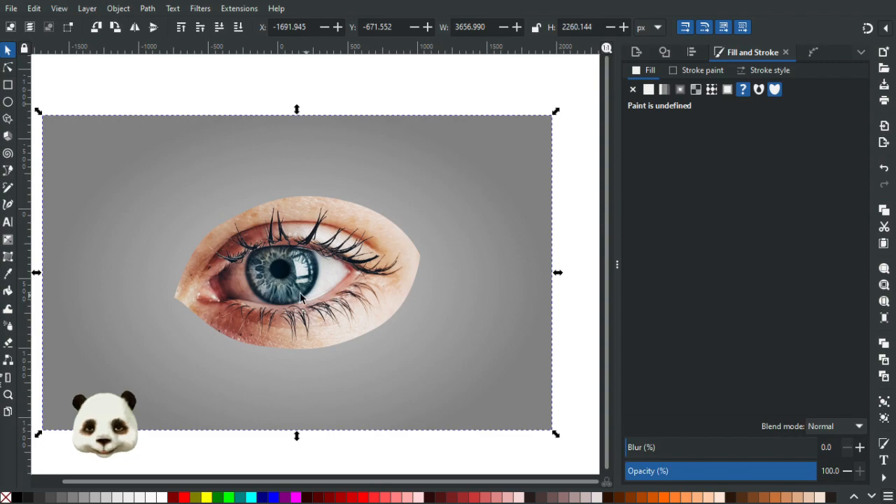
Examine the eye picture on its grey gradient background, from the full artwork to the iris and pupil.
scroll(266, 268, up, 3)
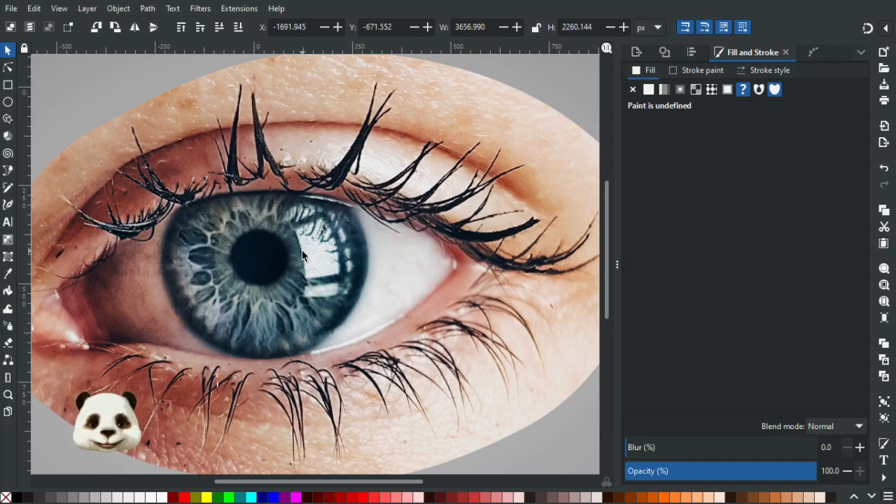
scroll(302, 255, down, 2)
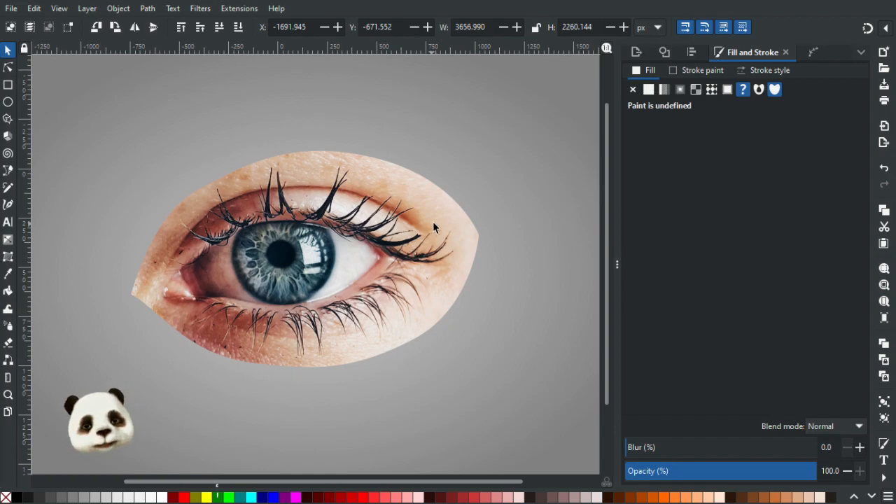
scroll(310, 222, up, 2)
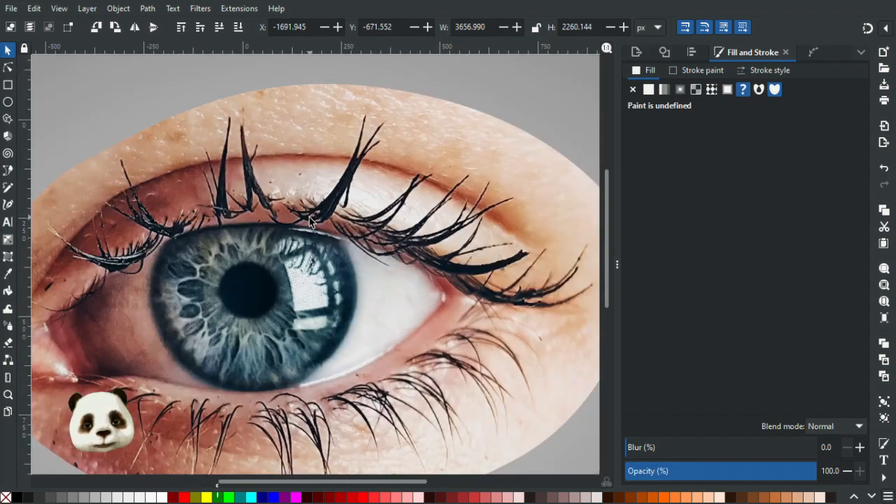
scroll(264, 257, down, 2)
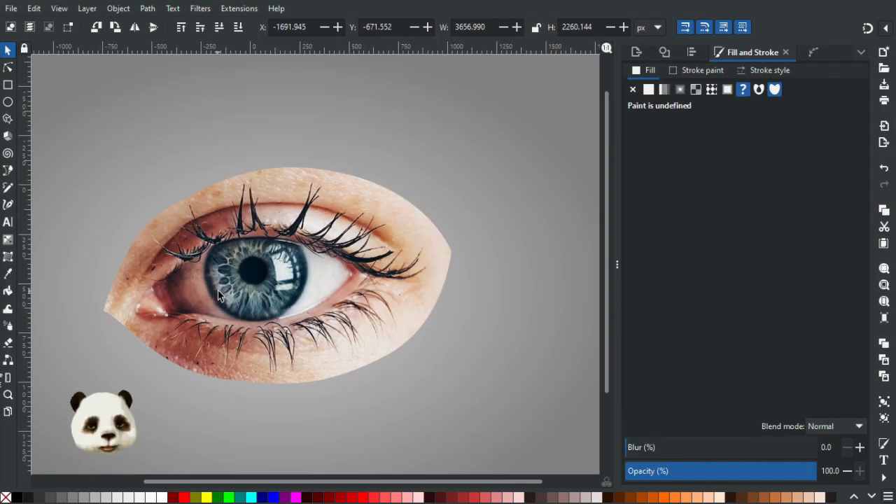
scroll(218, 290, down, 1)
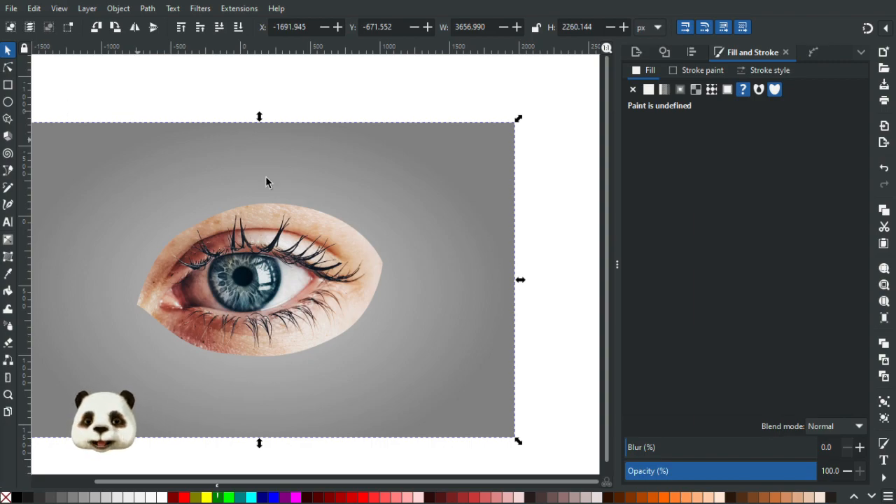
click(289, 104)
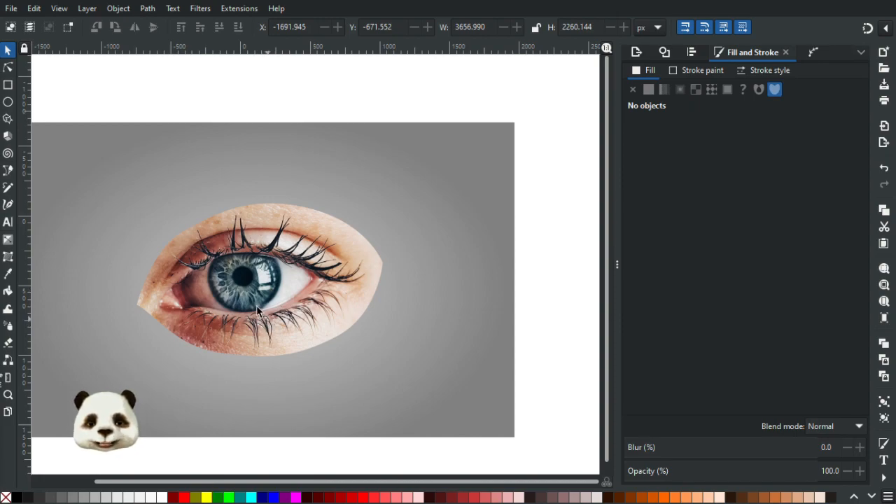
scroll(257, 306, up, 3)
scroll(346, 292, down, 3)
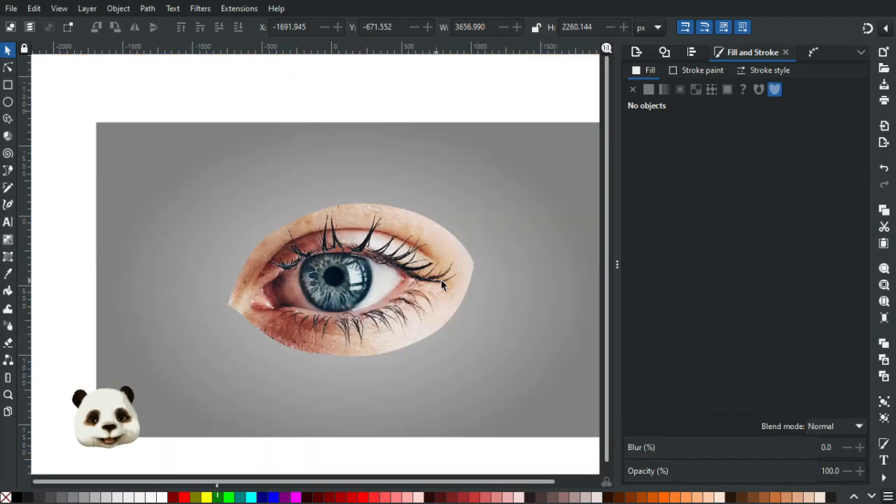
scroll(375, 277, up, 2)
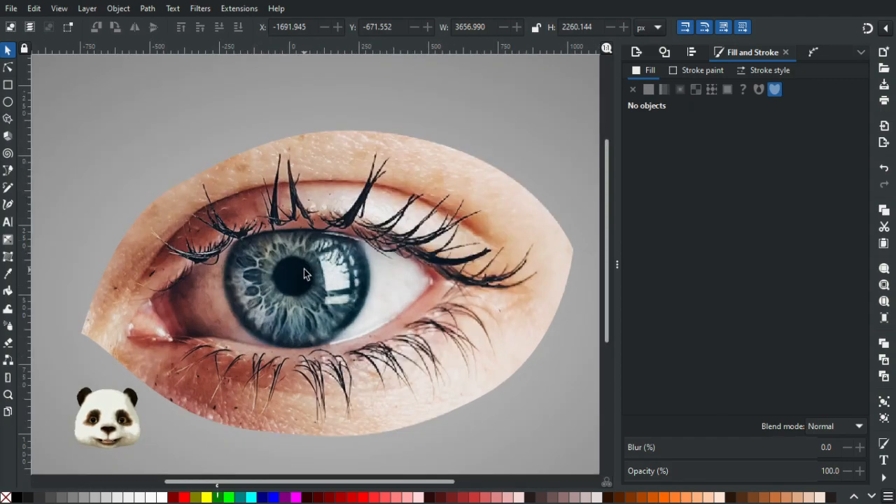
scroll(315, 269, up, 1)
scroll(315, 269, down, 1)
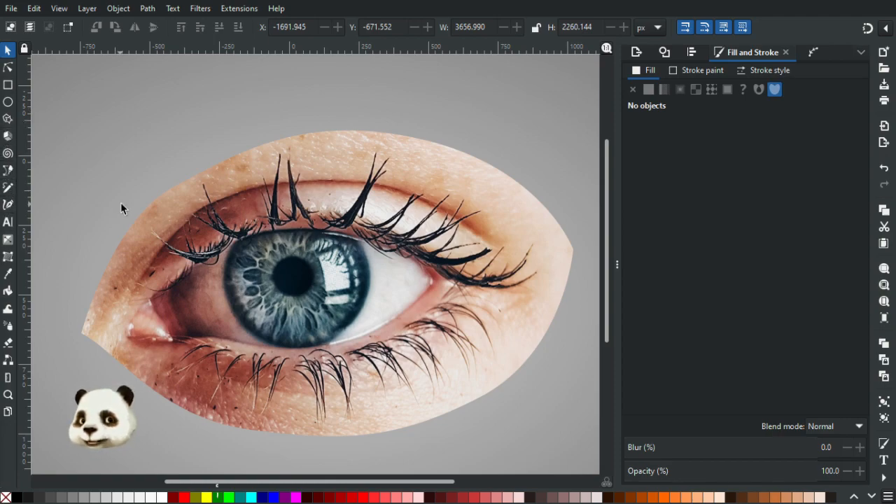
Draw a circle about 144 px in diameter and align it over the pupil of the eye.
key(b)
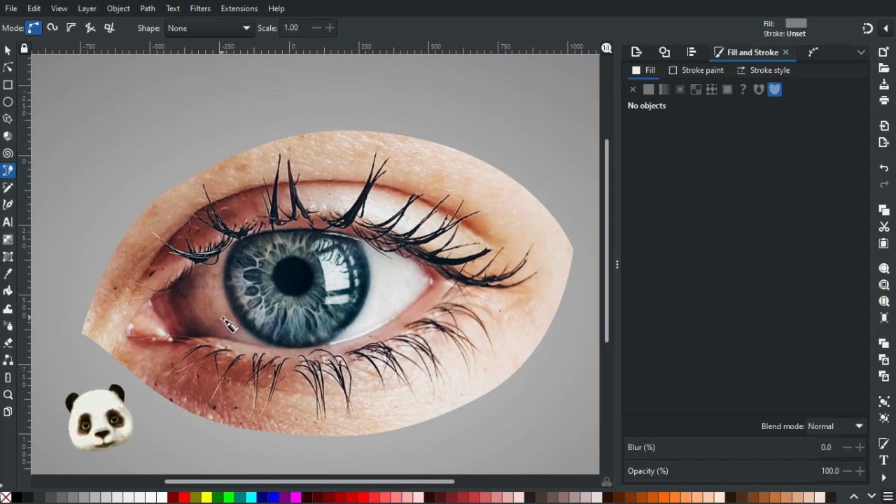
scroll(366, 343, up, 1)
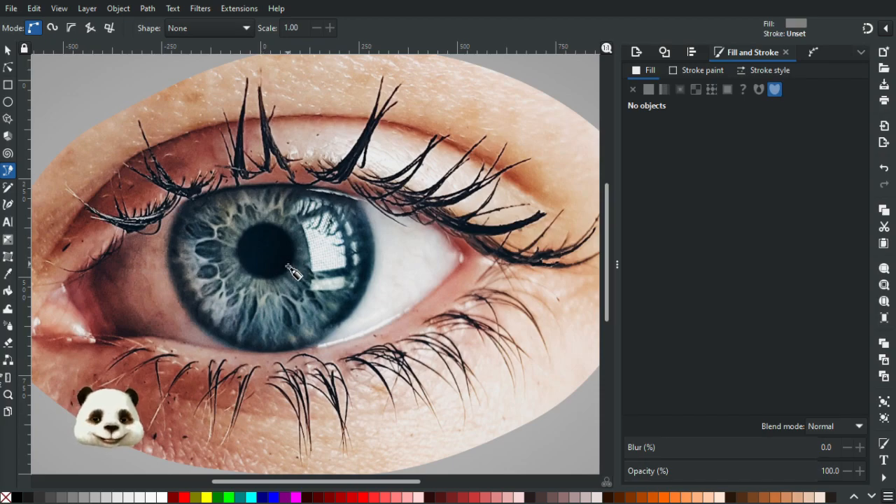
scroll(278, 258, up, 2)
scroll(284, 252, up, 1)
scroll(309, 226, down, 1)
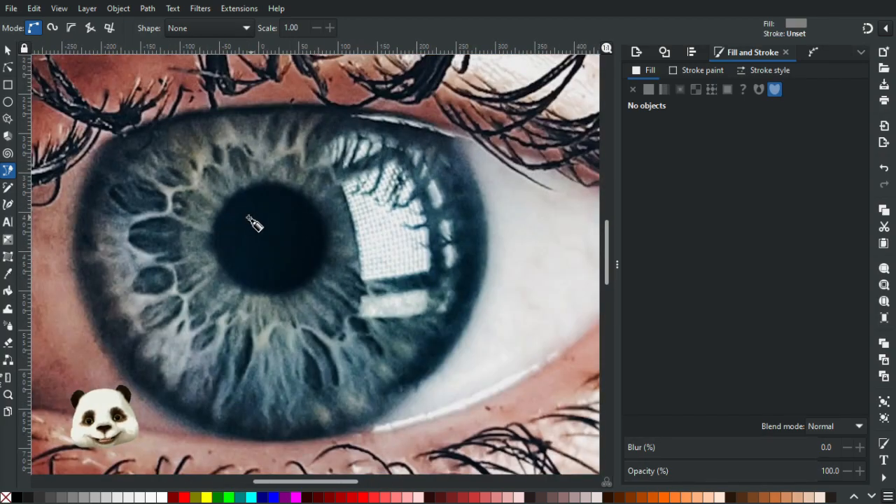
drag(240, 219, 282, 241)
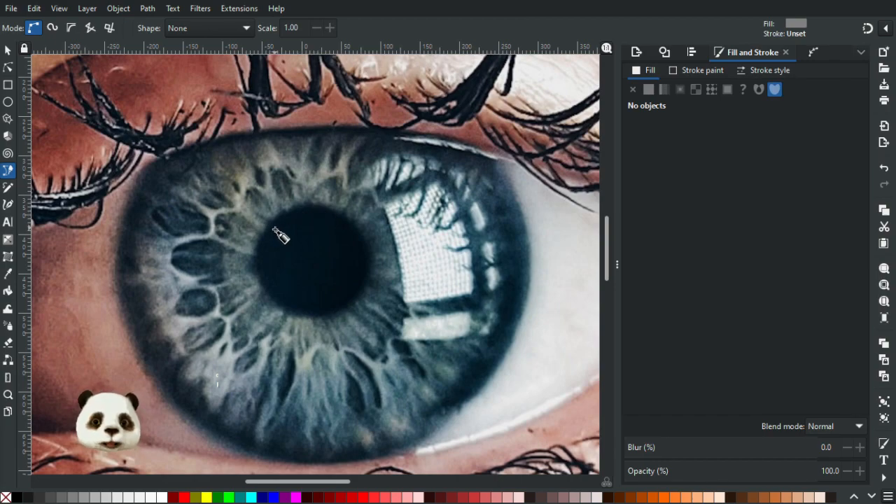
click(9, 103)
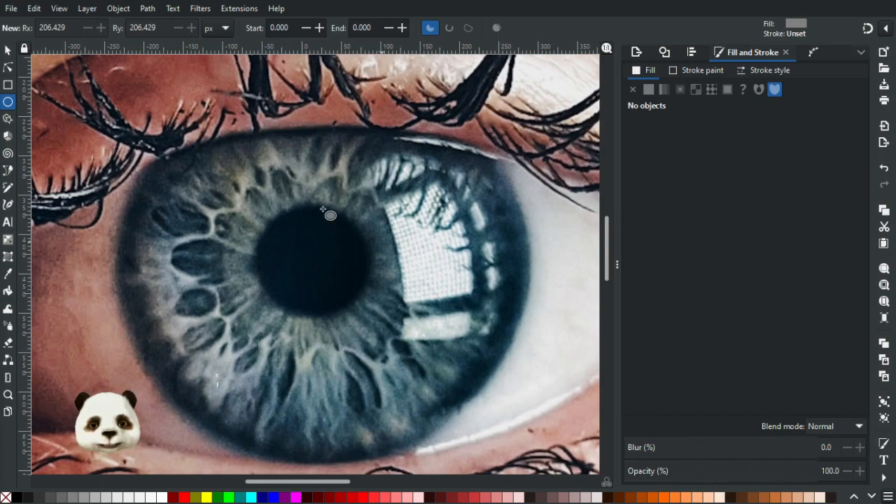
click(305, 193)
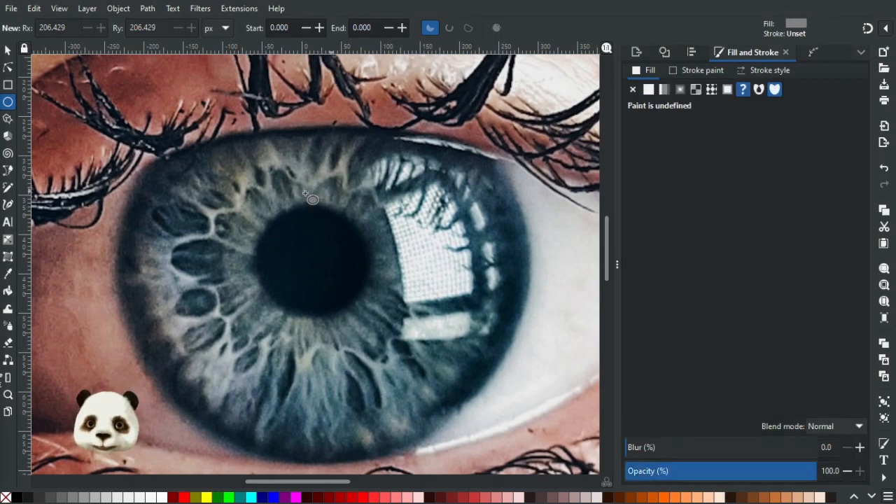
drag(249, 205, 371, 319)
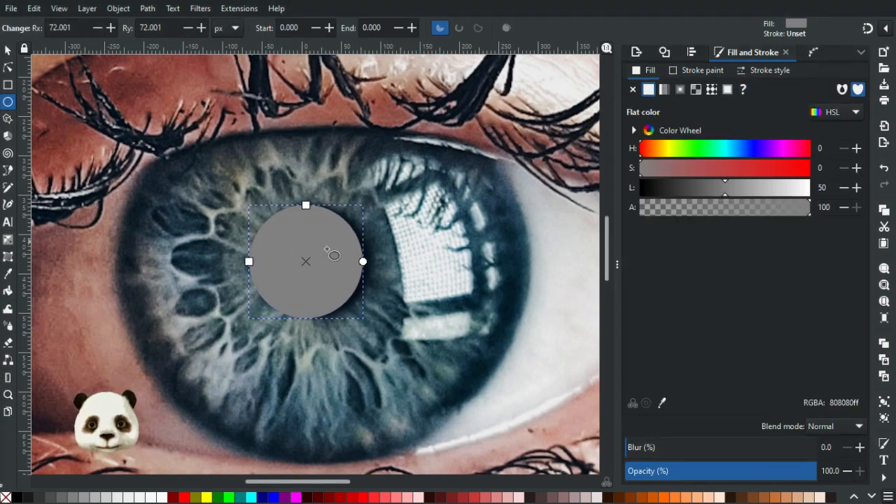
key(s)
drag(333, 261, 342, 261)
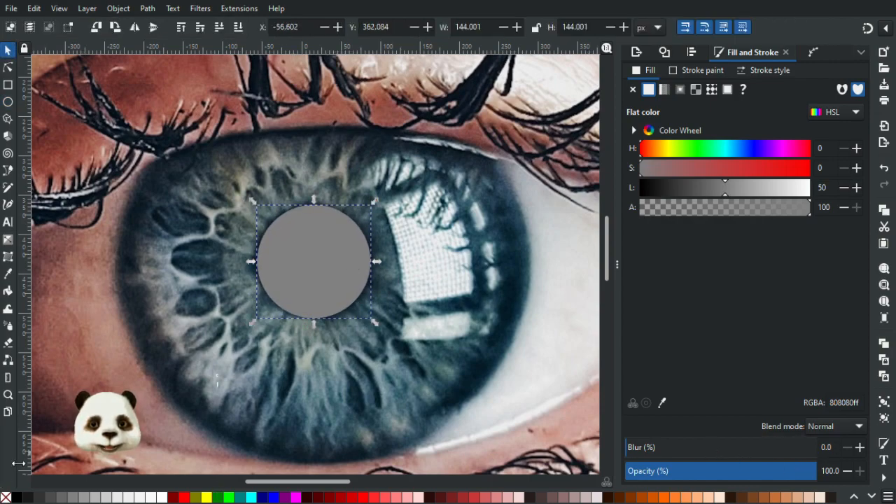
Move the circle partly off the pupil and fill it with the dark blue colour 051621 sampled from the pupil.
drag(335, 302, 356, 300)
key(d)
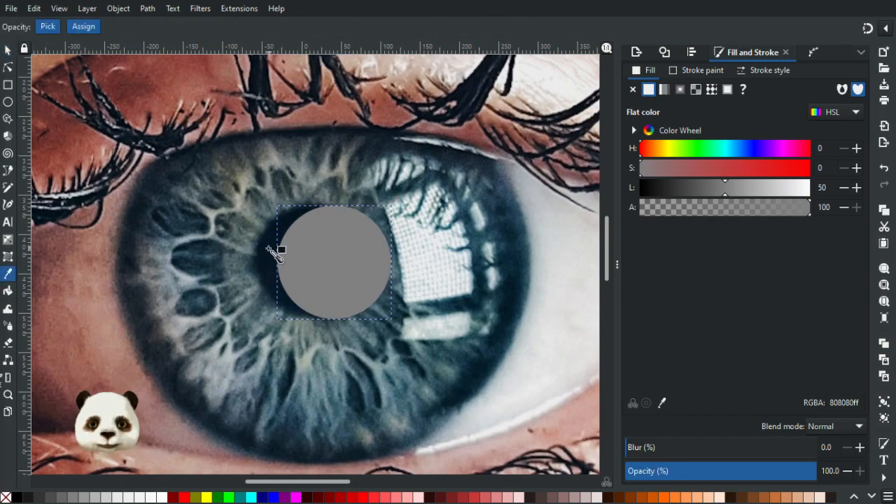
click(273, 256)
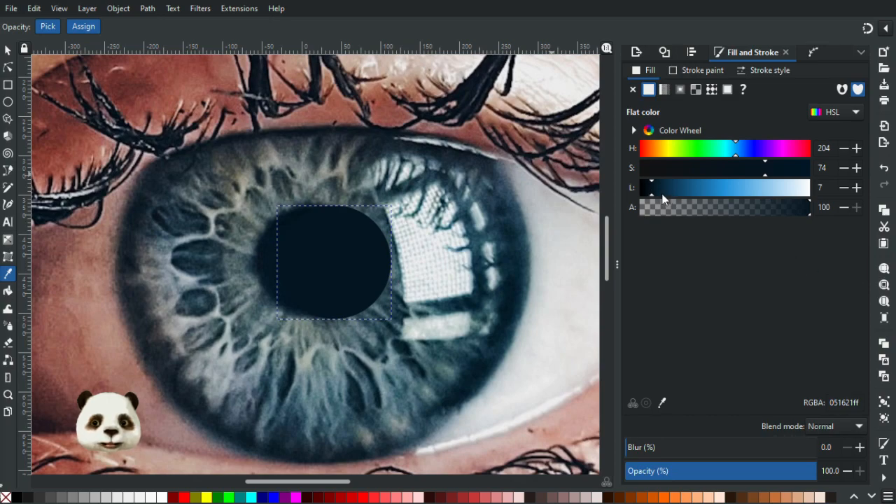
Move the dark circle aside to inspect the pupil's soft edge and return it over the pupil.
click(8, 50)
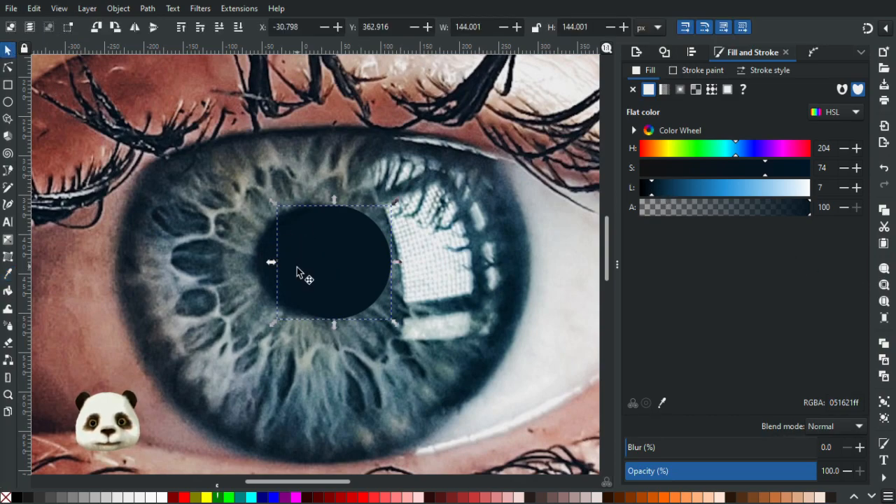
drag(353, 253, 463, 347)
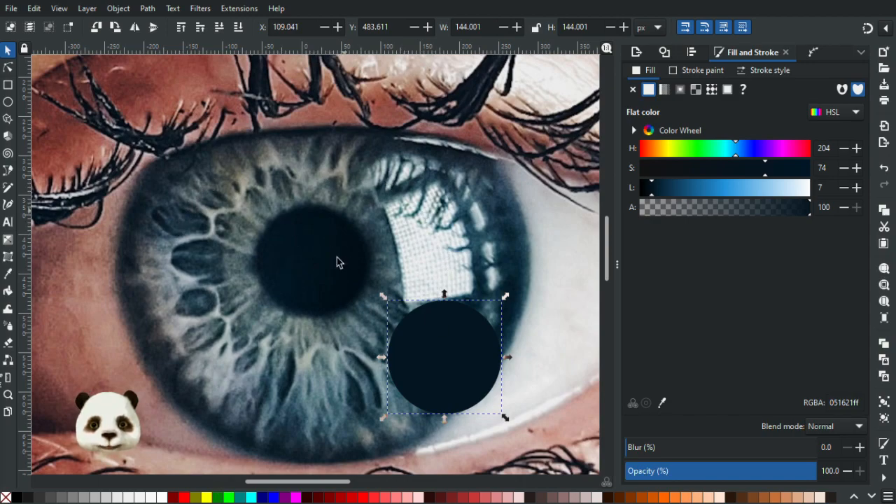
drag(415, 343, 442, 293)
scroll(297, 205, up, 4)
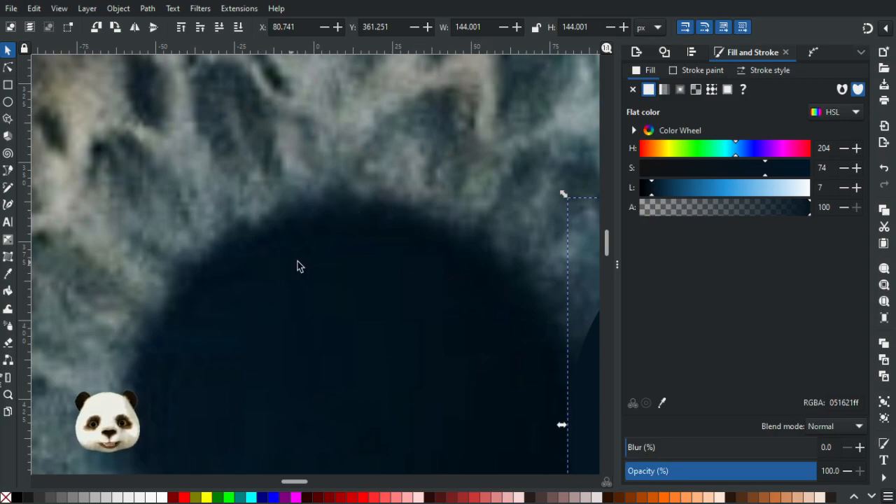
scroll(298, 266, down, 4)
key(ctrl+z)
Try a 20% blur on the pupil circle, reset it to 0 and fill the circle with magenta (ff00ff).
scroll(340, 320, up, 2)
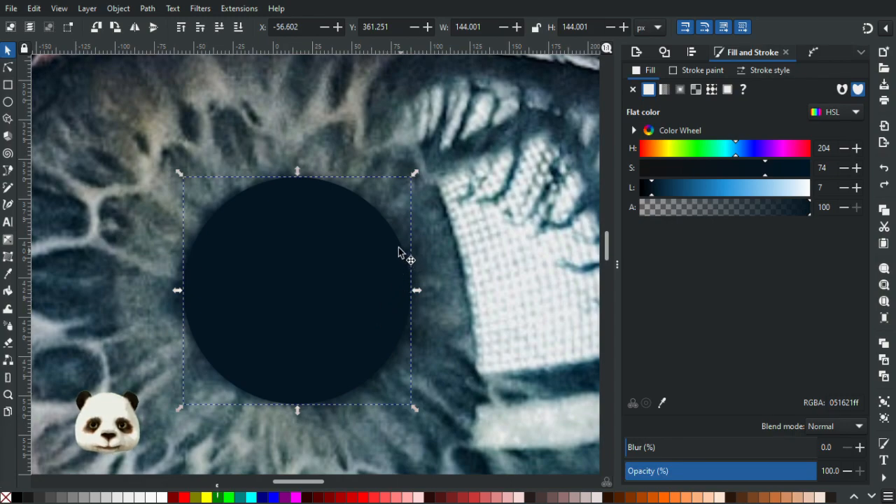
click(672, 448)
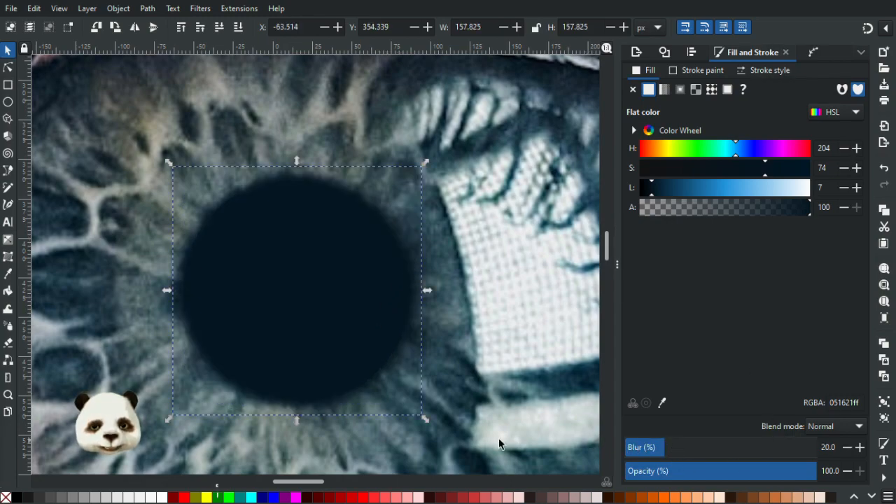
click(297, 498)
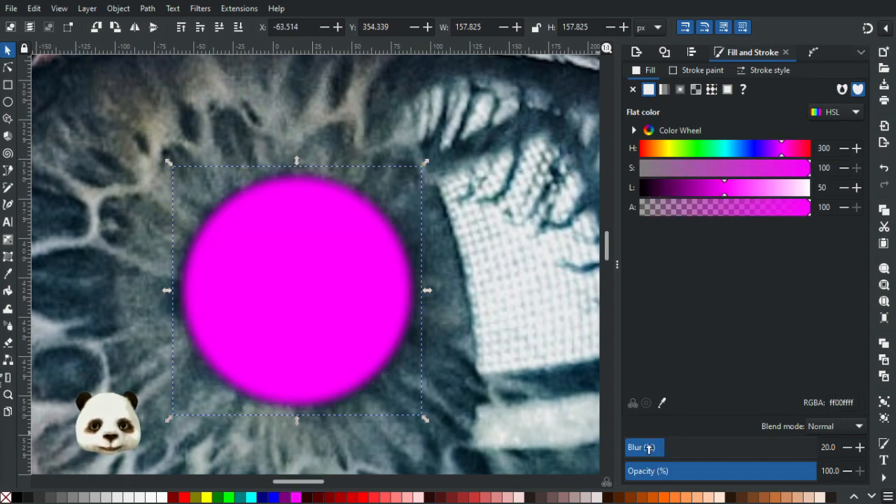
drag(654, 450, 516, 444)
Lower the magenta circle's opacity to 30% and nudge it slightly to match the pupil underneath.
click(799, 471)
drag(743, 471, 693, 476)
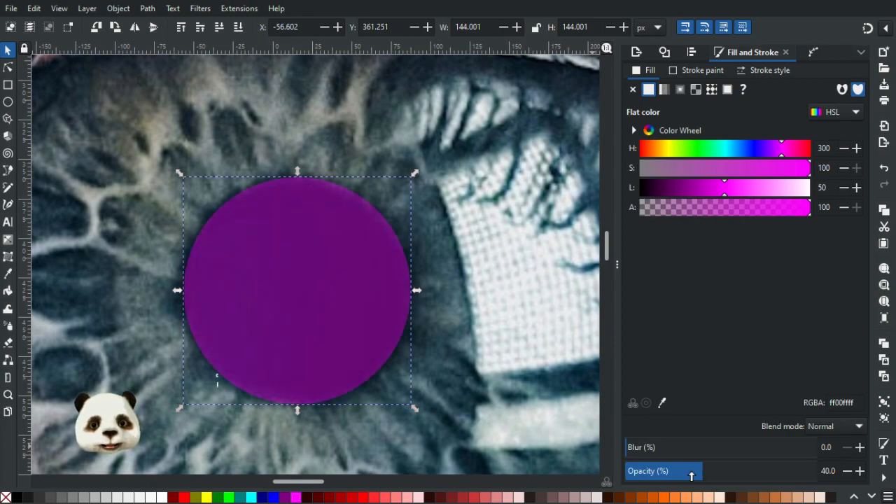
drag(691, 476, 683, 476)
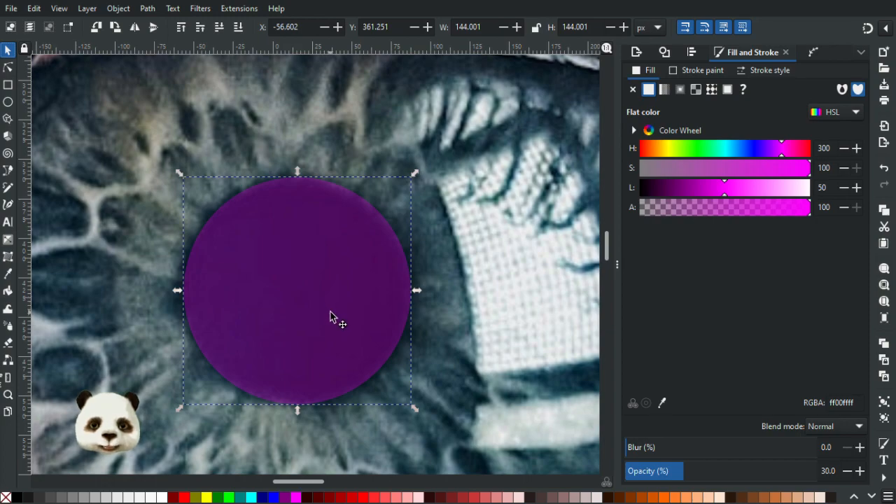
drag(330, 316, 326, 313)
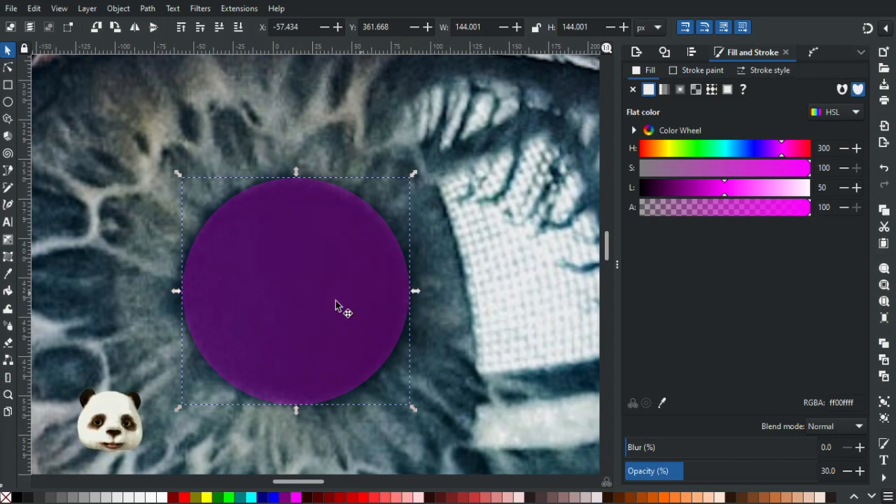
key(d)
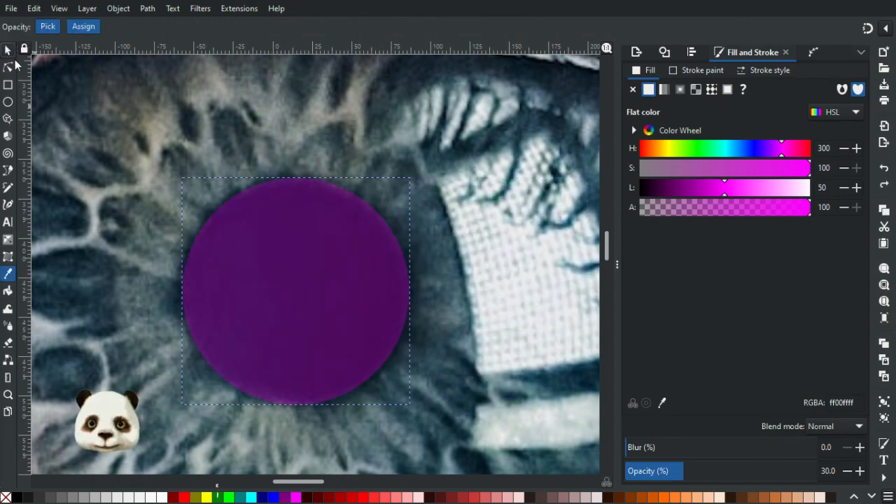
click(8, 49)
Raise the grey gradient background above the eye picture and undo that stacking change.
scroll(379, 190, down, 3)
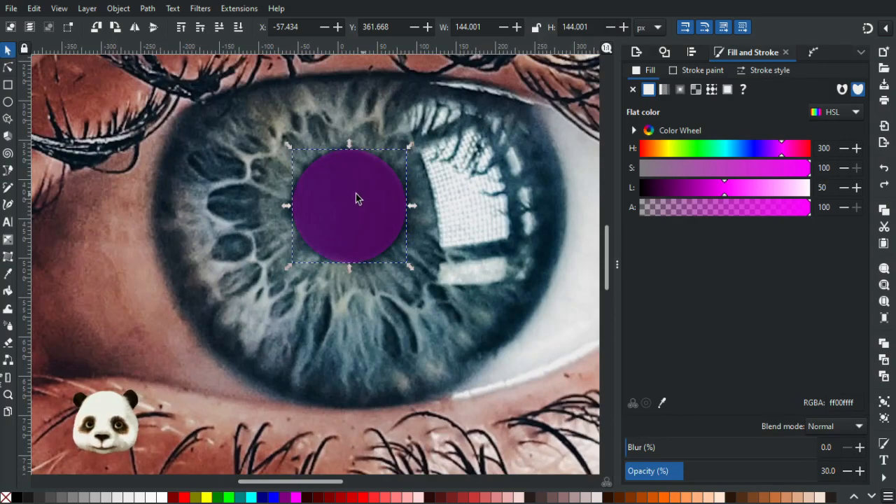
scroll(356, 199, down, 4)
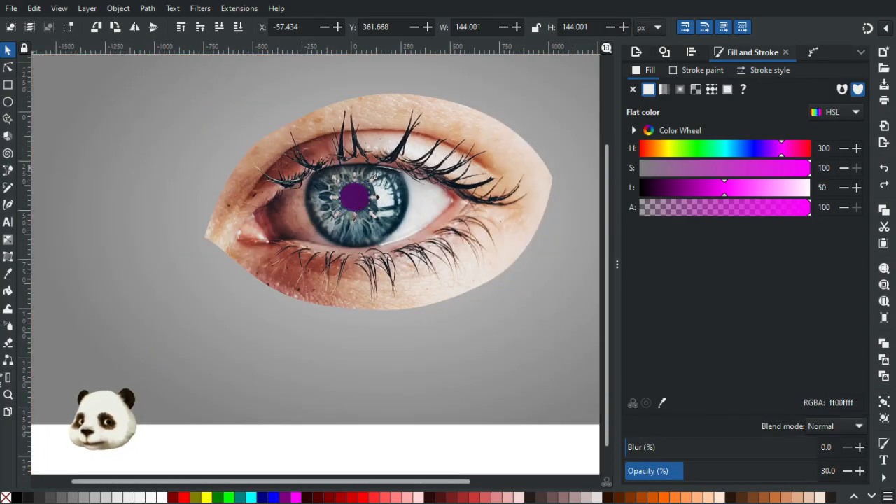
key(ctrl+a)
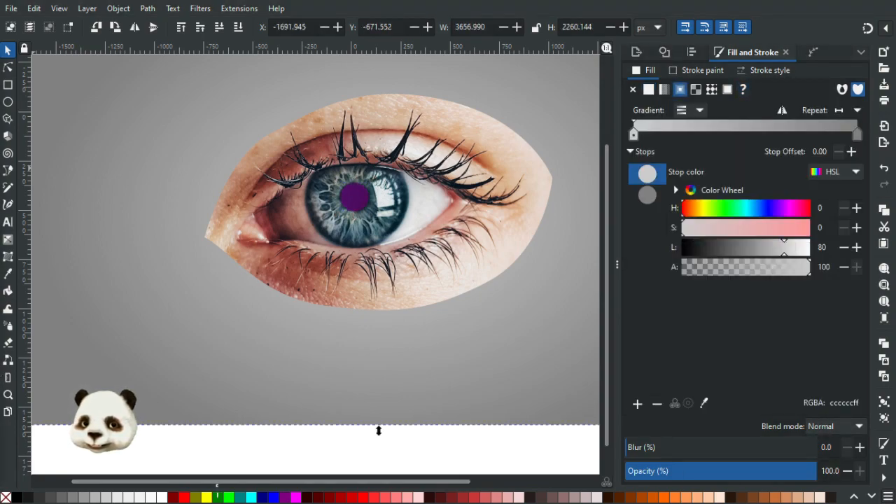
key(Page_Up)
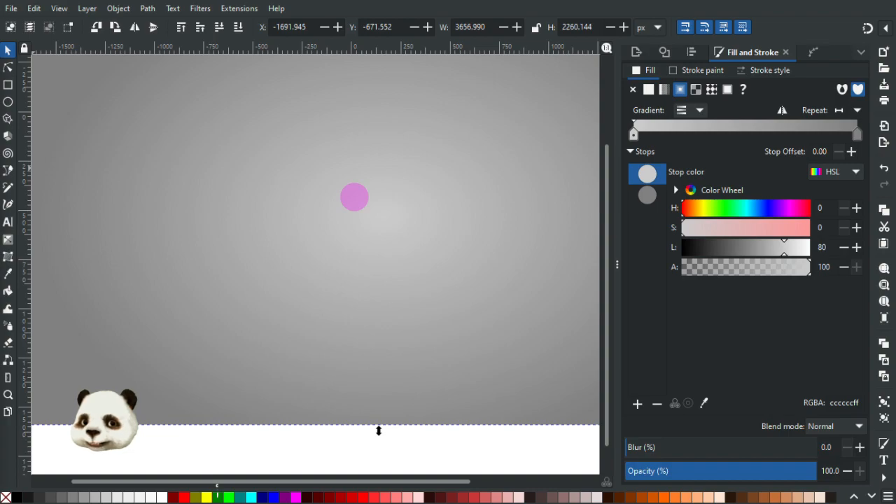
key(ctrl+z)
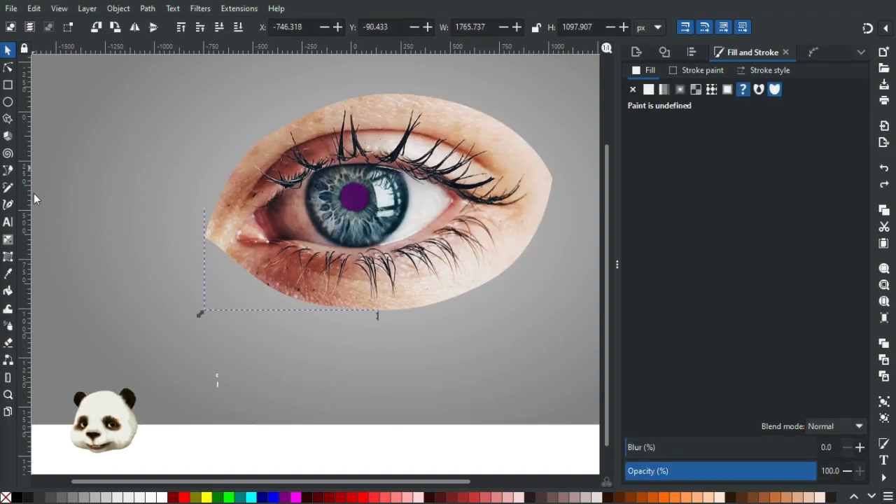
Duplicate the eye picture and scale the copy down to about 331 × 206 px, placed beside the large iris.
key(ctrl+d)
drag(394, 220, 490, 348)
drag(553, 223, 462, 167)
click(293, 393)
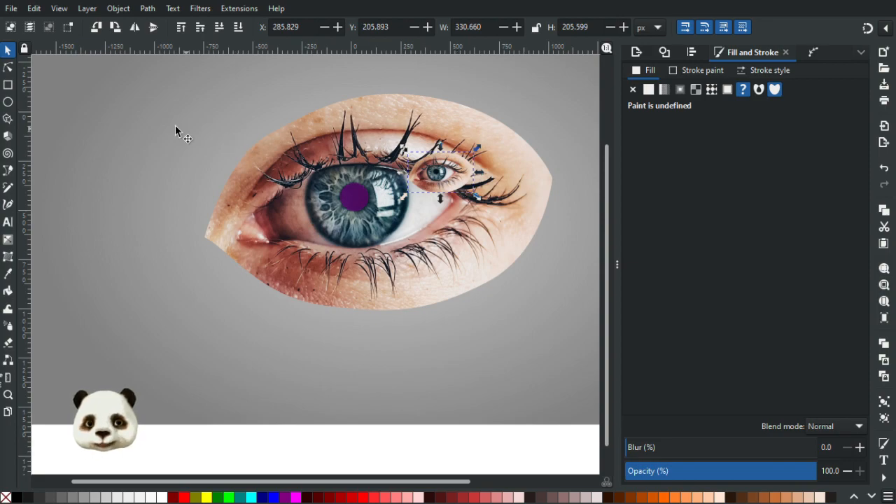
Draw a circle about 363 px in diameter centred on the pupil of the small eye copy.
scroll(481, 165, up, 1)
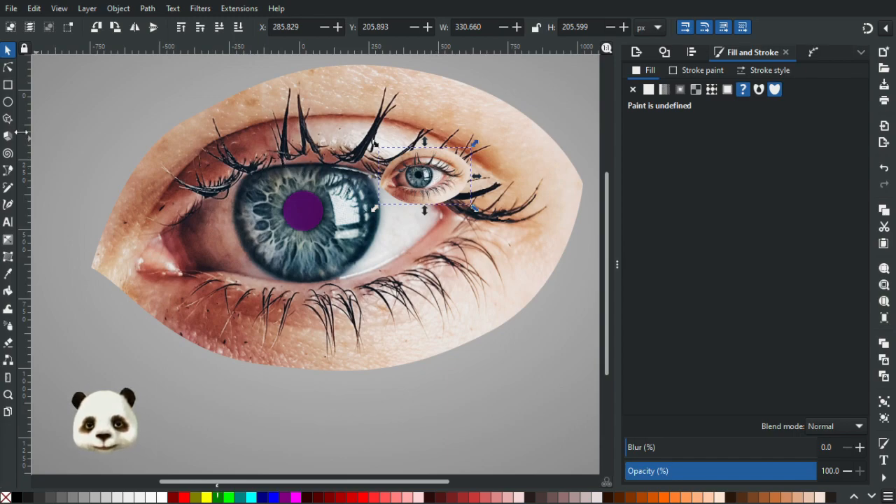
click(8, 103)
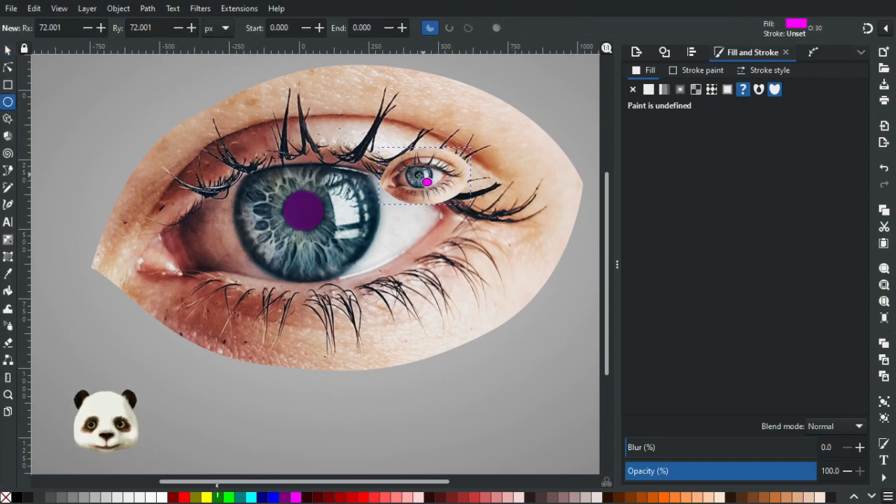
mouse_move(429, 182)
mouse_down()
mouse_move(446, 190)
mouse_move(479, 234)
mouse_up()
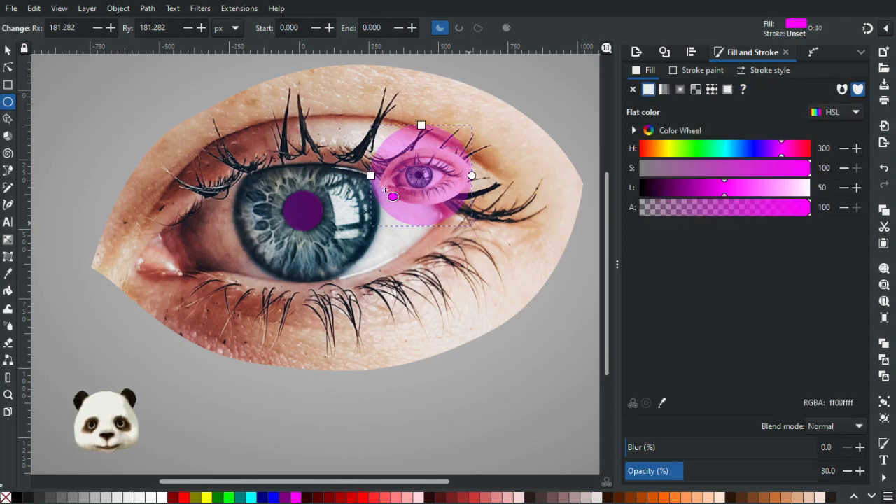
click(8, 51)
key(s)
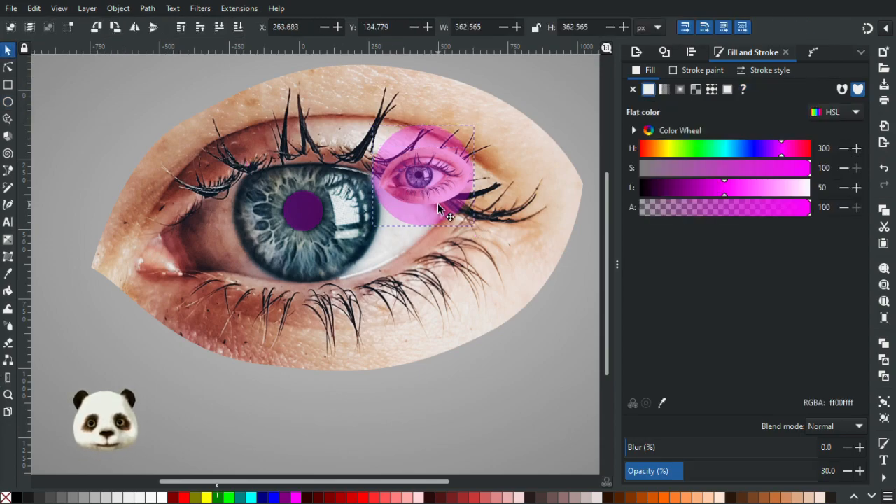
Set the new circle's opacity to 100%, fill it with grey (666666) and lower it behind the small eye.
drag(698, 471, 882, 456)
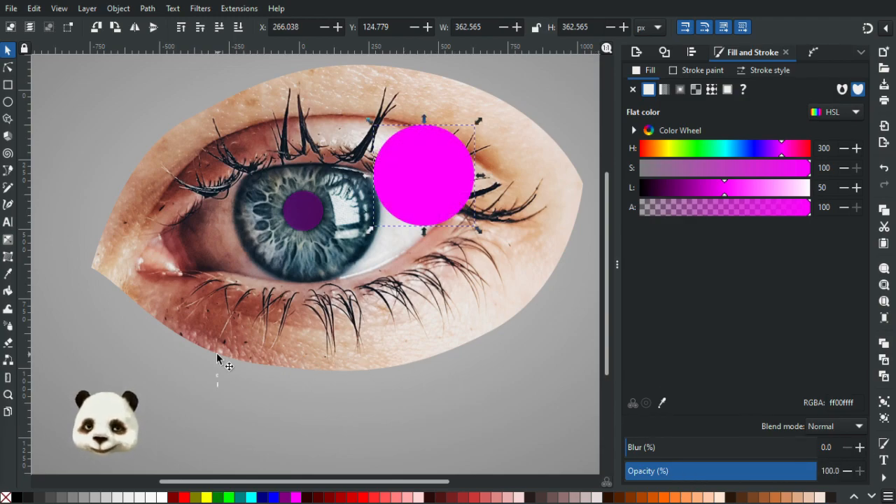
click(84, 499)
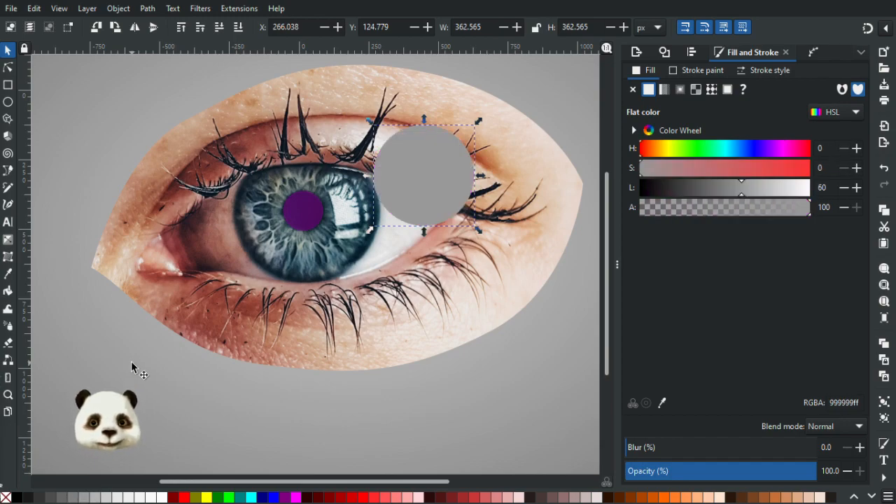
click(60, 498)
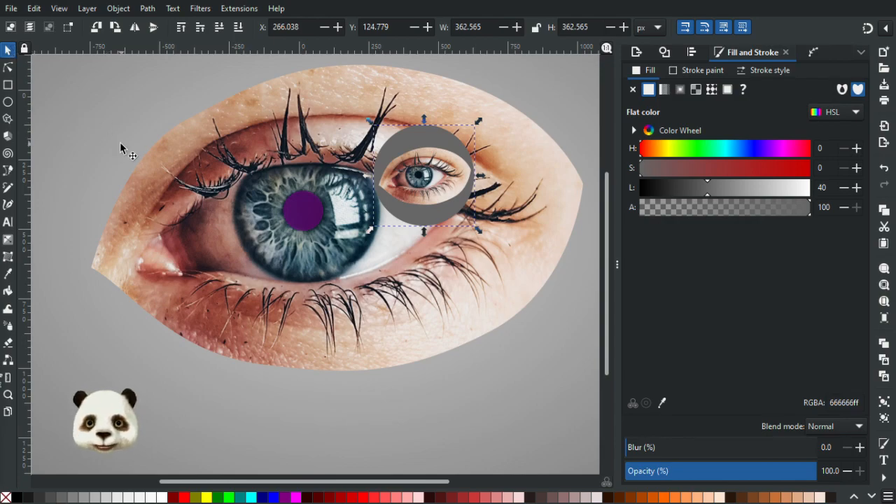
Nudge the grey circle 6 px right and 4 px down, and group it with the small eye.
click(407, 135)
key(Right)
key(Right)
key(Right)
key(Down)
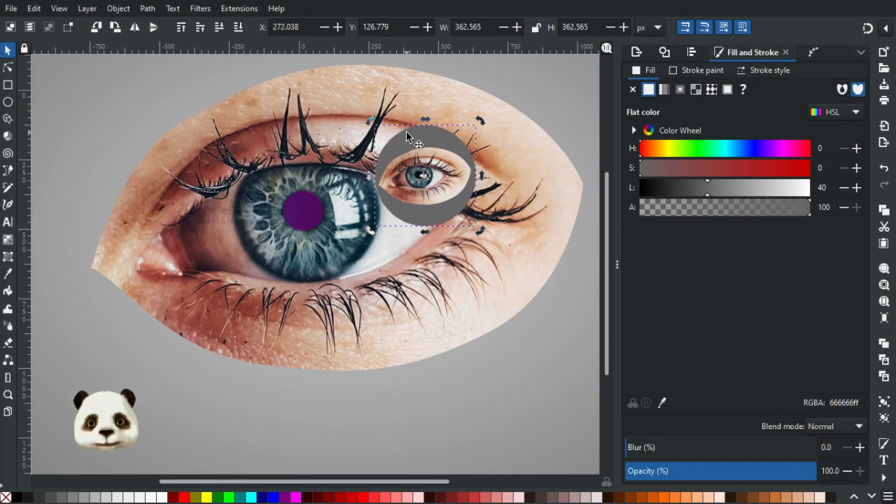
key(Down)
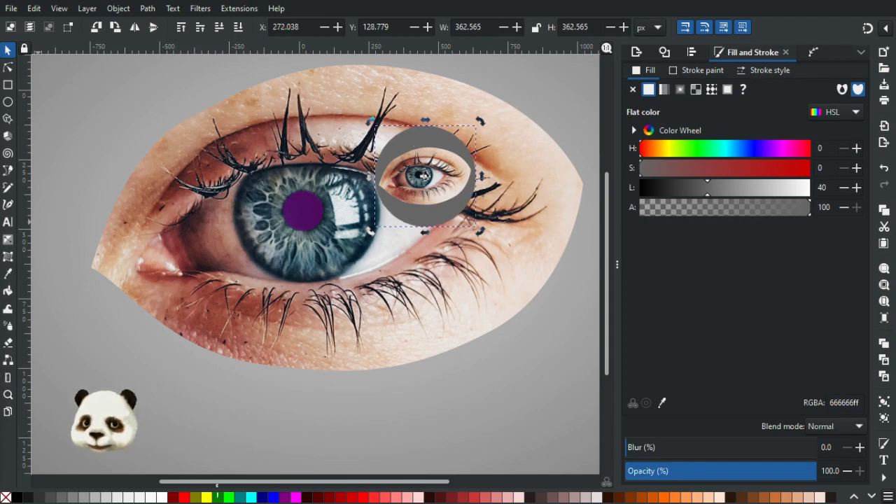
shift+click(419, 175)
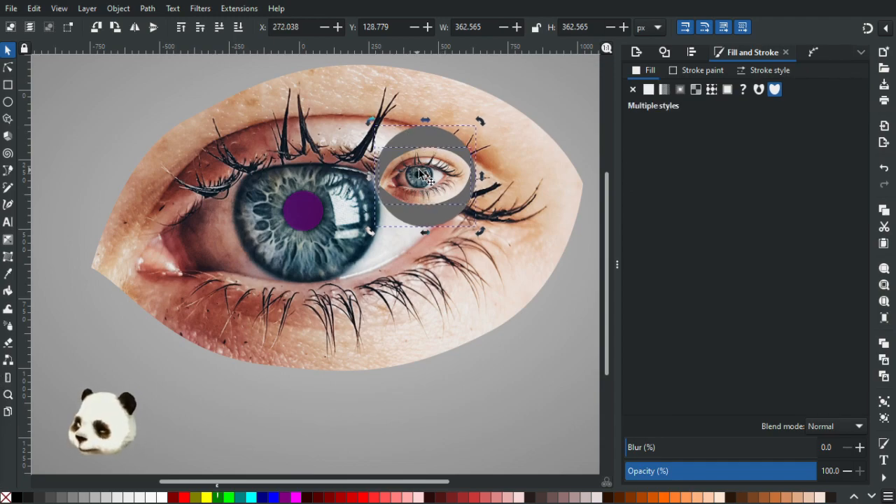
key(ctrl+g)
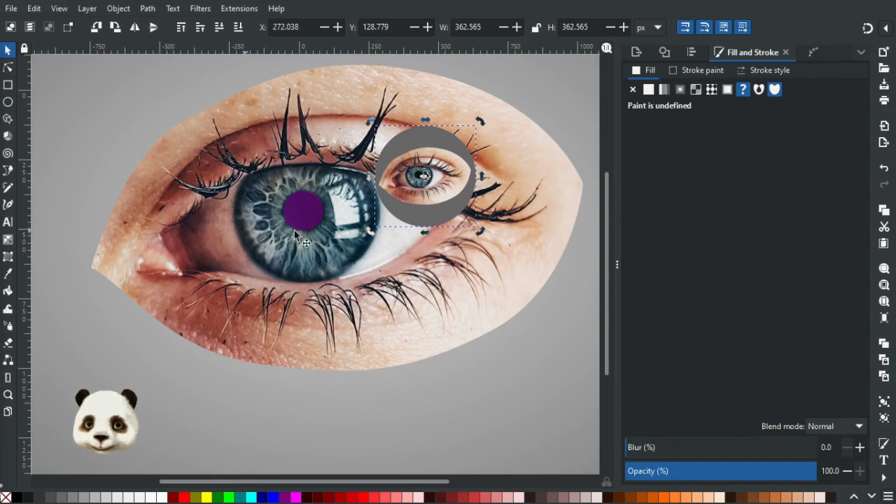
Nudge the magenta circle slightly so that it covers the large eye's pupil more precisely.
click(311, 219)
scroll(312, 219, up, 3)
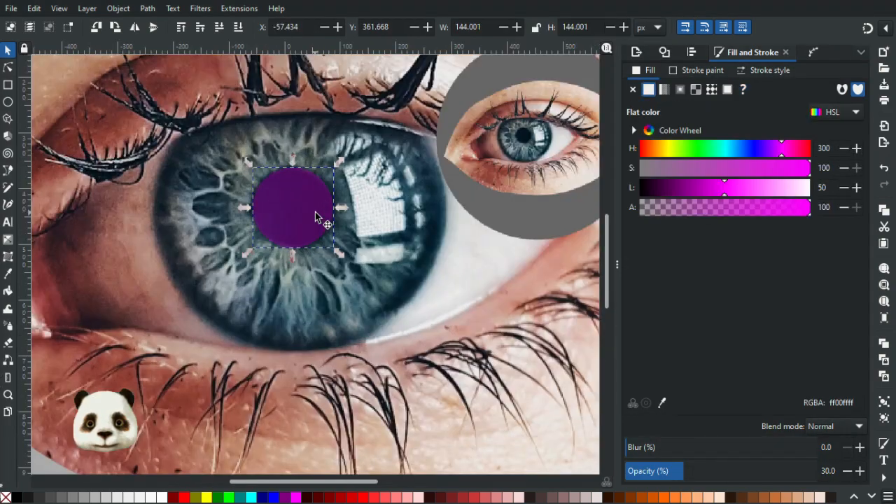
drag(300, 210, 302, 216)
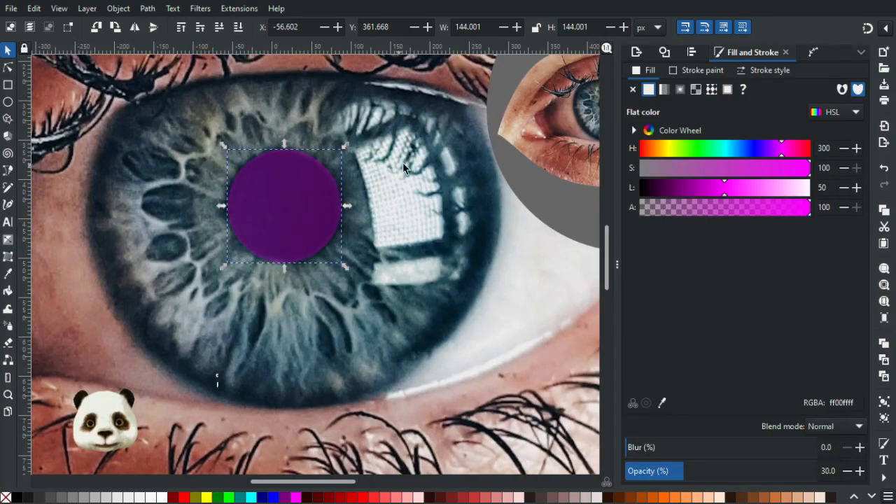
Move the grouped grey circle and small eye closer to the large pupil, to about X 134, Y 229 px.
scroll(406, 168, down, 1)
click(553, 154)
drag(510, 223, 449, 259)
scroll(518, 198, up, 1)
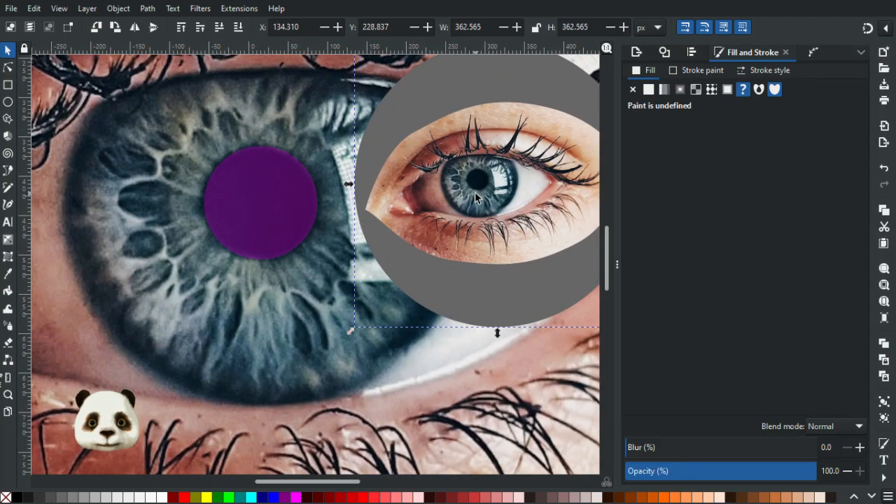
Recolor the magenta pupil circle with the dark tone 01121a sampled from the small eye's pupil and set its opacity to 100%.
scroll(511, 197, up, 1)
drag(405, 180, 392, 223)
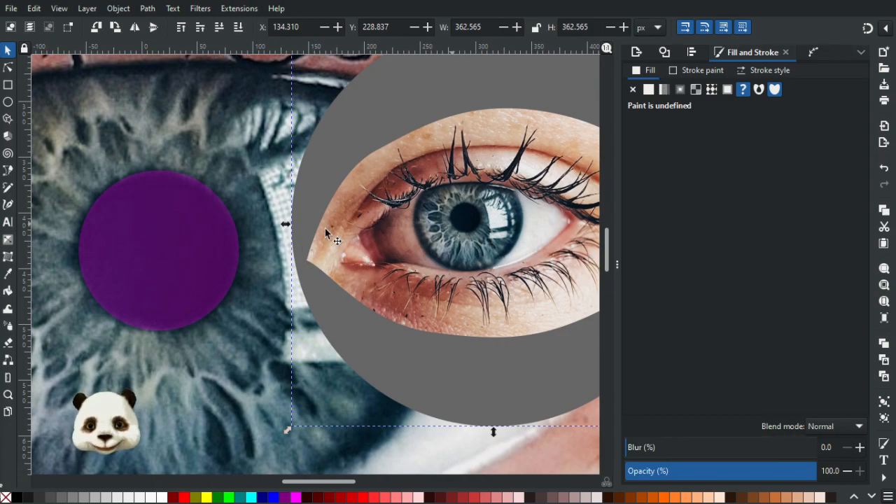
click(215, 247)
key(d)
click(471, 223)
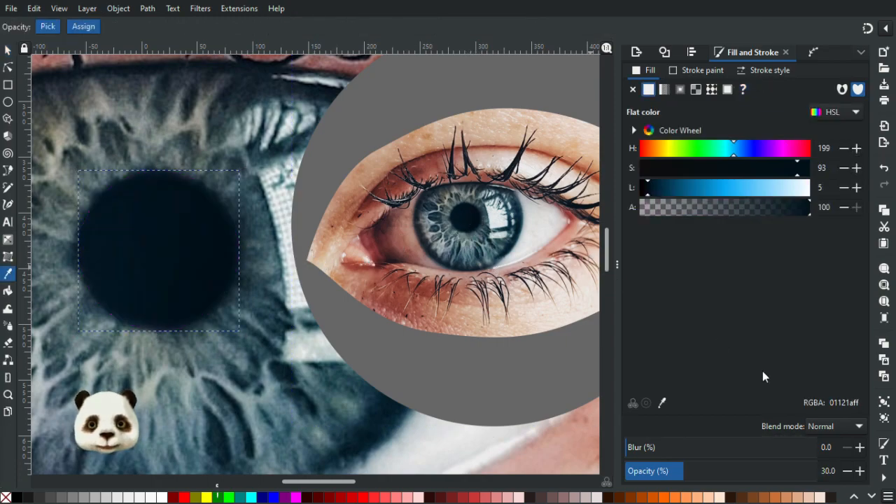
drag(800, 472, 893, 468)
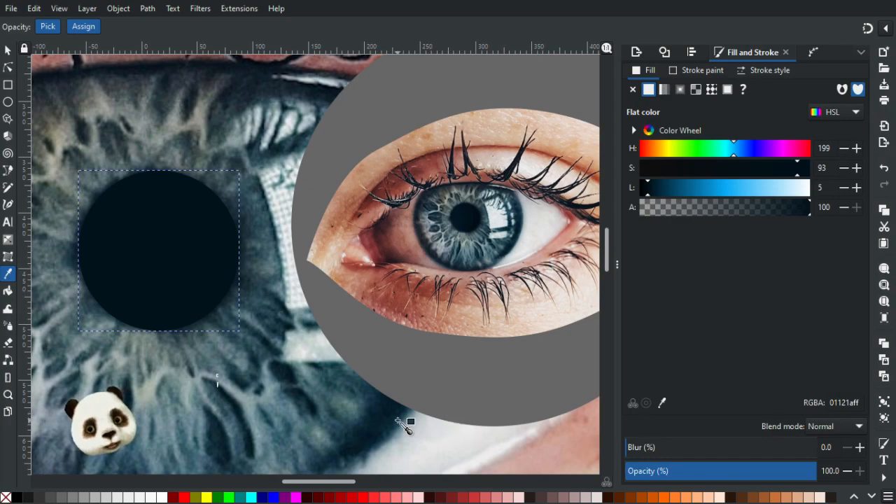
Duplicate the dark pupil circle and fill the copy with the lighter tone 192d38 sampled from the small eye's pupil edge.
ctrl+scroll(462, 220, up, 5)
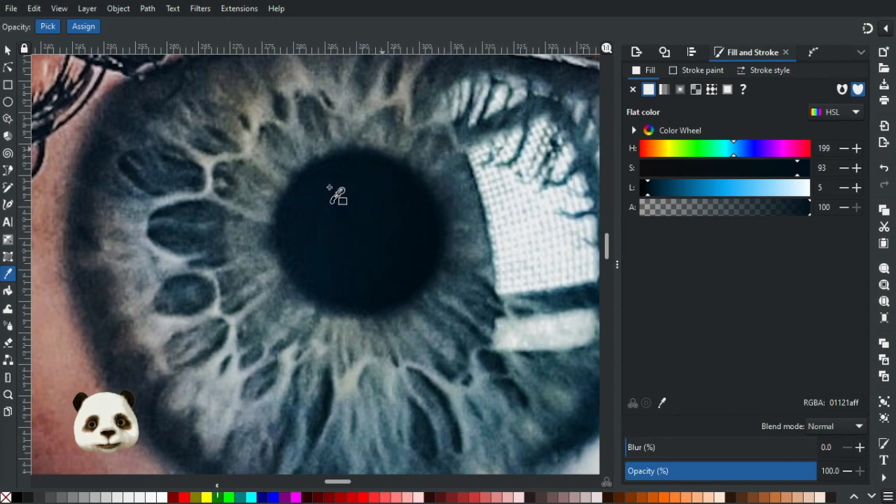
ctrl+scroll(339, 194, down, 7)
ctrl+scroll(77, 246, up, 3)
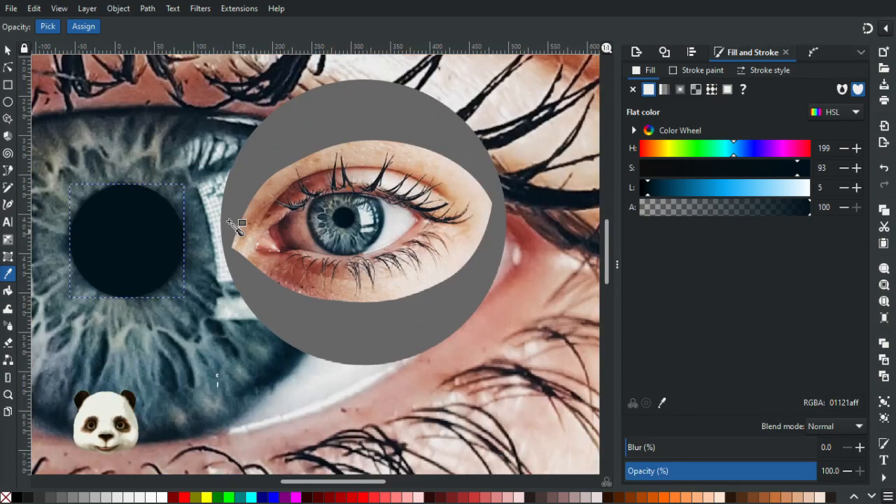
key(s)
click(149, 268)
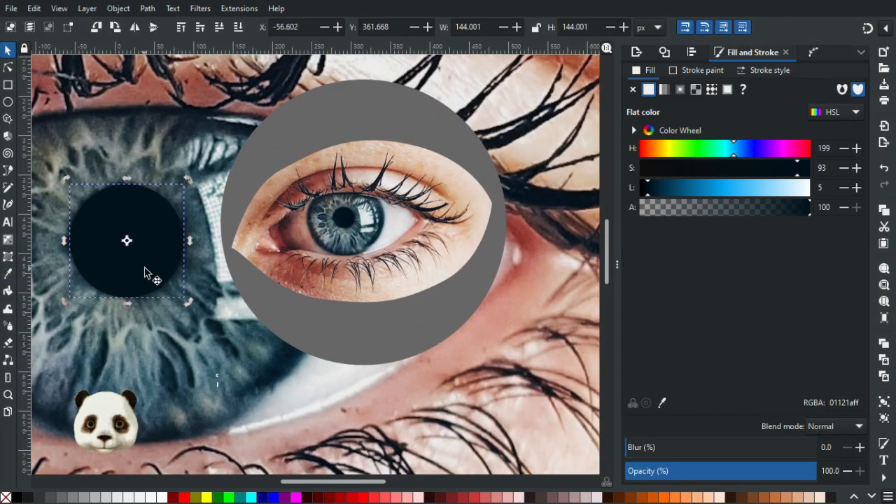
ctrl+scroll(354, 254, up, 5)
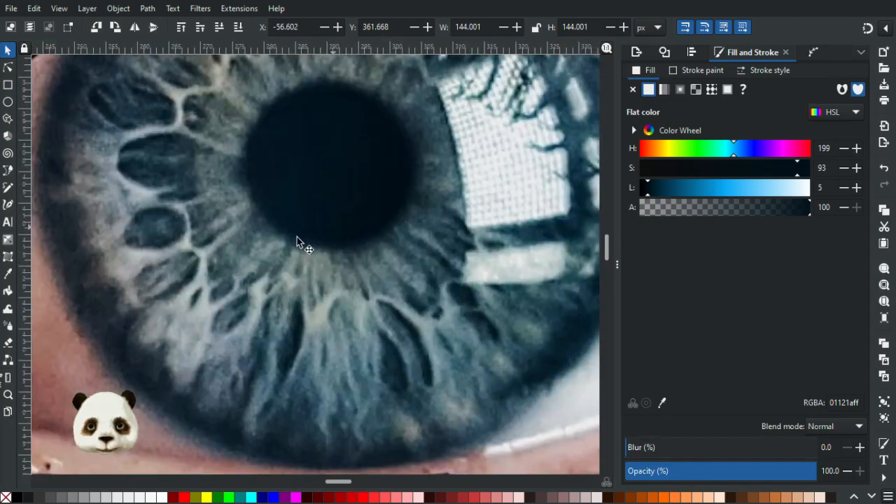
ctrl+scroll(246, 199, up, 2)
key(d)
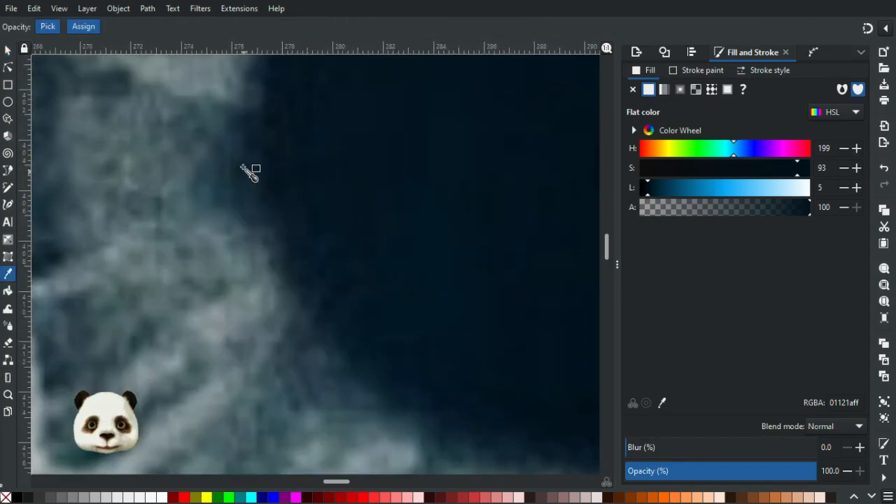
click(252, 203)
ctrl+scroll(252, 203, down, 8)
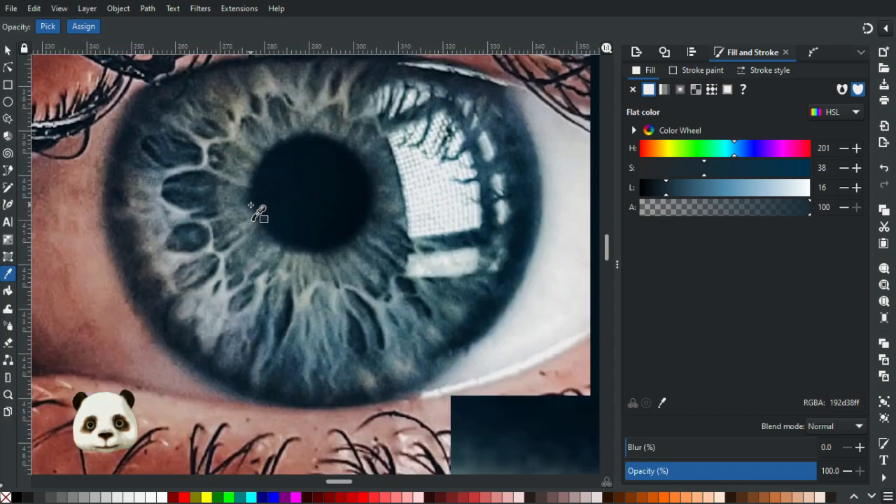
drag(143, 237, 313, 209)
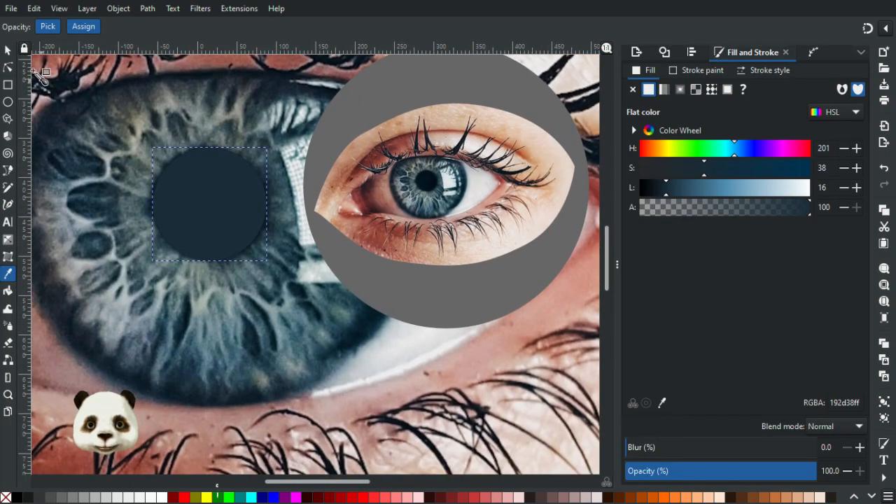
Lower the lighter circle beneath the dark pupil circle and set its blur to 10% after trying 30%.
click(9, 51)
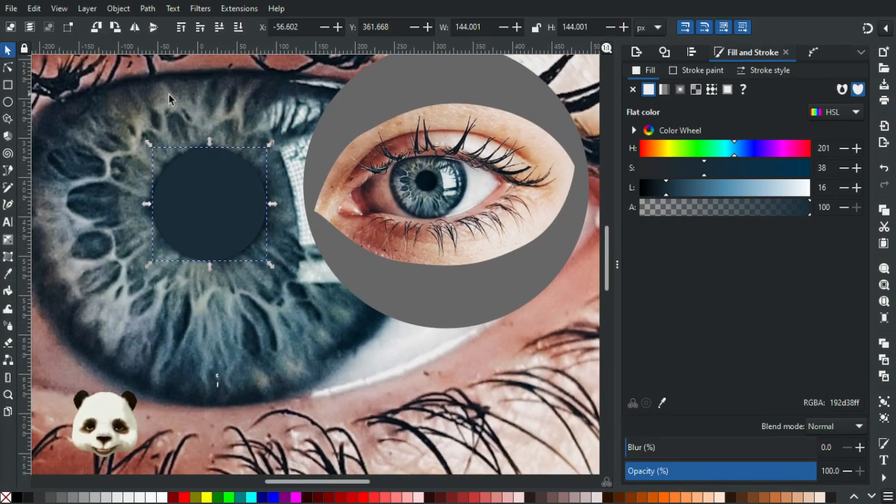
key(End)
drag(653, 449, 674, 447)
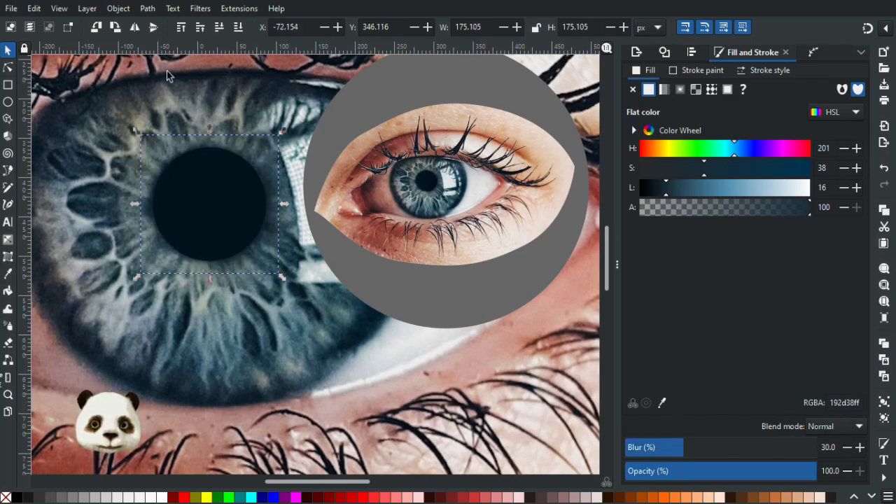
scroll(149, 63, up, 2)
drag(719, 448, 629, 455)
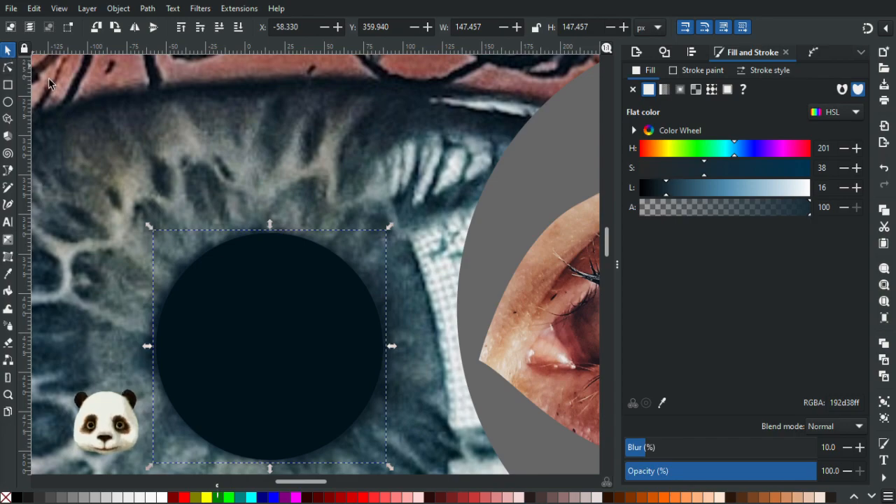
Set the blur of the dark pupil circle to 20% and compare its edge with the small eye's pupil.
click(213, 311)
drag(652, 450, 669, 447)
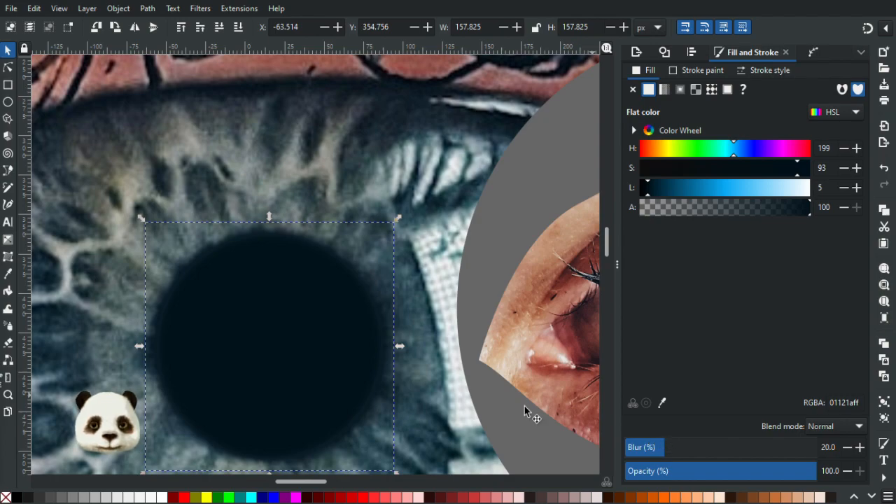
drag(457, 306, 390, 220)
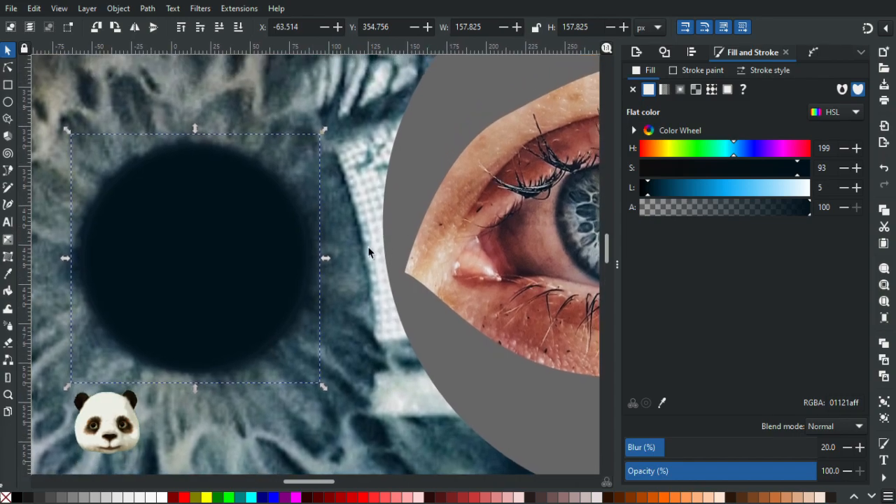
scroll(301, 275, up, 1)
scroll(322, 318, up, 2)
scroll(284, 276, down, 5)
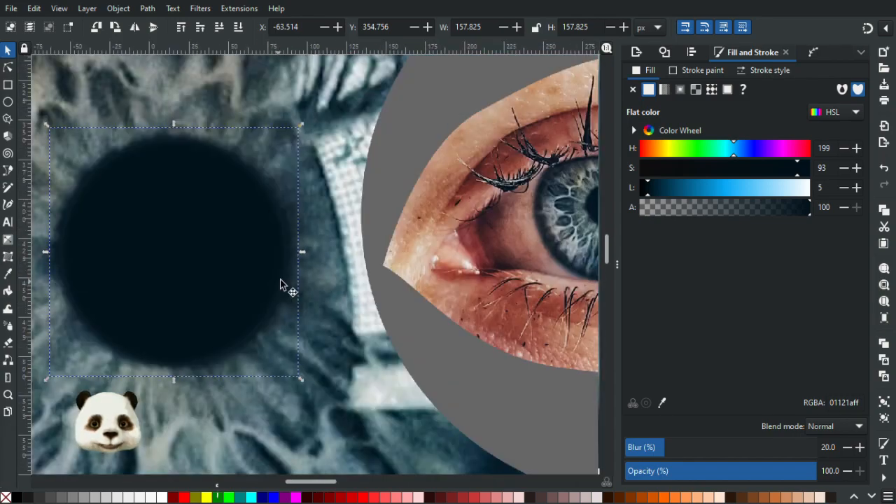
scroll(308, 270, up, 2)
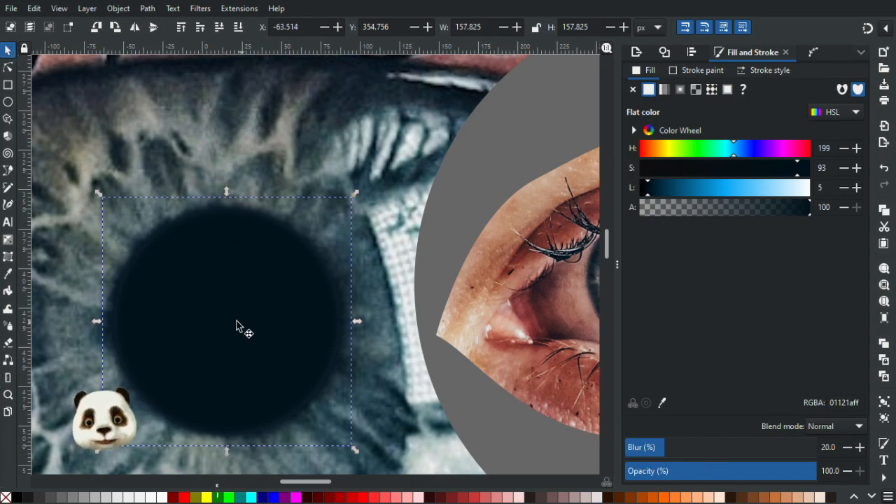
Select the lighter circle hidden beneath the dark pupil circle and recolor it to 0f2231, sampled from the small eye's pupil edge.
drag(231, 319, 347, 337)
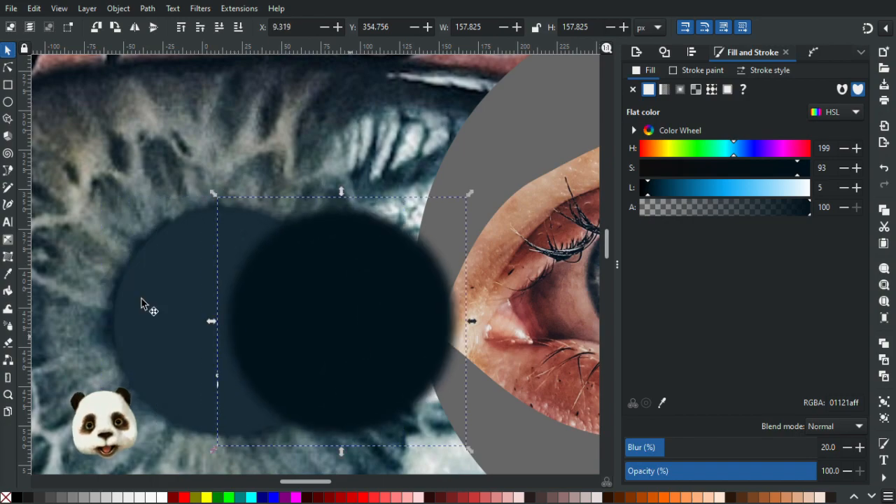
click(178, 302)
key(ctrl+z)
drag(440, 266, 156, 241)
scroll(441, 262, up, 5)
drag(228, 250, 497, 309)
key(d)
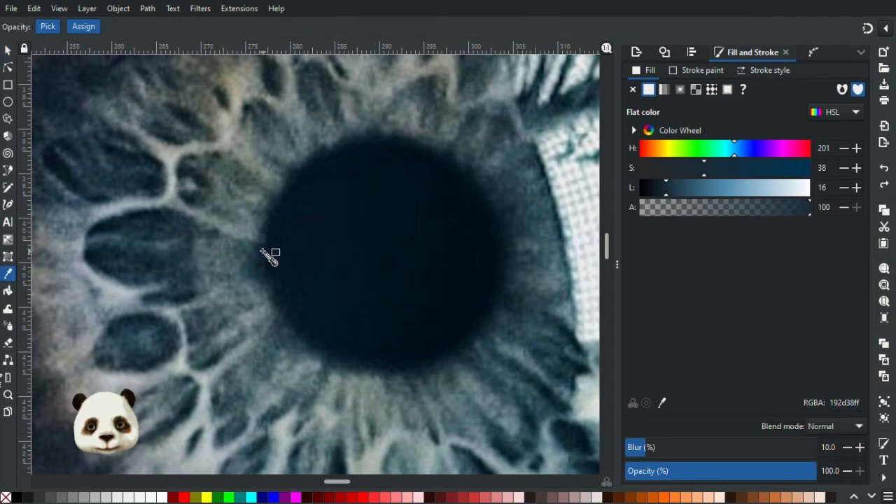
click(258, 270)
scroll(239, 290, down, 6)
drag(280, 285, 525, 255)
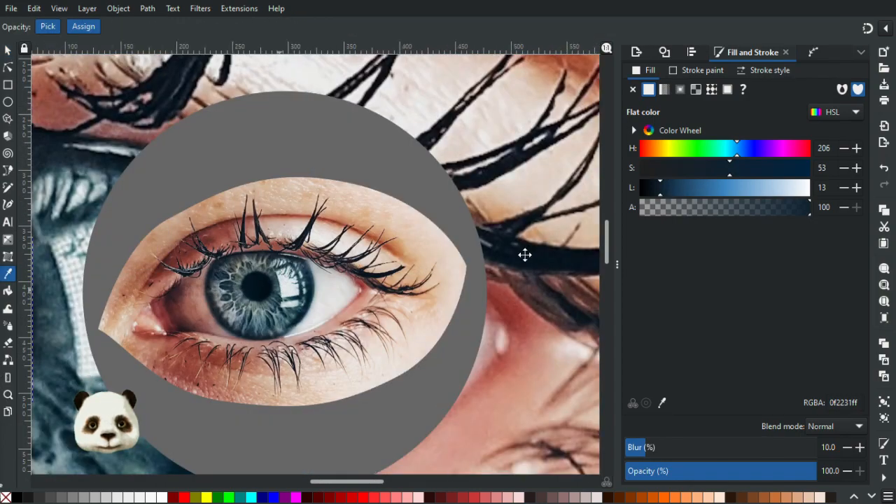
scroll(500, 306, up, 4)
scroll(313, 264, down, 2)
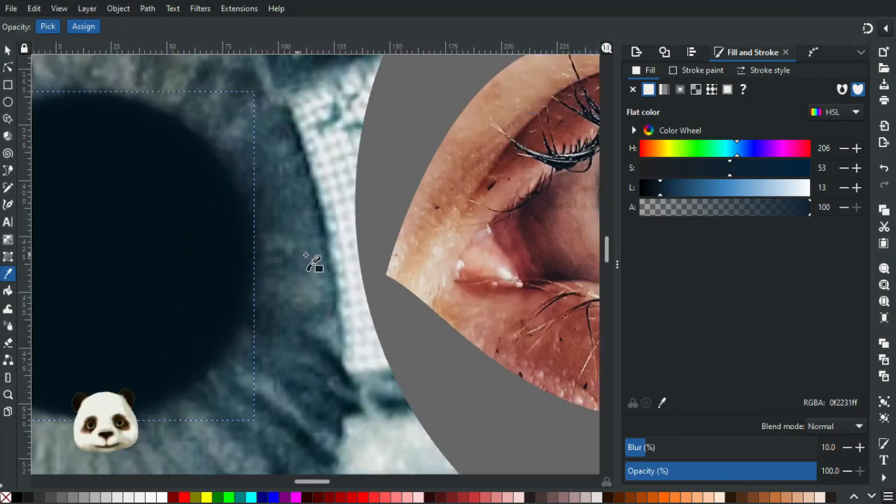
Raise the lighter circle's fill lightness to 15 and check how its rim blends around the dark pupil circle.
click(663, 193)
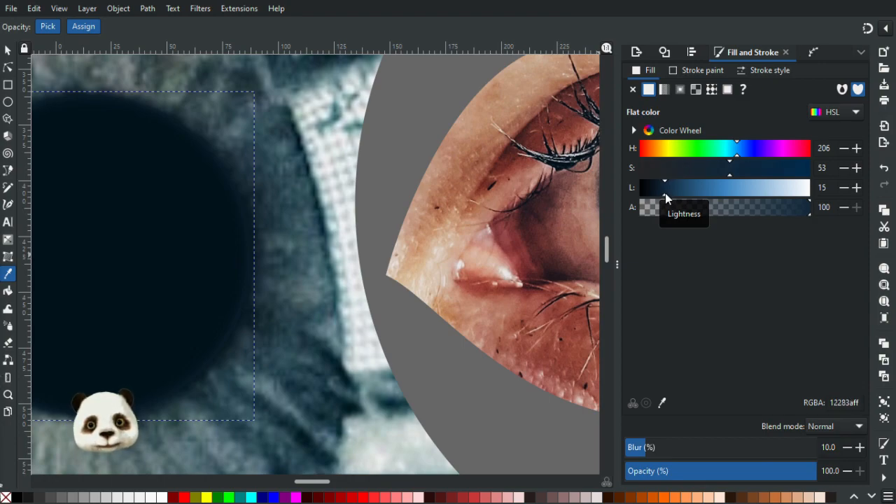
scroll(346, 252, down, 4)
scroll(304, 247, up, 4)
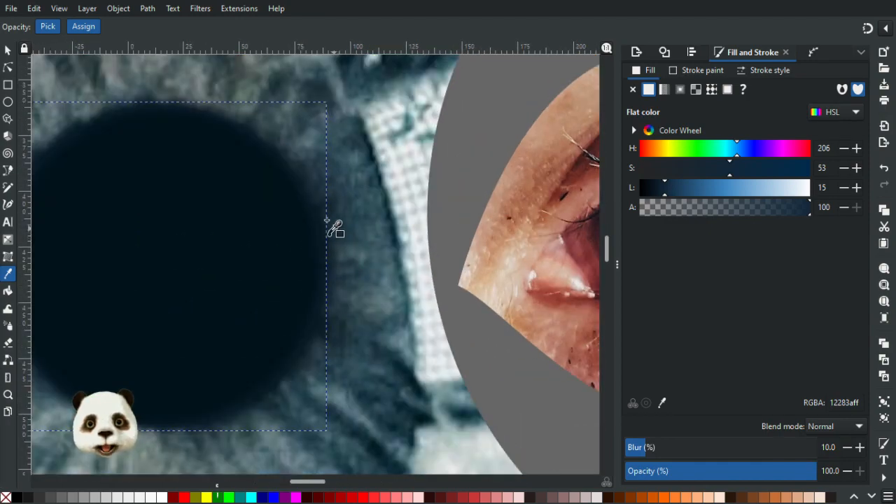
scroll(322, 221, up, 2)
scroll(336, 258, down, 2)
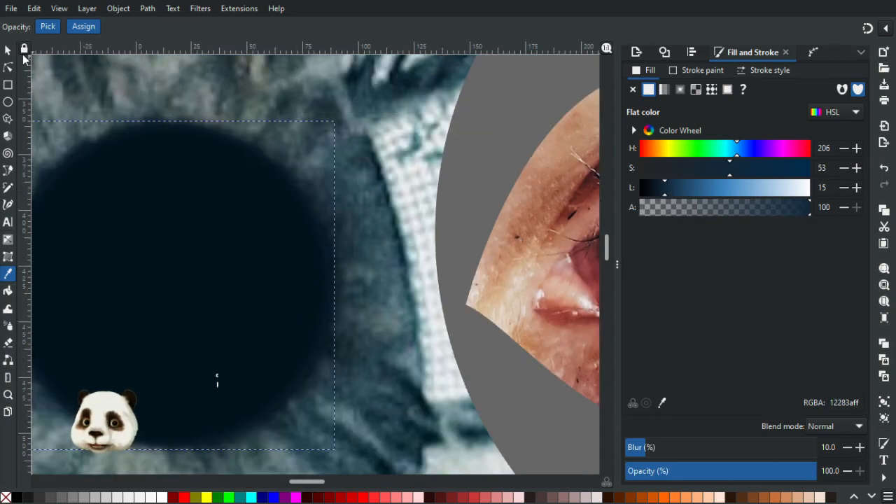
Enlarge the lighter circle about its centre to about 149.8 px across and fine-tune its fill to 122739.
click(8, 50)
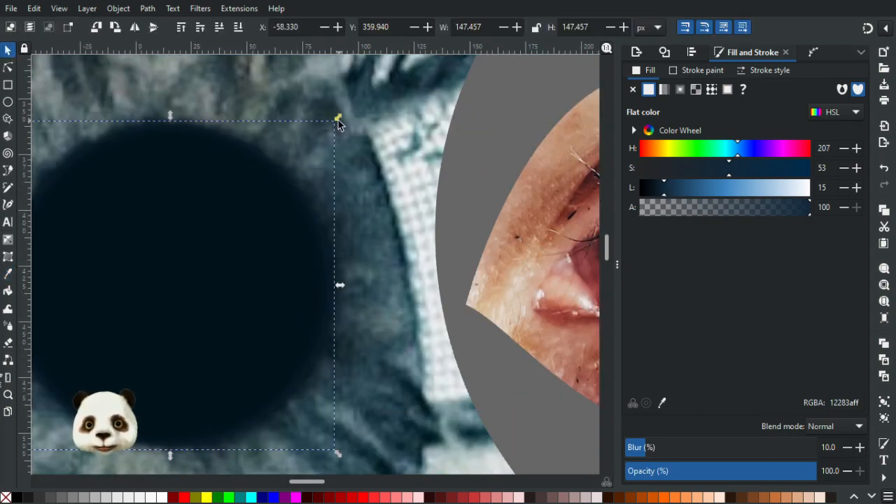
drag(338, 120, 342, 122)
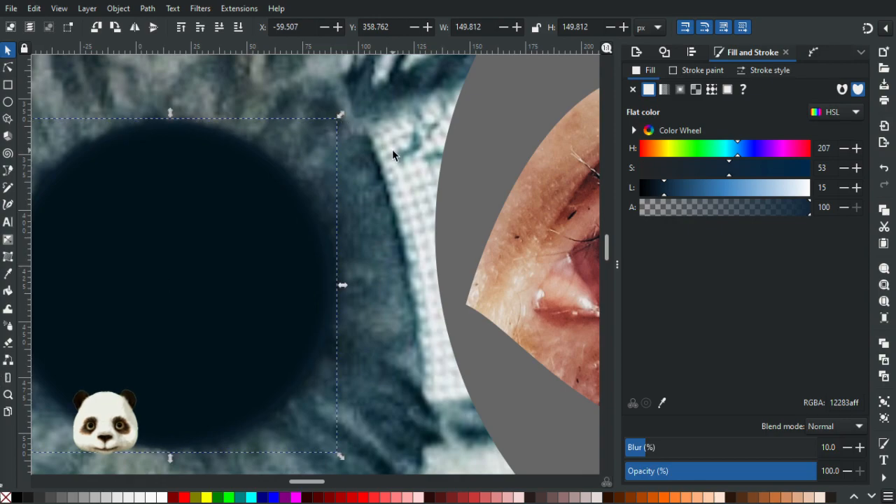
scroll(392, 154, down, 2)
scroll(390, 225, up, 1)
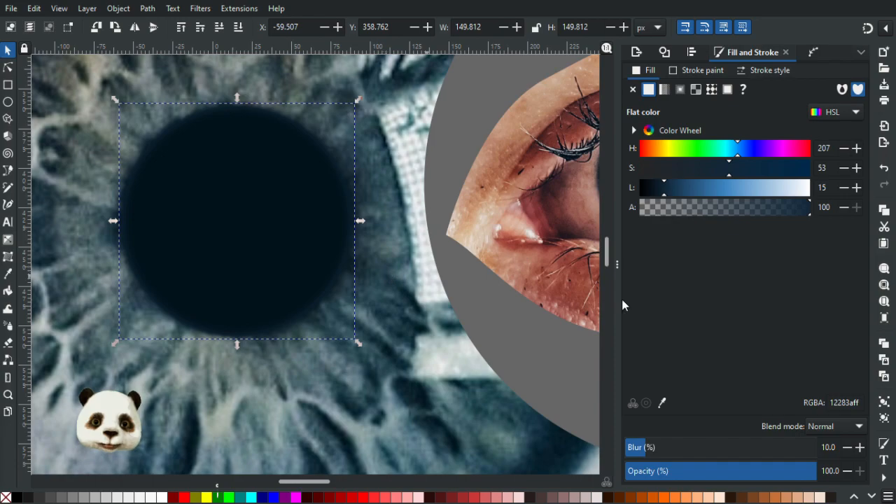
drag(664, 192, 664, 191)
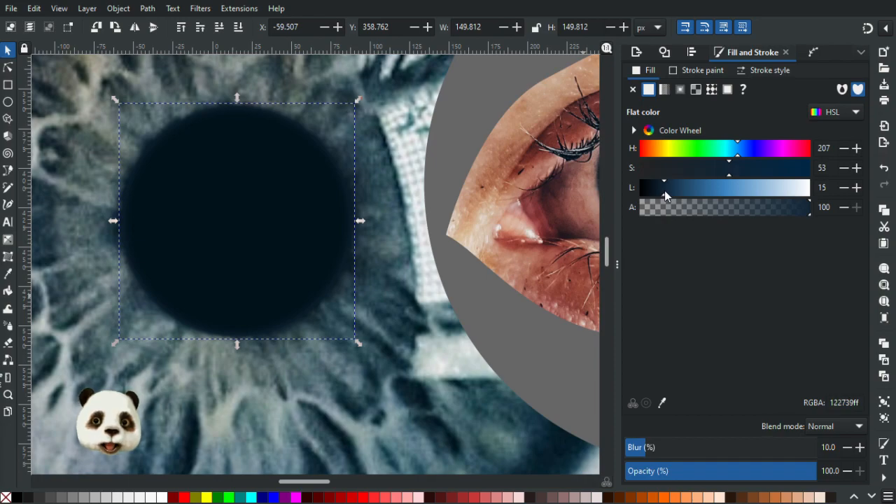
Compare the large pupil's edge with the small eye's, select both pupil circles and group them.
scroll(401, 211, down, 5)
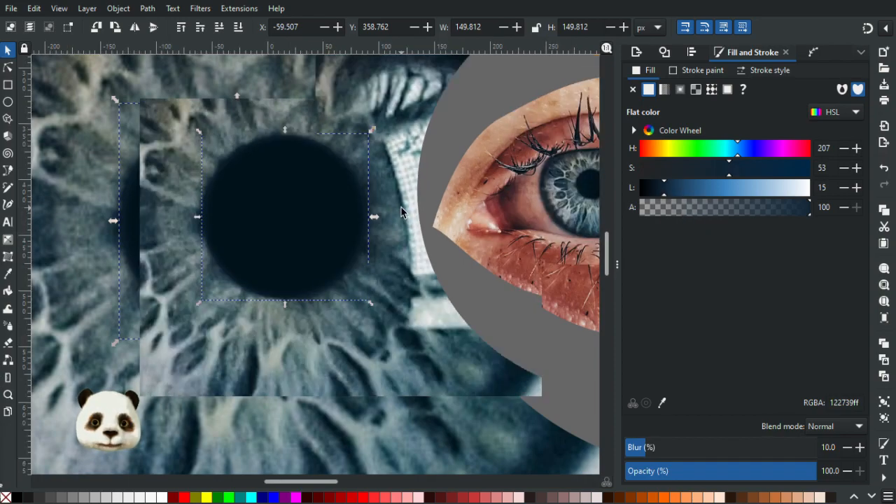
scroll(416, 196, up, 3)
scroll(367, 194, up, 2)
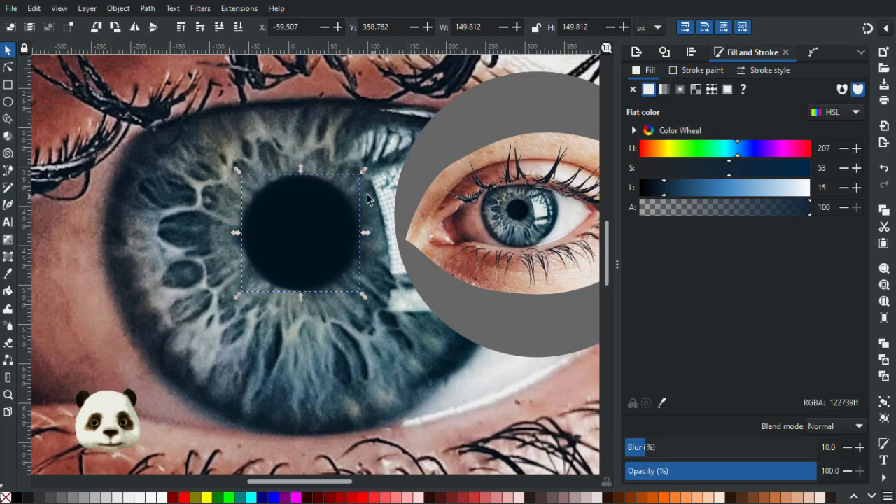
scroll(367, 194, up, 2)
scroll(366, 194, down, 1)
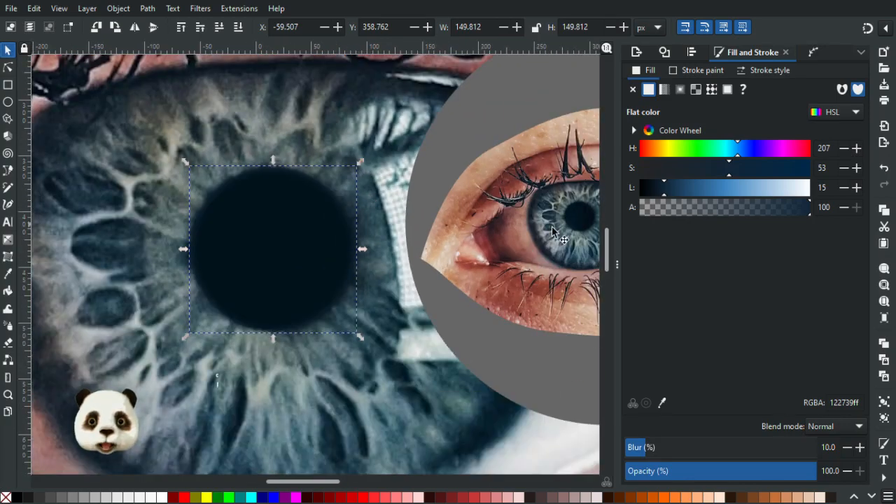
scroll(425, 196, down, 3)
scroll(435, 194, up, 1)
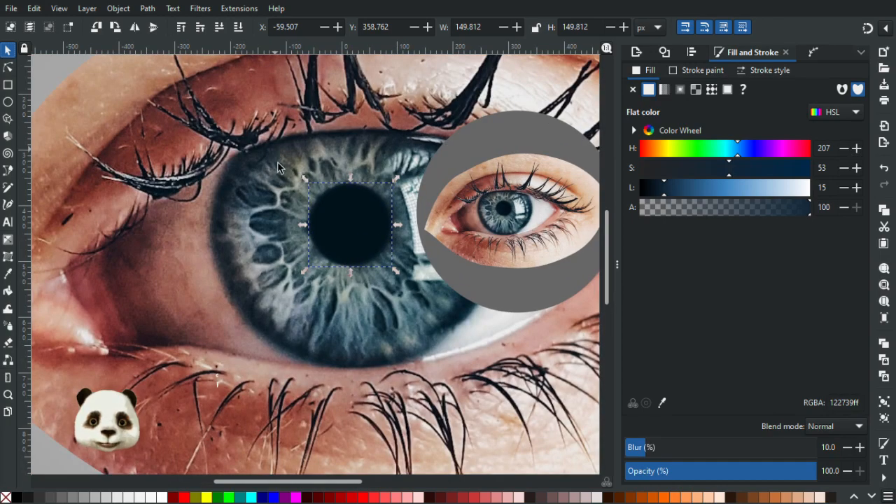
shift+click(350, 225)
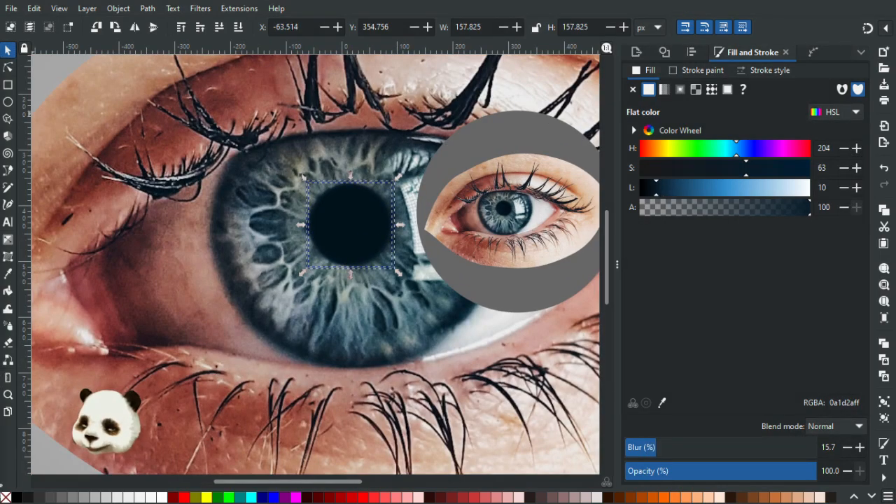
key(ctrl+g)
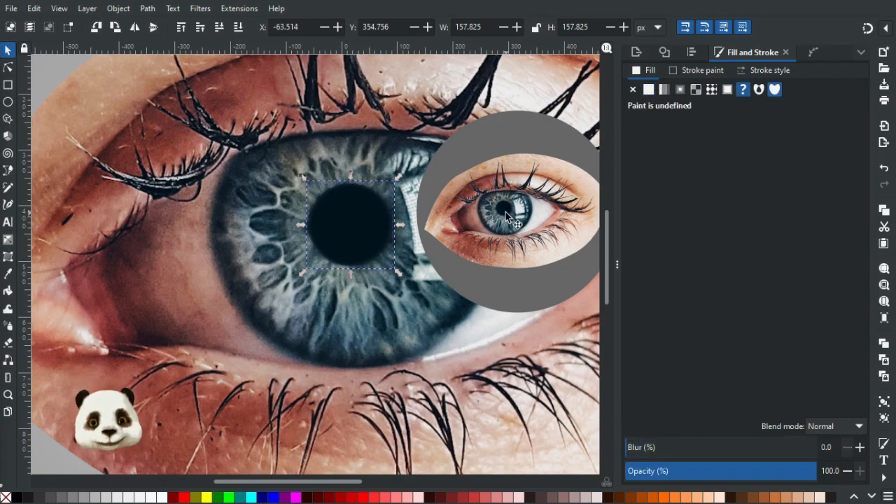
Move the grey circle holding the small eye away from the large iris, to about X 288.5 px, Y 212.4 px.
click(479, 226)
drag(479, 226, 566, 216)
scroll(475, 205, up, 3)
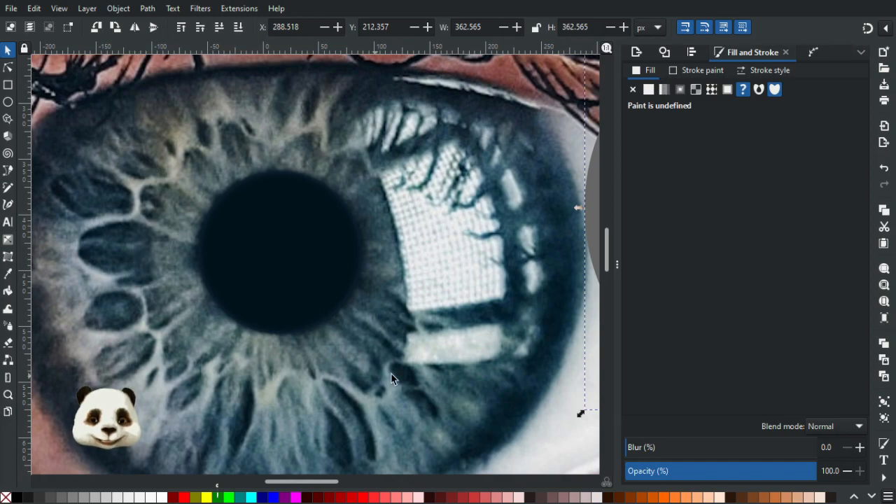
Examine the large eye's soft pupil edge and the surrounding iris fibres from close up and from a distance.
drag(196, 320, 273, 298)
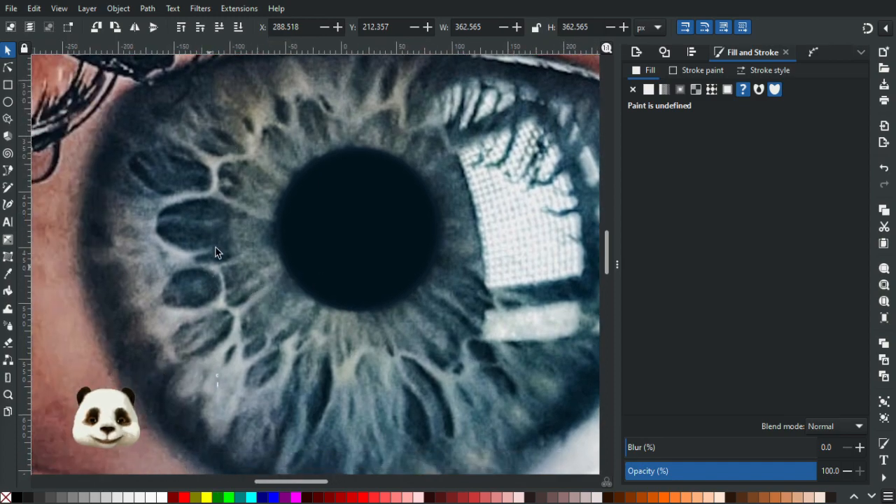
scroll(215, 222, up, 3)
scroll(214, 222, down, 1)
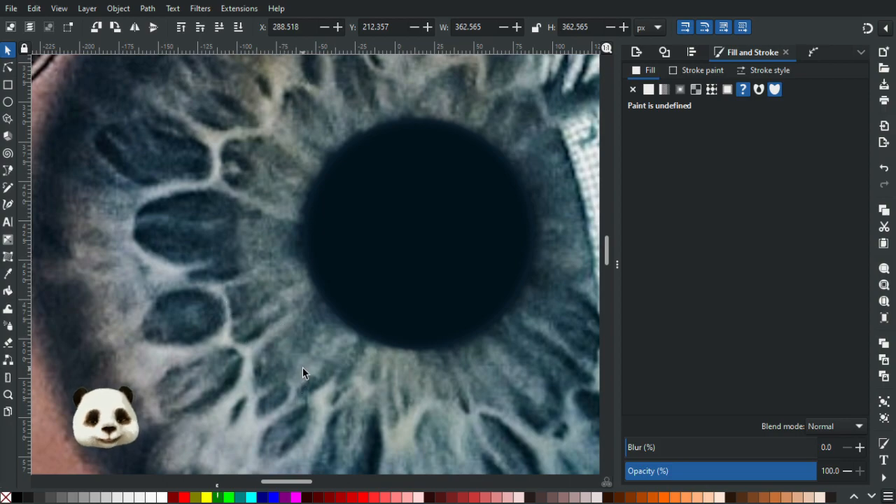
scroll(442, 322, down, 4)
drag(429, 326, 298, 452)
scroll(321, 337, down, 2)
scroll(374, 379, down, 2)
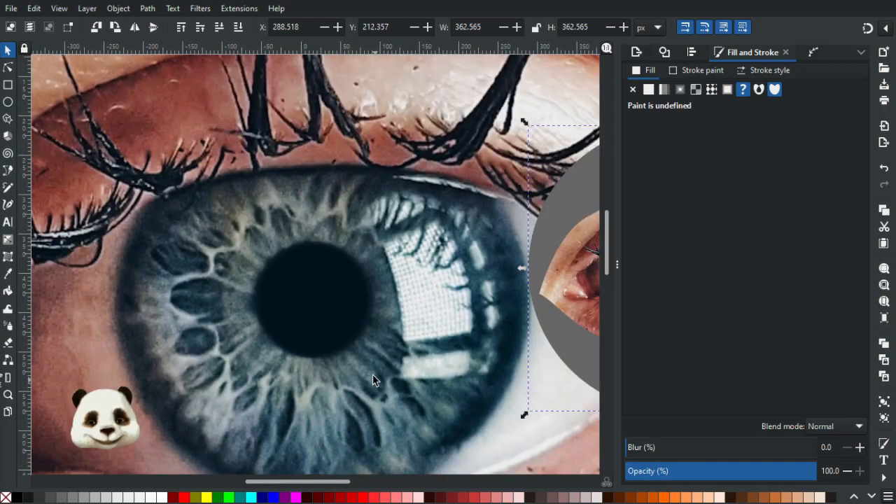
scroll(216, 340, up, 3)
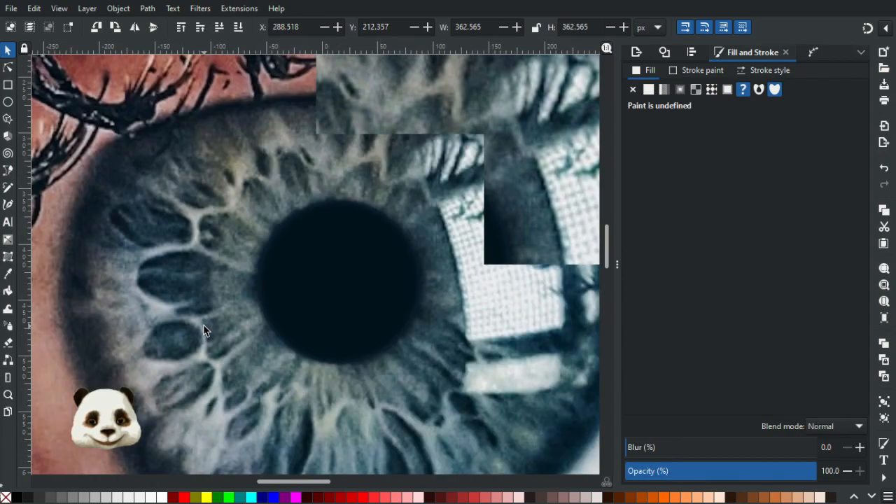
scroll(206, 297, down, 2)
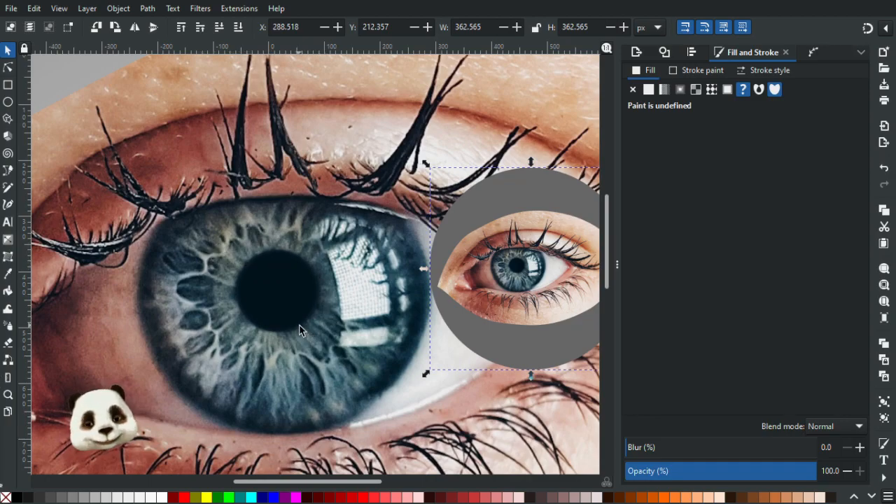
scroll(305, 332, up, 1)
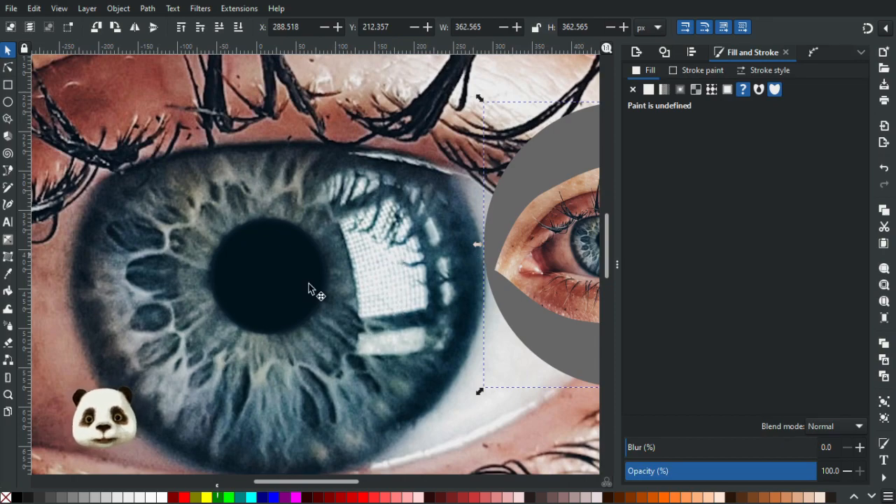
ctrl+scroll(300, 289, up, 1)
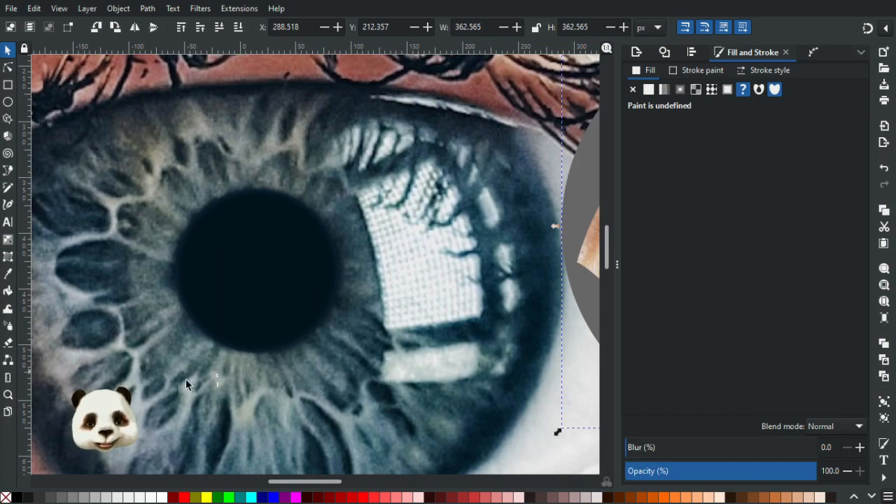
drag(244, 349, 278, 289)
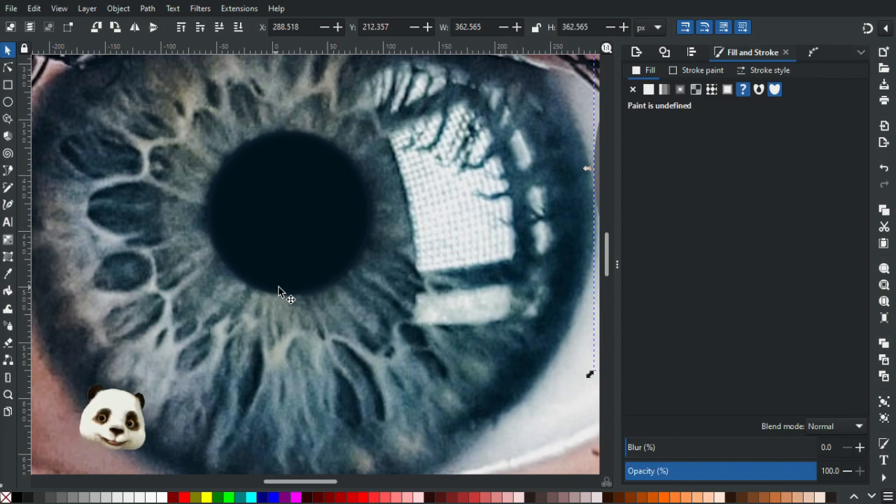
drag(181, 298, 183, 332)
scroll(188, 332, down, 1)
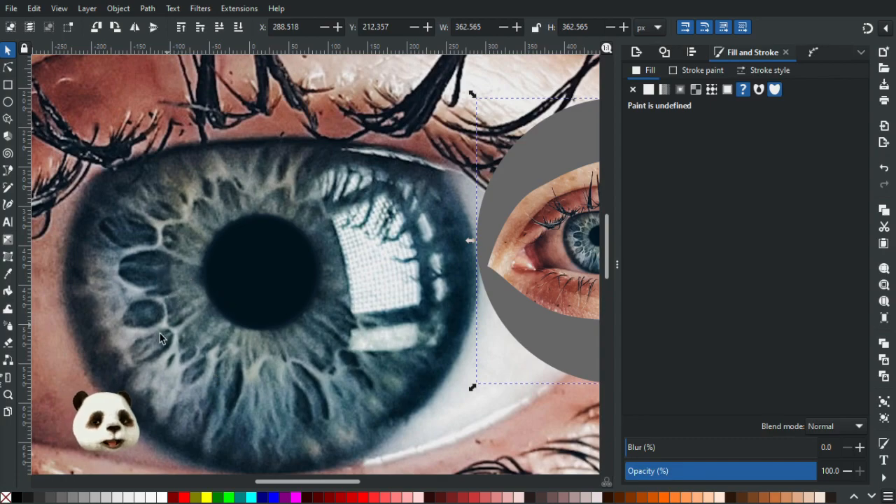
scroll(169, 327, up, 2)
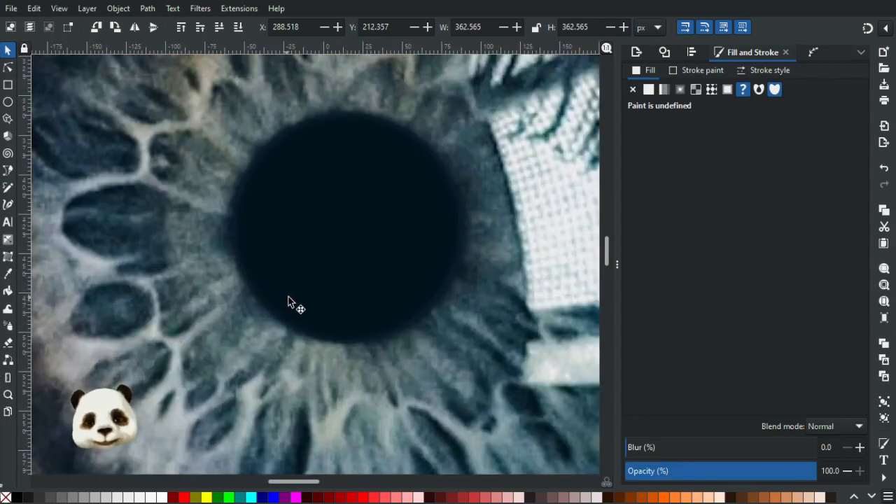
scroll(196, 217, down, 1)
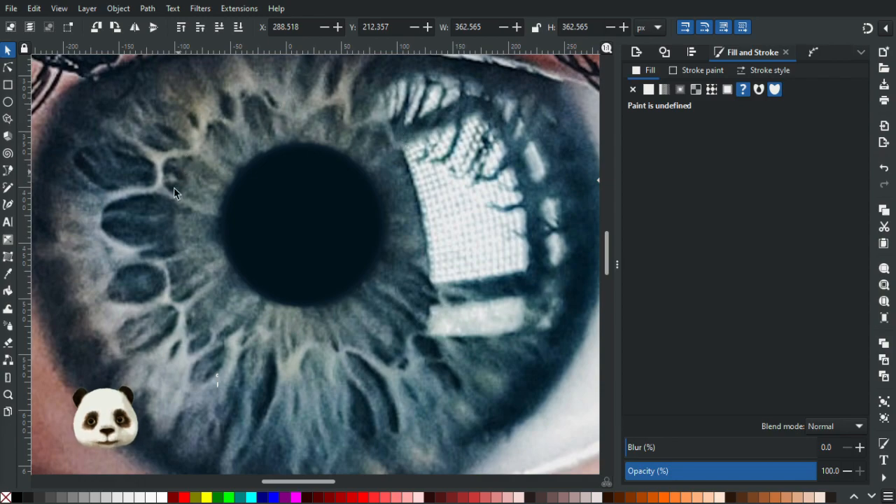
drag(208, 175, 269, 191)
scroll(267, 190, down, 2)
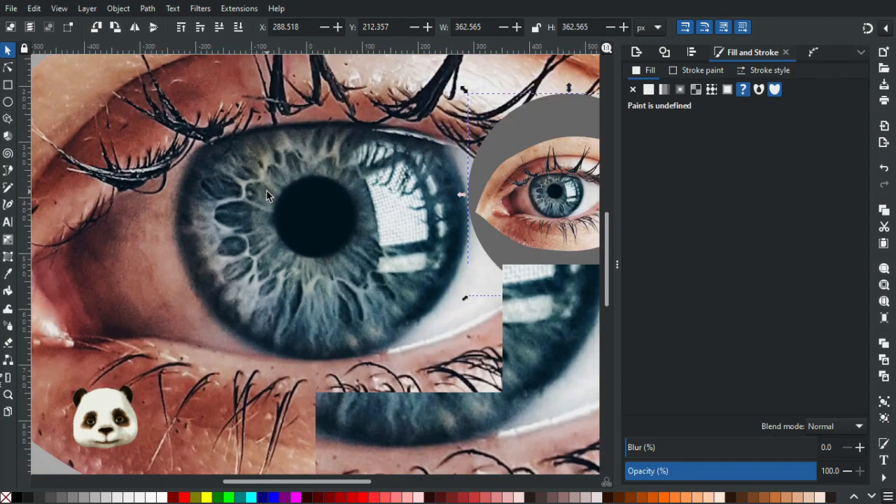
scroll(308, 188, up, 1)
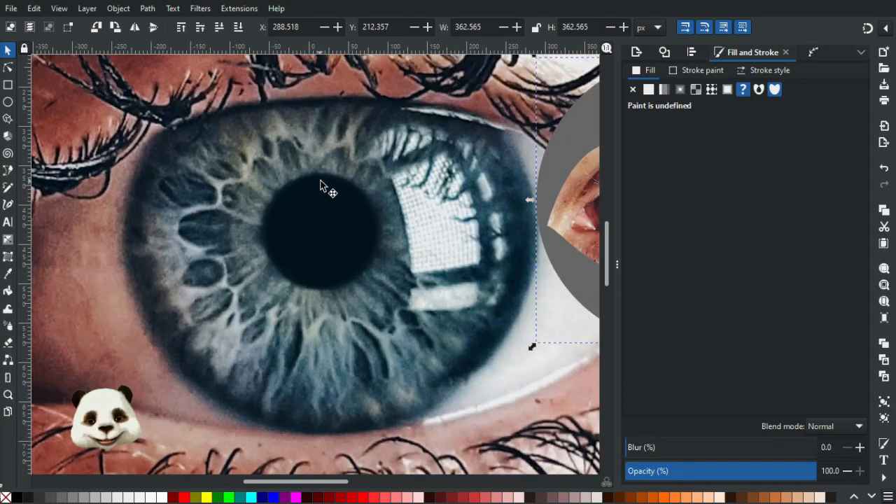
scroll(343, 186, up, 1)
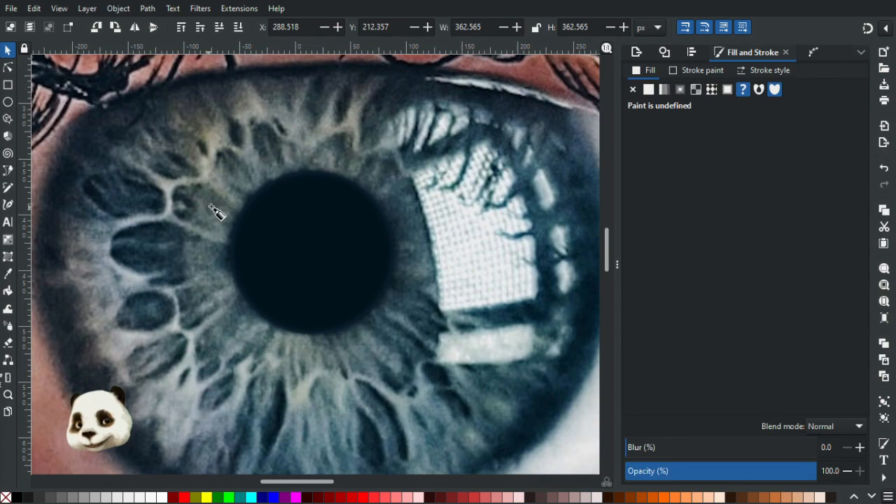
Activate the Pen tool and examine the iris fibres around the large pupil from close up and in the whole composition.
key(b)
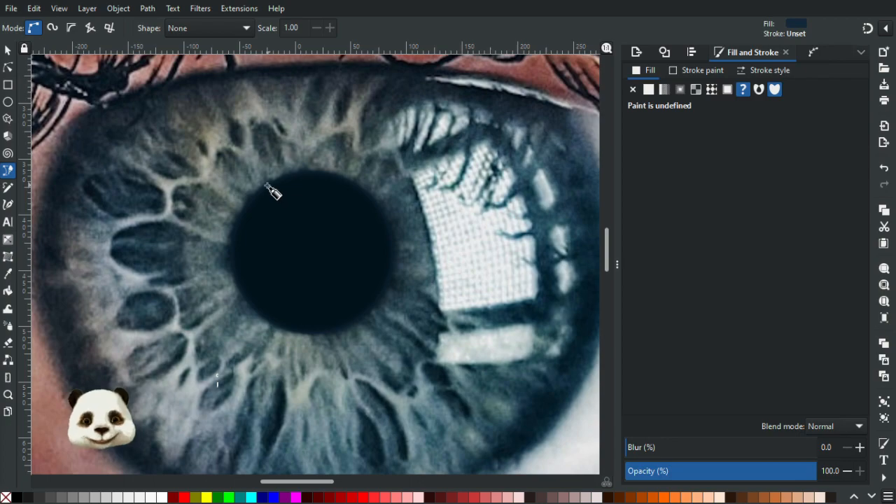
scroll(272, 188, down, 2)
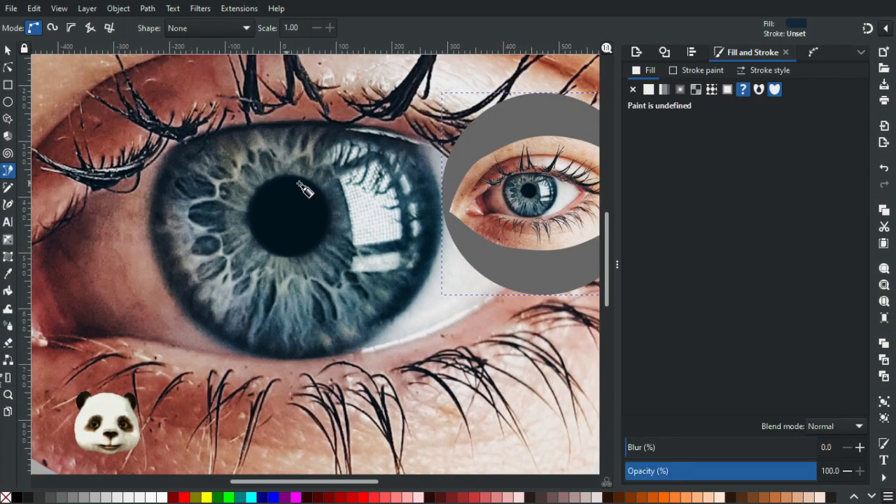
scroll(364, 215, down, 4)
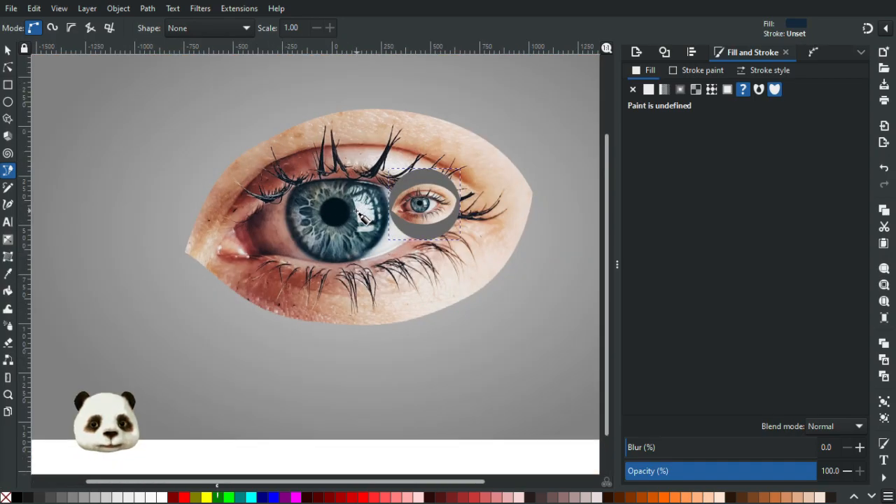
scroll(362, 212, down, 1)
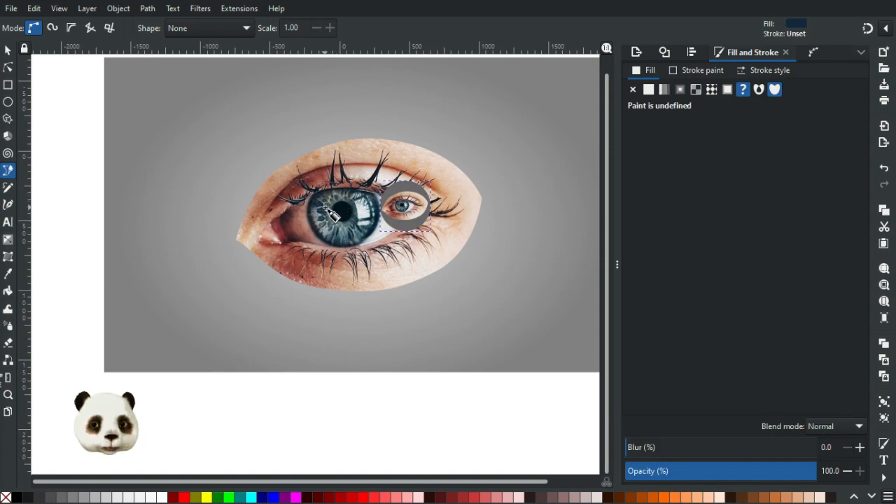
scroll(329, 210, up, 8)
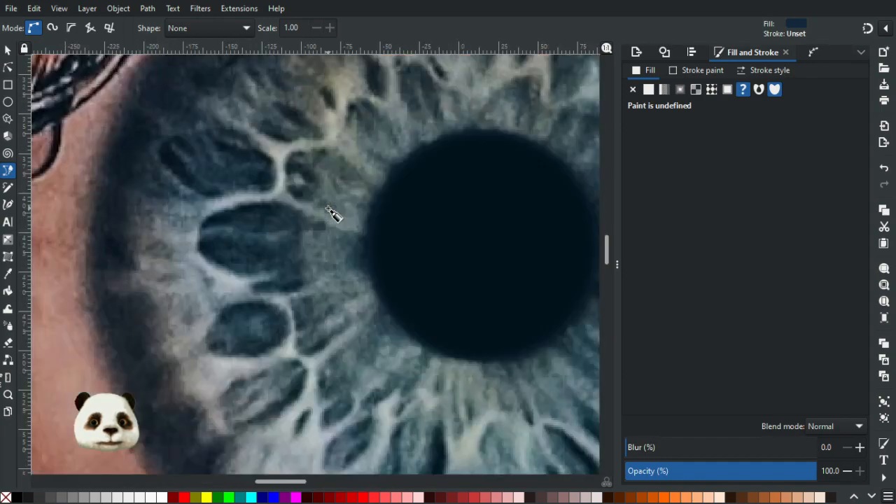
scroll(331, 211, down, 3)
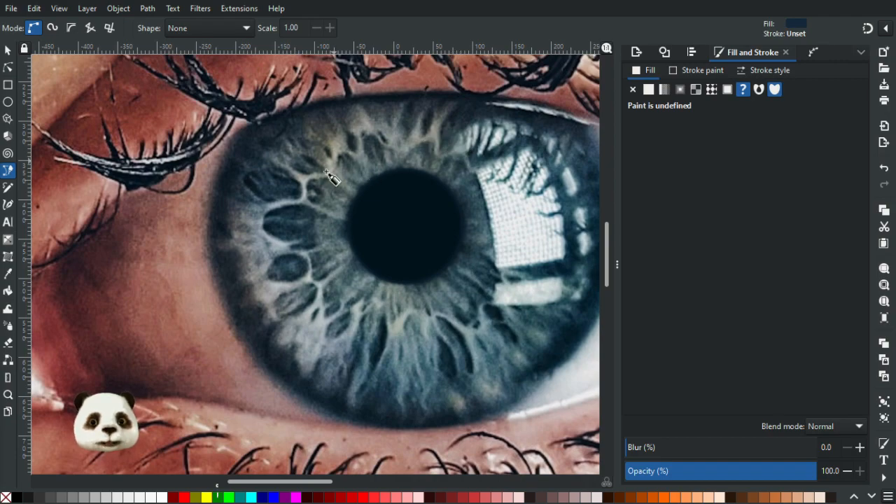
scroll(328, 175, up, 2)
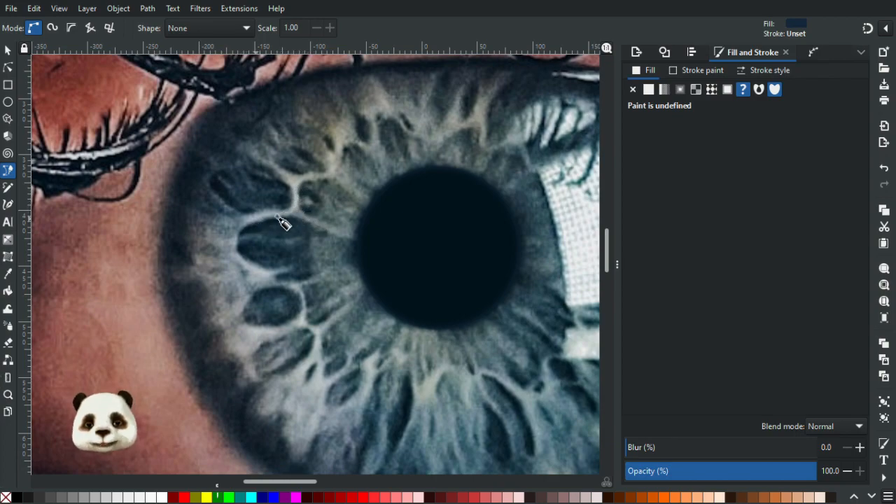
scroll(322, 232, down, 3)
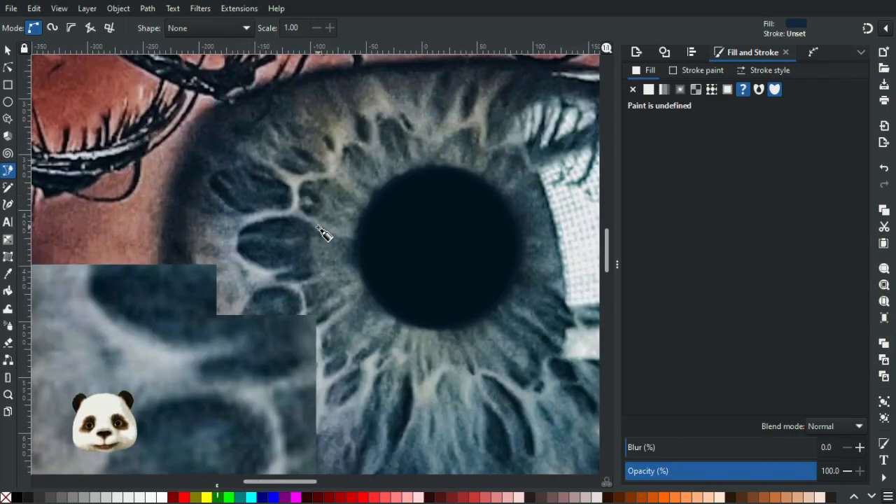
scroll(324, 237, down, 3)
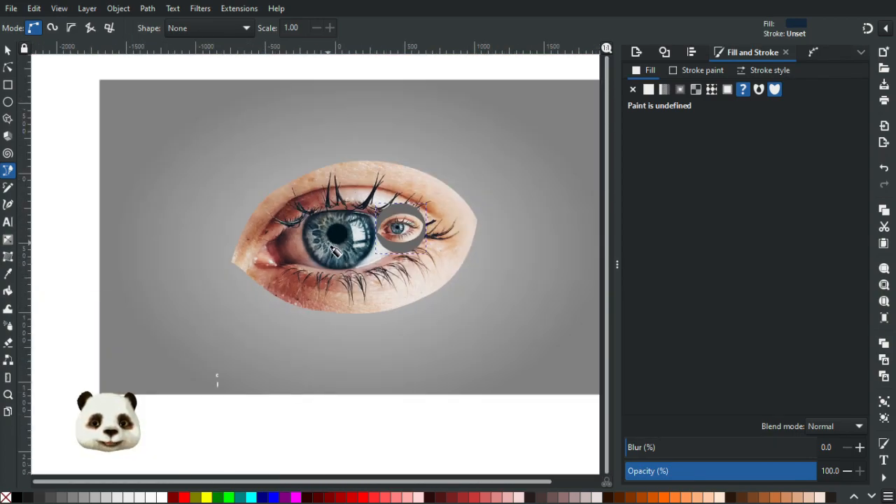
scroll(333, 249, up, 1)
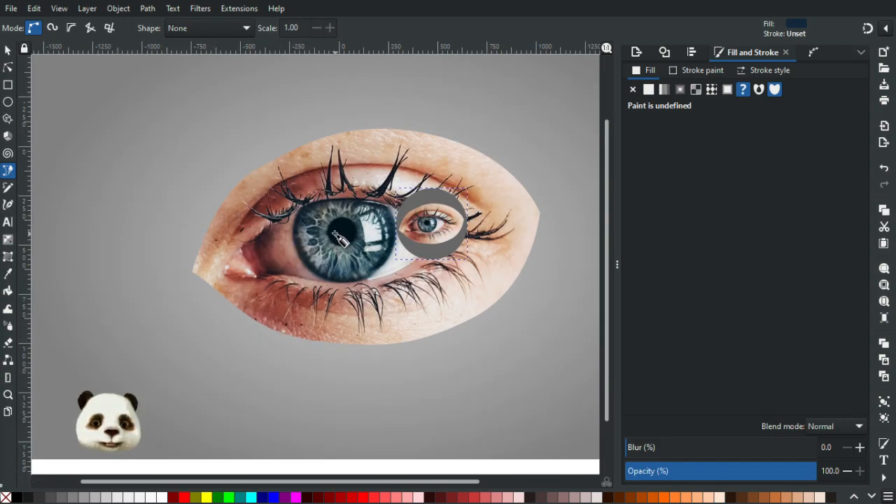
scroll(339, 238, up, 5)
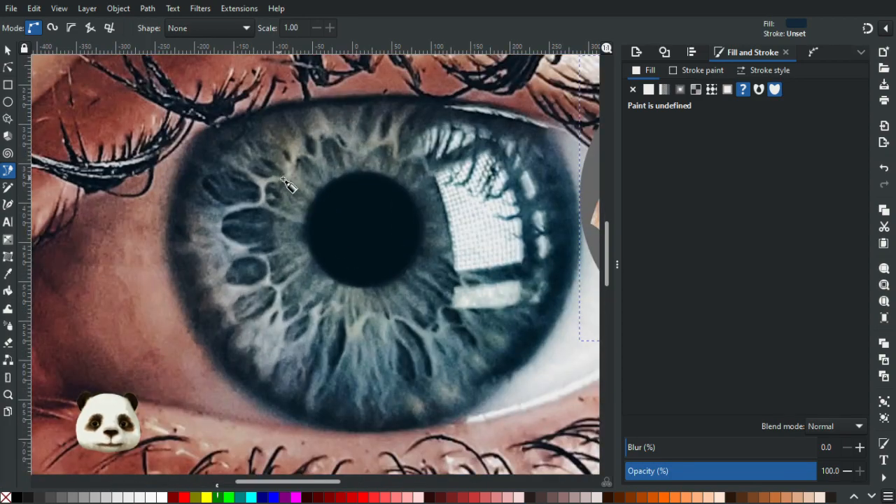
scroll(280, 200, up, 1)
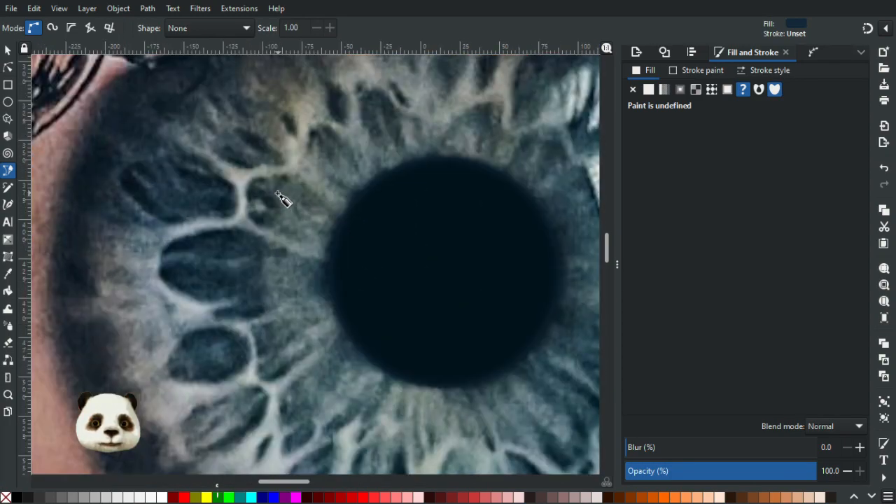
drag(344, 150, 322, 110)
scroll(319, 129, down, 2)
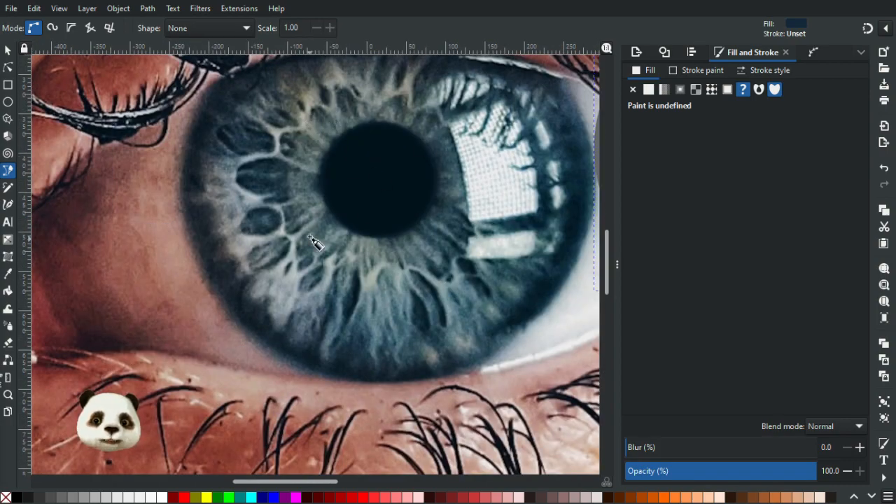
drag(306, 155, 259, 206)
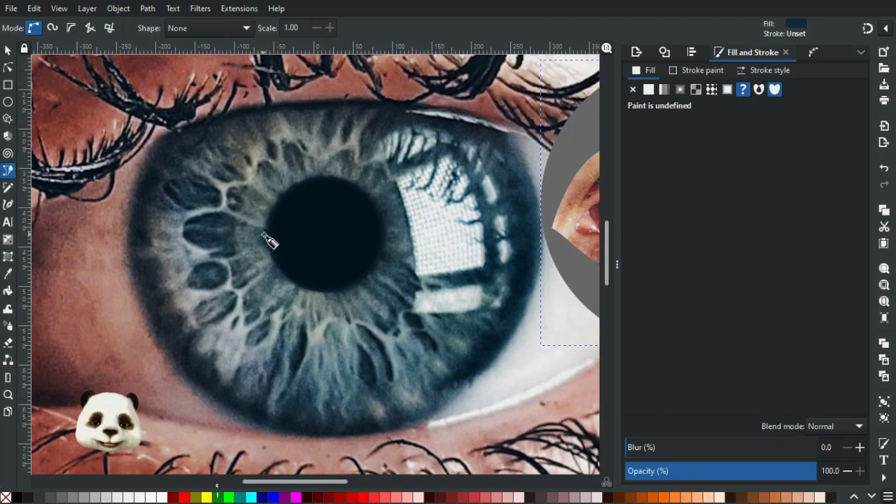
drag(367, 187, 265, 208)
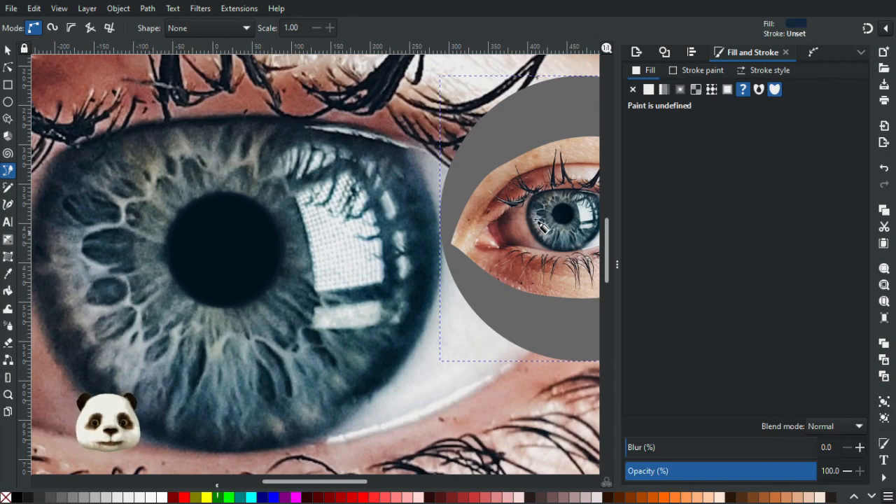
drag(192, 256, 296, 280)
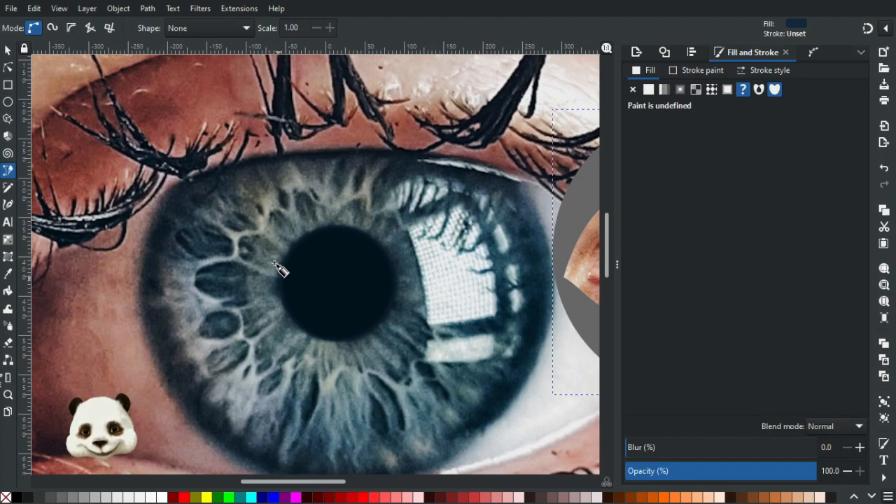
Trace an open curved path from the large pupil's left edge around the dark iris cell and down along the pale, jagged fibre edges.
click(277, 272)
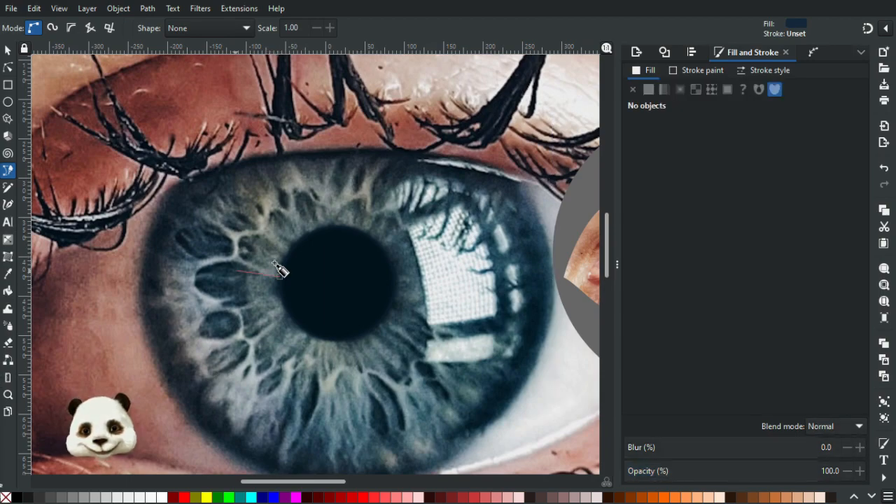
click(279, 272)
drag(234, 262, 226, 263)
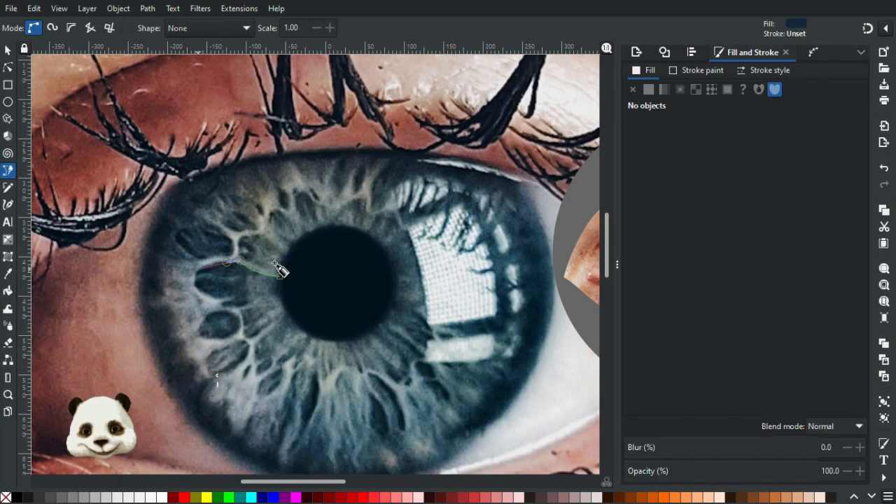
drag(198, 271, 198, 273)
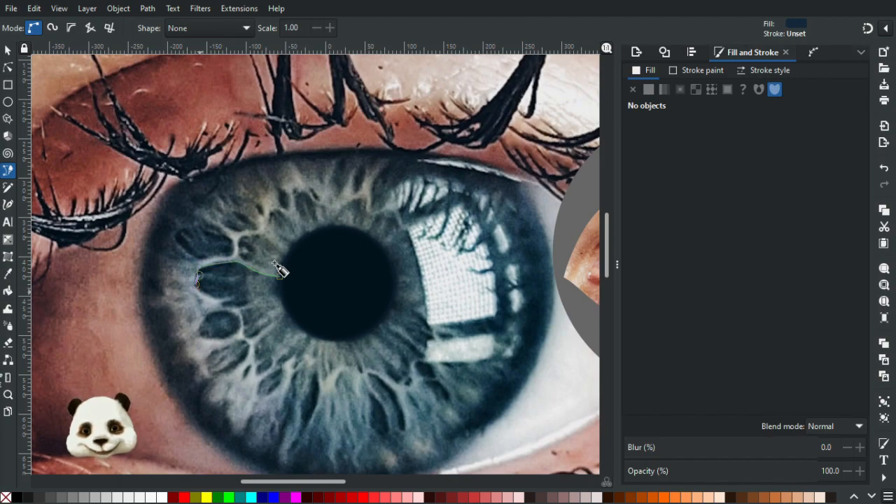
drag(204, 292, 226, 299)
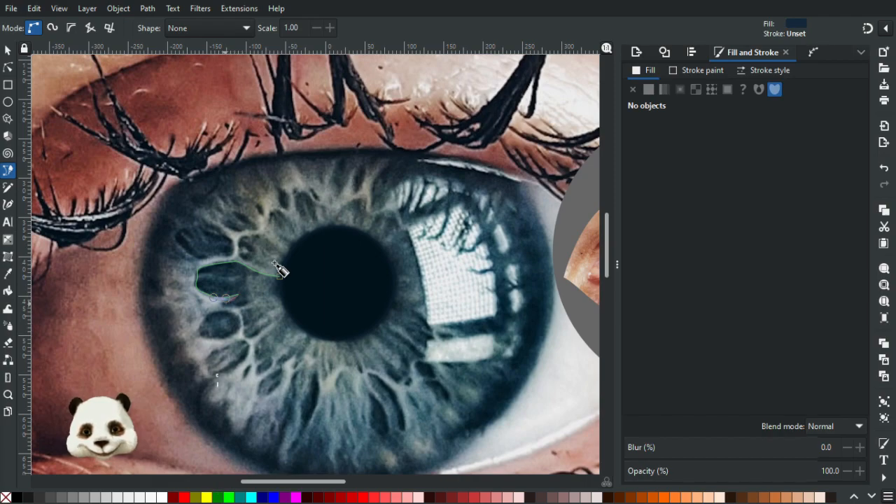
drag(225, 306, 243, 303)
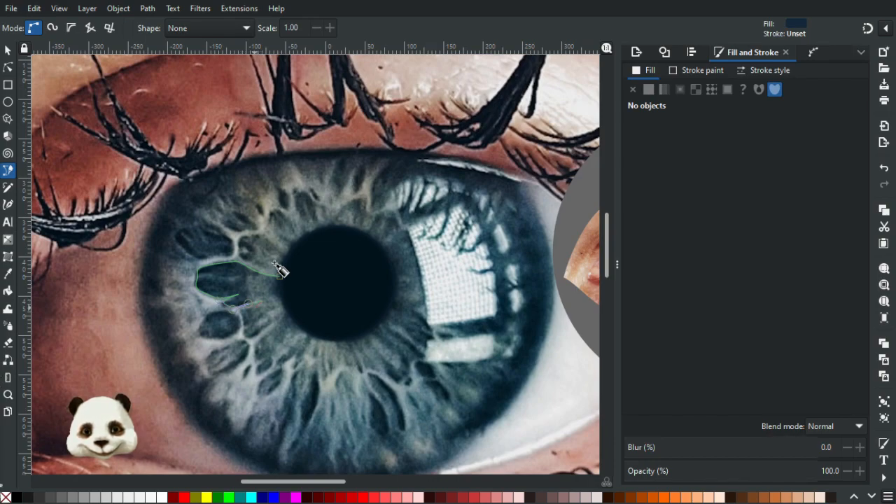
drag(241, 308, 239, 310)
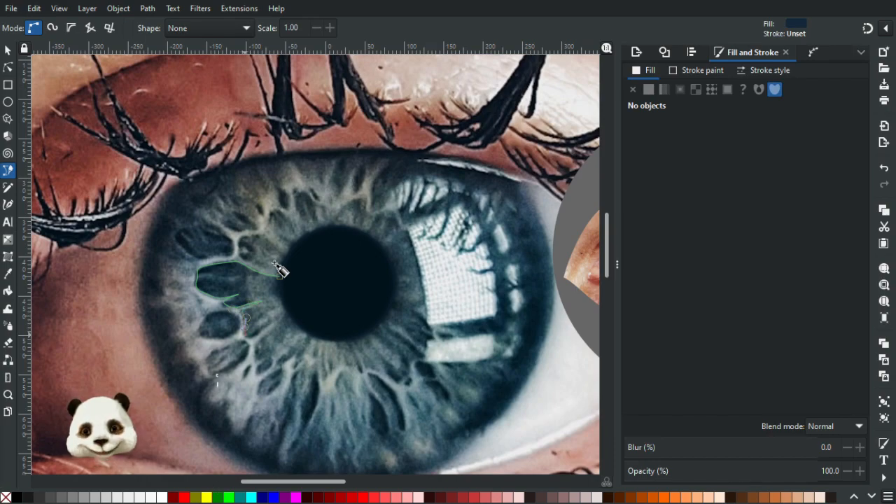
click(245, 327)
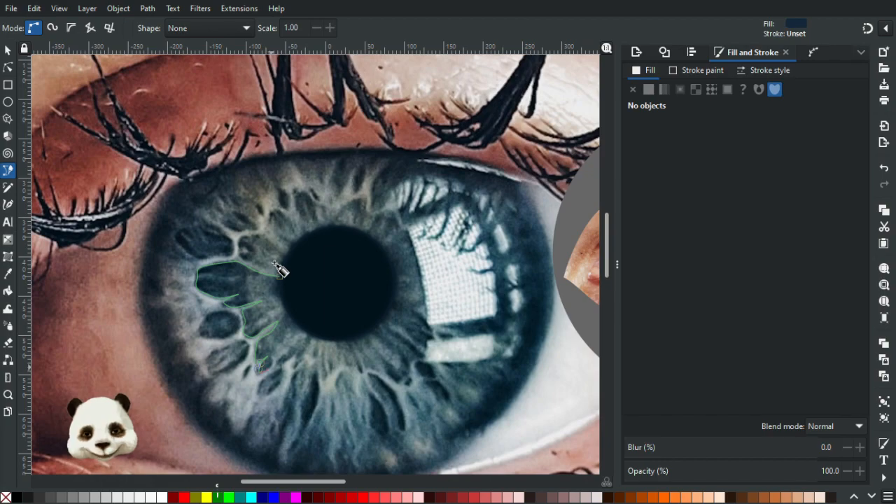
click(276, 266)
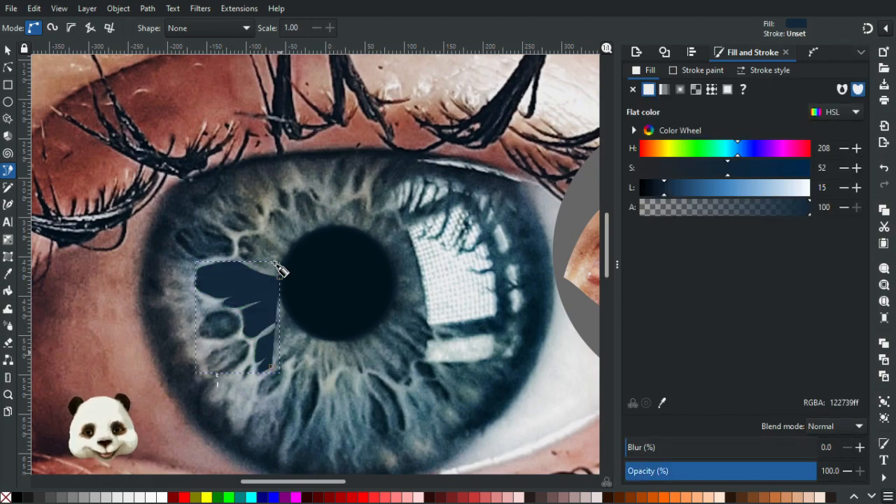
Give the traced iris path a Fuchsia (#FF00FF) stroke 2 px wide with round caps, and remove its fill.
ctrl+scroll(308, 398, up, 2)
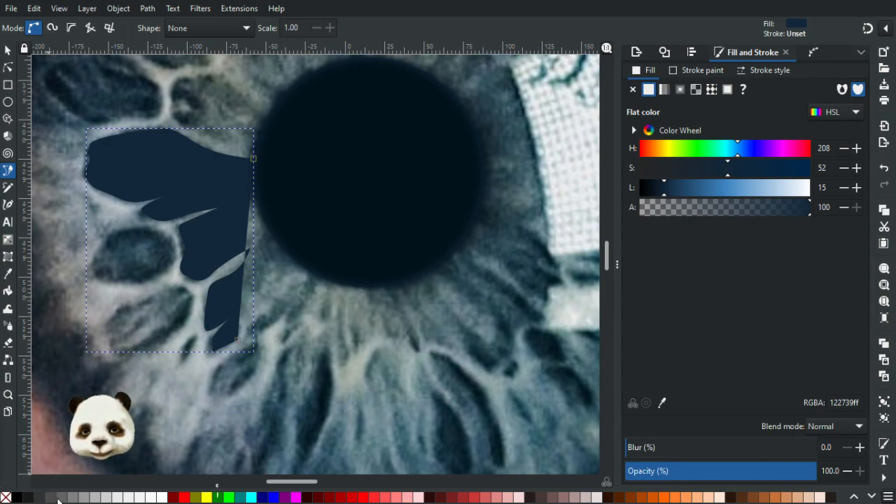
shift+click(297, 498)
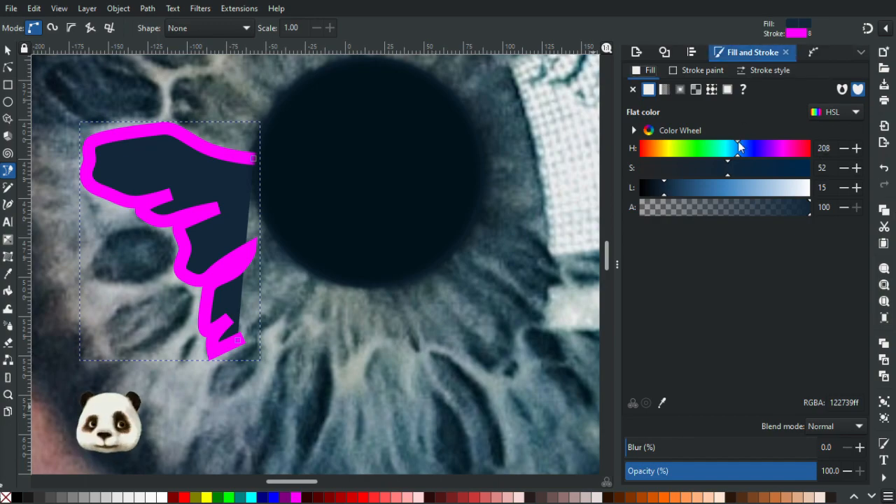
click(770, 70)
drag(697, 96, 632, 98)
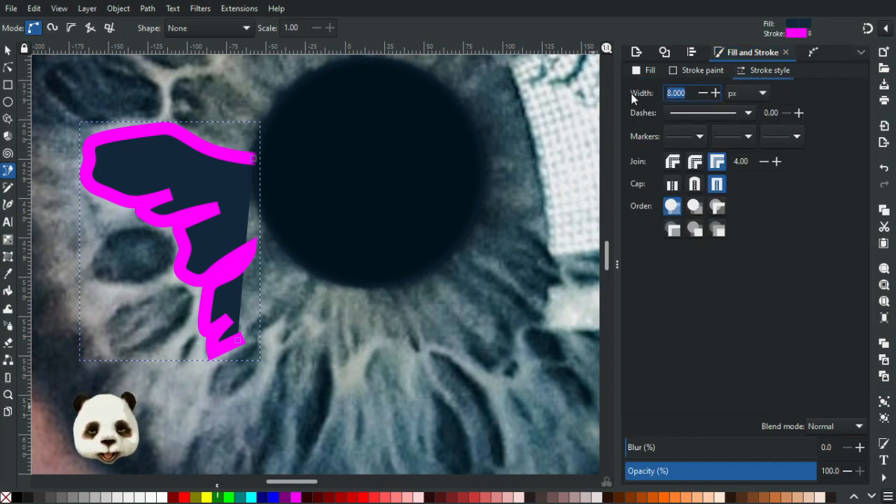
text(2)
key(Return)
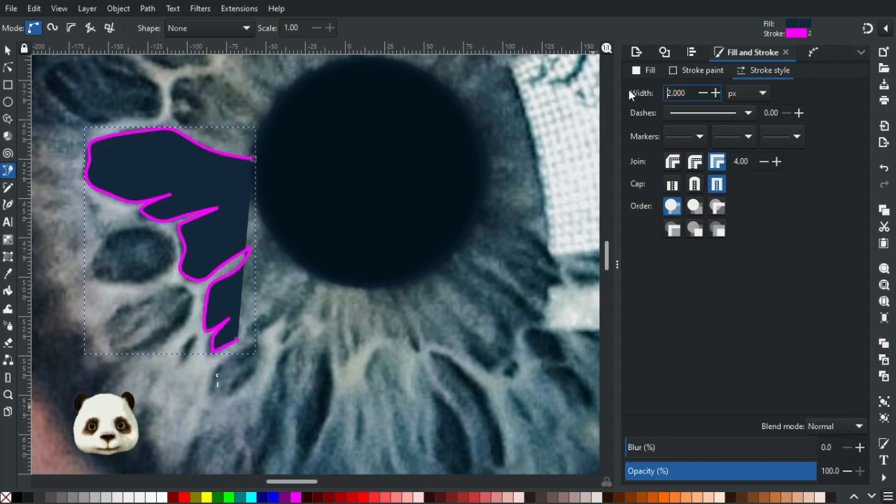
click(694, 186)
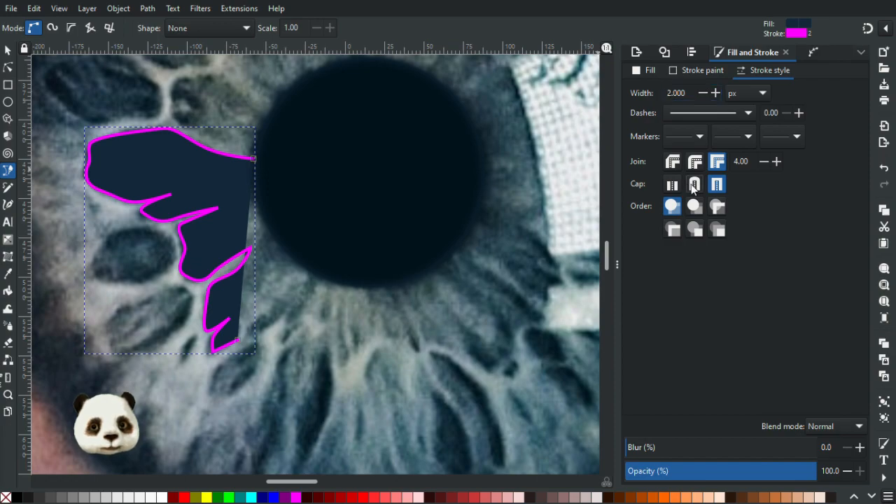
click(6, 498)
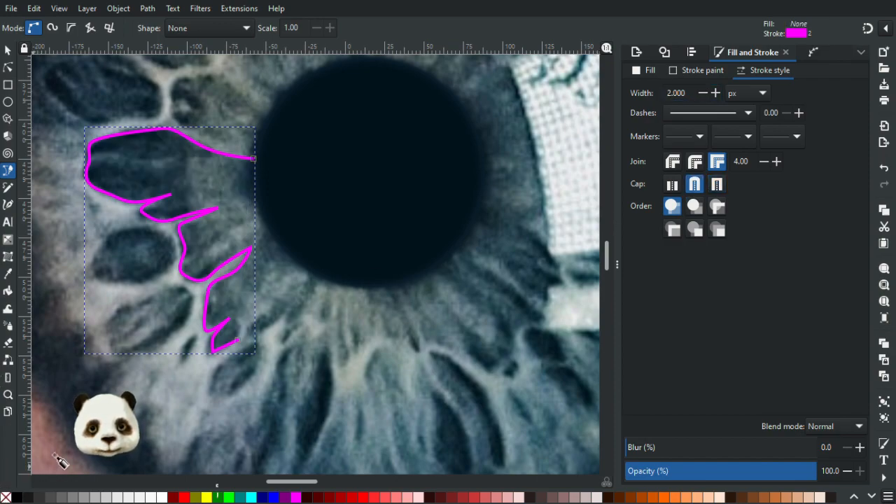
Thin the traced path's stroke to 1 px and further to 0.5 px.
scroll(308, 280, down, 2)
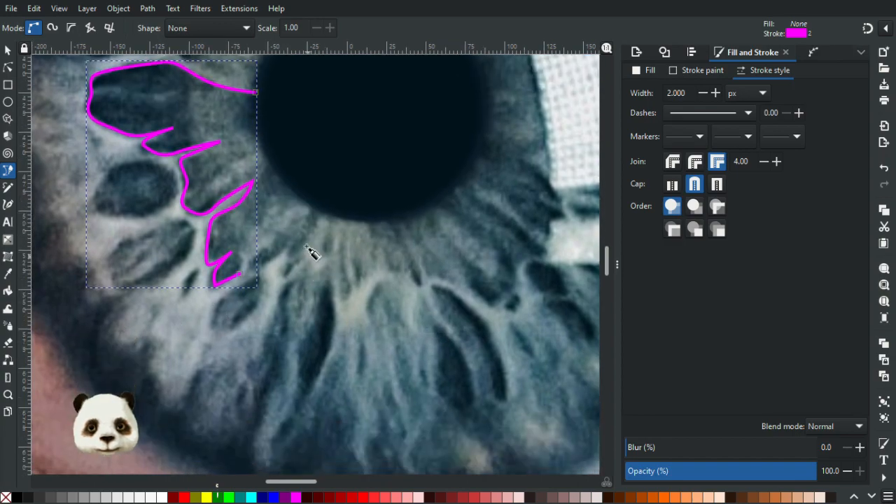
ctrl+scroll(306, 244, up, 1)
drag(288, 229, 374, 319)
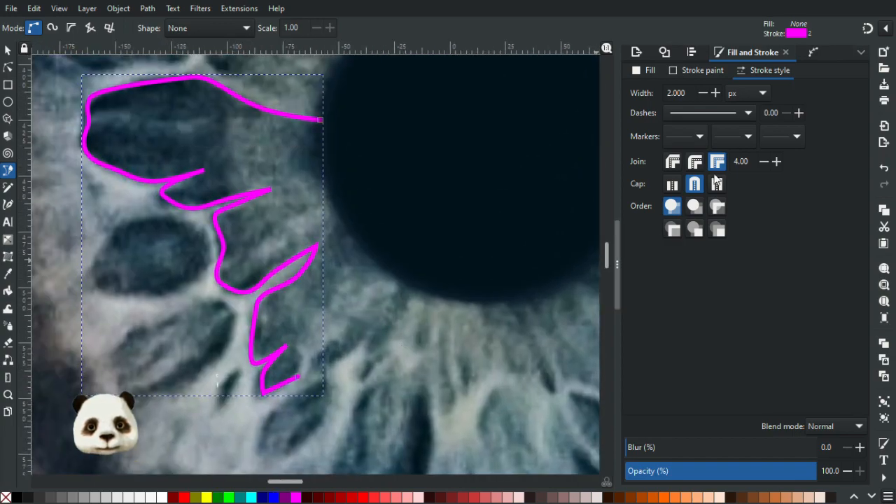
triple_click(686, 92)
text(1)
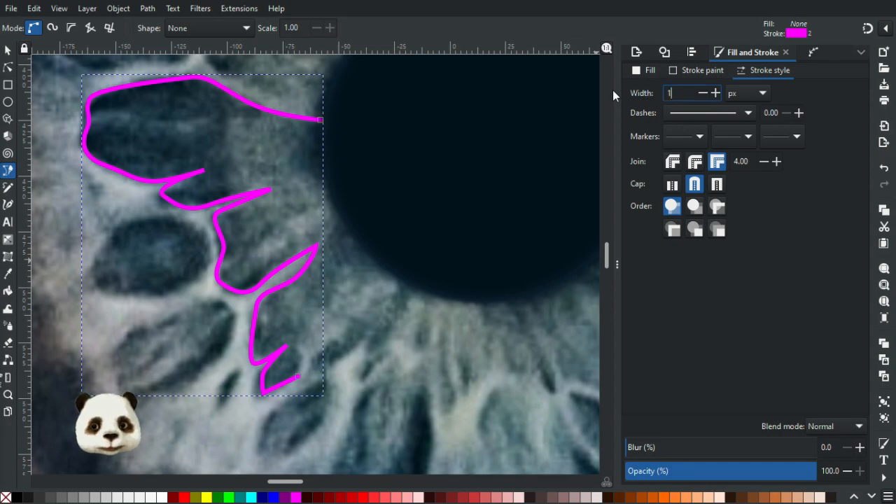
key(Return)
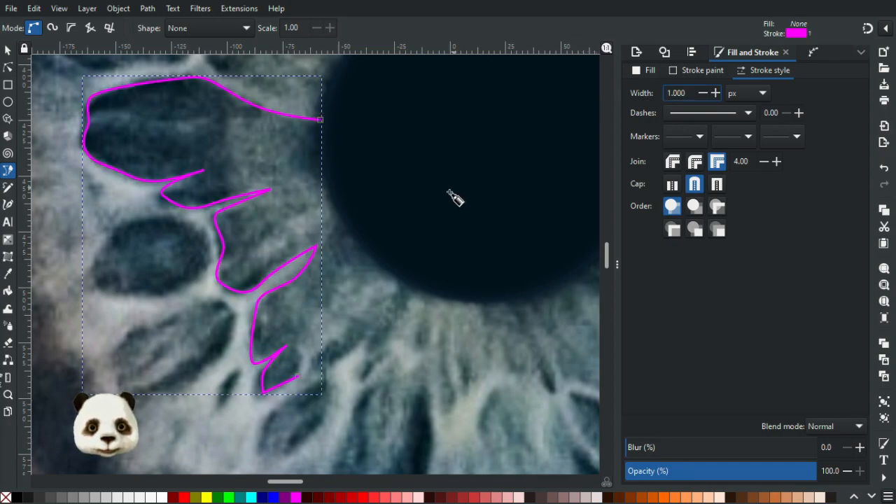
drag(696, 92, 633, 96)
text(0.5)
key(Return)
scroll(323, 154, down, 2)
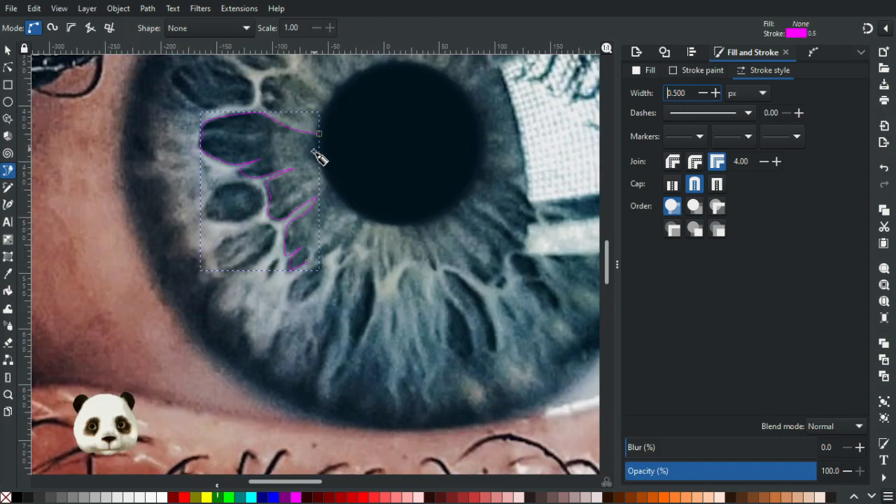
Continue the traced iris path from its lower end over the next pale fibre tip and around the small dark oval cell below it.
scroll(256, 172, up, 2)
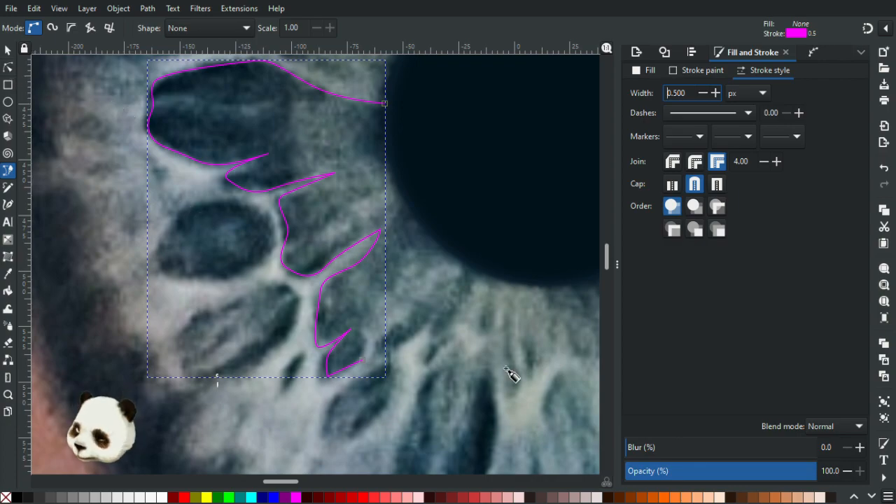
mouse_move(457, 285)
mouse_down()
mouse_move(420, 226)
mouse_move(320, 260)
mouse_move(361, 256)
mouse_up()
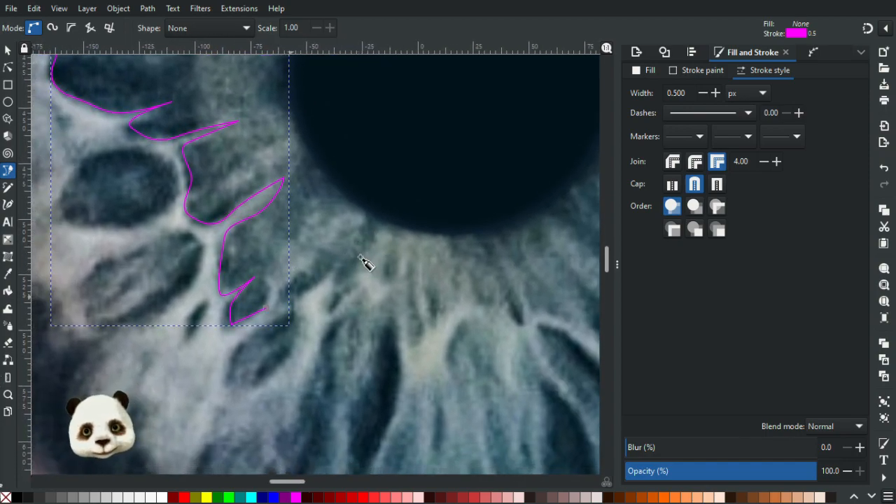
drag(271, 291, 269, 285)
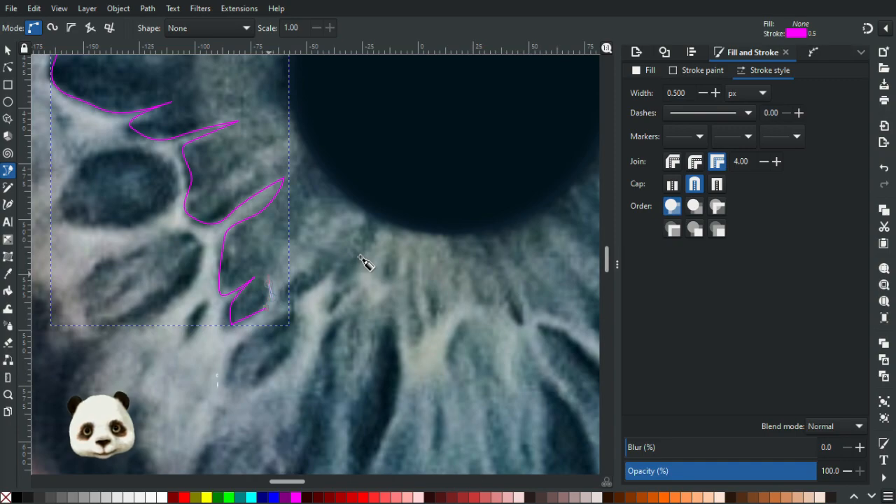
click(264, 283)
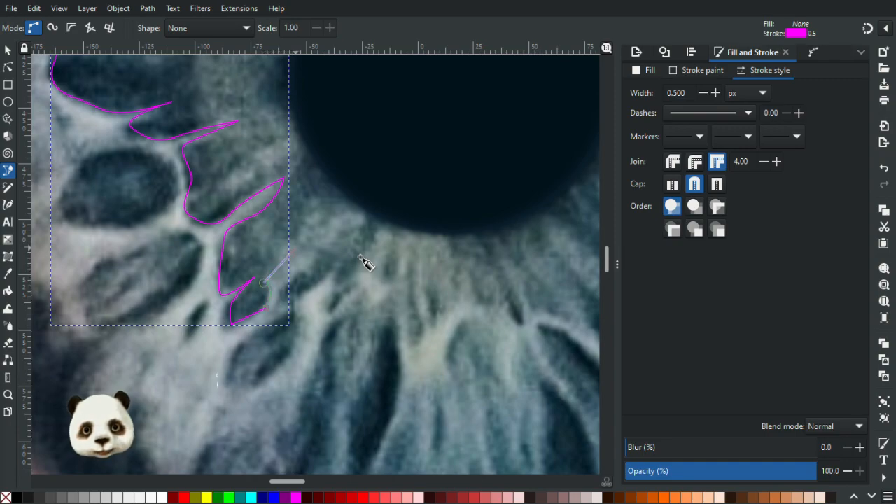
mouse_move(291, 249)
mouse_down()
mouse_move(309, 253)
mouse_move(282, 298)
mouse_move(297, 306)
mouse_up()
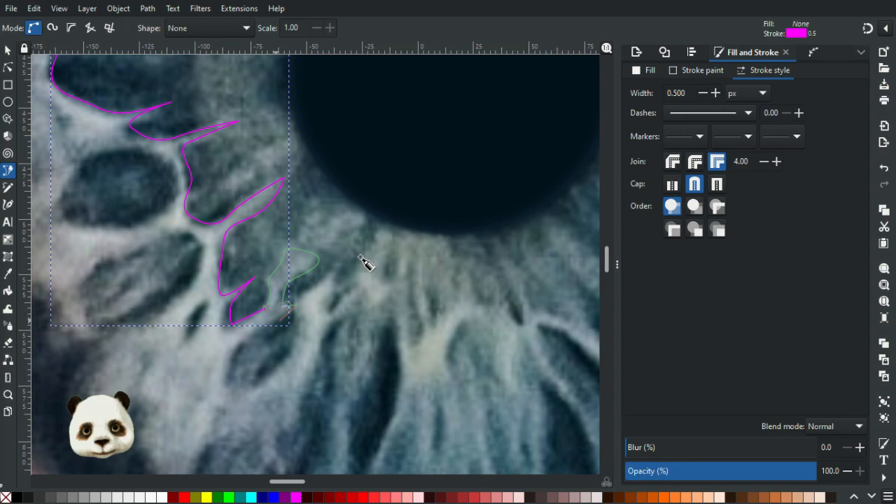
click(247, 326)
drag(220, 365, 296, 349)
drag(295, 308, 300, 332)
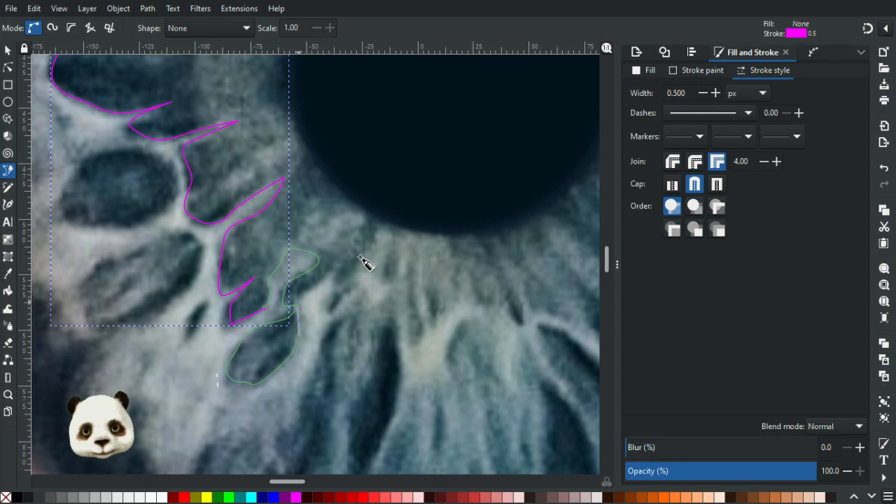
Extend the path along the narrow pointed fibre tips between the small oval cell and the pupil's lower-left edge.
drag(302, 298, 339, 264)
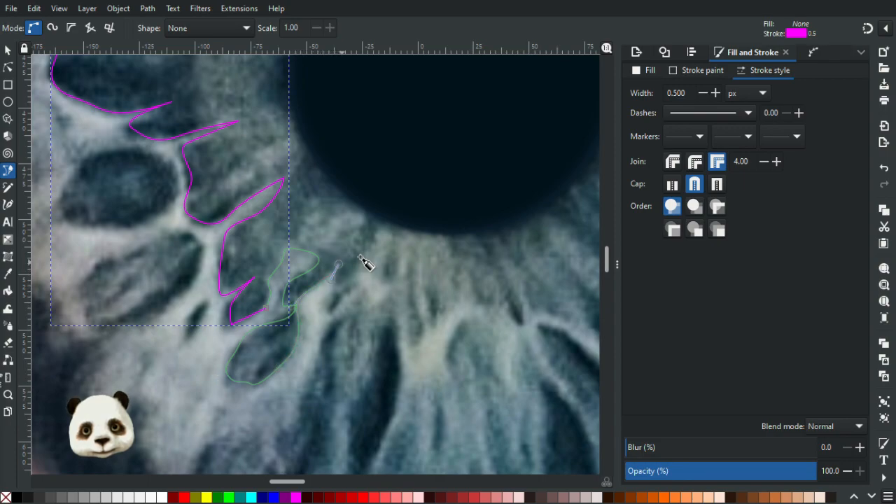
drag(335, 297, 348, 286)
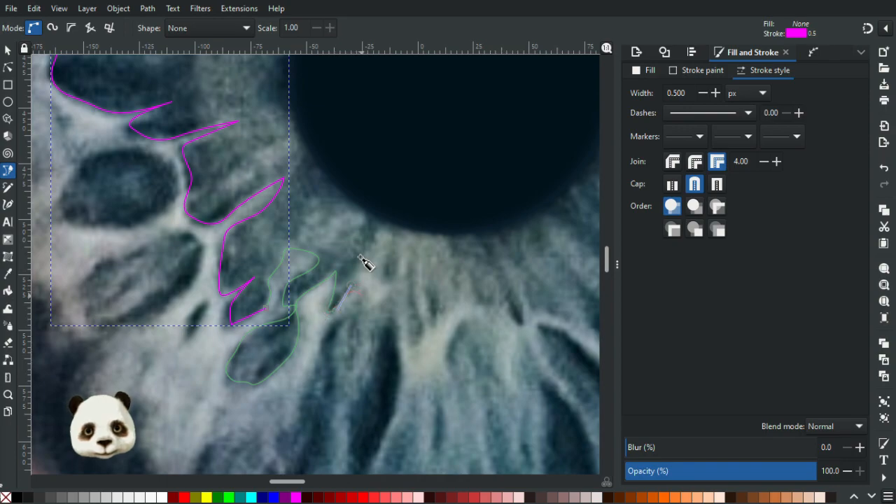
scroll(362, 259, down, 4)
scroll(362, 259, right, 2)
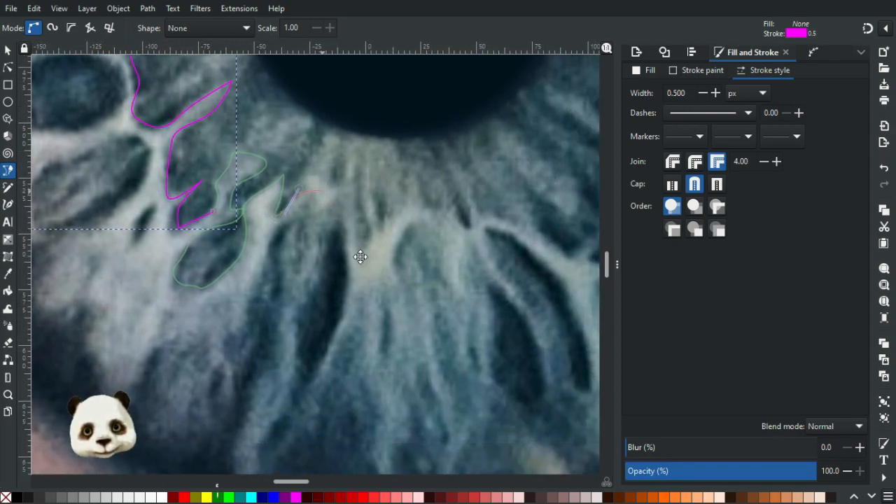
scroll(360, 257, up, 2)
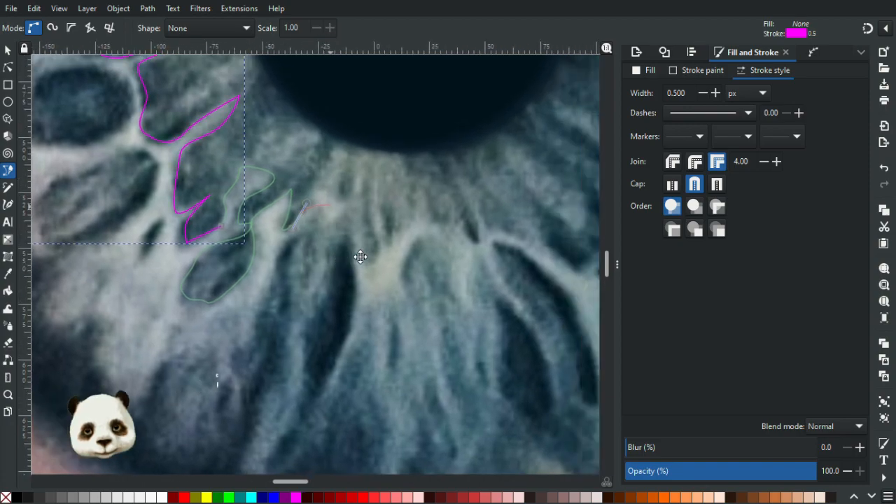
scroll(360, 257, up, 1)
scroll(360, 257, left, 4)
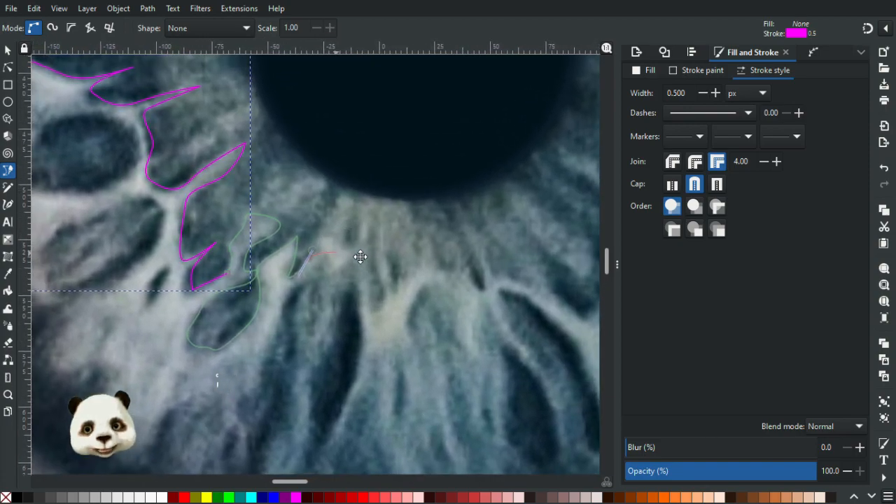
scroll(360, 257, down, 1)
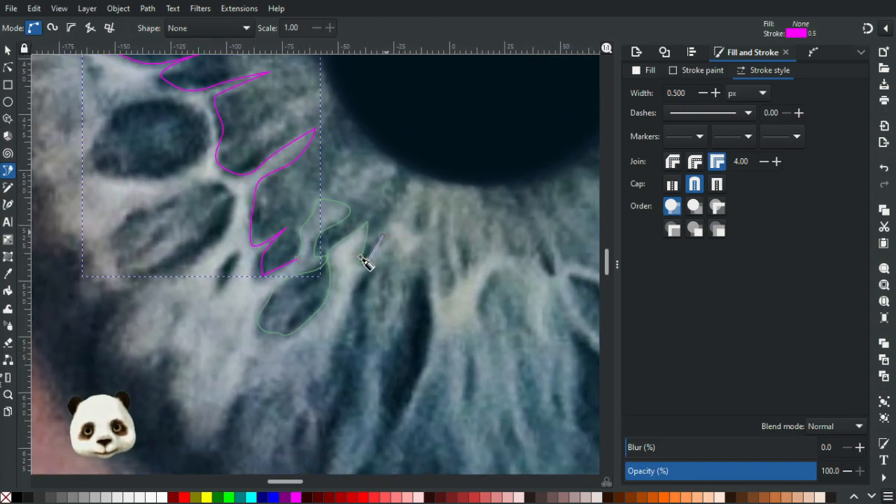
Trace the next forked fibre tip below the pupil and follow the long dark fibre edge down to the iris's lower rim.
click(396, 226)
drag(409, 244, 347, 355)
click(428, 233)
key(ctrl+z)
drag(336, 396, 315, 339)
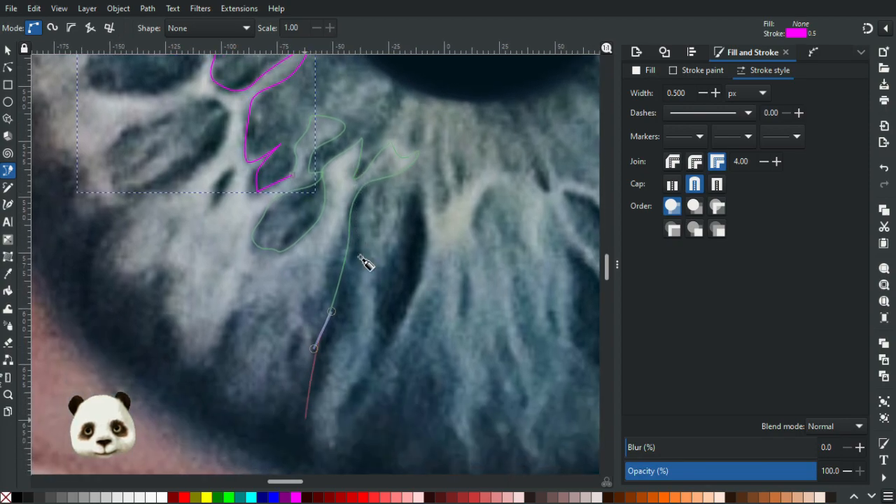
drag(315, 415, 285, 430)
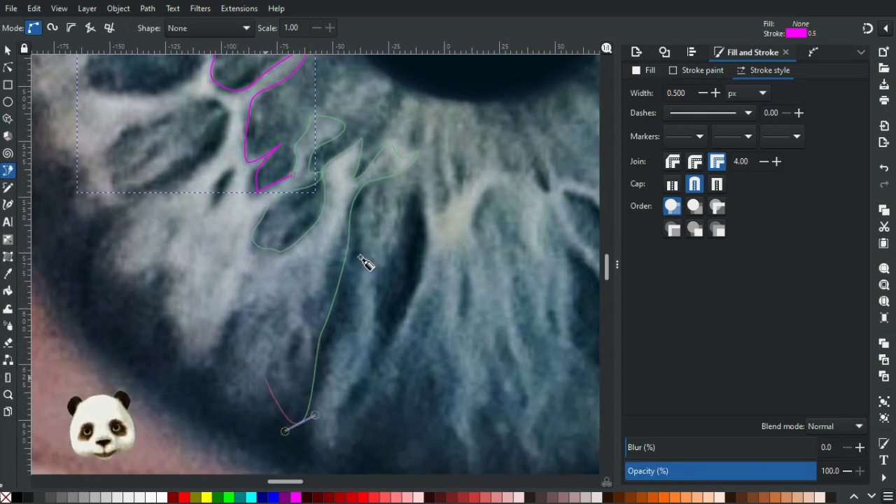
Carry the path along the iris's lower-left rim and back inward along the underside of the elongated dark cell.
click(215, 381)
key(BackSpace)
drag(215, 378, 188, 364)
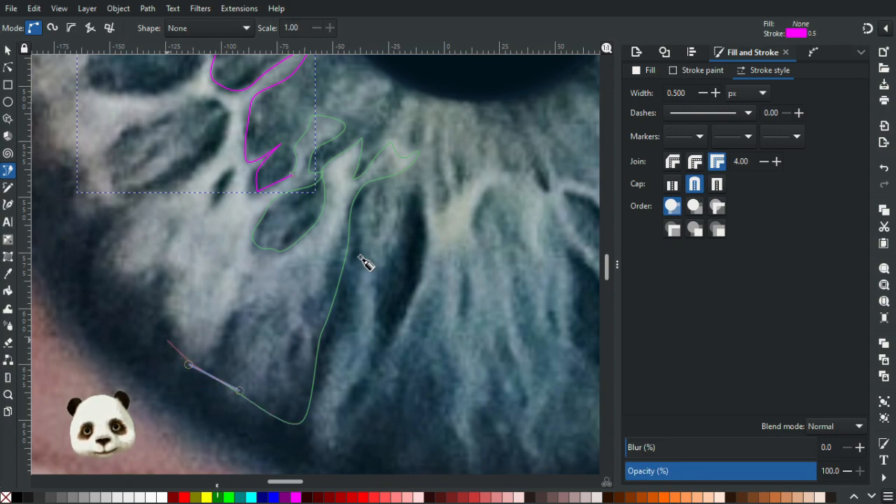
drag(148, 287, 108, 228)
drag(361, 257, 427, 369)
drag(215, 306, 290, 256)
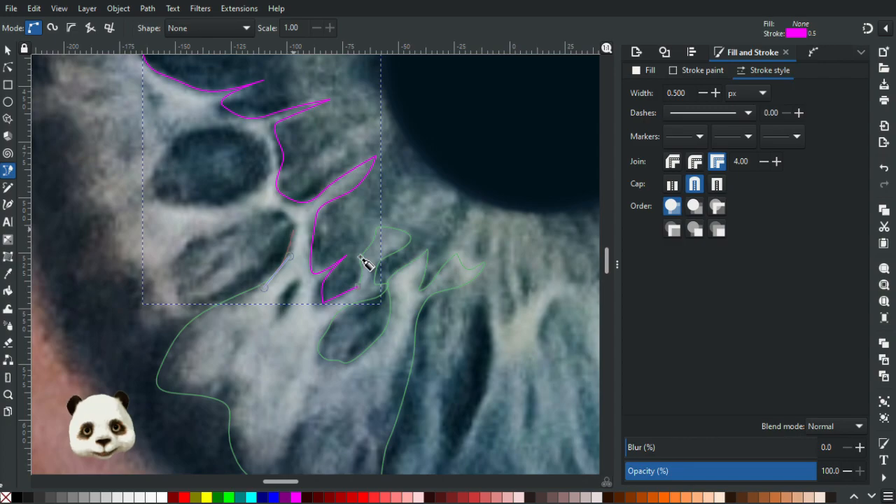
Trace around the elongated dark cell and back out to the iris's left rim, undoing misplaced nodes along the way.
mouse_move(272, 212)
mouse_down()
mouse_move(180, 245)
mouse_move(170, 283)
mouse_move(181, 303)
mouse_move(209, 312)
mouse_move(183, 322)
mouse_move(105, 245)
mouse_move(109, 224)
mouse_up()
key(ctrl+z)
click(184, 282)
key(ctrl+z)
scroll(360, 257, up, 4)
scroll(360, 257, left, 3)
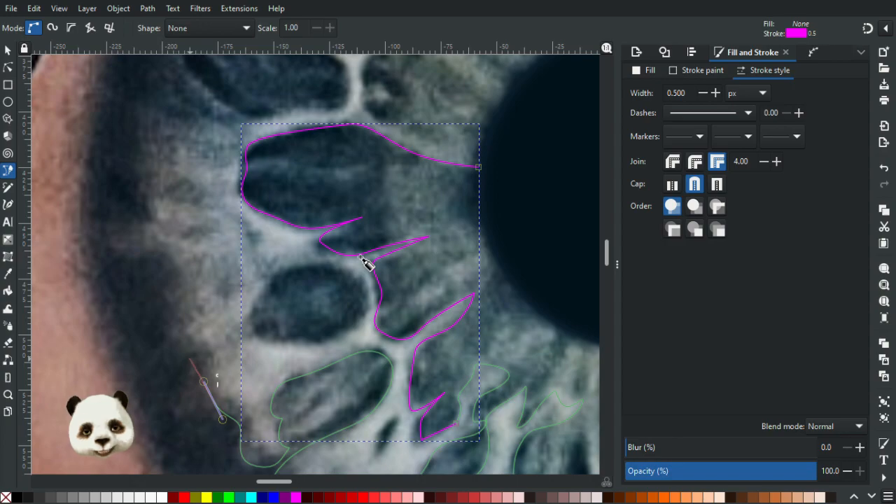
Run the path up the iris's left rim, then inward beneath the upper-left dark cell and around its inner end.
drag(198, 340, 191, 327)
mouse_move(180, 286)
mouse_down()
mouse_move(182, 264)
mouse_move(140, 235)
mouse_up()
mouse_move(152, 187)
mouse_down()
mouse_move(156, 166)
mouse_move(158, 187)
mouse_up()
scroll(360, 256, up, 4)
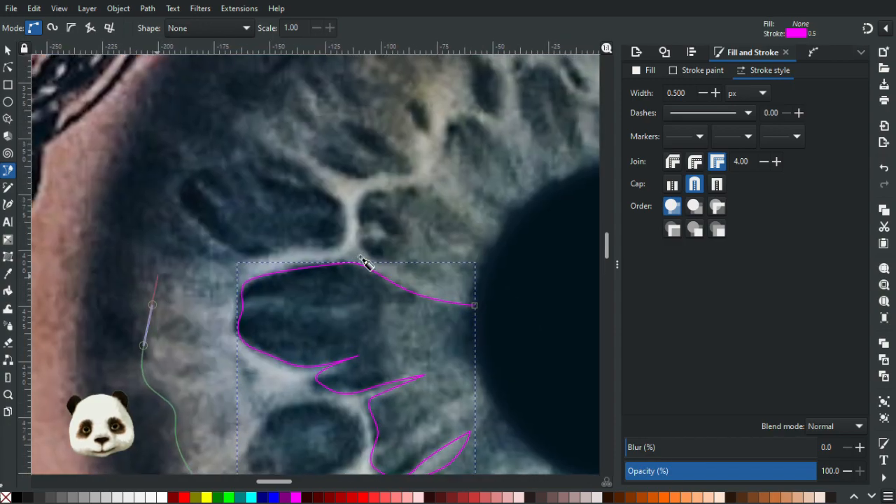
drag(170, 247, 273, 252)
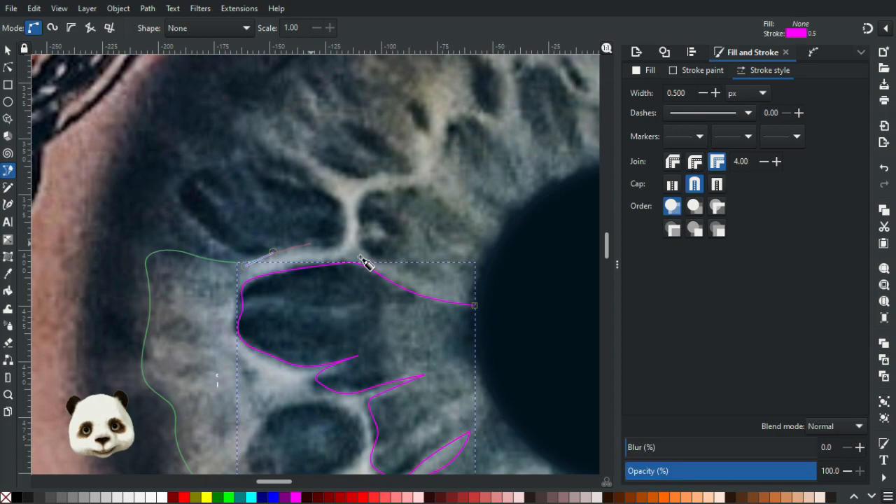
drag(338, 247, 287, 161)
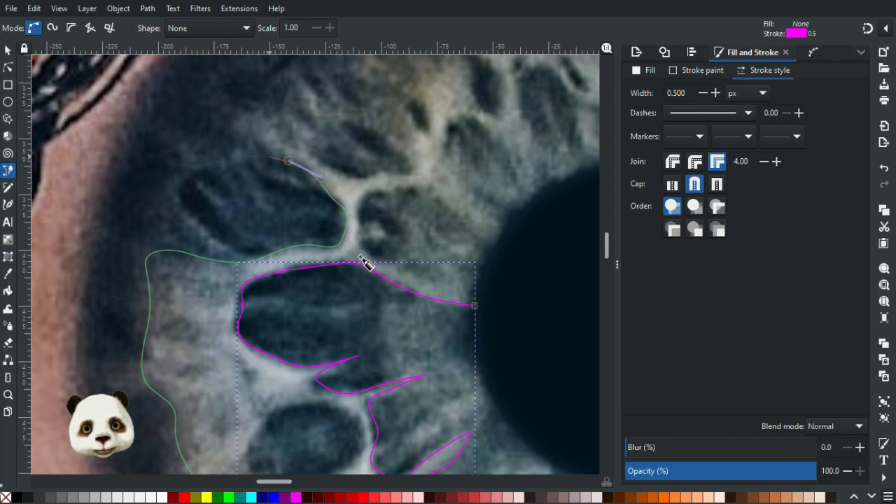
Outline the slender pale branch above the upper-left dark cell and follow its upper edge back toward the pupil.
drag(253, 134, 238, 110)
drag(275, 145, 384, 170)
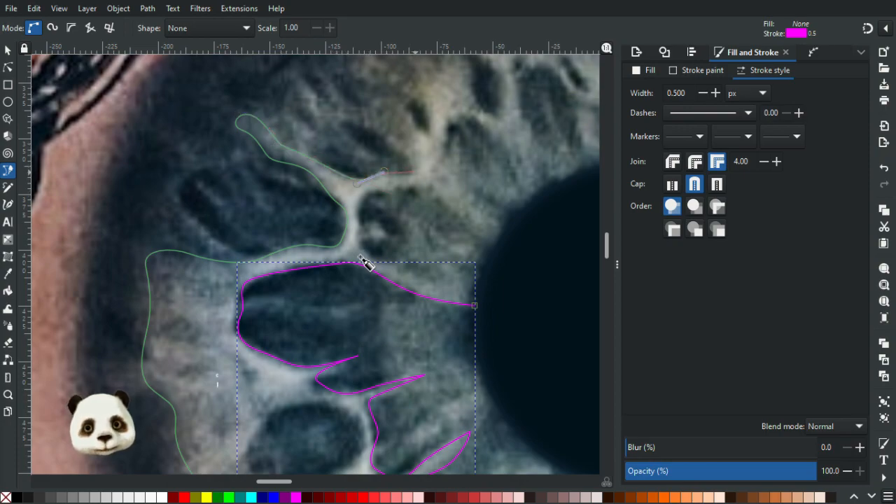
drag(403, 179, 435, 170)
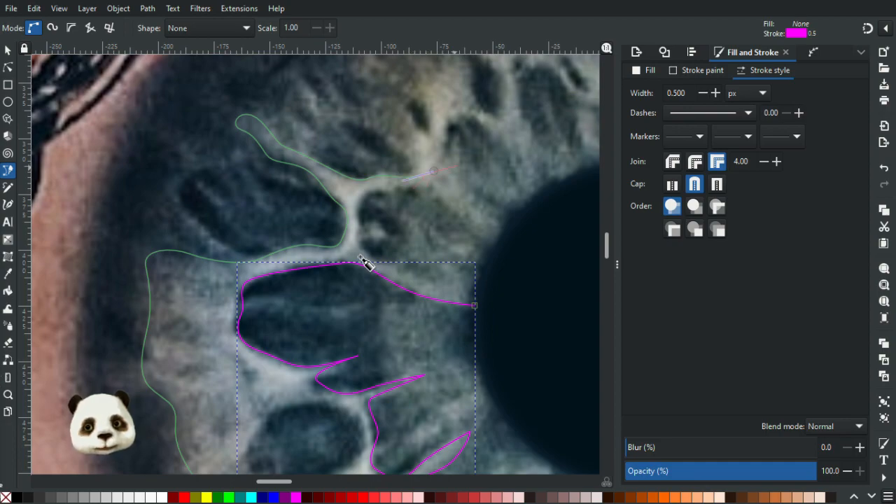
scroll(364, 262, up, 3)
scroll(364, 262, right, 2)
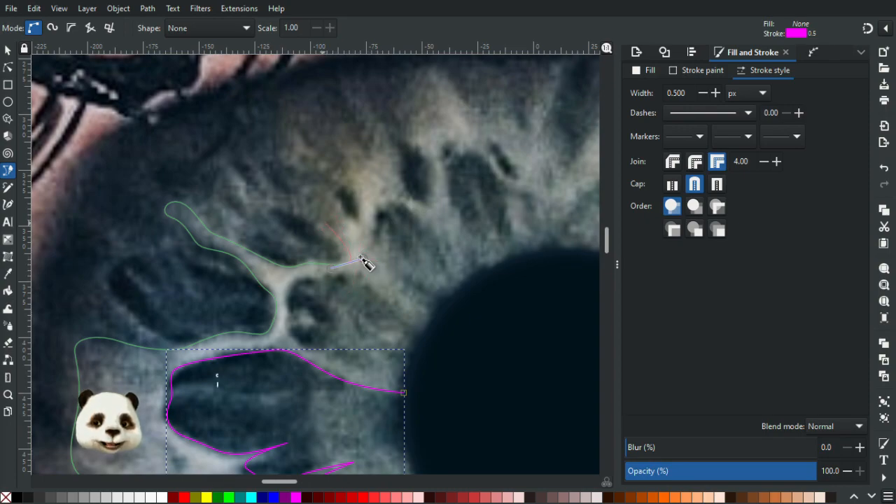
Trace the outer edge of the pale fibres above the pupil, dipping around the small dark gaps and over the tall peaks.
mouse_move(334, 212)
mouse_down()
mouse_move(256, 266)
mouse_move(282, 217)
mouse_move(305, 236)
mouse_move(245, 220)
mouse_move(276, 196)
mouse_up()
drag(292, 233, 309, 240)
drag(297, 206, 290, 190)
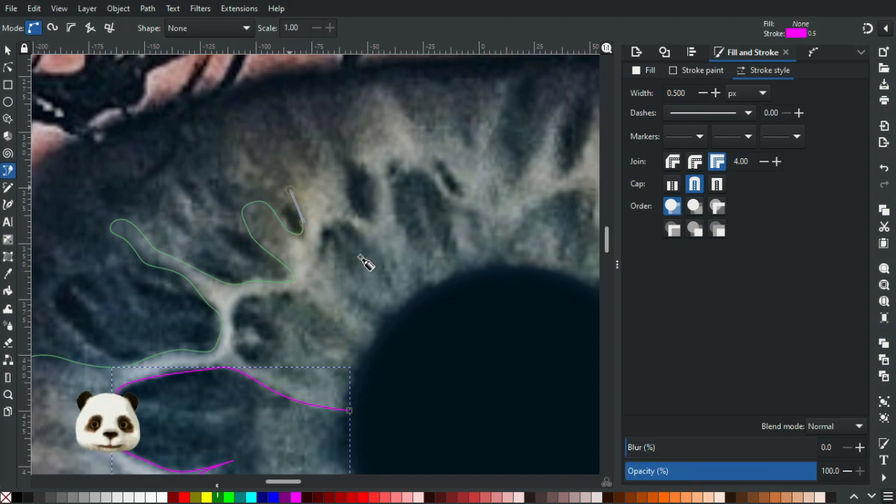
mouse_move(351, 174)
mouse_down()
mouse_move(348, 193)
mouse_move(375, 222)
mouse_up()
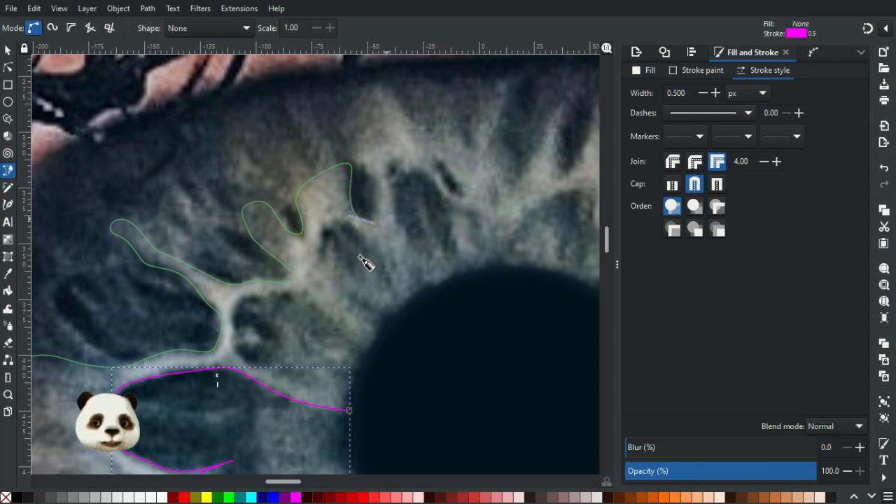
mouse_move(372, 187)
mouse_down()
mouse_move(357, 153)
mouse_move(365, 104)
mouse_move(398, 100)
mouse_up()
mouse_move(413, 129)
mouse_down()
mouse_move(459, 134)
mouse_move(472, 147)
mouse_move(472, 113)
mouse_move(504, 106)
mouse_move(496, 145)
mouse_move(519, 169)
mouse_move(517, 184)
mouse_up()
drag(540, 145, 438, 191)
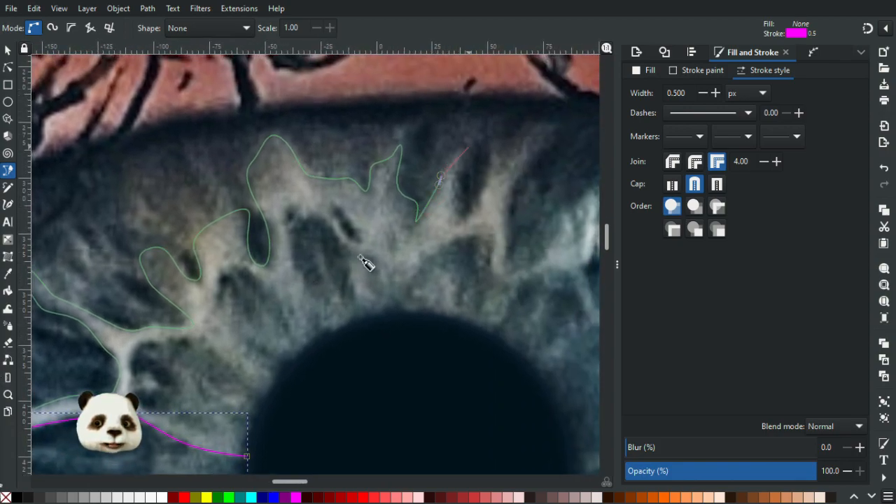
Outline the narrow pointed fibres at the pupil's upper right and turn the path back along their inner edge.
mouse_move(471, 142)
mouse_down()
mouse_move(454, 201)
mouse_move(483, 187)
mouse_up()
click(458, 221)
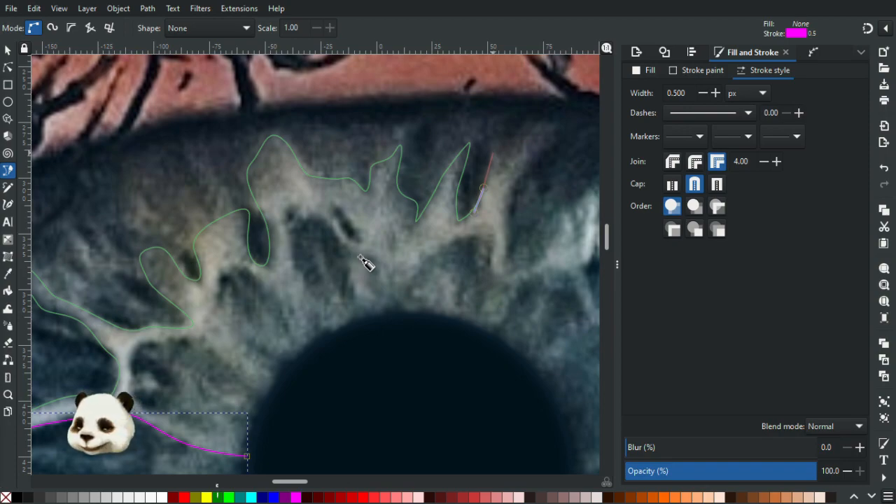
mouse_move(494, 145)
mouse_down()
mouse_move(497, 130)
mouse_move(510, 161)
mouse_move(533, 141)
mouse_move(511, 203)
mouse_move(500, 282)
mouse_move(491, 228)
mouse_up()
click(470, 236)
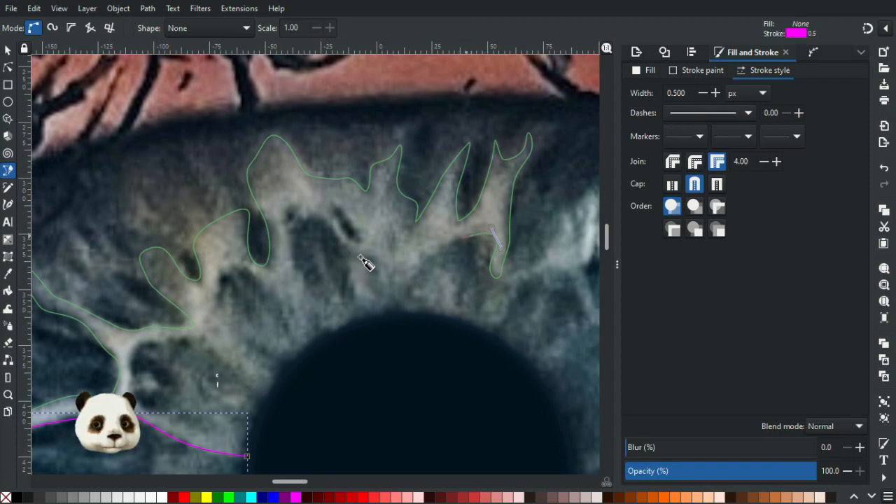
key(ctrl+z)
click(443, 248)
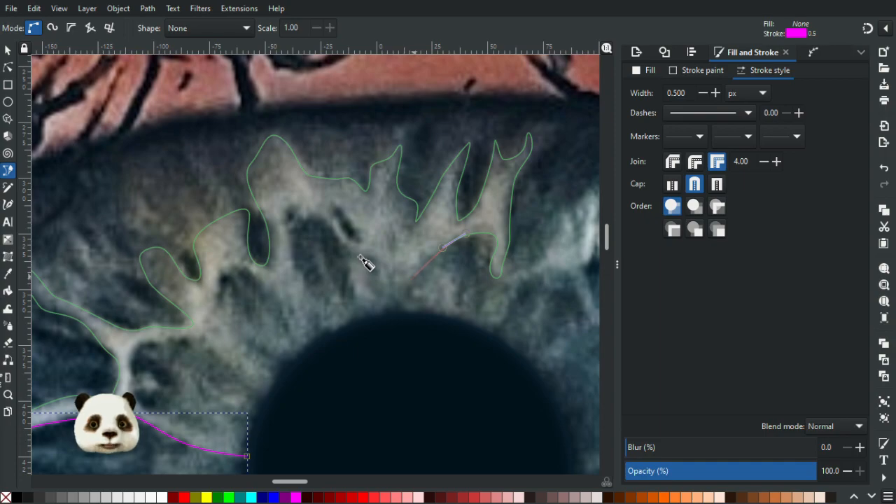
Trace the inner edge of the pale fibres above the pupil, rounding their downward tips and arching over the dark gaps between them.
drag(399, 306, 367, 270)
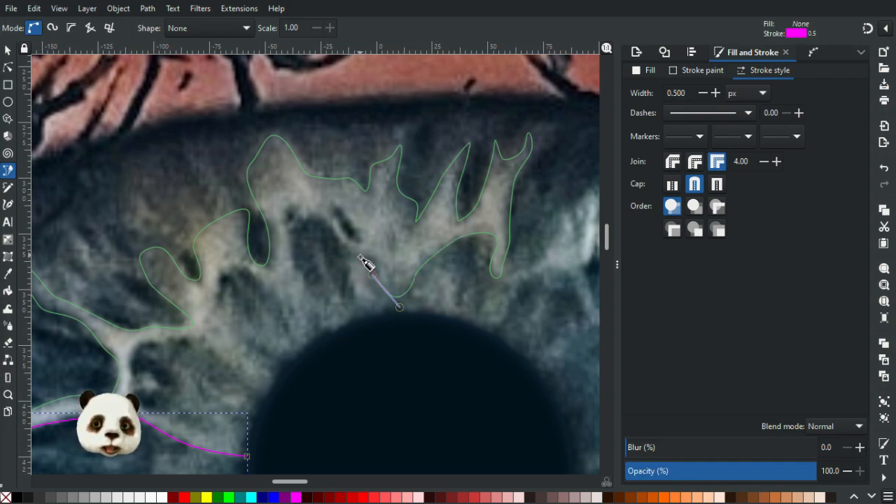
click(317, 220)
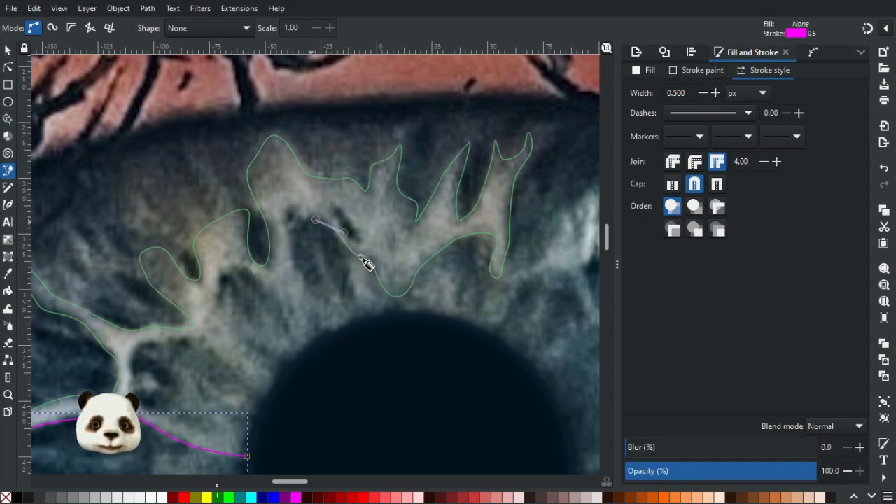
drag(308, 208, 296, 227)
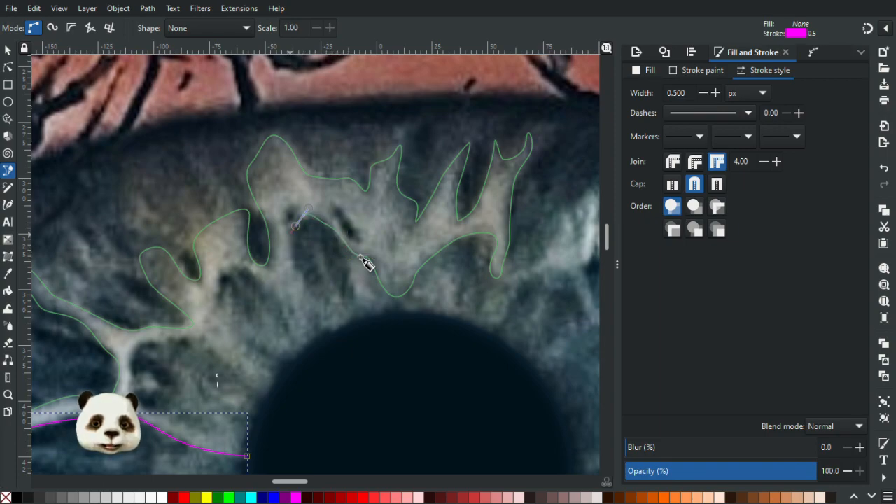
mouse_move(304, 272)
mouse_down()
mouse_move(303, 305)
mouse_move(250, 270)
mouse_move(232, 272)
mouse_move(224, 307)
mouse_move(256, 333)
mouse_move(273, 384)
mouse_move(241, 384)
mouse_up()
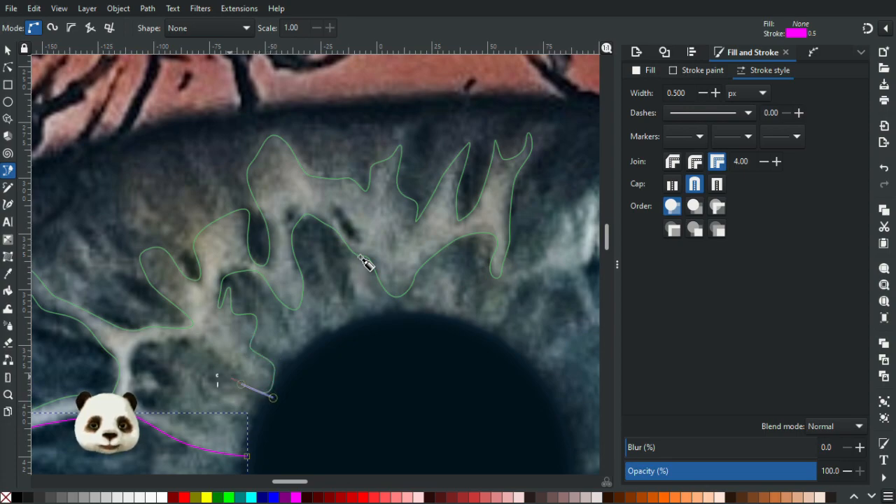
Run the path around the small loop beside the pale branch, follow the lower branch to the pupil's left edge and close the outline.
mouse_move(150, 340)
mouse_down()
mouse_move(138, 344)
mouse_move(137, 387)
mouse_move(160, 391)
mouse_move(135, 386)
mouse_move(148, 410)
mouse_up()
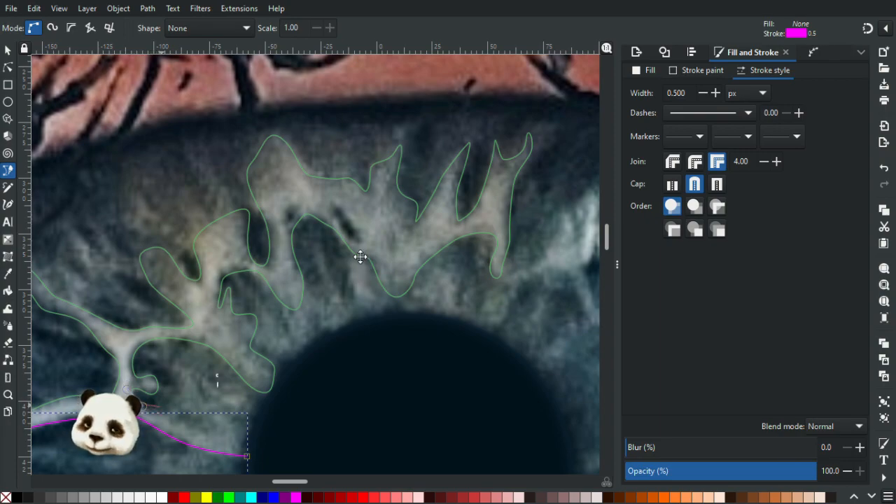
scroll(366, 263, down, 4)
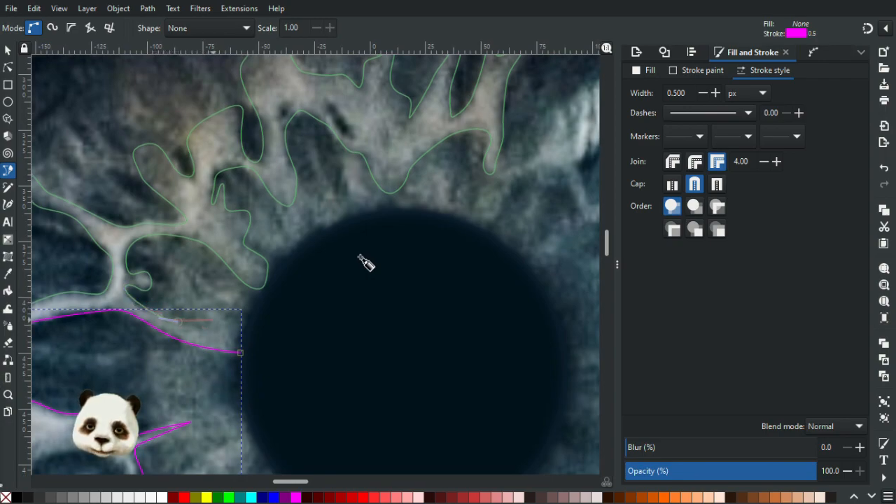
key(Return)
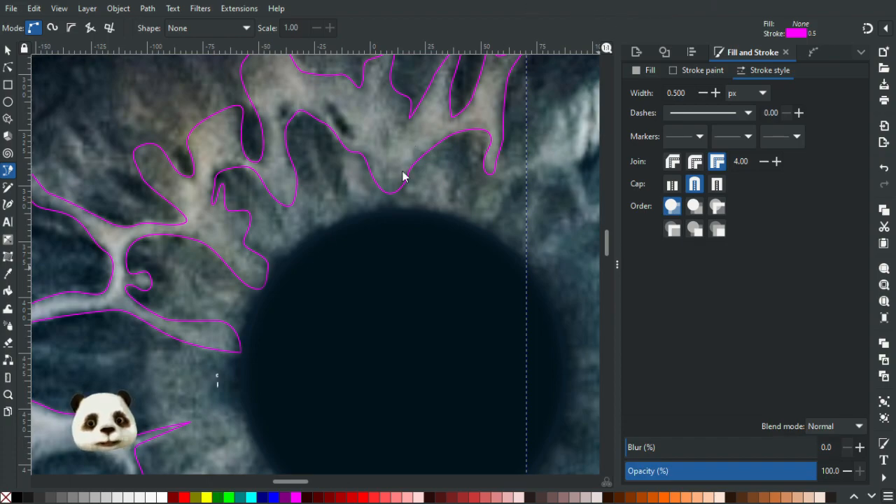
Examine the traced outline around the left and upper iris, comparing its edges with the fibres and dark cells.
scroll(343, 262, down, 3)
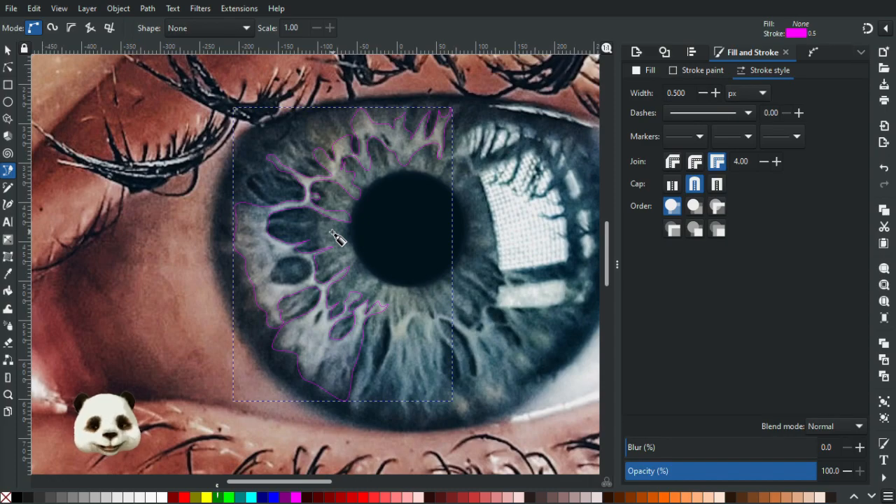
scroll(274, 265, up, 2)
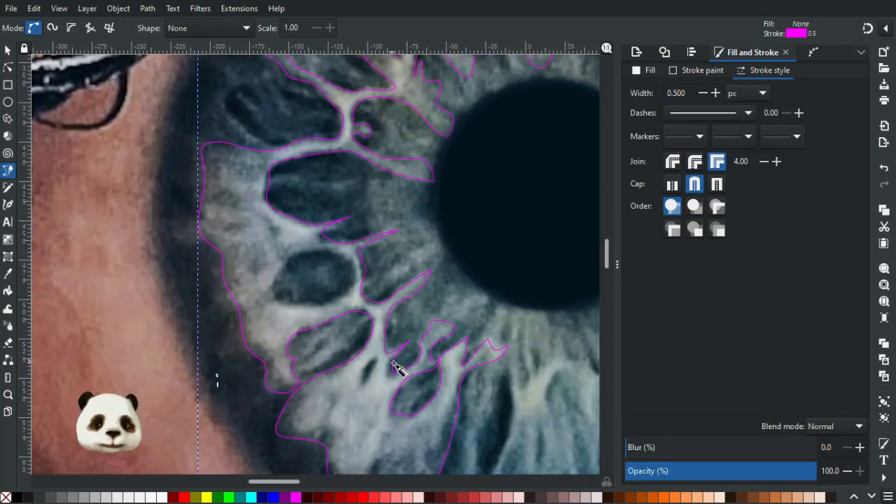
scroll(397, 369, up, 1)
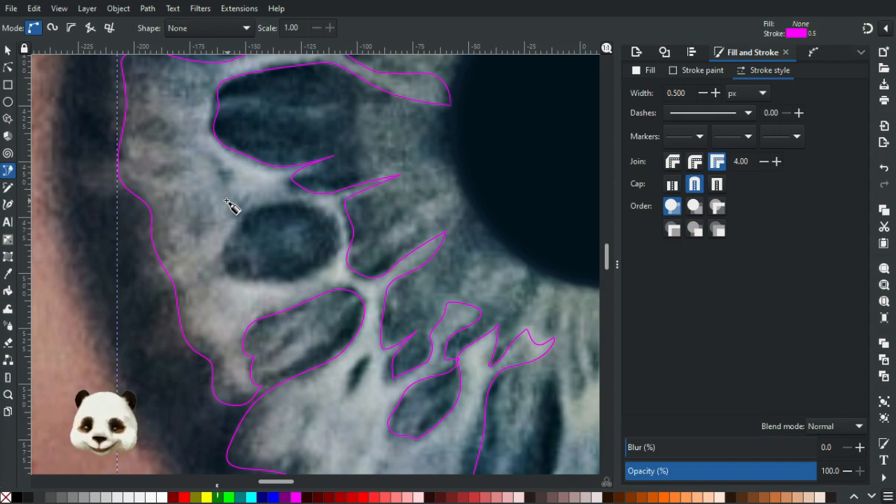
scroll(463, 312, down, 1)
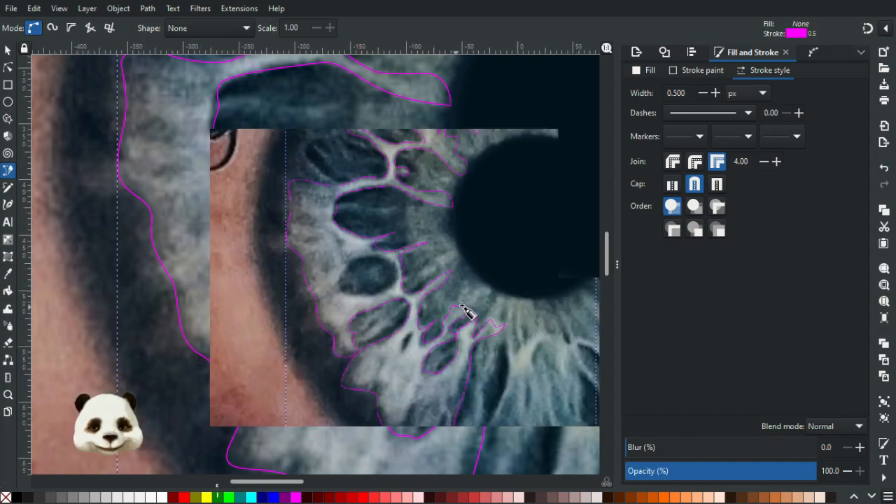
scroll(560, 308, up, 3)
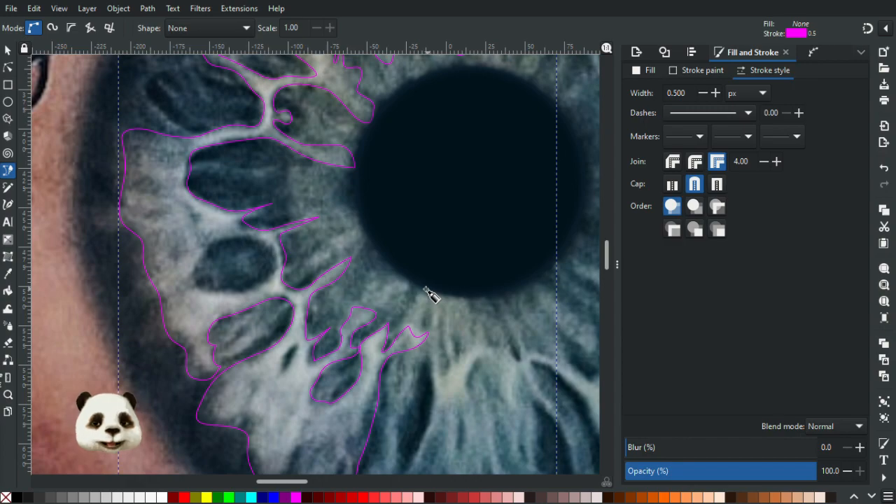
scroll(421, 287, down, 3)
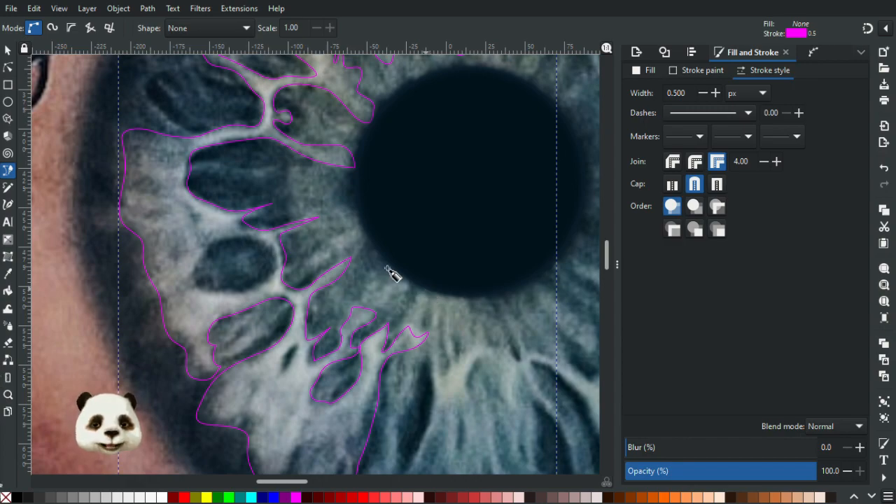
scroll(420, 217, up, 1)
scroll(440, 193, up, 1)
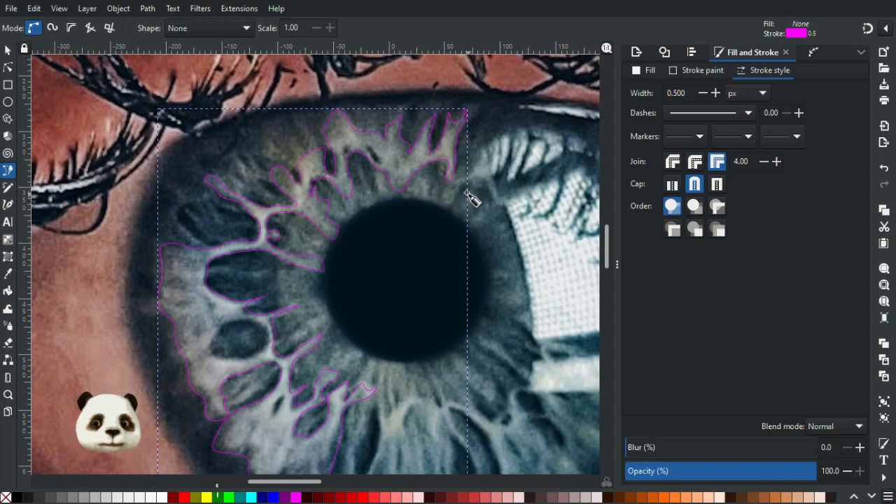
scroll(458, 166, up, 2)
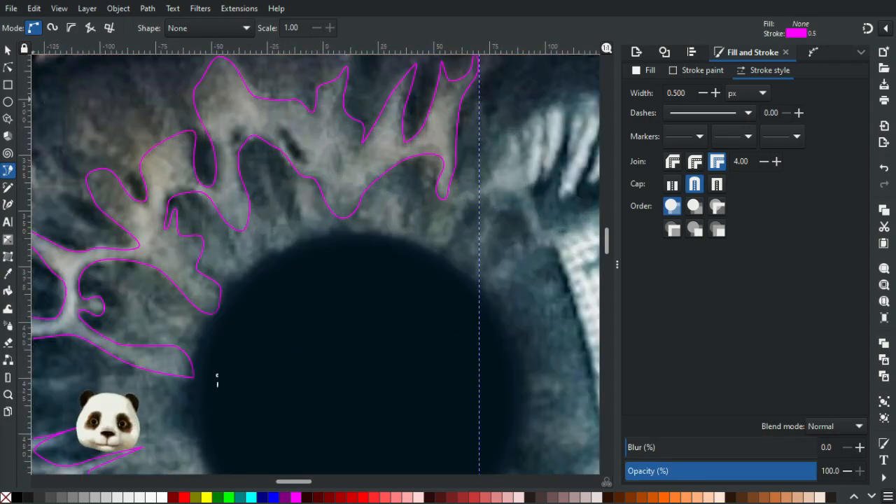
Reshape the inner edge of the downward-pointing fibre at the pupil's upper right by adjusting its nodes.
click(8, 67)
click(439, 161)
drag(437, 162, 434, 181)
click(409, 211)
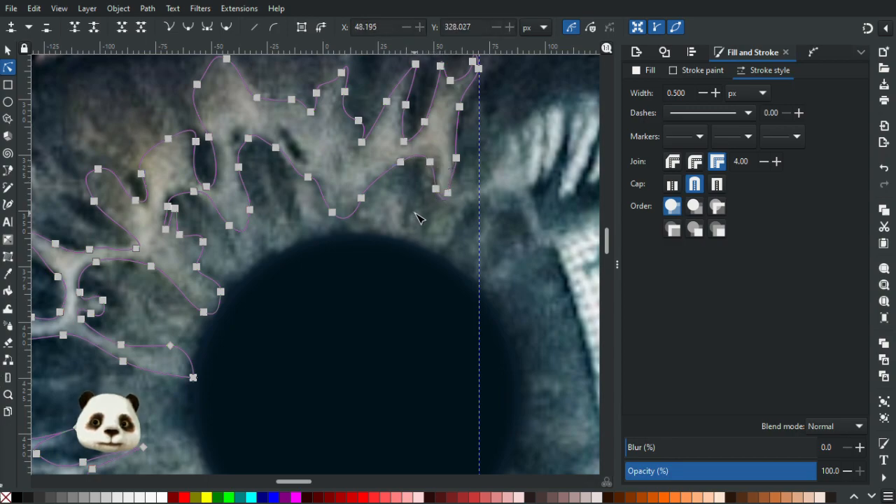
click(413, 212)
scroll(398, 211, down, 3)
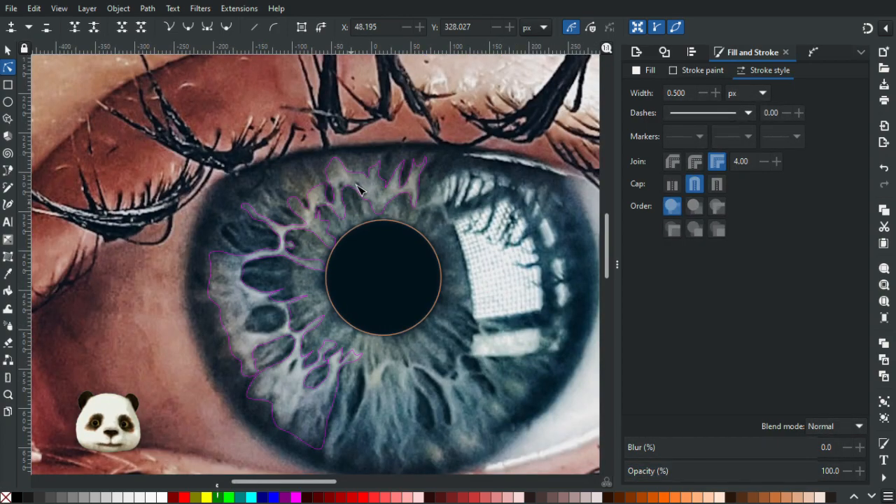
Outline the slender slanted dark gap and the tiny dark gap beside it within the pale fibres above the pupil as separate closed paths.
scroll(356, 184, up, 1)
scroll(383, 180, up, 2)
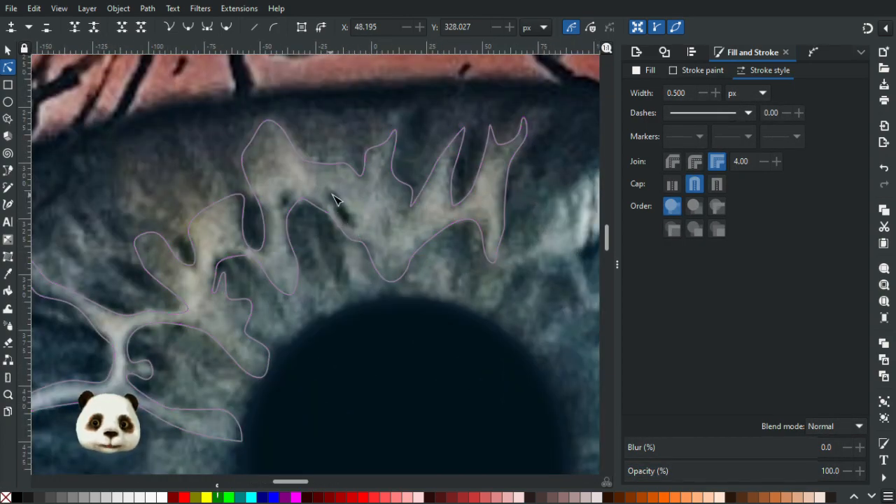
key(b)
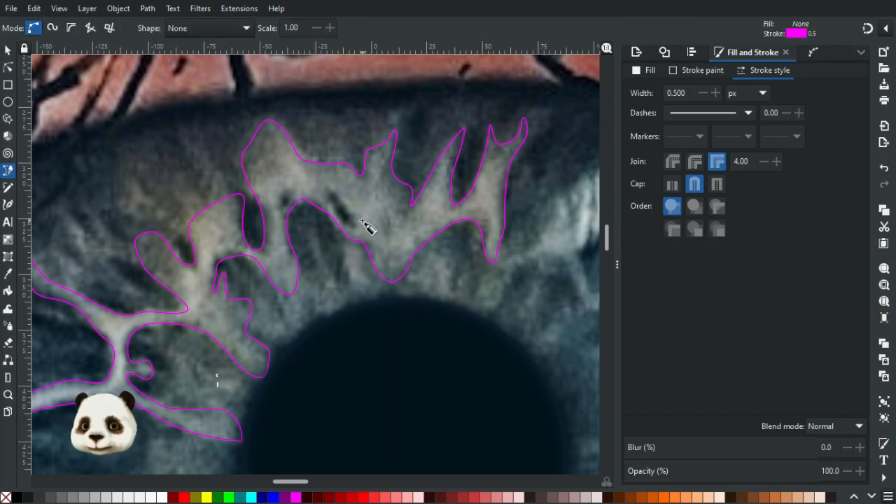
click(355, 229)
mouse_move(332, 207)
mouse_down()
mouse_move(320, 196)
mouse_move(340, 195)
mouse_up()
drag(355, 228, 346, 242)
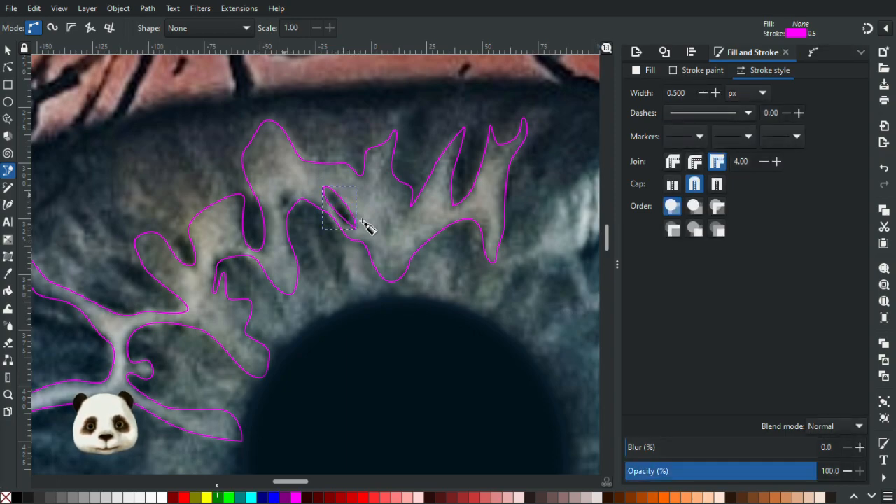
key(Escape)
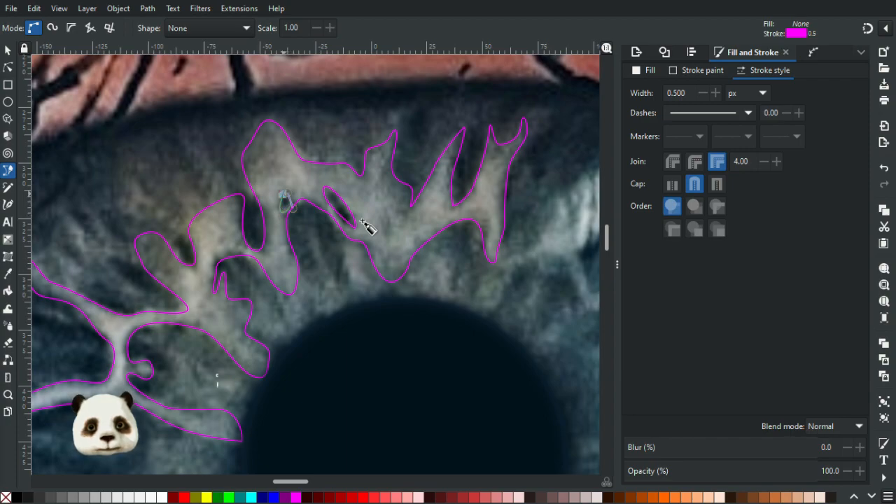
click(284, 194)
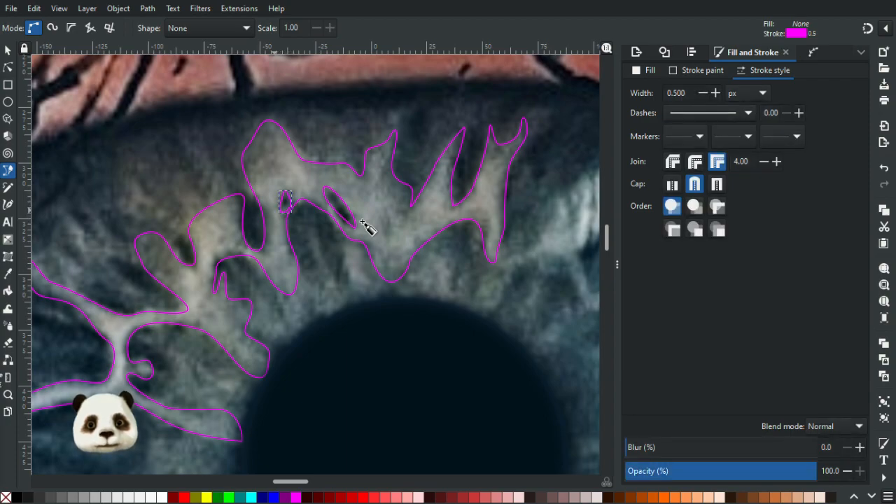
Outline the enclosed oval dark cell on the iris's left side with a closed curved path.
drag(296, 255, 596, 45)
drag(428, 280, 394, 120)
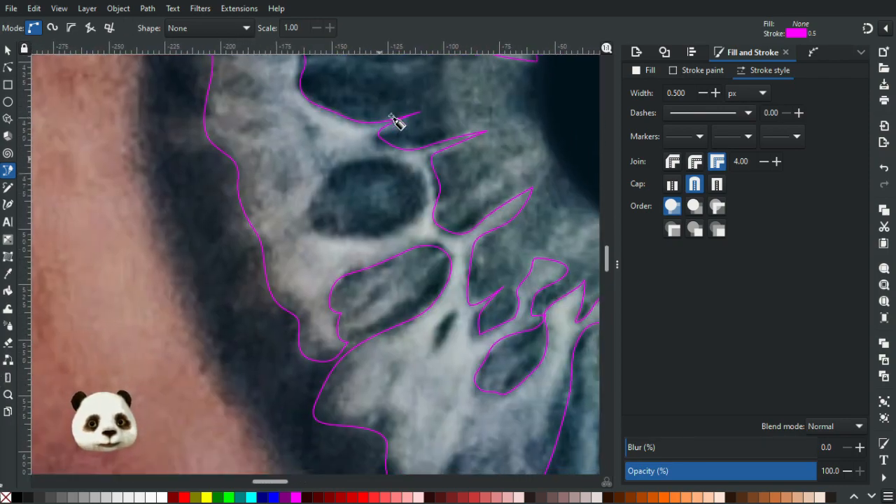
click(357, 161)
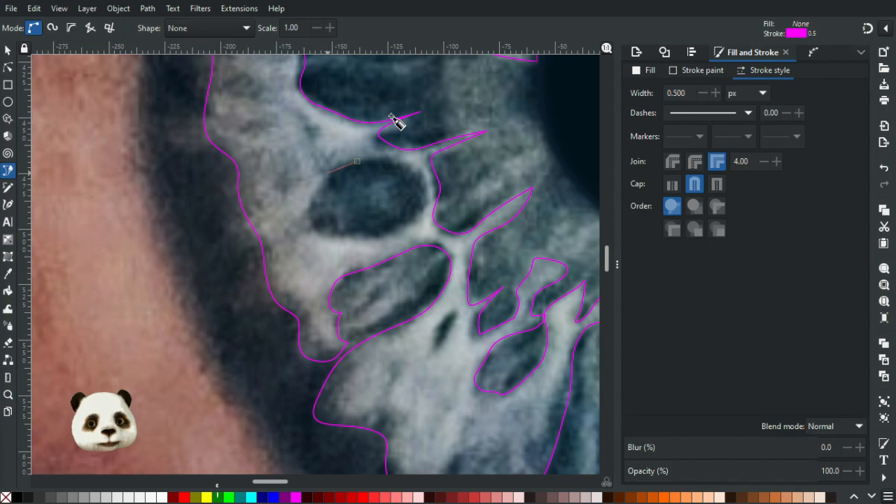
drag(329, 175, 306, 213)
mouse_move(364, 235)
mouse_down()
mouse_move(381, 237)
mouse_move(425, 209)
mouse_move(416, 175)
mouse_up()
drag(357, 161, 397, 162)
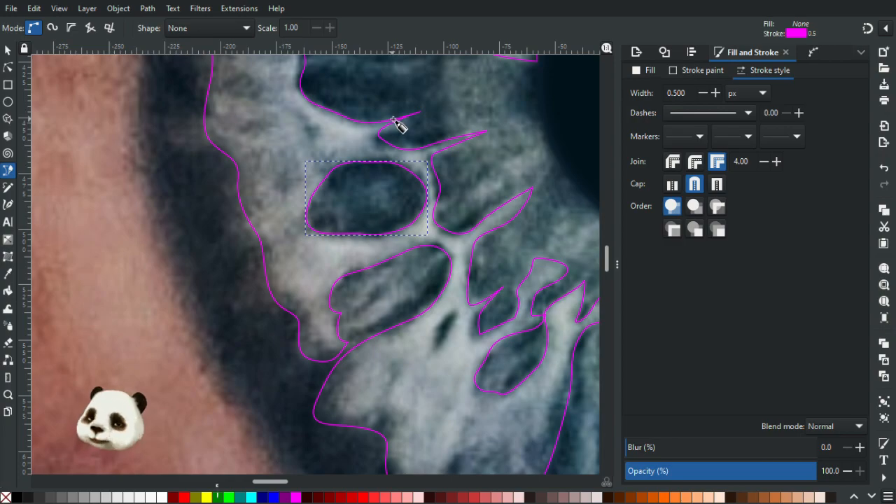
Outline the small slanted dark sliver between the two lower-left dark cells as a closed path.
scroll(449, 187, down, 4)
drag(530, 198, 369, 234)
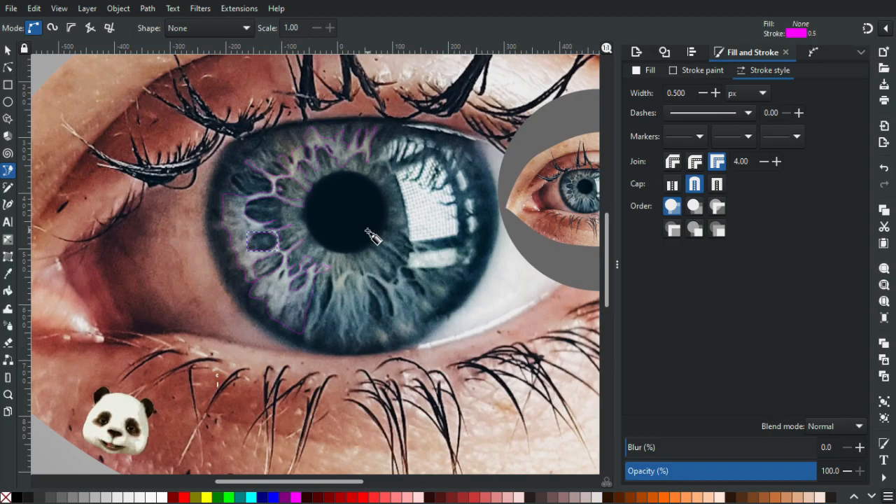
scroll(330, 280, up, 3)
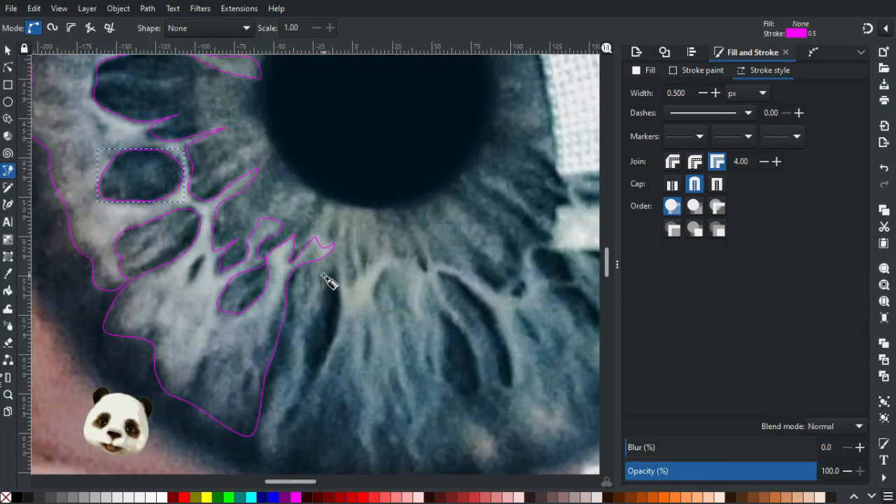
scroll(220, 280, up, 2)
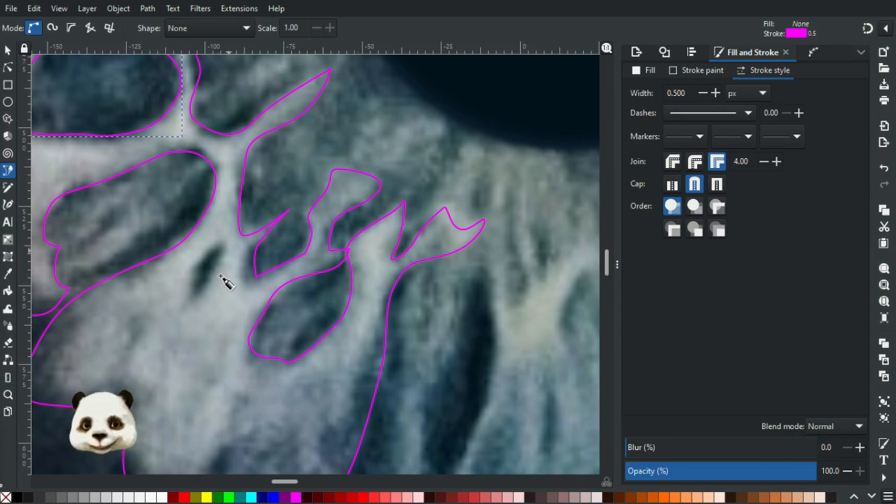
click(215, 249)
mouse_move(197, 266)
mouse_down()
mouse_move(194, 277)
mouse_move(211, 270)
mouse_move(202, 253)
mouse_up()
click(194, 297)
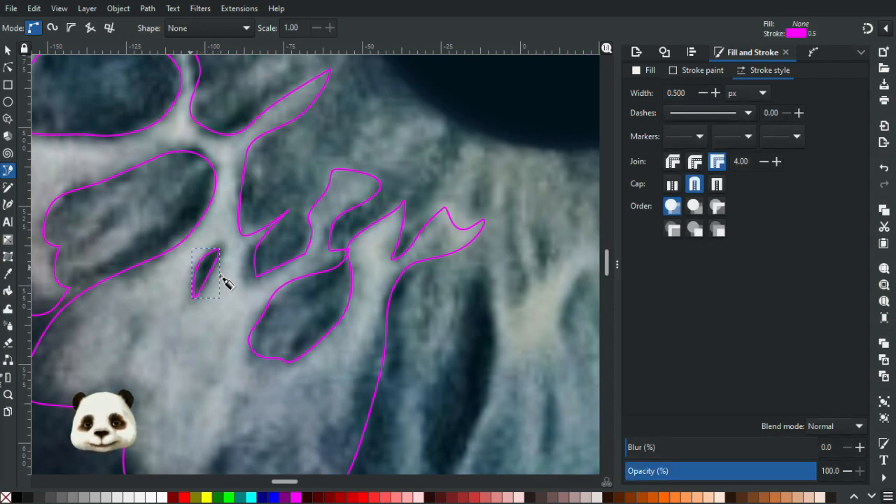
Move the overshooting corner node back toward the dark gap where the outline crosses itself above the teardrop-shaped cell.
scroll(386, 254, up, 3)
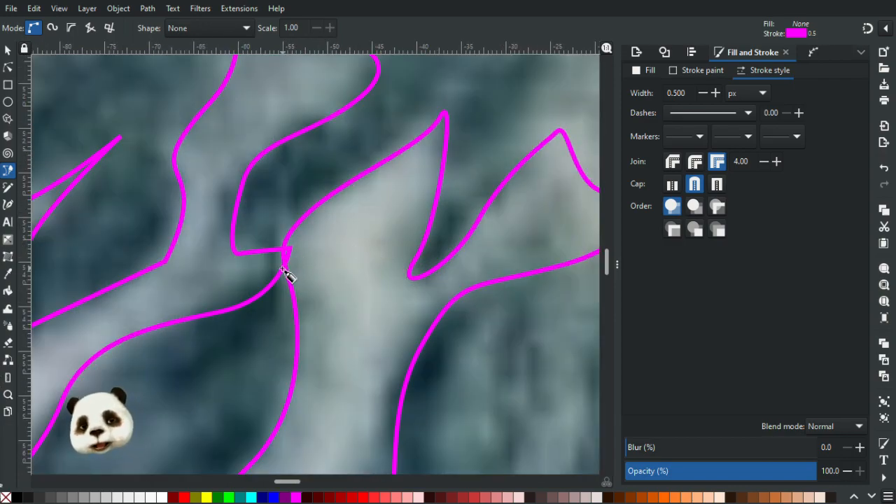
scroll(280, 272, down, 4)
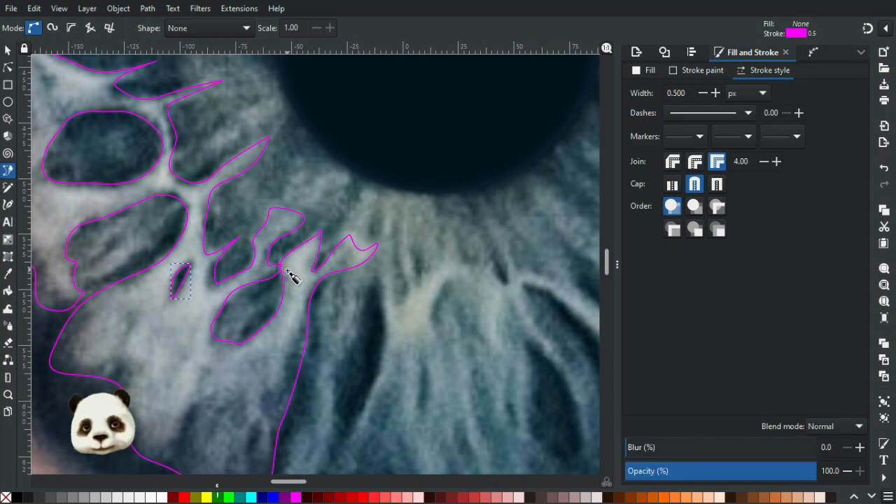
scroll(284, 271, up, 4)
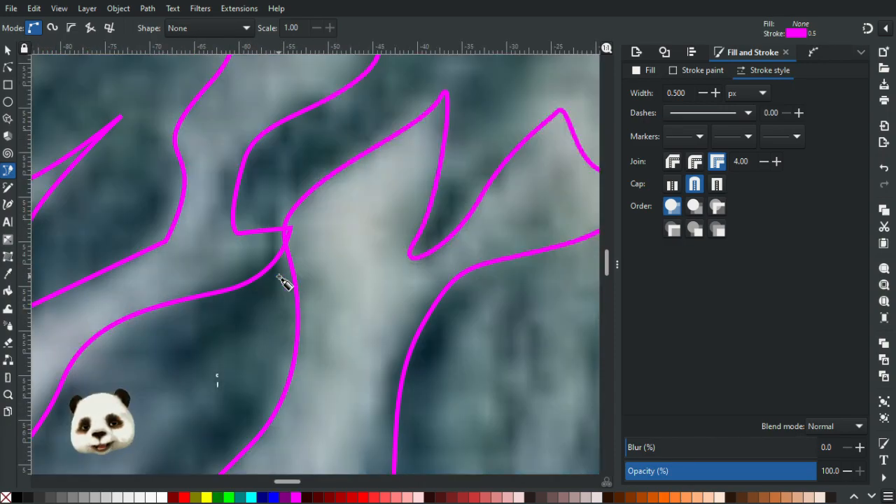
scroll(278, 276, up, 1)
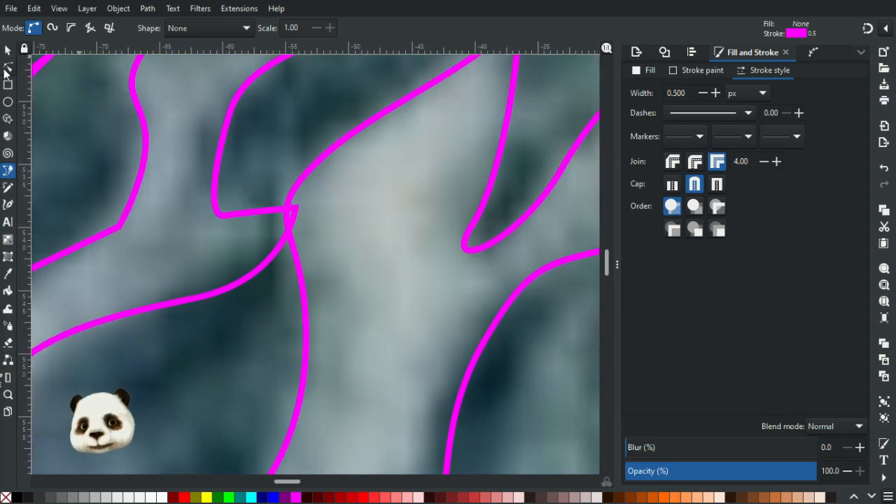
click(7, 68)
click(295, 209)
drag(289, 209, 273, 214)
key(Escape)
key(Escape)
scroll(303, 137, down, 4)
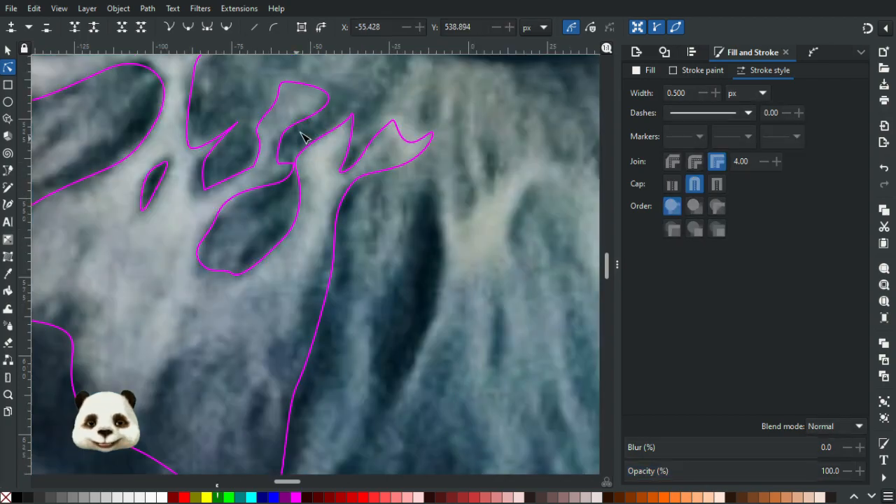
scroll(397, 117, down, 2)
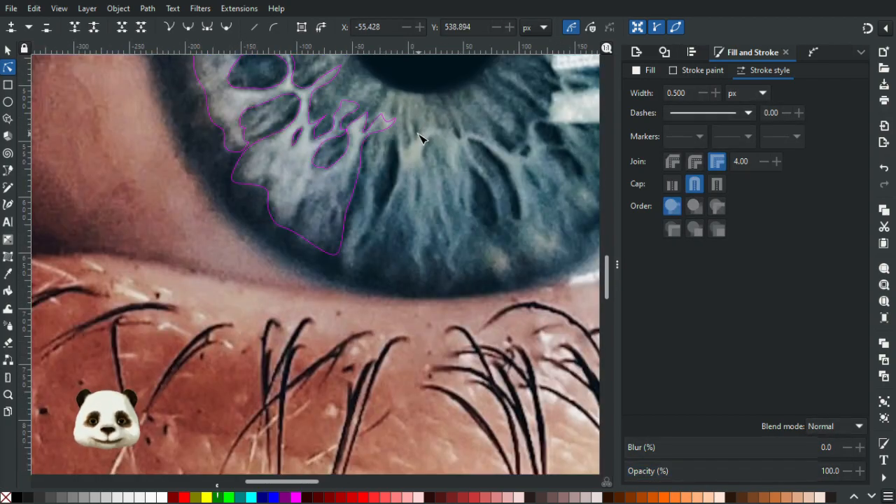
Move the node on the outer edge of the large dark cell left of the pupil slightly outward to follow the cell's boundary.
scroll(408, 306, up, 3)
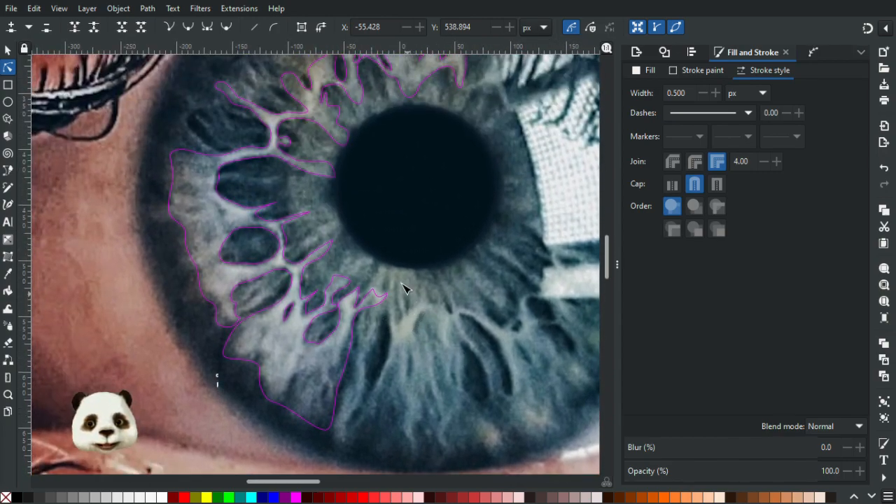
scroll(405, 285, down, 2)
scroll(400, 201, up, 5)
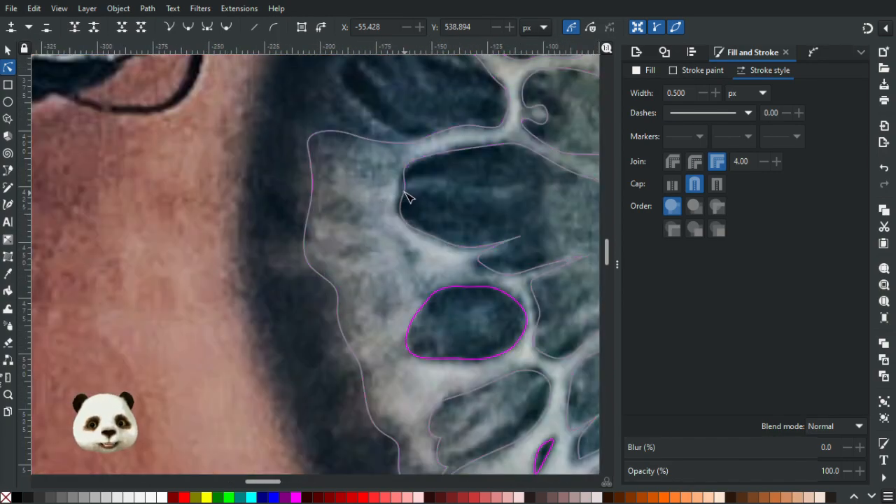
click(406, 192)
drag(405, 192, 401, 195)
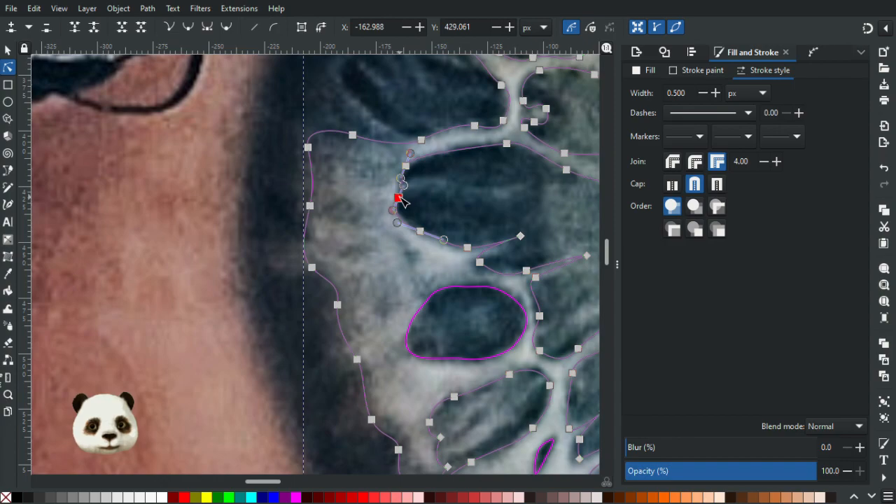
Add a node to the sharp fibre tip beneath the large dark cell and reshape the tip into a rounded end without the crossing.
scroll(368, 185, up, 4)
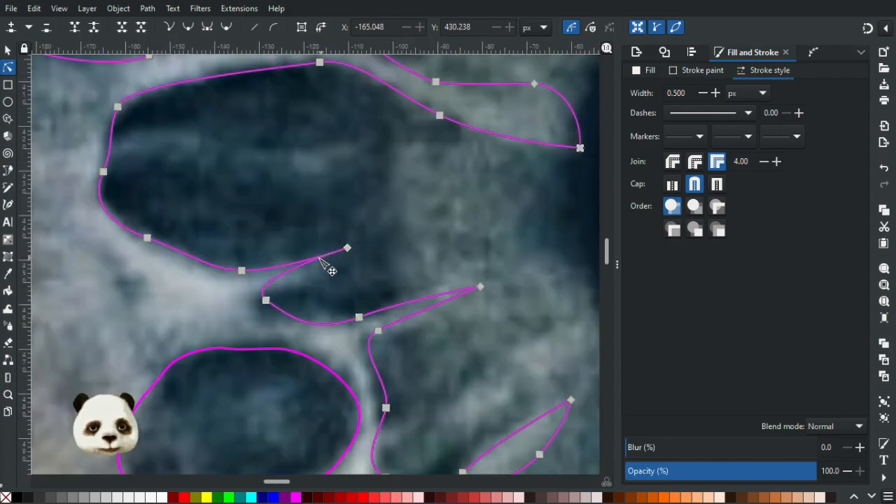
click(305, 264)
double_click(302, 264)
drag(302, 264, 349, 255)
click(347, 249)
click(390, 258)
click(407, 259)
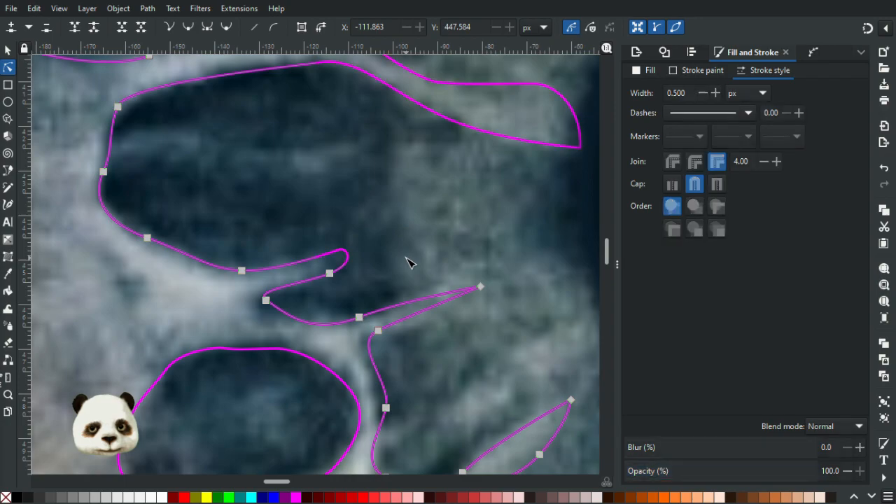
Reposition the inner-corner and lower-edge nodes of the narrow dark notch below the rounded fibre tip.
click(269, 303)
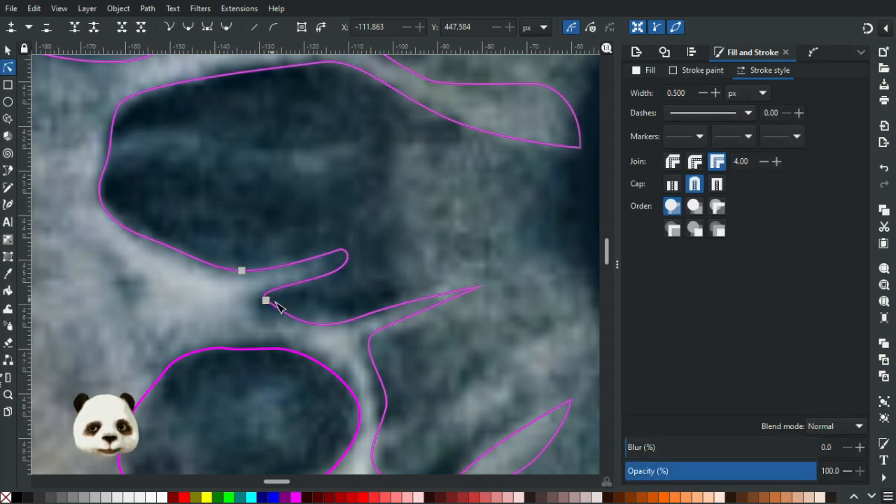
drag(268, 303, 260, 311)
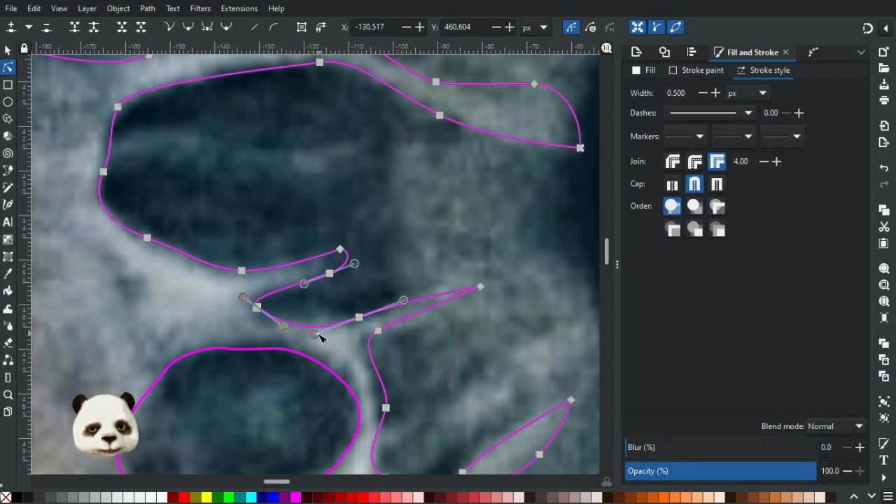
double_click(349, 316)
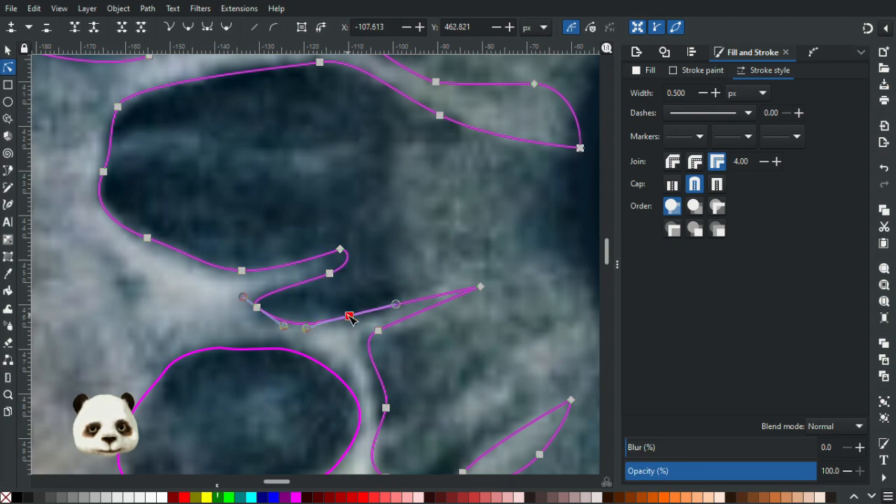
Add a node to widen and round the thin fibre tip below the notch, and shift the node at its base outward.
double_click(452, 294)
drag(455, 294, 483, 281)
click(516, 292)
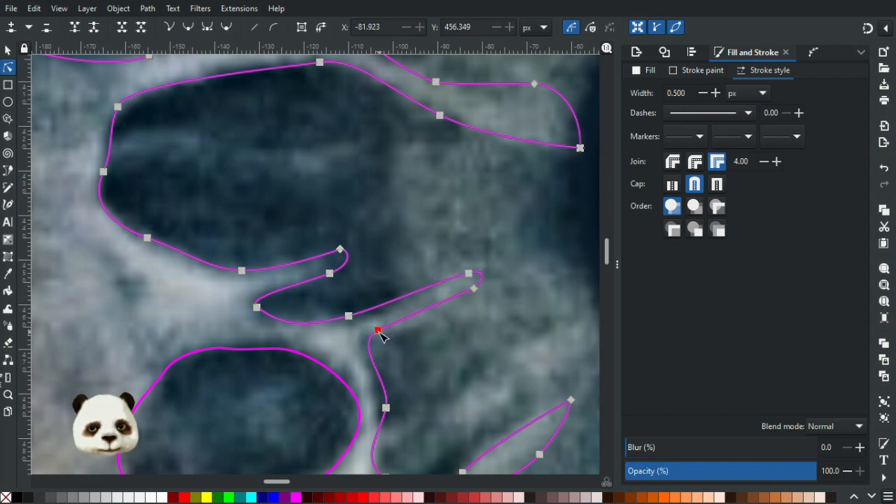
drag(376, 338, 367, 345)
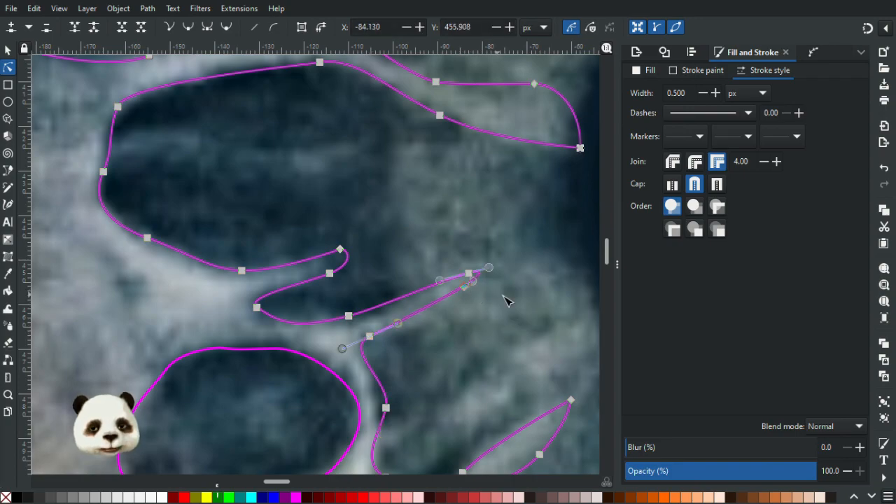
Review the traced fibre outlines around the iris, both close up and within the whole eye composition.
scroll(517, 300, down, 5)
scroll(514, 295, down, 2)
drag(515, 295, 121, 144)
click(330, 309)
drag(227, 226, 399, 290)
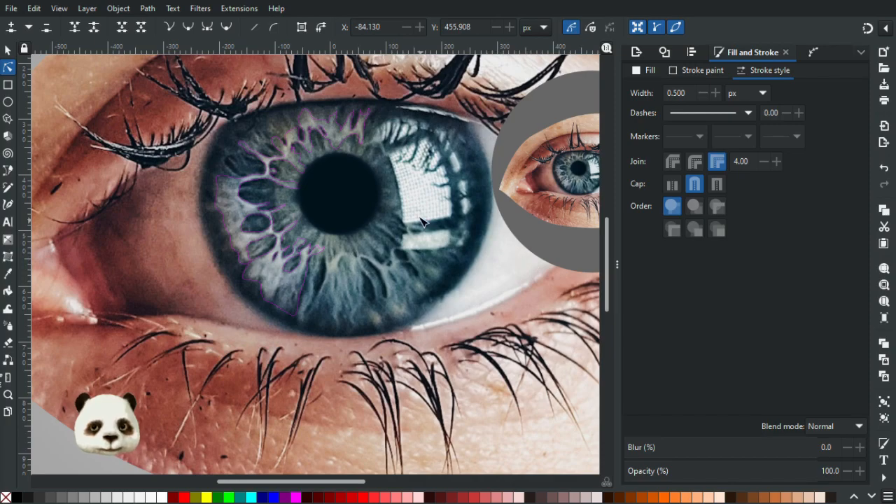
ctrl+scroll(305, 139, up, 1)
ctrl+scroll(377, 189, up, 2)
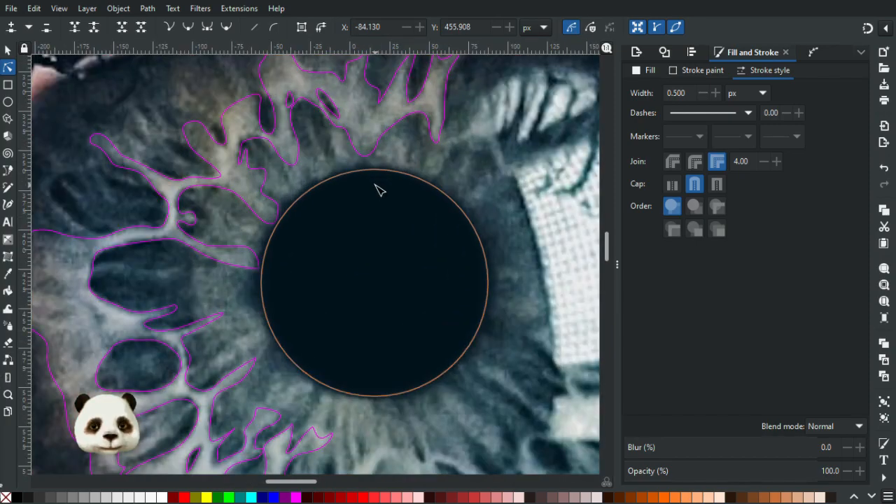
ctrl+scroll(377, 189, down, 2)
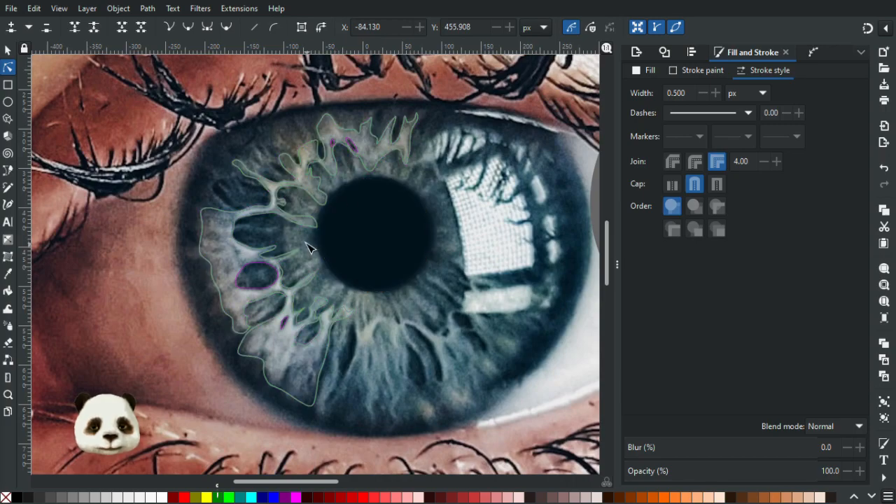
ctrl+scroll(308, 252, up, 2)
ctrl+scroll(309, 252, up, 1)
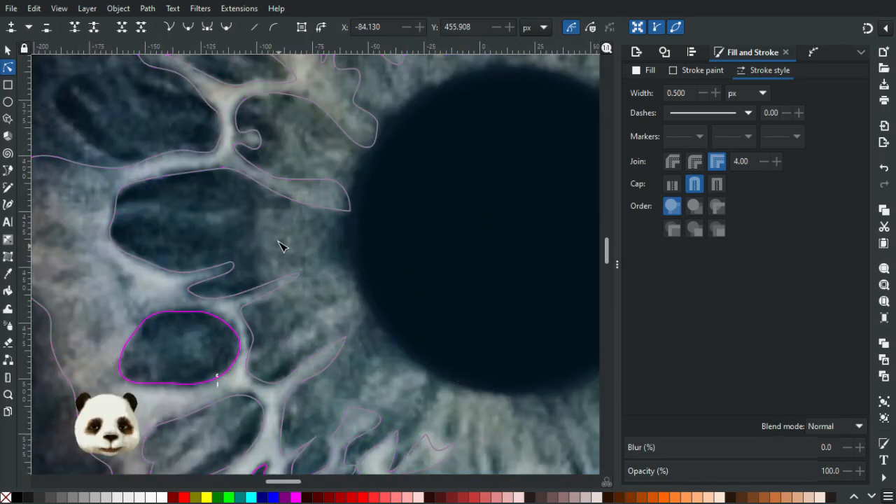
scroll(372, 202, up, 5)
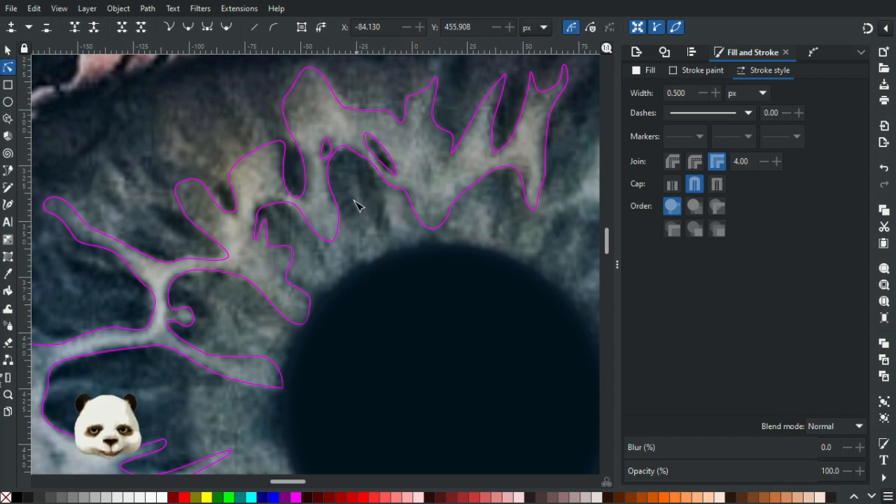
scroll(322, 281, right, 5)
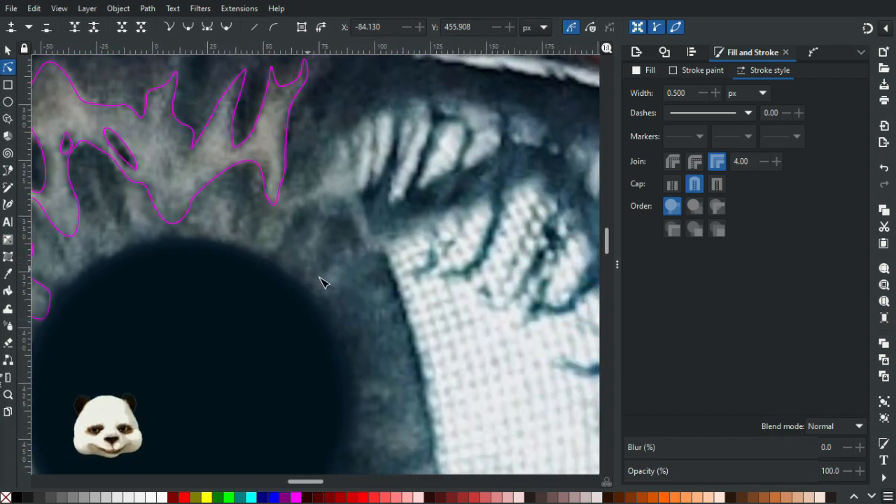
ctrl+scroll(340, 293, down, 7)
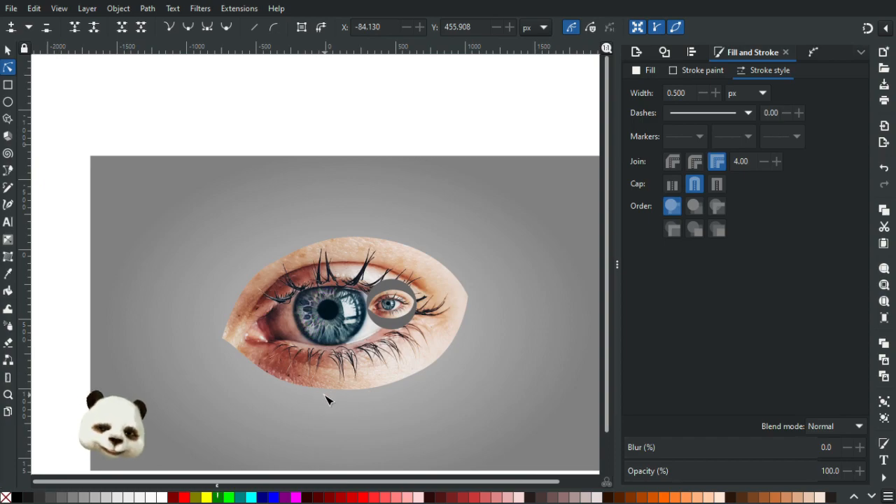
ctrl+scroll(327, 399, up, 1)
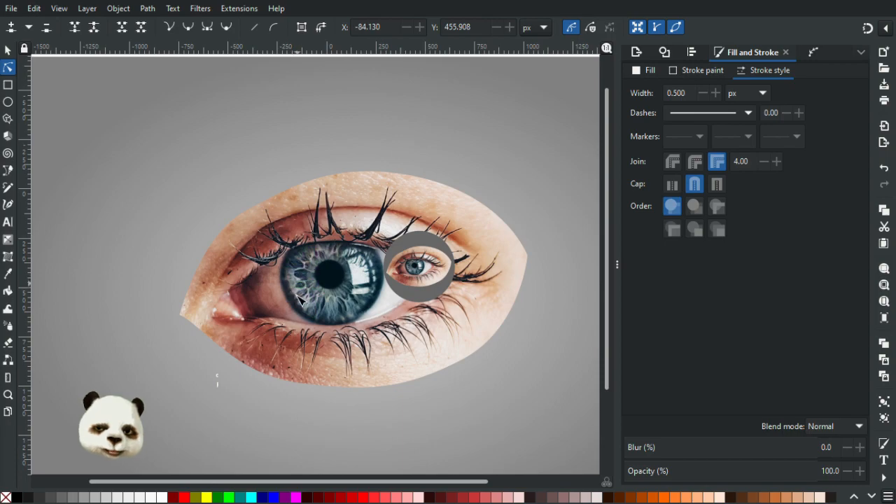
ctrl+scroll(343, 294, up, 2)
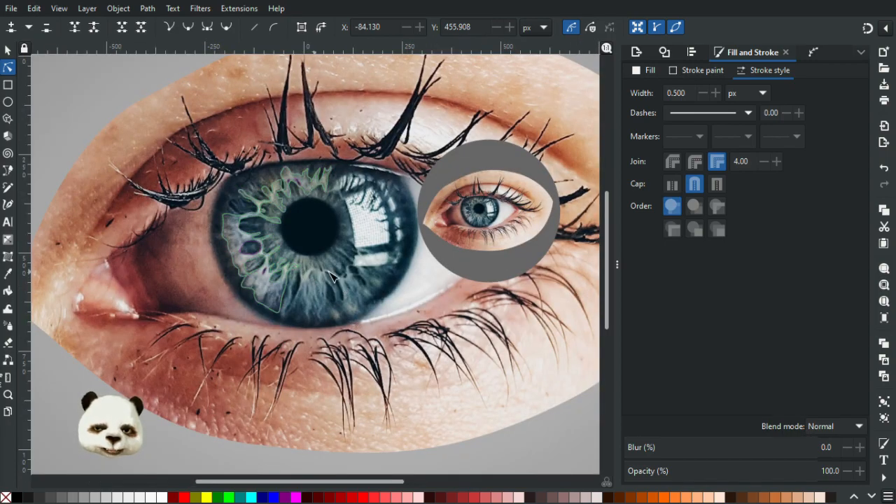
ctrl+scroll(332, 283, down, 2)
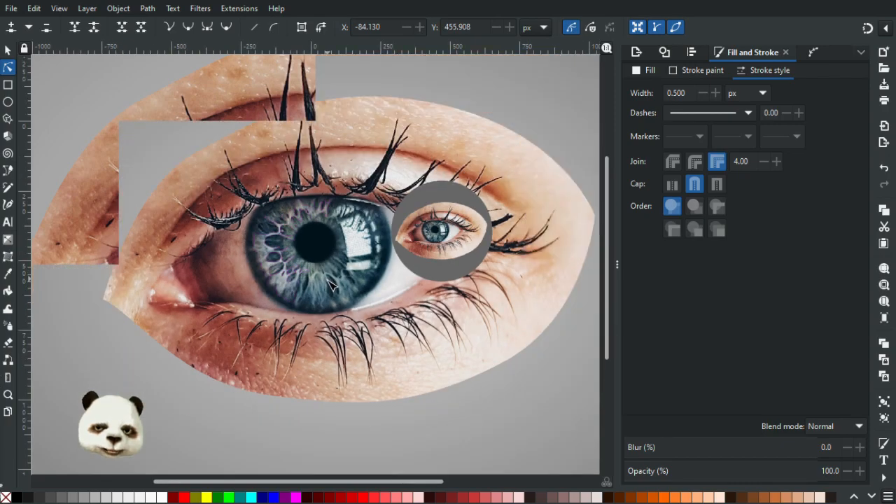
Trace the pale fibre patch between the upper fibres and the window reflection as a closed path with the Pen tool.
ctrl+scroll(310, 257, up, 2)
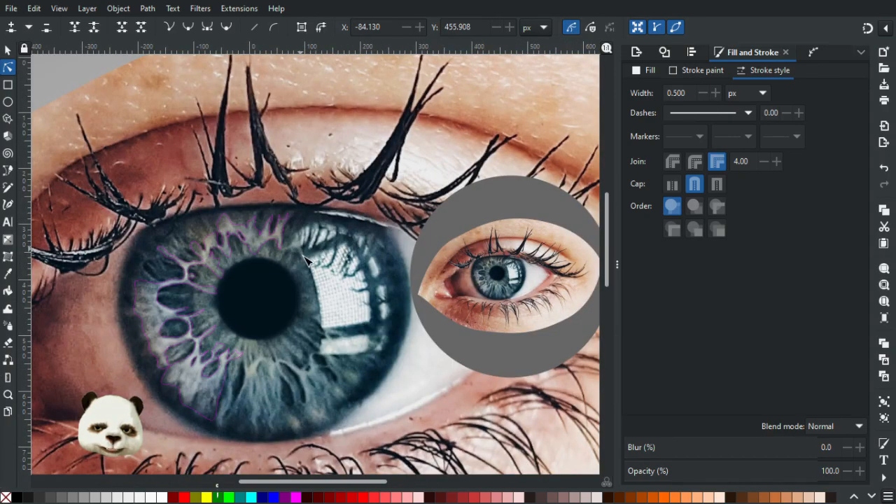
ctrl+scroll(308, 259, up, 2)
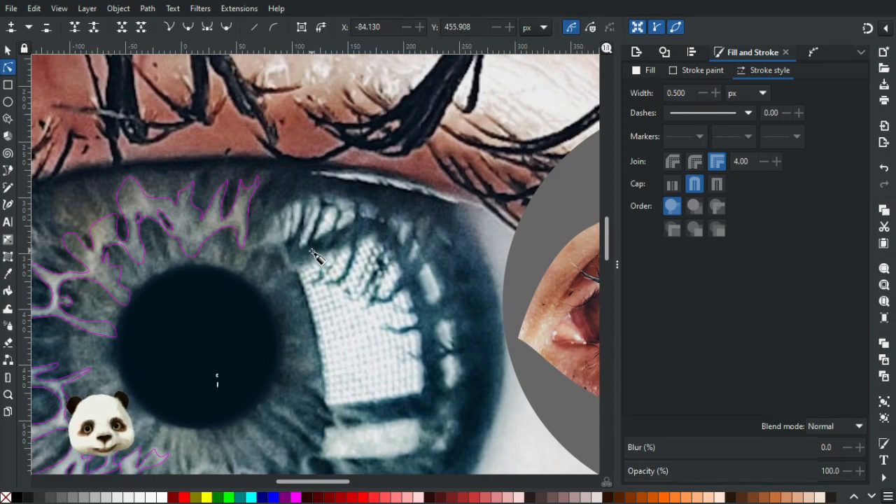
key(b)
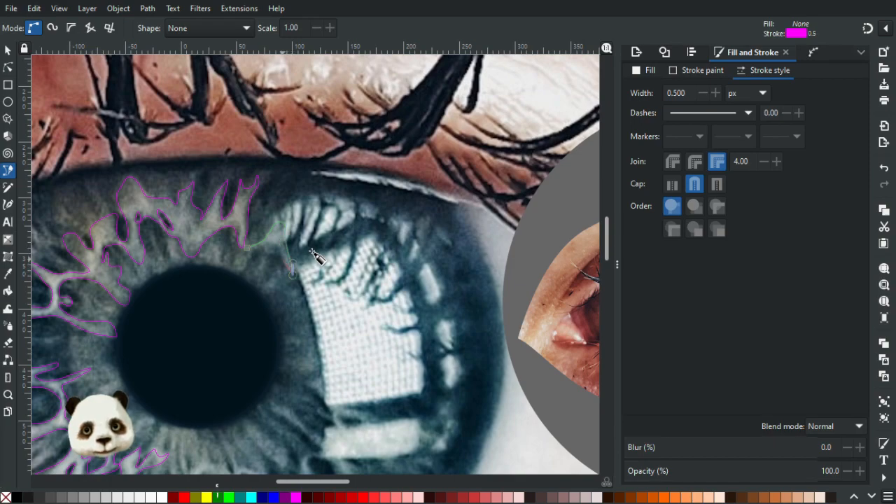
drag(281, 254, 277, 250)
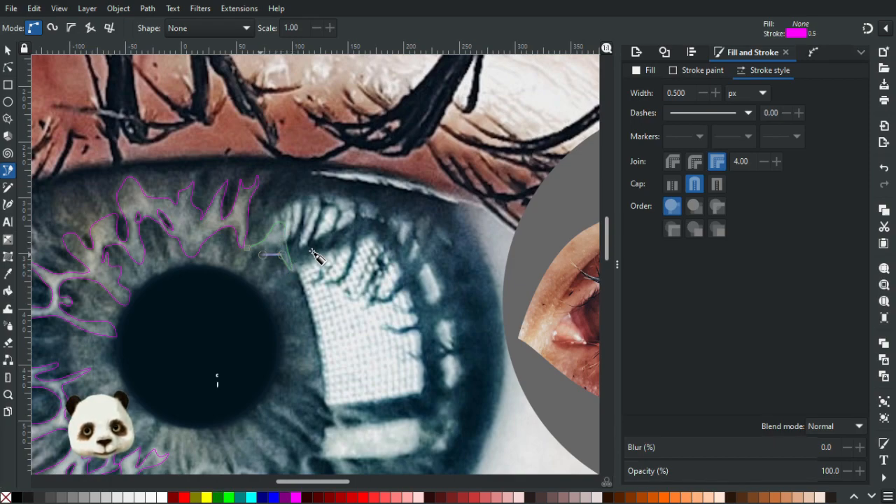
key(Return)
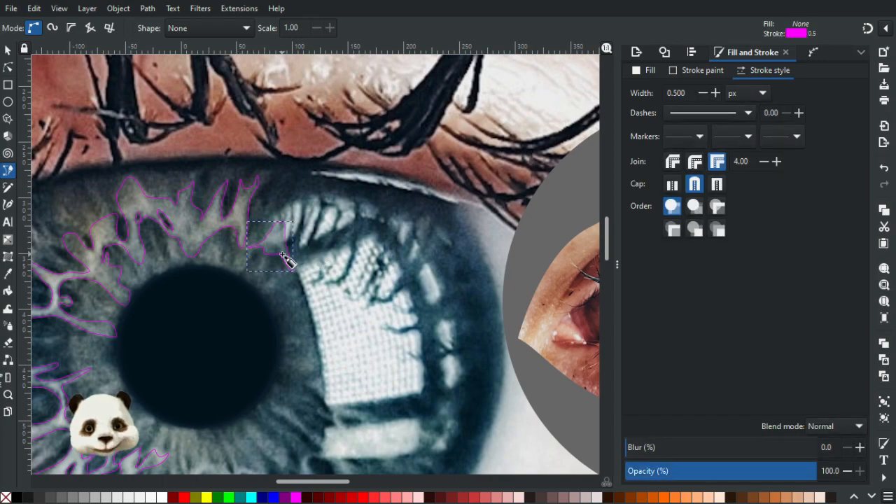
Bend the lower curve at the new patch's pointed left end downward to open up the thin tip.
scroll(282, 255, up, 6)
click(9, 68)
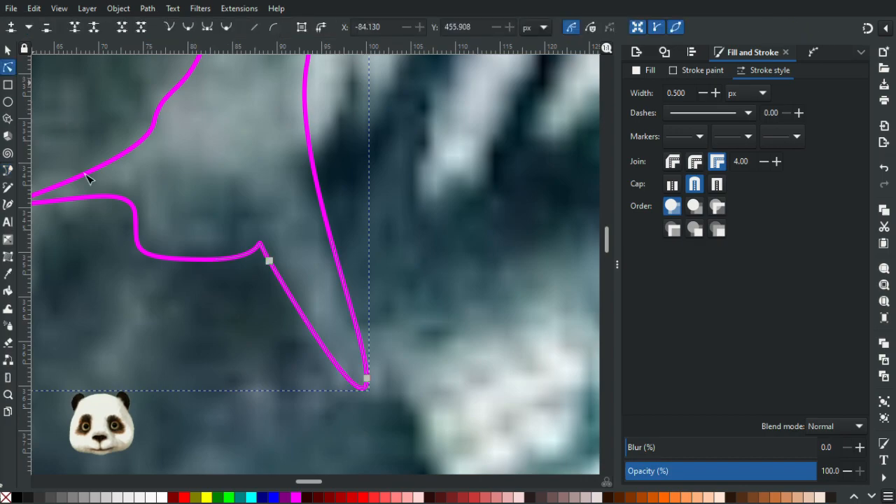
scroll(304, 184, left, 6)
click(219, 200)
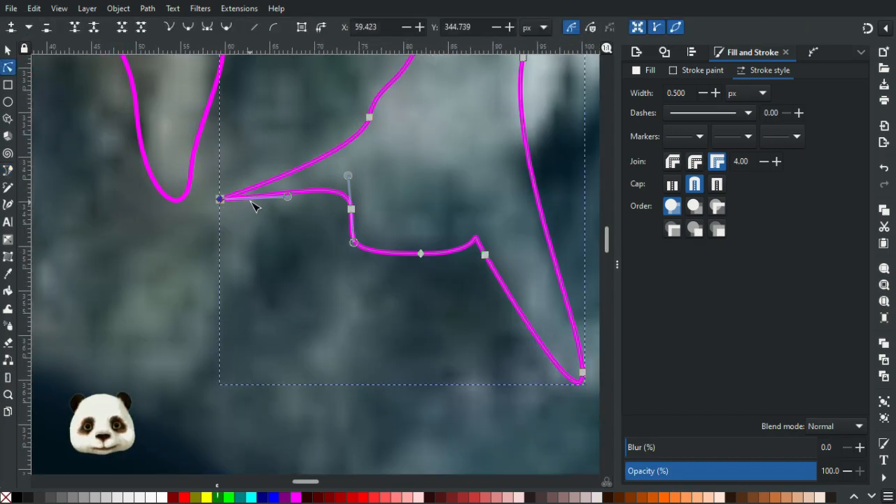
drag(288, 197, 152, 232)
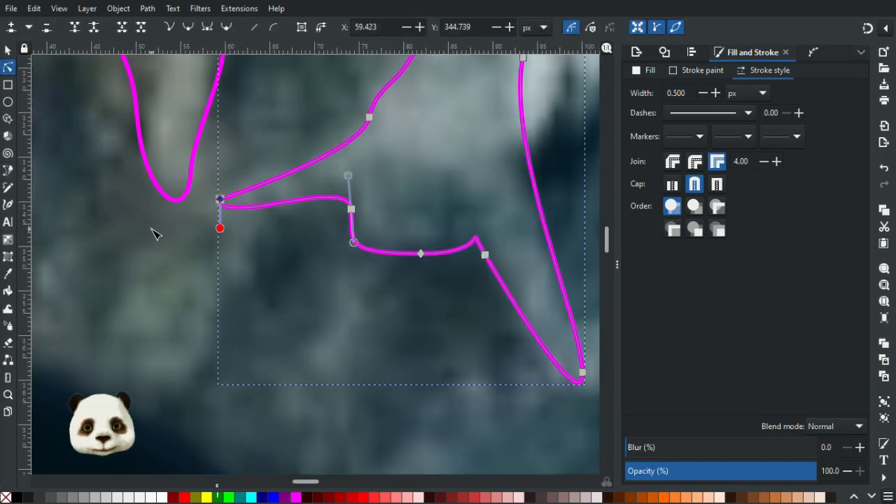
key(Delete)
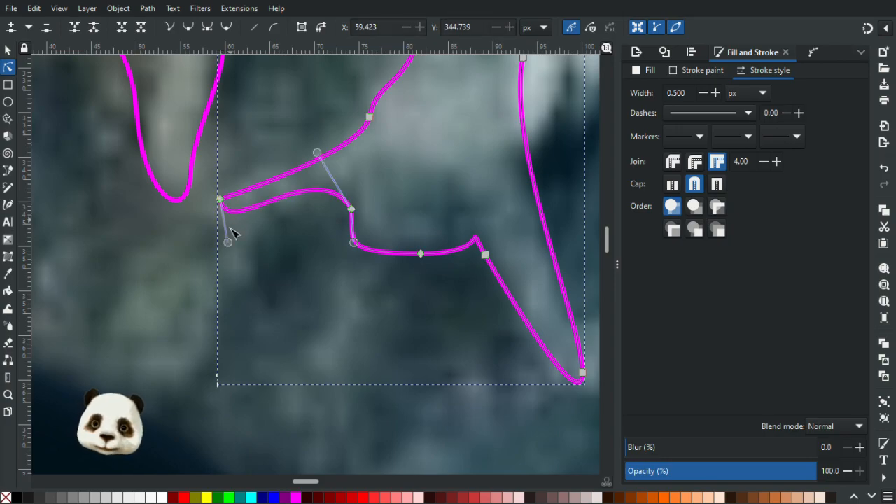
Adjust the curve handles and neighbouring node along the lower edge of the patch's thin left end.
drag(228, 242, 187, 245)
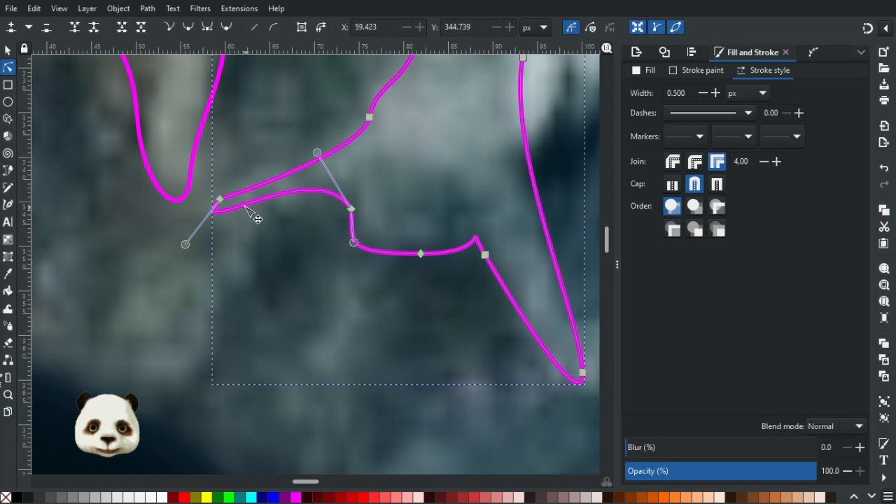
drag(318, 158, 324, 171)
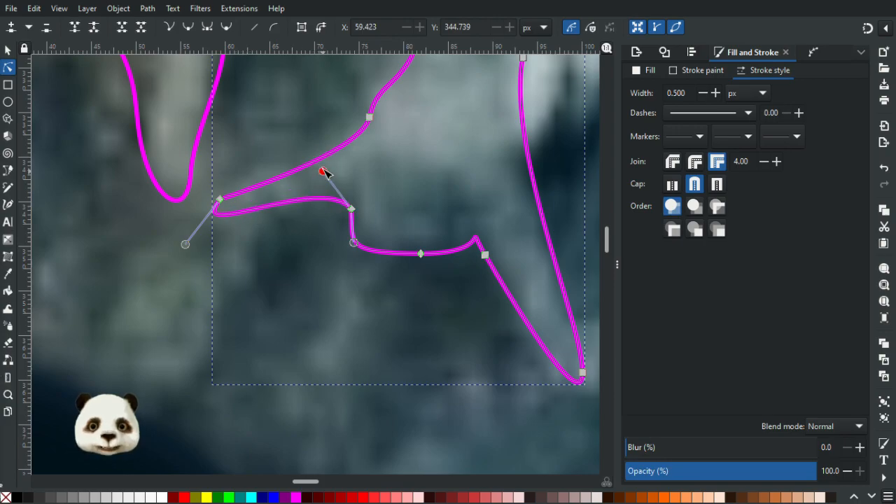
click(351, 206)
drag(354, 206, 353, 204)
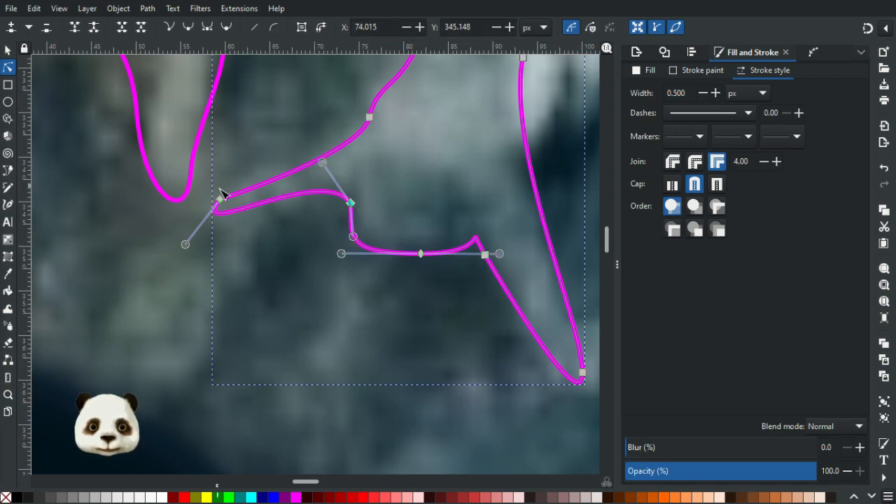
drag(187, 246, 229, 240)
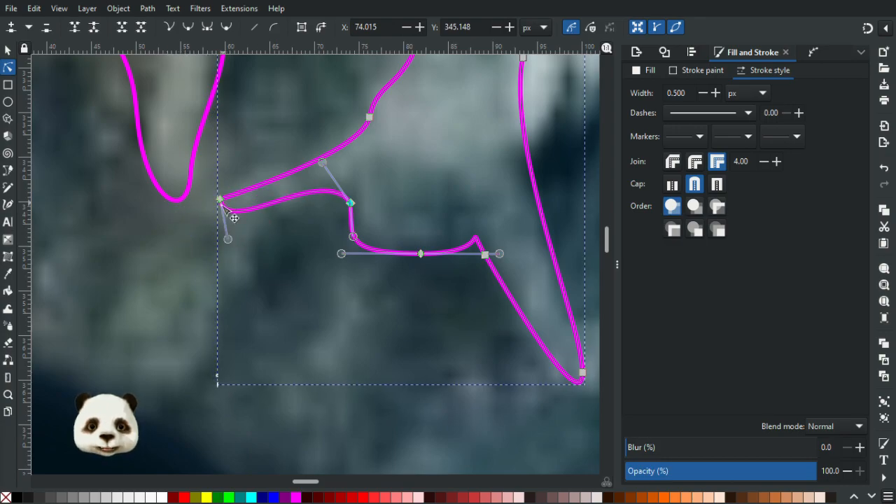
Add a node beside the patch's left tip and move the original tip node slightly down to blunt the end.
click(232, 195)
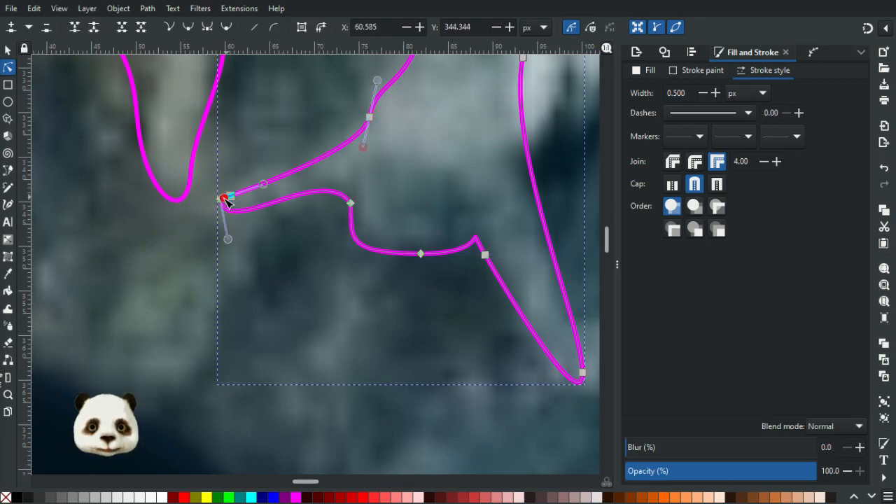
drag(224, 199, 287, 233)
click(338, 280)
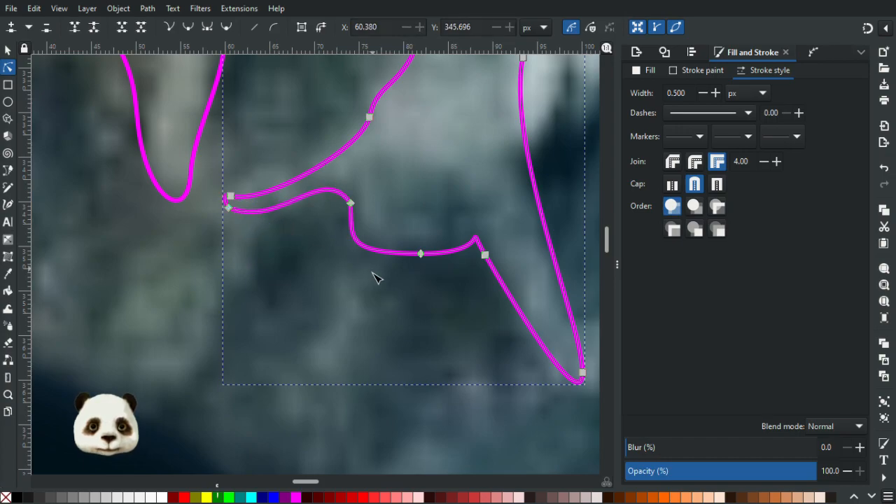
Move the lower node of the patch's left tip slightly right and downward, without keeping an extra node beside it.
click(372, 273)
scroll(516, 305, down, 3)
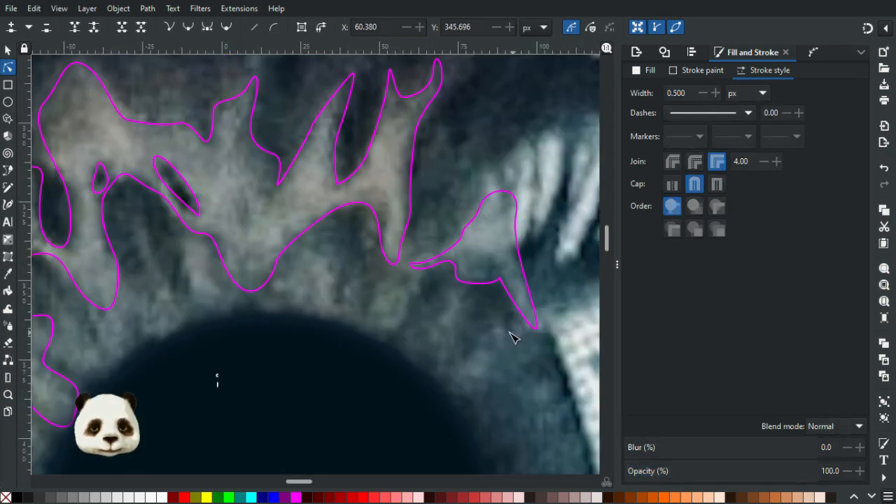
scroll(402, 325, up, 2)
scroll(385, 317, up, 2)
scroll(370, 314, down, 3)
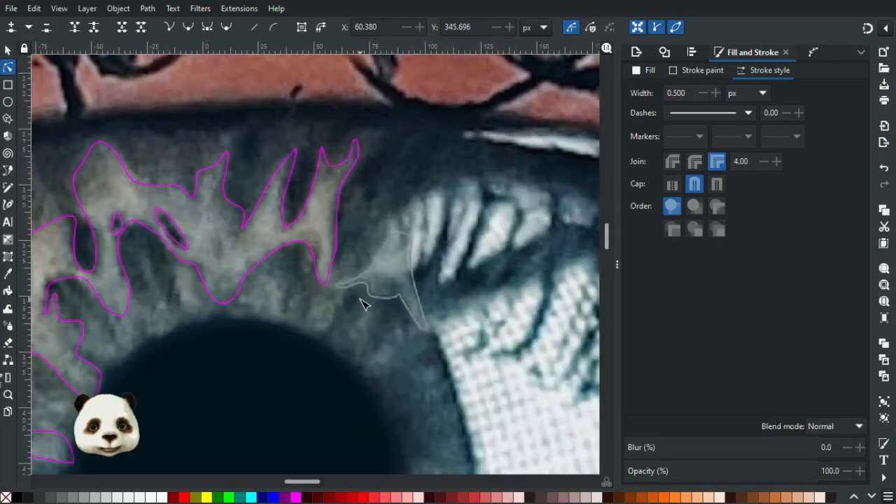
scroll(362, 301, up, 2)
scroll(343, 291, up, 2)
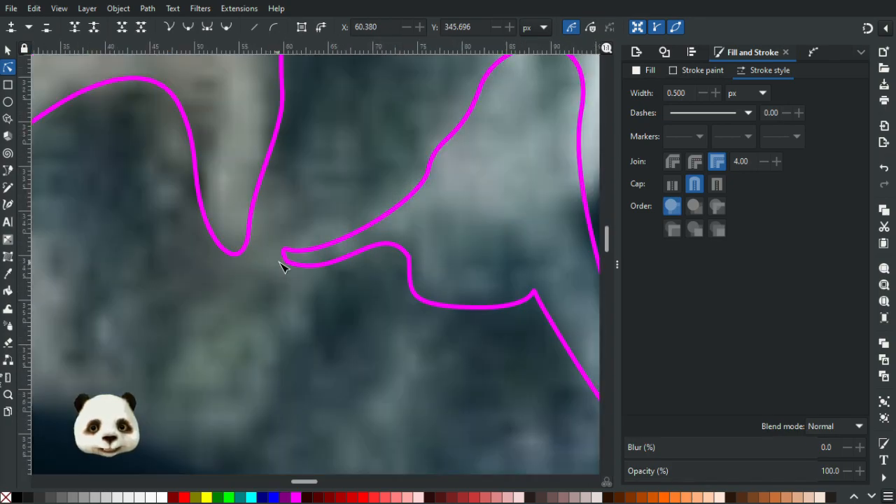
click(288, 264)
double_click(311, 274)
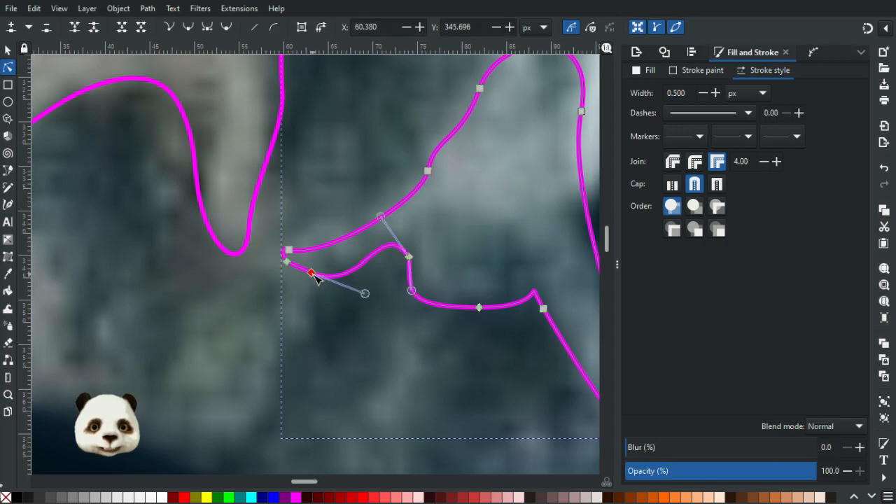
key(Delete)
drag(289, 263, 306, 276)
Pull the lower edge's curve handle upward and shift the tip's upper node slightly down to reshape the left end.
drag(377, 306, 378, 260)
drag(290, 250, 278, 274)
click(319, 292)
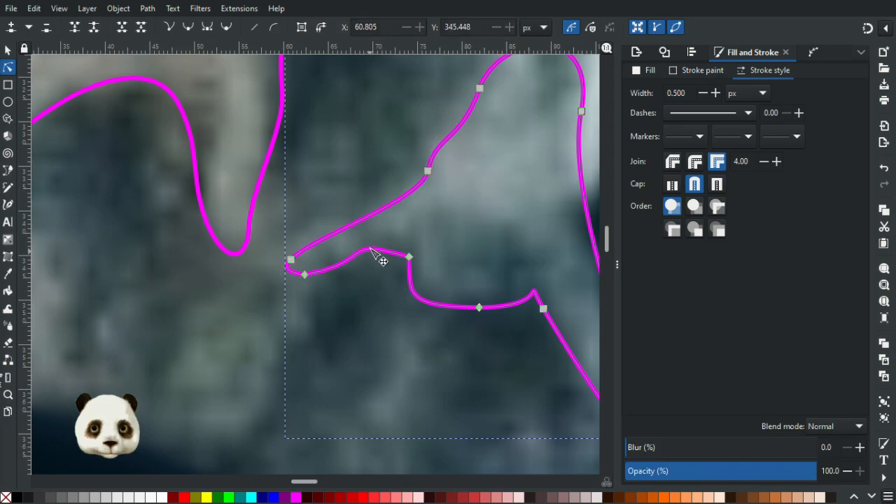
Flatten the bump in the patch's lower edge between the left tip and the step corner, and deselect the path.
click(379, 256)
drag(339, 238, 358, 252)
click(375, 315)
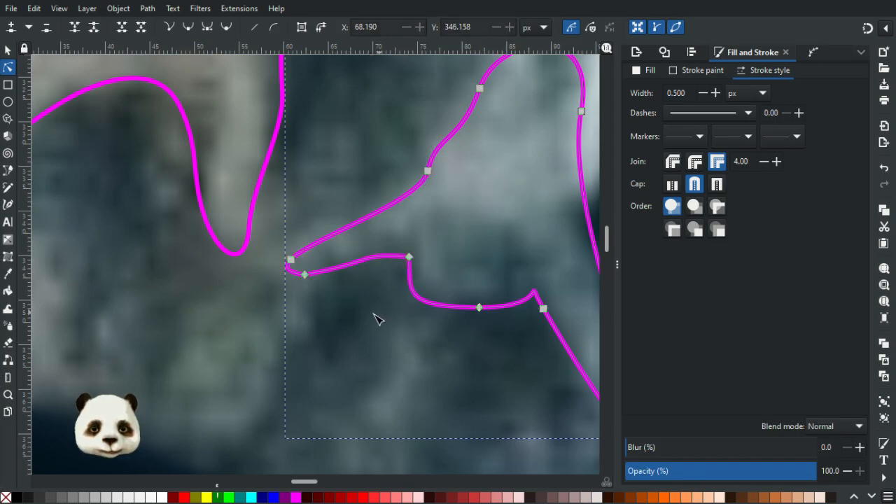
click(387, 314)
Examine the iris around the pupil and window reflection for fibre areas still lacking outlines.
scroll(394, 316, down, 6)
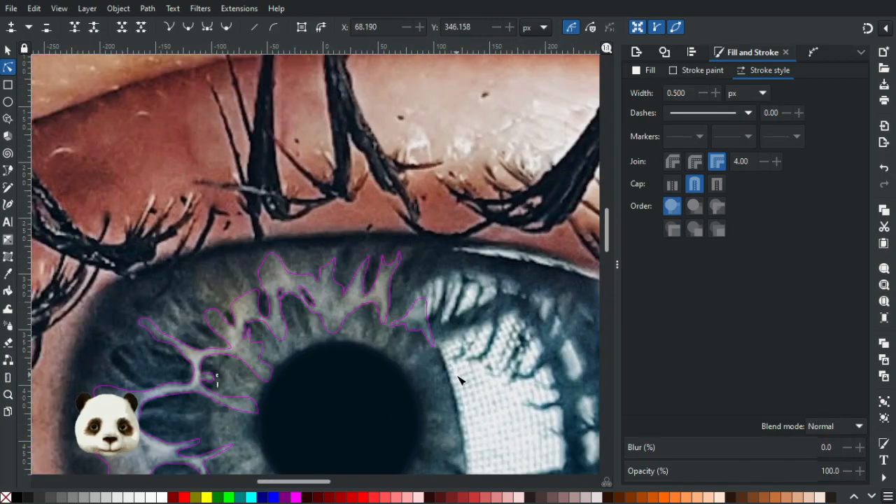
drag(451, 331, 434, 229)
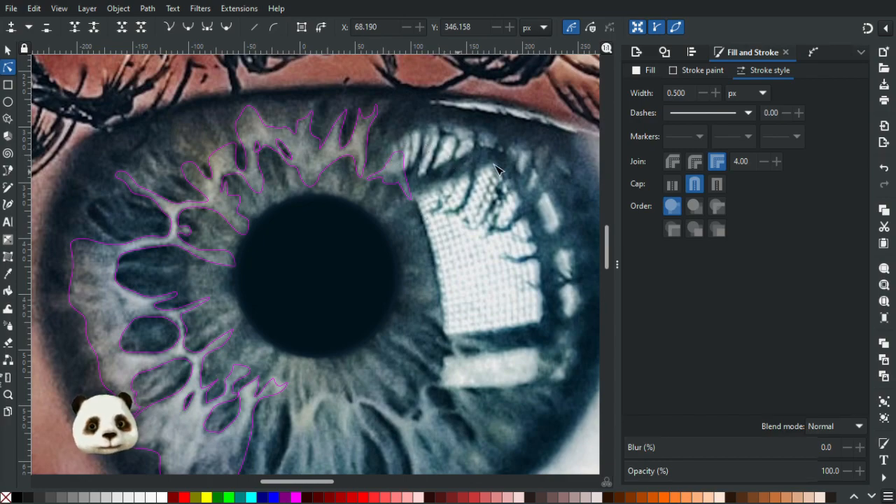
scroll(376, 256, right, 6)
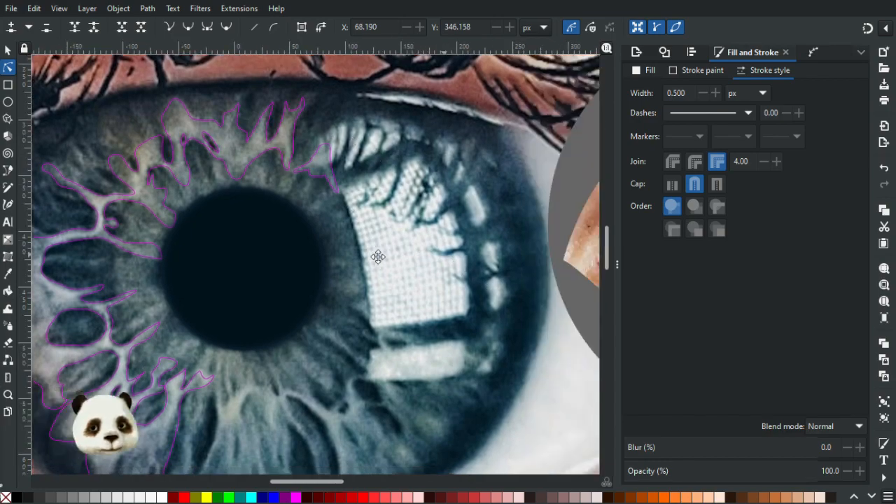
drag(367, 222, 426, 271)
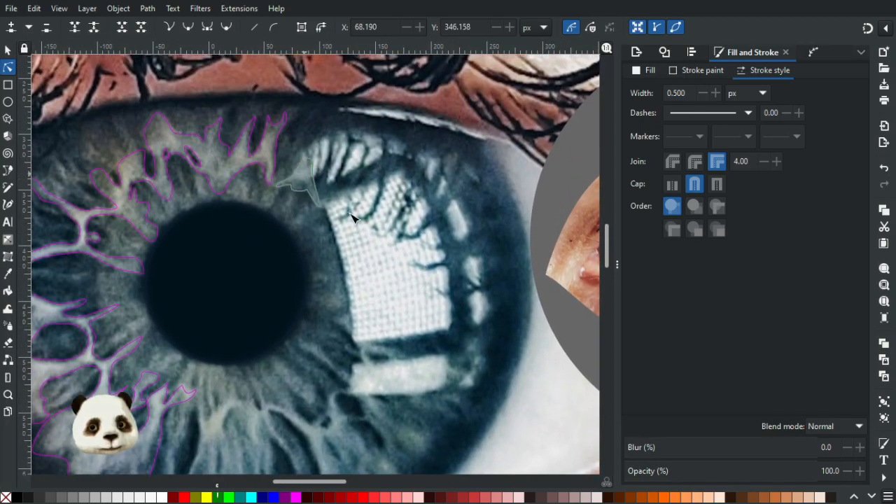
drag(328, 323, 369, 247)
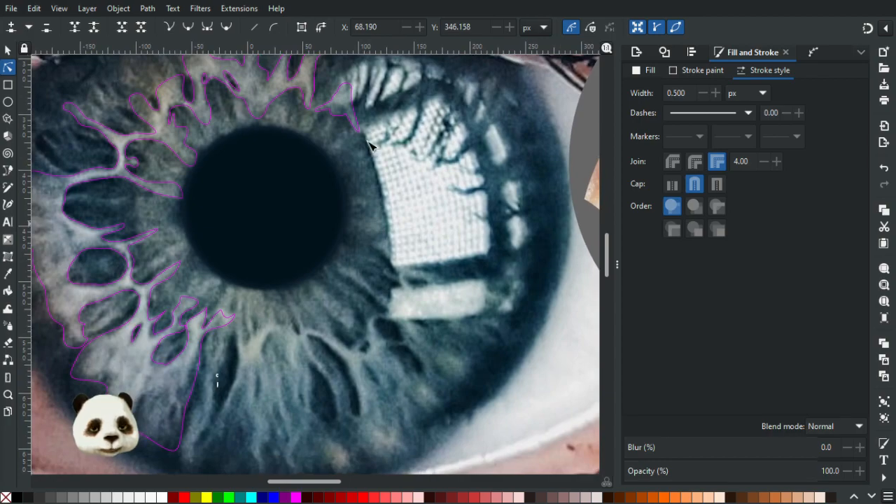
scroll(447, 170, down, 1)
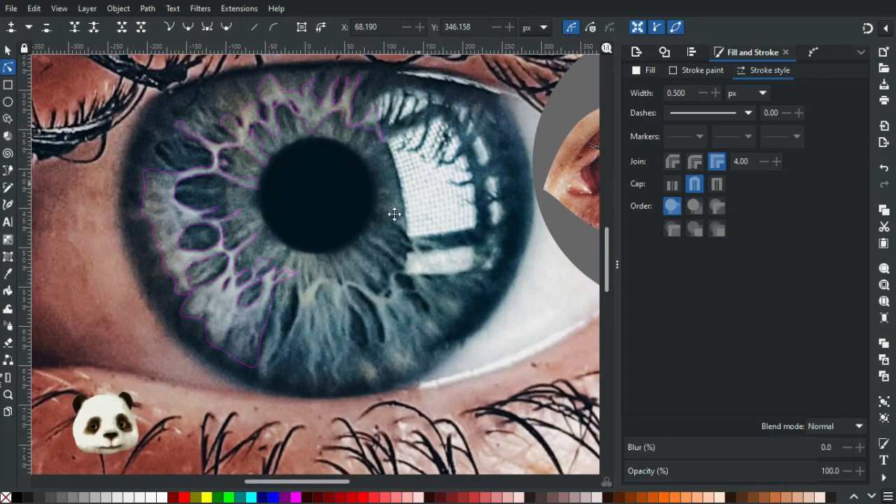
drag(394, 213, 345, 290)
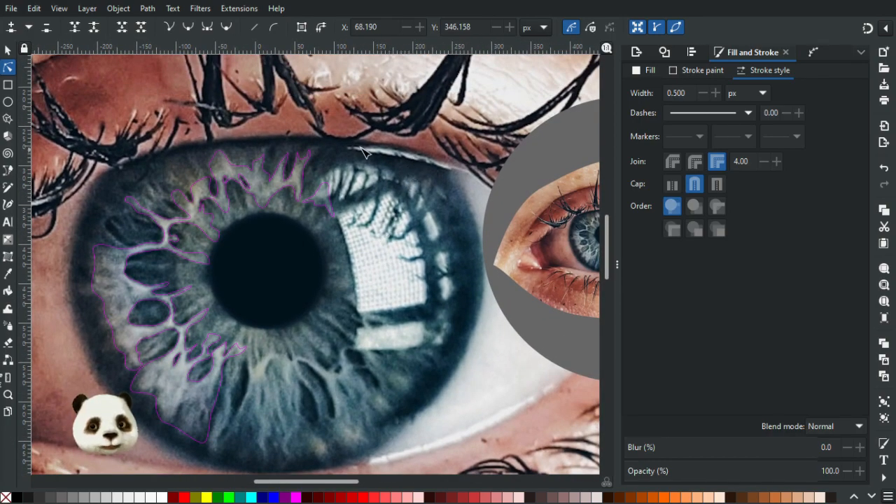
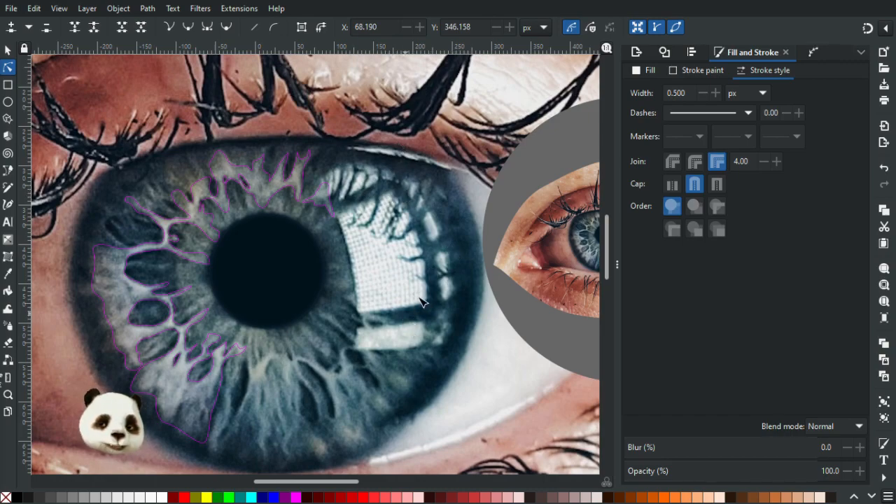
Inspect the lower iris beneath the pupil and window reflection, close up and within the whole composition.
ctrl+scroll(420, 301, up, 3)
ctrl+scroll(406, 257, down, 1)
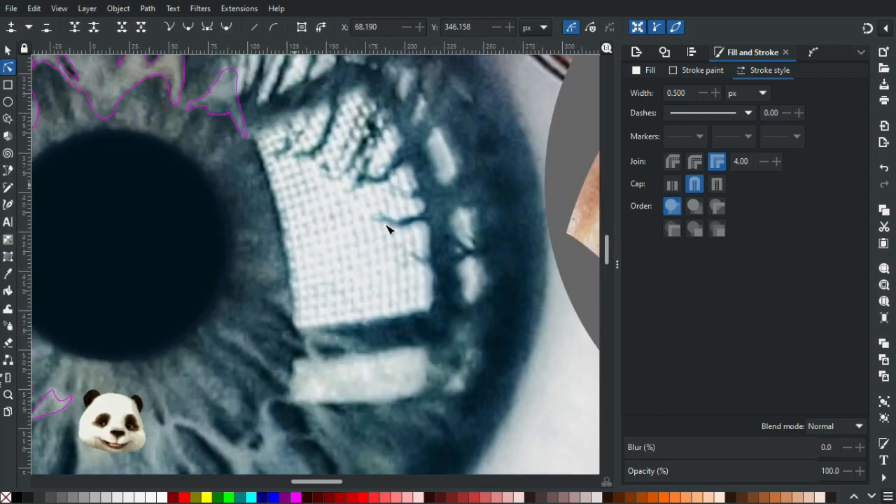
ctrl+scroll(405, 288, down, 8)
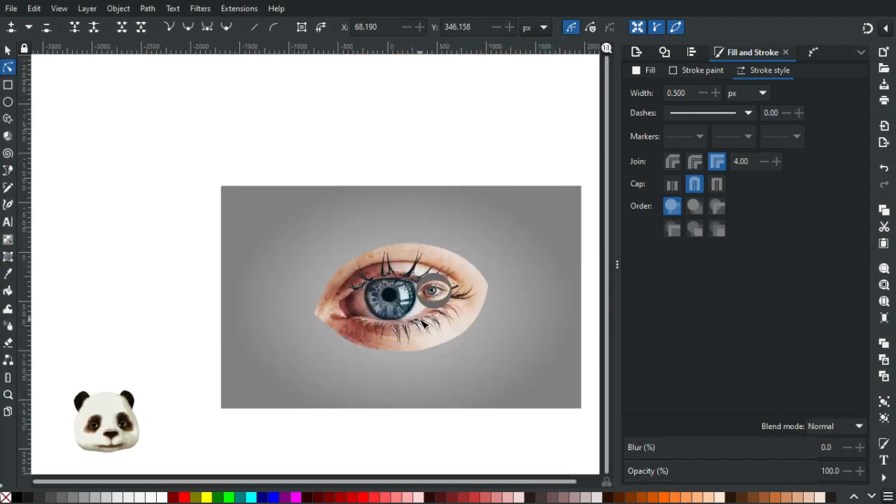
ctrl+scroll(424, 324, up, 1)
ctrl+scroll(407, 286, up, 5)
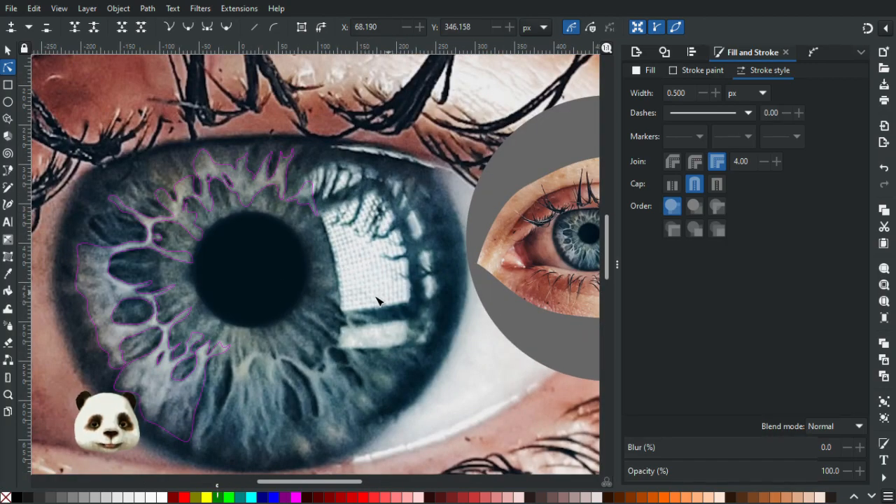
ctrl+scroll(369, 220, up, 5)
ctrl+scroll(369, 220, down, 10)
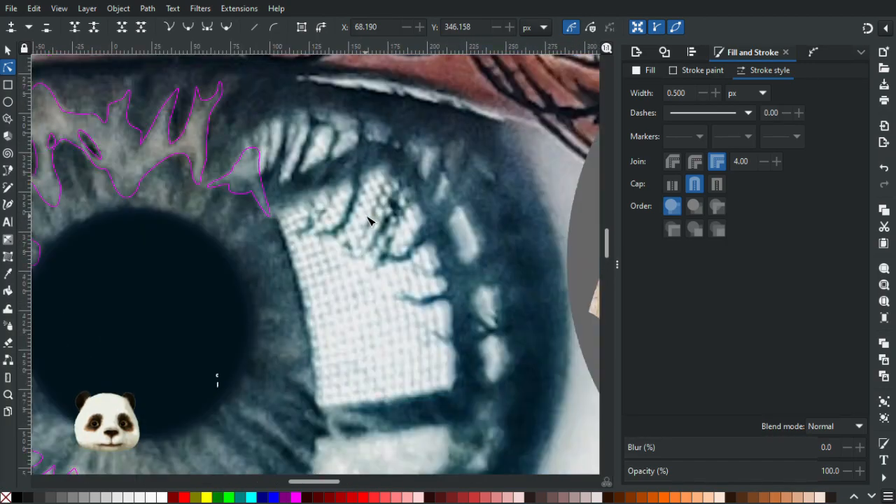
ctrl+scroll(397, 248, up, 1)
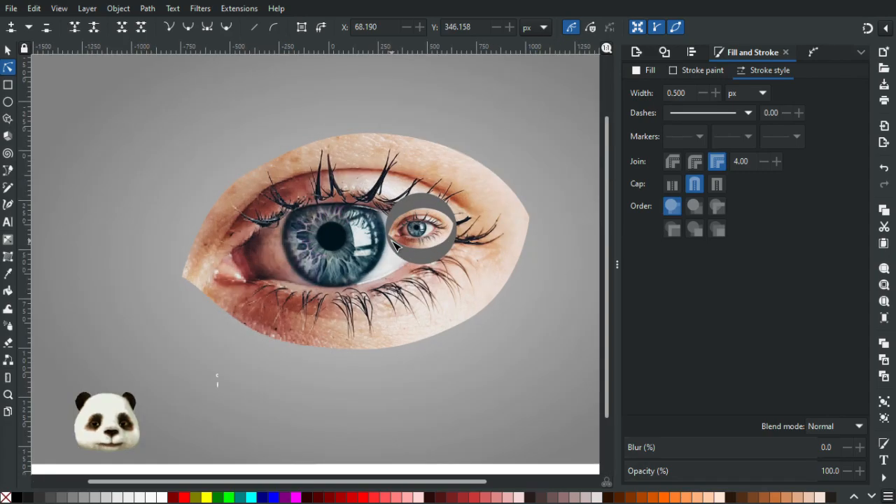
ctrl+scroll(398, 247, down, 1)
ctrl+scroll(378, 256, up, 4)
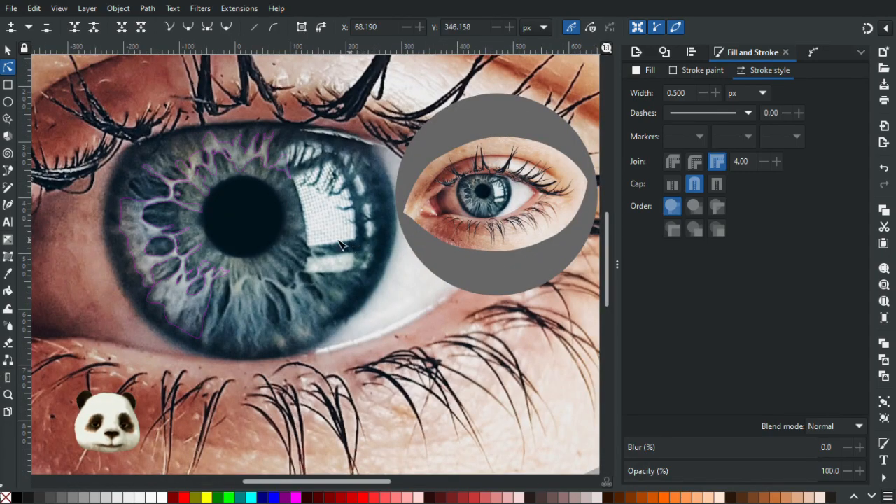
ctrl+scroll(315, 254, up, 2)
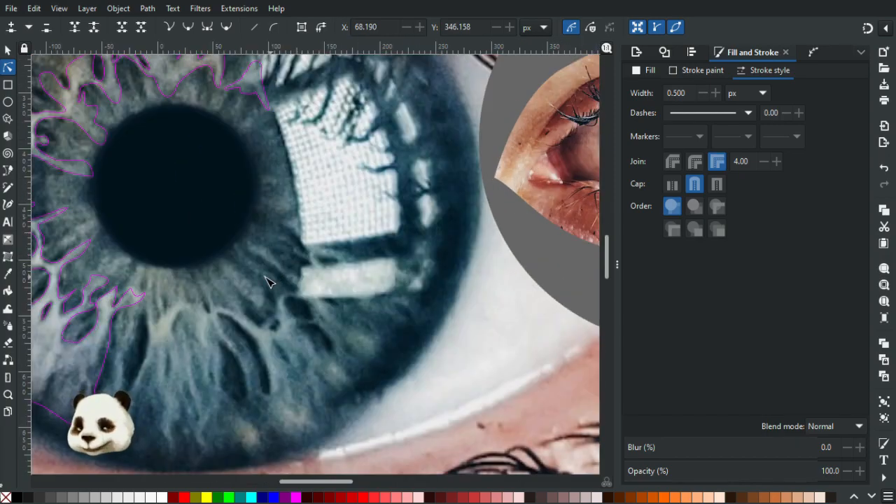
drag(248, 237, 312, 212)
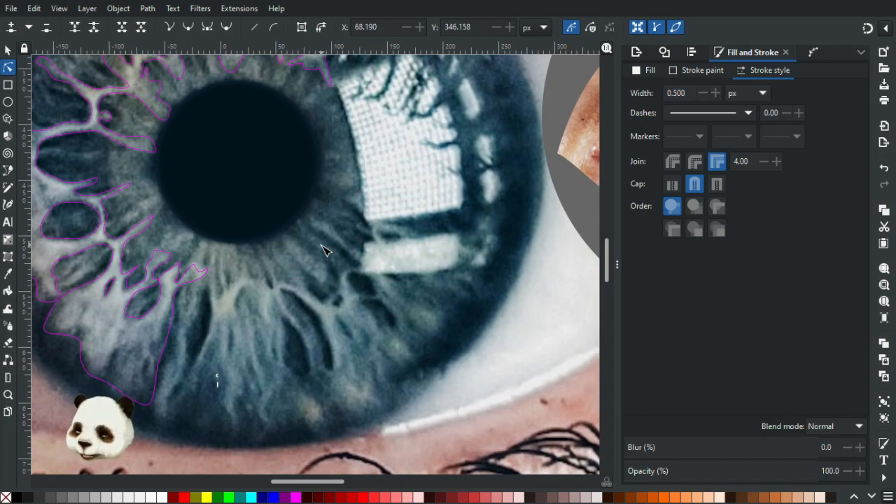
Trace the pale fibre patch just below the pupil with the Pen tool, along its long lower-left tail and around its right-hand branches.
key(b)
key(5)
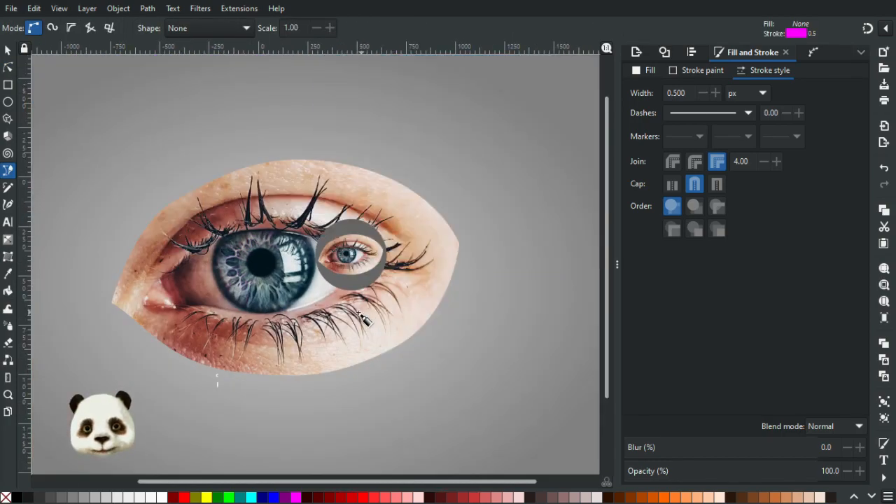
scroll(363, 318, down, 1)
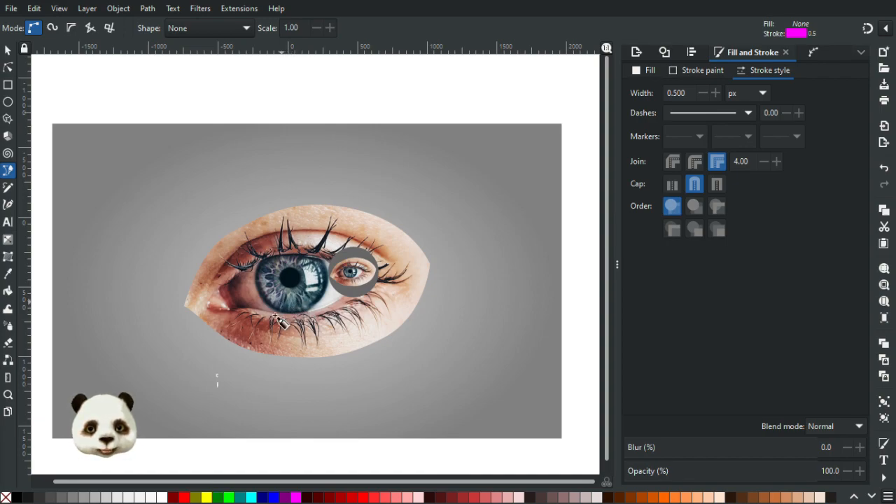
scroll(292, 308, up, 3)
scroll(291, 306, up, 3)
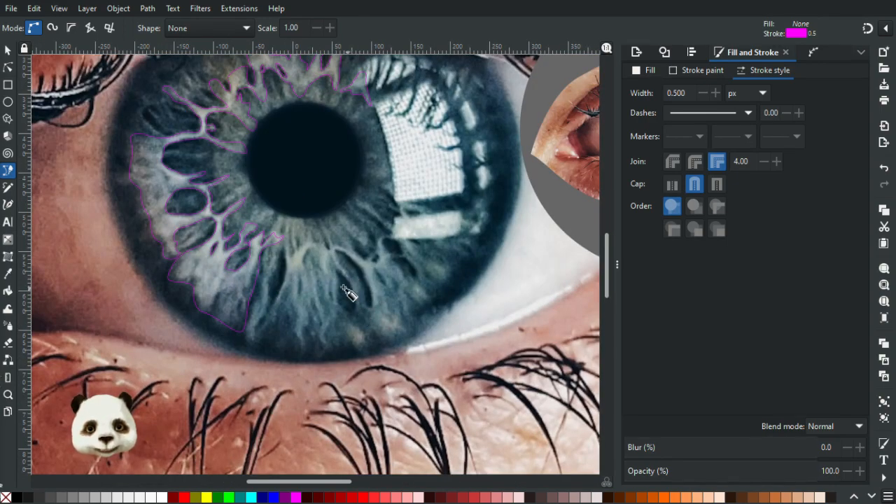
scroll(348, 283, up, 3)
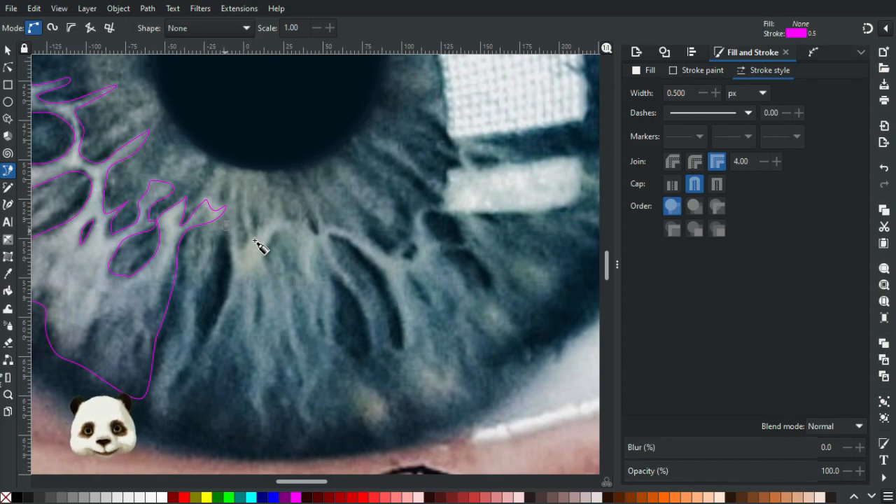
drag(225, 229, 232, 249)
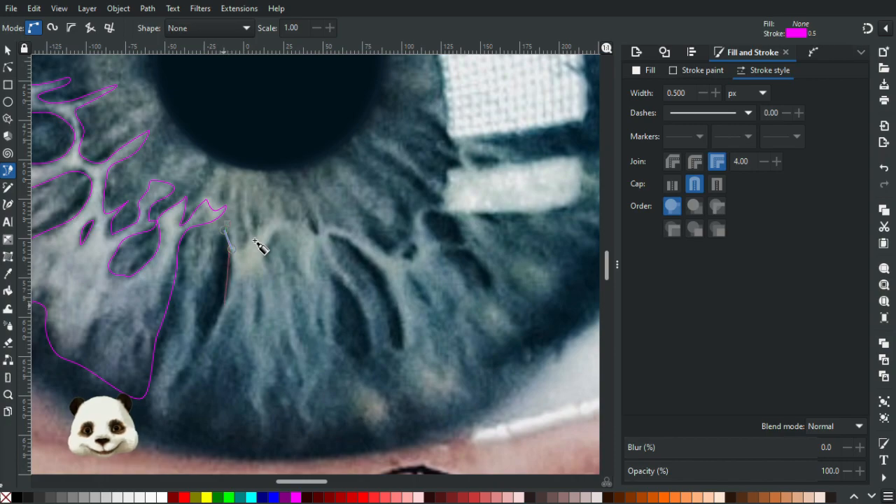
drag(225, 302, 216, 320)
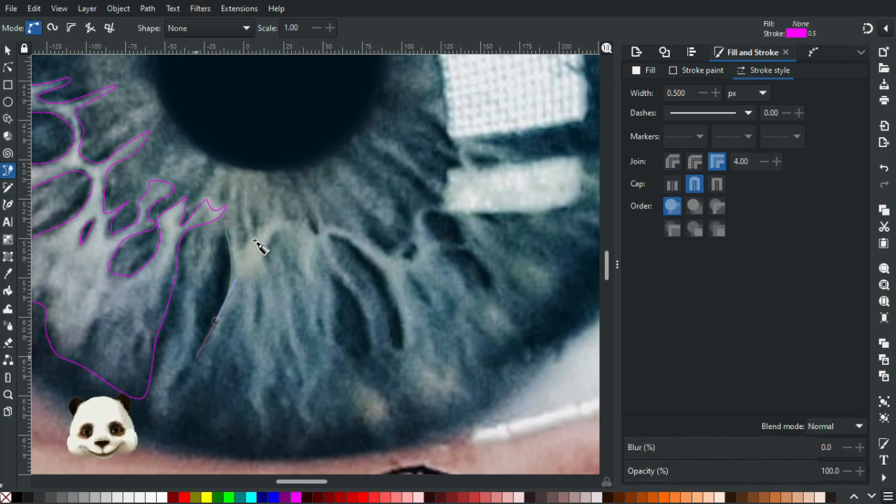
mouse_move(196, 354)
mouse_down()
mouse_move(194, 369)
mouse_move(241, 278)
mouse_move(252, 290)
mouse_move(259, 269)
mouse_move(272, 289)
mouse_move(260, 260)
mouse_move(289, 203)
mouse_move(257, 222)
mouse_move(245, 205)
mouse_move(242, 221)
mouse_up()
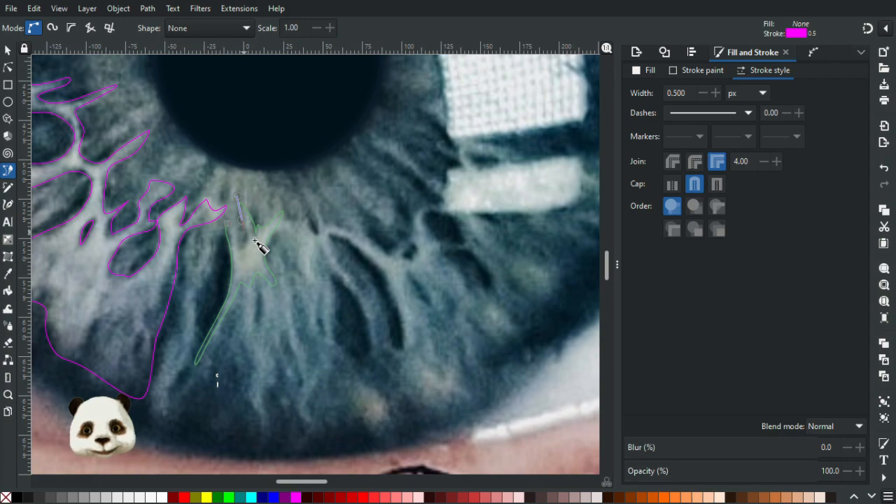
Undo the last nodes at the patch's upper middle prong, redraw the prong and close the outline at its starting point.
key(ctrl+z)
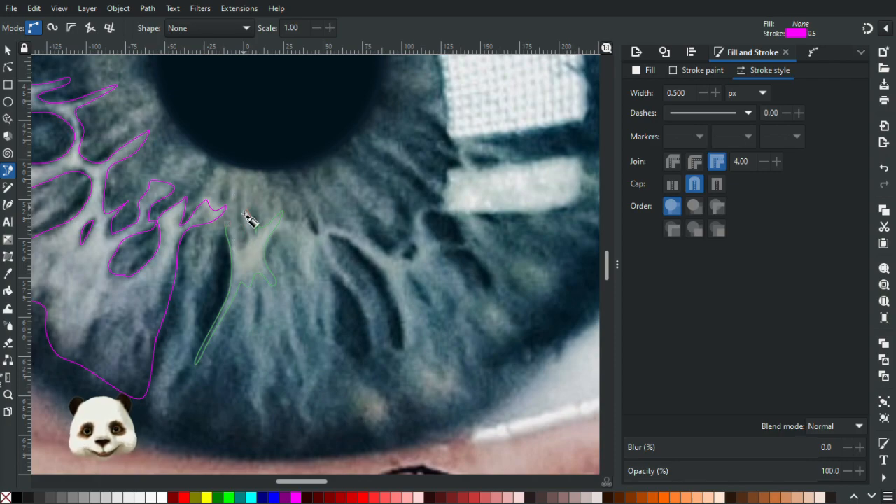
key(ctrl+z)
mouse_move(244, 213)
mouse_down()
mouse_move(244, 250)
mouse_move(236, 230)
mouse_move(224, 230)
mouse_up()
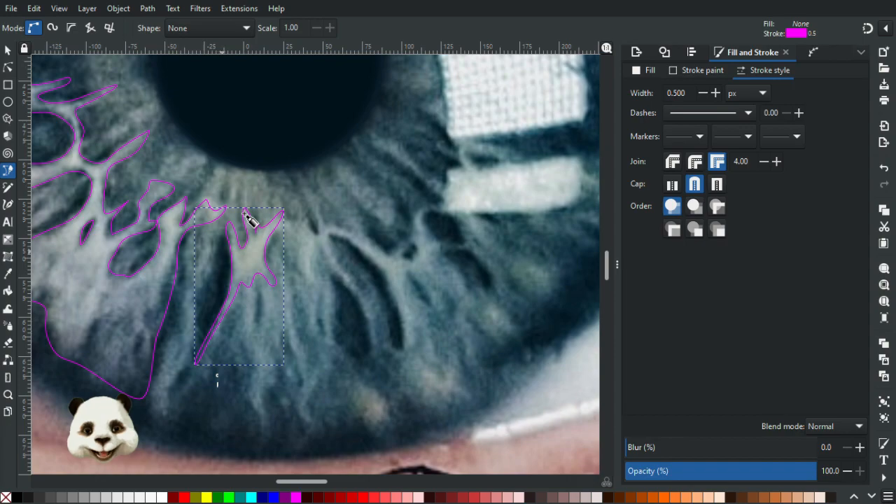
Check the closed fibre patch against the whole eye and examine the untraced fibres to its right.
ctrl+scroll(245, 217, down, 5)
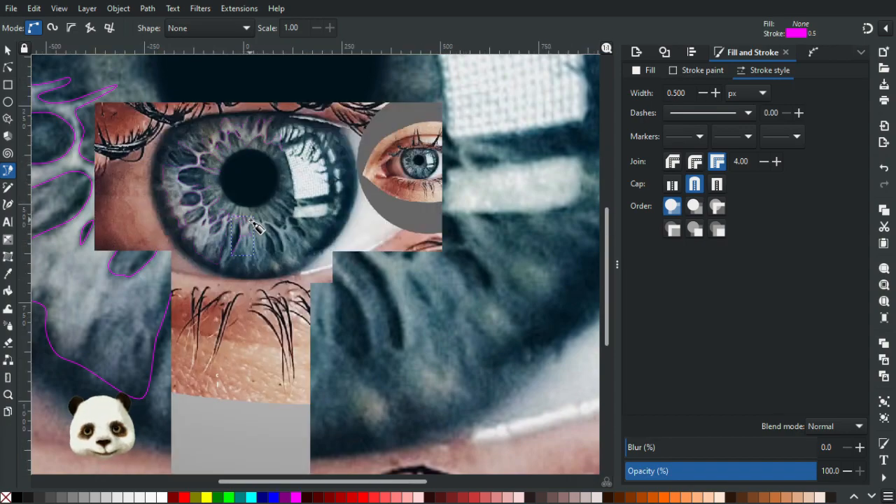
ctrl+scroll(277, 238, up, 5)
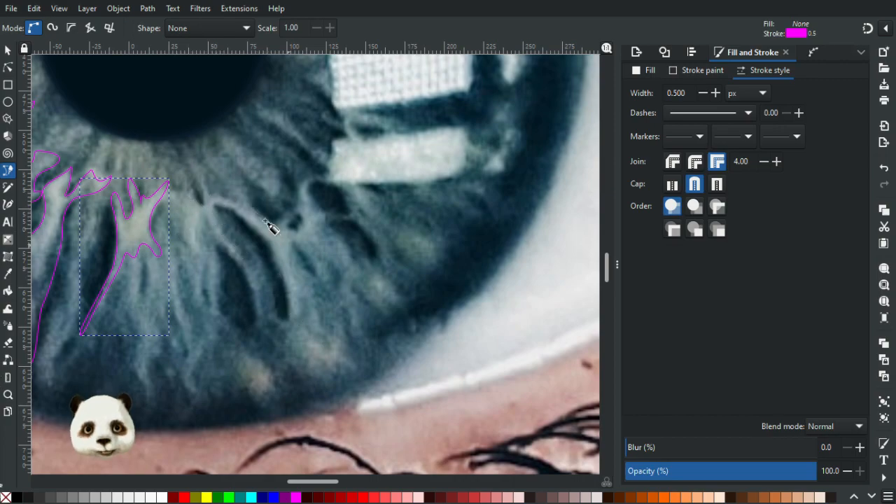
ctrl+scroll(245, 276, down, 3)
ctrl+scroll(278, 275, down, 3)
ctrl+scroll(277, 279, up, 2)
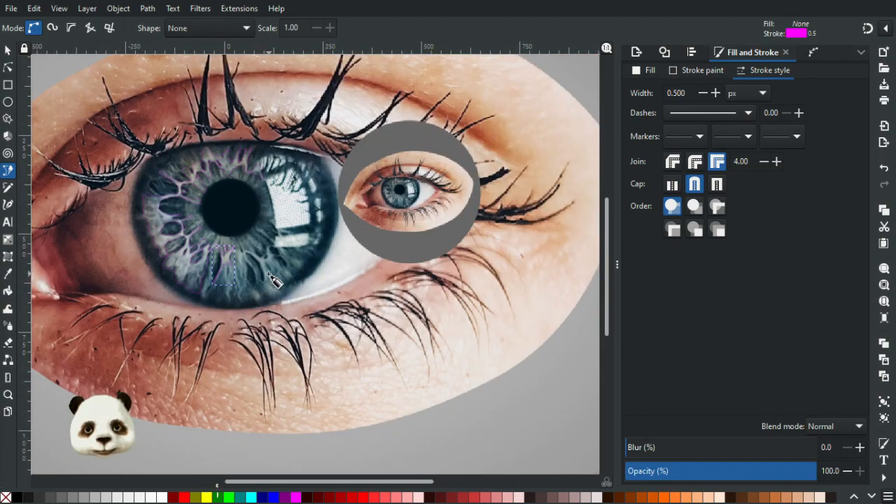
ctrl+scroll(276, 280, down, 2)
ctrl+scroll(267, 277, up, 1)
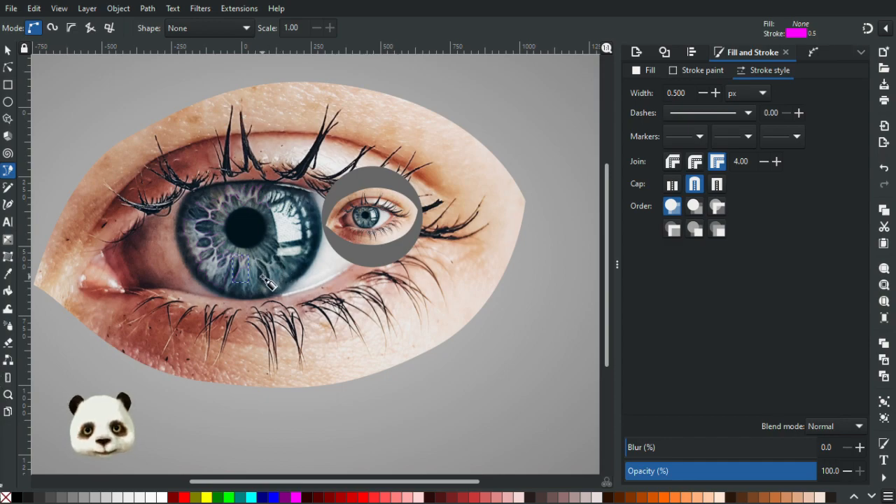
ctrl+scroll(252, 262, up, 5)
ctrl+scroll(217, 256, up, 1)
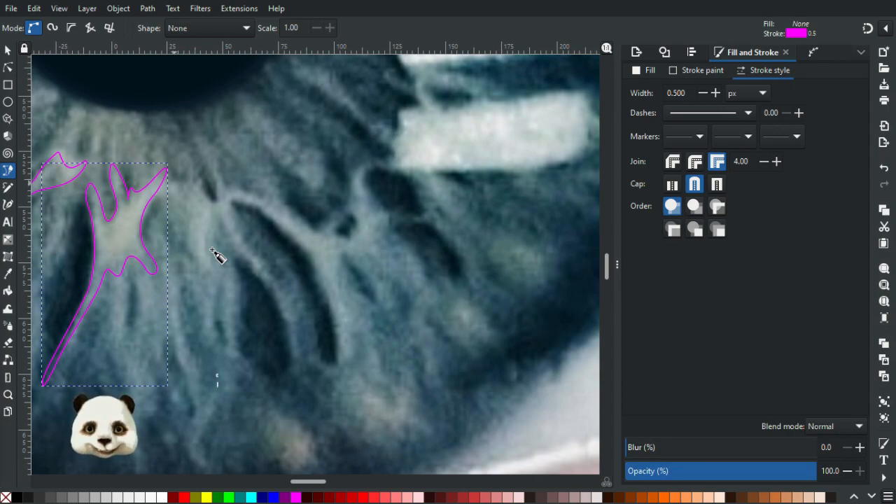
Begin a new outline right of the closed patch, following the short pale fibre and the curved strand between the two long dark cells.
key(Escape)
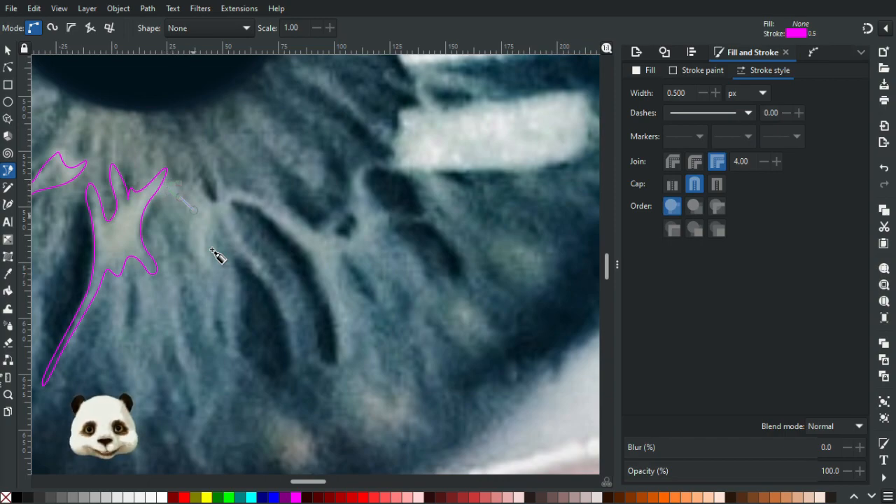
drag(193, 245, 210, 272)
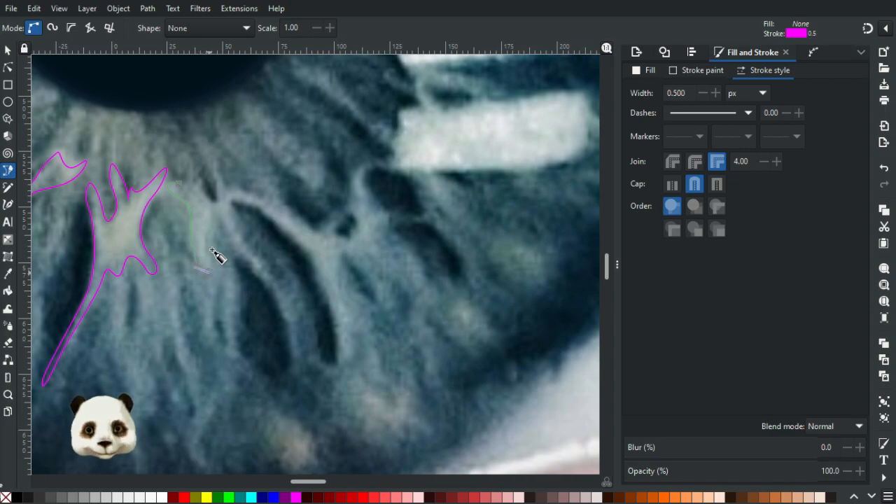
drag(210, 236, 257, 268)
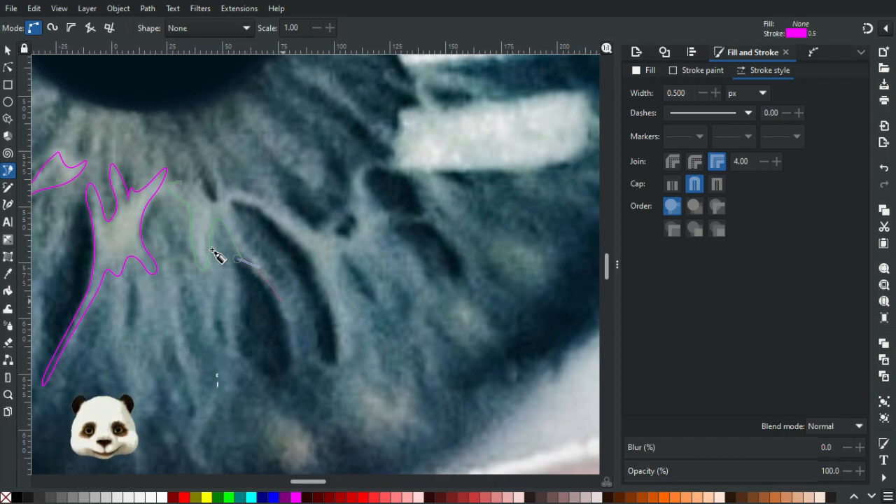
mouse_move(296, 335)
mouse_down()
mouse_move(289, 372)
mouse_move(300, 350)
mouse_up()
drag(286, 304, 243, 247)
key(ctrl+z)
Carry the outline over the top of the curved dark cell and down its right edge, redoing the misplaced nodes.
mouse_move(231, 205)
mouse_down()
mouse_move(232, 197)
mouse_move(270, 219)
mouse_move(313, 265)
mouse_up()
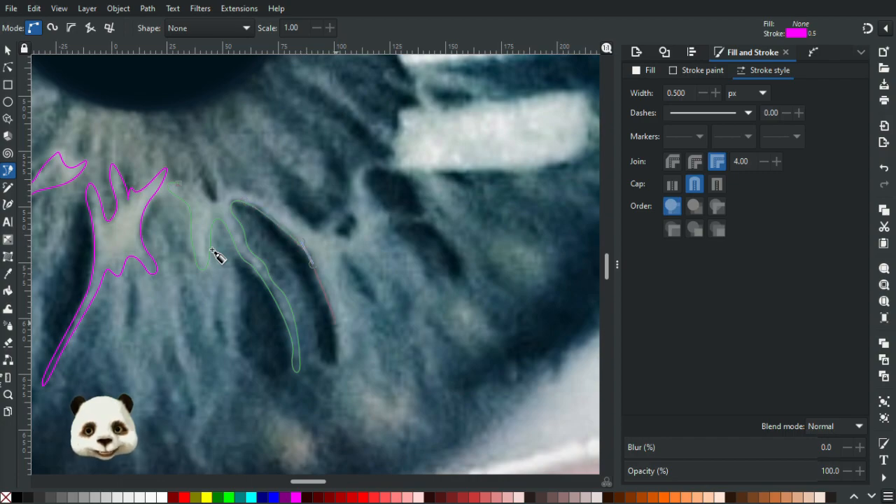
click(338, 362)
key(ctrl+z)
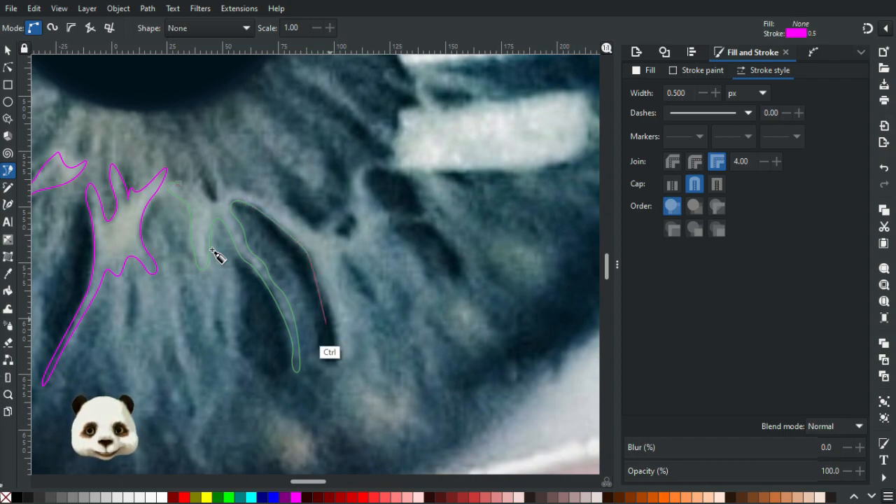
key(ctrl+z)
drag(302, 239, 322, 285)
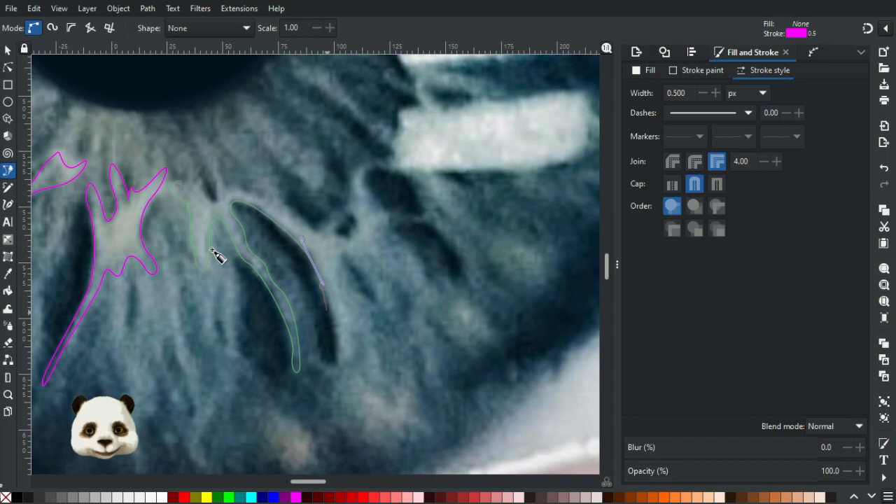
Trace around the lower end of the strand beside the curved dark cell and along the small jagged fibres to its right.
mouse_move(337, 347)
mouse_down()
mouse_move(338, 373)
mouse_move(356, 346)
mouse_move(357, 311)
mouse_move(338, 285)
mouse_up()
mouse_move(343, 252)
mouse_down()
mouse_move(336, 264)
mouse_move(377, 293)
mouse_up()
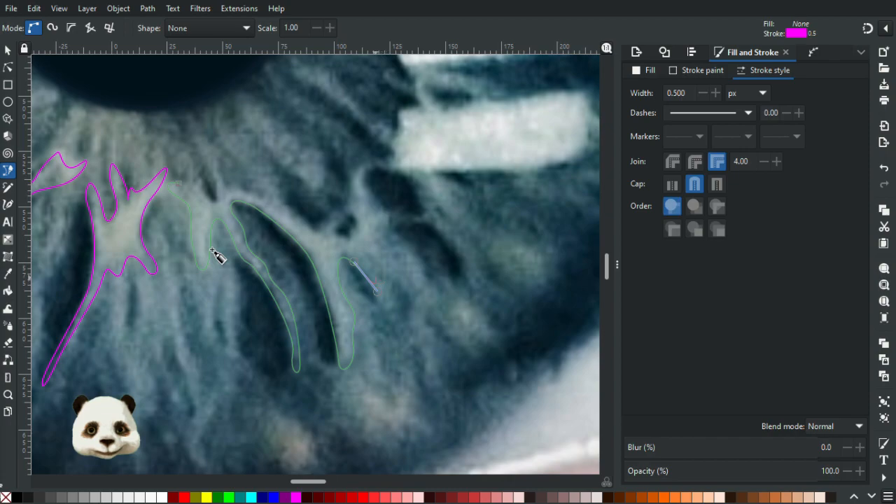
drag(362, 257, 373, 257)
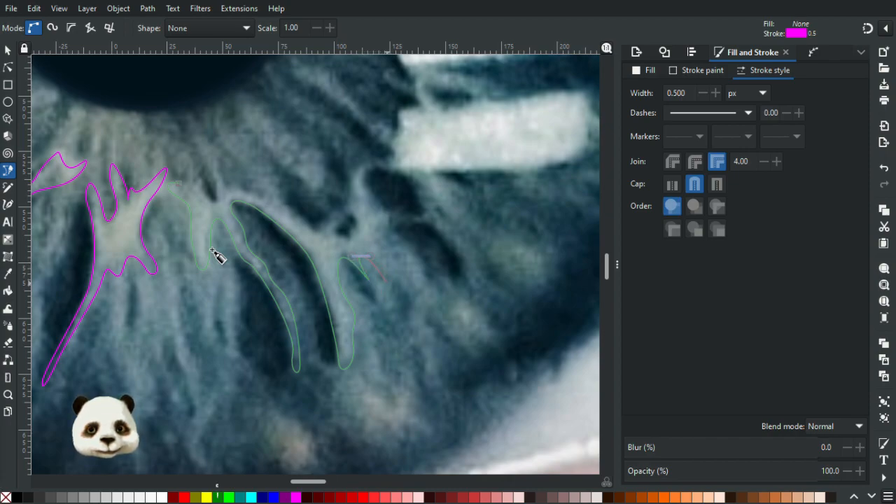
mouse_move(372, 296)
mouse_down()
mouse_move(393, 303)
mouse_move(397, 277)
mouse_move(419, 291)
mouse_up()
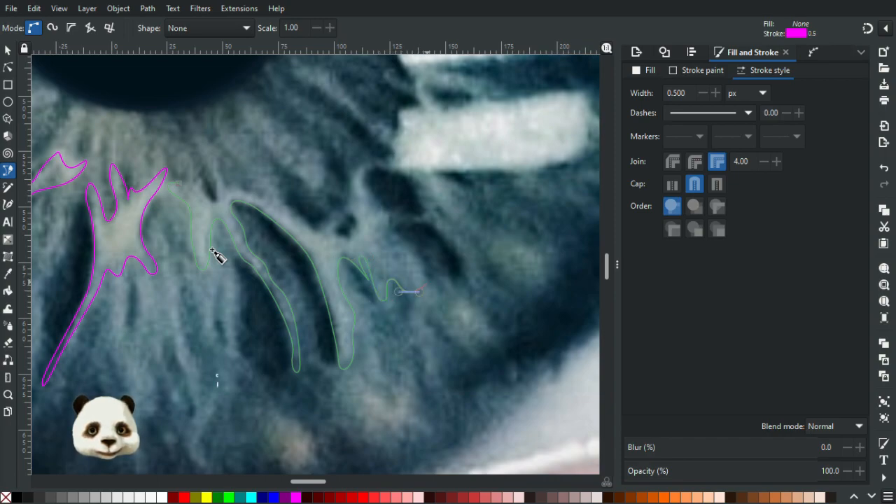
Trace the rounded right lobe and up to the branch below the white reflection bar, undoing the misplaced nodes.
drag(401, 245, 435, 269)
mouse_move(392, 229)
mouse_down()
mouse_move(368, 194)
mouse_move(375, 166)
mouse_move(349, 180)
mouse_move(352, 172)
mouse_up()
key(ctrl+z)
key(ctrl+z)
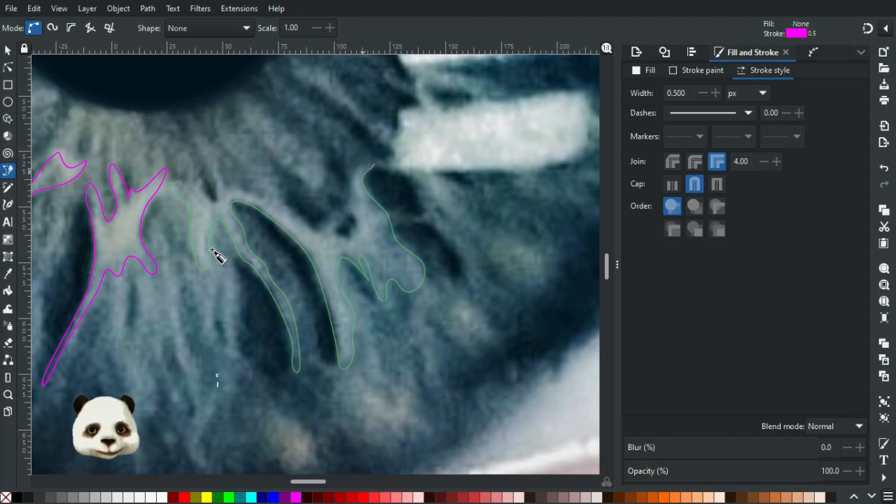
Trace the outline back along the branching fibre's upper edge and its small upward spikes, and close it at the starting node.
mouse_move(358, 169)
mouse_down()
mouse_move(342, 205)
mouse_move(309, 230)
mouse_move(279, 193)
mouse_move(250, 188)
mouse_move(269, 198)
mouse_move(232, 180)
mouse_up()
click(280, 180)
click(225, 187)
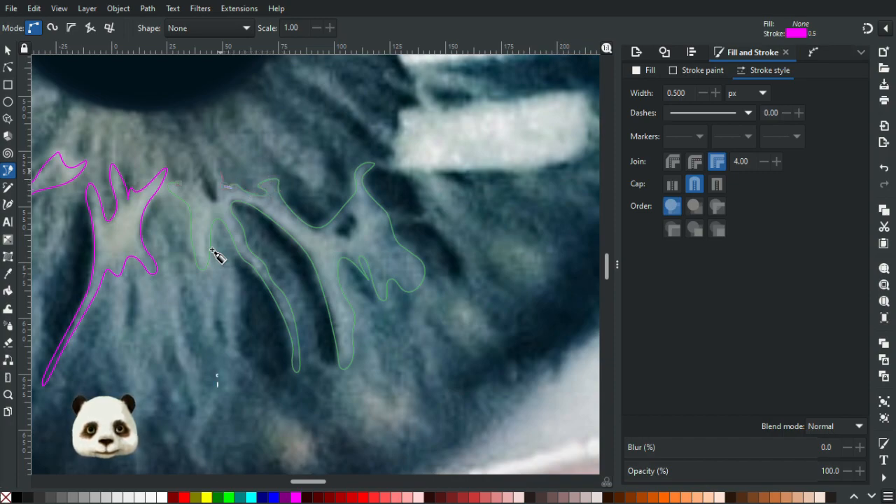
click(218, 162)
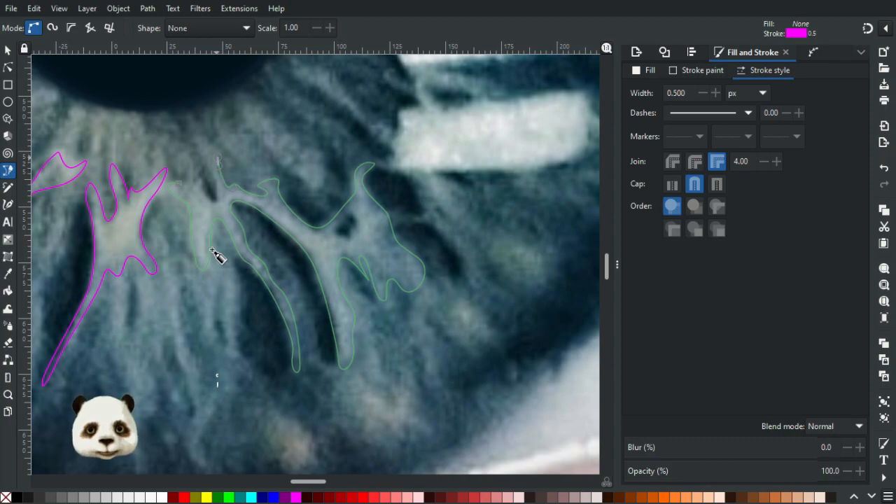
click(215, 205)
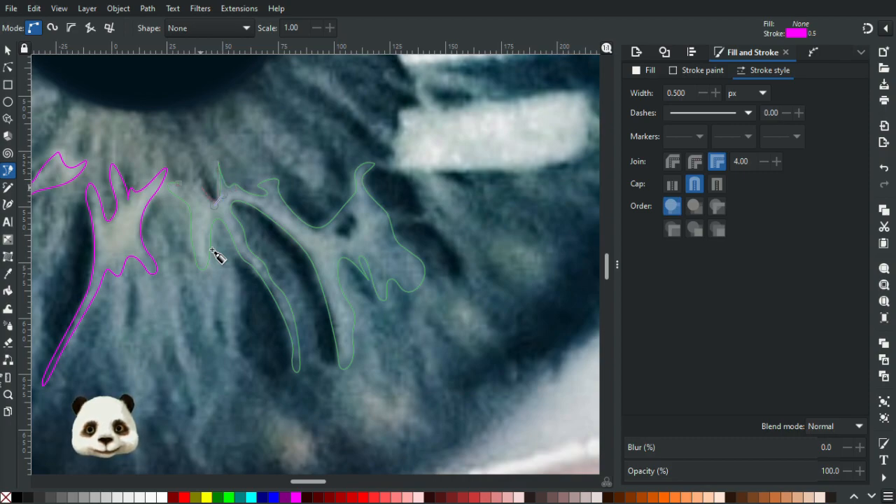
click(200, 179)
click(191, 170)
click(179, 182)
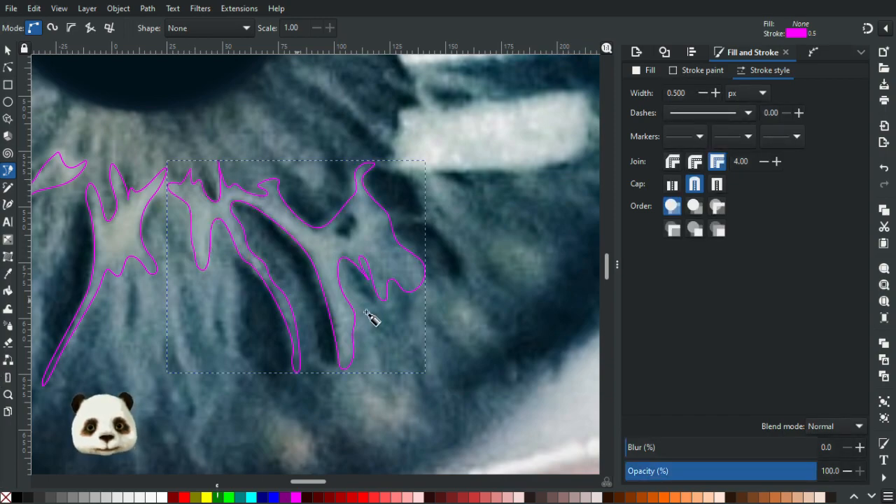
Reshape the thin lower tail of the neighbouring traced patch, adding a node on its left edge and moving its tip inward.
ctrl+scroll(367, 315, down, 5)
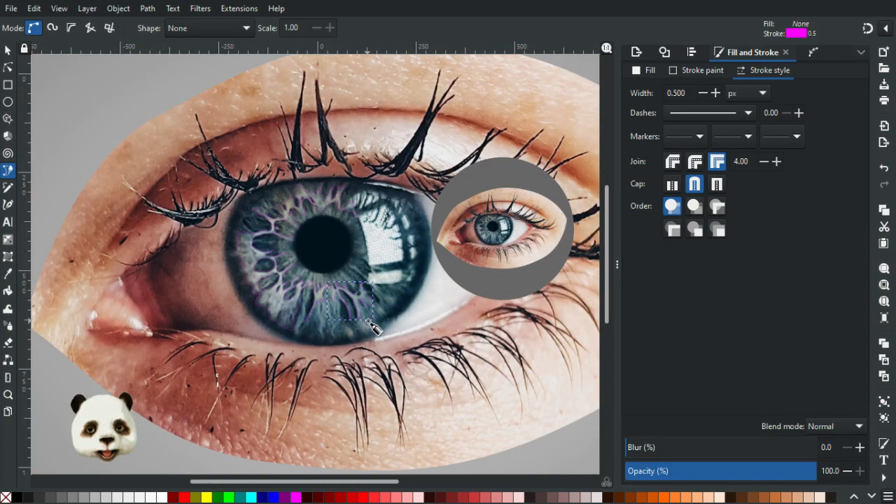
ctrl+scroll(366, 320, up, 5)
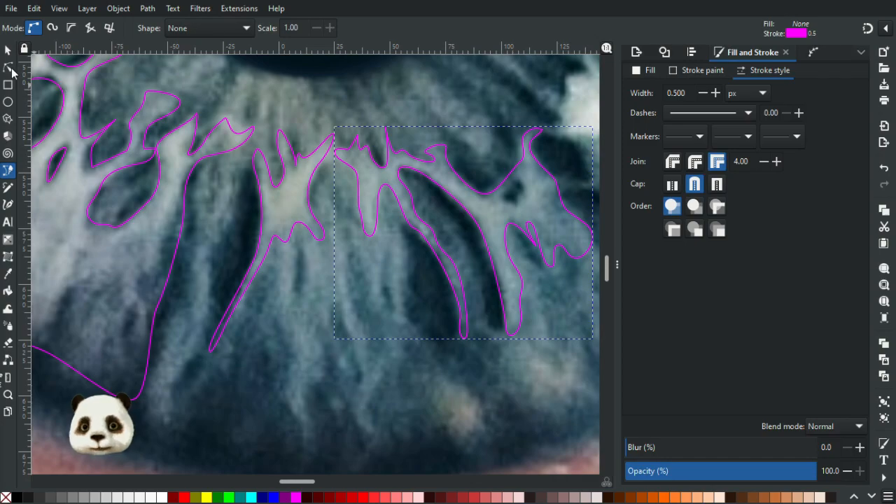
click(7, 67)
click(238, 300)
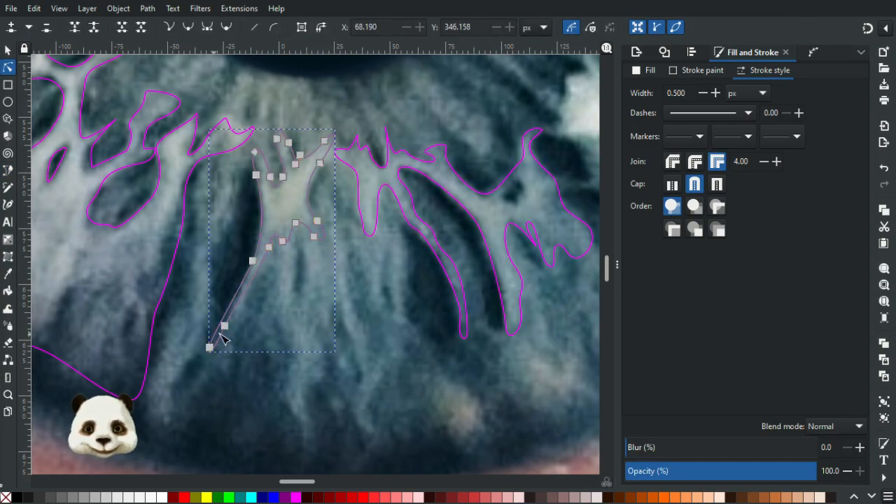
click(235, 321)
drag(235, 321, 217, 341)
double_click(236, 301)
drag(236, 301, 241, 294)
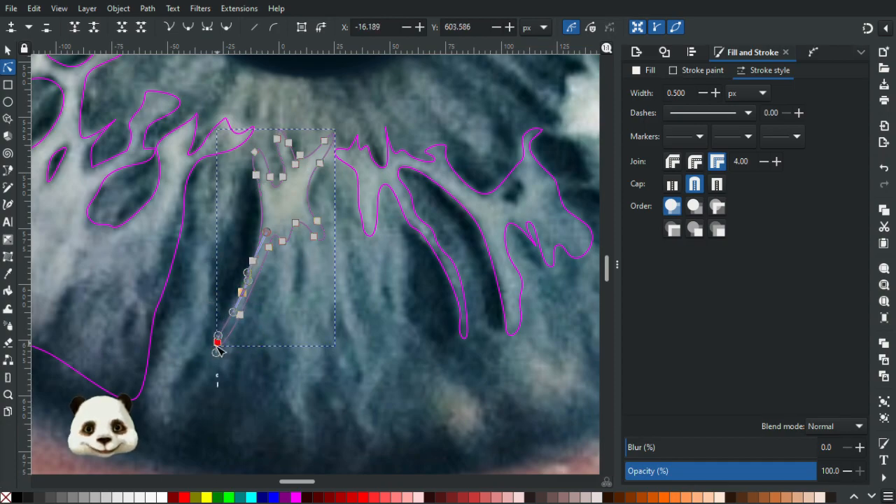
drag(217, 340, 225, 346)
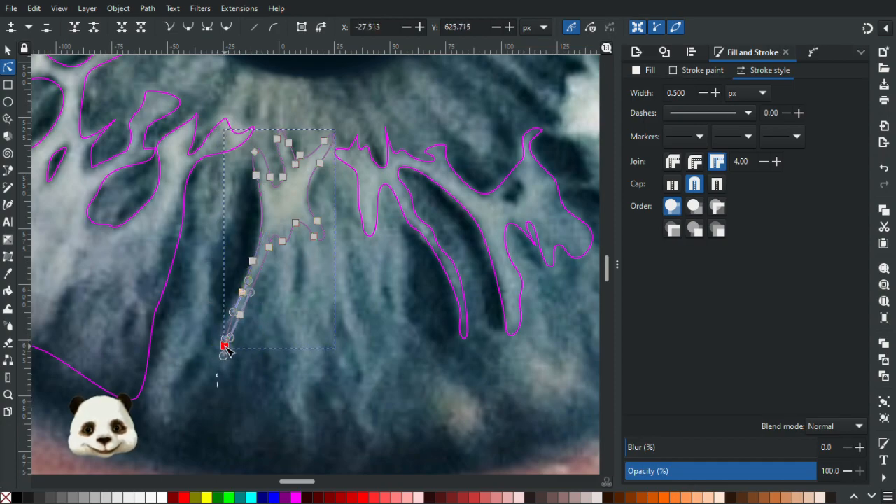
click(283, 356)
click(303, 355)
scroll(336, 364, down, 4)
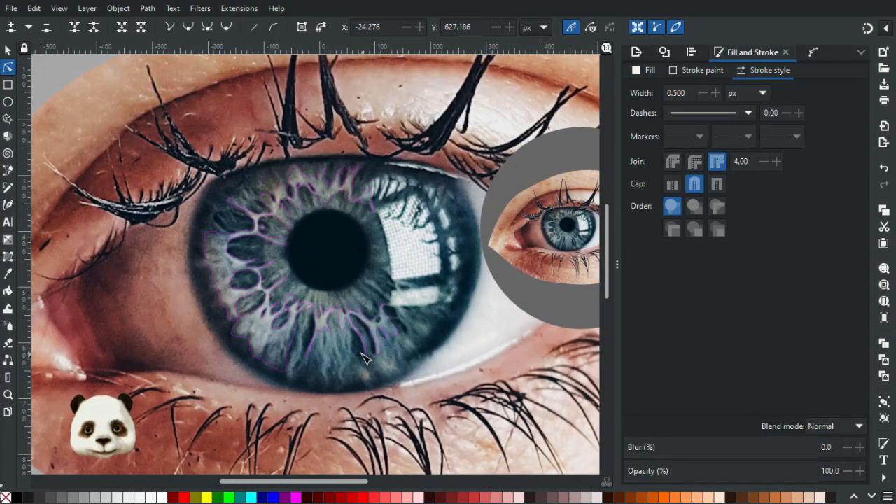
Widen the same tail by adding a node on its right edge and moving the nodes on both edges outward.
scroll(364, 358, up, 8)
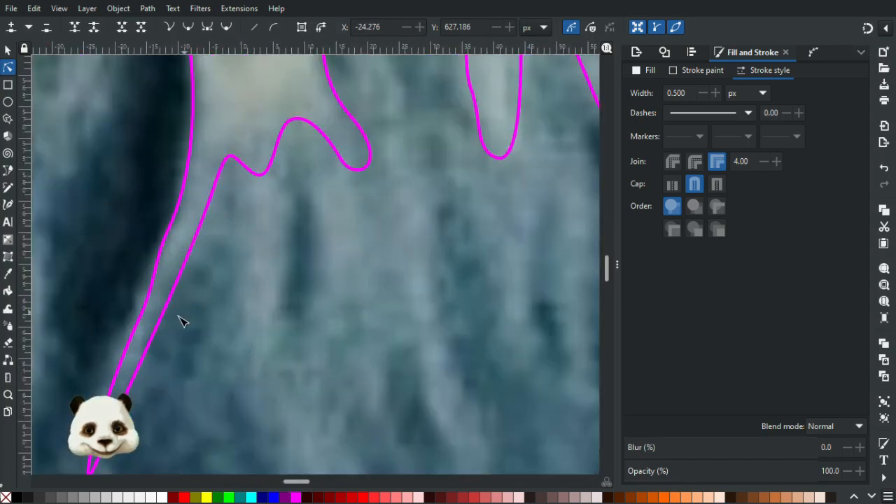
click(150, 285)
click(163, 314)
double_click(169, 301)
drag(171, 304, 179, 294)
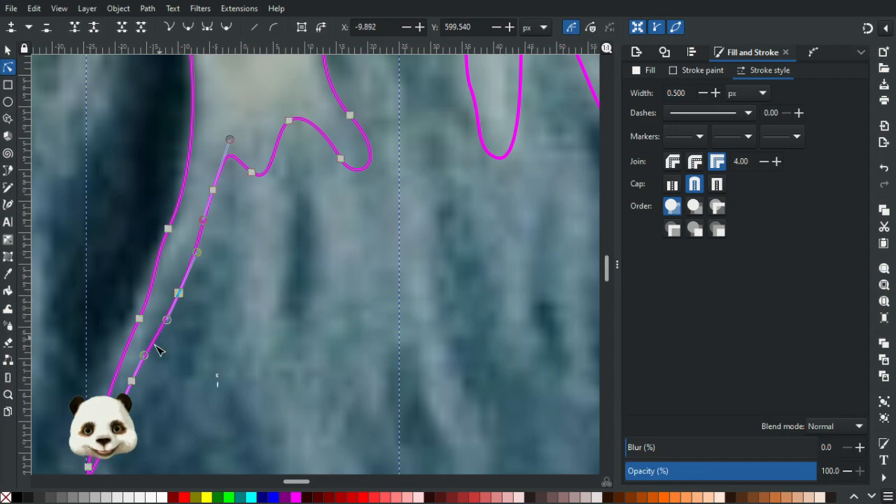
drag(144, 356, 152, 340)
drag(132, 381, 140, 367)
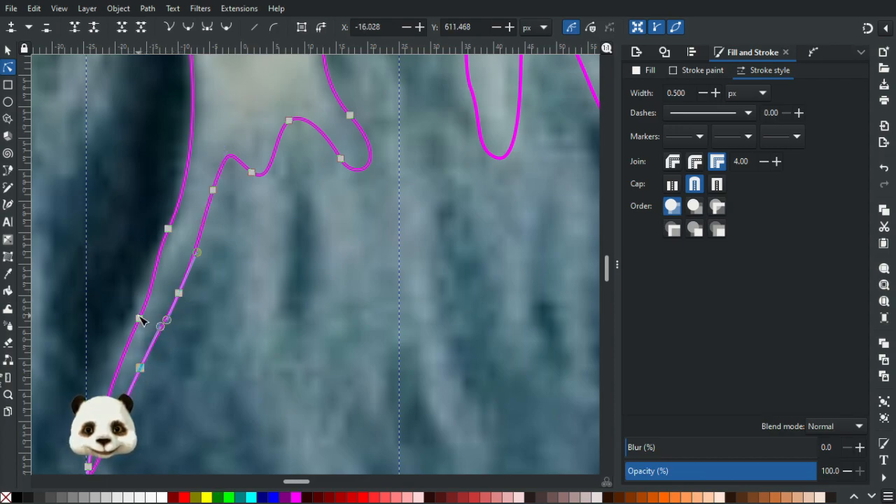
drag(139, 319, 131, 320)
click(220, 360)
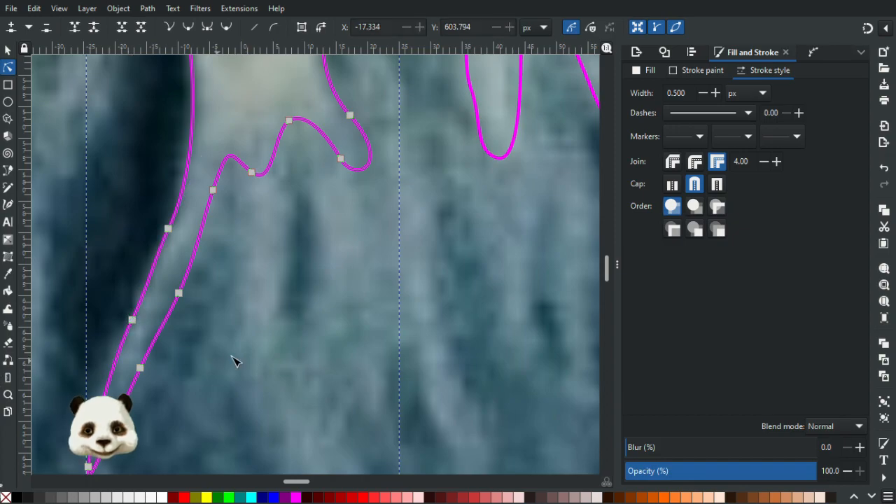
click(267, 353)
Trace a closed outline around the small dark cell inside the branching fibre, below the white reflection bar.
scroll(315, 356, down, 7)
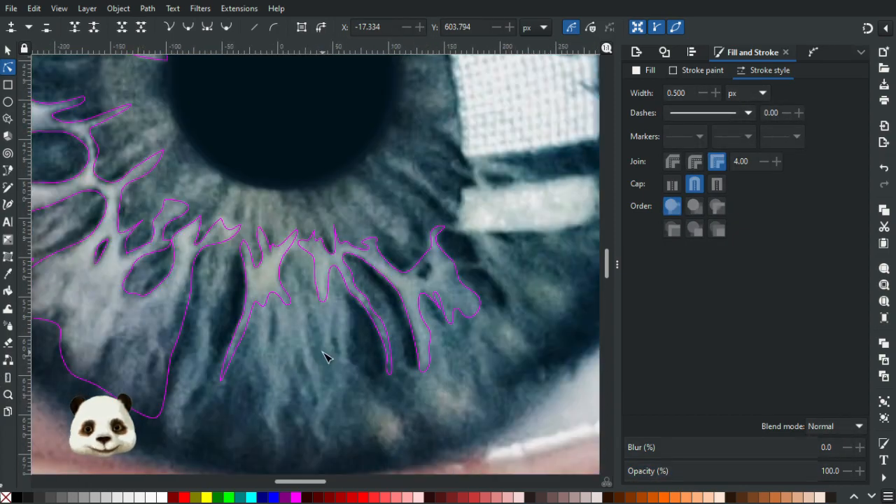
scroll(334, 358, up, 3)
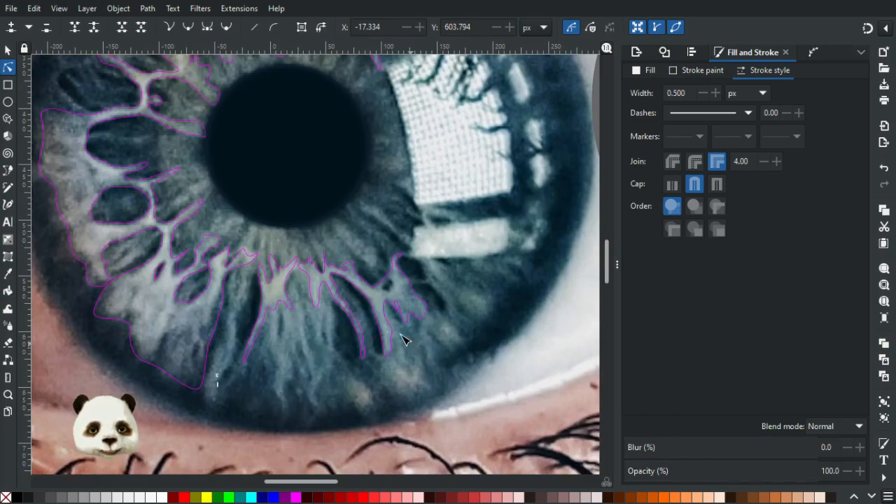
scroll(345, 319, up, 2)
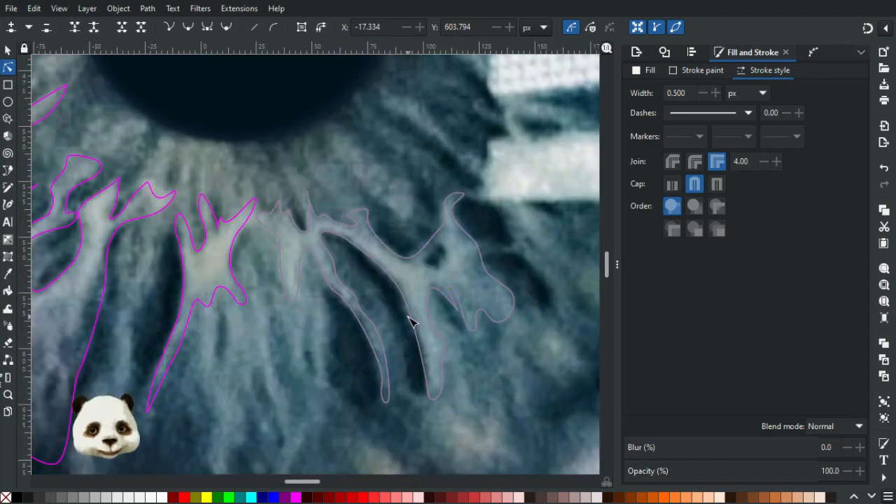
drag(392, 312, 191, 332)
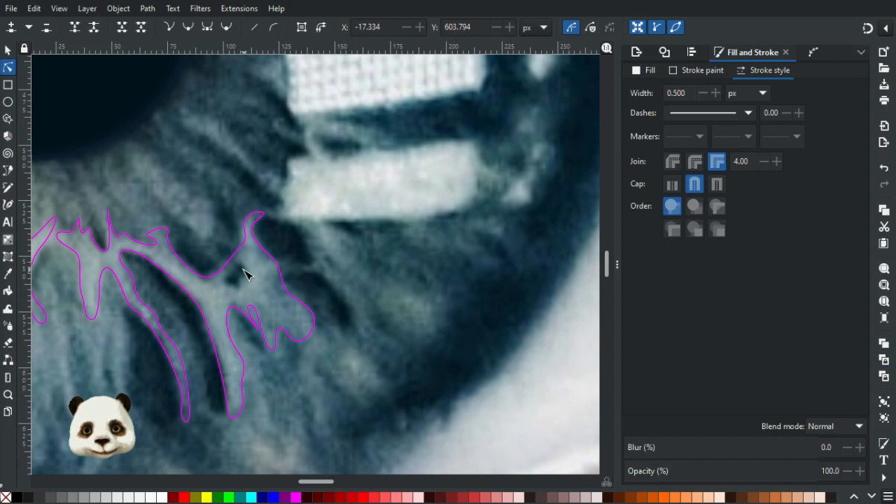
key(b)
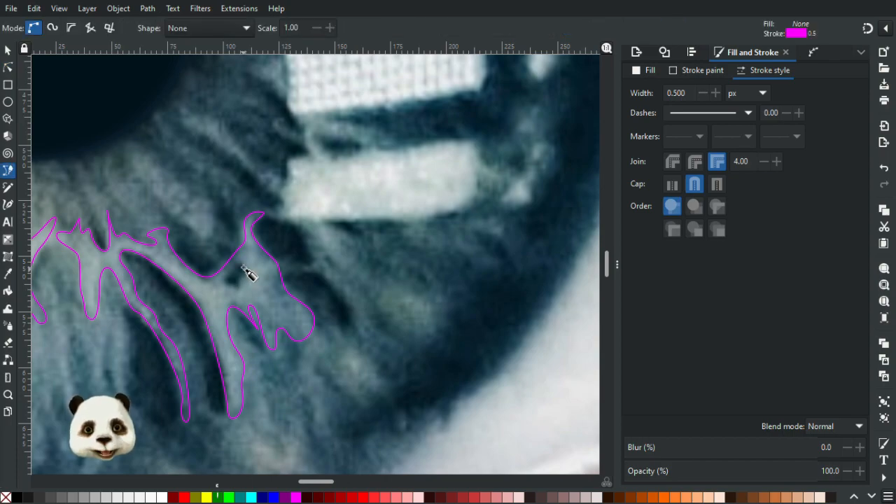
scroll(249, 273, up, 2)
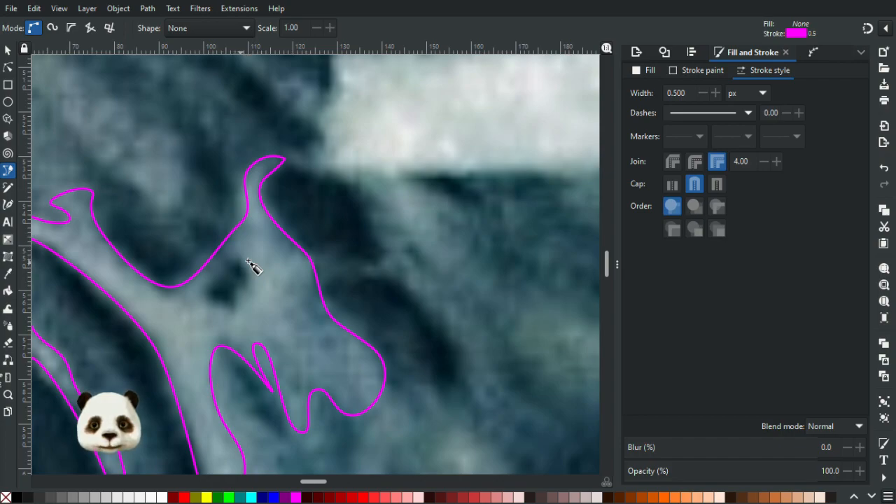
mouse_move(224, 280)
mouse_down()
mouse_move(209, 298)
mouse_move(238, 314)
mouse_move(246, 268)
mouse_up()
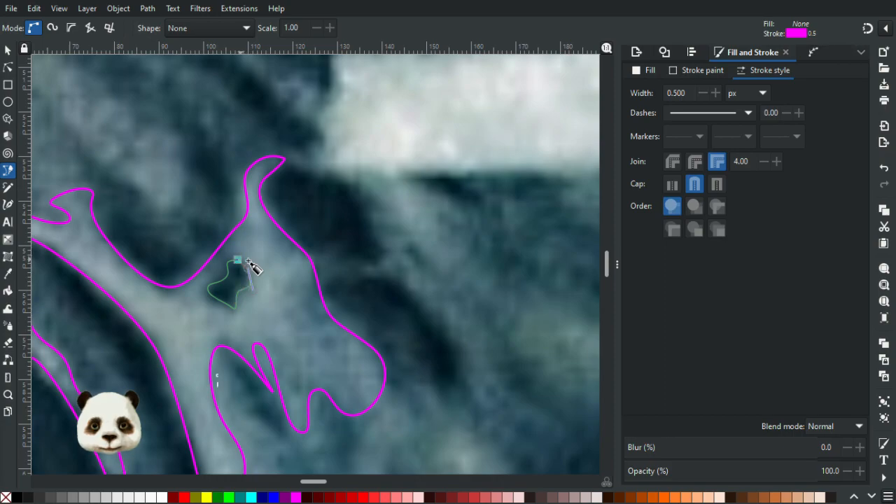
click(238, 261)
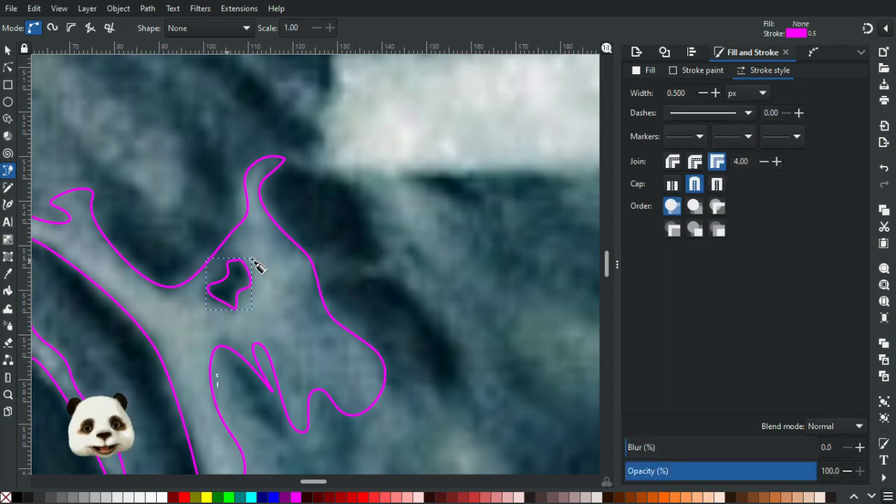
Adjust the top node of the small dark cell's outline to round its upper edge.
click(8, 67)
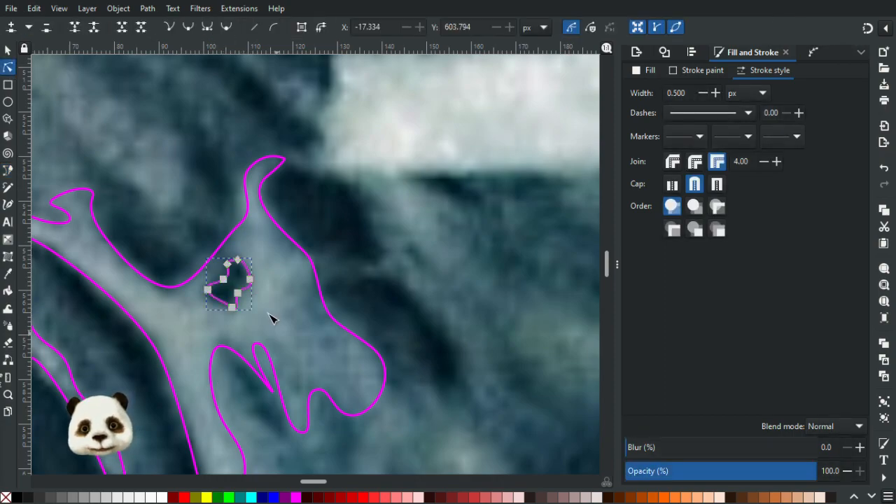
scroll(280, 330, up, 2)
click(209, 191)
drag(210, 191, 216, 191)
ctrl+click(201, 190)
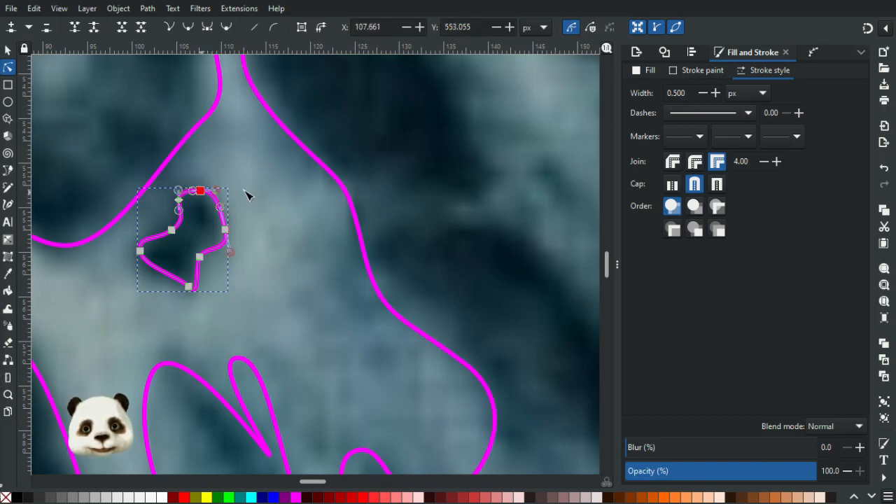
click(246, 189)
click(250, 191)
Examine the traced iris outlines against the whole eye composition and up close around the lower iris.
scroll(285, 203, down, 7)
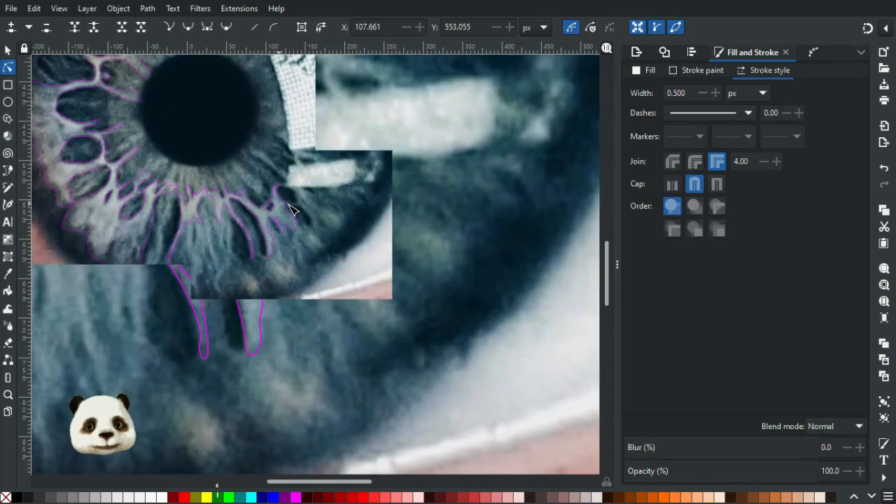
scroll(365, 234, down, 3)
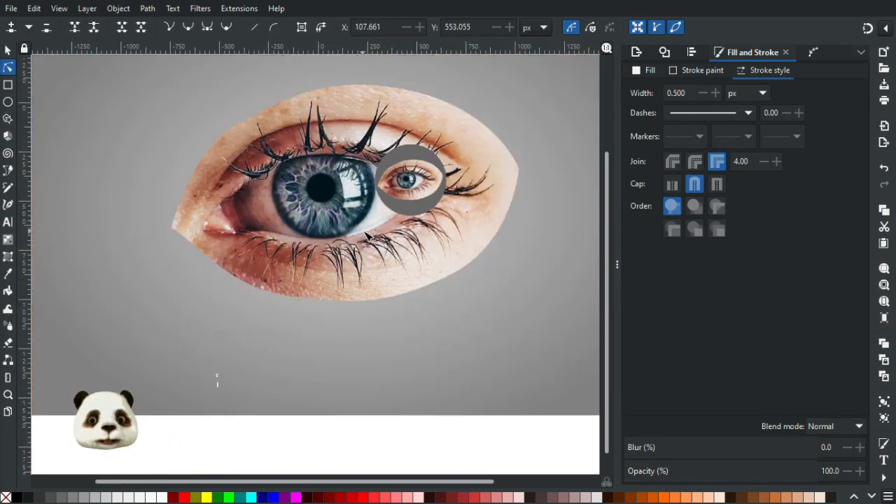
scroll(363, 231, up, 1)
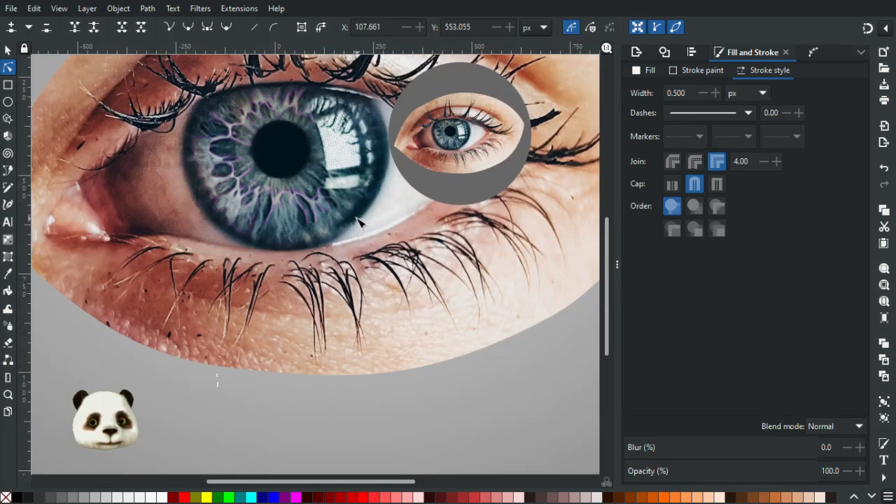
scroll(356, 220, up, 2)
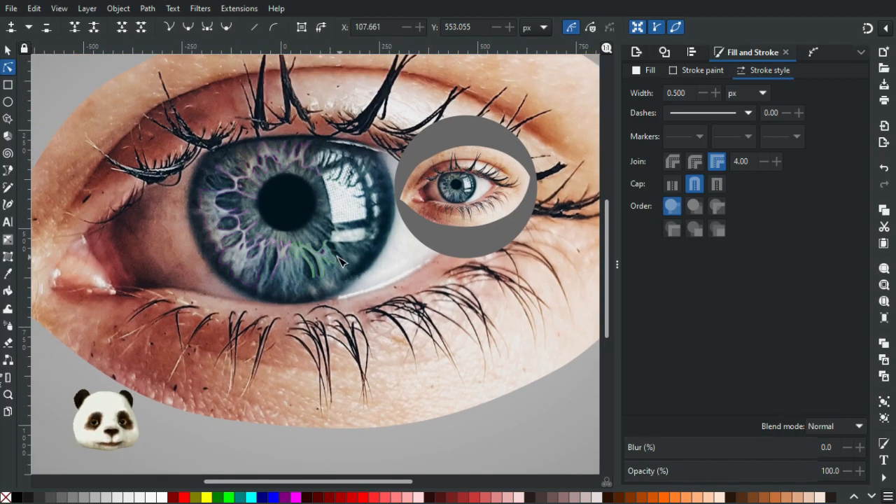
scroll(343, 266, up, 3)
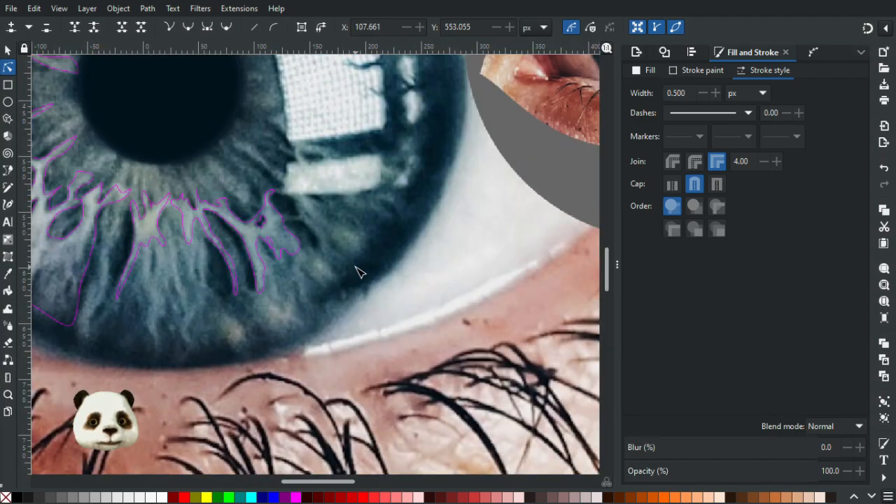
scroll(353, 268, down, 4)
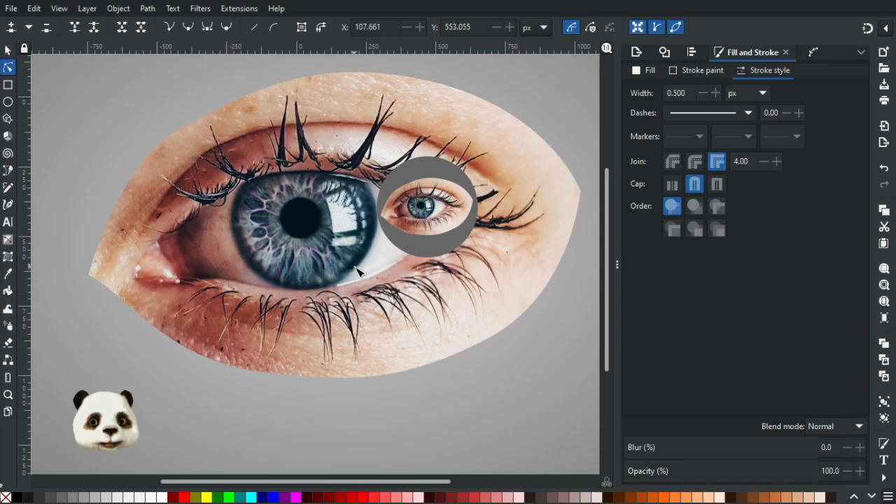
scroll(358, 271, up, 3)
scroll(306, 236, up, 3)
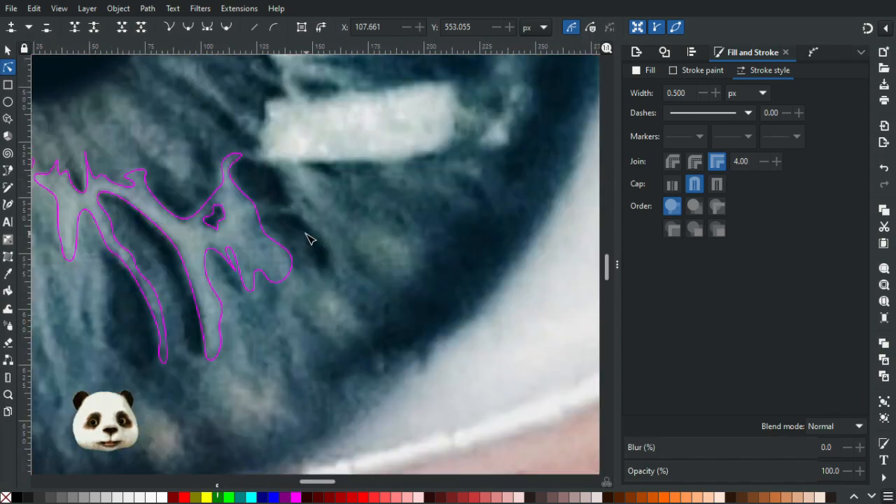
scroll(310, 239, down, 5)
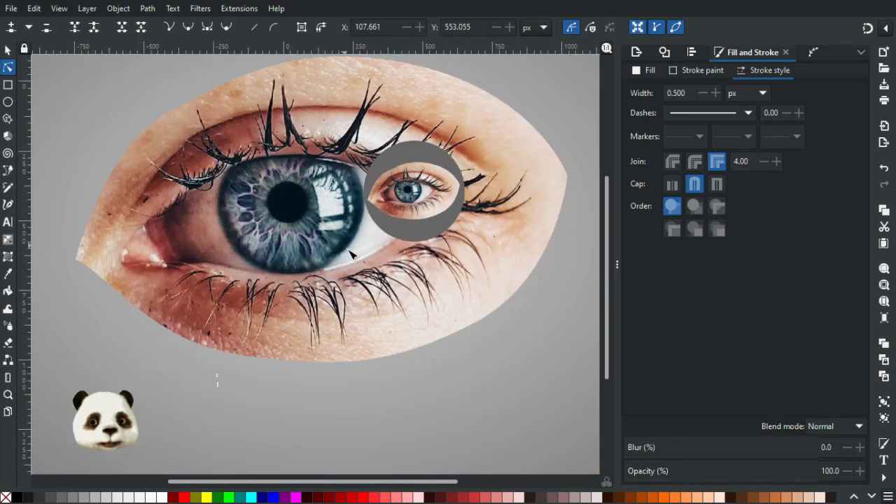
scroll(347, 252, up, 1)
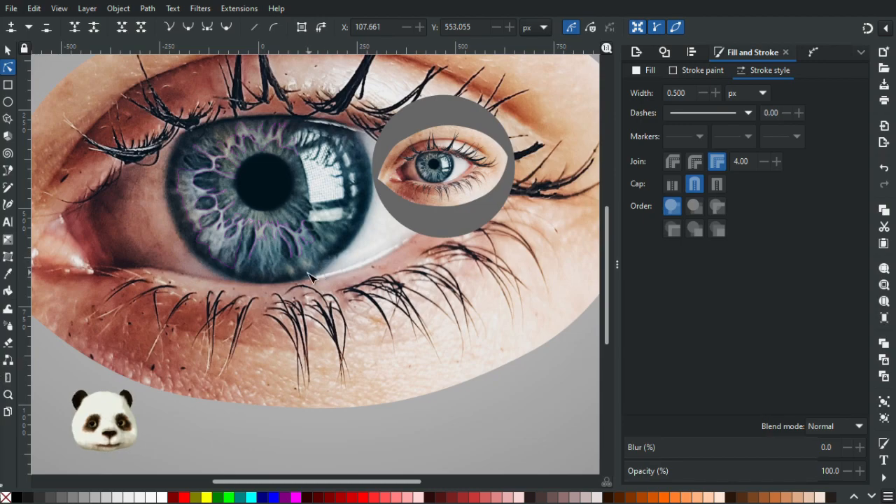
scroll(312, 274, down, 3)
scroll(294, 273, up, 1)
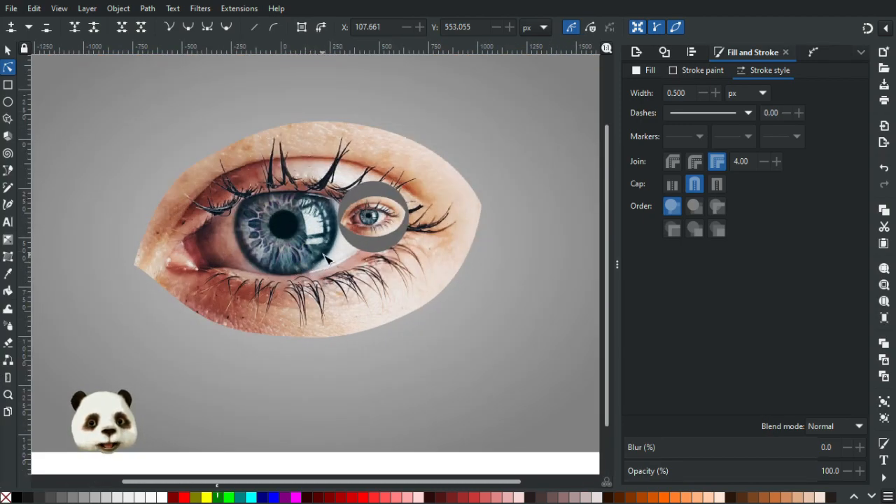
scroll(329, 258, up, 5)
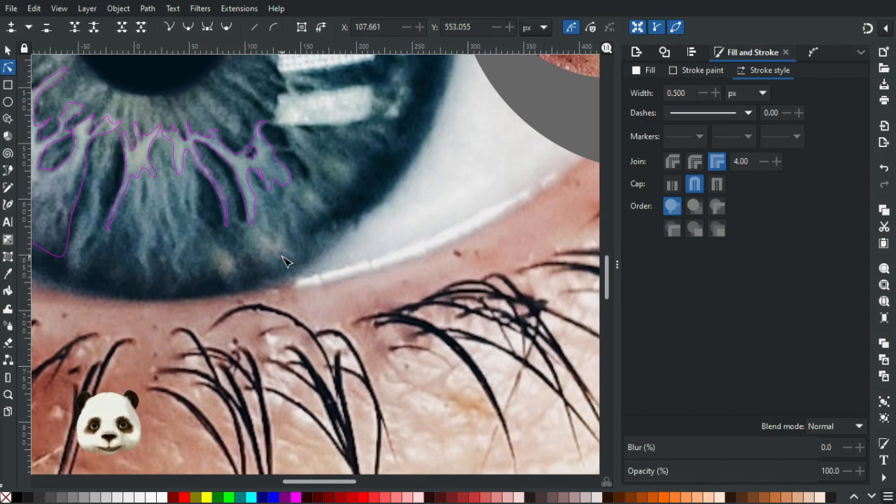
Trace a closed outline around the small light spot near the iris's lower edge, below the branching fibre's tails.
key(p)
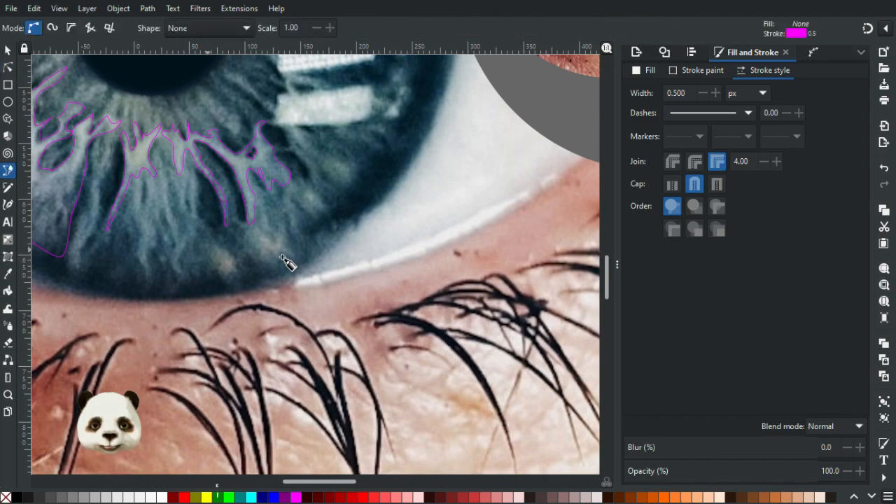
mouse_move(222, 276)
mouse_down()
mouse_move(232, 283)
mouse_move(230, 255)
mouse_up()
key(Return)
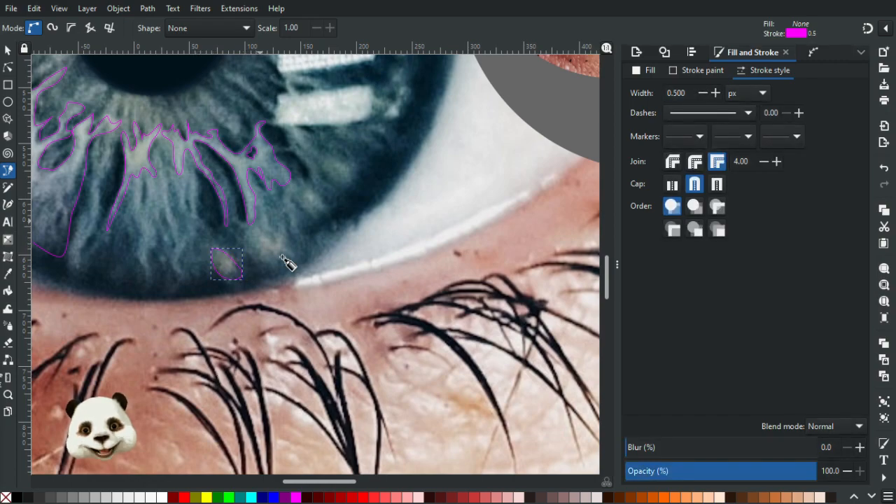
Trace a closed outline with a pointed upper spike around the larger light patch just below the branching fibre's end.
click(257, 225)
mouse_move(252, 251)
mouse_down()
mouse_move(274, 271)
mouse_move(278, 213)
mouse_up()
key(BackSpace)
click(282, 257)
click(273, 241)
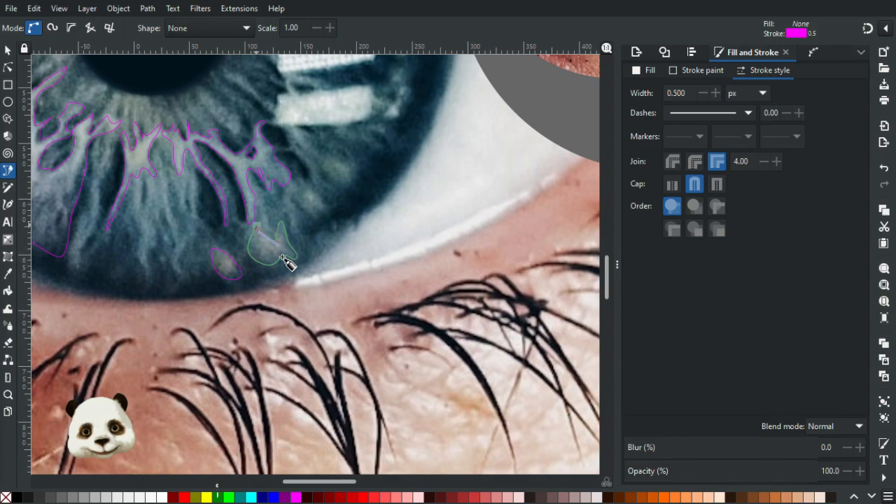
click(257, 226)
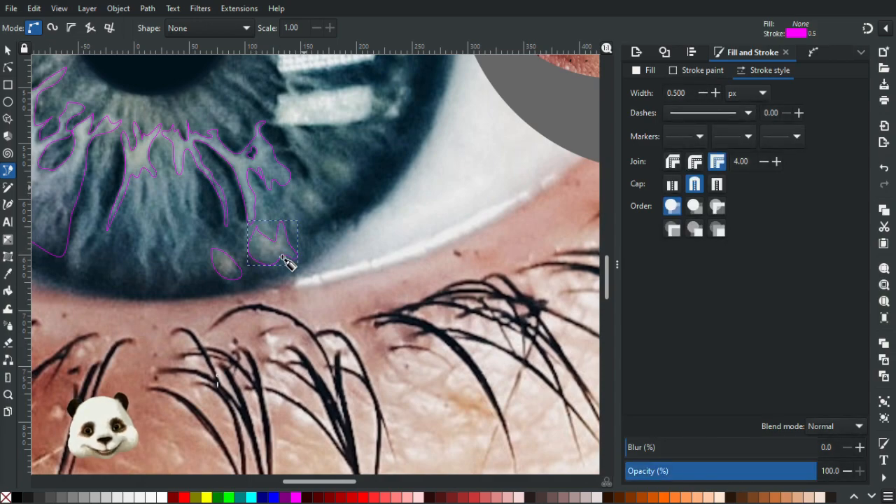
Trace closed outlines around the two small light spots between the branching fibre and the iris's lower-right edge.
click(304, 188)
mouse_move(306, 211)
mouse_down()
mouse_move(326, 212)
mouse_move(314, 192)
mouse_up()
click(304, 189)
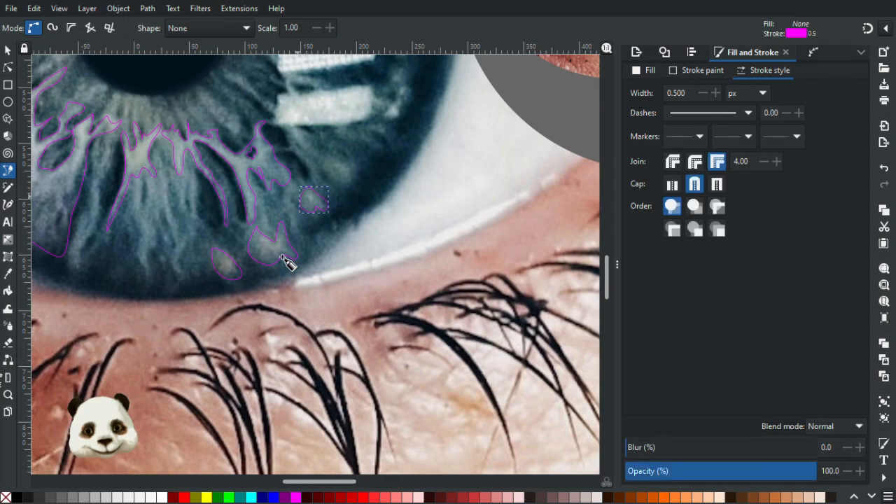
click(325, 162)
mouse_move(336, 183)
mouse_down()
mouse_move(344, 184)
mouse_move(352, 165)
mouse_move(306, 165)
mouse_up()
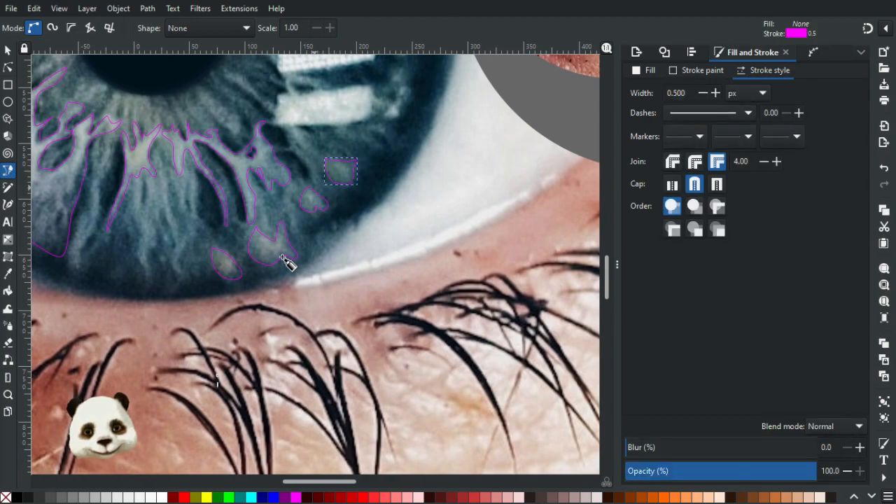
Round the upper-left corner of the outermost light spot's outline by adjusting its corner node handle.
scroll(341, 243, up, 2)
drag(433, 106, 316, 299)
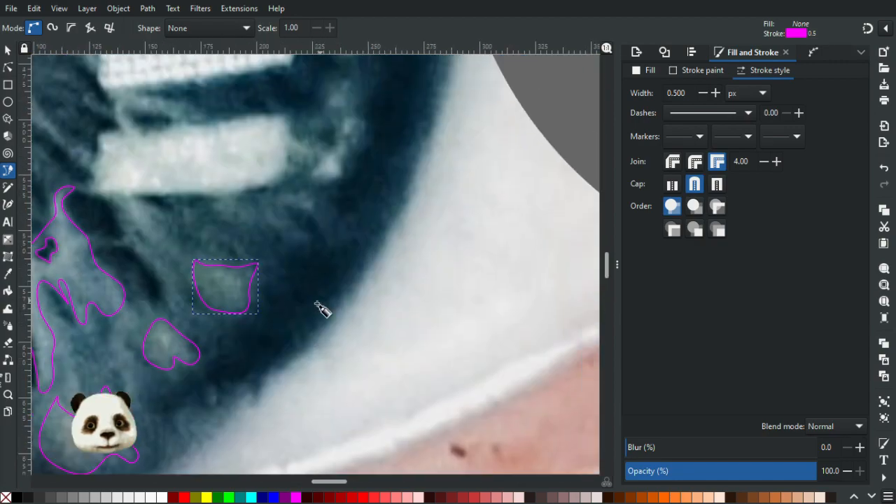
click(7, 67)
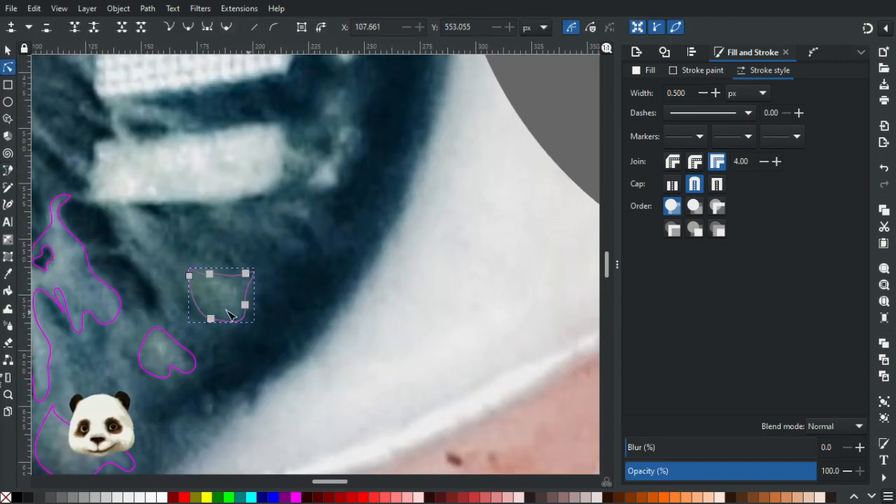
scroll(204, 276, up, 4)
click(158, 261)
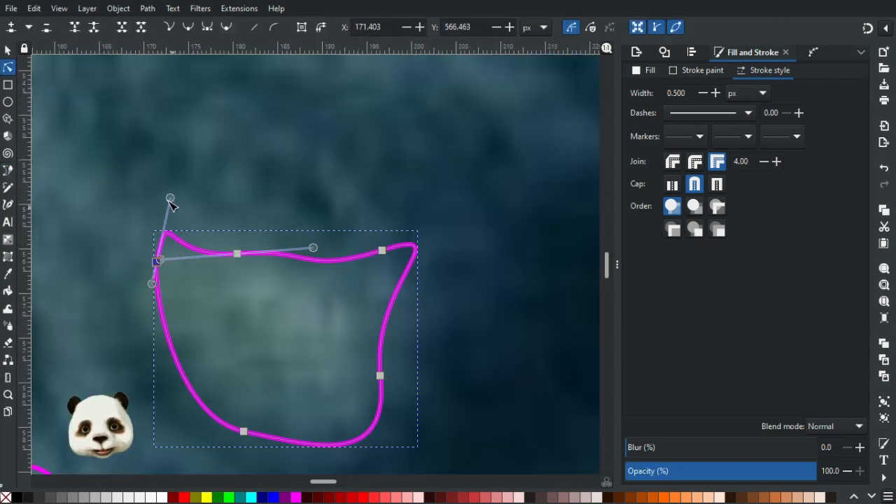
drag(170, 199, 142, 223)
click(254, 199)
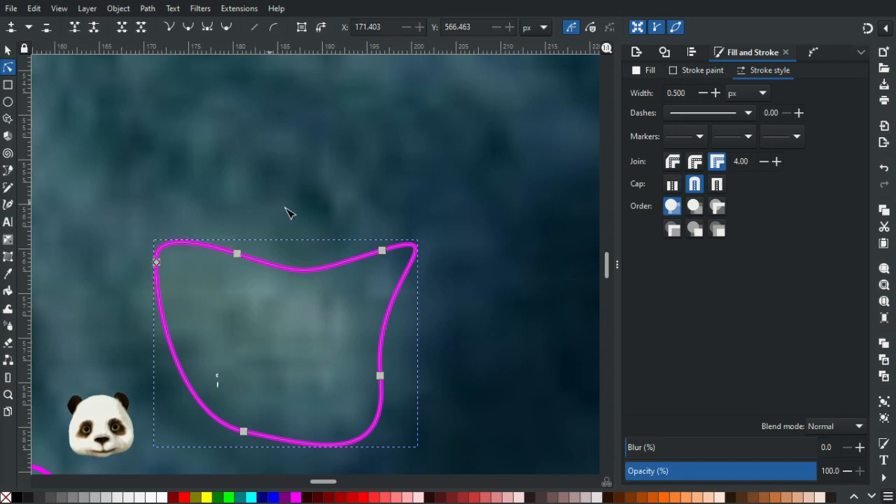
Smooth the upper-left tip of the larger light patch's outline by repositioning both handles of its corner node.
scroll(287, 210, down, 8)
scroll(289, 266, up, 6)
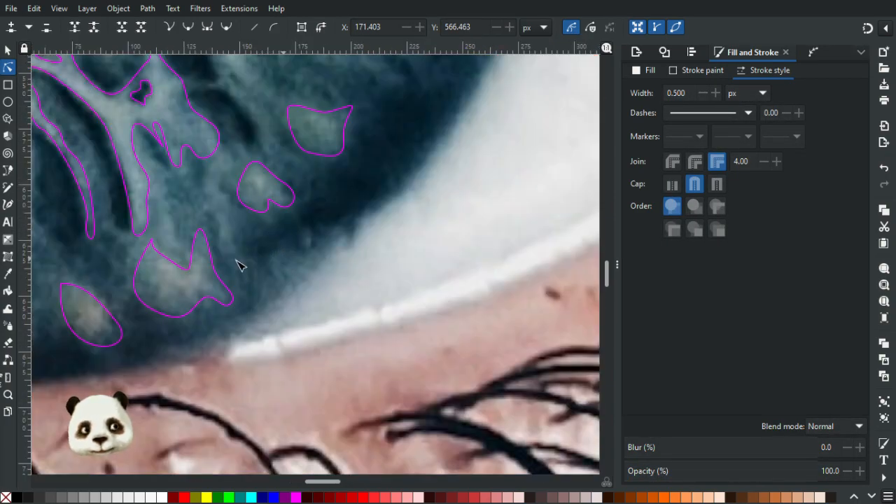
scroll(109, 277, up, 3)
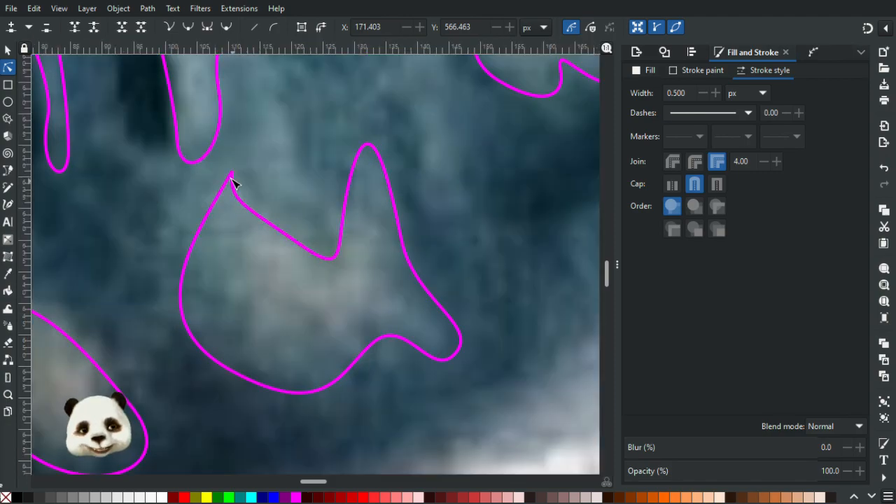
click(233, 175)
click(232, 172)
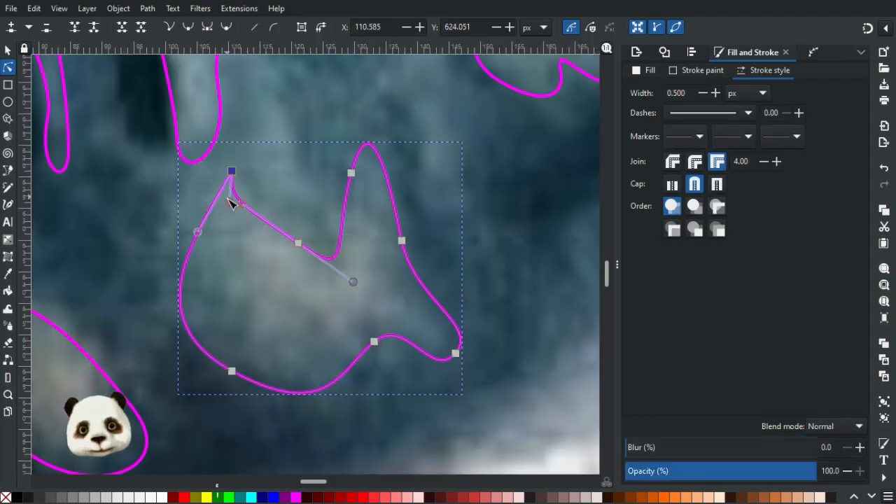
drag(198, 232, 176, 171)
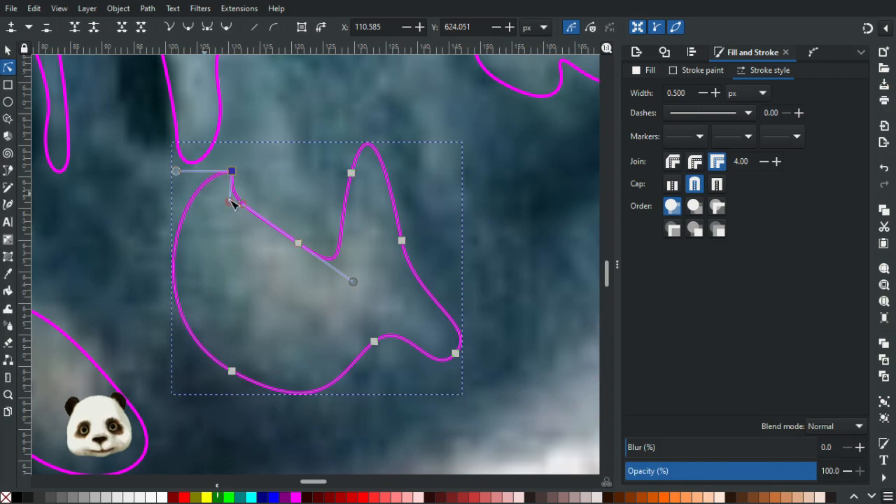
drag(233, 205, 248, 172)
click(311, 168)
Move the top node of the lowest light spot's outline slightly up and right to fit the spot more closely.
scroll(320, 190, up, 5)
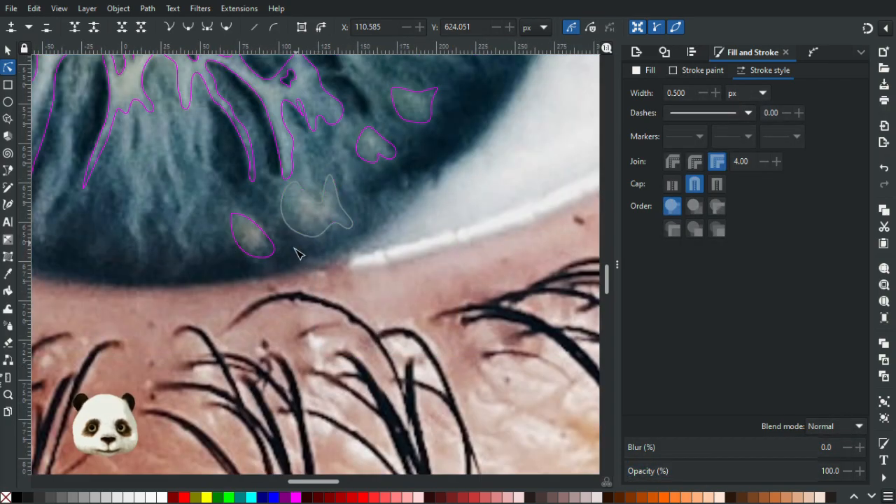
scroll(224, 226, up, 3)
click(250, 199)
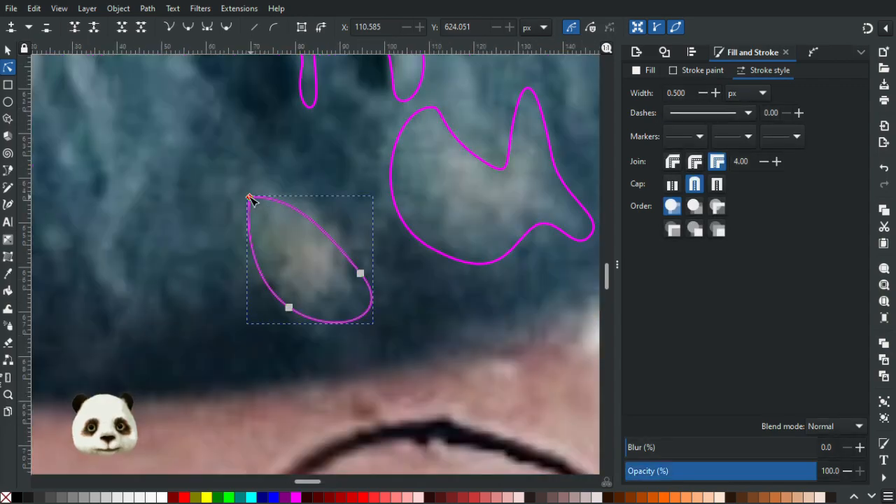
drag(250, 198, 265, 192)
click(344, 161)
click(343, 160)
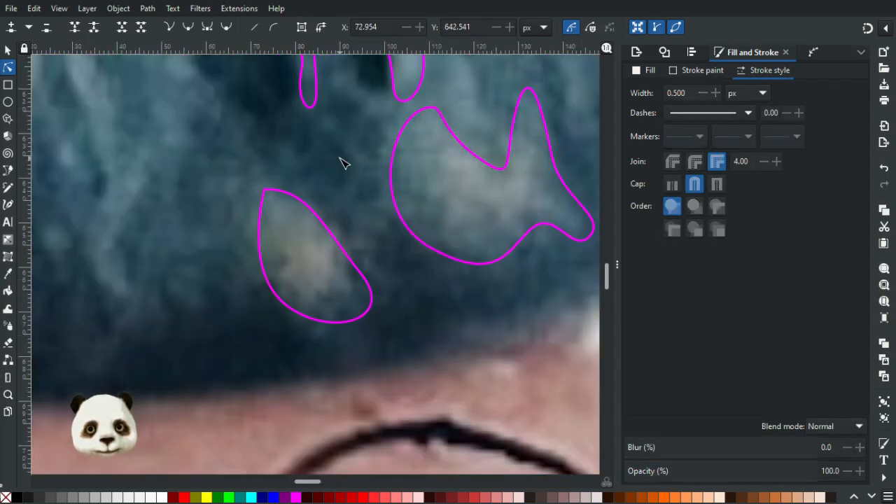
Examine the traced iris outlines against the whole eye composition and up close around the lower fibres.
scroll(357, 176, down, 4)
scroll(358, 175, down, 5)
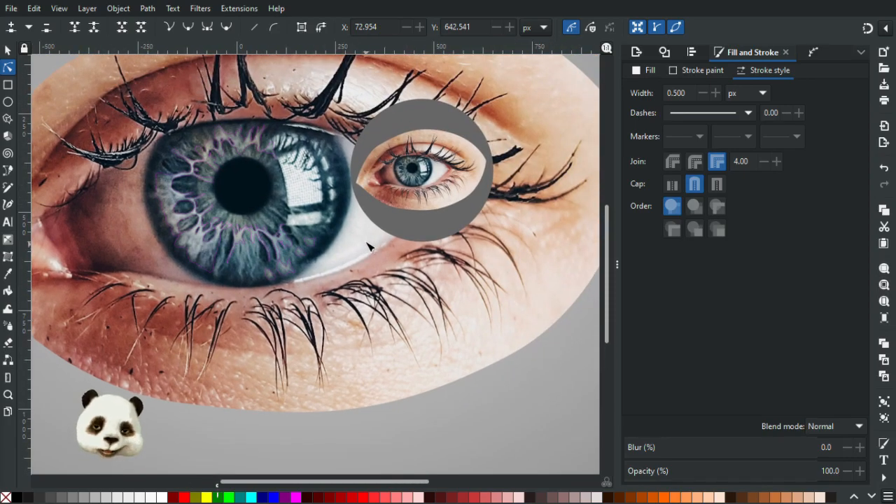
scroll(329, 243, up, 2)
scroll(287, 248, down, 2)
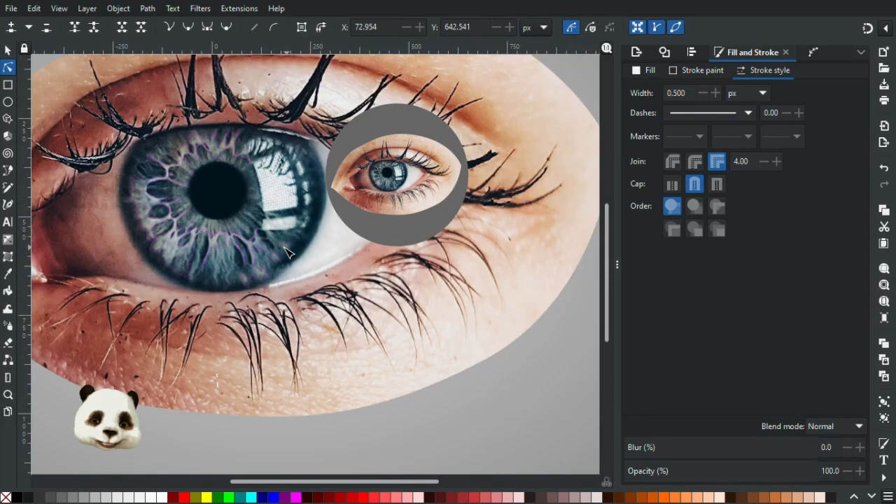
scroll(287, 254, down, 1)
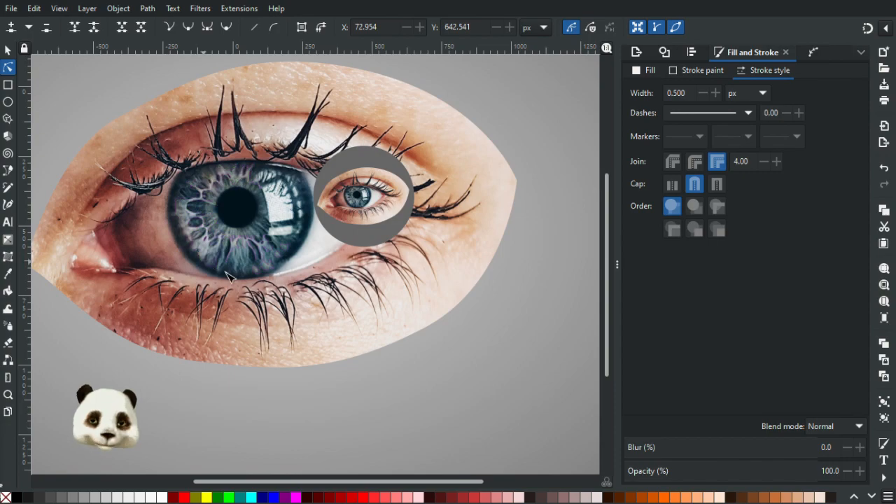
scroll(230, 261, down, 1)
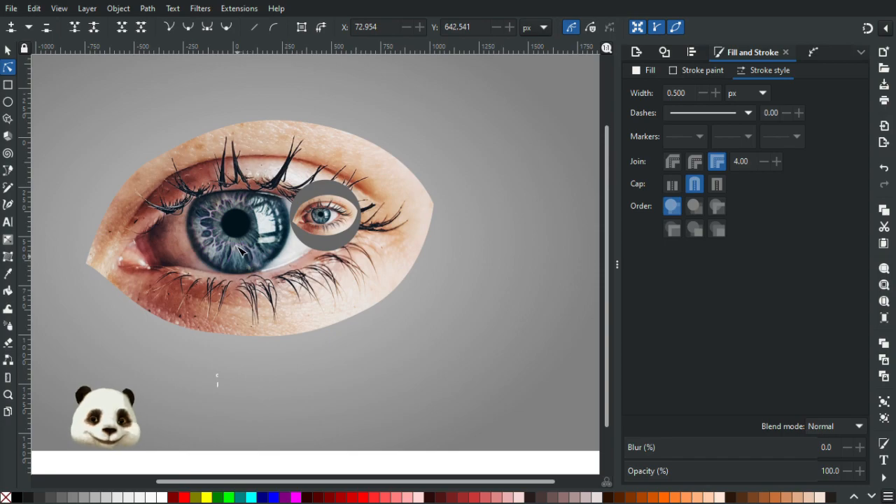
scroll(239, 245, up, 5)
scroll(208, 285, up, 1)
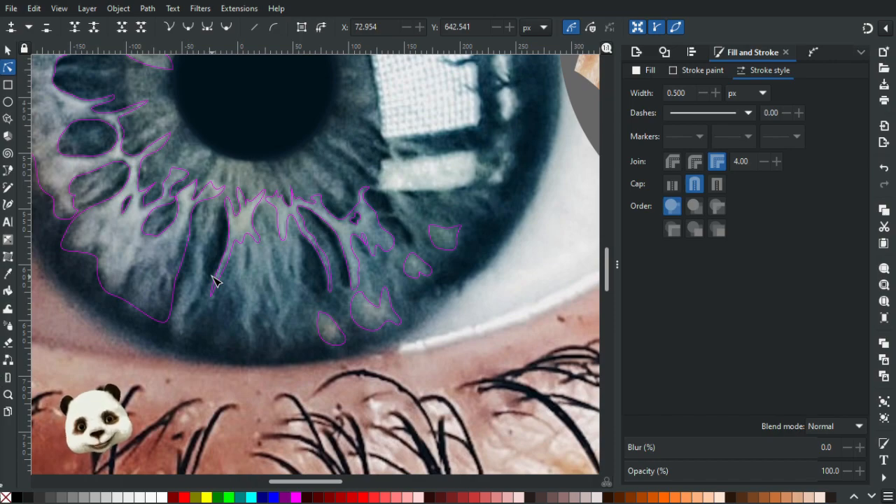
scroll(205, 268, down, 2)
scroll(206, 268, up, 2)
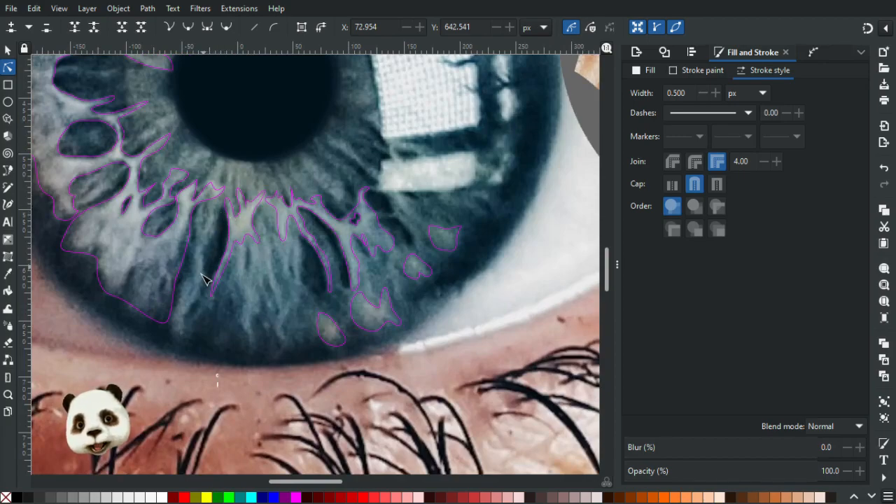
scroll(246, 260, down, 4)
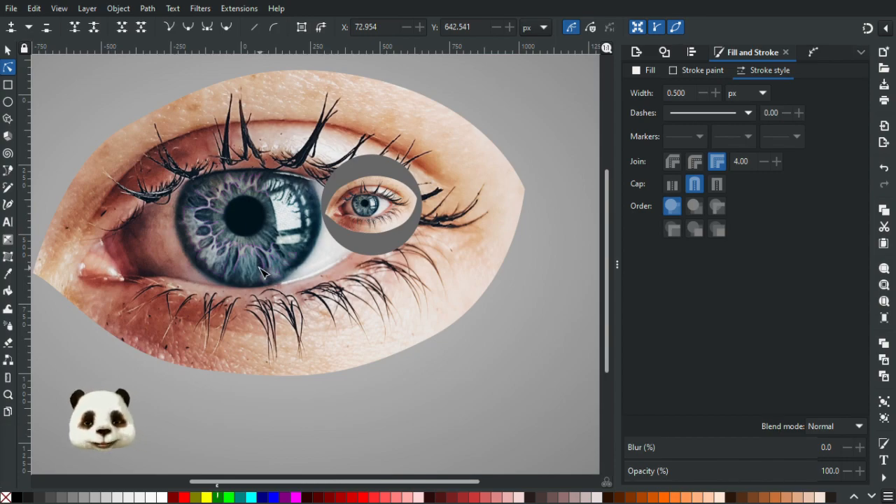
scroll(238, 269, up, 5)
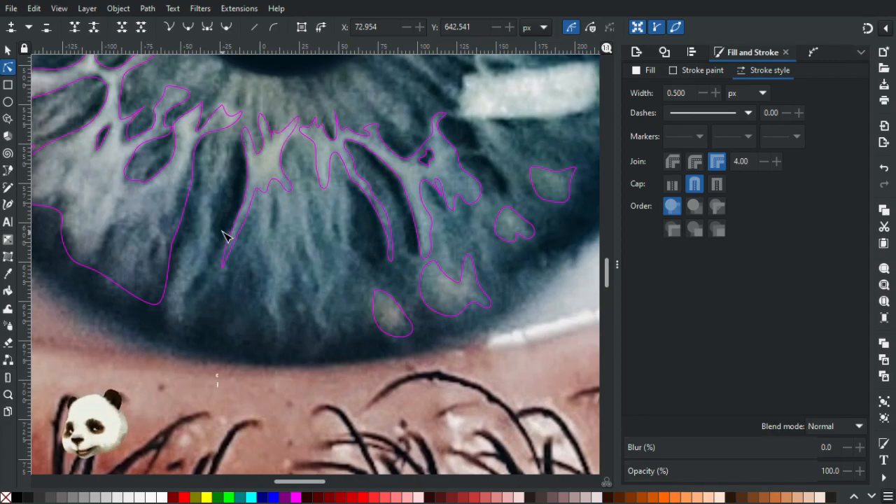
Trace a closed outline around the long light fibre between the large left fibre area and the central branching fibre.
key(b)
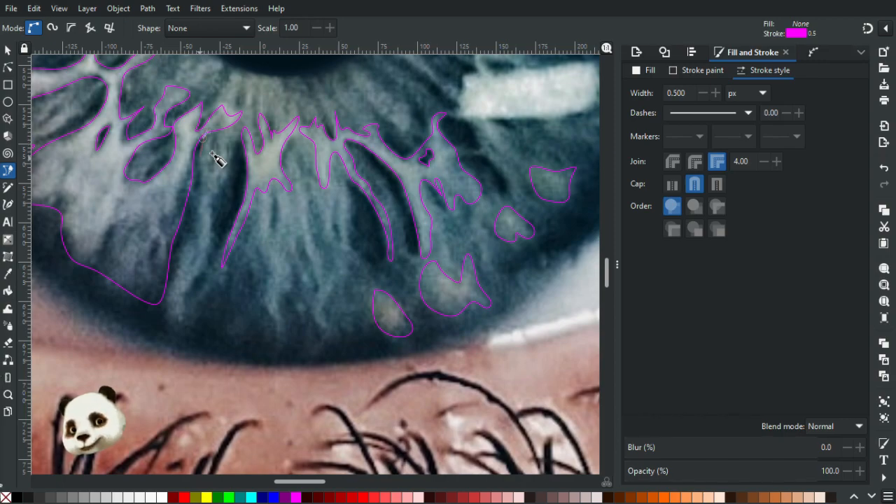
drag(195, 215, 209, 267)
drag(217, 198, 222, 186)
drag(230, 143, 200, 145)
scroll(213, 155, down, 4)
scroll(329, 109, up, 3)
drag(124, 247, 235, 174)
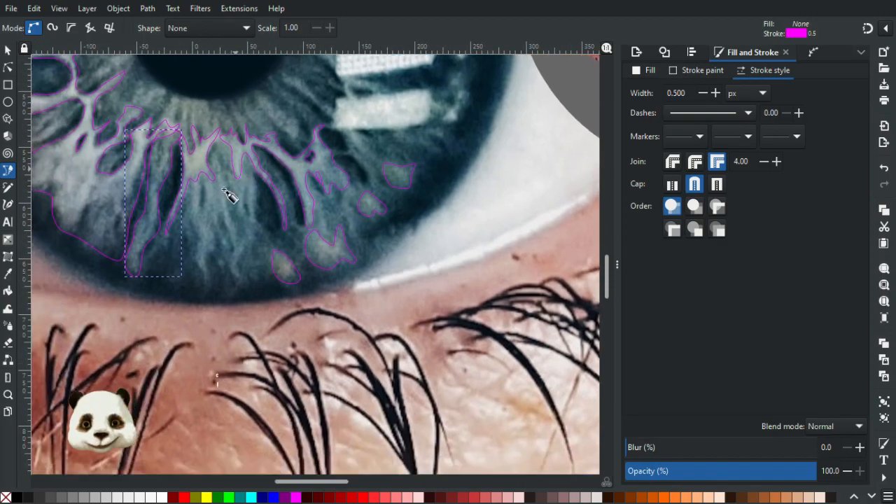
Start an outline around the lower central fibre bundle, tracing its left edge and two pointed tails towards the iris rim.
scroll(211, 214, up, 1)
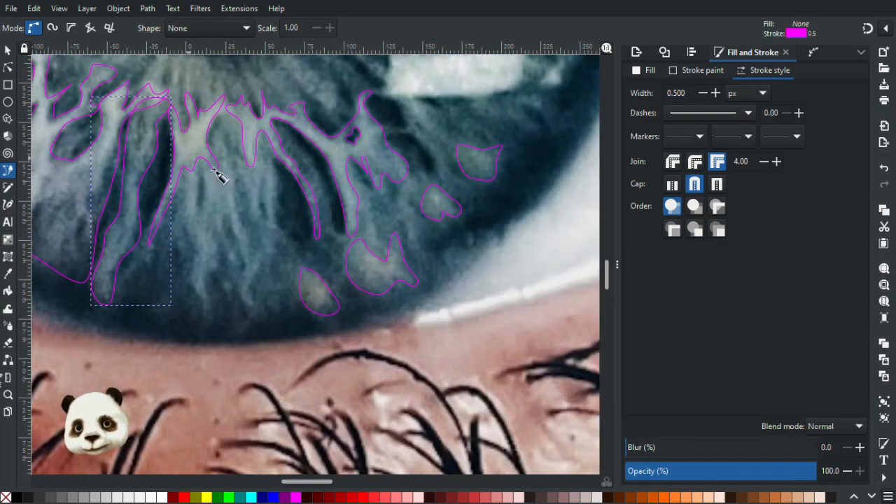
key(Escape)
drag(178, 209, 192, 288)
mouse_move(205, 324)
mouse_down()
mouse_move(203, 332)
mouse_move(212, 294)
mouse_move(203, 282)
mouse_move(218, 254)
mouse_move(208, 221)
mouse_up()
key(ctrl+z)
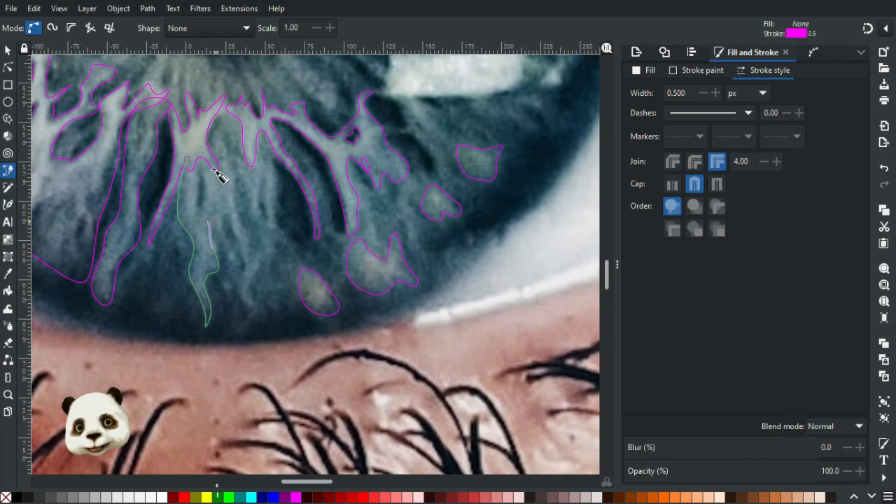
mouse_move(215, 218)
mouse_down()
mouse_move(219, 237)
mouse_move(227, 212)
mouse_move(240, 246)
mouse_move(242, 308)
mouse_move(259, 316)
mouse_up()
drag(265, 269, 276, 250)
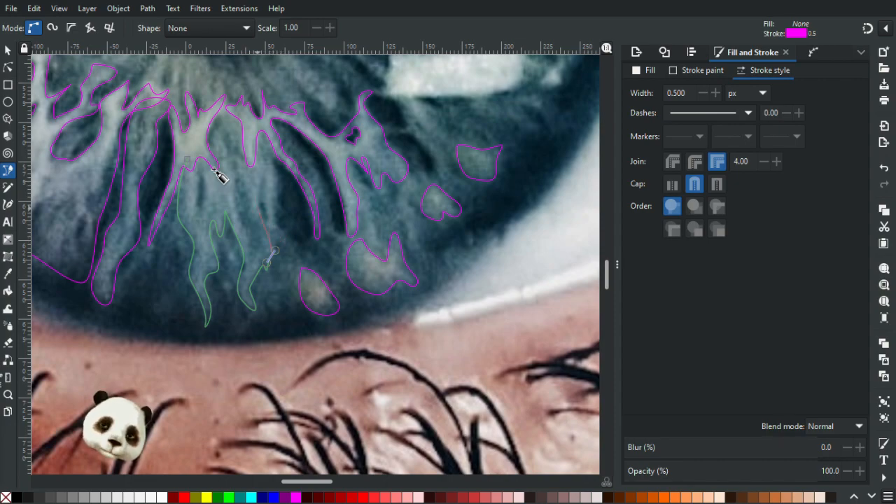
Finish the lower central fibre bundle's outline, tracing its right edge upward and closing it across the top at the starting node.
scroll(220, 176, down, 5)
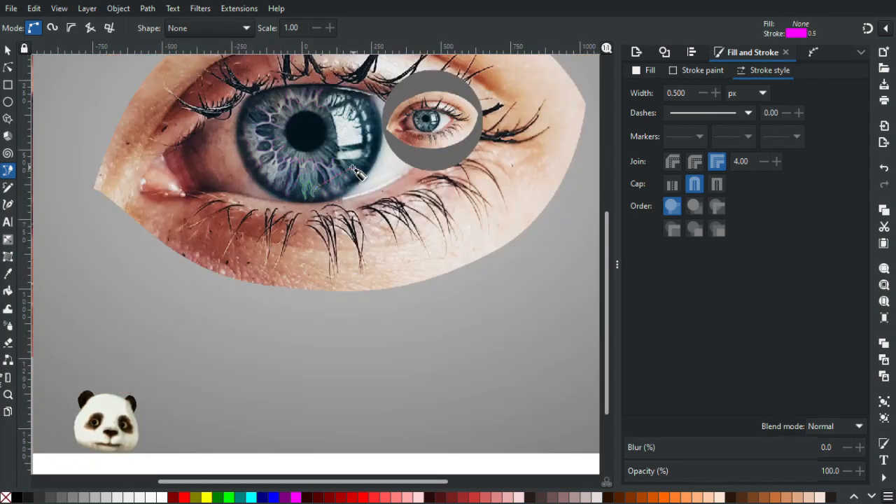
scroll(336, 175, down, 1)
scroll(281, 181, up, 5)
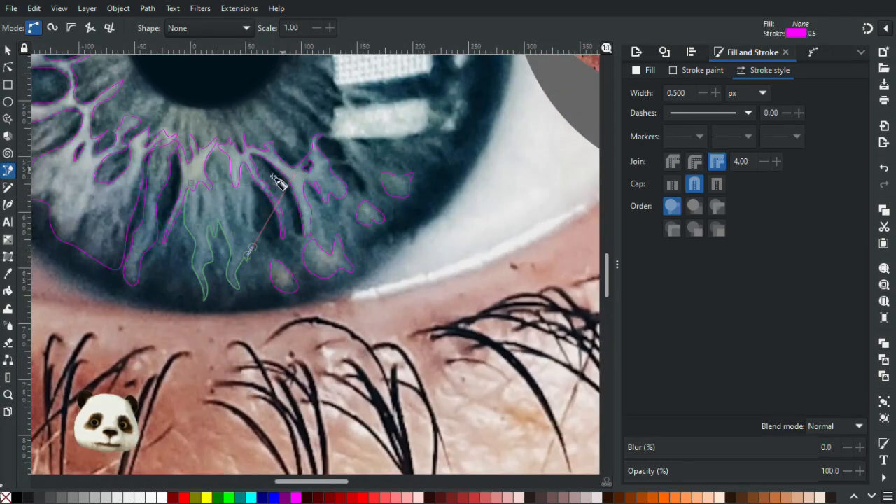
scroll(279, 182, up, 1)
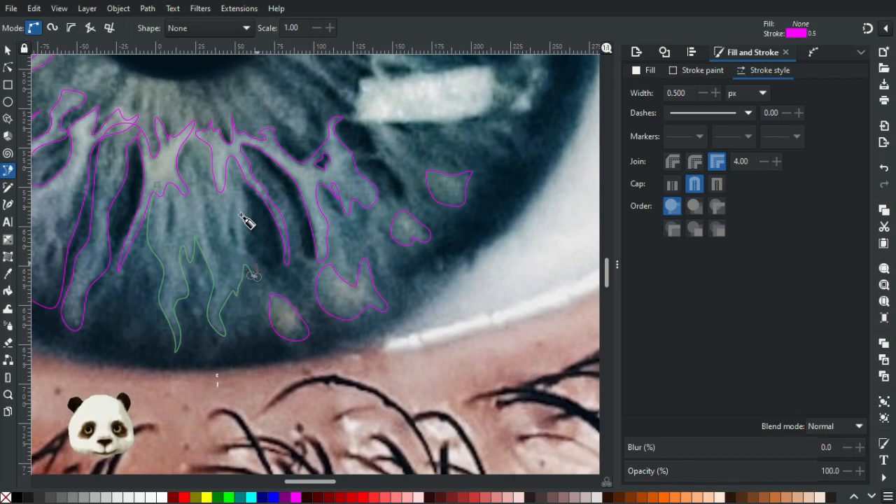
drag(245, 232, 239, 226)
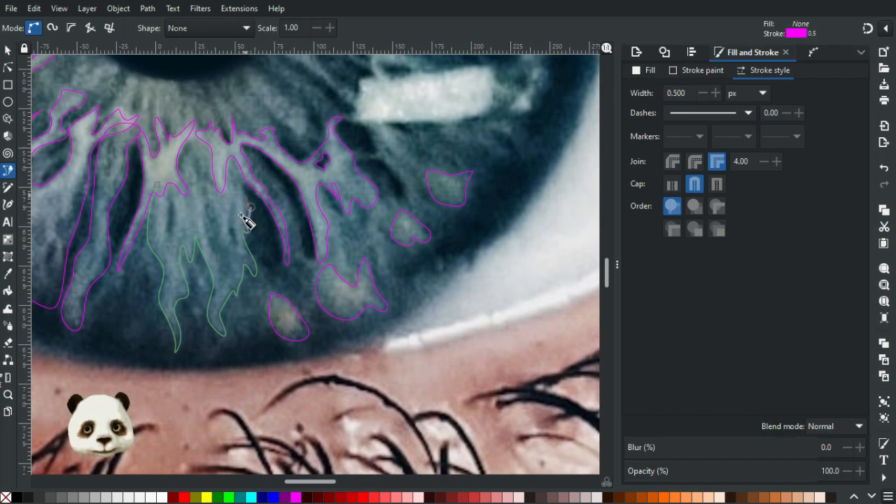
click(241, 214)
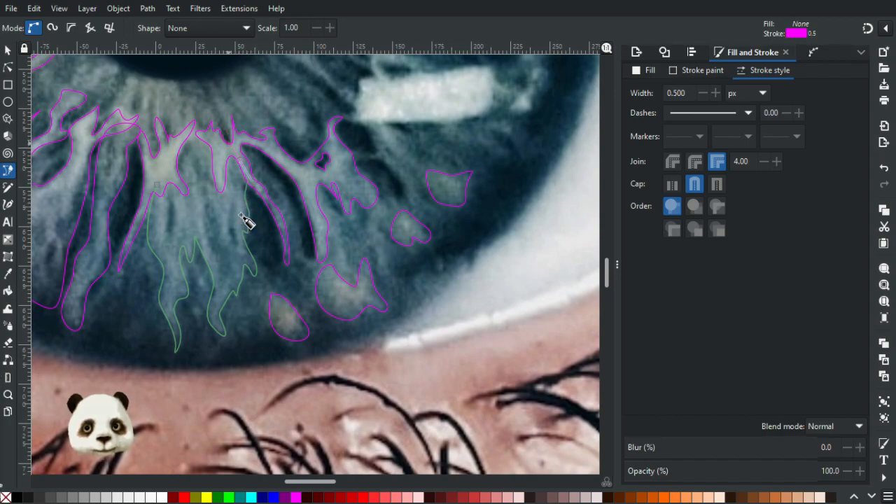
drag(222, 147, 174, 139)
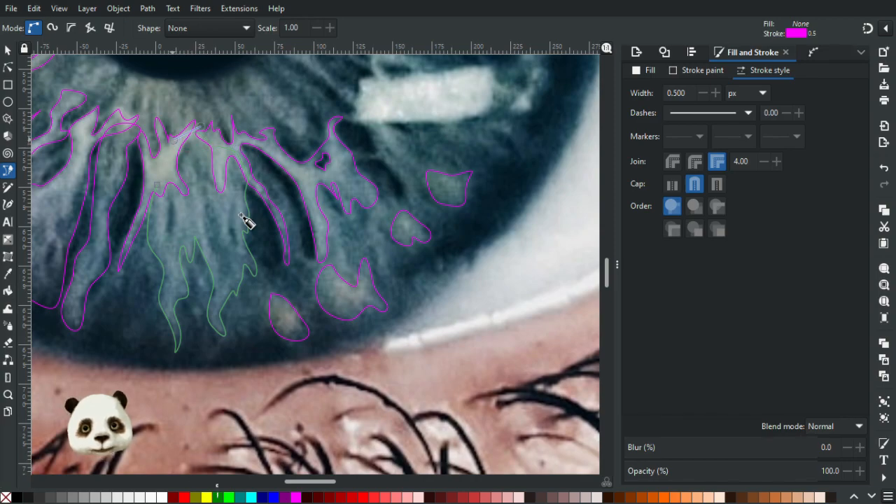
click(242, 216)
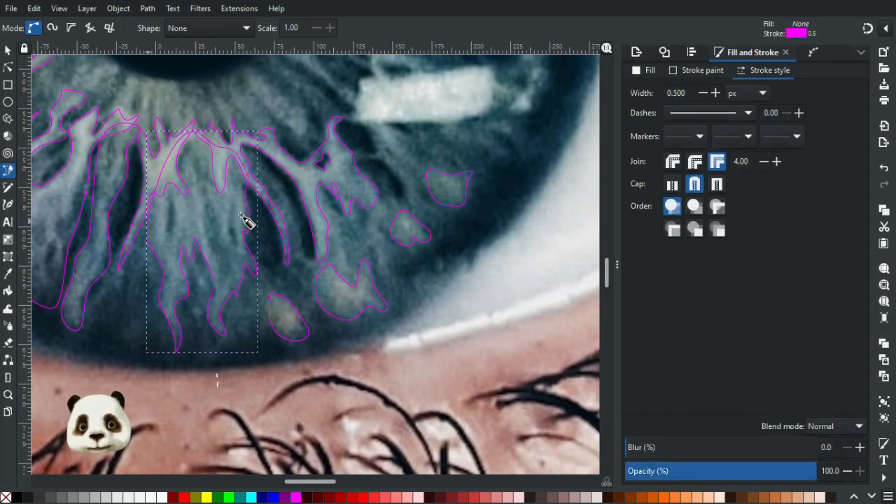
Trace a closed outline around the narrow dark streak in the upper left part of the lower central fibre bundle.
scroll(250, 231, up, 1)
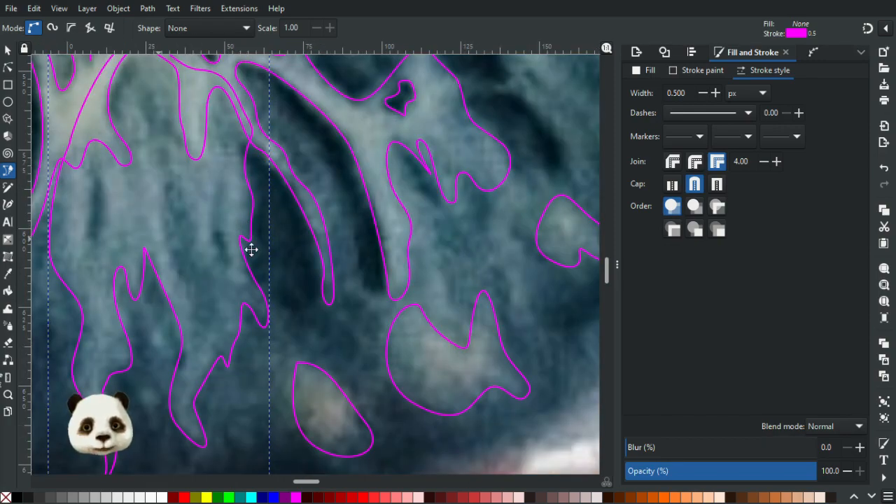
scroll(186, 240, up, 1)
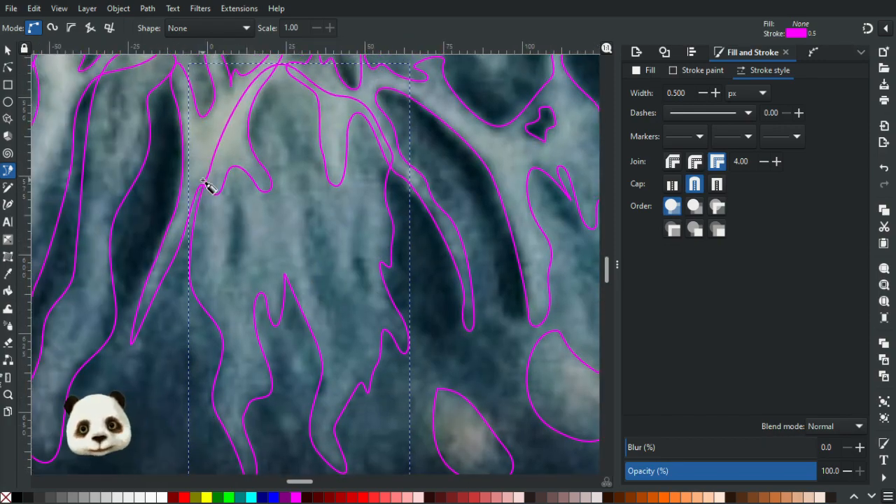
key(Escape)
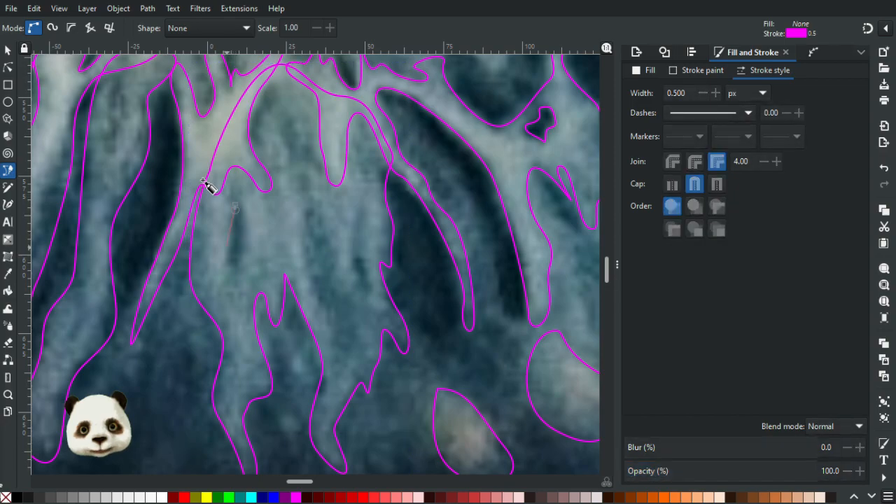
mouse_move(233, 239)
mouse_down()
mouse_move(234, 266)
mouse_move(239, 225)
mouse_up()
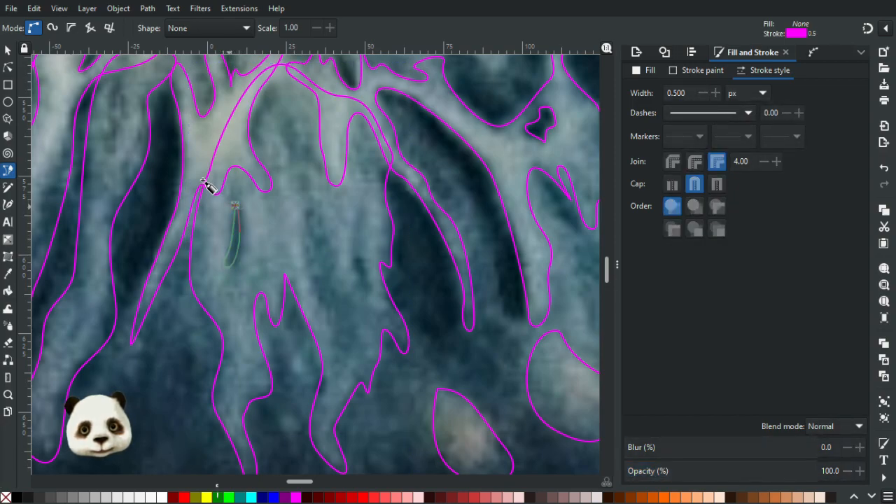
click(235, 205)
key(Escape)
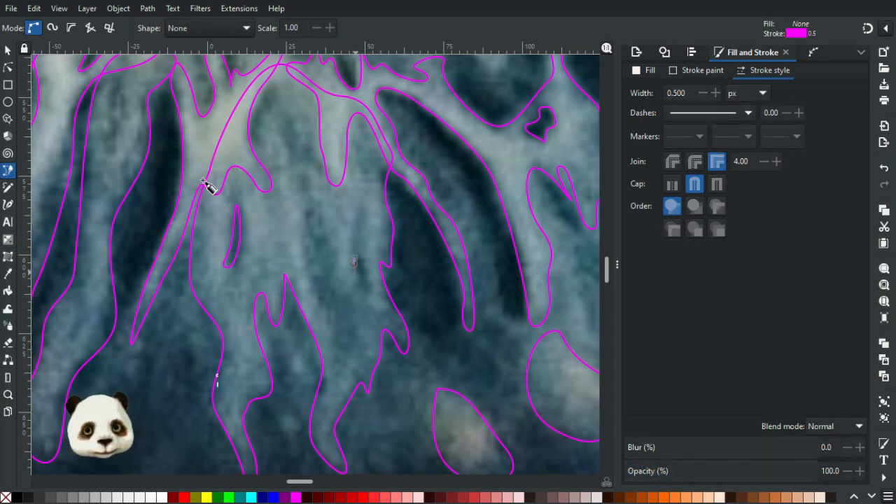
Trace a small closed outline around the dark spot near the right edge of the lower central fibre bundle.
click(354, 259)
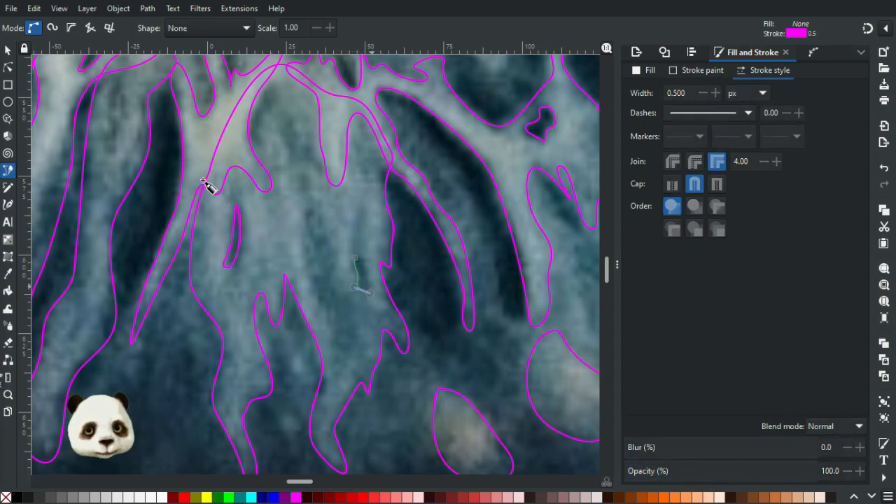
drag(368, 275, 356, 258)
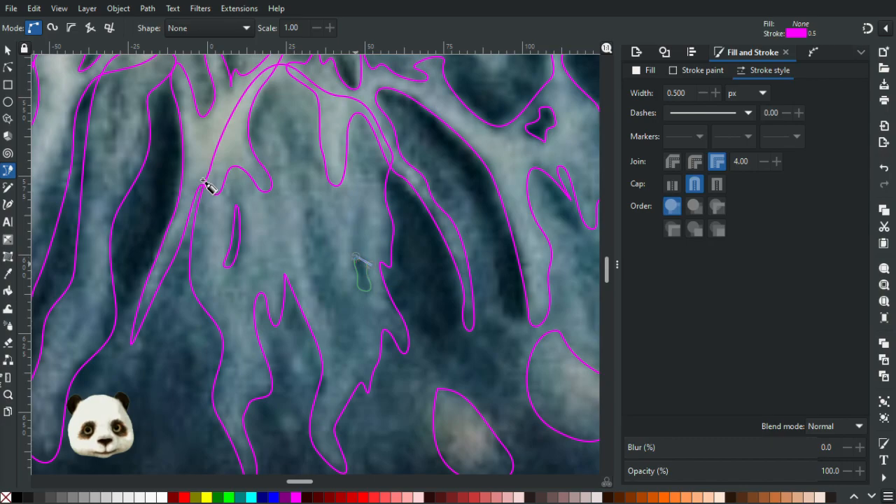
key(Return)
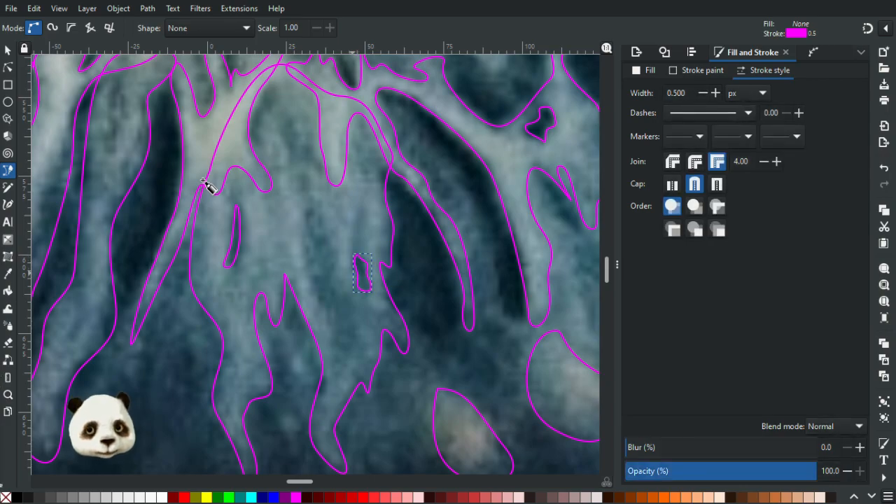
Adjust the lower left nodes of the small dark cell's outline inside the right branching fibre to fit the cell more closely.
scroll(203, 181, down, 4)
scroll(496, 256, up, 4)
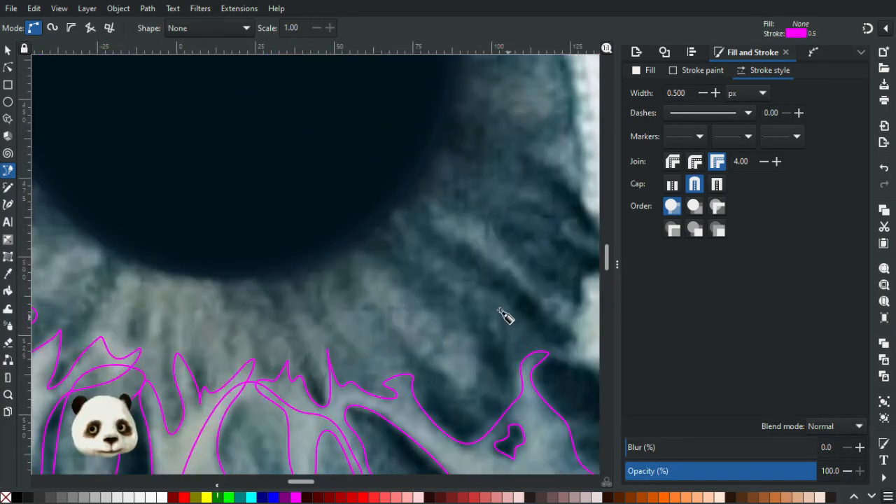
drag(501, 312, 319, 134)
scroll(338, 197, up, 2)
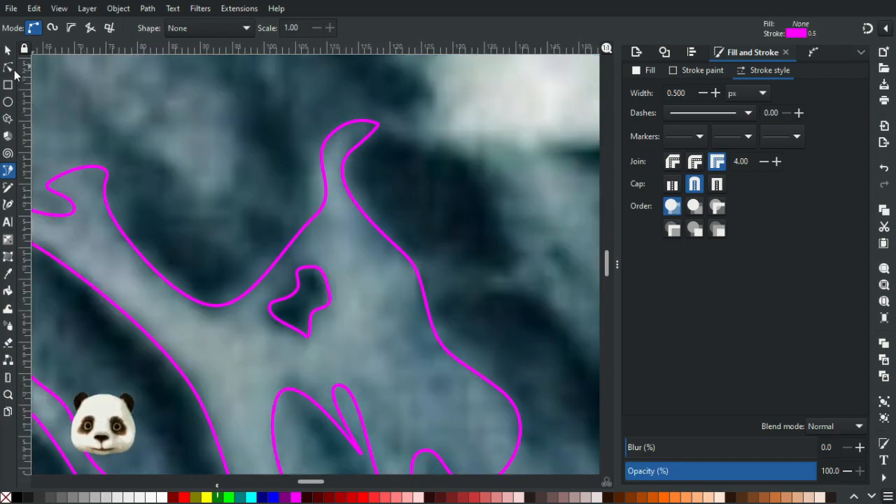
click(8, 67)
click(281, 319)
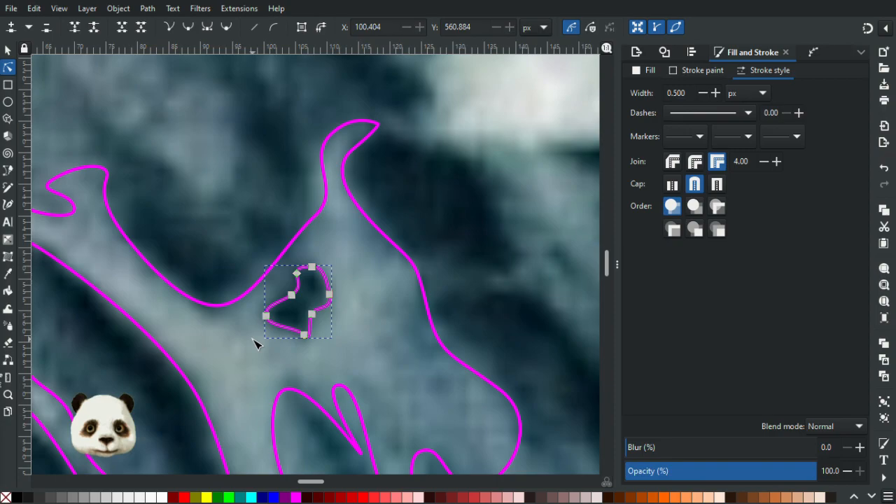
scroll(256, 343, down, 5)
key(Escape)
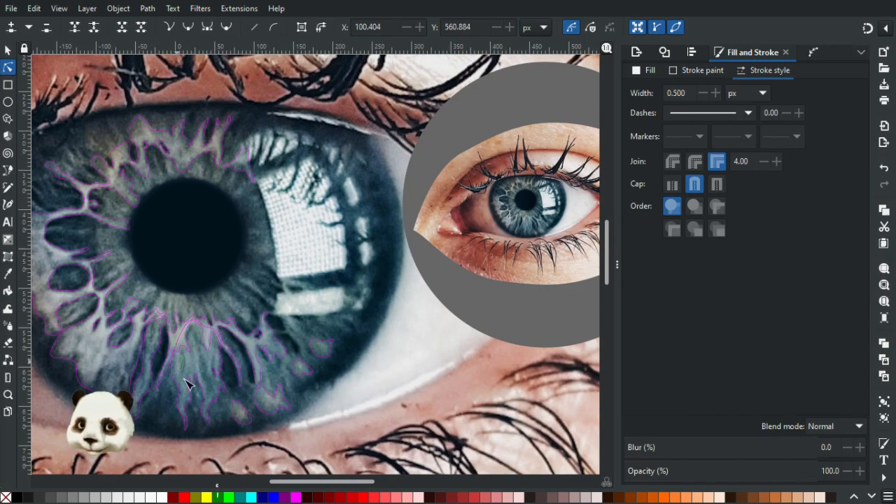
Trace a closed, roughly circular outline around the inner iris zone surrounding the large eye's pupil.
drag(194, 383, 293, 360)
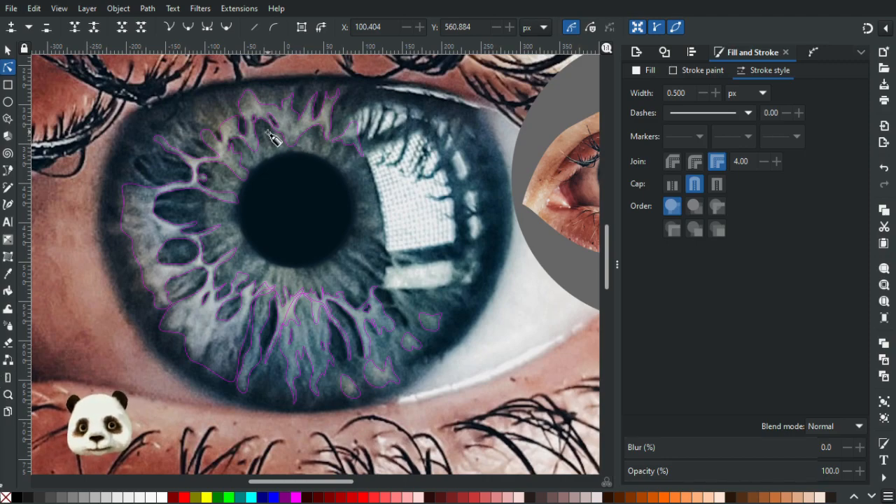
key(b)
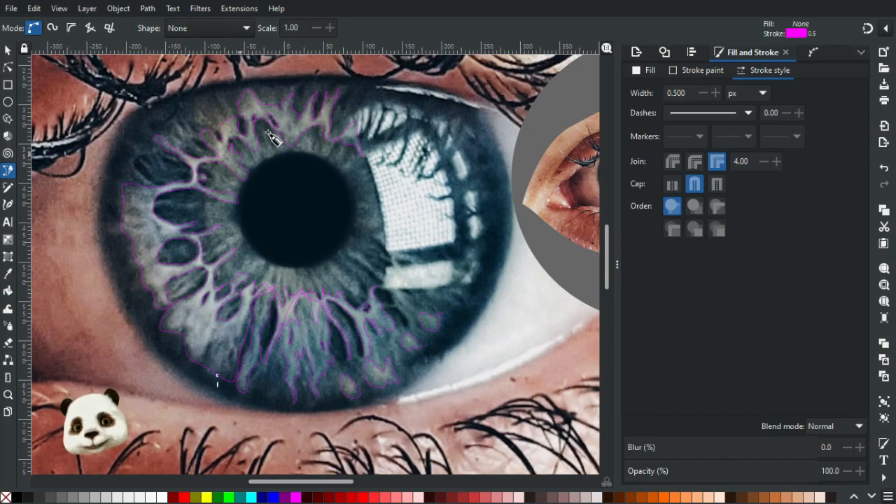
click(223, 153)
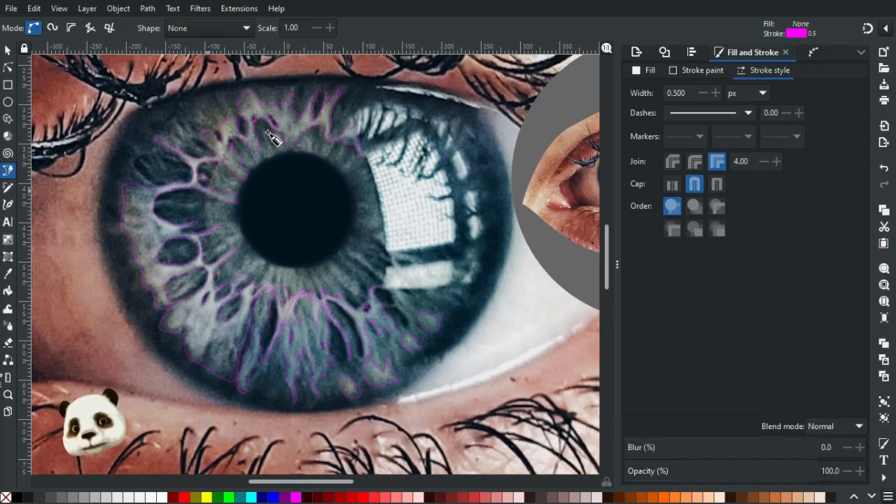
drag(208, 213, 212, 250)
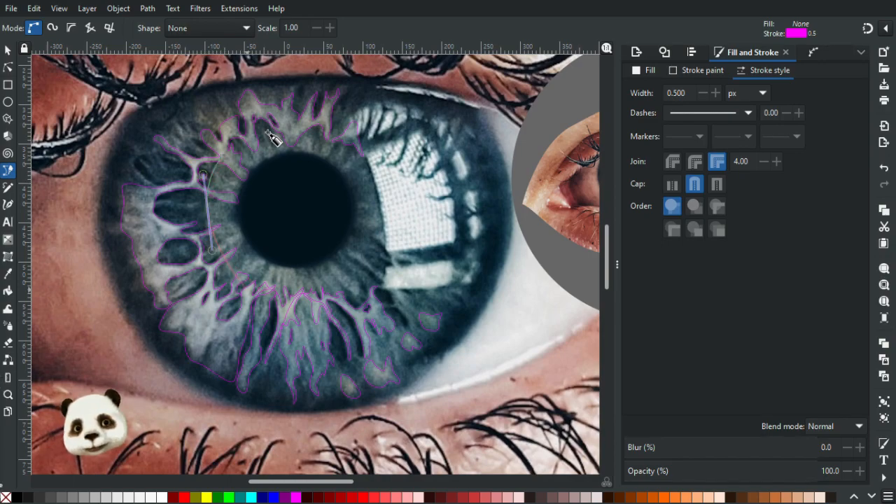
mouse_move(250, 290)
mouse_down()
mouse_move(280, 314)
mouse_move(274, 309)
mouse_up()
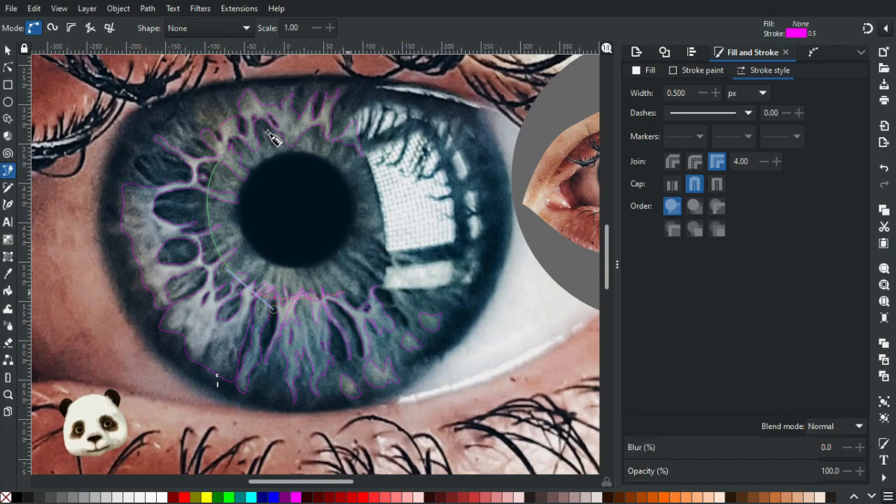
drag(332, 301, 366, 280)
drag(383, 243, 387, 209)
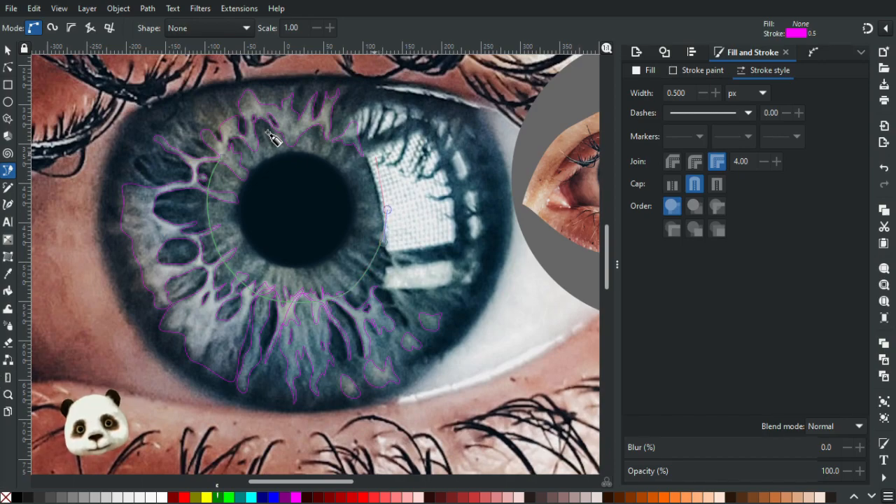
drag(362, 144, 348, 137)
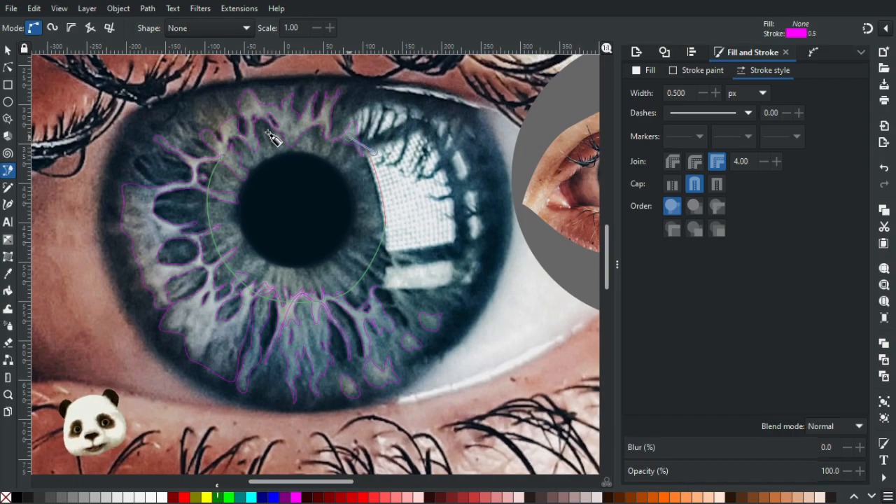
drag(291, 124, 249, 128)
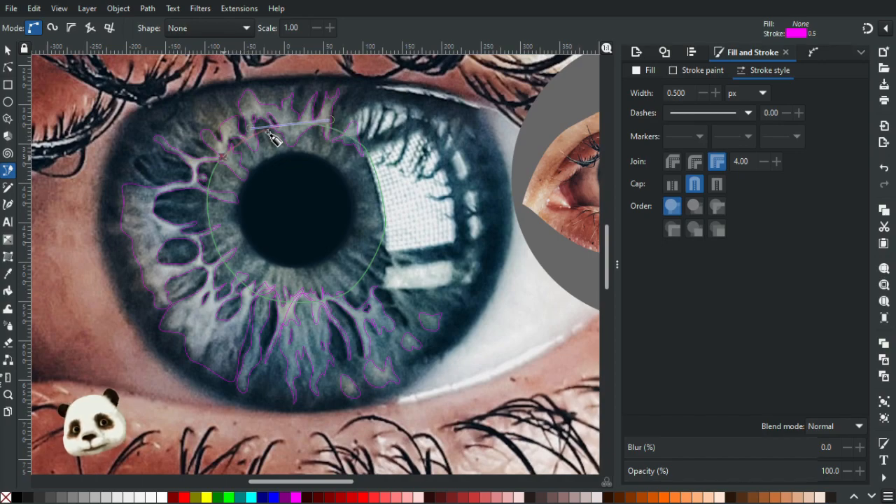
click(221, 157)
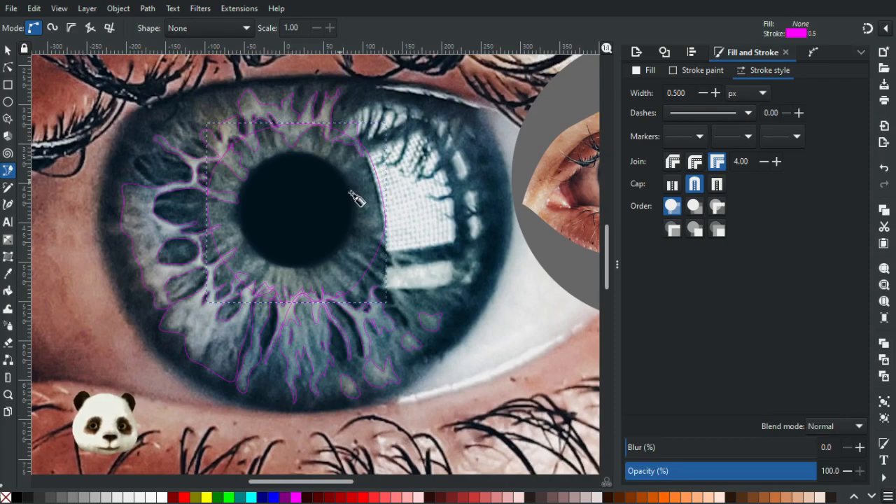
Round the inner iris circle's right side by moving its rightmost node outward to about X 134, Y 458 px and adjusting the neighbouring curve handles.
scroll(435, 214, up, 4)
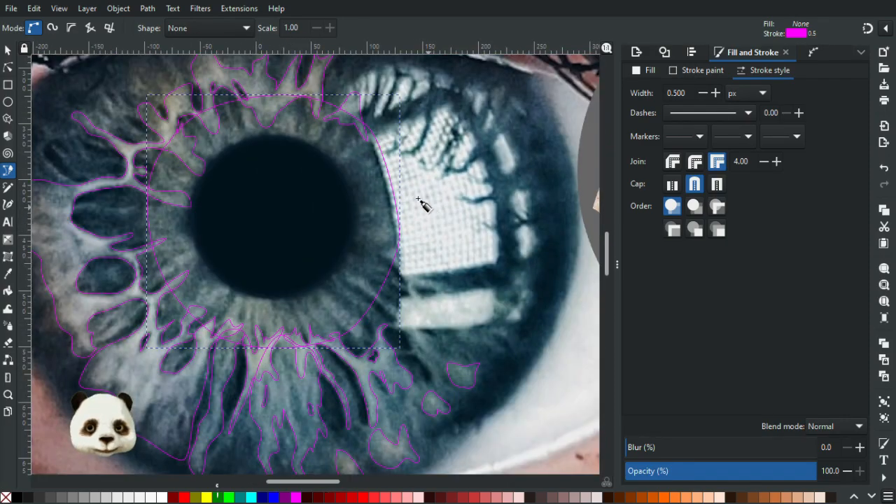
click(9, 68)
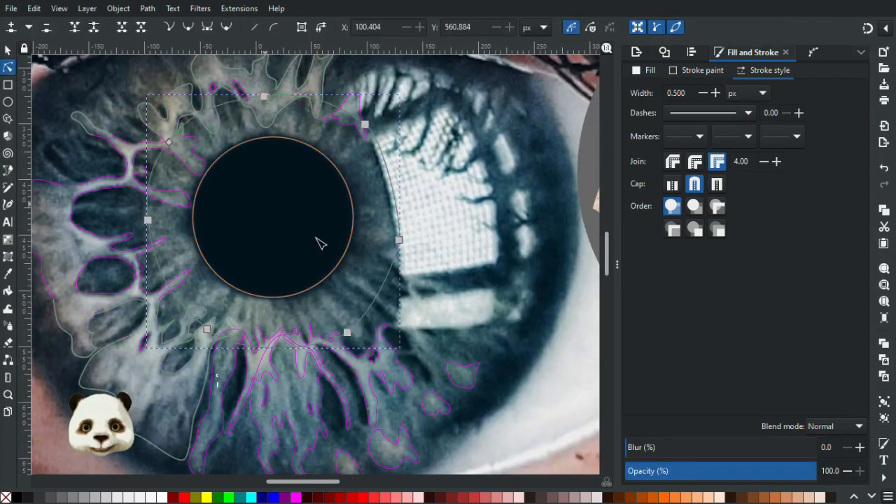
click(408, 244)
drag(409, 244, 406, 244)
drag(384, 137, 396, 148)
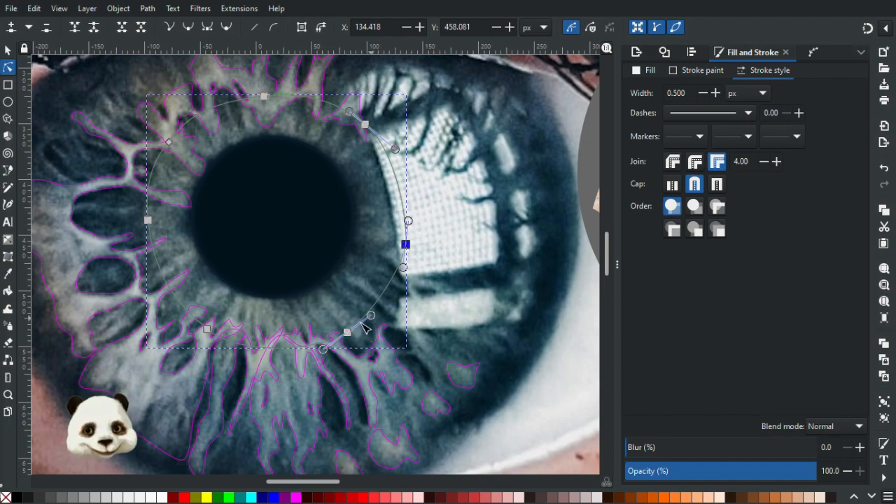
drag(371, 316, 376, 316)
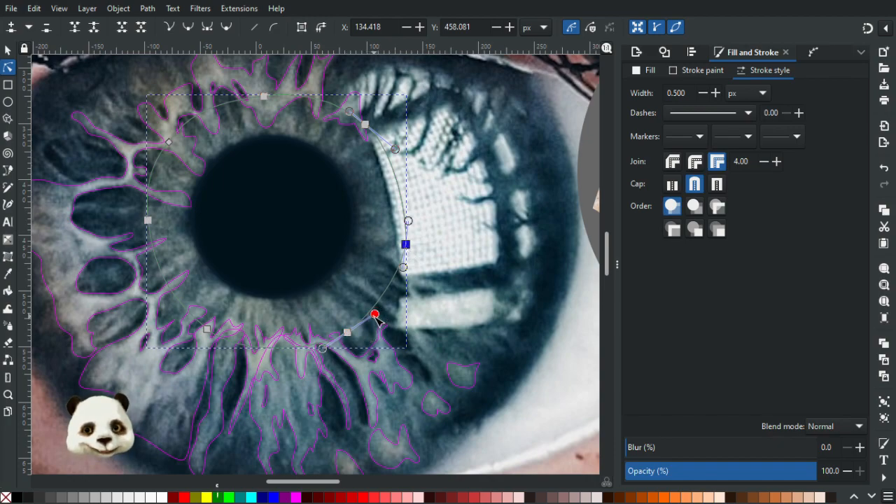
drag(322, 348, 319, 356)
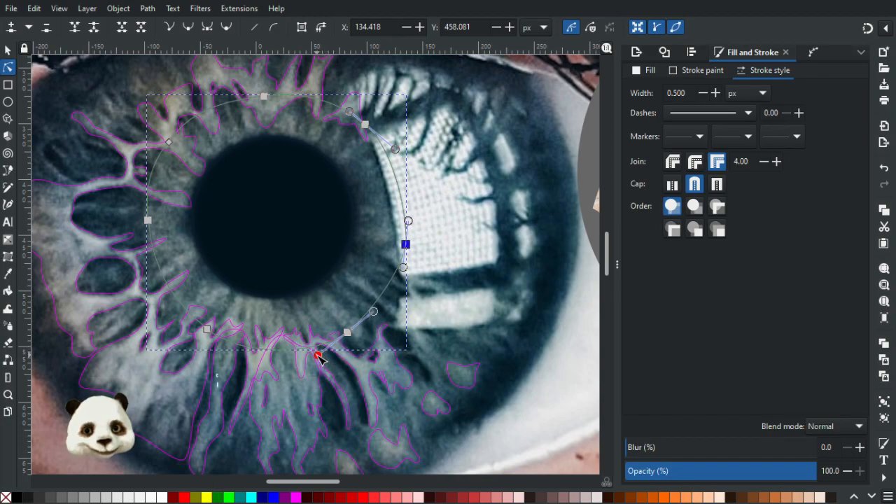
key(Escape)
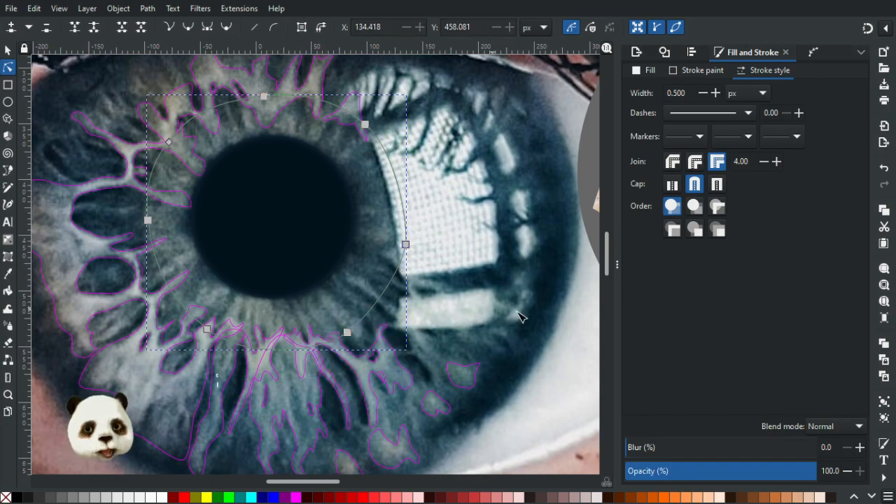
key(Escape)
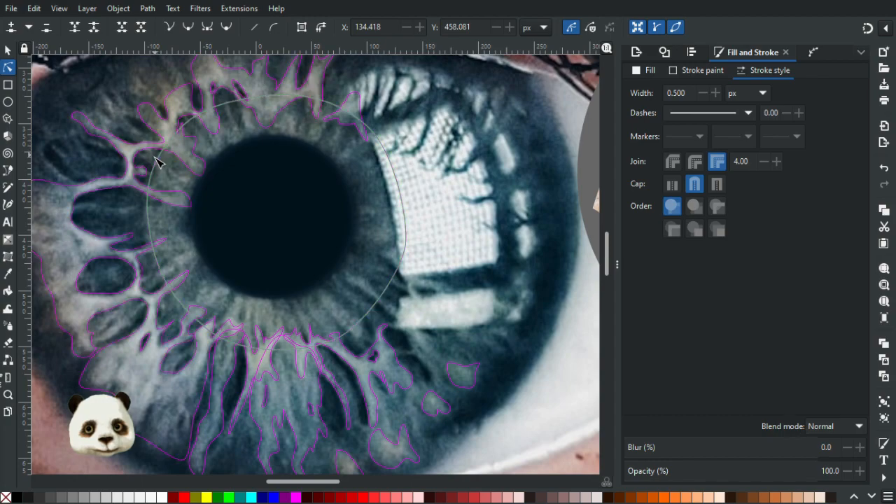
Round the inner iris circle's left side by moving its leftmost node to about X -98, Y 443 px and adjusting the neighbouring curve handles.
click(158, 162)
click(168, 143)
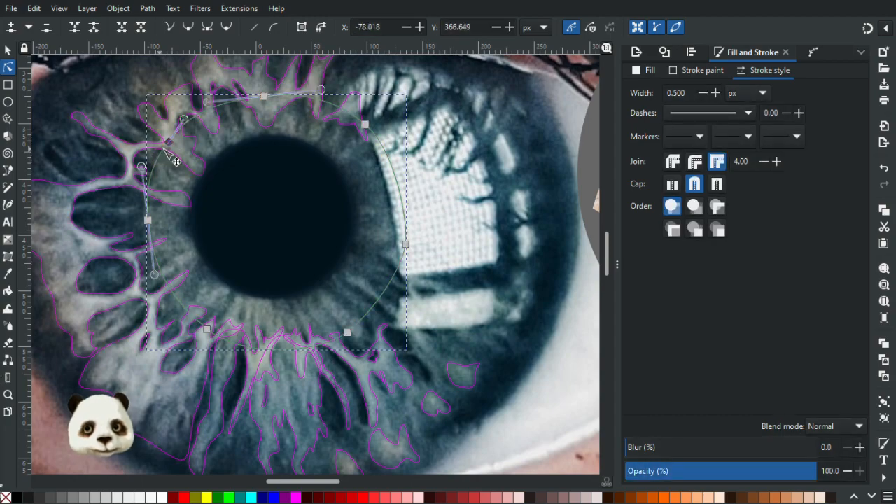
drag(164, 149, 162, 156)
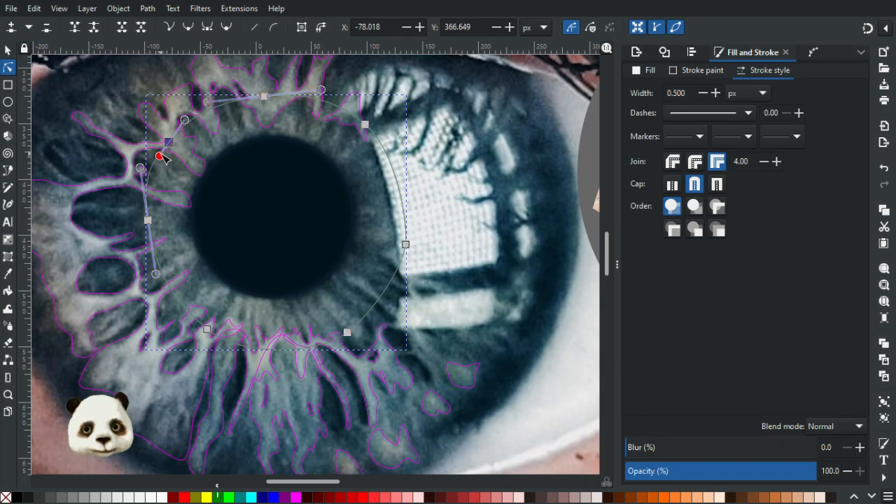
drag(143, 170, 144, 183)
drag(149, 222, 150, 231)
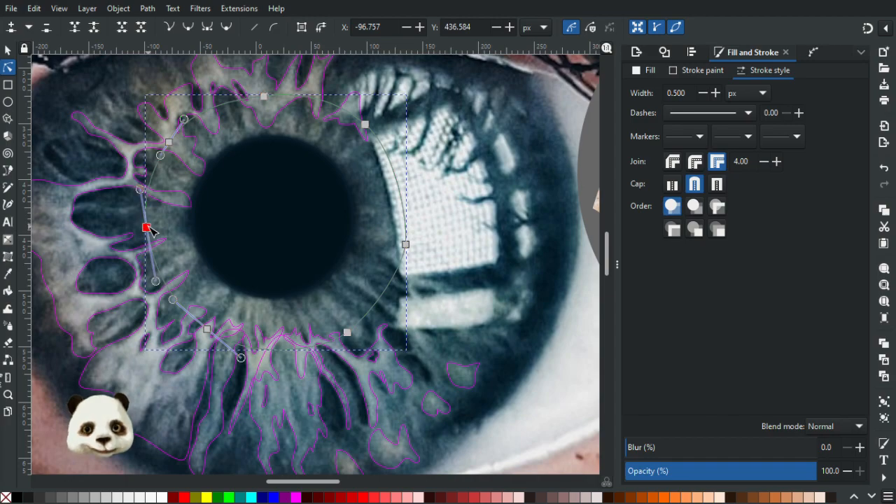
click(219, 217)
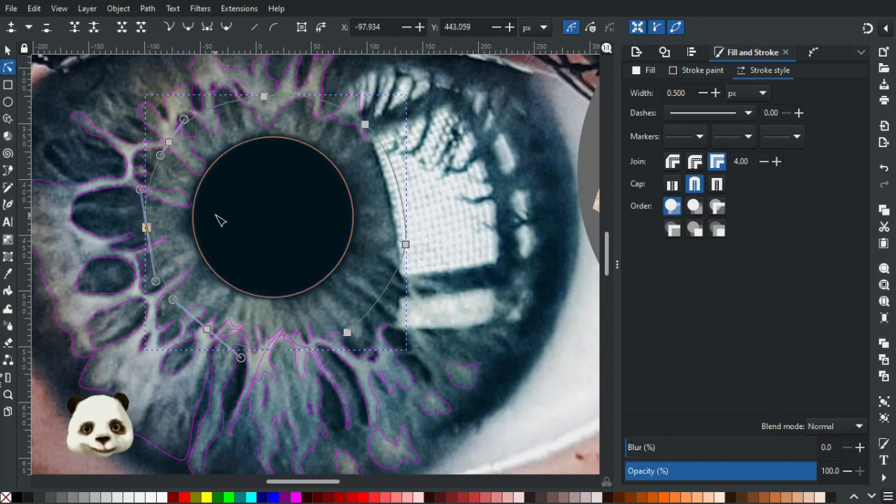
click(177, 171)
scroll(220, 167, down, 3)
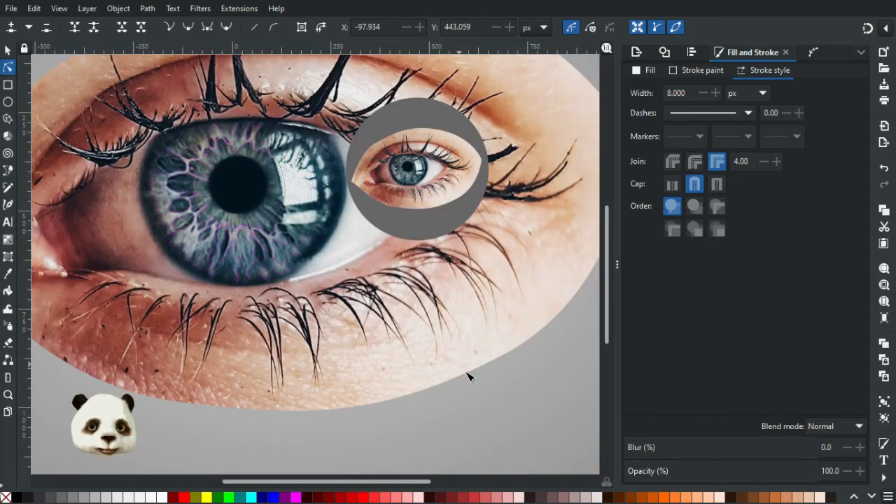
Move the upper-left fibre outline's node beside the inner iris circle to about X -70.6, Y 356.7 px and deselect the outline.
scroll(152, 148, up, 3)
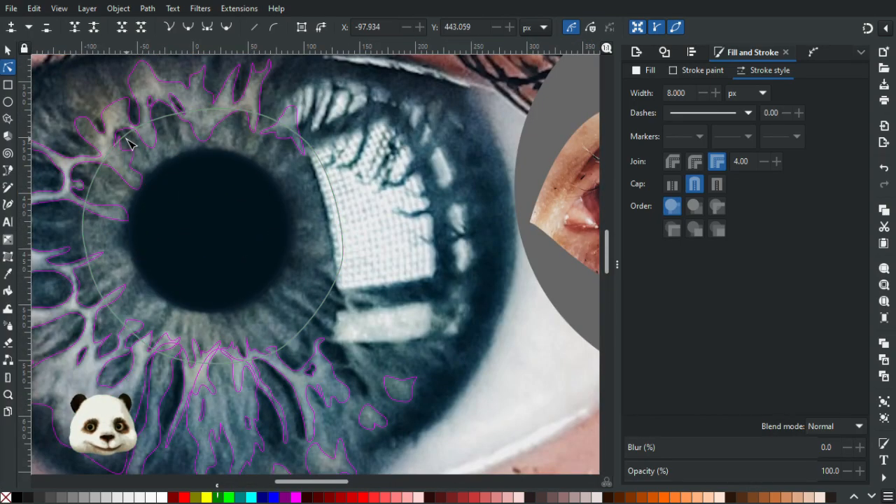
scroll(114, 156, up, 3)
click(115, 163)
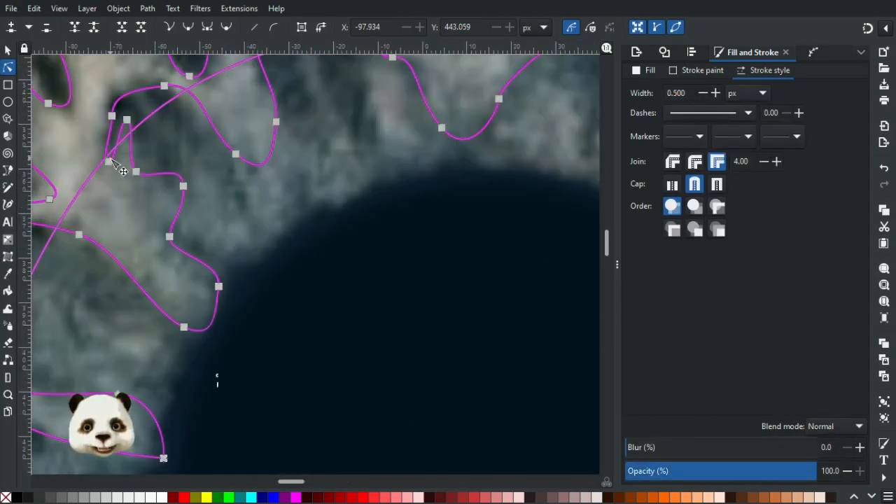
click(109, 156)
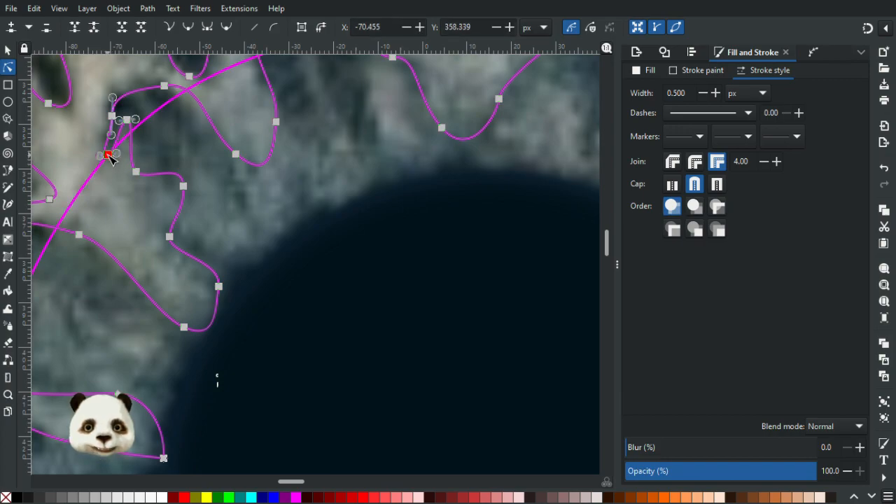
key(Escape)
key(Escape)
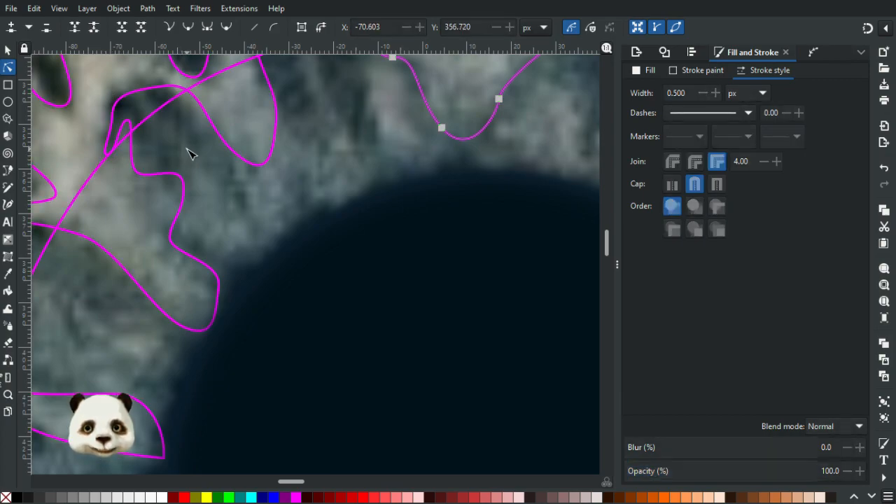
Examine the traced outlines across the large iris, from the inner circle down to the lower fibre bundles.
scroll(187, 149, down, 4)
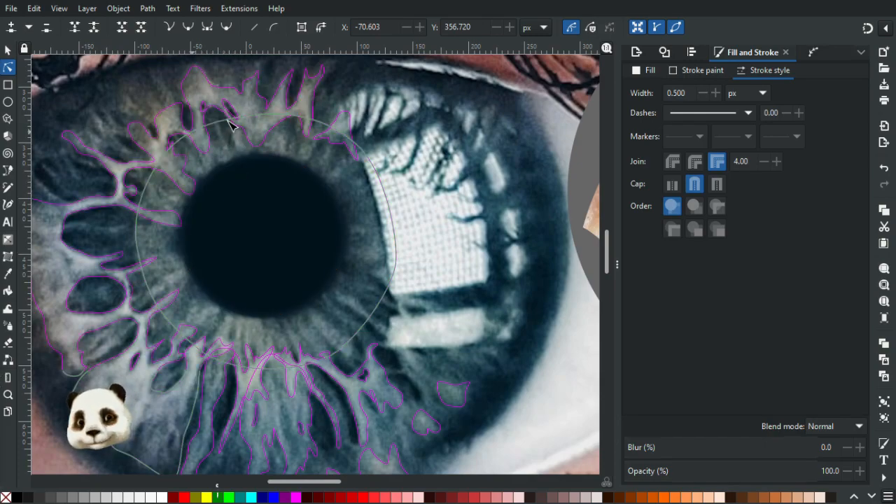
scroll(260, 185, down, 3)
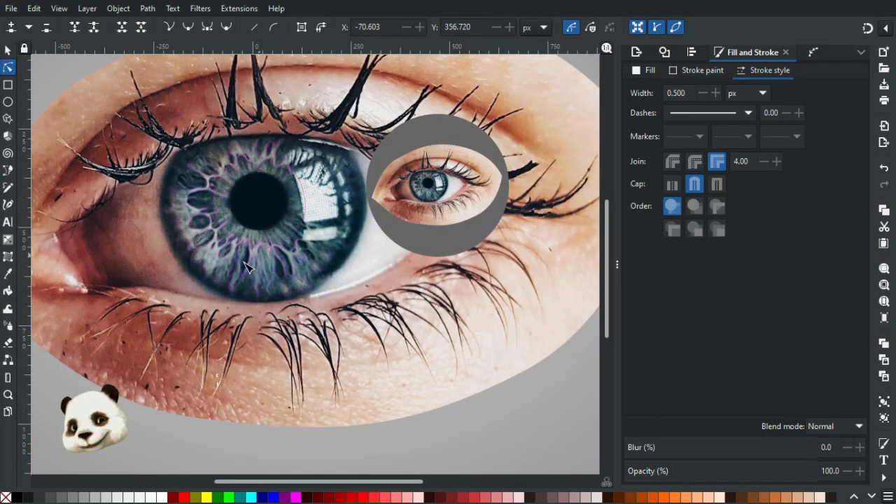
scroll(252, 154, up, 4)
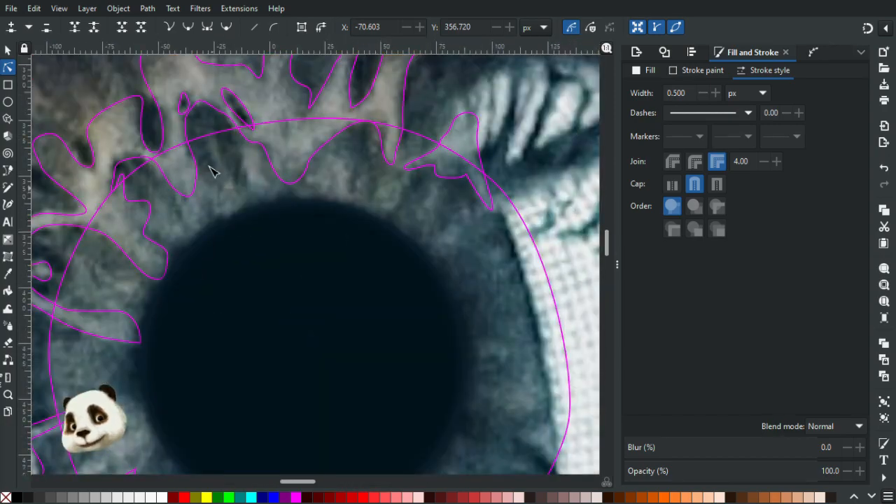
scroll(265, 169, down, 3)
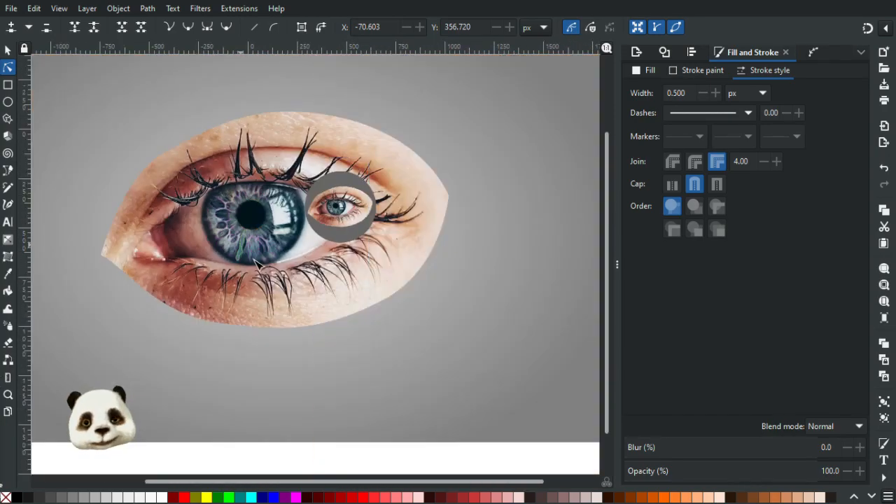
scroll(238, 242, up, 2)
scroll(238, 242, up, 2)
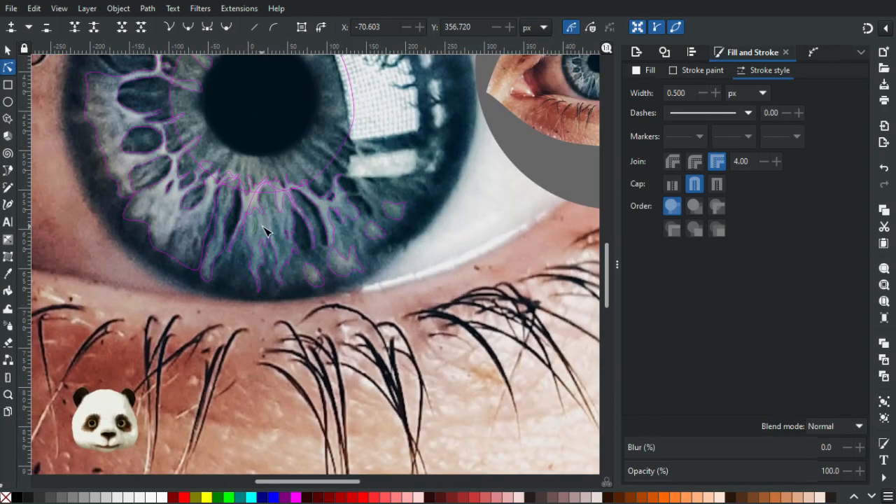
drag(234, 198, 287, 294)
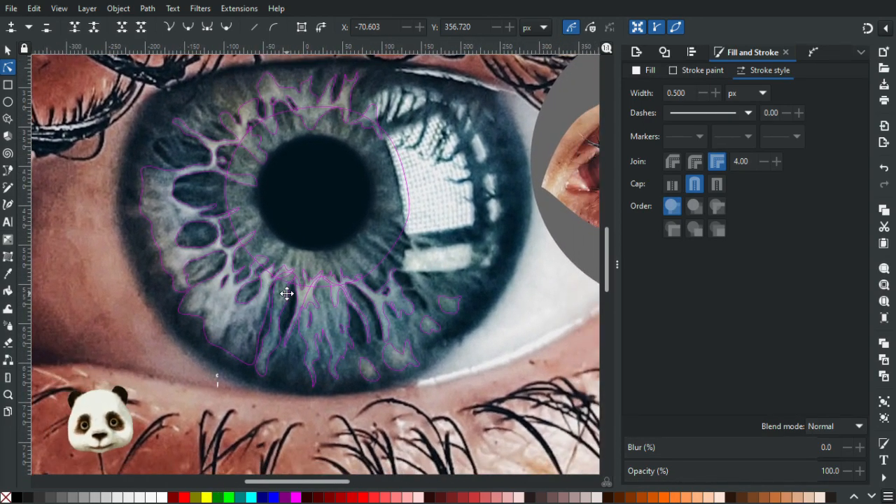
scroll(290, 294, down, 2)
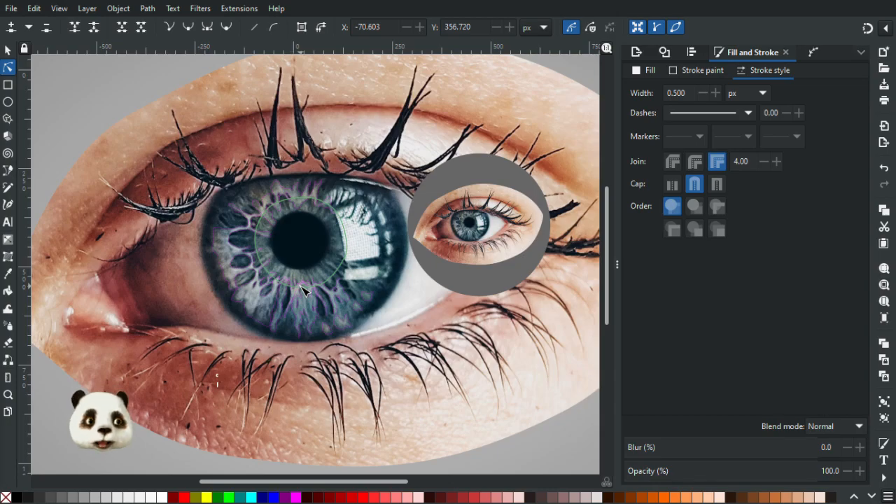
Move the small eye with its grey disc upward, clear of the large iris, to about X 382, Y -142 px.
click(8, 51)
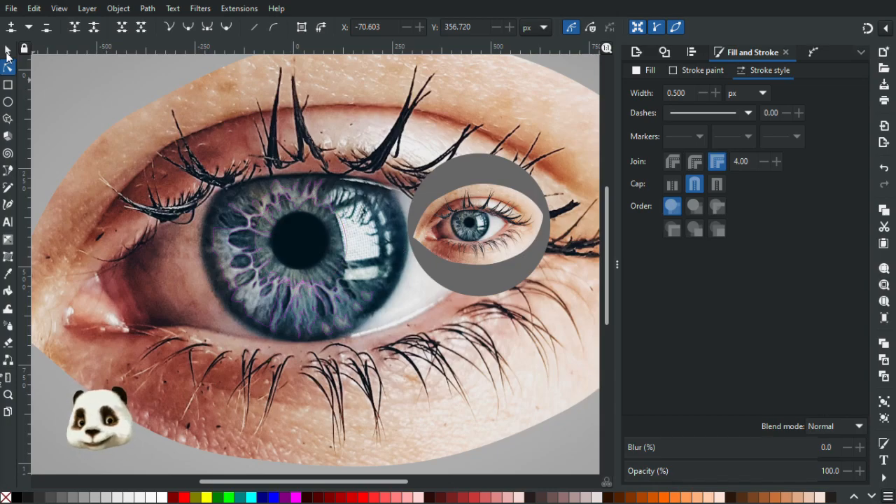
mouse_move(484, 240)
mouse_down()
mouse_move(515, 185)
mouse_move(530, 56)
mouse_move(490, 115)
mouse_up()
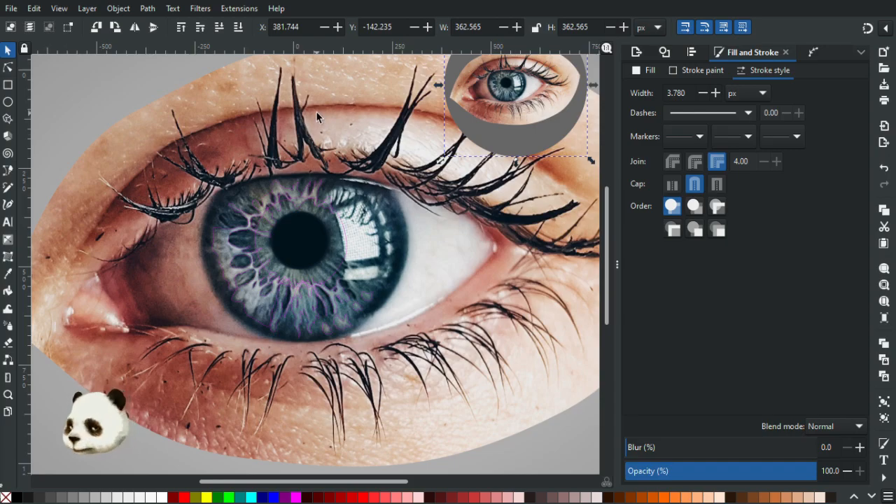
key(Escape)
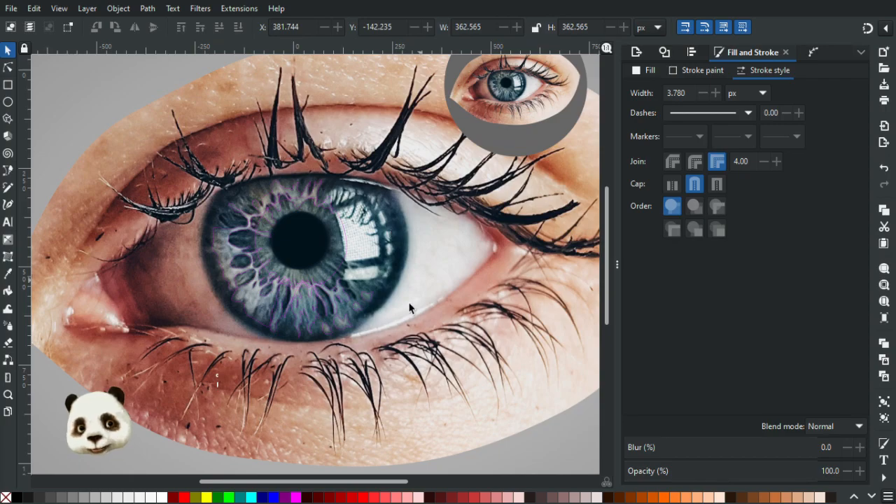
Trace a closed Bezier outline around the large iris's outer edge, letting the curve pass over the upper eyelid.
key(b)
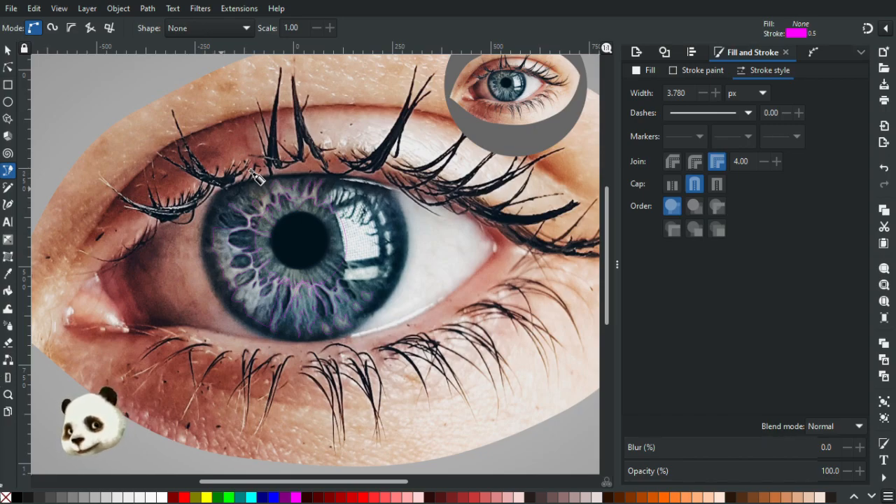
drag(207, 267, 218, 318)
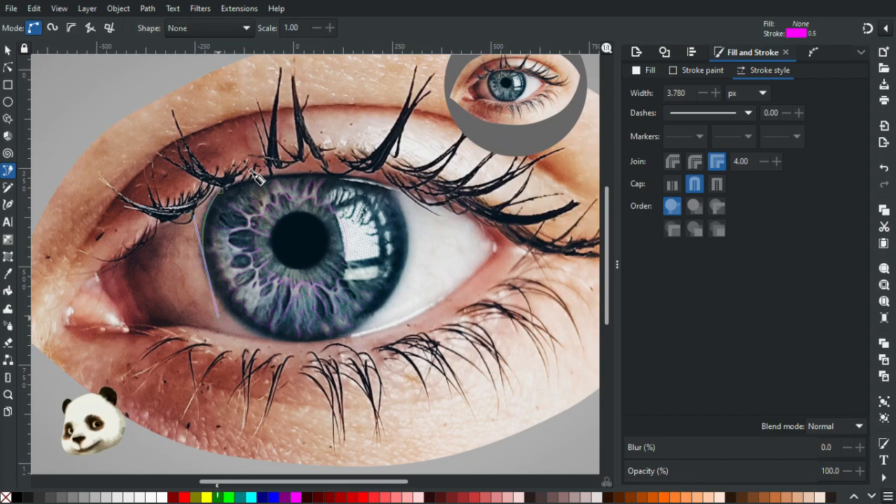
drag(267, 337, 294, 346)
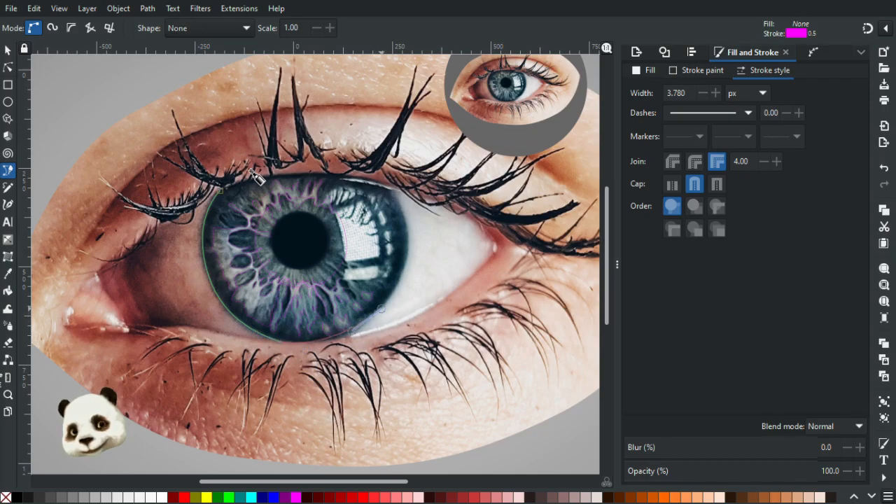
drag(388, 301, 388, 300)
drag(408, 239, 406, 201)
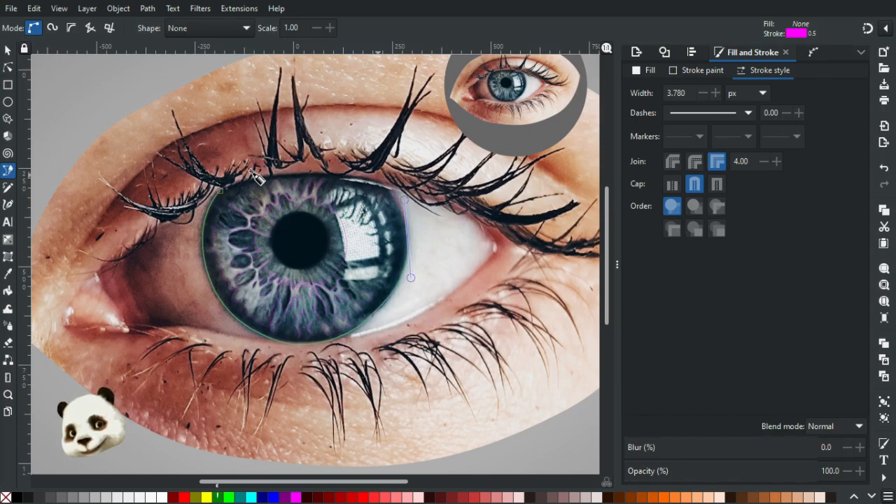
drag(383, 182, 377, 172)
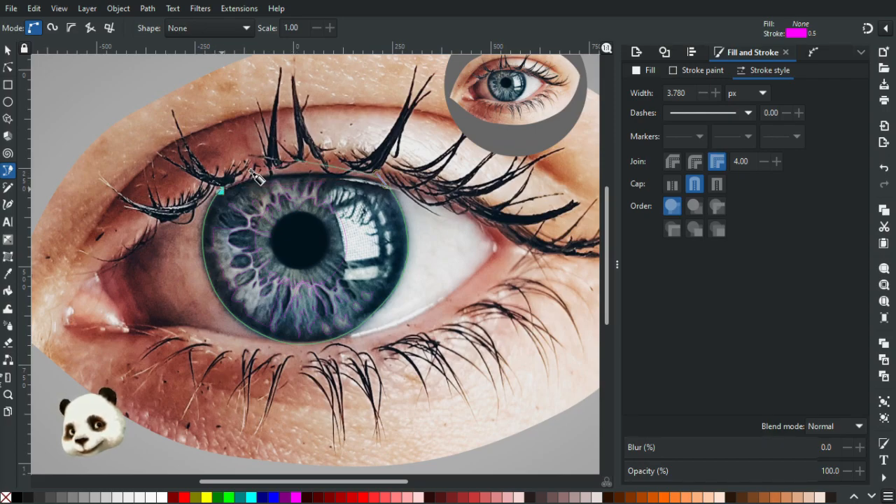
click(220, 190)
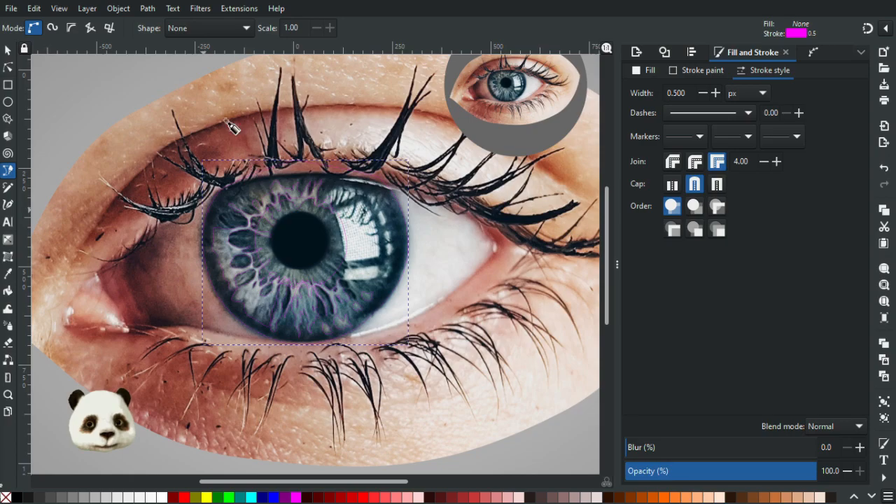
click(10, 103)
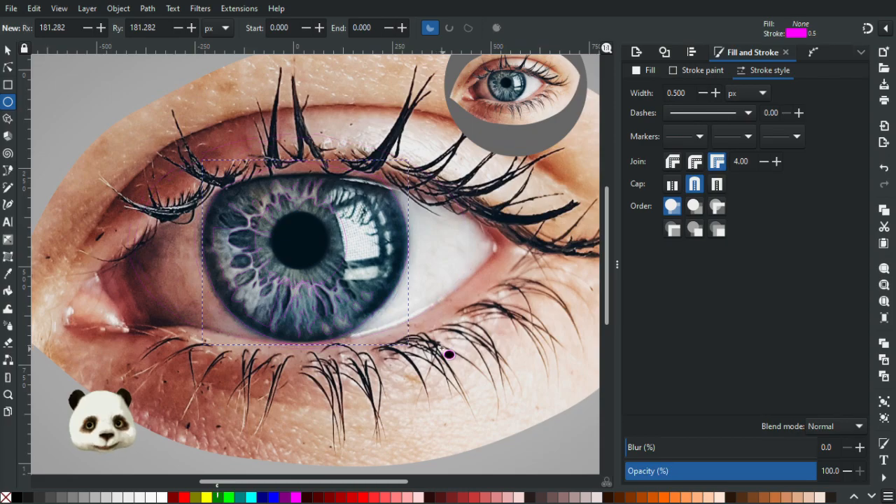
drag(439, 346, 439, 346)
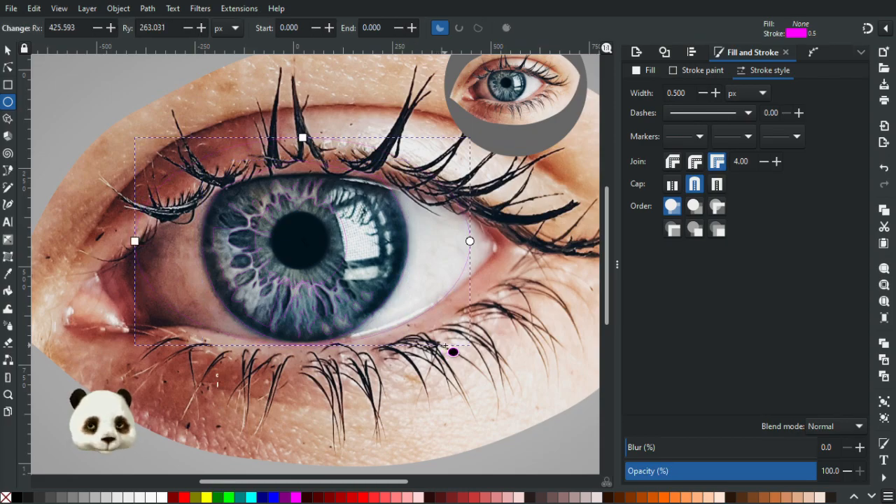
key(Escape)
Check how the outer iris outline follows the iris edge against the surrounding eye white and upper eyelid.
scroll(399, 267, up, 3)
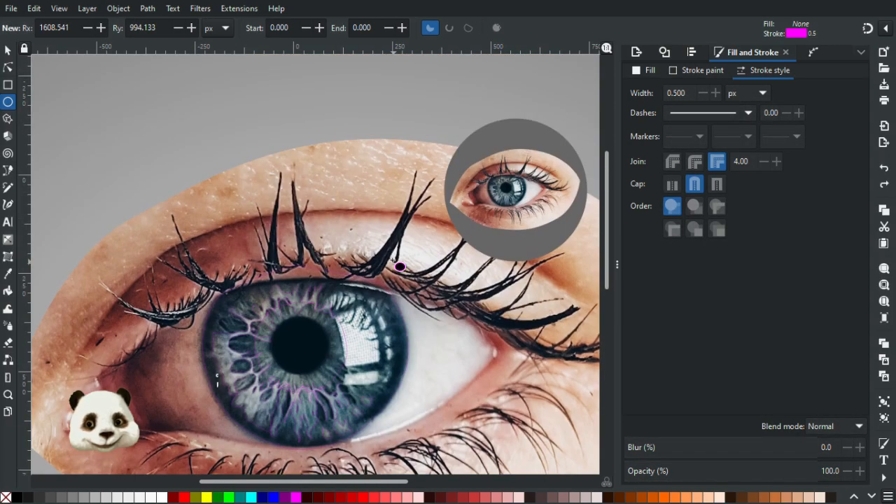
ctrl+scroll(376, 346, up, 3)
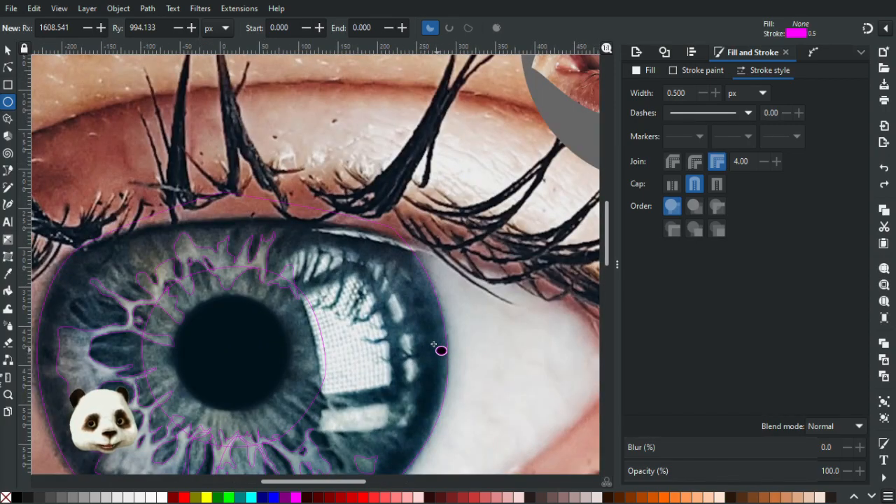
ctrl+scroll(441, 350, down, 3)
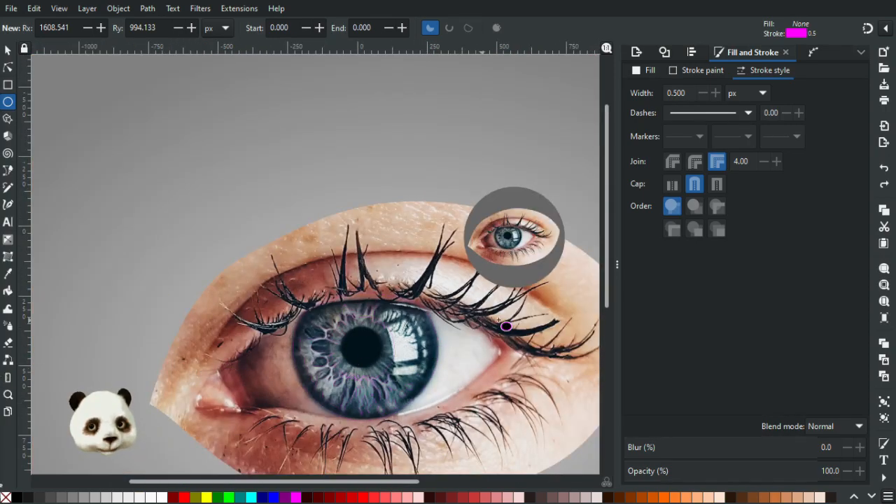
ctrl+scroll(456, 364, up, 3)
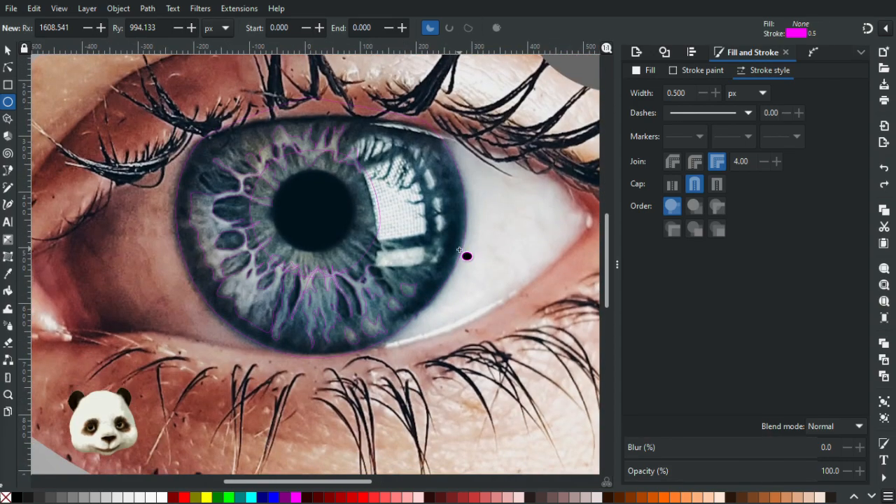
ctrl+scroll(460, 250, down, 1)
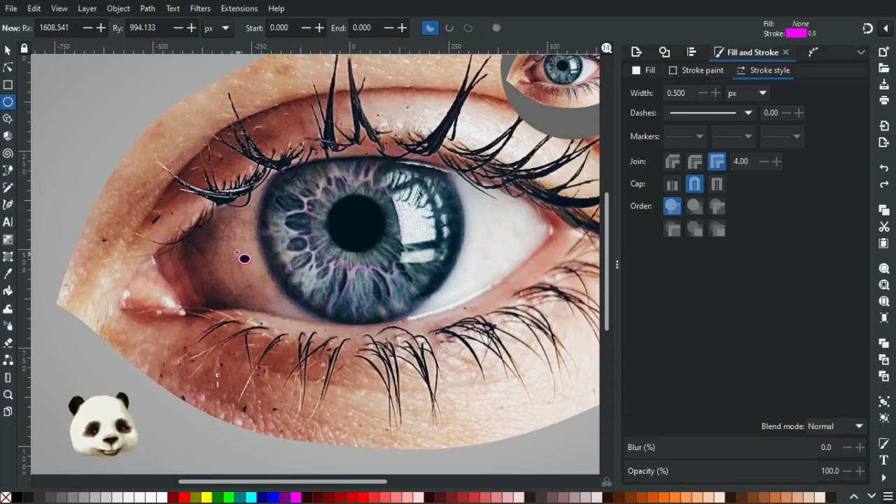
key(b)
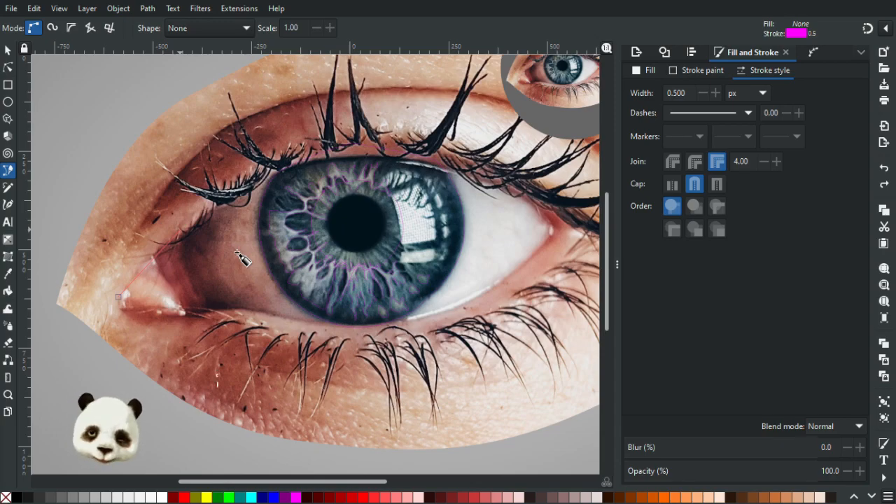
scroll(497, 224, up, 3)
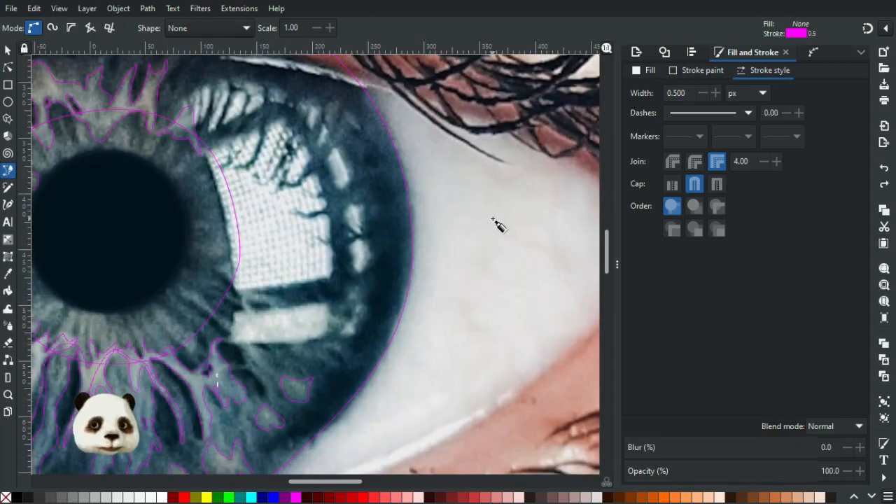
scroll(497, 224, down, 2)
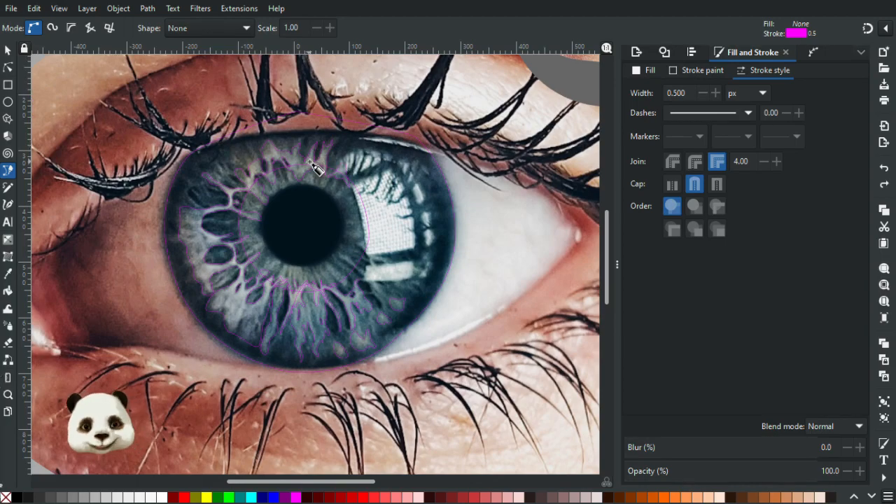
Trace a closed Bezier outline that follows the upper eyelid edge above the large iris and extends up over the lashes.
scroll(313, 167, down, 2)
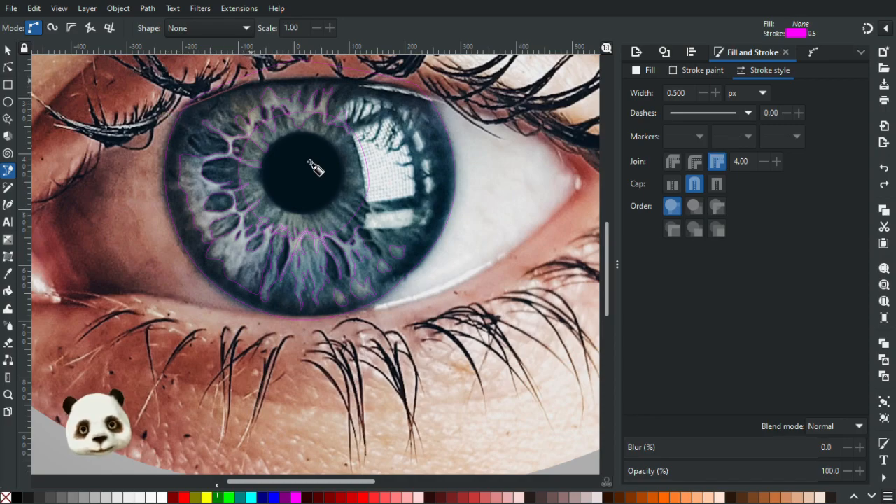
drag(272, 80, 336, 78)
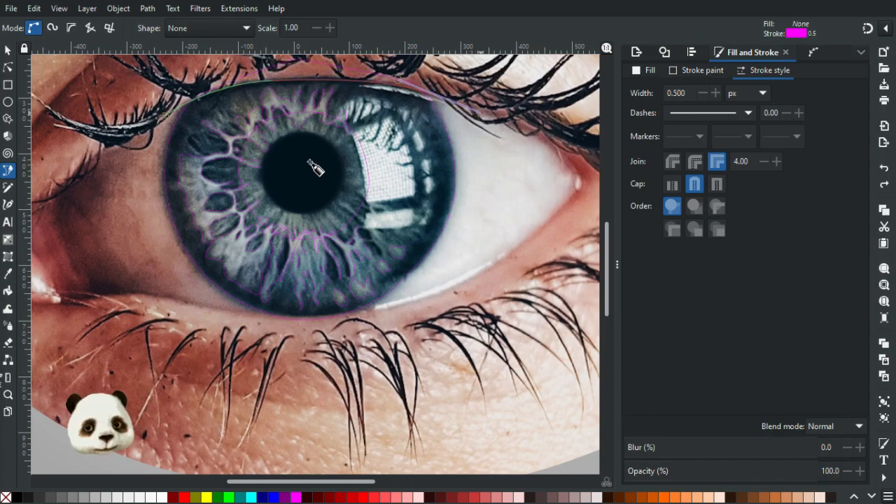
scroll(315, 168, up, 4)
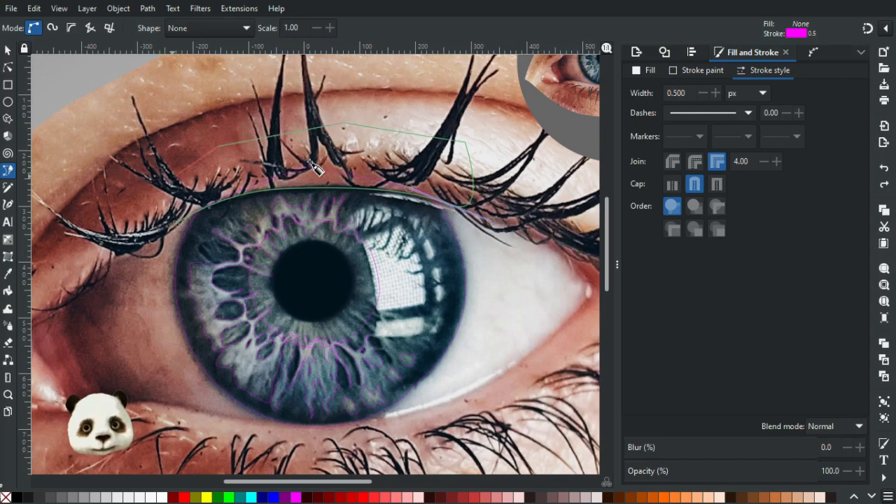
key(Return)
Fill the upper eyelid outline with a skin tone sampled from the photo around the eye and remove its stroke.
key(d)
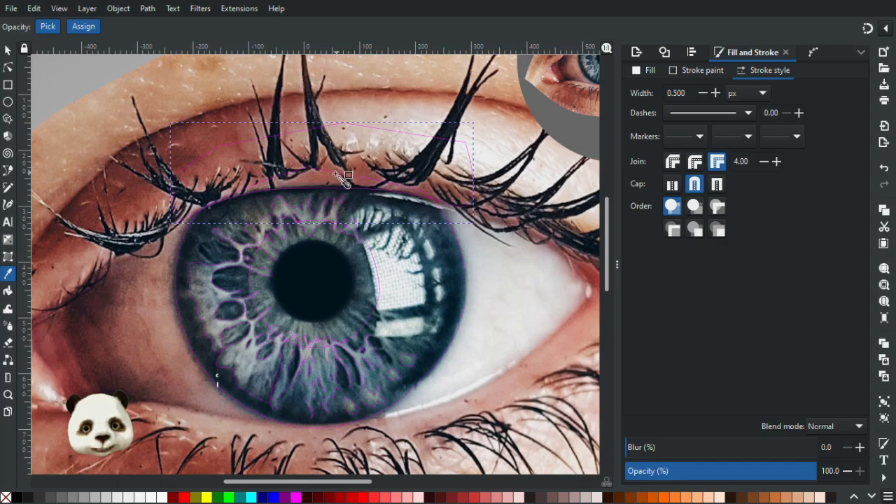
click(362, 186)
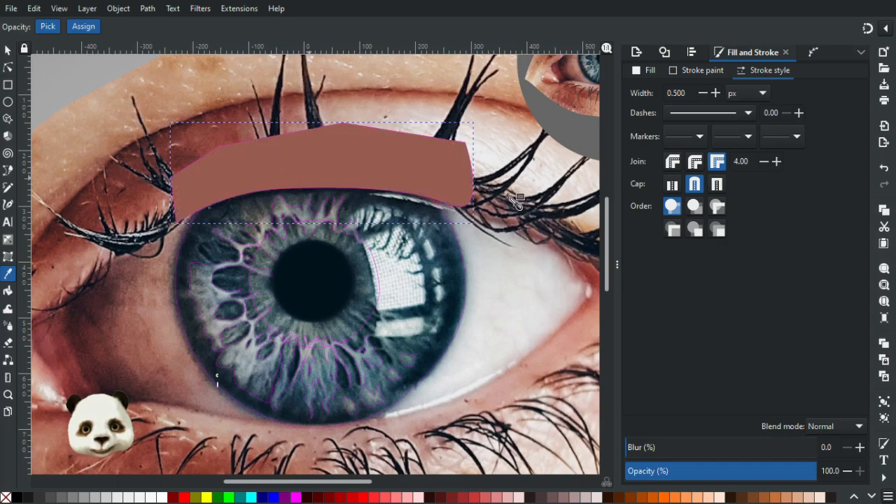
click(490, 160)
click(179, 167)
click(160, 201)
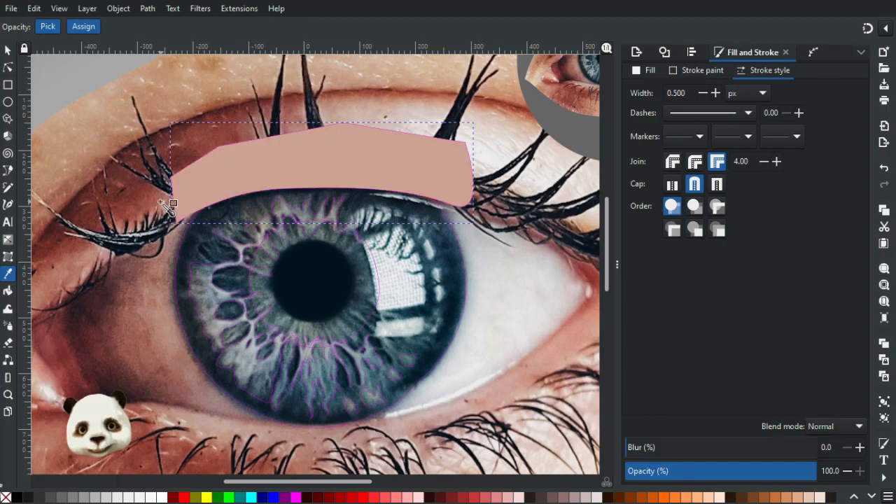
scroll(526, 300, up, 2)
drag(297, 165, 517, 351)
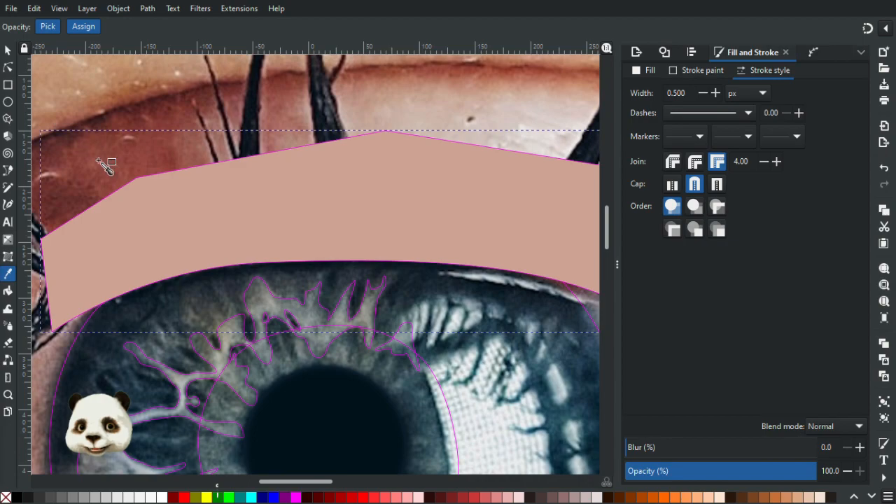
shift+click(7, 499)
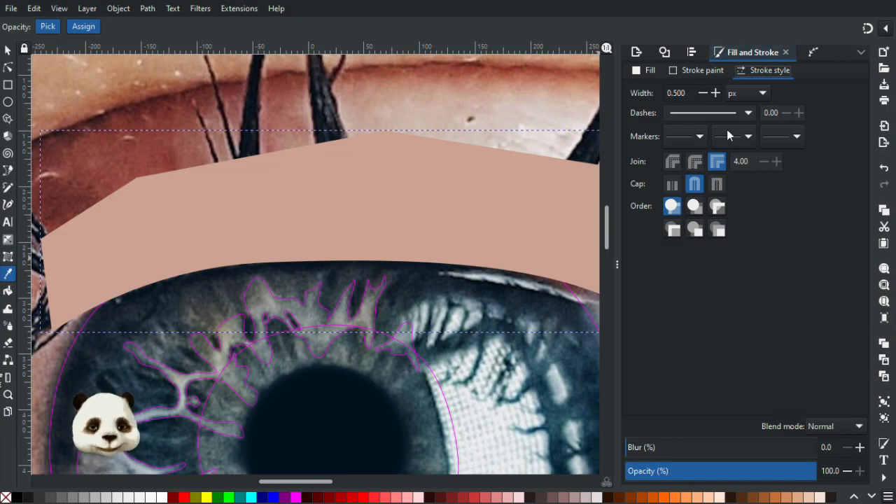
Set the eyelid patch's fill lightness to 61 and its opacity to 70%.
click(648, 70)
drag(754, 195, 746, 196)
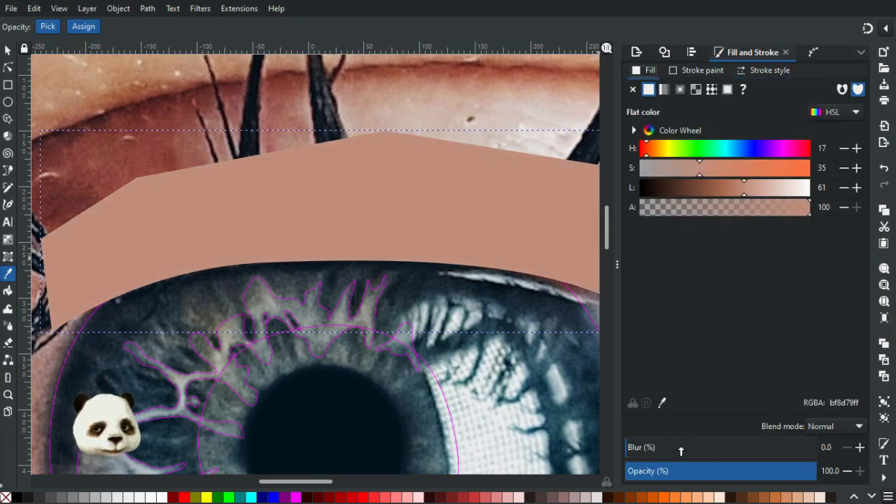
drag(786, 467, 748, 474)
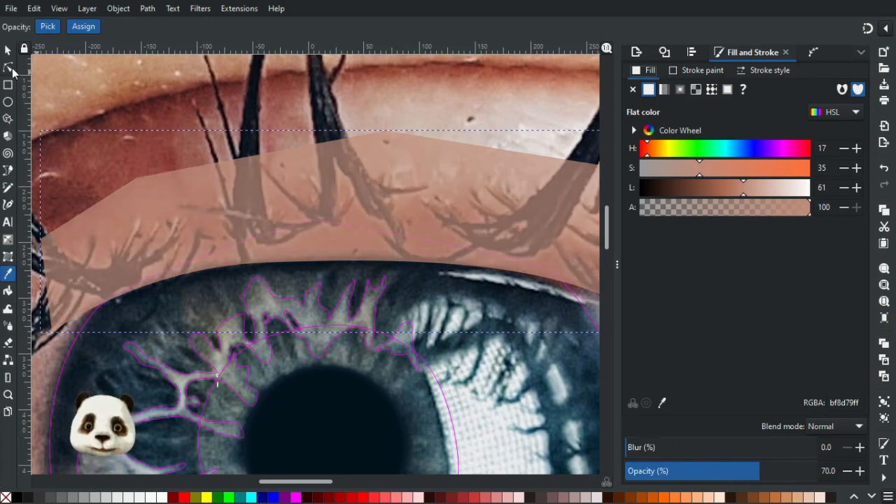
Reshape the eyelid patch's lower edge along the lid, placing its middle node at about X -20, Y 266 px and its right node at about X 261, Y 300 px.
click(9, 67)
click(271, 262)
drag(273, 261, 293, 257)
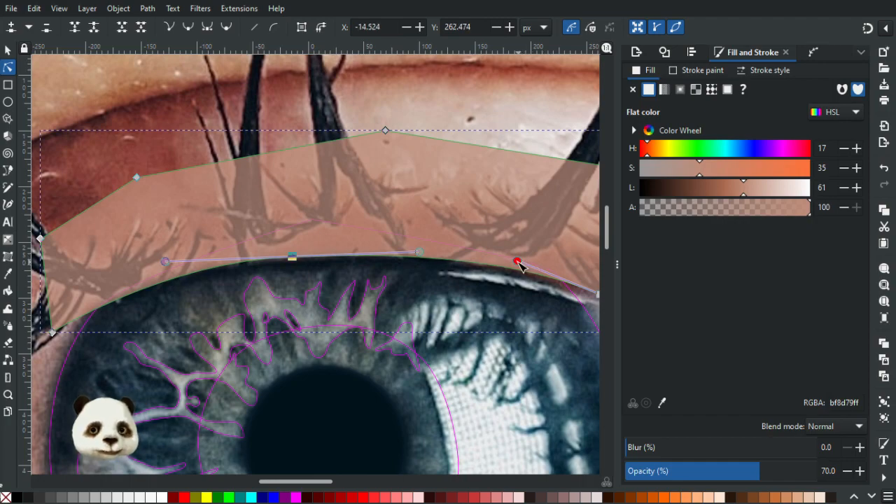
drag(534, 290, 342, 216)
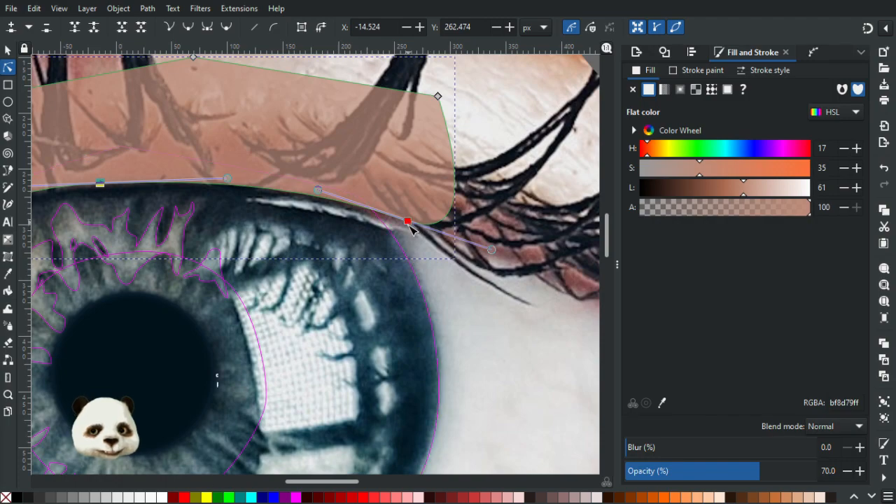
drag(199, 215, 436, 220)
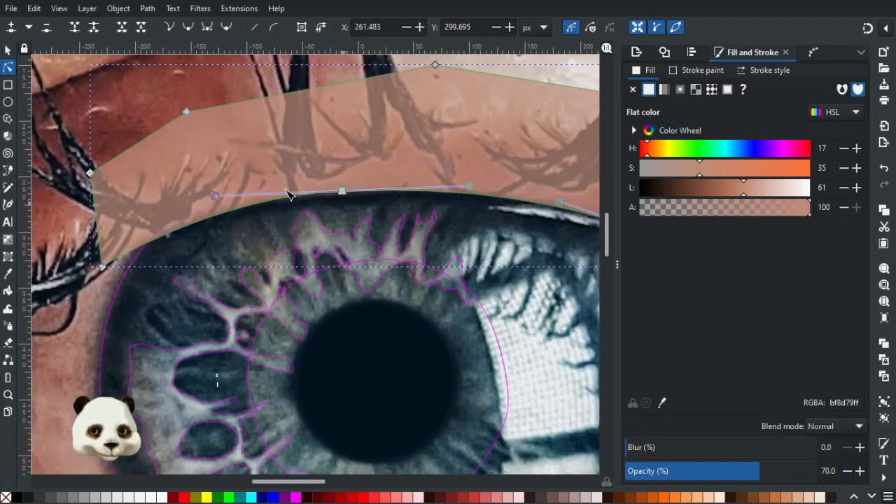
mouse_move(215, 196)
mouse_down()
mouse_move(230, 194)
mouse_move(203, 201)
mouse_up()
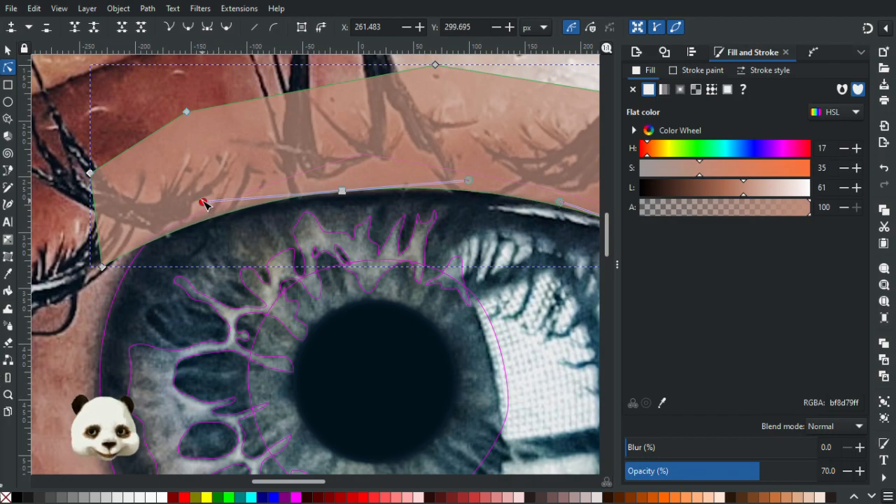
drag(338, 194, 334, 196)
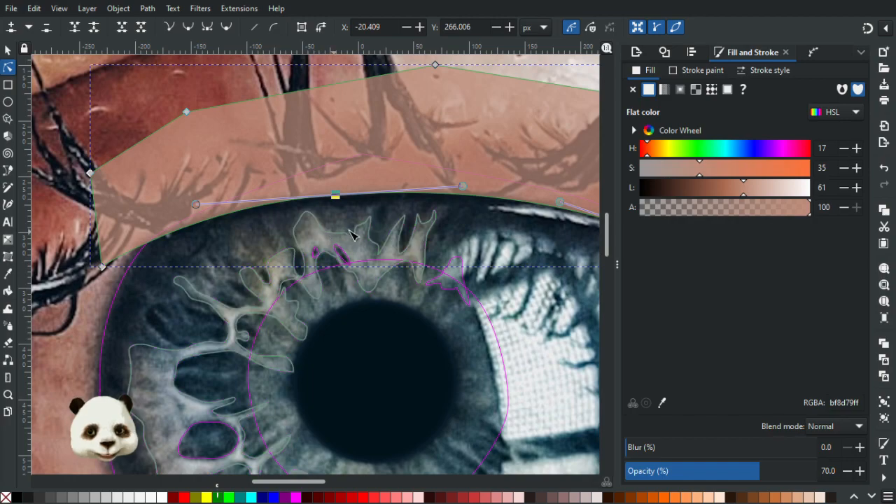
key(Escape)
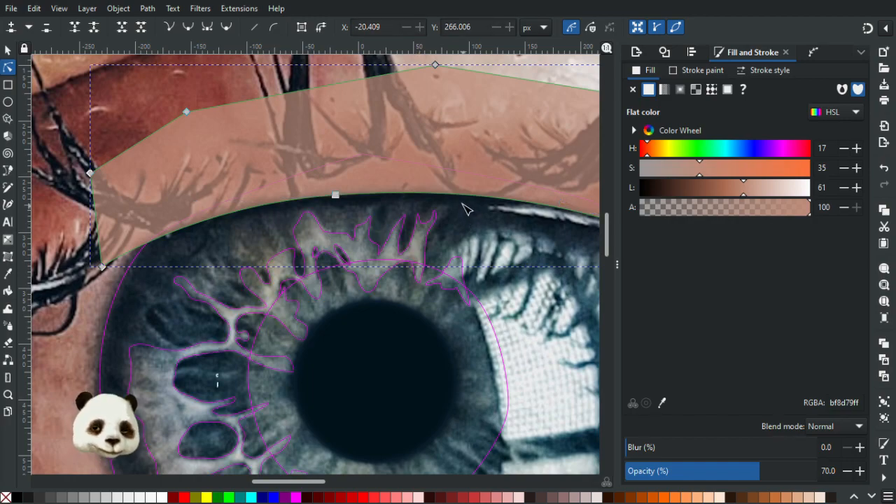
Examine how the translucent eyelid patch meets the large iris, both close up and within the whole composition.
ctrl+scroll(462, 203, down, 3)
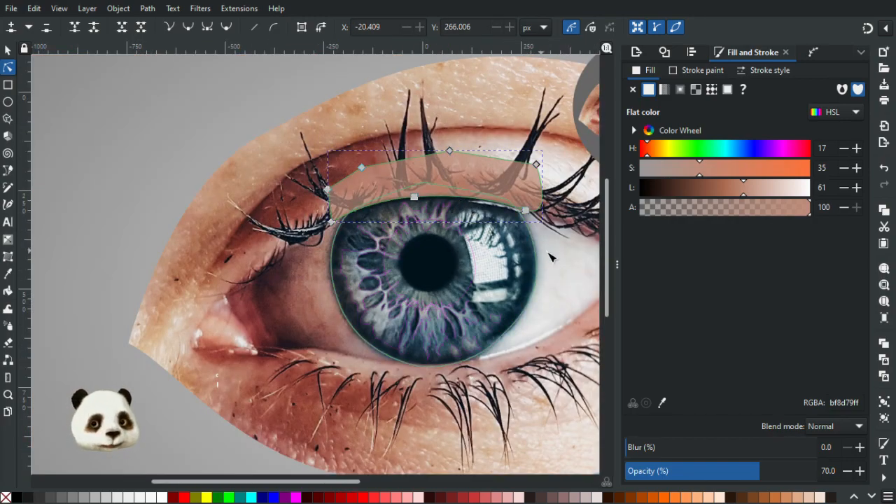
key(Escape)
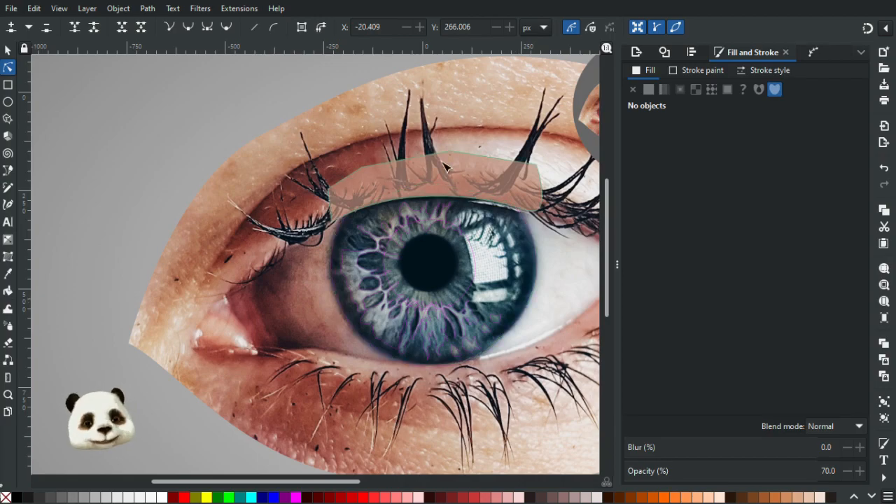
ctrl+scroll(504, 270, up, 2)
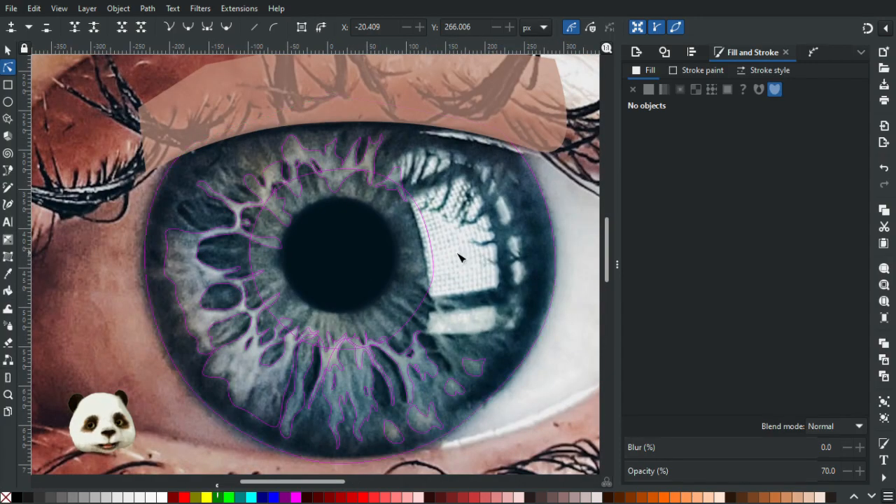
ctrl+scroll(459, 257, down, 4)
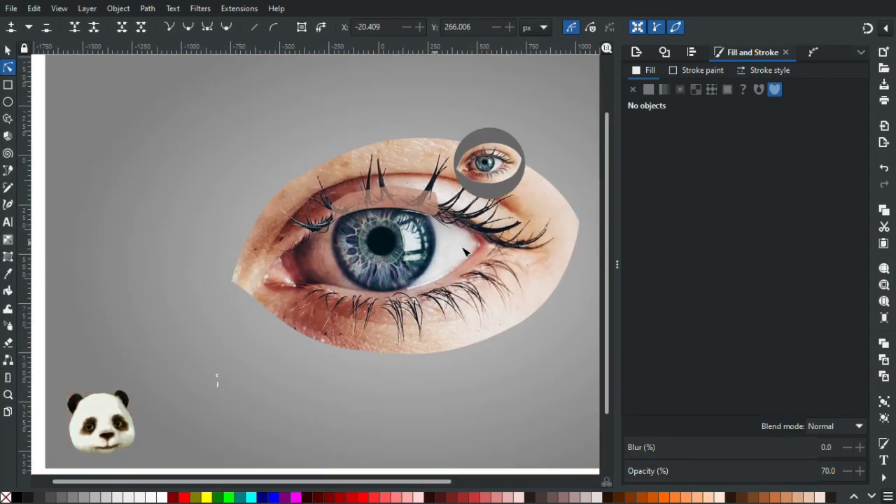
ctrl+scroll(510, 261, up, 2)
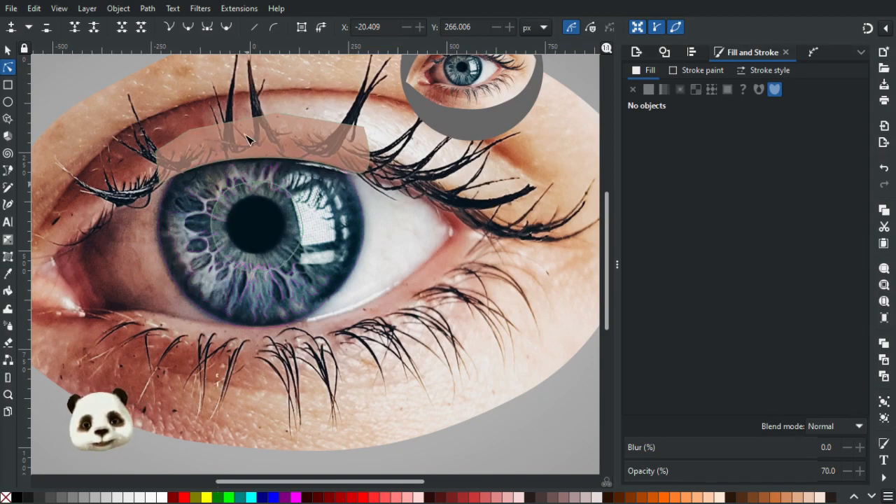
scroll(394, 266, up, 2)
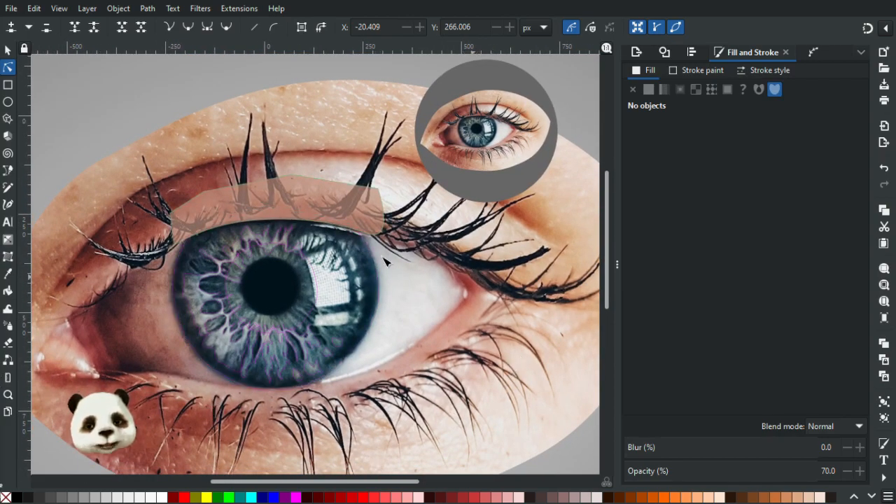
scroll(238, 307, up, 1)
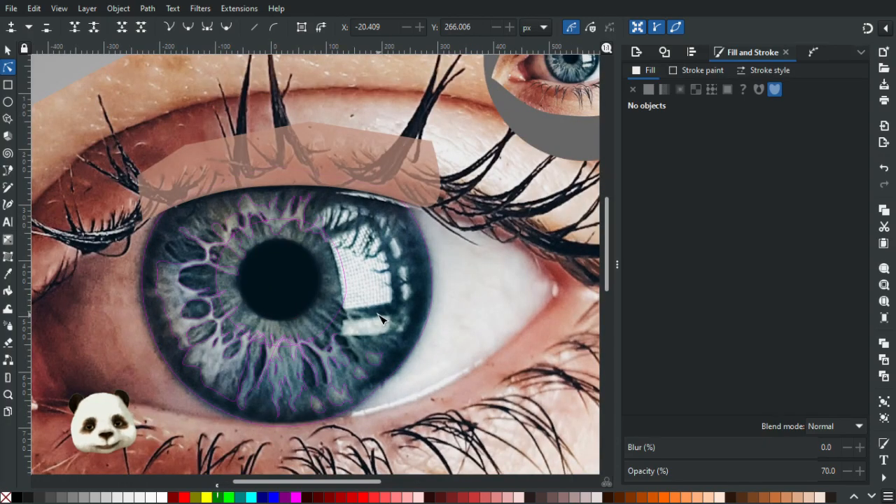
drag(338, 288, 388, 250)
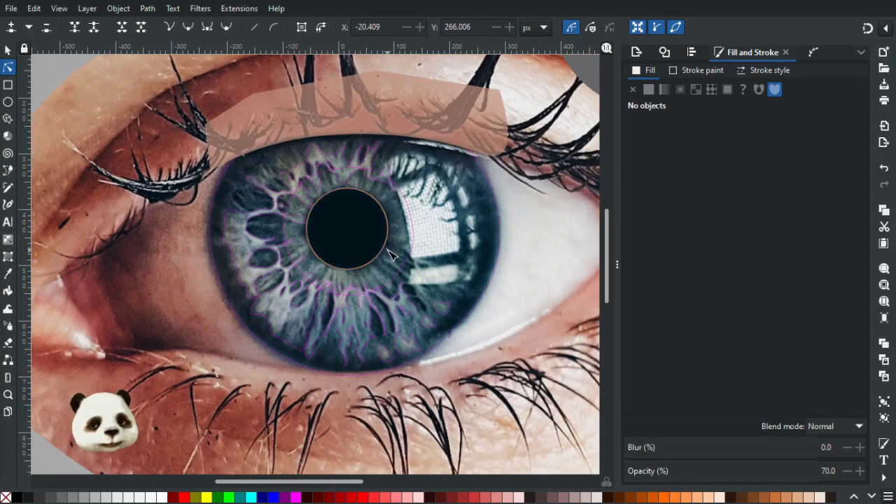
Fill the large fibre outline on the iris's left side with the blue-grey 757f8bff sampled from the iris.
scroll(273, 234, up, 3)
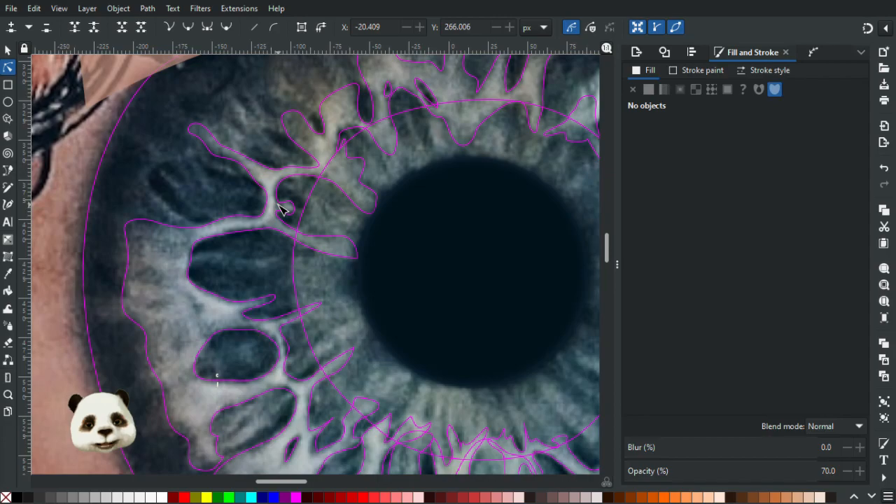
key(ctrl+a)
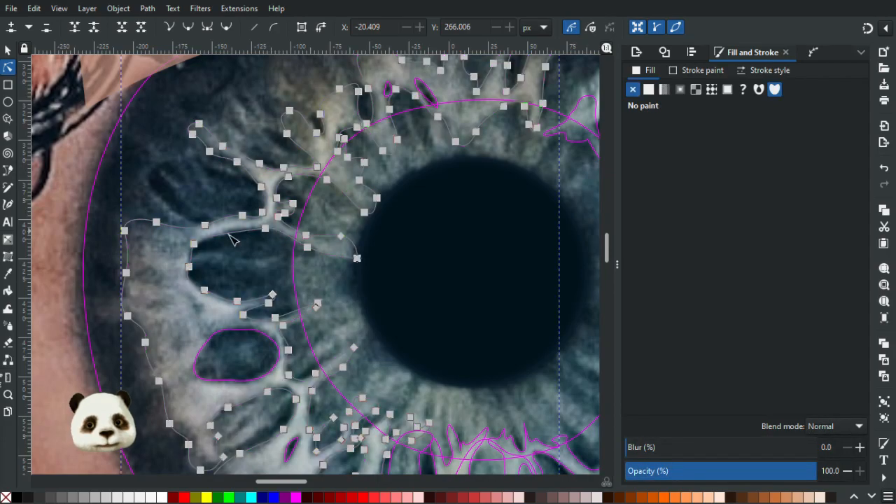
key(d)
click(177, 272)
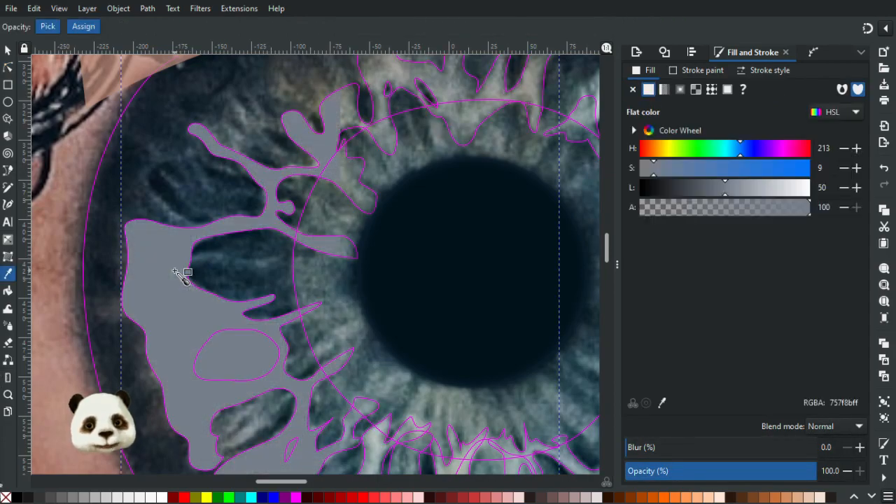
Move the small eye with its grey disc down beside the large iris, to about X 342, Y 332 px.
scroll(490, 253, down, 3)
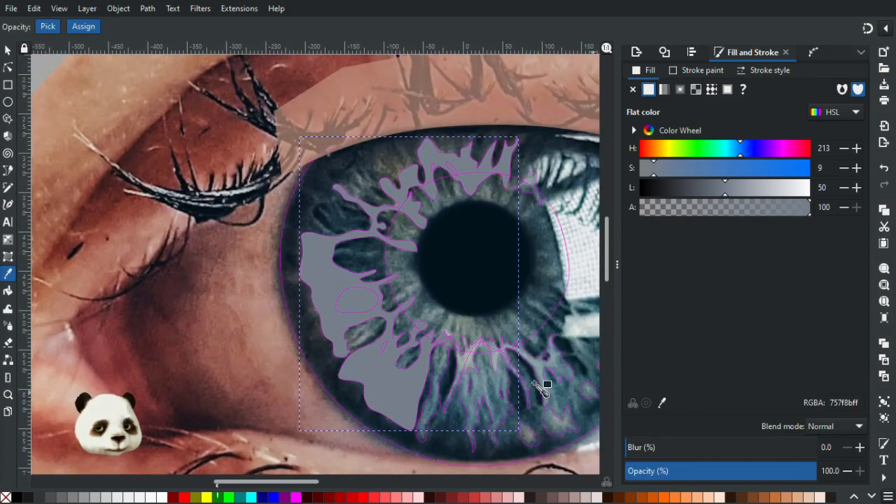
scroll(395, 360, right, 3)
scroll(396, 367, down, 2)
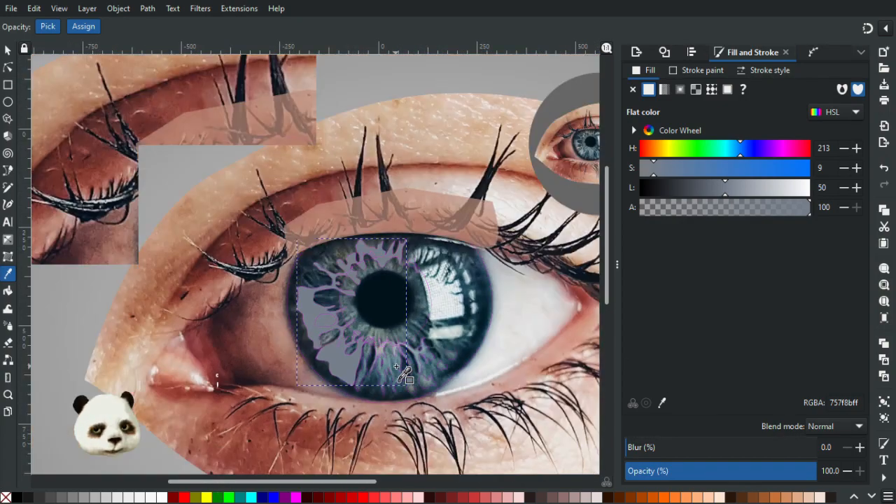
scroll(396, 367, right, 3)
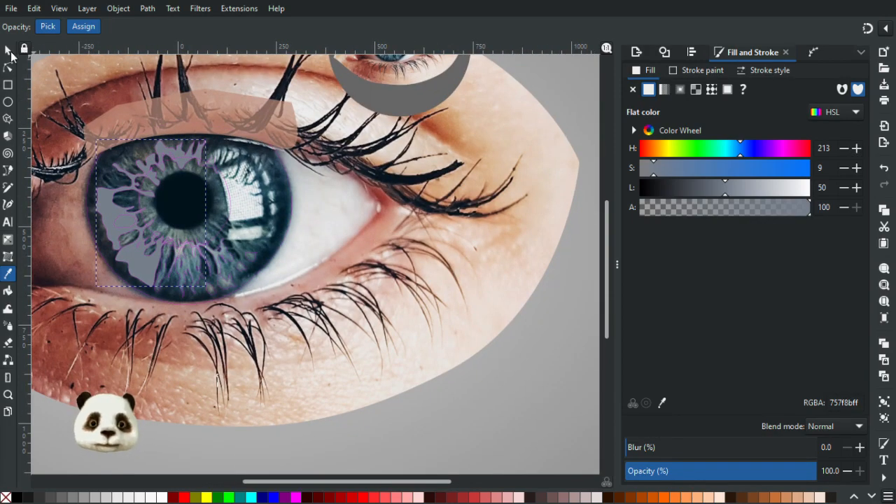
click(8, 50)
drag(414, 100, 381, 257)
scroll(125, 239, up, 1)
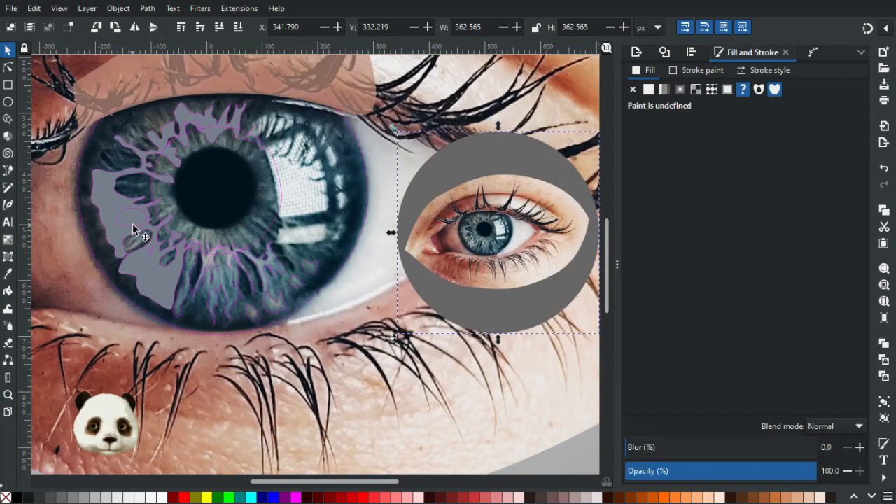
Merge the four small outlines lying over the grey fibre shape, two by the left iris and two above the pupil, into one path.
click(109, 200)
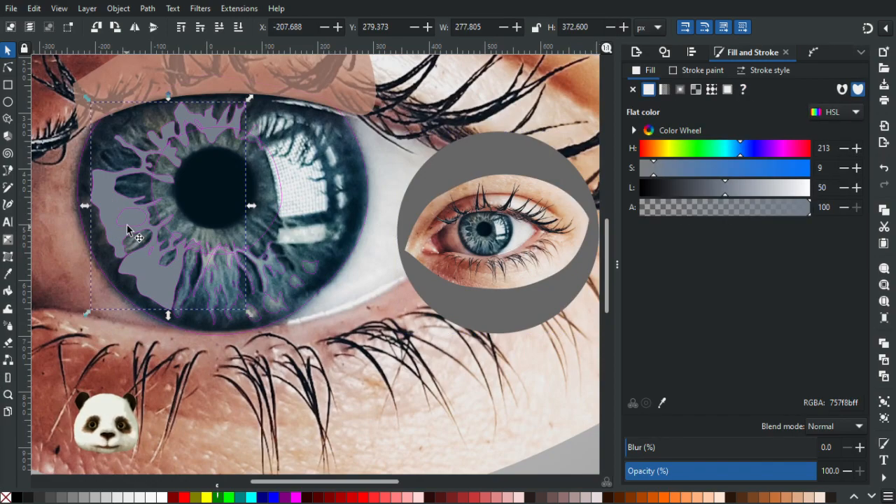
scroll(143, 159, up, 2)
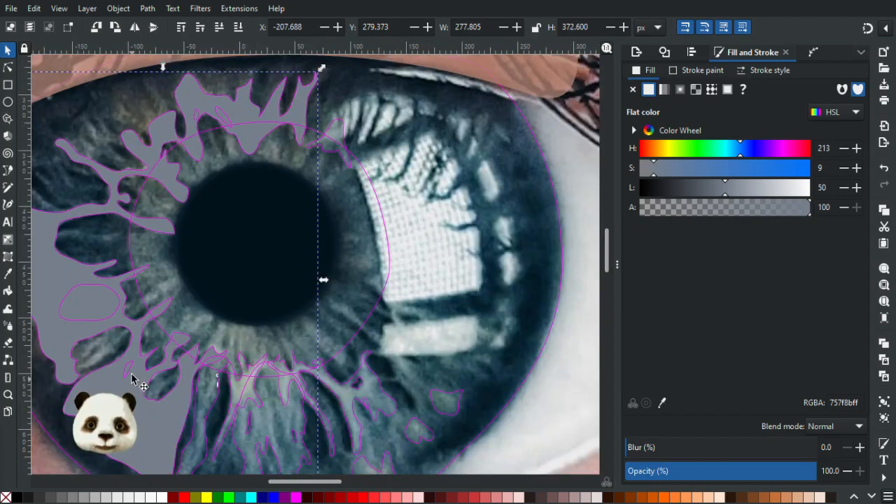
click(129, 373)
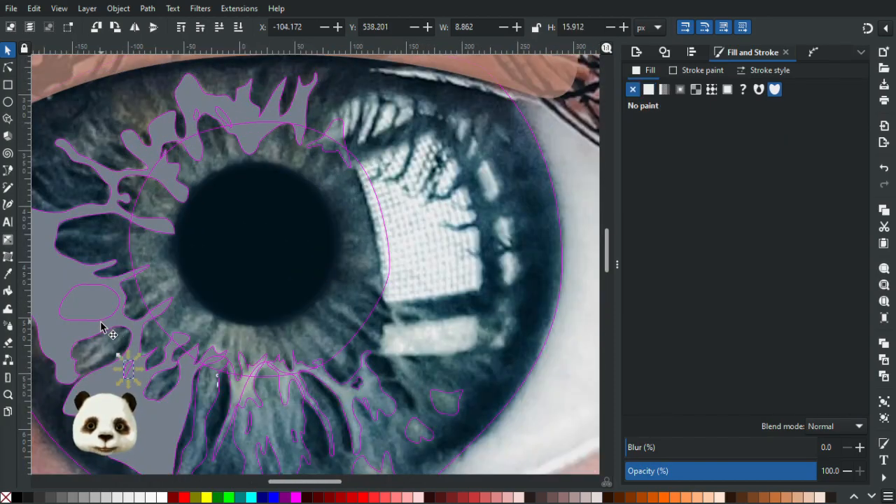
shift+click(102, 326)
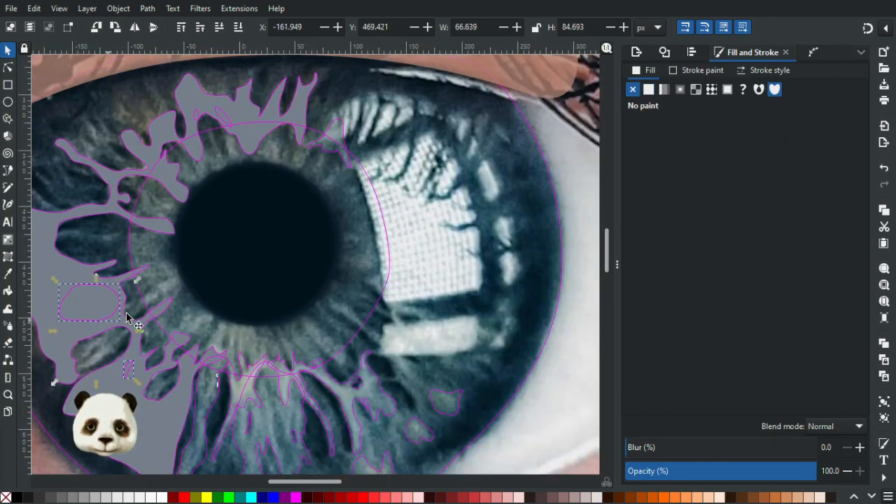
shift+click(219, 115)
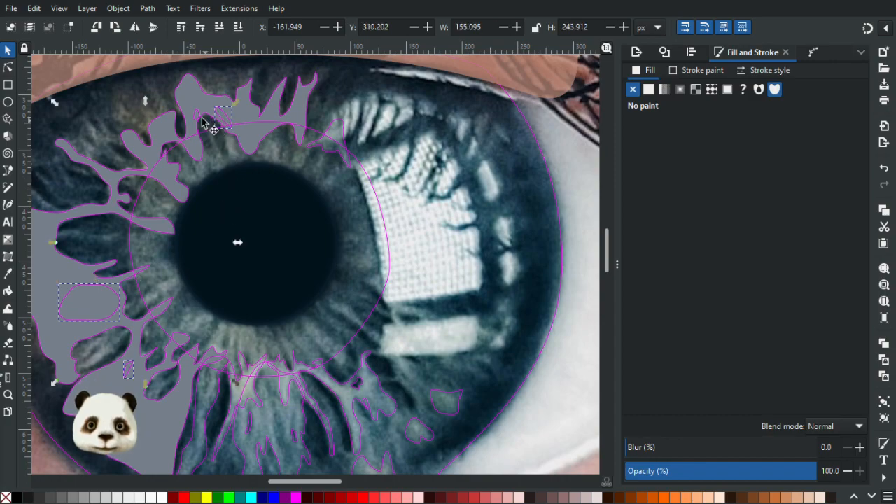
shift+click(200, 116)
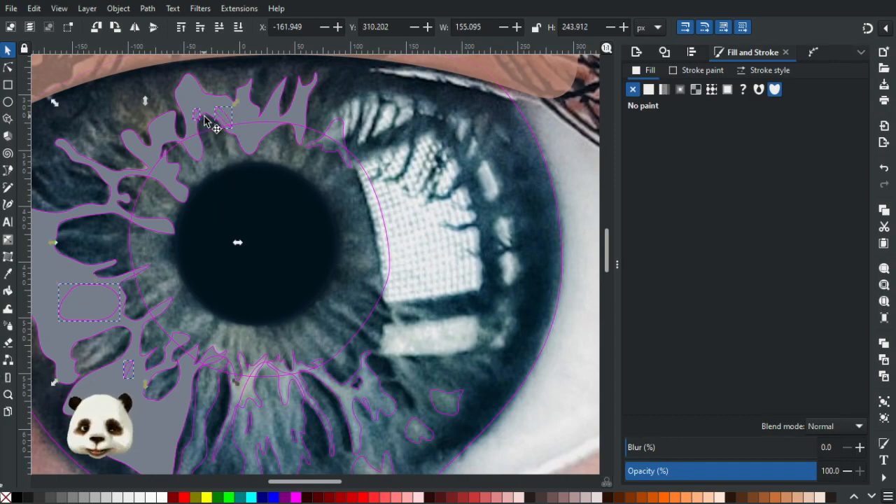
shift+click(251, 124)
shift+click(251, 124)
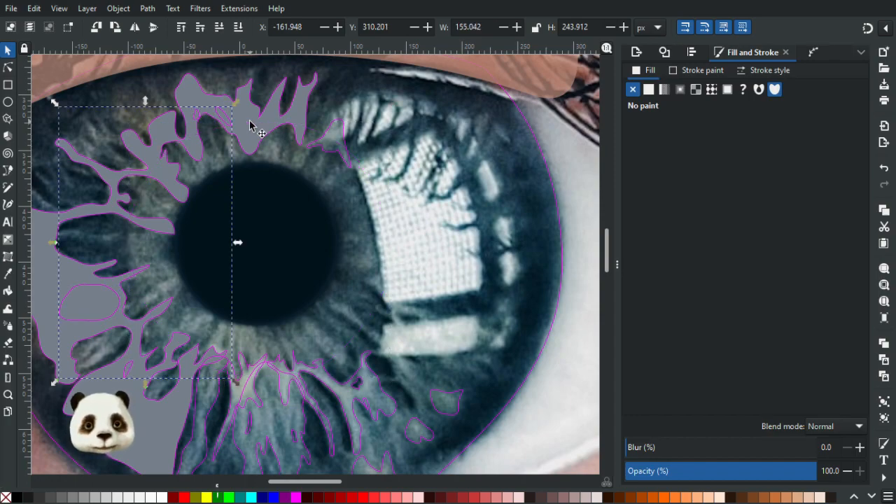
Cut the merged outlines out of the large fibre shape as holes with the Difference operation.
key(Escape)
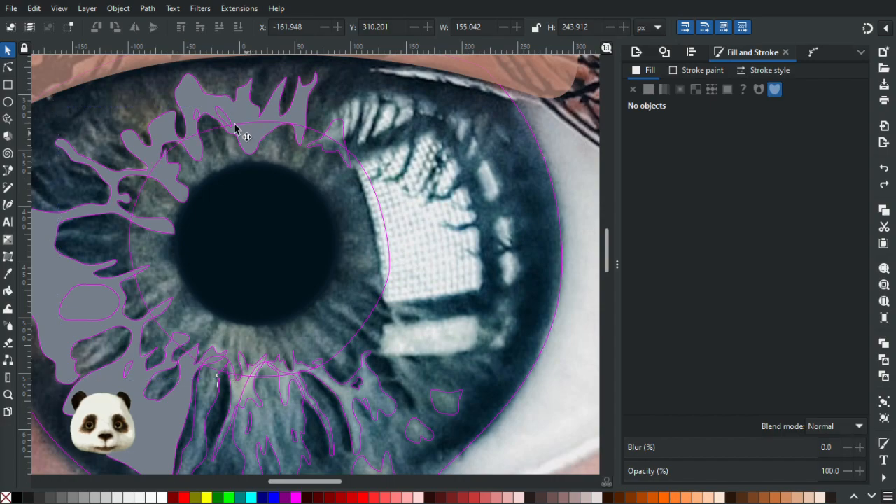
click(250, 114)
shift+click(250, 114)
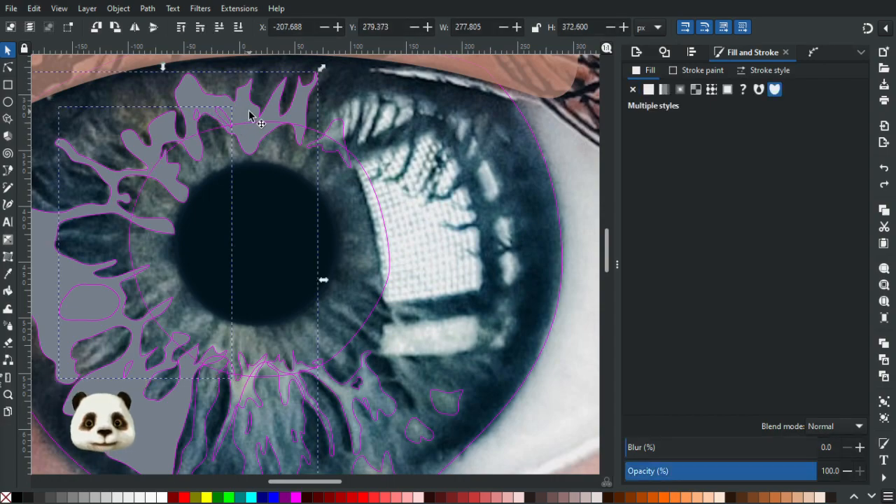
key(ctrl+minus)
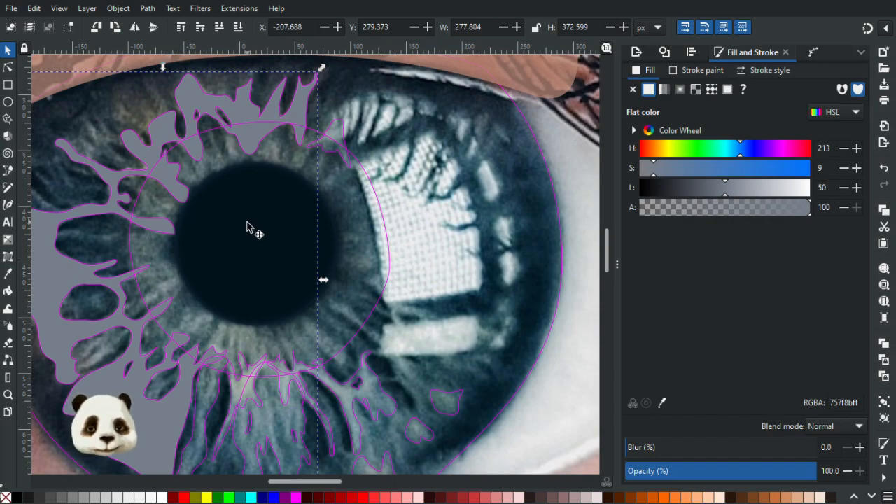
Fill the large fibre shape with the lighter grey 9a9d9fff sampled from the small eye's iris.
drag(242, 259, 174, 247)
scroll(180, 247, down, 1)
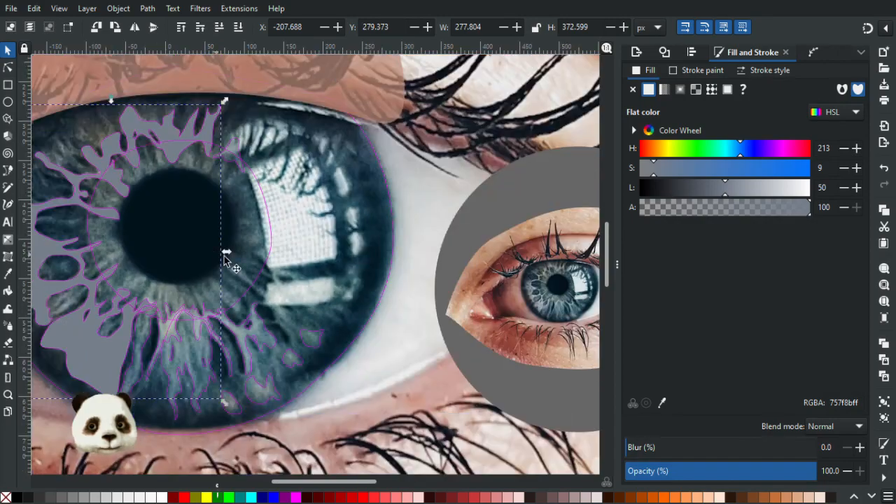
key(d)
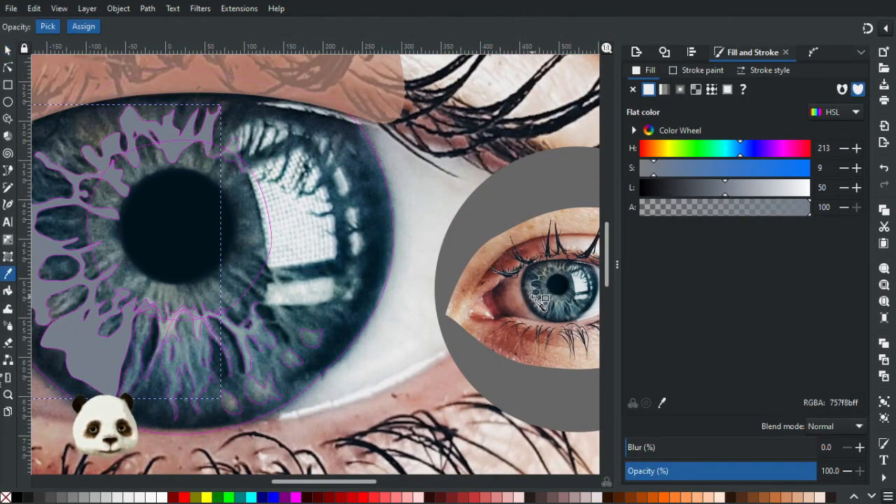
click(543, 302)
scroll(206, 262, down, 2)
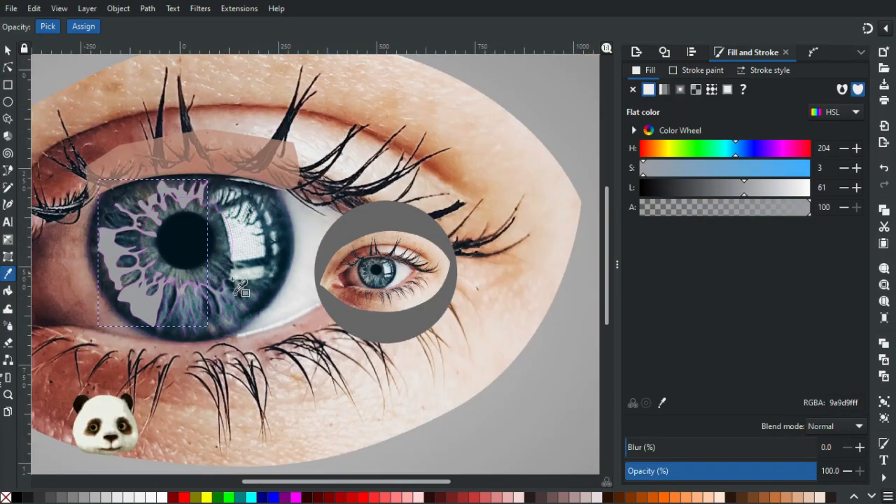
scroll(242, 290, up, 4)
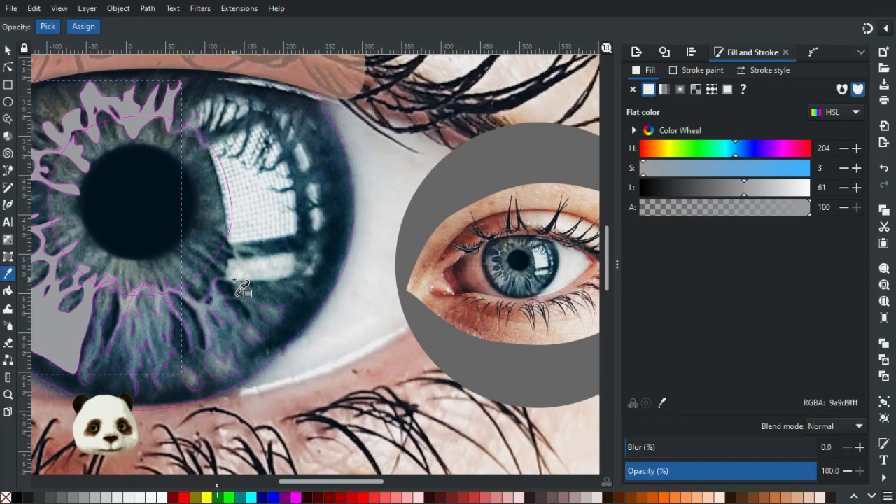
drag(242, 275, 277, 246)
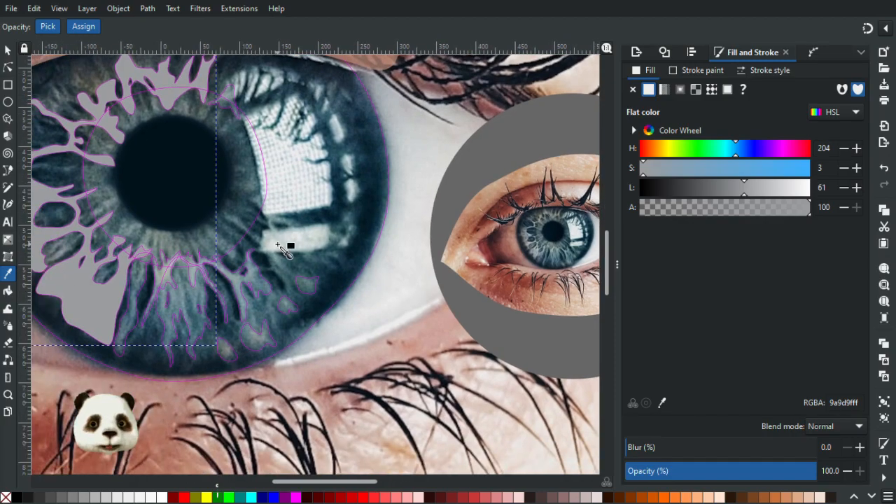
Move the small eye over the large iris and back out beside it, to about X 299, Y 289 px.
click(7, 50)
drag(519, 253, 362, 213)
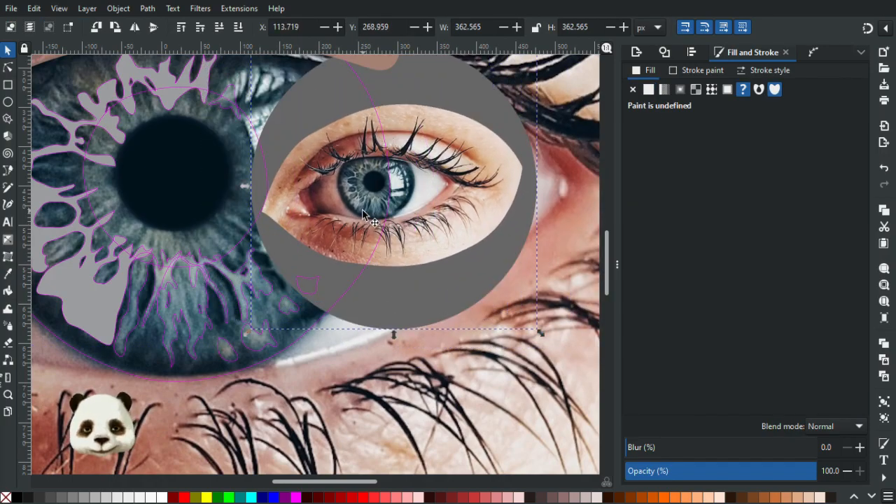
drag(424, 223, 572, 239)
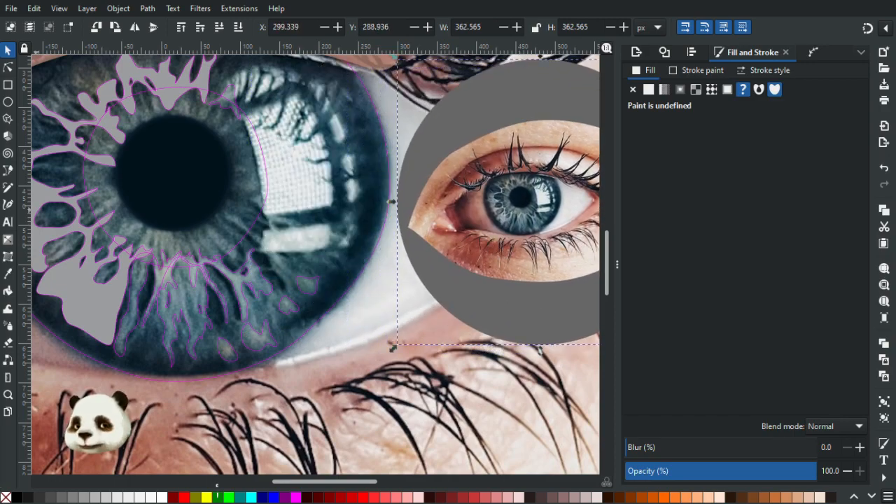
click(383, 62)
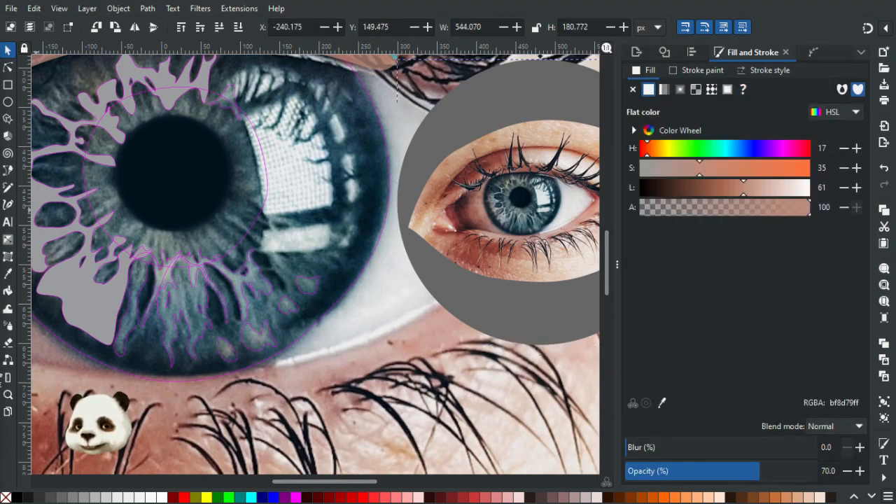
key(ctrl+a)
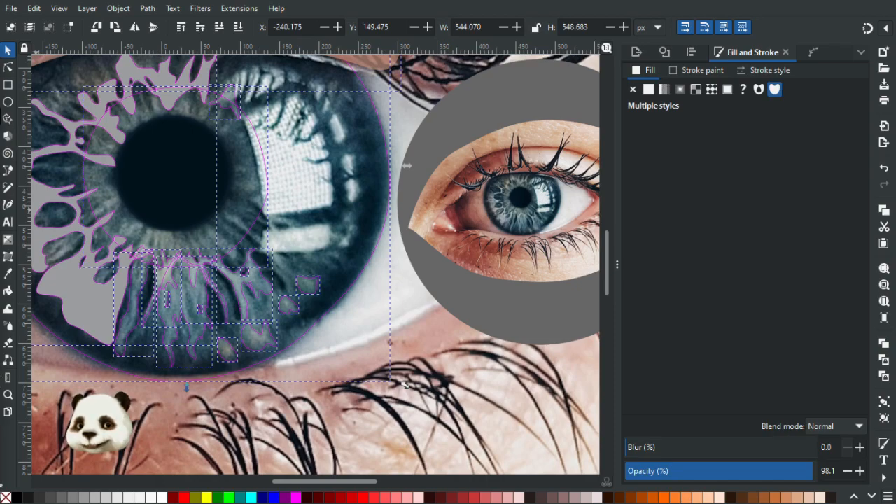
click(174, 173)
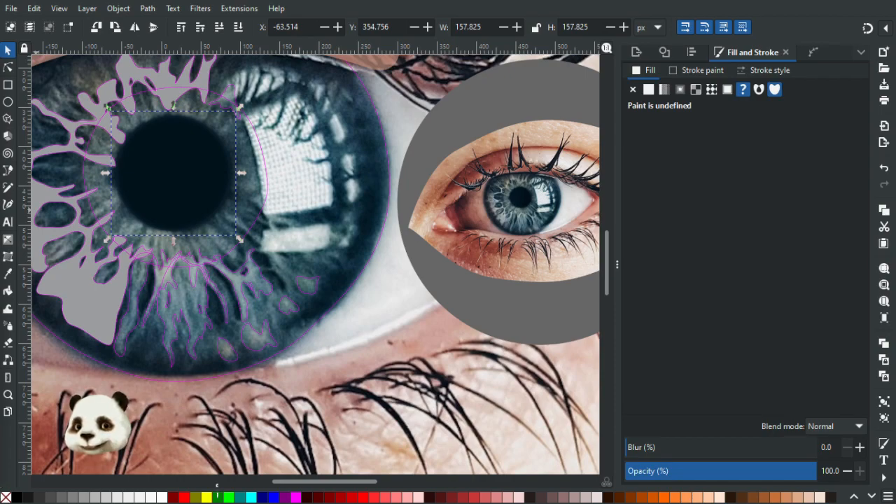
key(Tab)
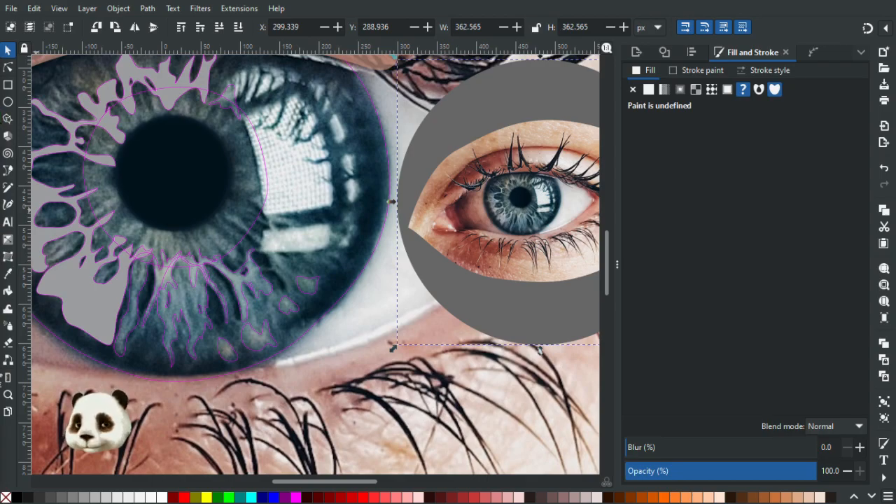
Create a layer named Temp above the Workspace layer.
key(ctrl+shift+l)
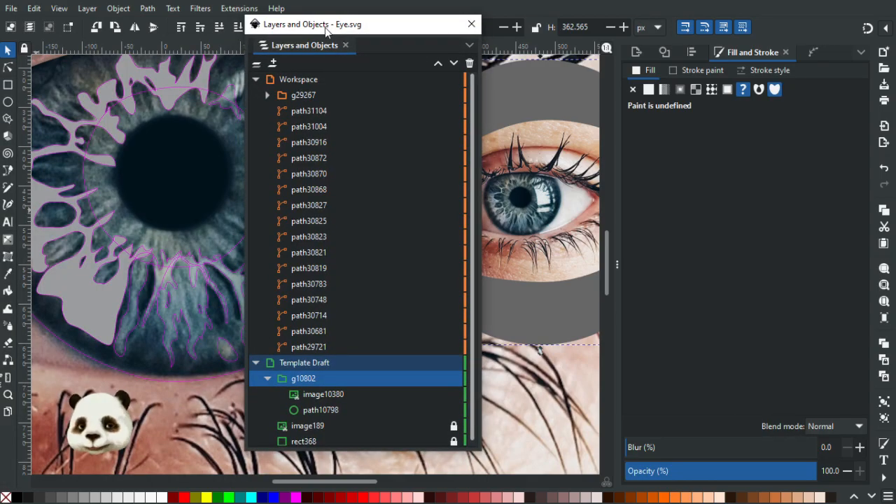
click(285, 75)
click(274, 63)
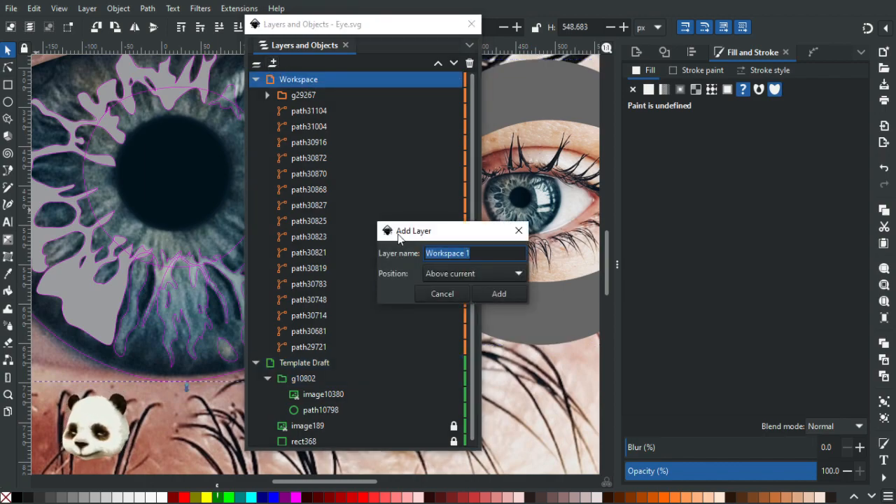
text(Tem)
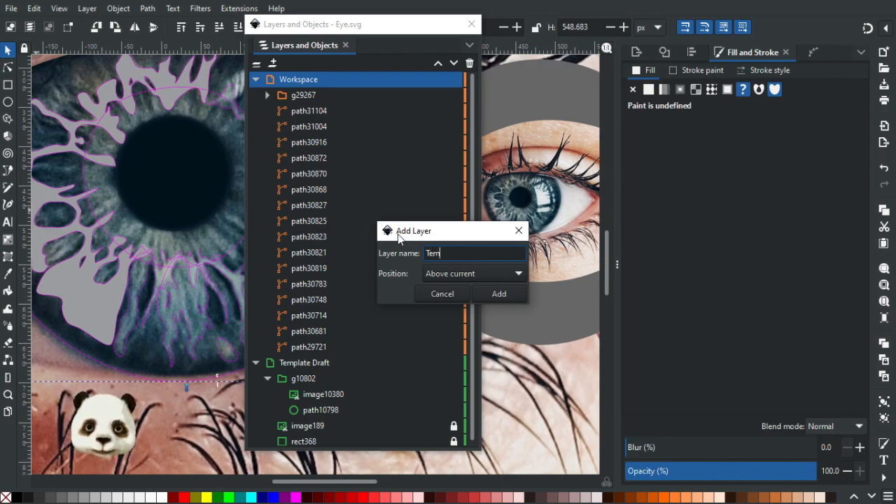
text(p)
key(Return)
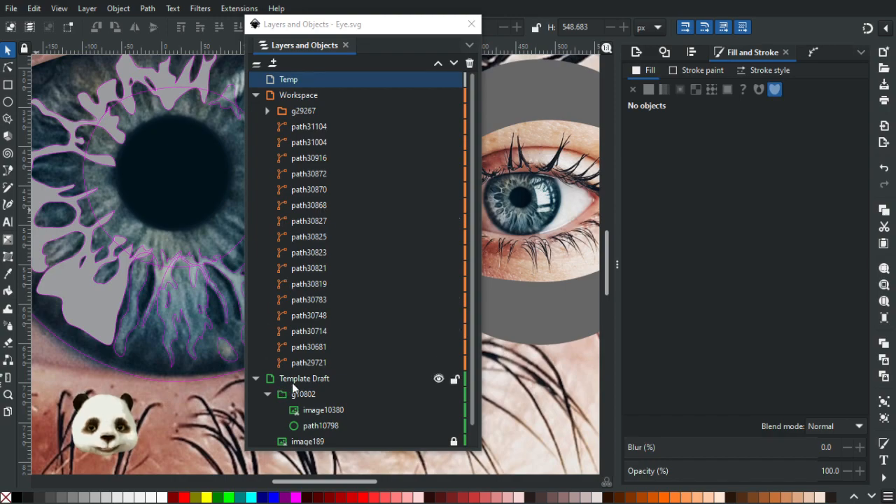
Move the small eye group g10802 into the Temp layer and collapse the group and the Template Draft layer.
drag(308, 395, 324, 78)
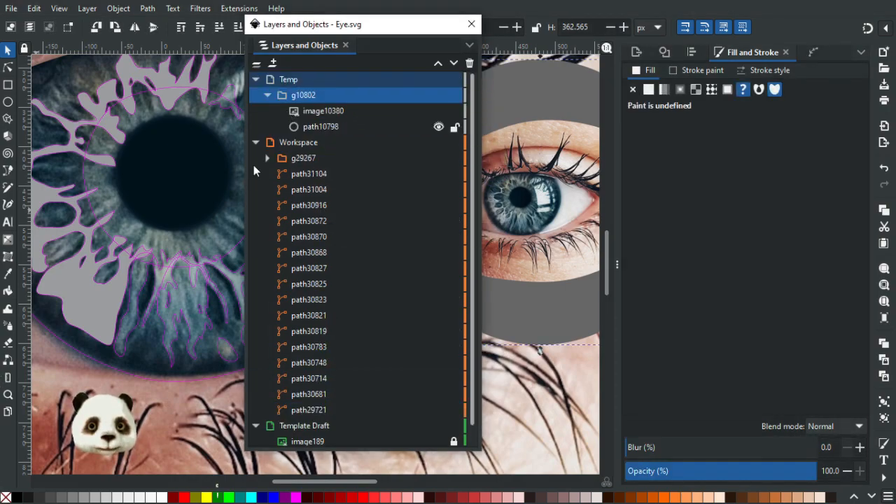
click(258, 425)
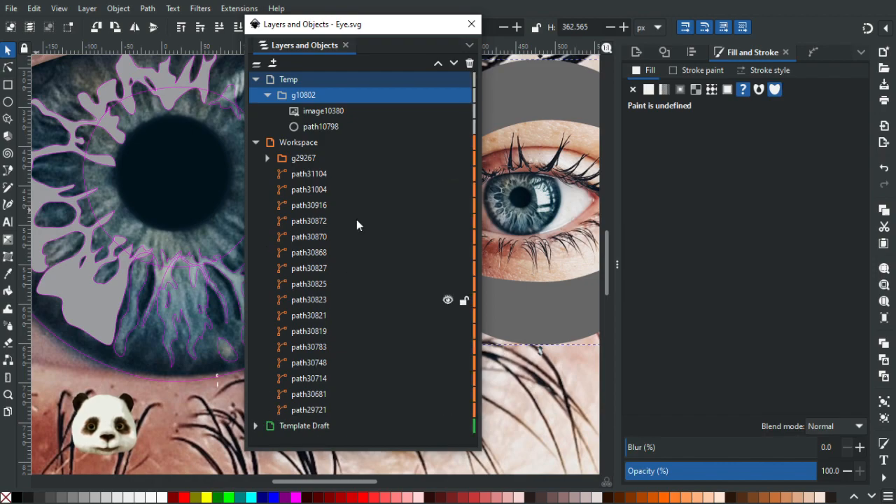
click(269, 96)
drag(344, 29, 0, 59)
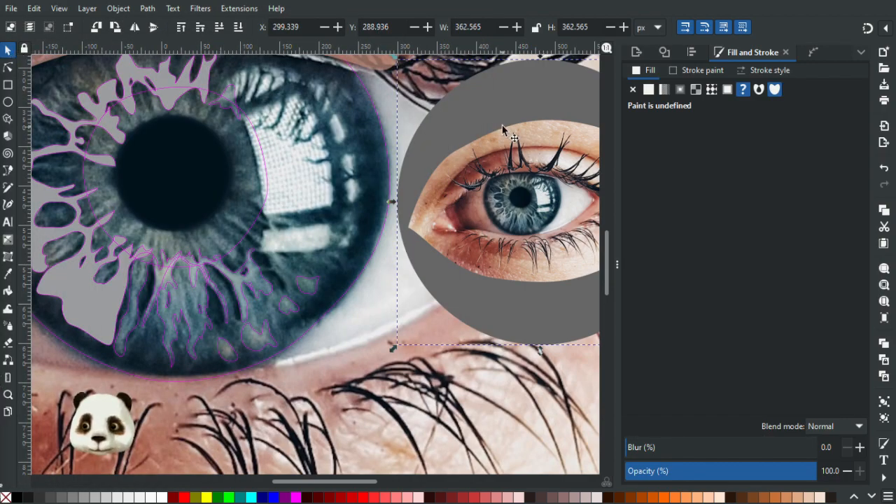
Place the small eye over the large iris's right side, at about X 105, Y 280 px, and compare its fibres with the traced shape.
drag(455, 240, 263, 217)
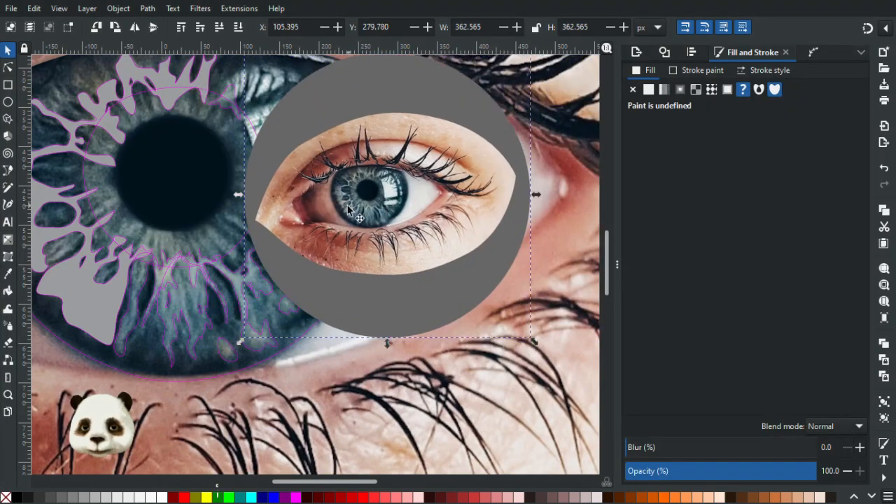
scroll(119, 256, up, 2)
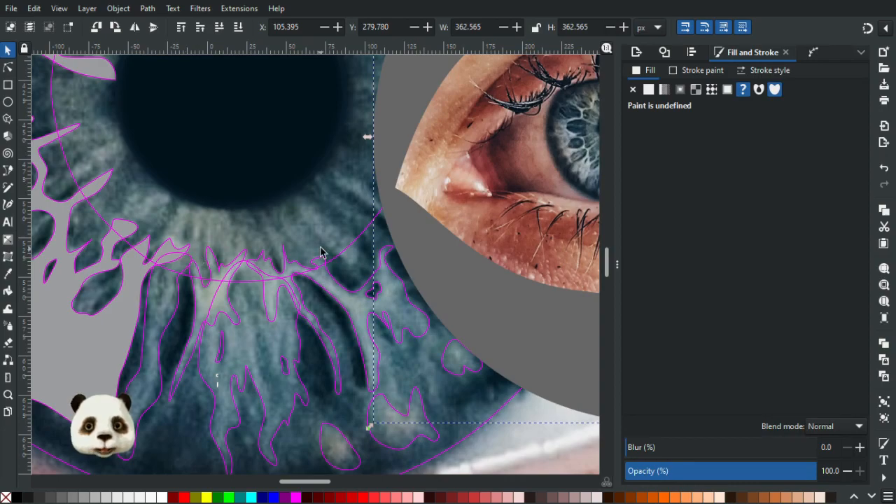
scroll(363, 265, down, 2)
scroll(245, 143, down, 3)
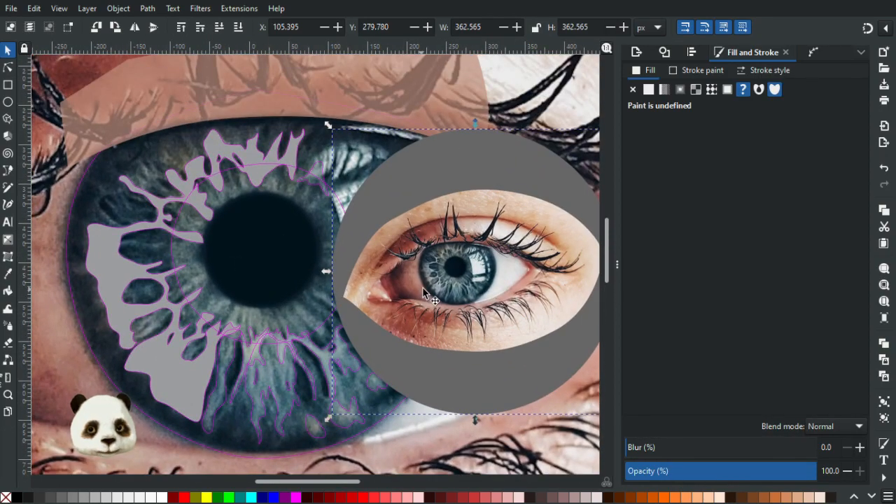
scroll(423, 287, up, 5)
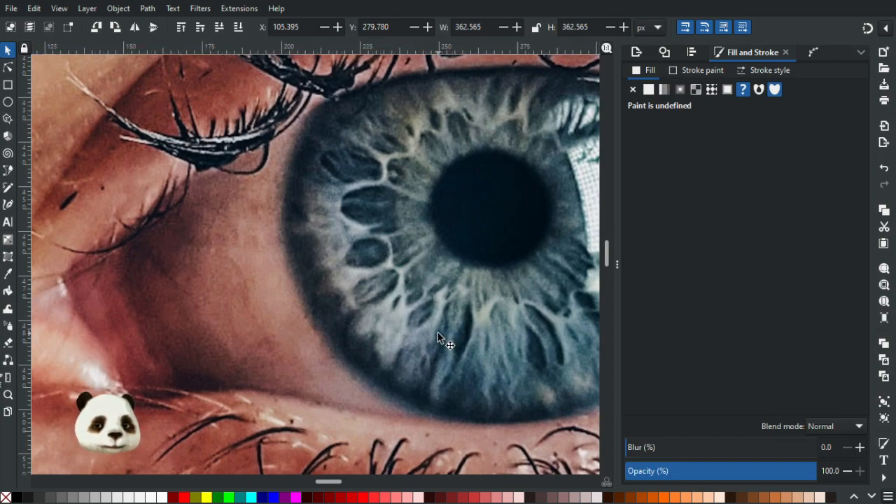
scroll(438, 332, down, 4)
drag(250, 357, 353, 234)
scroll(322, 255, down, 1)
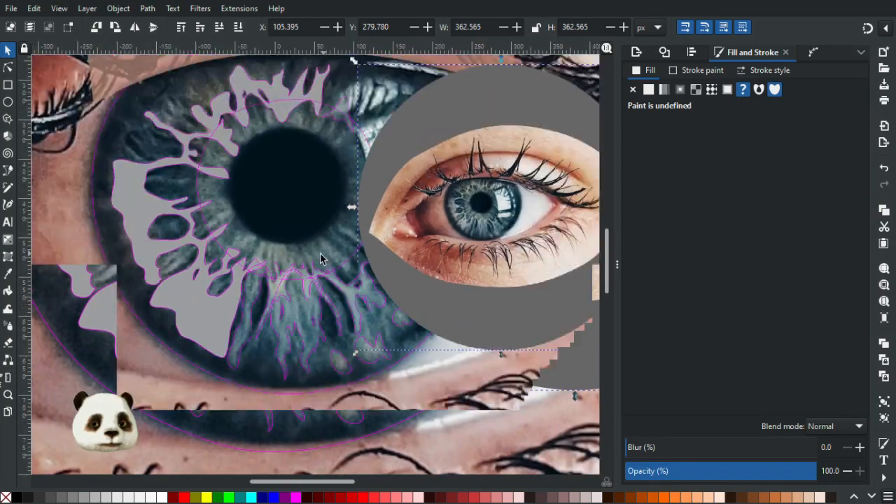
drag(284, 278, 273, 332)
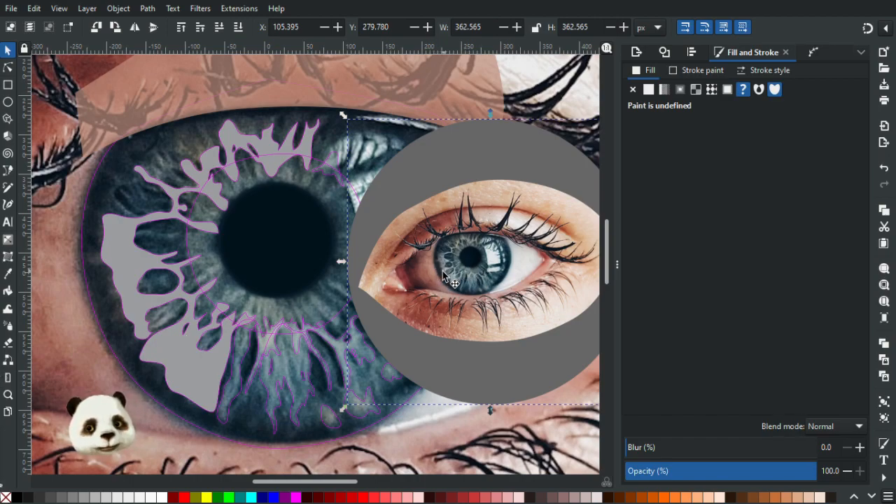
Push three nodes on the grey fibre shape's outer left edge outward, to about X -197, Y 481; X -189, Y 506; and X -194, Y 537 px.
click(8, 68)
click(113, 270)
scroll(85, 275, up, 1)
scroll(85, 275, up, 2)
click(110, 249)
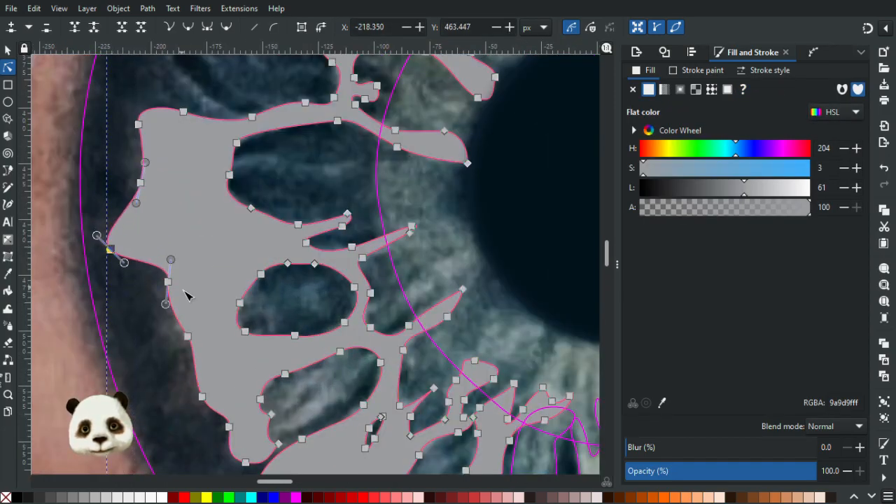
drag(168, 282, 157, 287)
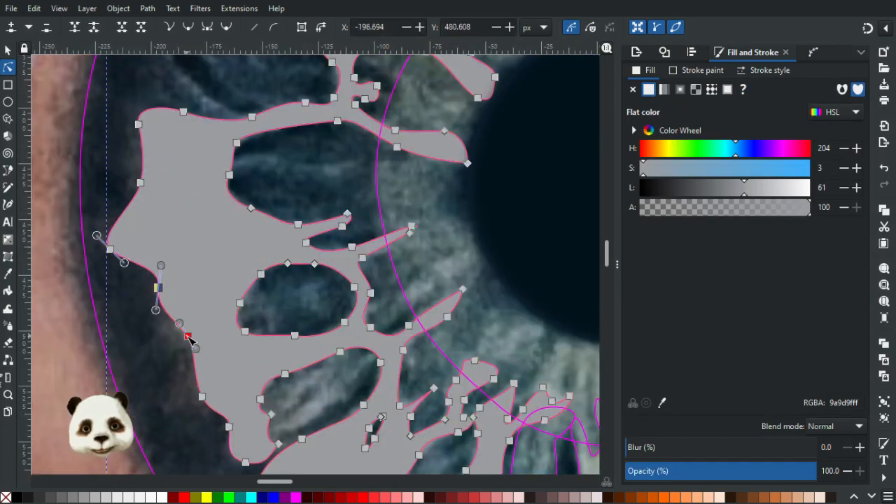
drag(185, 337, 175, 344)
scroll(234, 252, down, 4)
scroll(234, 252, left, 2)
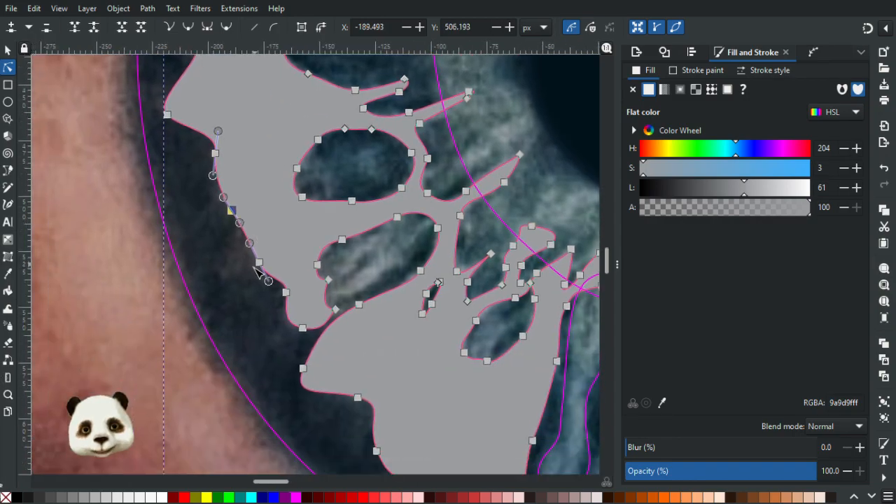
drag(260, 266, 219, 273)
scroll(146, 212, down, 4)
scroll(146, 212, right, 4)
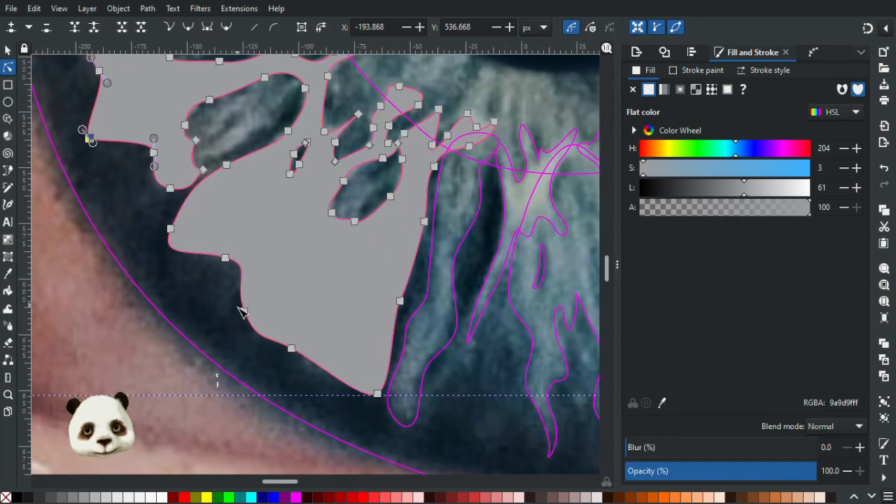
Move two edge nodes on the grey shape's lower-left lobe outward, to about X -128, Y 615 and X -137, Y 593 px, and deselect the shape.
drag(244, 313, 236, 312)
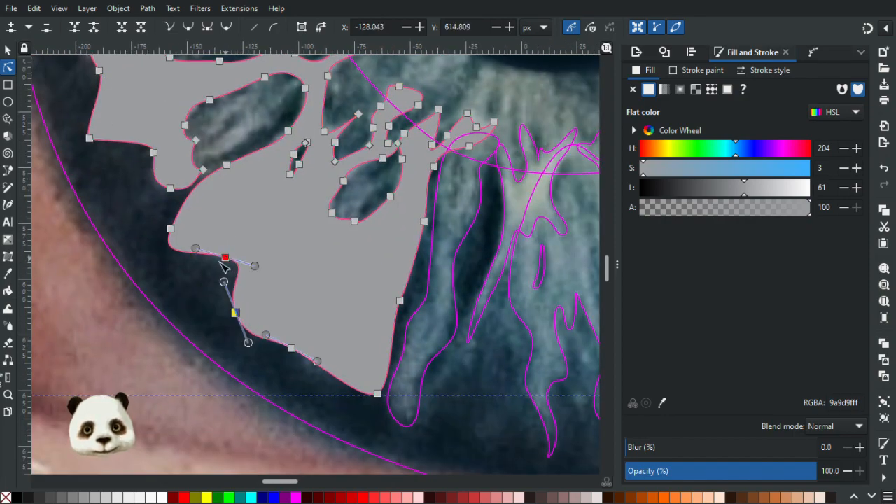
drag(224, 258, 216, 265)
click(172, 282)
scroll(179, 271, down, 2)
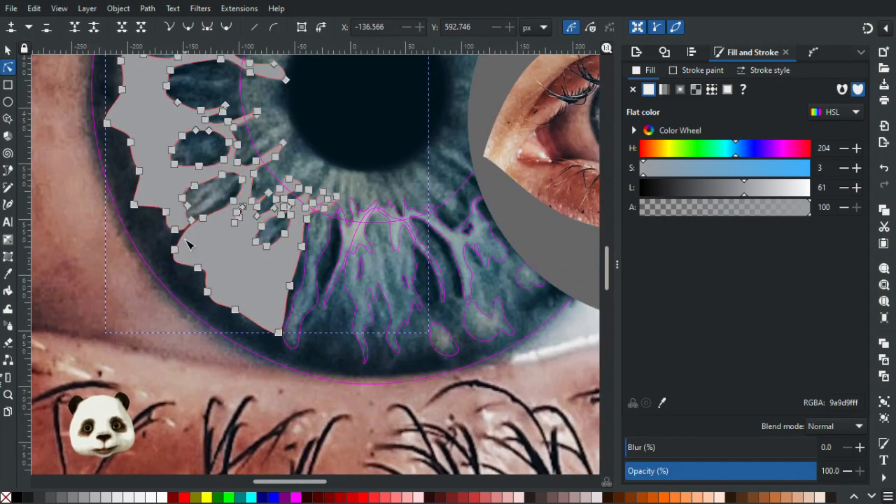
scroll(187, 253, down, 1)
drag(191, 64, 186, 220)
scroll(186, 220, up, 2)
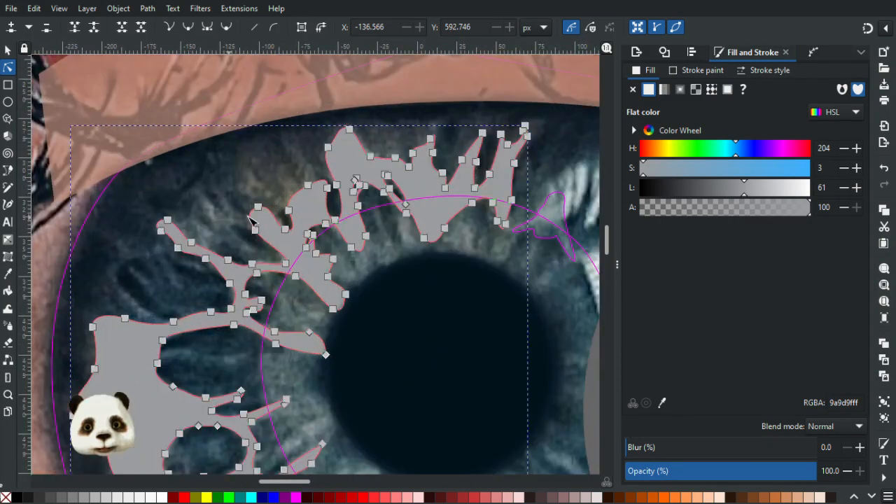
click(195, 197)
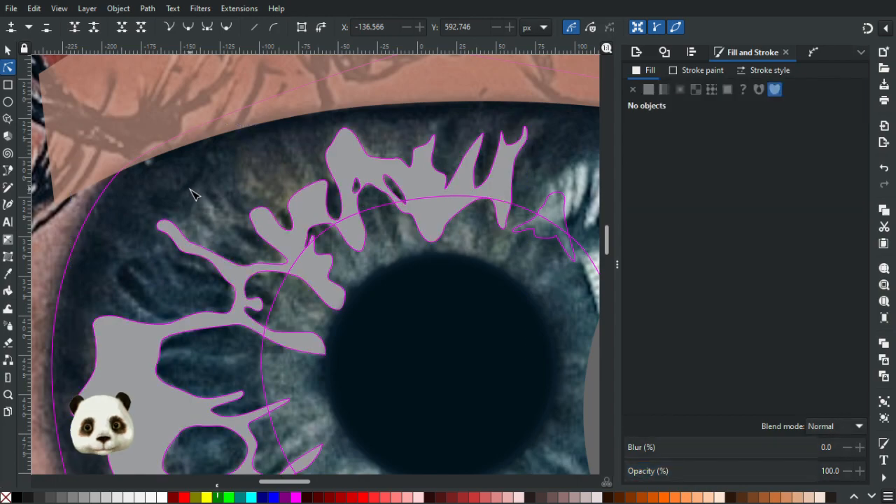
scroll(195, 196, down, 2)
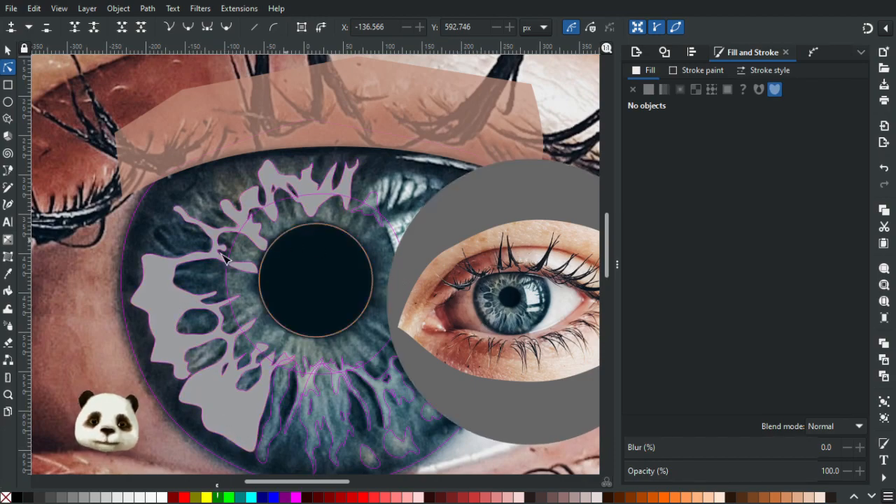
Move a node on the upper edge of the fibre reaching the pupil's left side to about X -92, Y 412 px, slimming the fibre.
scroll(260, 276, up, 3)
click(250, 244)
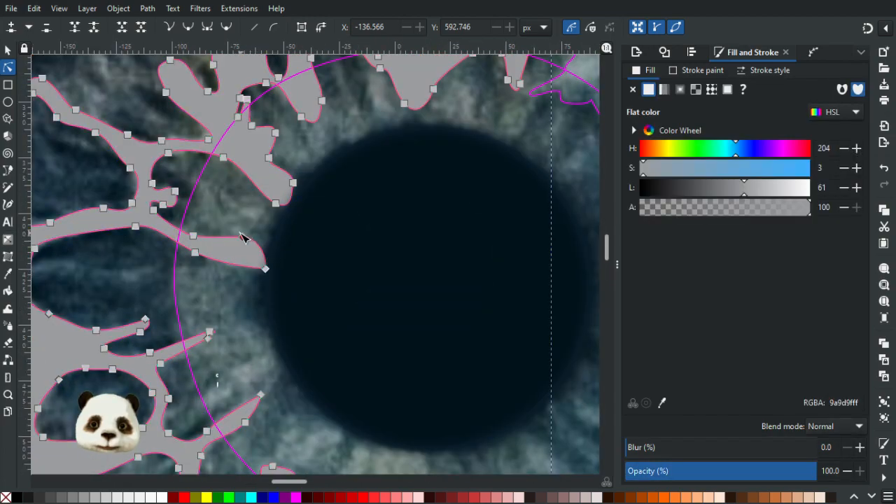
click(188, 242)
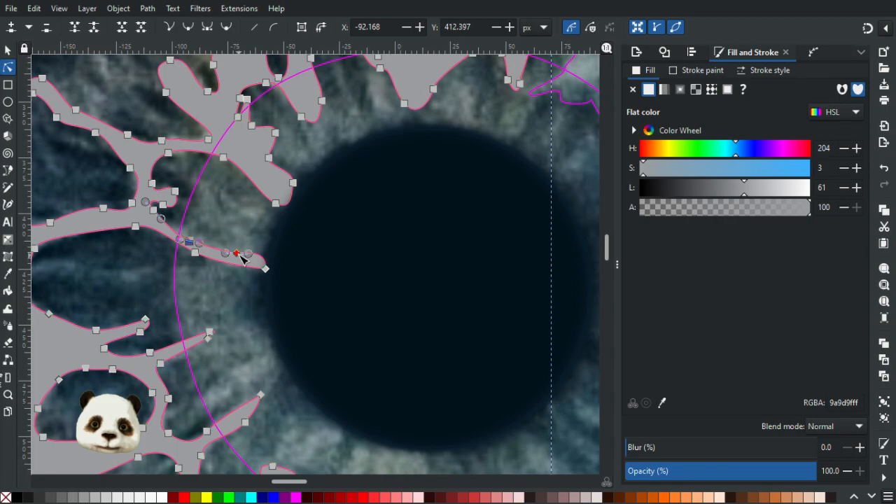
scroll(222, 341, down, 3)
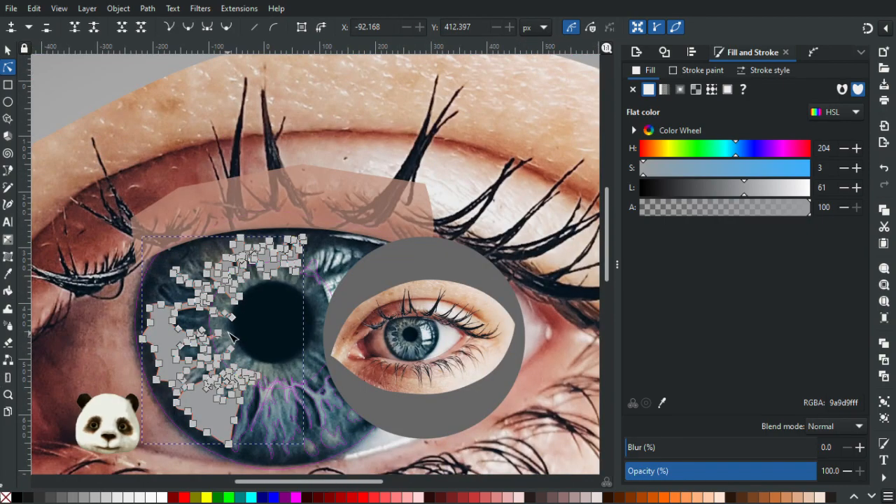
Narrow the fibre fork at the pupil's upper left by moving its inner node to about X -66, Y 375 px and deleting a tip node.
scroll(239, 299, up, 3)
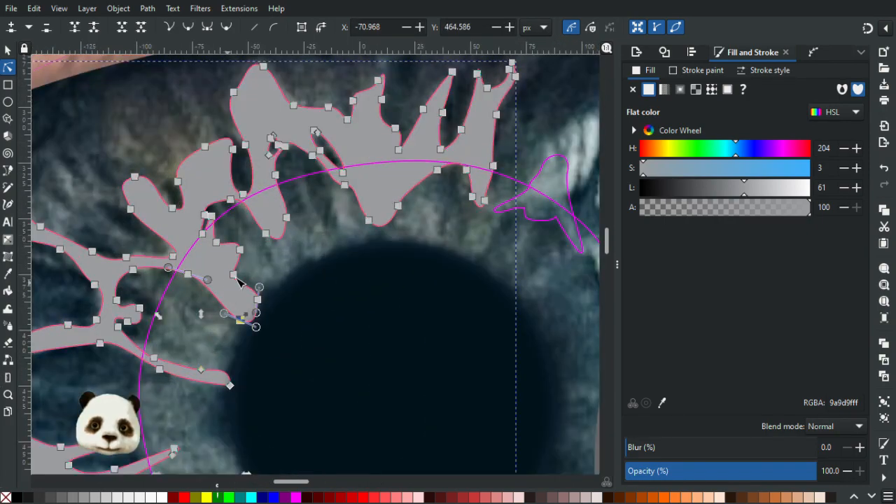
drag(233, 275, 212, 274)
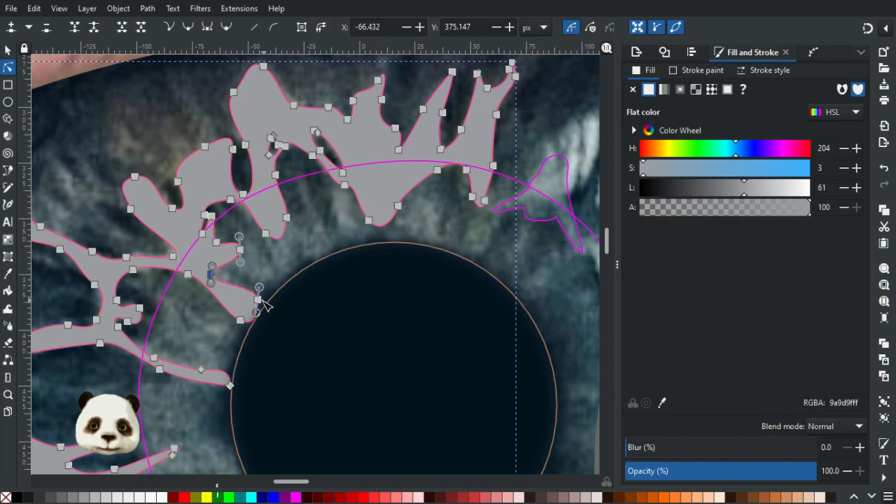
mouse_move(257, 301)
mouse_down()
mouse_move(235, 305)
mouse_move(247, 298)
mouse_up()
key(Delete)
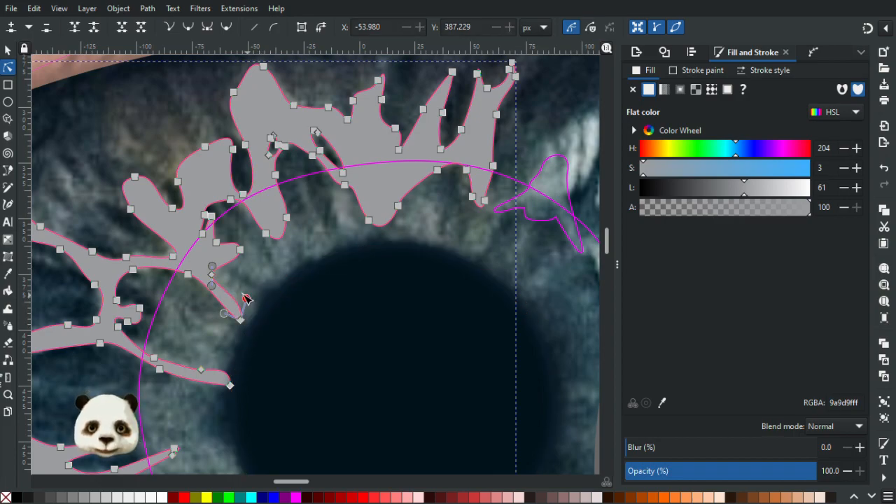
click(273, 280)
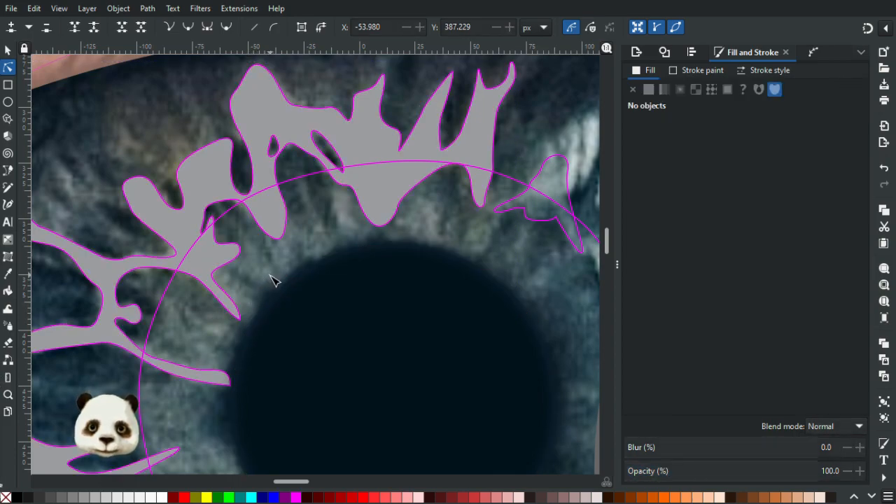
scroll(273, 280, down, 5)
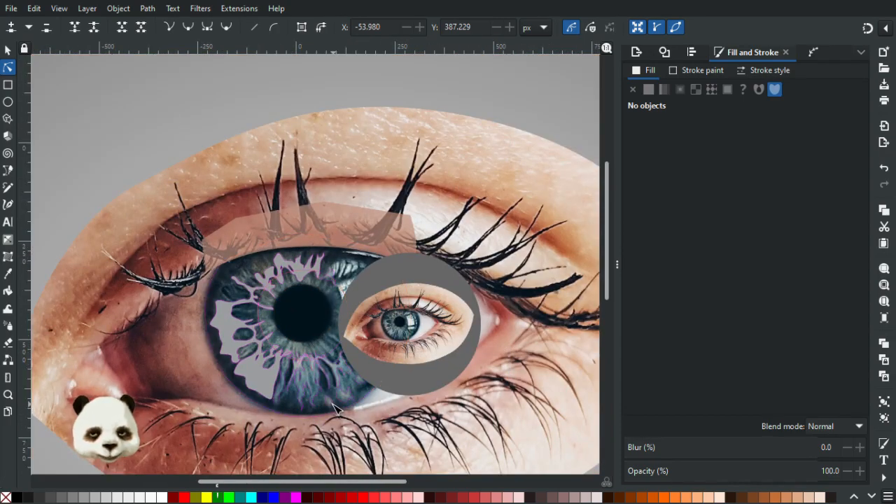
Round the pointed tip of the upper-left fibre fork using a second tip node at about X -53, Y 394 px and its handle.
scroll(308, 319, up, 6)
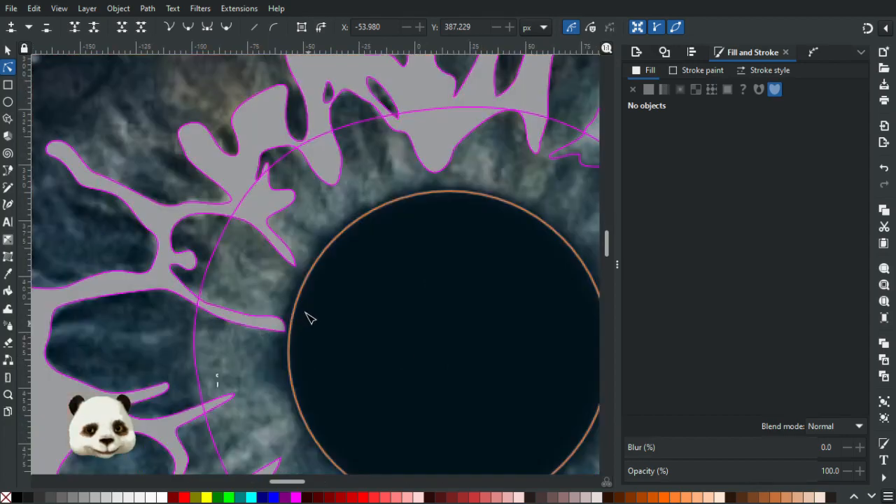
click(315, 184)
click(310, 167)
mouse_move(312, 169)
mouse_down()
mouse_move(326, 174)
mouse_move(319, 182)
mouse_up()
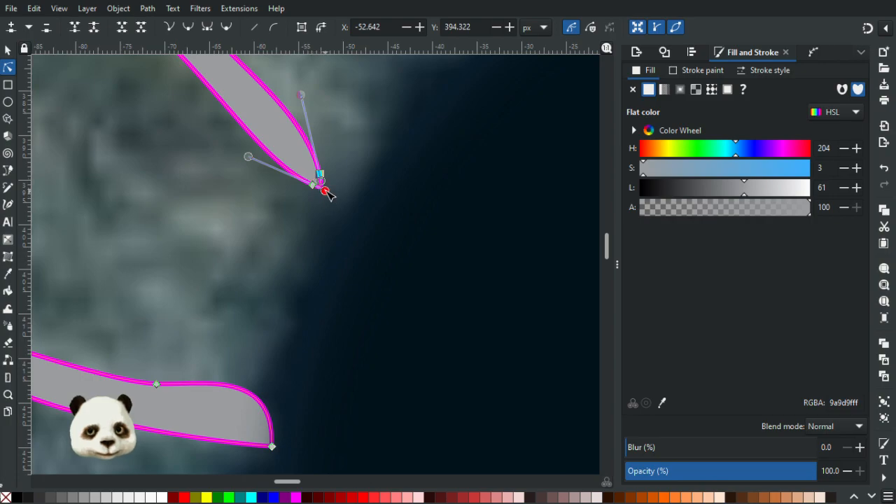
key(Escape)
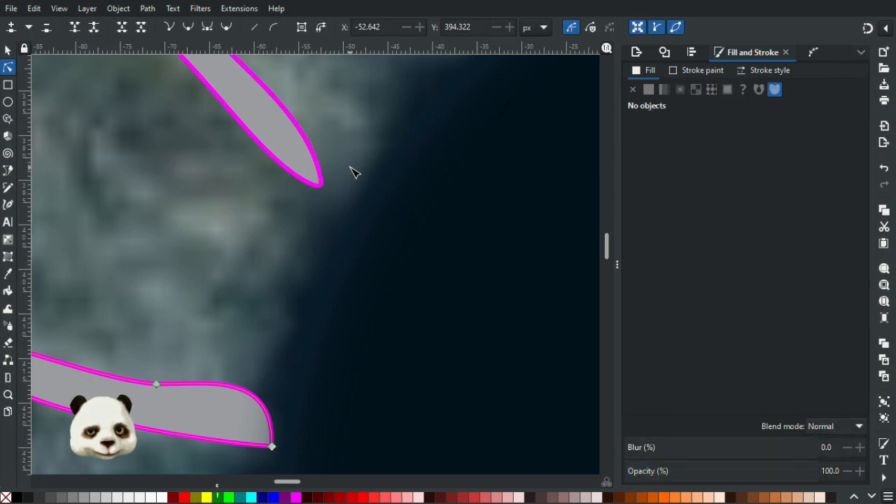
scroll(352, 173, down, 4)
scroll(413, 185, down, 1)
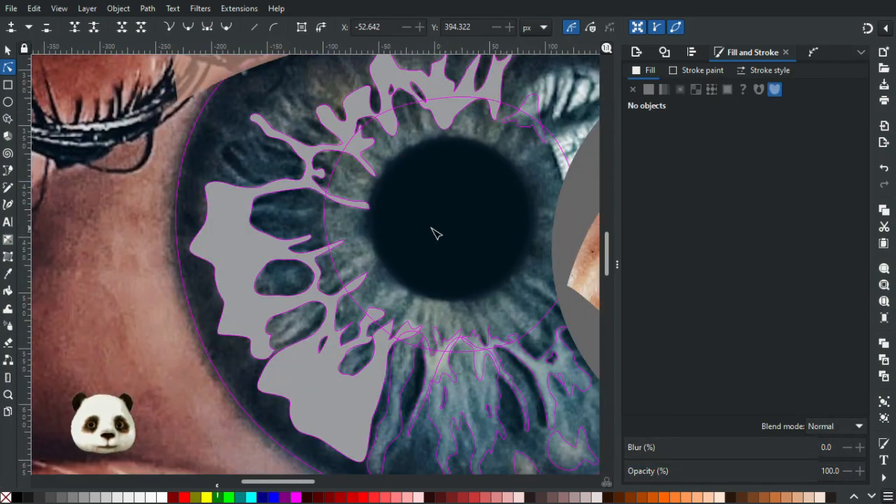
scroll(432, 232, down, 1)
Taper the blunt fibre end at the pupil's left edge to a point, adjusting its tip handle and moving its upper node to about X -72, Y 419 px.
scroll(411, 224, up, 7)
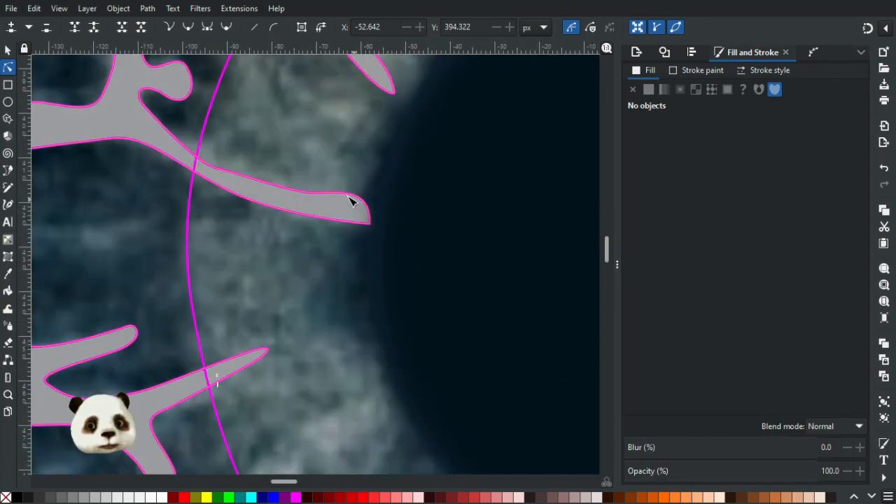
click(355, 203)
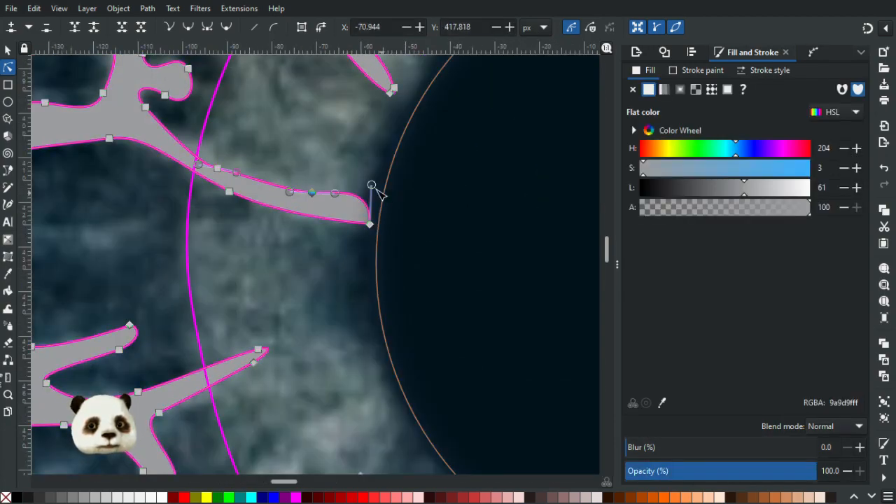
drag(369, 186, 383, 221)
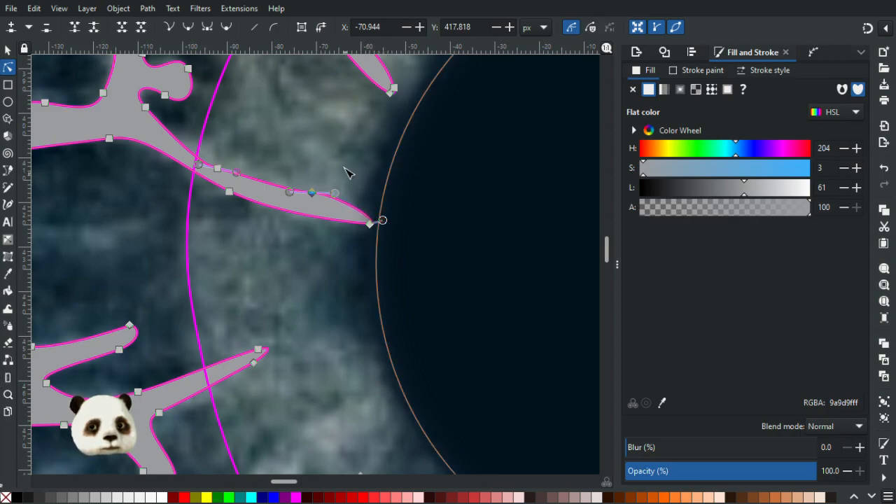
drag(312, 193, 309, 197)
click(341, 149)
scroll(406, 175, down, 6)
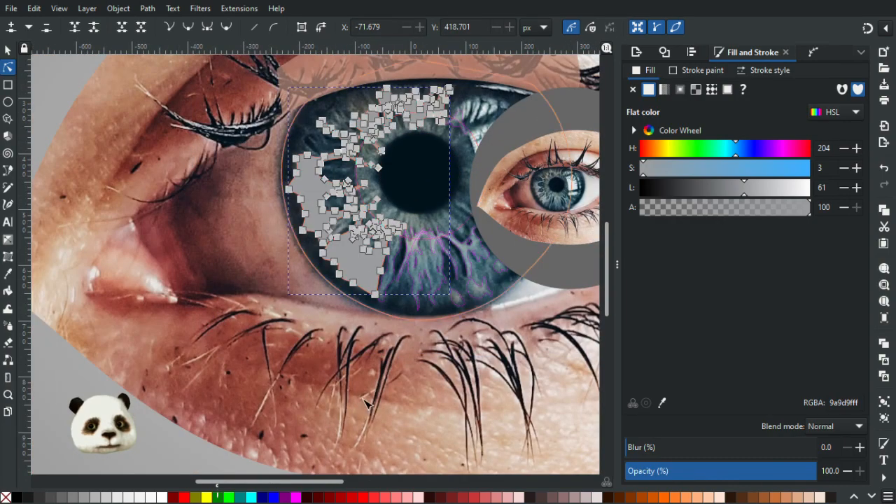
key(Escape)
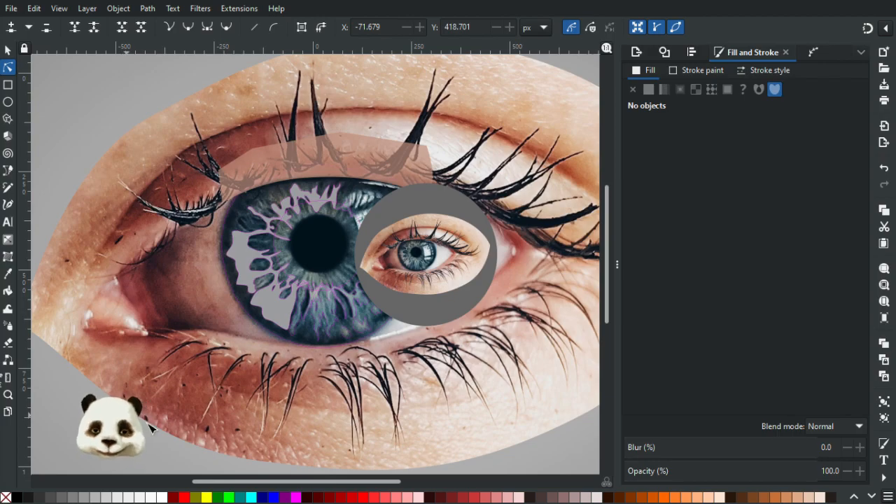
Slim the lower-left fibre and extend it toward the pupil, finishing its narrow tip with a node at about X -59, Y 482 px.
scroll(350, 196, up, 3)
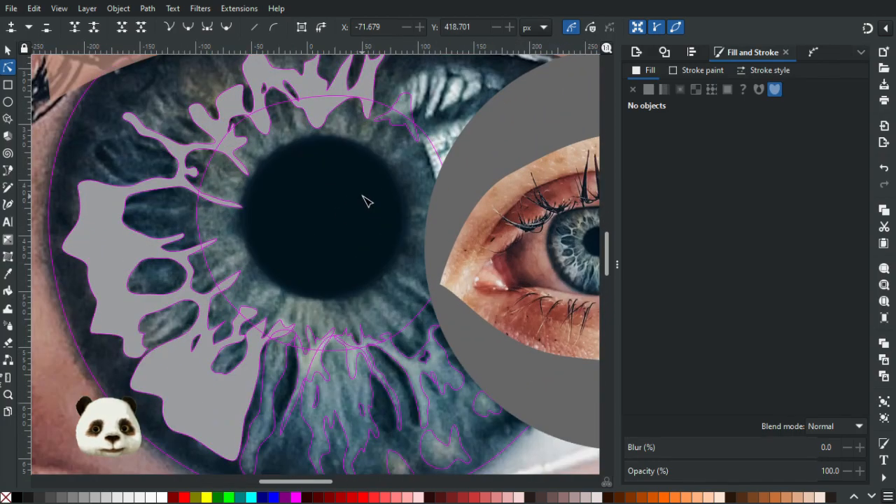
scroll(250, 276, up, 2)
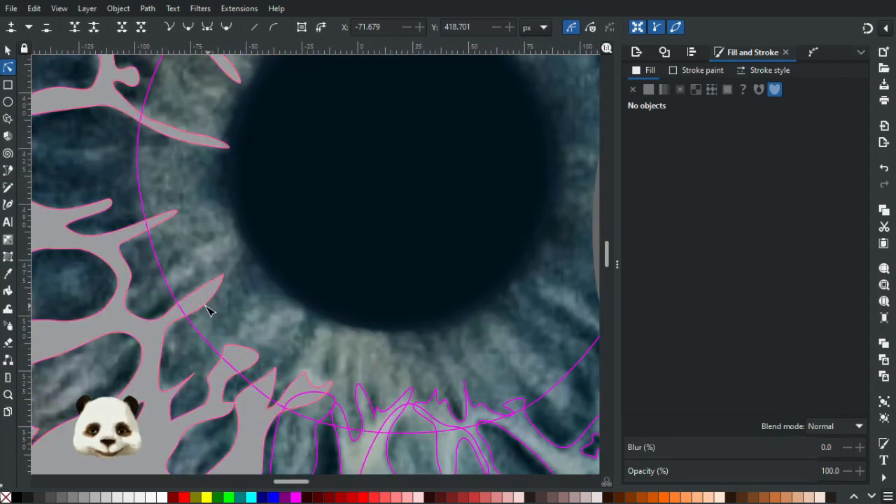
click(205, 312)
click(201, 294)
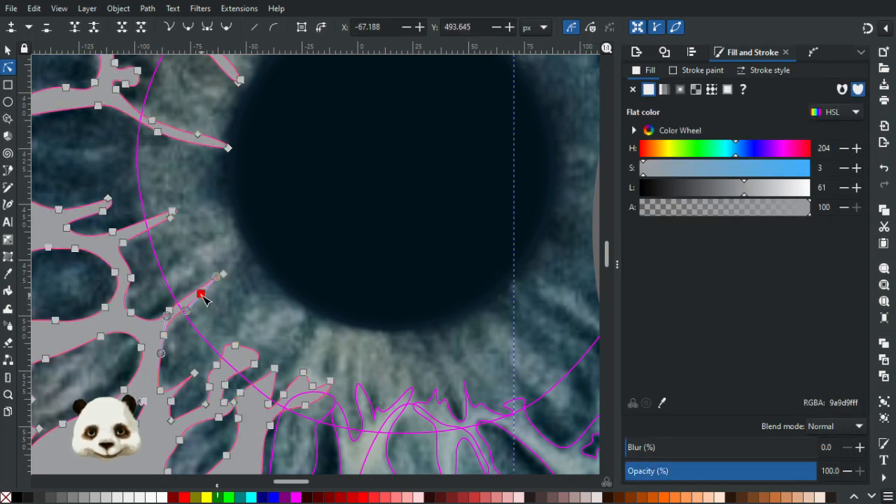
scroll(220, 278, up, 3)
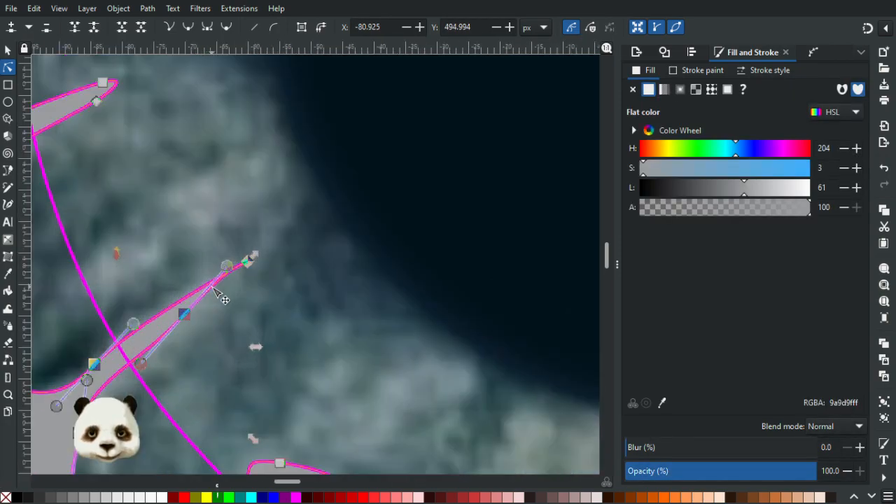
drag(239, 264, 278, 247)
double_click(252, 263)
click(301, 219)
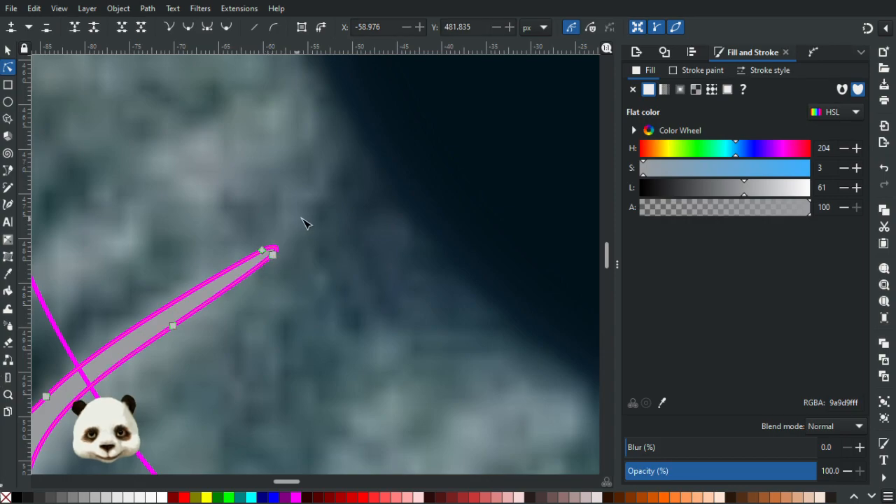
click(311, 217)
scroll(307, 218, down, 5)
scroll(306, 222, down, 2)
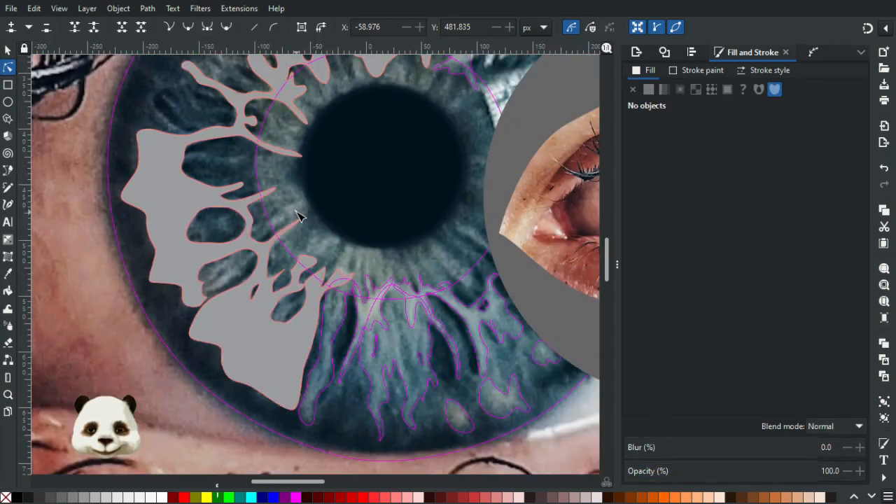
Move the node under the base of the short fibre left of the pupil to about X -106, Y 466 px and deselect the shape.
scroll(296, 217, up, 4)
click(265, 231)
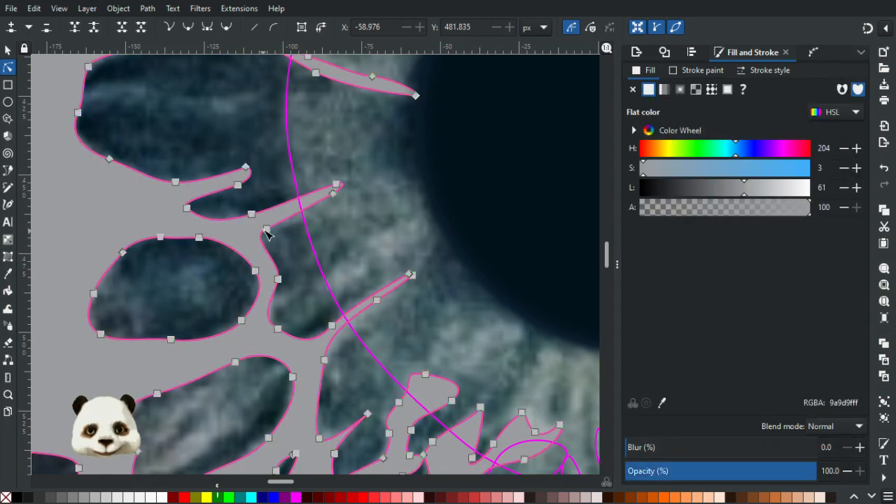
drag(268, 231, 266, 227)
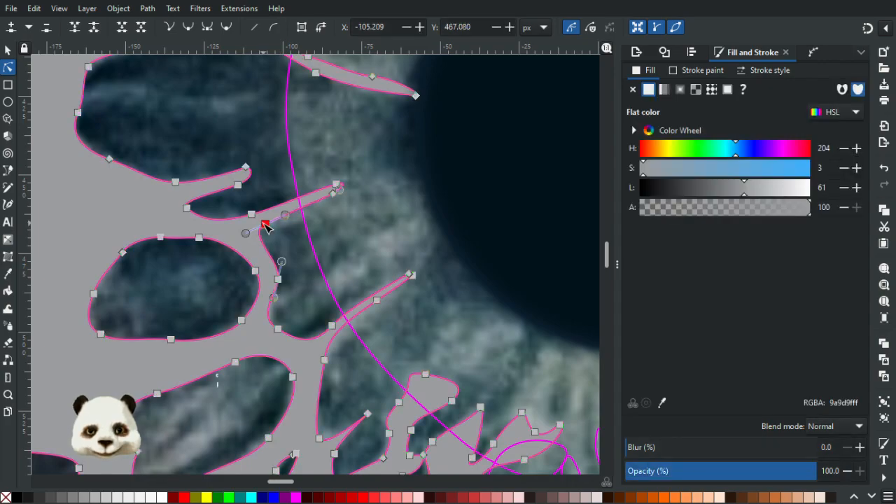
click(382, 216)
scroll(377, 212, down, 5)
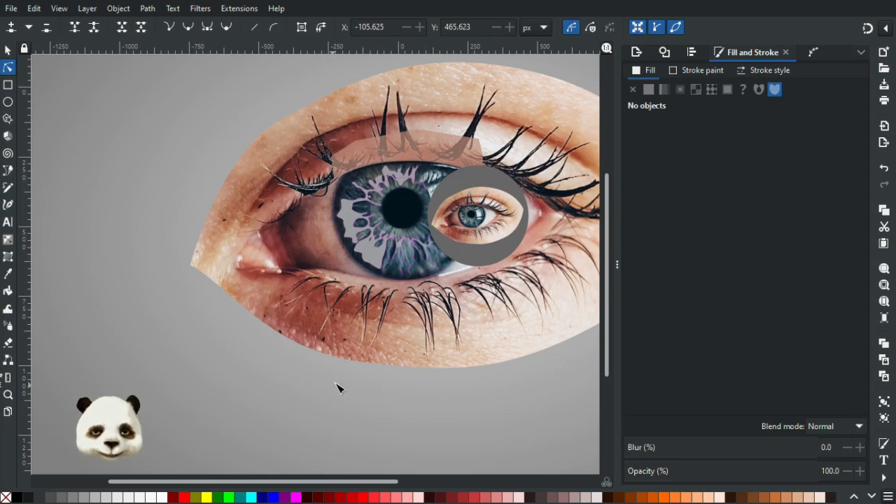
Move the grey circle holding the small eye beside the large iris, clearing the reflections, to about X 297, Y 272 px.
scroll(468, 210, up, 3)
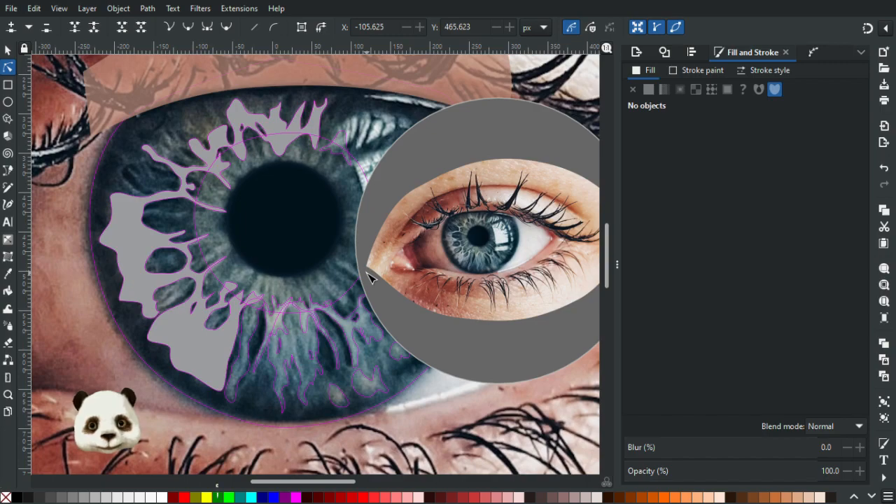
scroll(475, 256, up, 3)
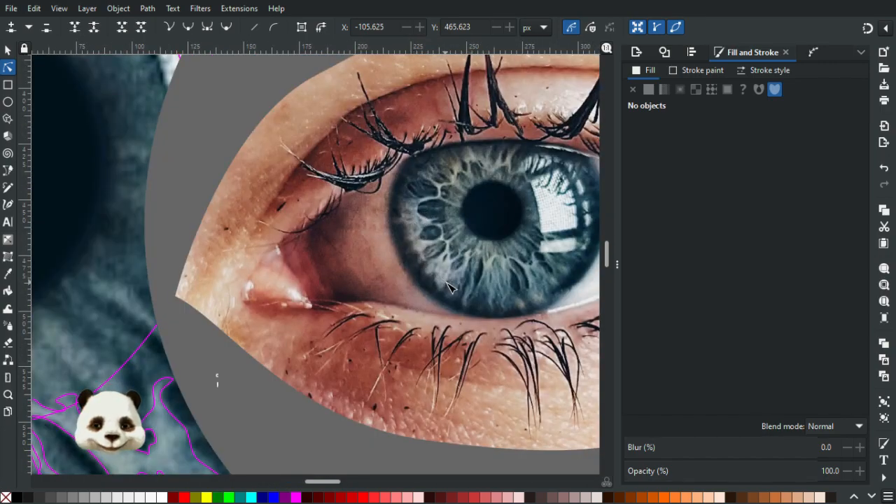
scroll(456, 291, down, 3)
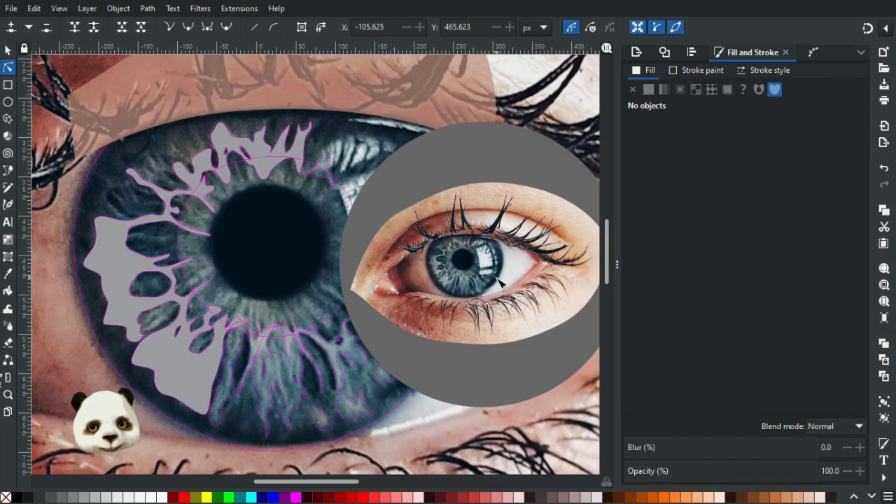
key(s)
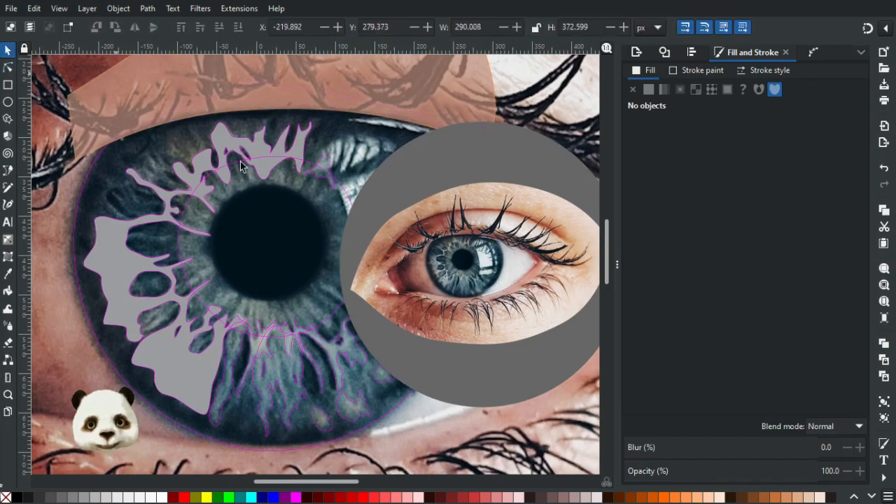
drag(395, 174, 549, 175)
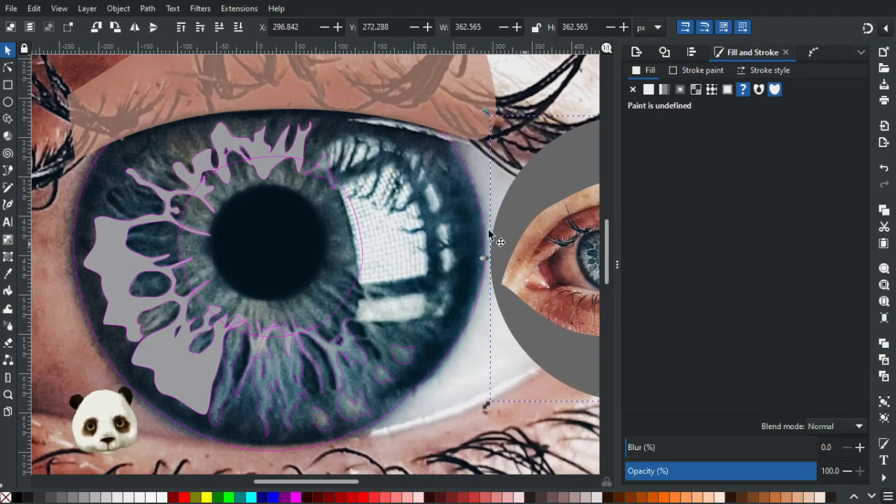
Select the translucent skin-coloured eyelid shape above the iris and activate the Pen tool in Bezier mode.
click(456, 114)
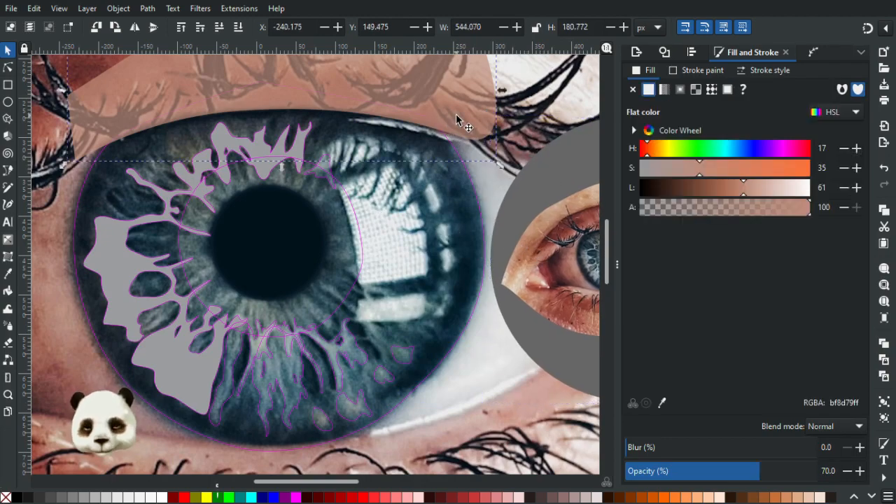
key(n)
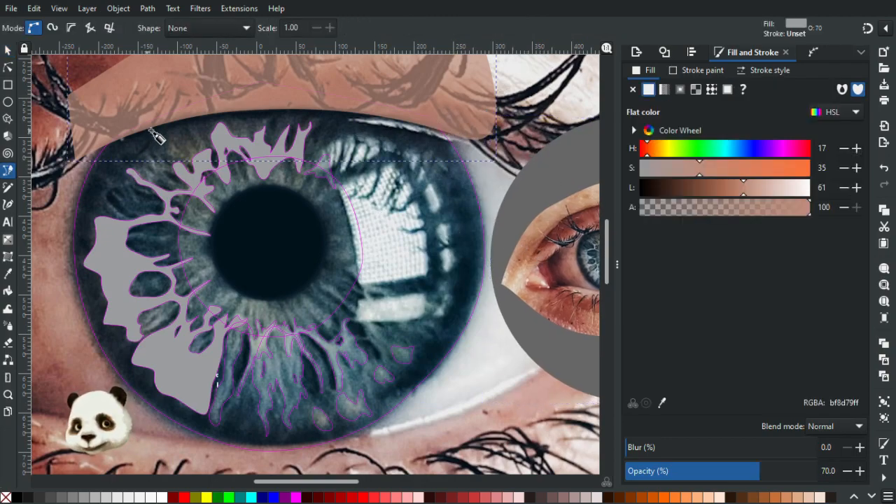
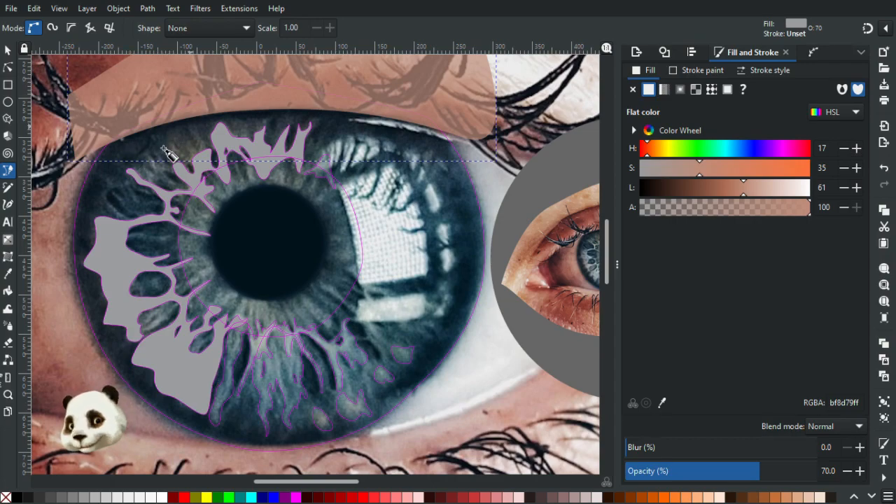
Draw a closed crescent with smooth Bezier curves along the left and lower rim of the large iris.
click(186, 108)
drag(116, 182, 102, 209)
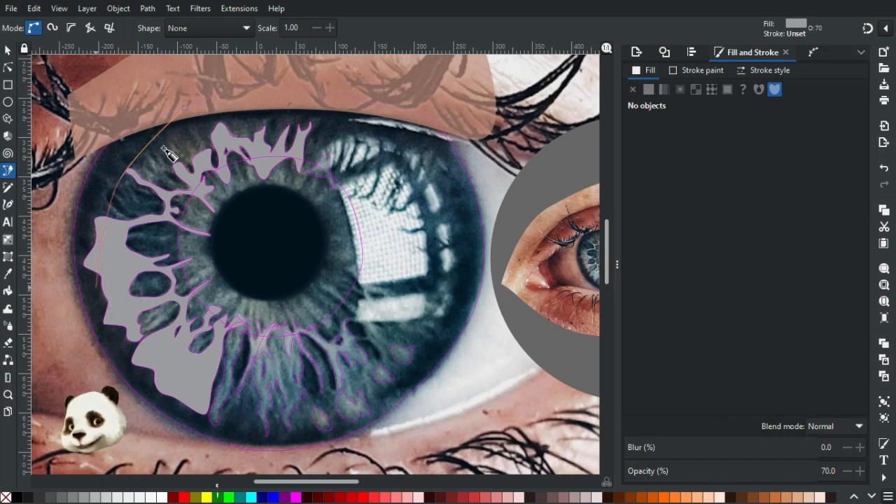
drag(103, 290, 115, 320)
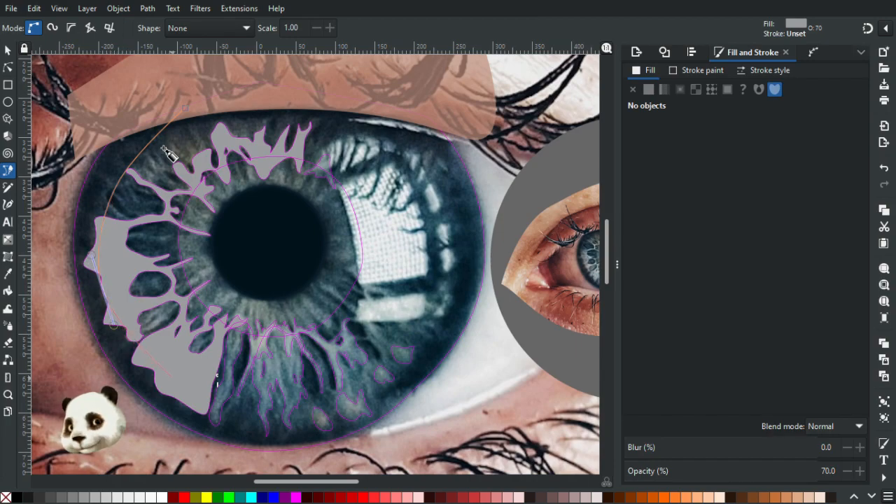
drag(195, 406, 219, 419)
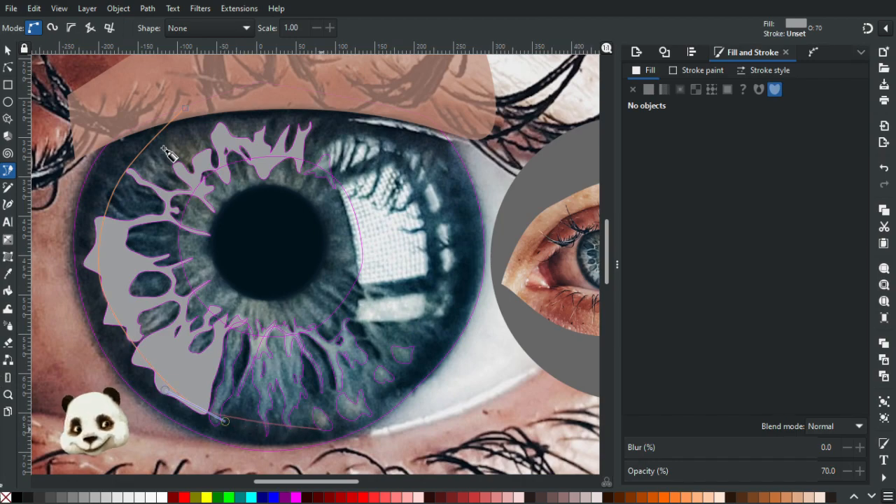
drag(342, 425, 368, 423)
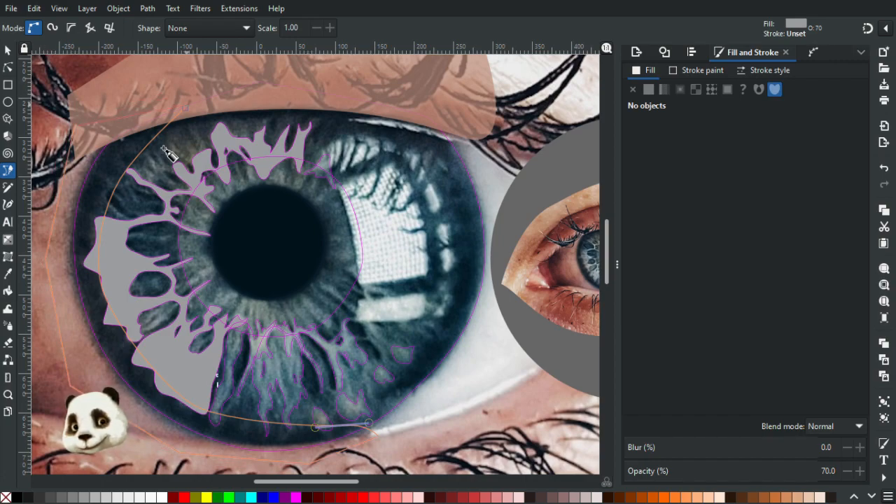
drag(185, 107, 200, 126)
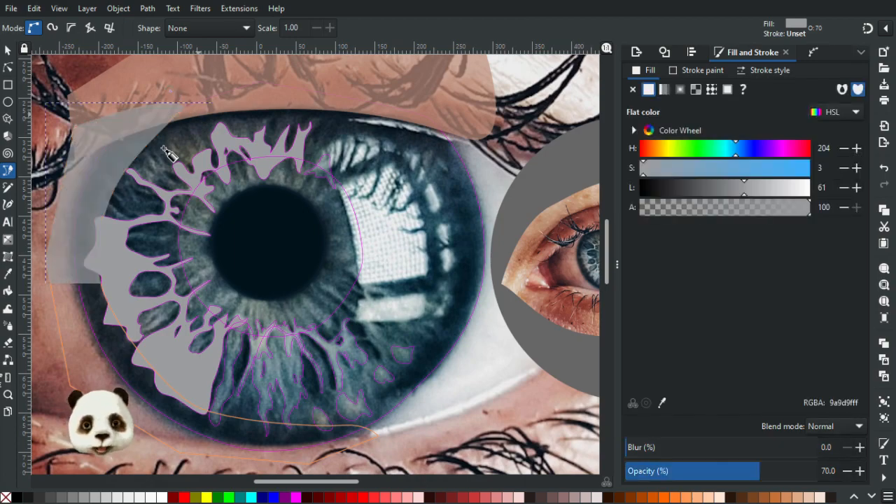
Fill the crescent with dark blue 0e1c27 sampled from the small eye's iris rim and set its opacity to 100%.
drag(436, 266, 258, 234)
scroll(490, 231, up, 3)
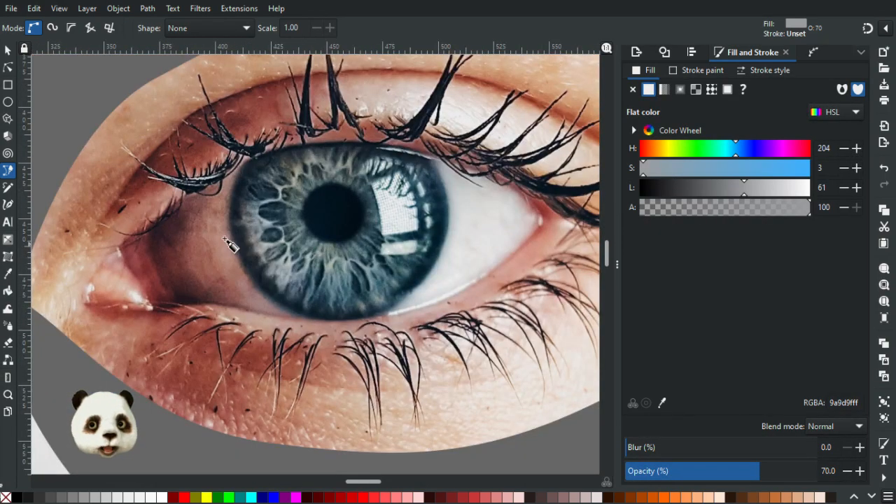
key(d)
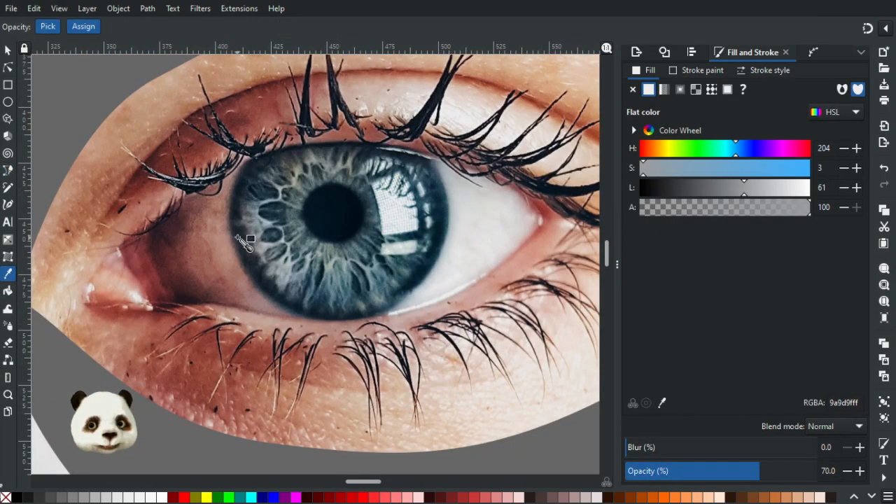
click(244, 185)
scroll(246, 192, down, 3)
drag(195, 328, 689, 298)
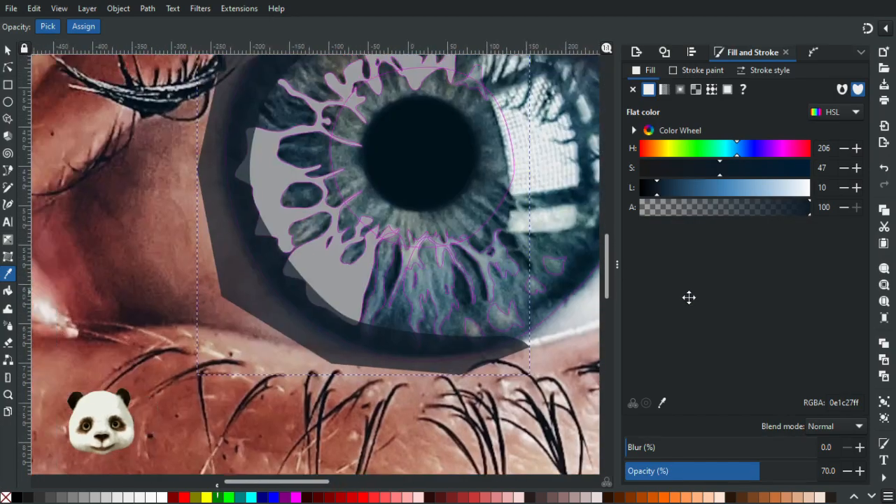
drag(759, 468, 854, 474)
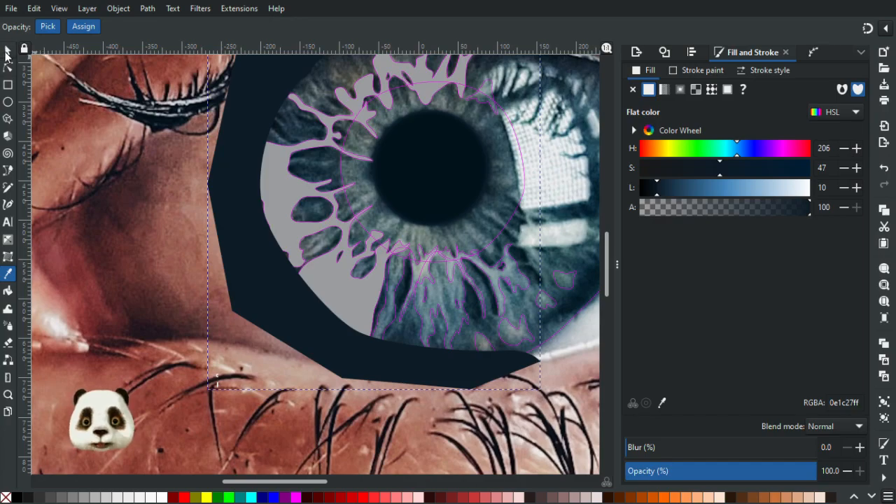
Select the unfilled iris outline overlapping the dark crescent, without its stroke, and fill it with magenta ff00ff.
click(6, 56)
scroll(295, 144, down, 2)
drag(372, 170, 327, 253)
scroll(408, 281, up, 2)
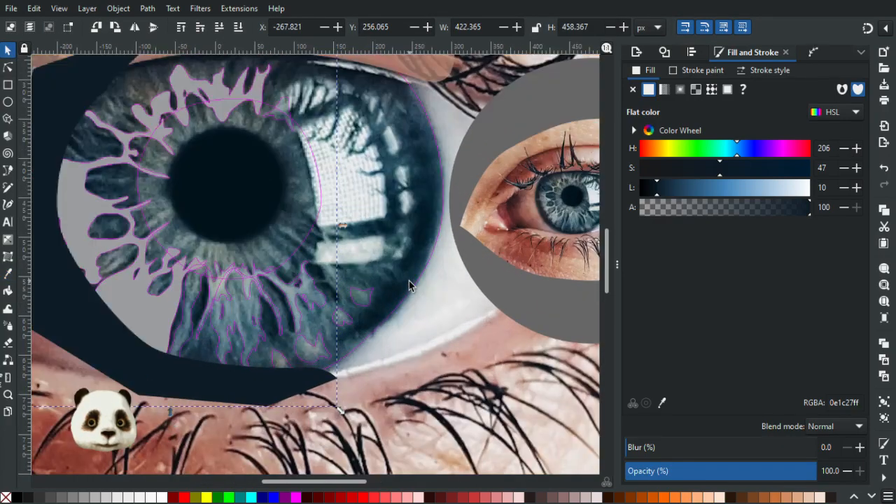
click(399, 309)
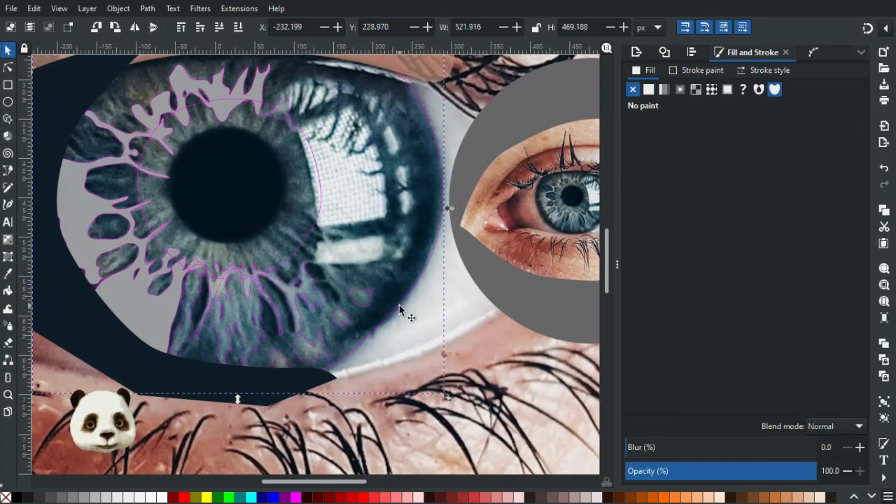
drag(308, 268, 462, 326)
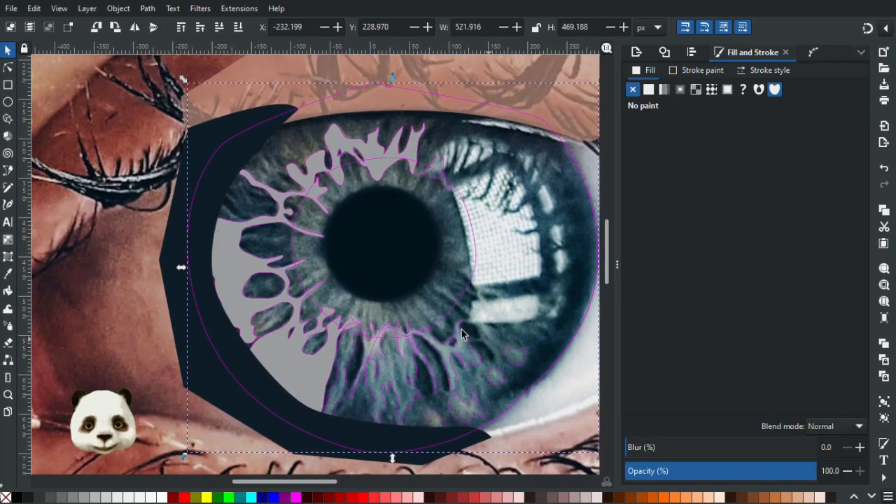
click(200, 368)
shift+click(216, 353)
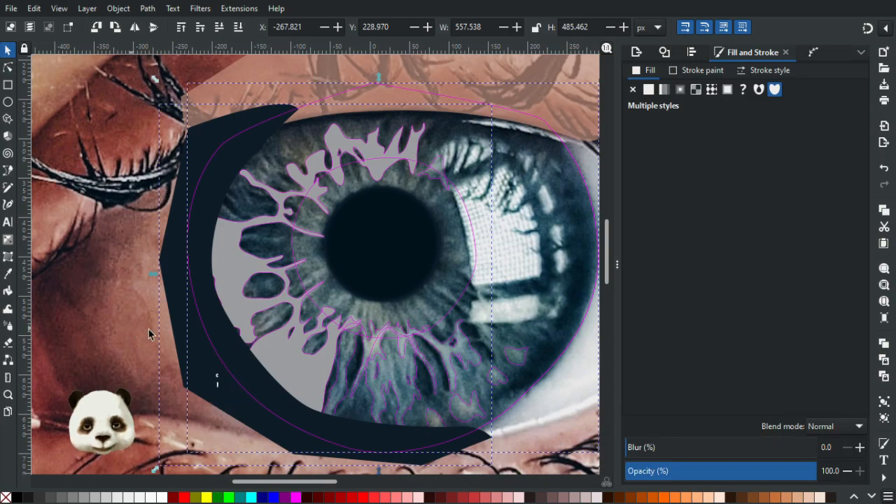
key(Escape)
click(218, 356)
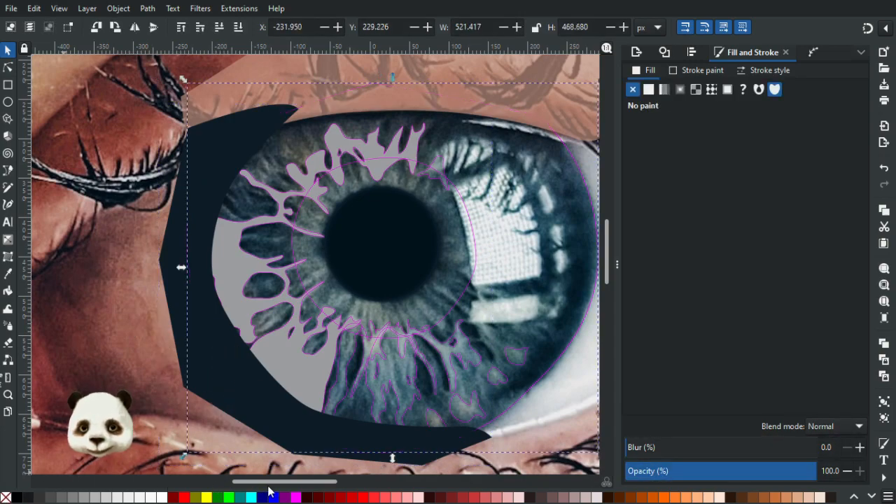
click(296, 497)
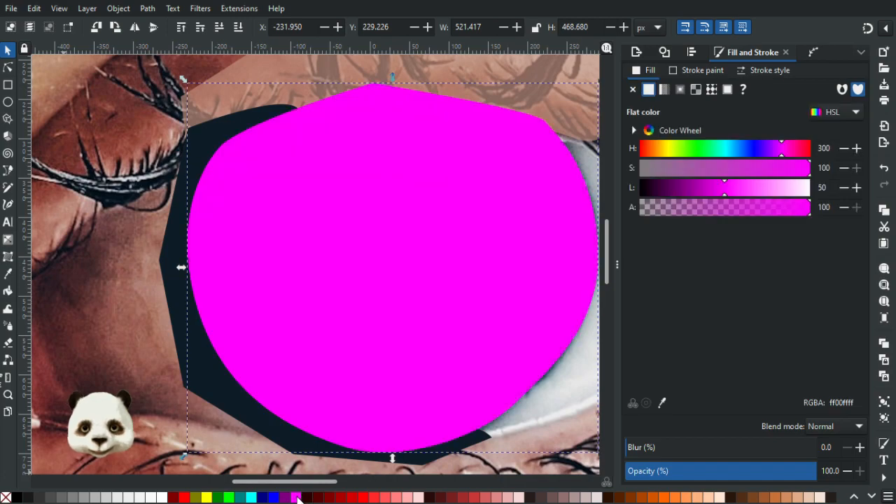
Clip the dark crescent to the magenta iris shape.
shift+click(198, 387)
right_click(252, 354)
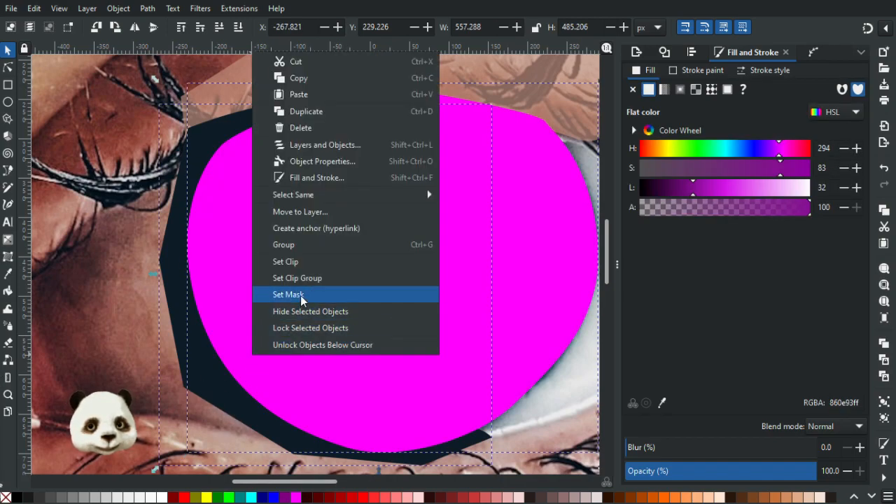
click(299, 261)
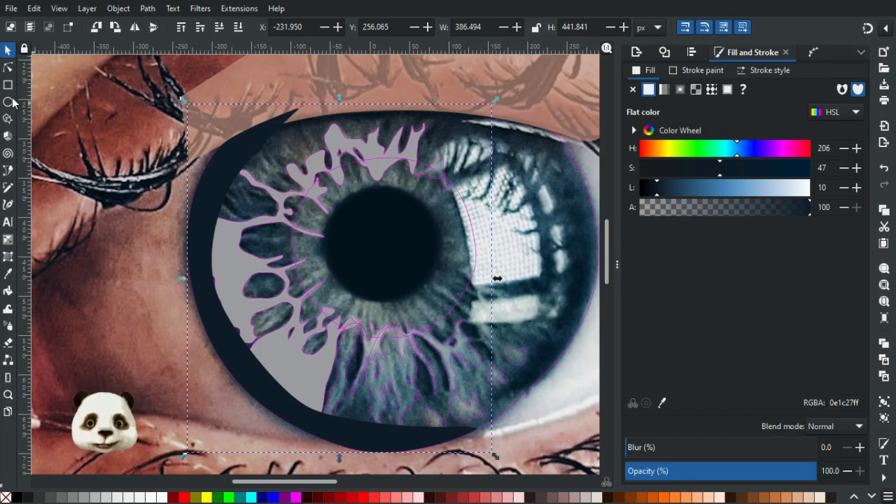
Smooth the clipped crescent's inner edge by lengthening the curve handles of its left and lower-left nodes.
click(7, 68)
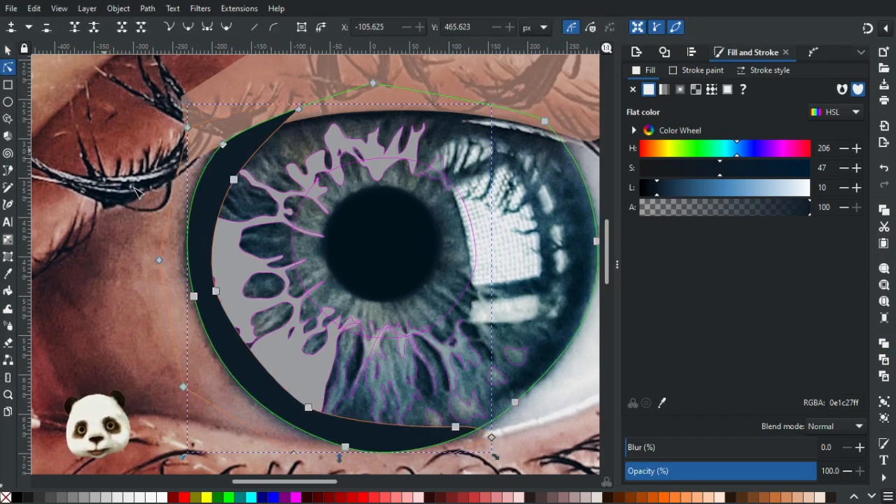
click(216, 290)
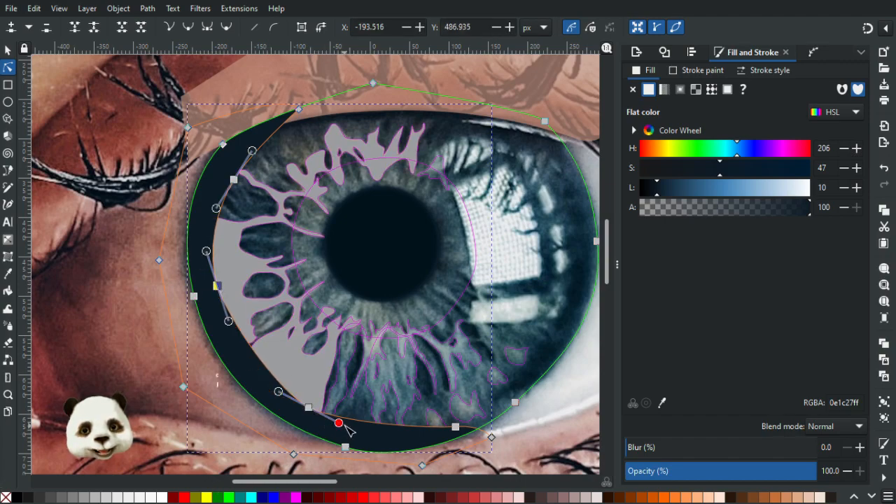
drag(342, 425, 387, 443)
drag(228, 320, 238, 341)
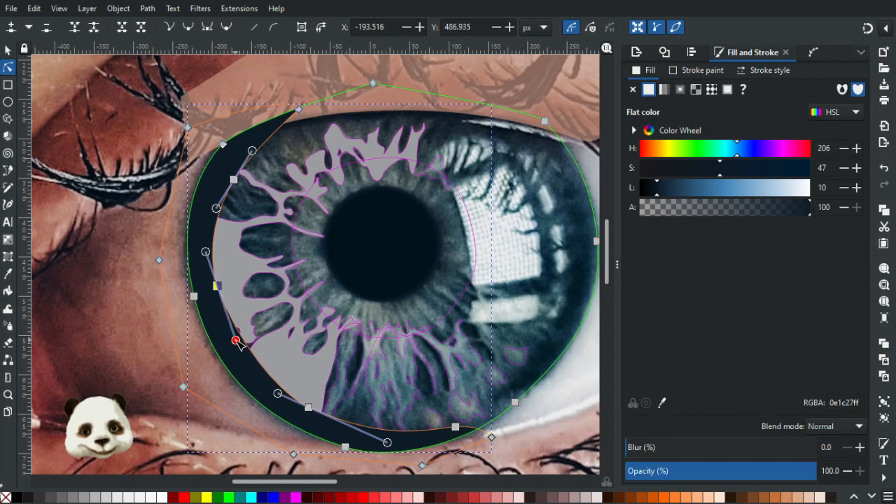
click(159, 371)
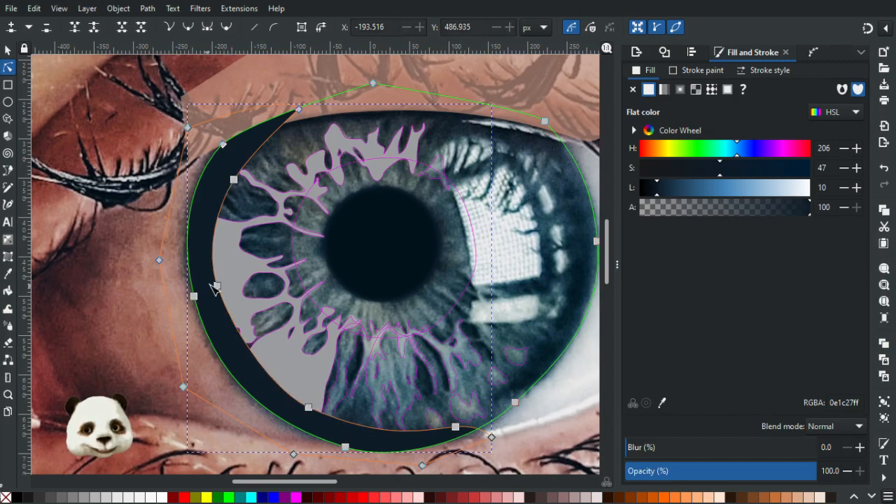
Move the crescent's inner left node to about X -189, Y 499 px and its upper-left node to about X -172, Y 347 px.
drag(219, 289, 222, 300)
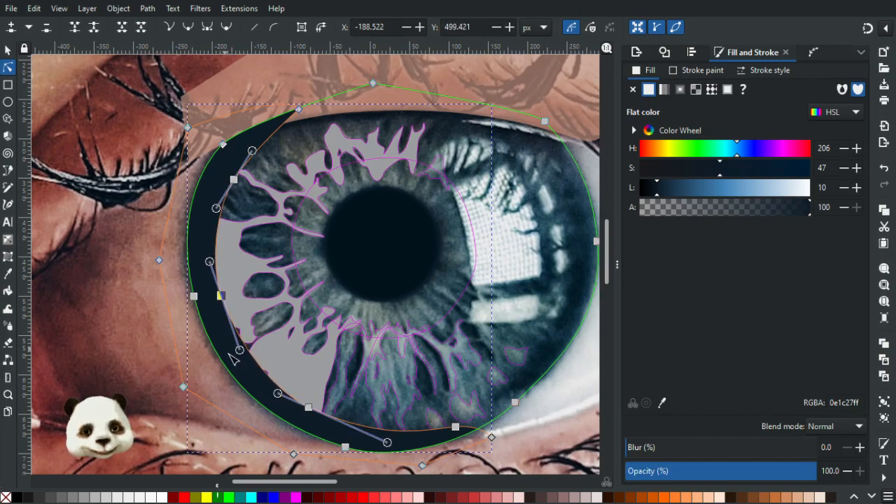
click(199, 384)
click(200, 381)
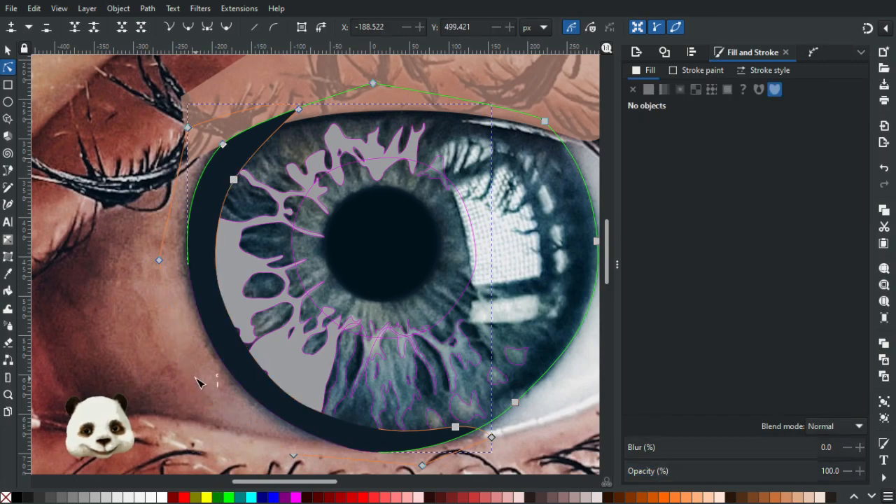
click(244, 358)
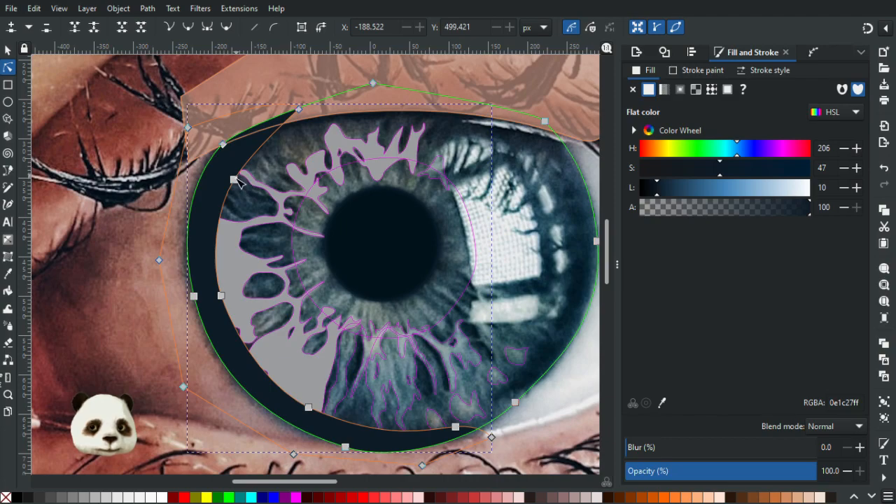
drag(235, 183, 234, 175)
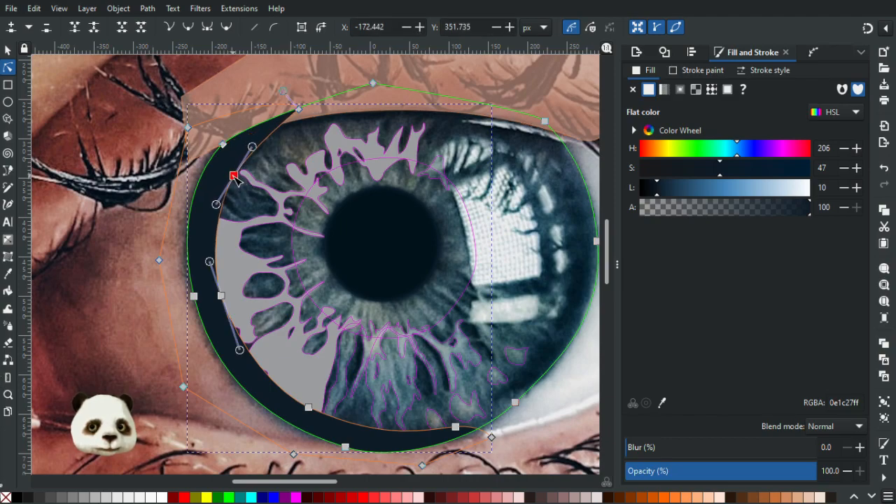
Set the dark crescent's blur to 30% and deselect it.
click(694, 448)
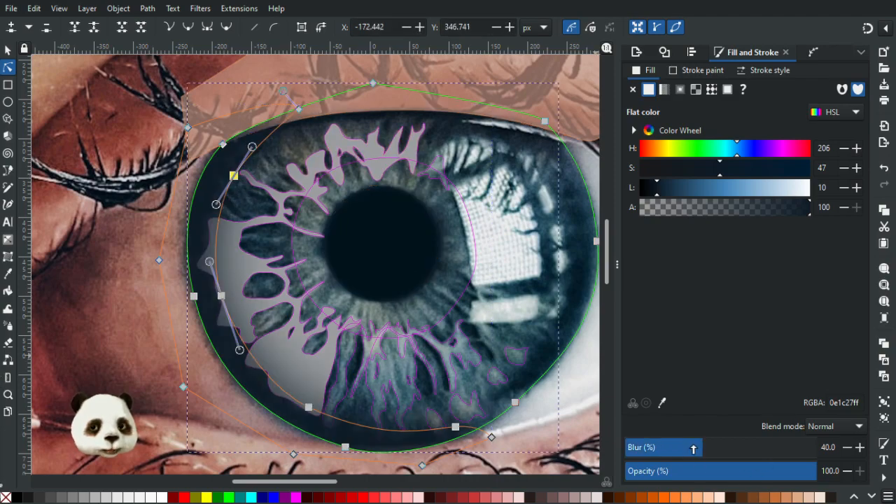
click(683, 448)
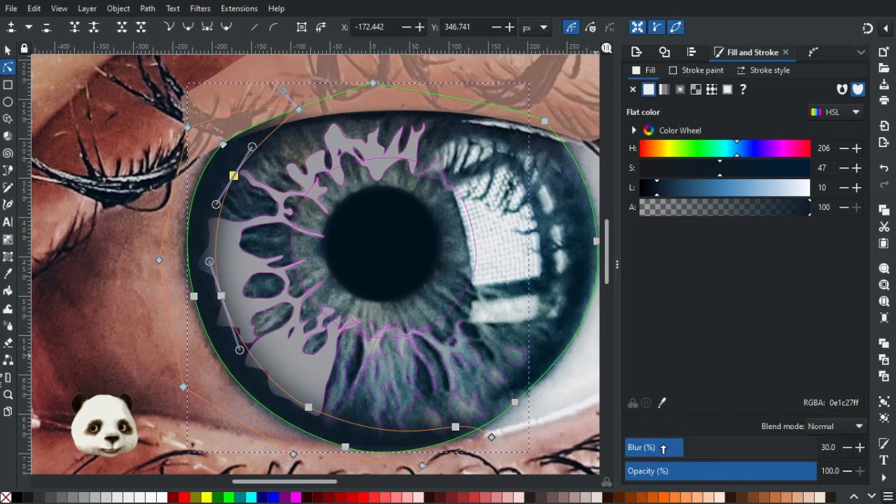
click(8, 49)
key(Escape)
Compare the blurred dark rim and fibres of the large iris with the iris of the small reference eye.
scroll(117, 303, down, 3)
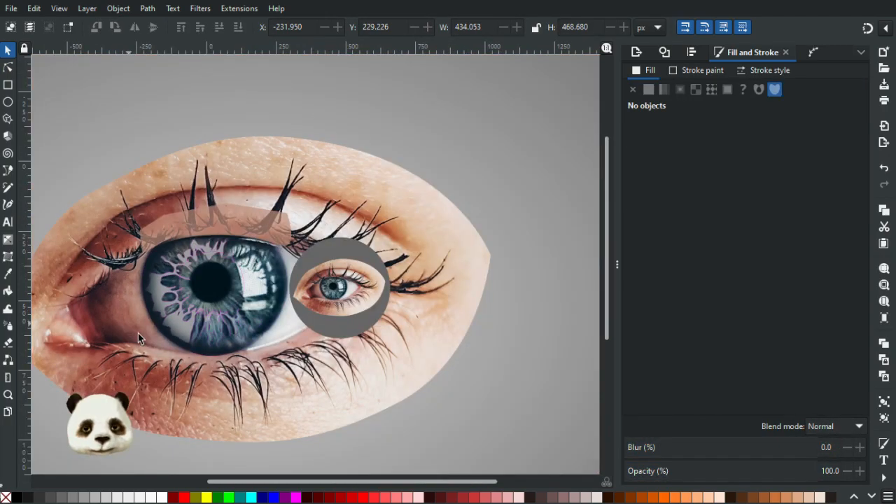
scroll(133, 329, up, 2)
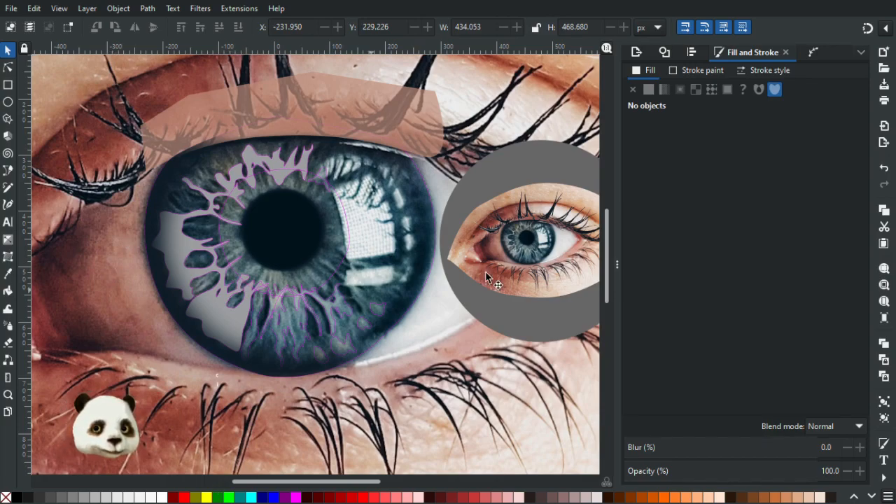
ctrl+scroll(493, 231, up, 6)
ctrl+scroll(455, 221, down, 2)
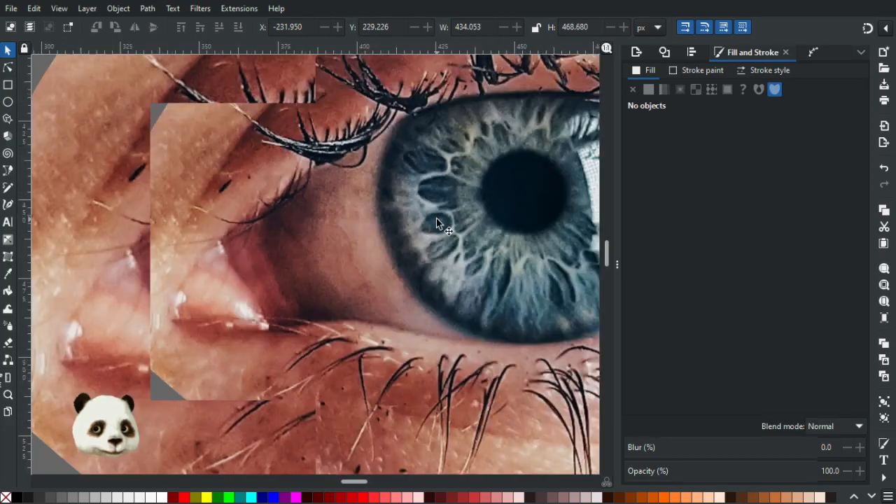
ctrl+scroll(423, 210, down, 4)
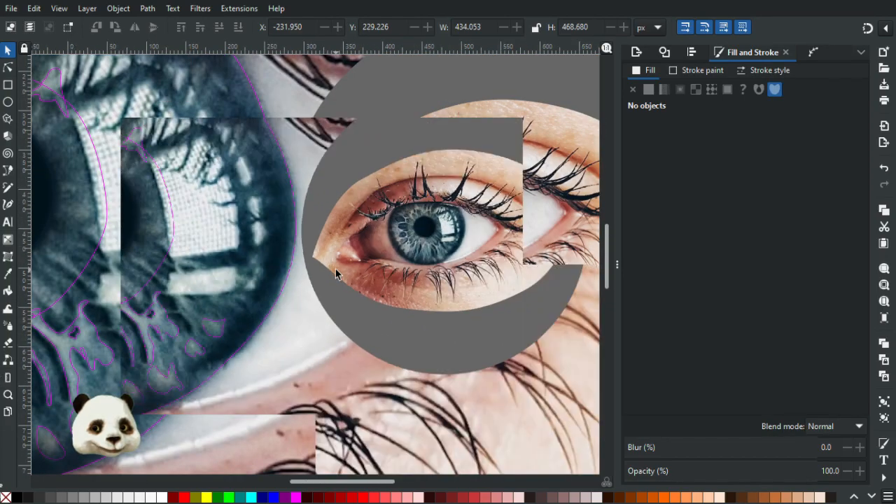
ctrl+scroll(425, 298, down, 5)
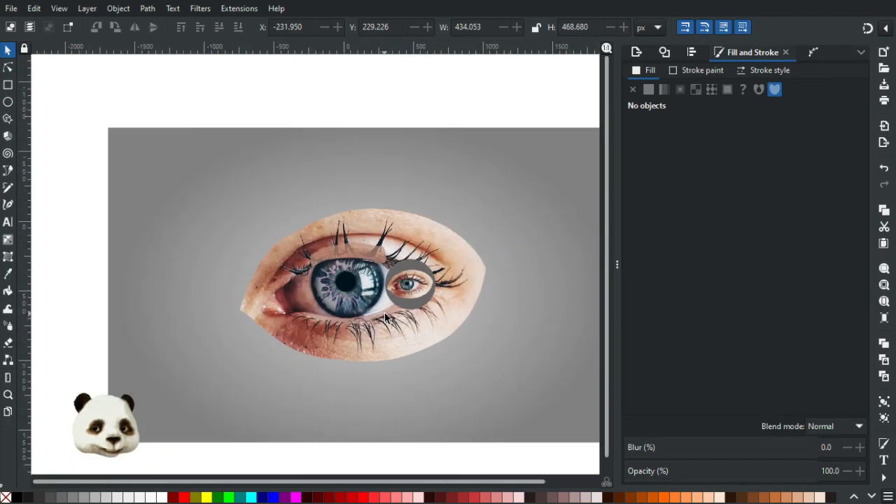
ctrl+scroll(376, 317, up, 4)
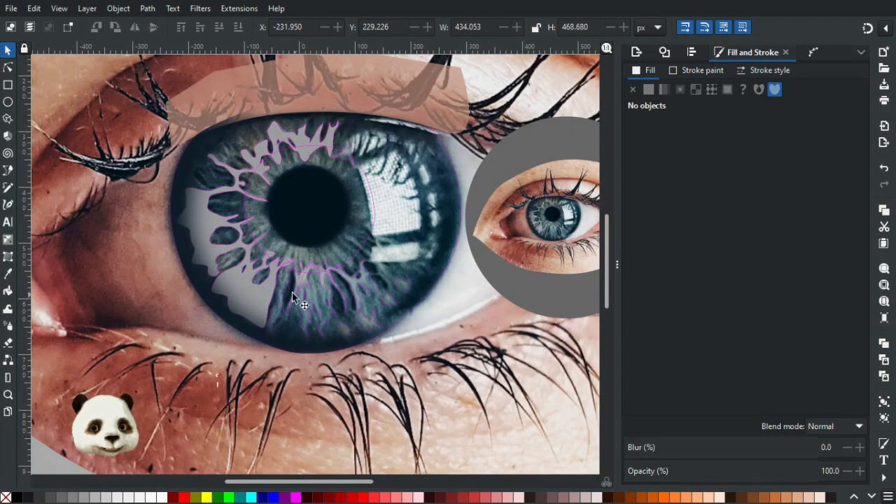
Fill the grey iris fibre shape with a radial gradient fading to transparent, centred on the pupil and stretched to the iris's upper and lower-left rim.
click(260, 294)
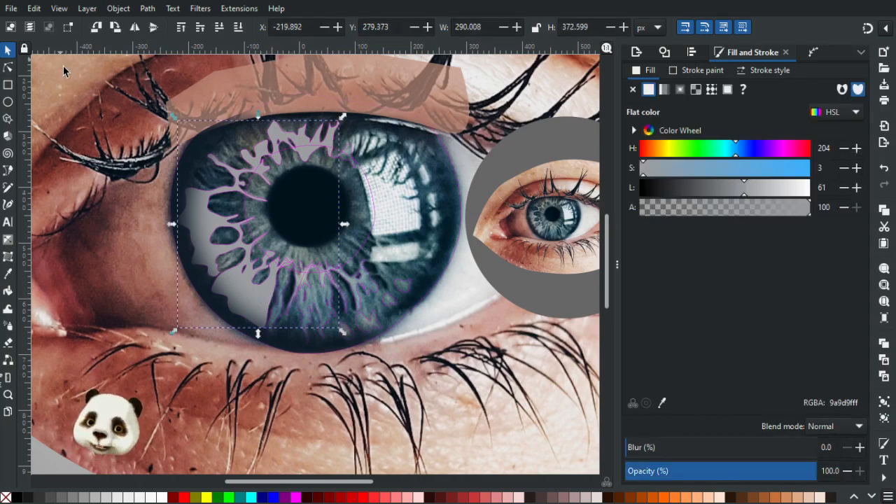
key(g)
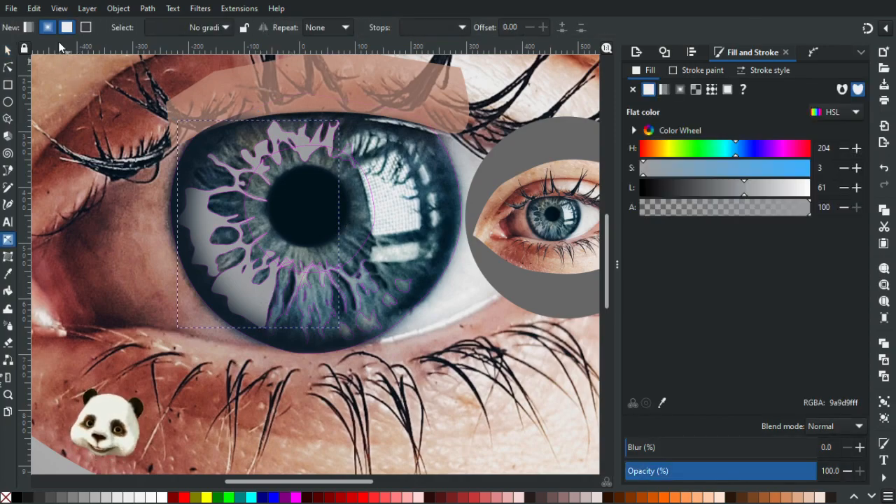
drag(306, 206, 262, 102)
key(ctrl+z)
drag(251, 294, 273, 159)
drag(252, 294, 314, 214)
click(315, 214)
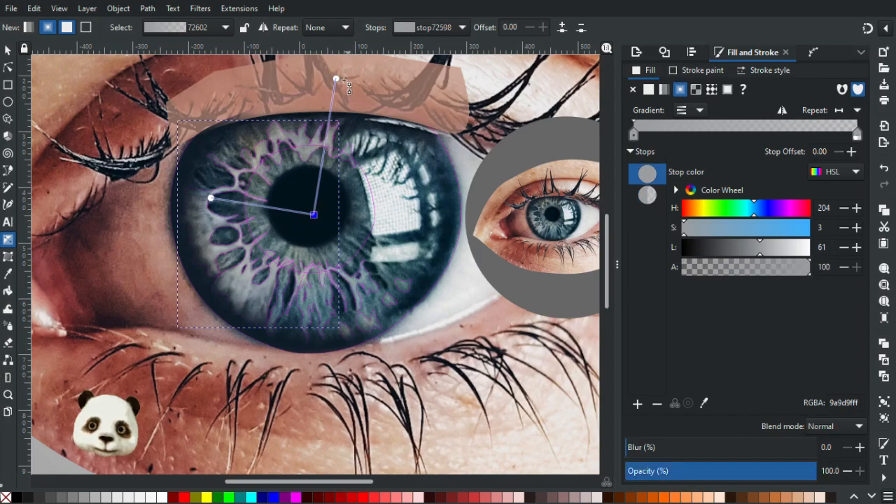
drag(336, 79, 306, 131)
drag(213, 229, 192, 270)
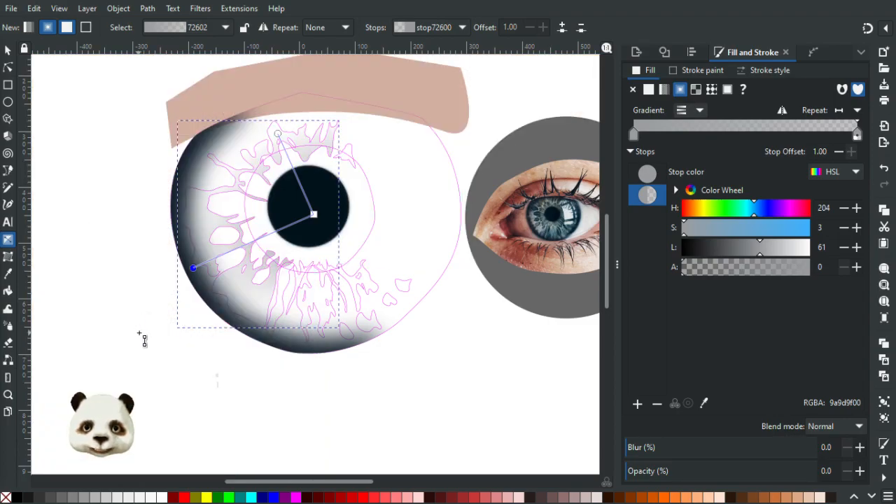
Examine the large eye's shaded fibres and dark rim at several zoom levels with the photo hidden, and show the photo again.
scroll(143, 340, down, 4)
scroll(290, 340, up, 4)
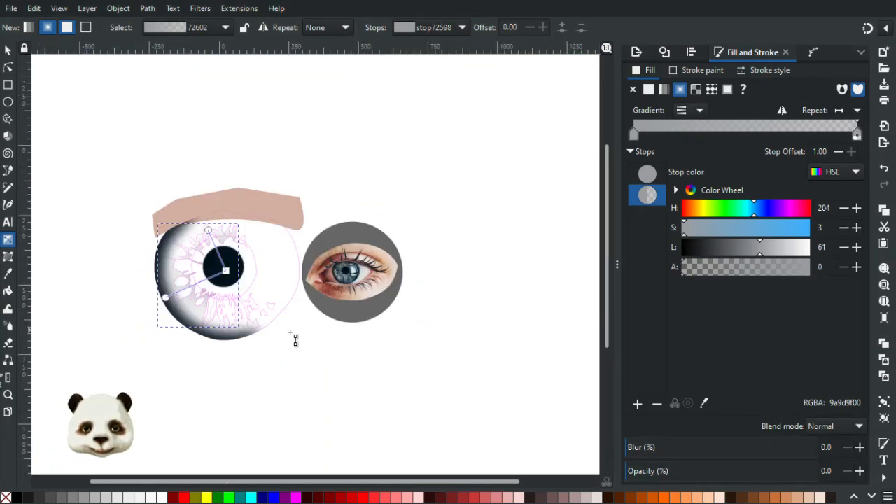
drag(233, 326, 281, 331)
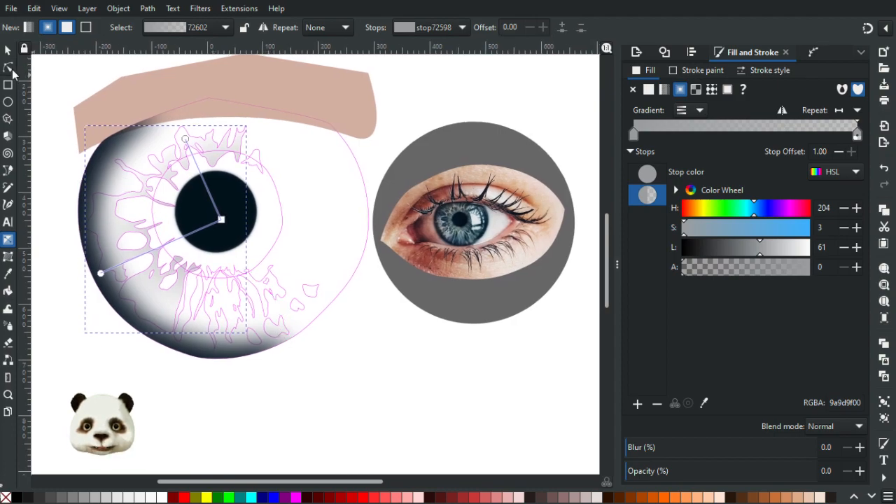
click(10, 70)
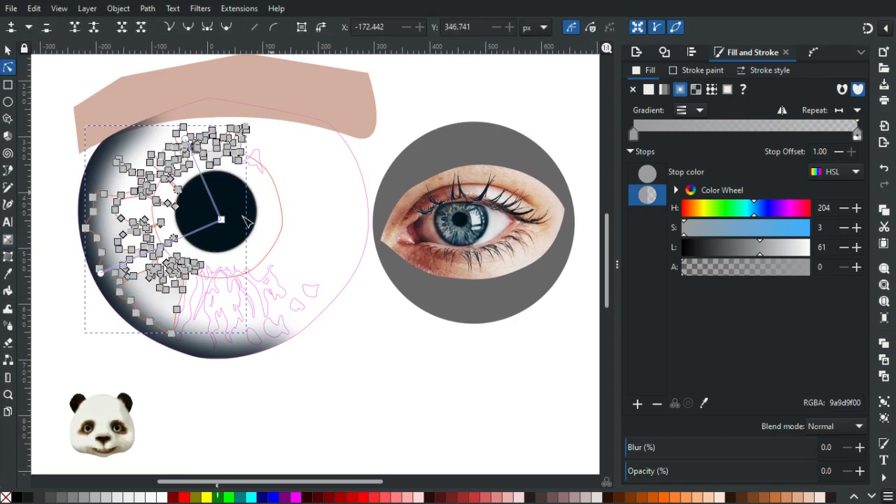
click(317, 390)
scroll(317, 391, down, 2)
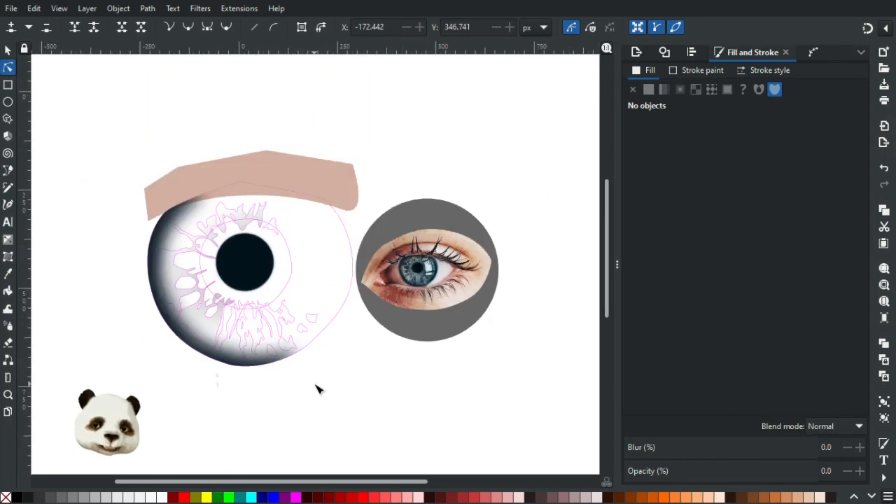
scroll(333, 400, up, 1)
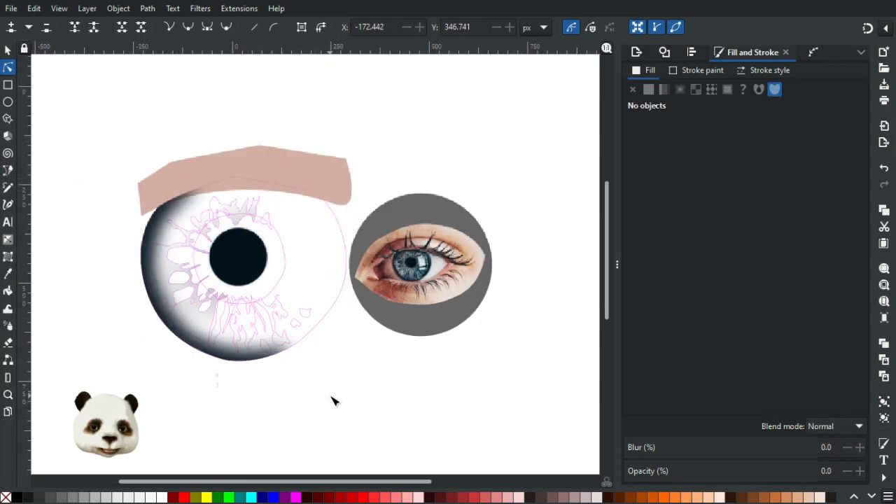
scroll(333, 400, down, 2)
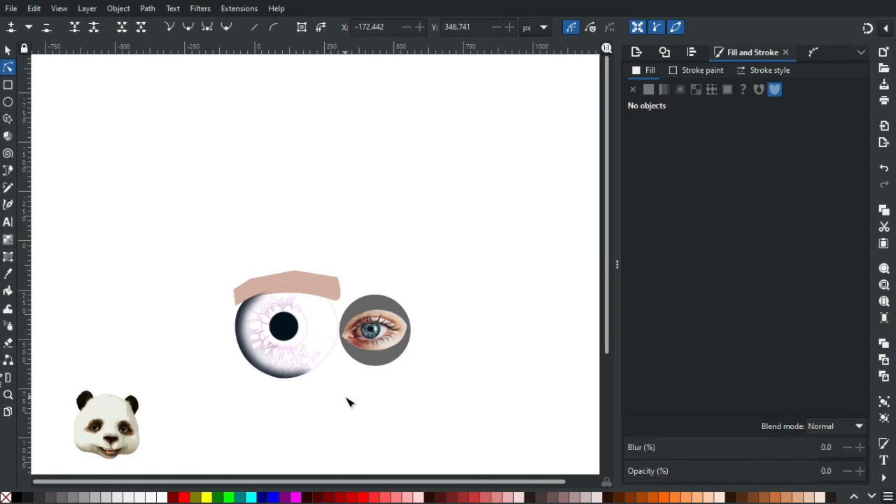
scroll(348, 401, up, 1)
scroll(297, 399, up, 2)
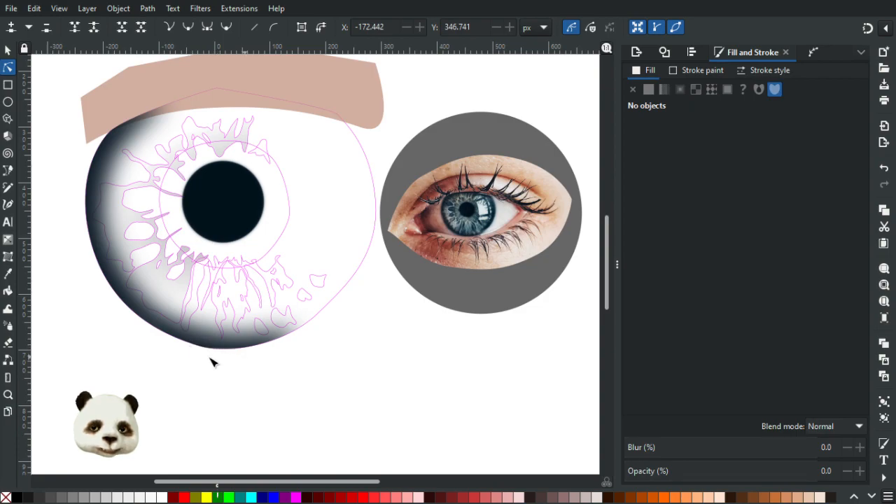
scroll(214, 363, down, 4)
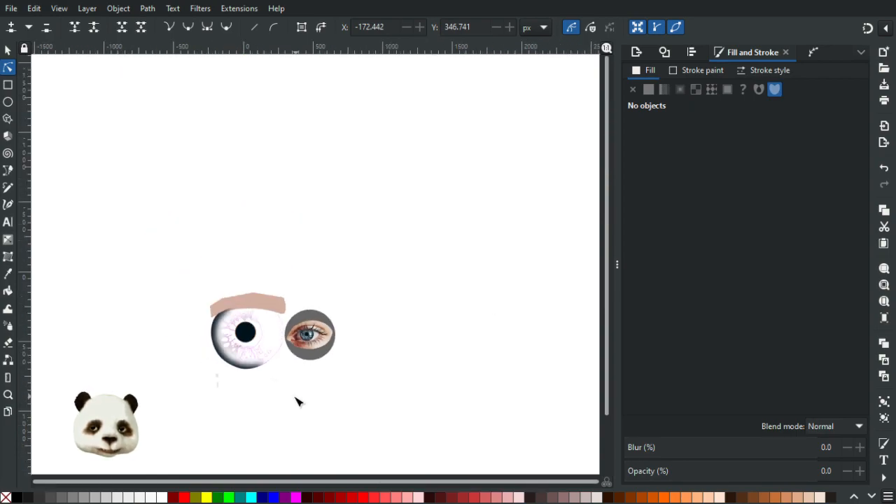
scroll(265, 394, up, 2)
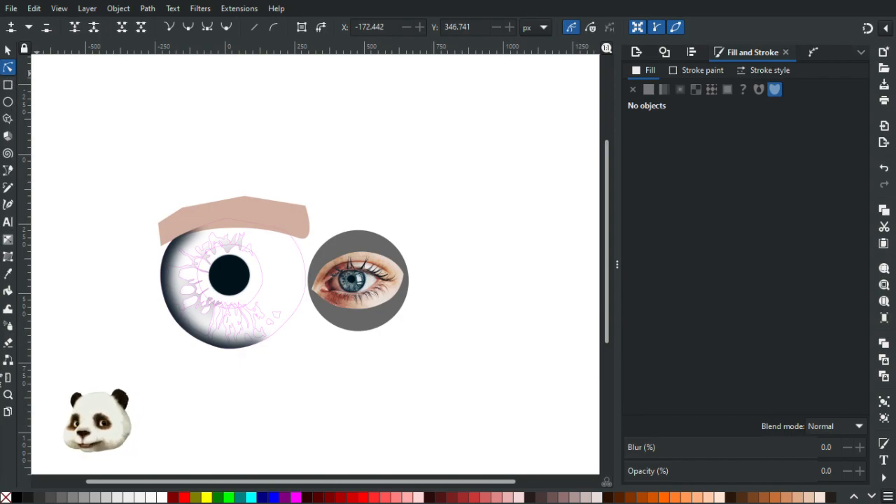
click(0, 378)
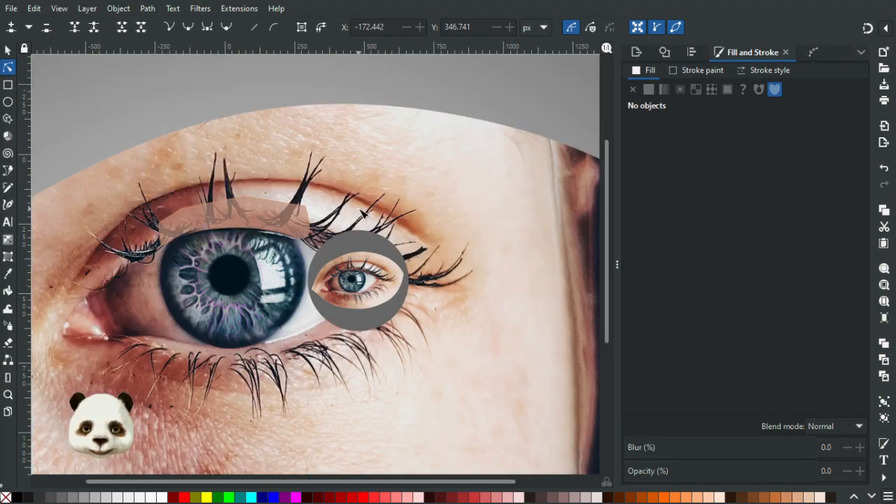
Try removing the pink outline from the gradient-filled iris fibre shape.
scroll(256, 304, up, 2)
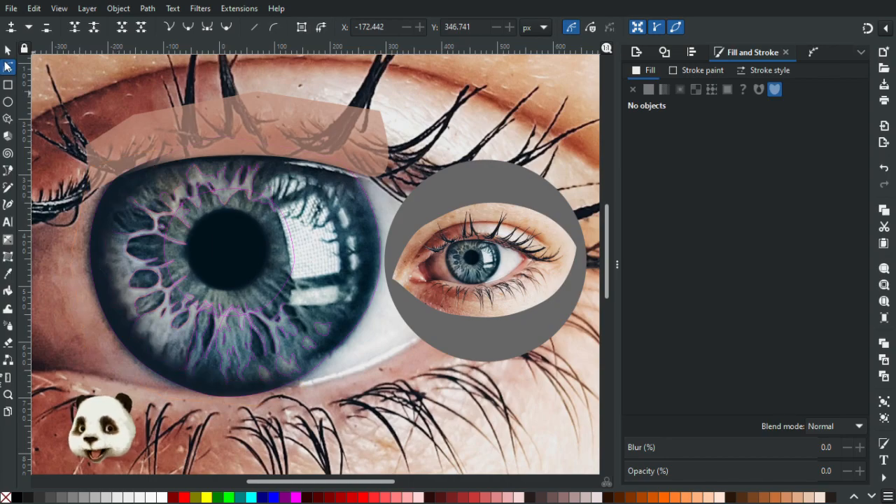
key(s)
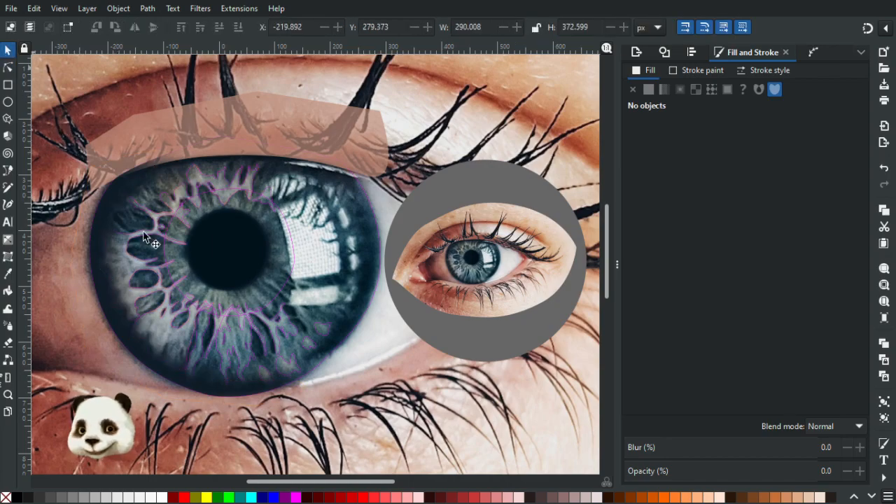
click(190, 341)
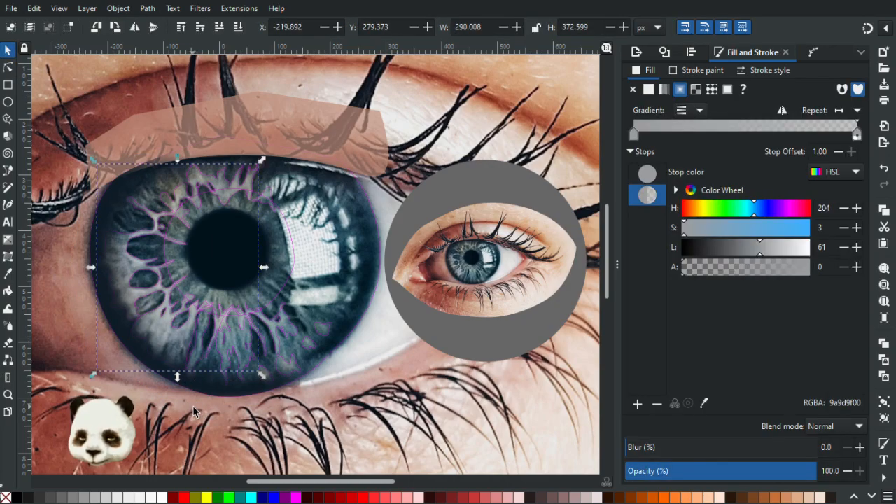
shift+click(6, 497)
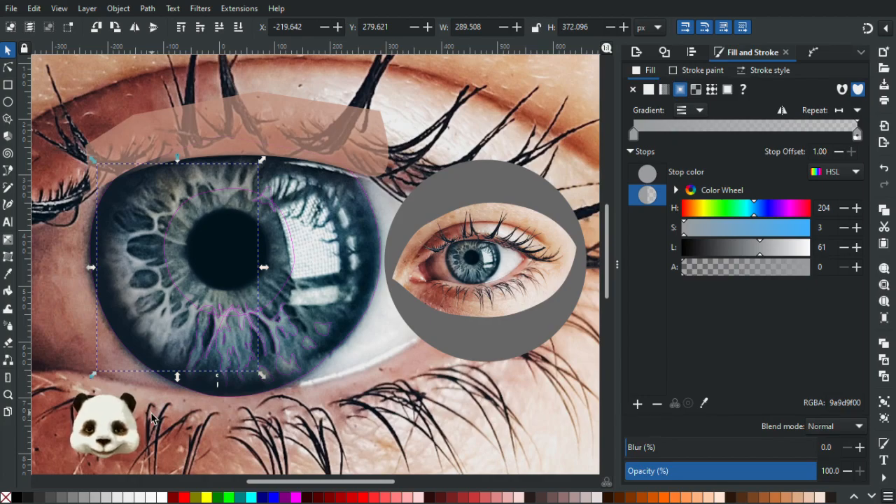
key(ctrl+z)
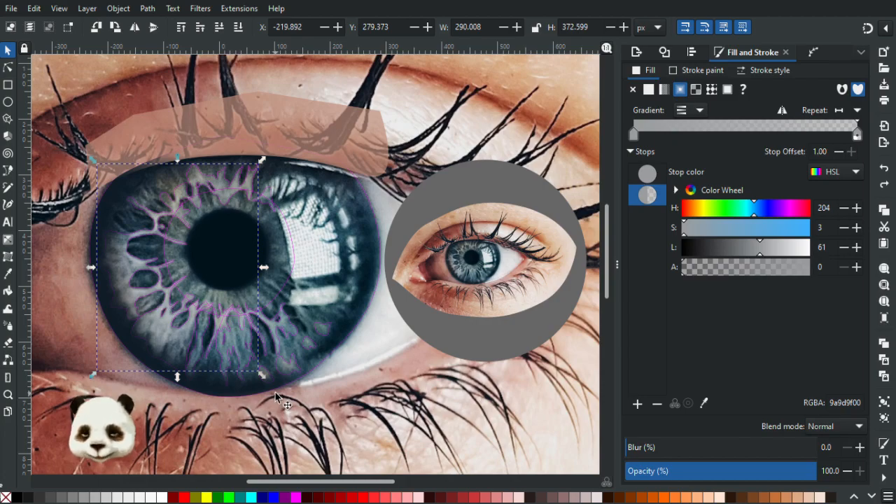
ctrl+scroll(276, 393, up, 2)
scroll(270, 389, down, 2)
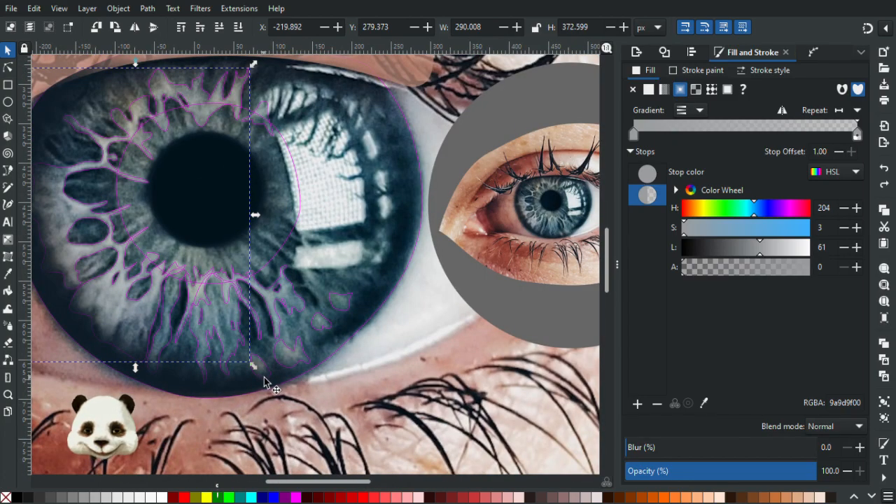
click(268, 380)
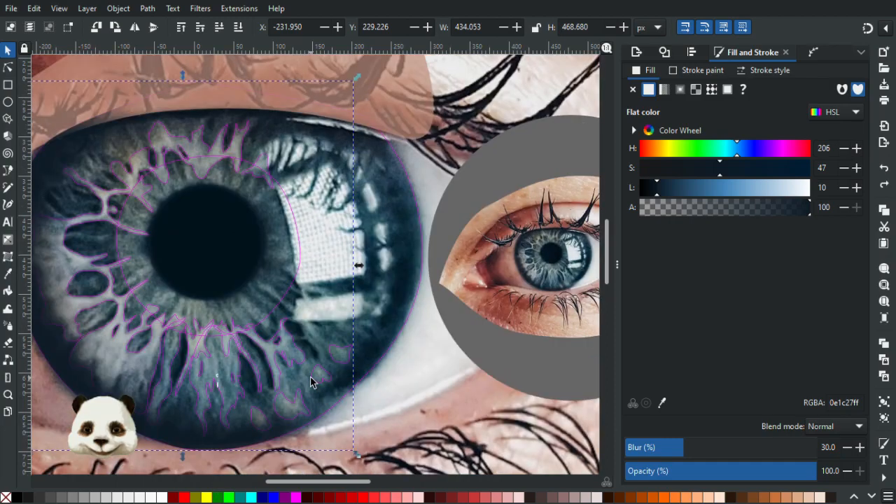
ctrl+scroll(360, 380, up, 2)
key(Escape)
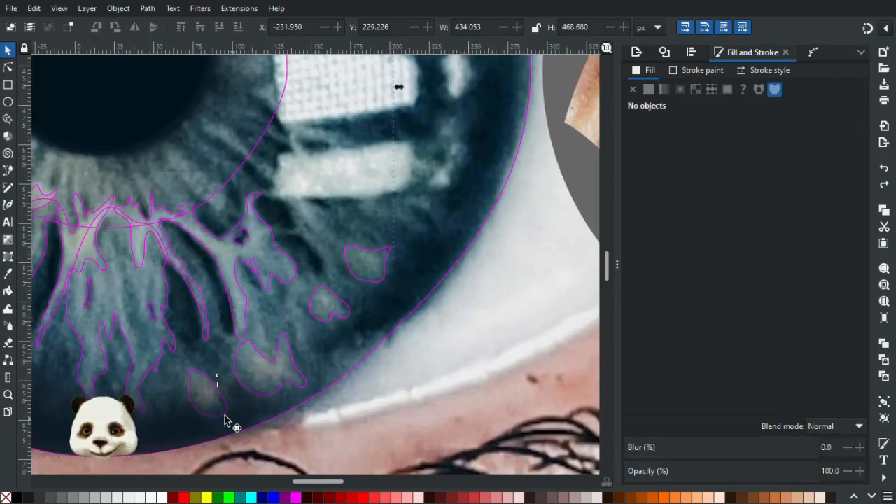
click(219, 420)
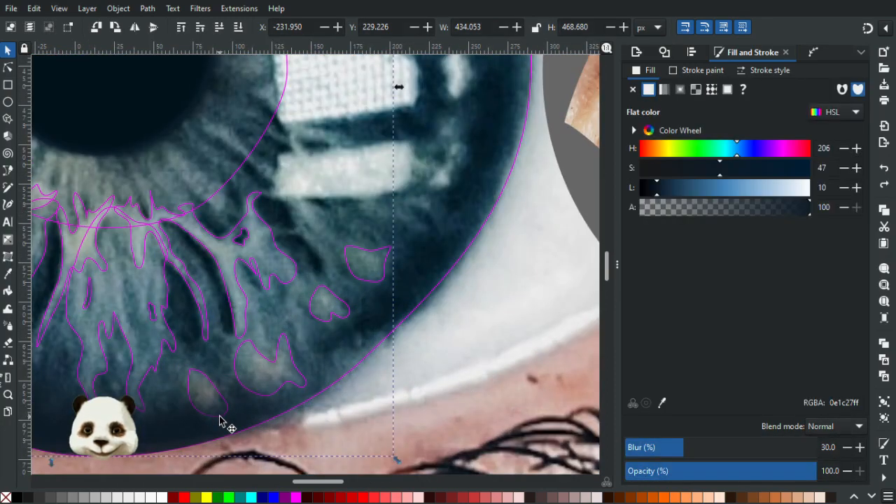
drag(222, 417, 352, 397)
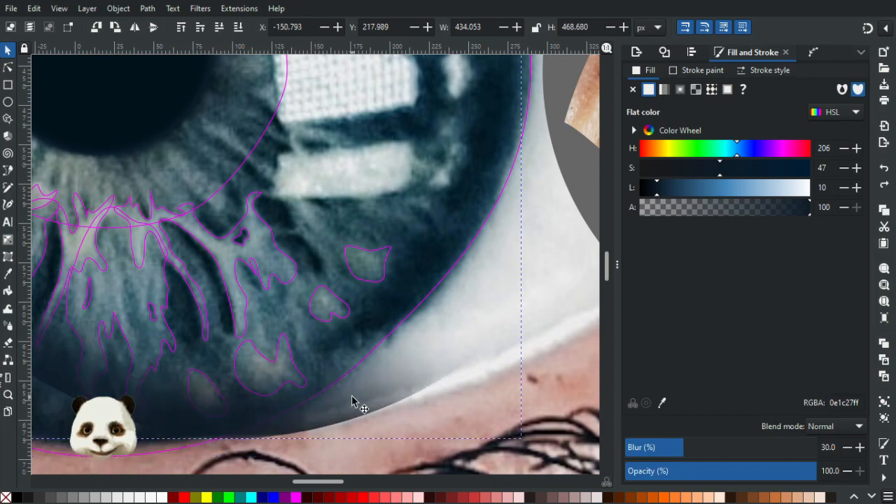
key(ctrl+z)
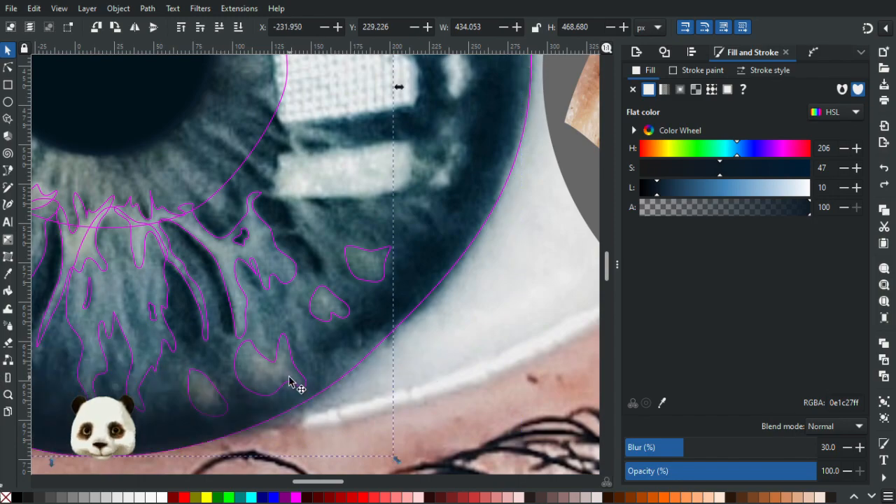
Fill the small oval patch at the iris's lower edge with grey 738082 sampled from the neighbouring patch and set its blur to 30%.
click(220, 400)
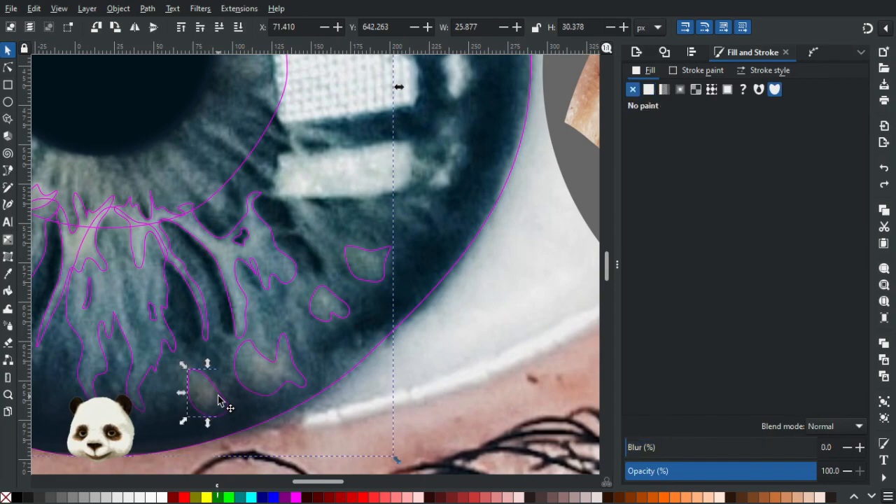
key(d)
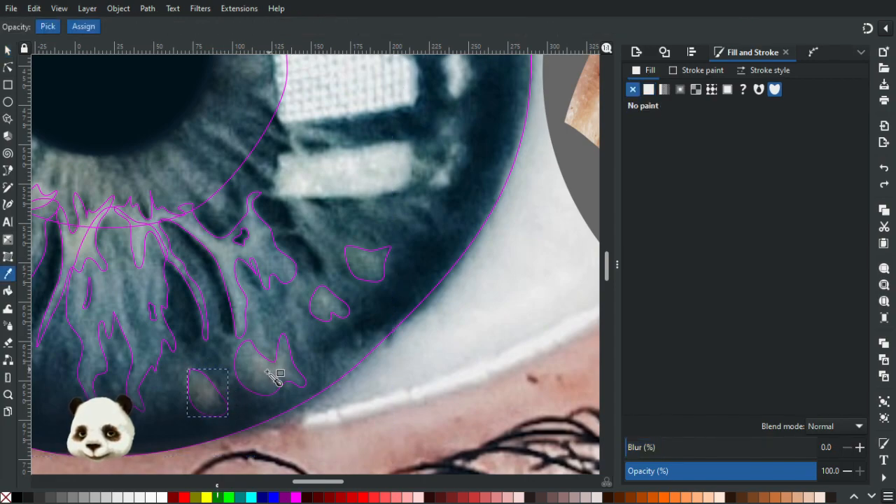
click(270, 375)
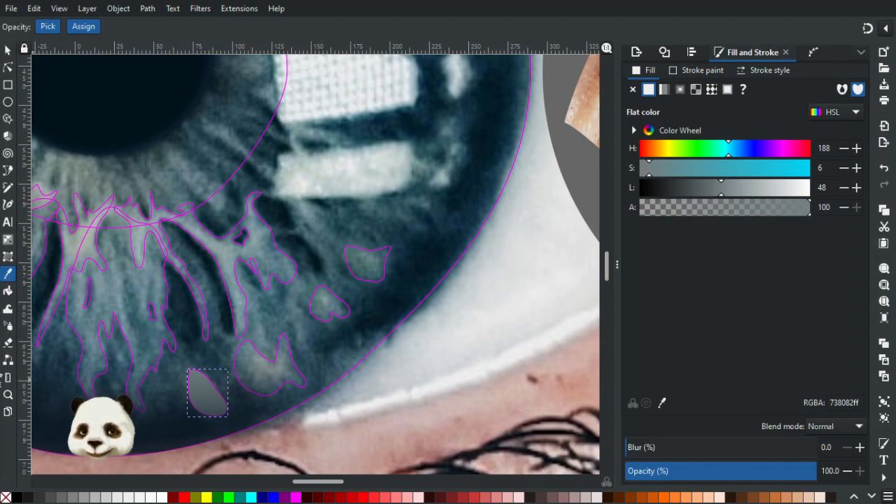
drag(655, 448, 683, 448)
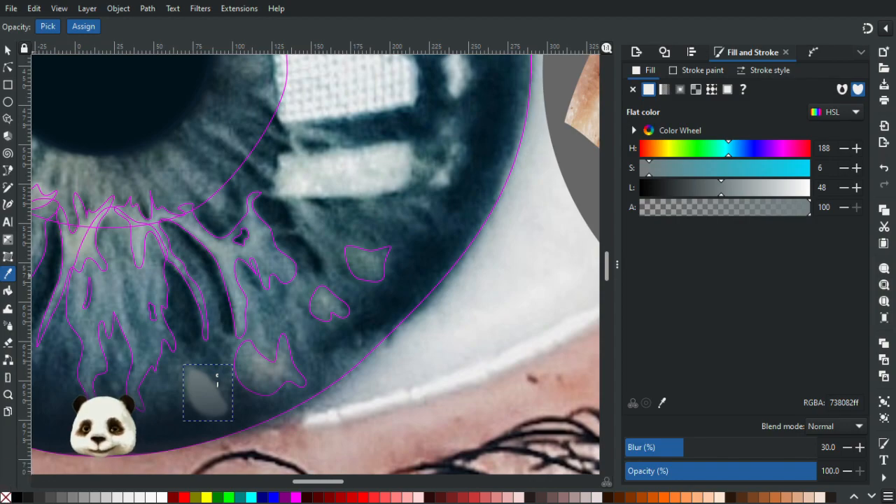
click(8, 51)
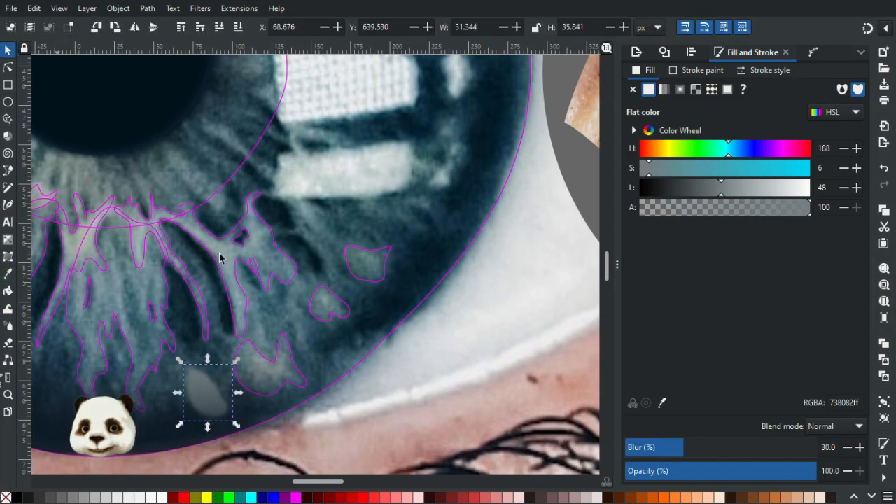
Fill the larger jagged patch beside the small oval with grey-blue 6c7a7d sampled from the photo and set its blur to 30%.
click(279, 385)
key(d)
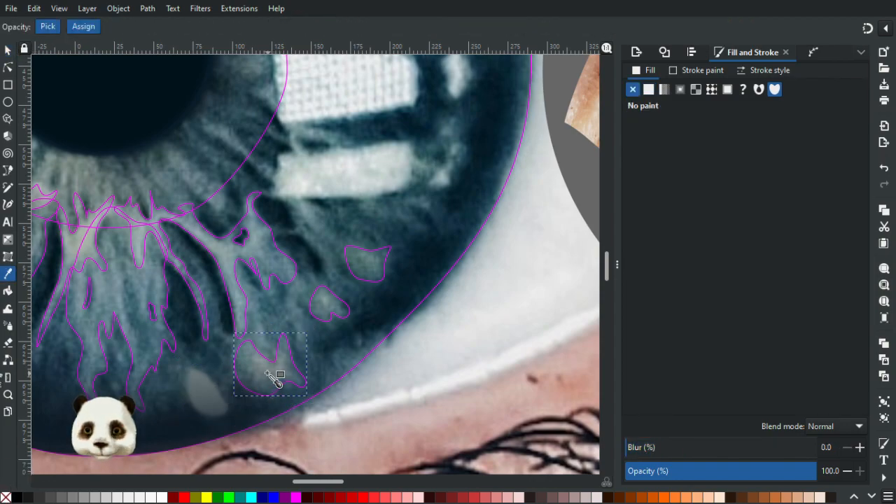
click(279, 385)
click(659, 446)
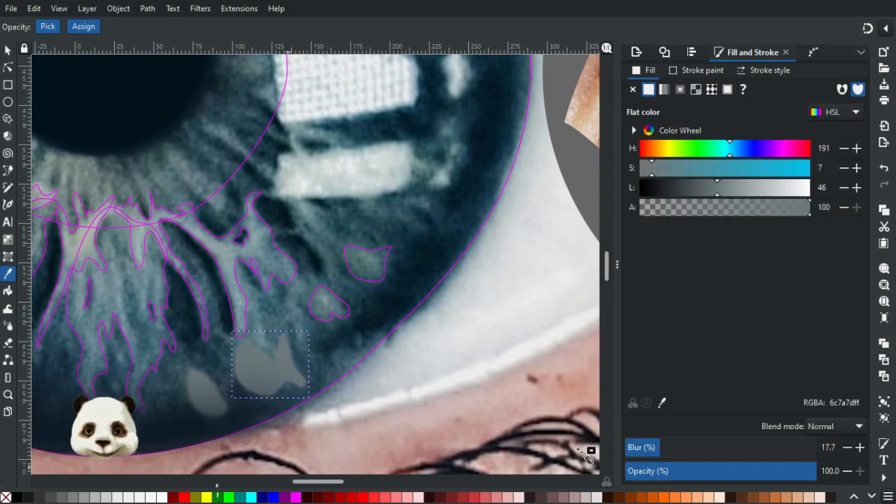
click(675, 451)
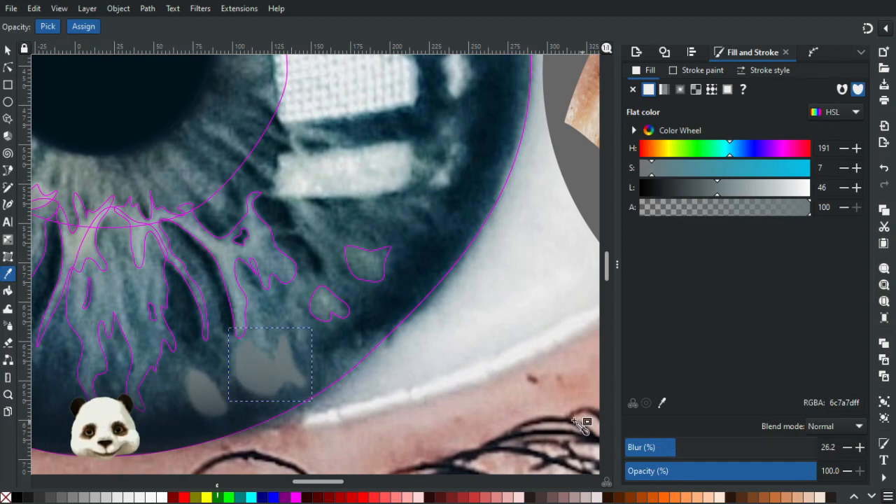
click(679, 451)
click(669, 452)
click(680, 451)
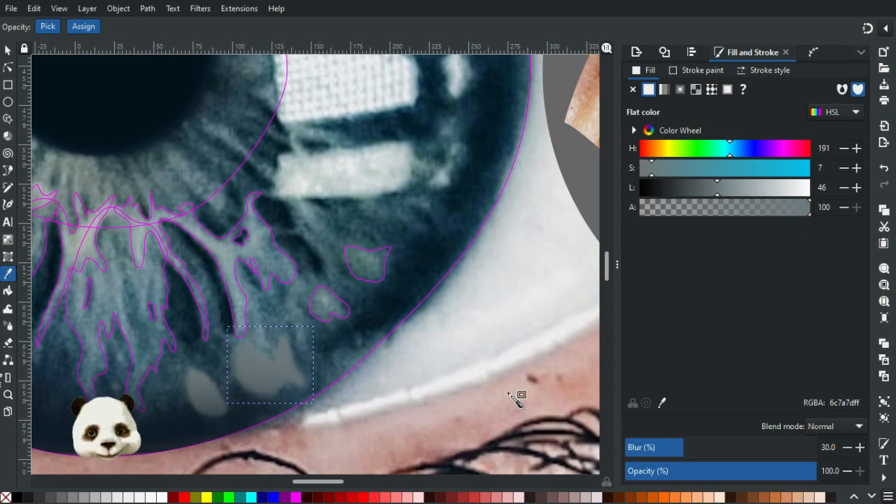
key(s)
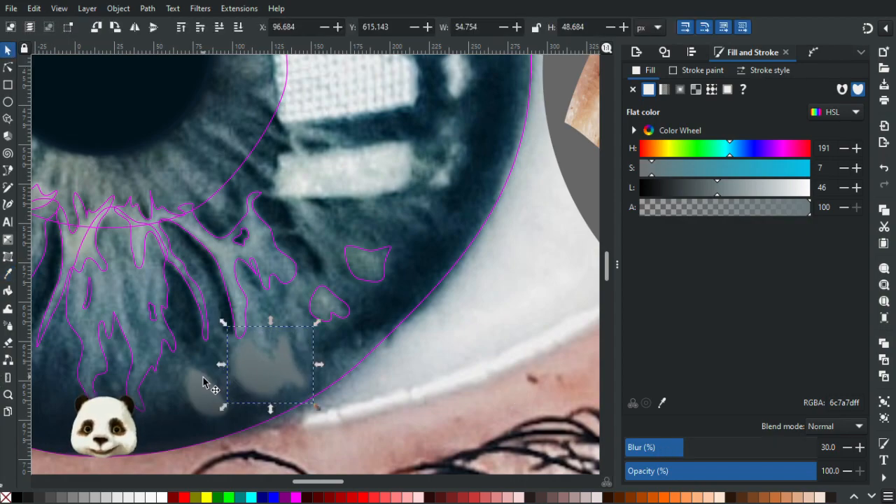
Fill the heart-shaped patch near the iris's lower right rim with blue-grey 597680 sampled from the photo and set its blur to 30%.
click(204, 380)
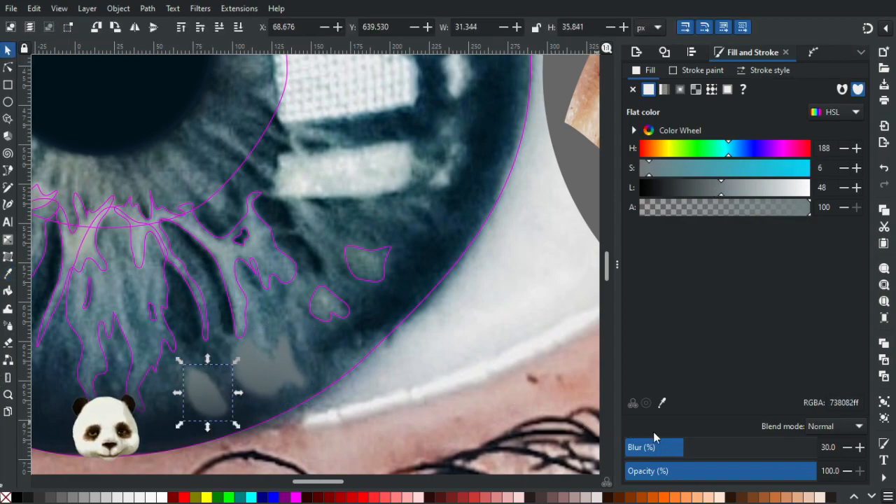
click(332, 320)
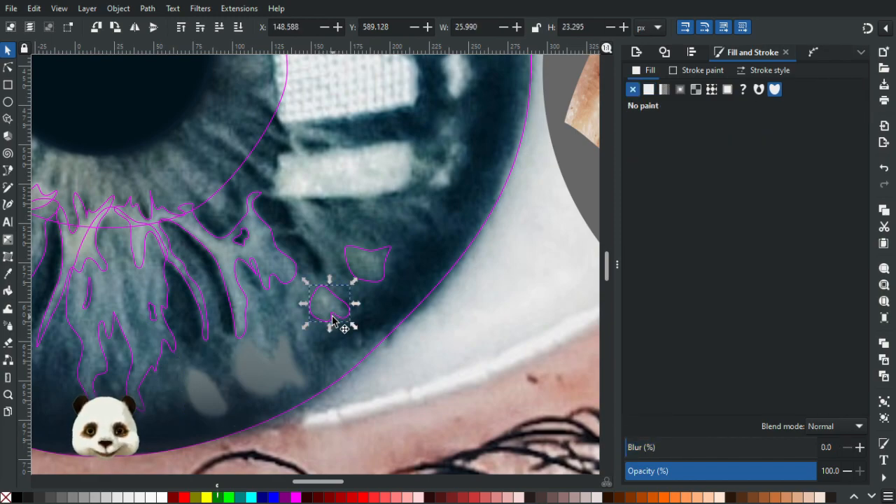
key(d)
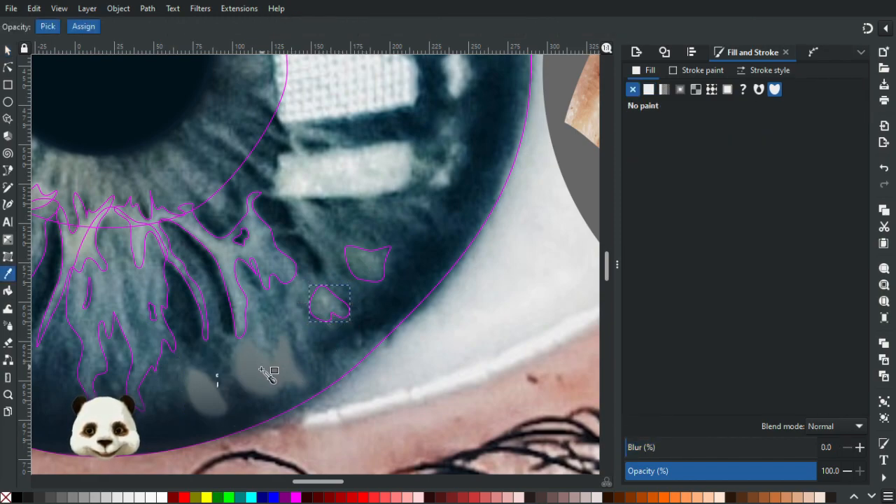
click(337, 306)
drag(669, 447, 671, 446)
click(679, 448)
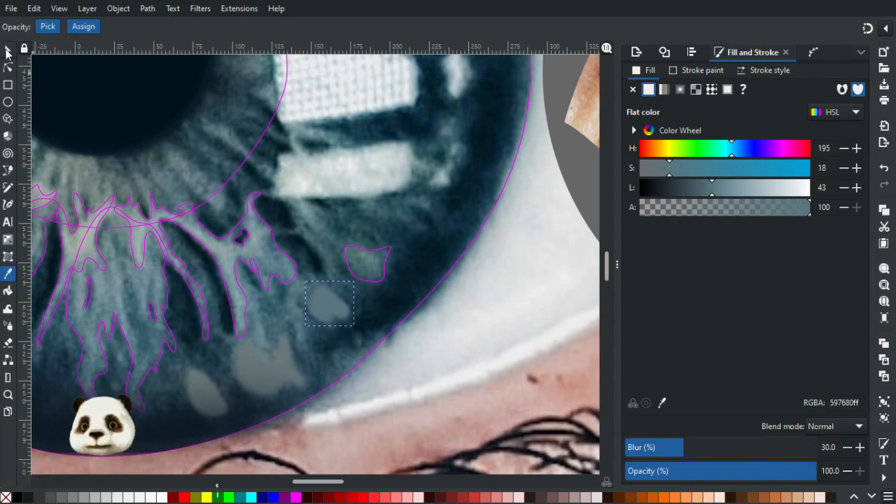
click(7, 51)
Fill the upper patch beside it with teal-grey 517370 sampled from the photo, set its blur to 29.3%, and remove its outline.
click(391, 279)
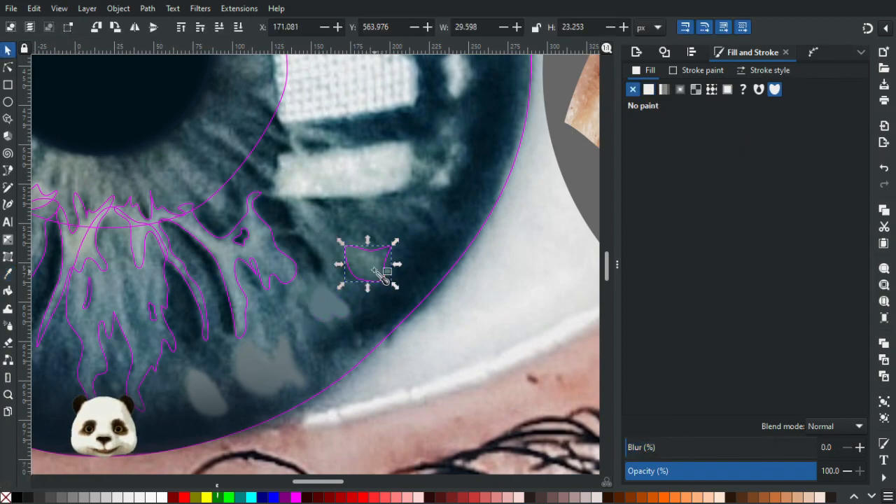
key(d)
click(356, 257)
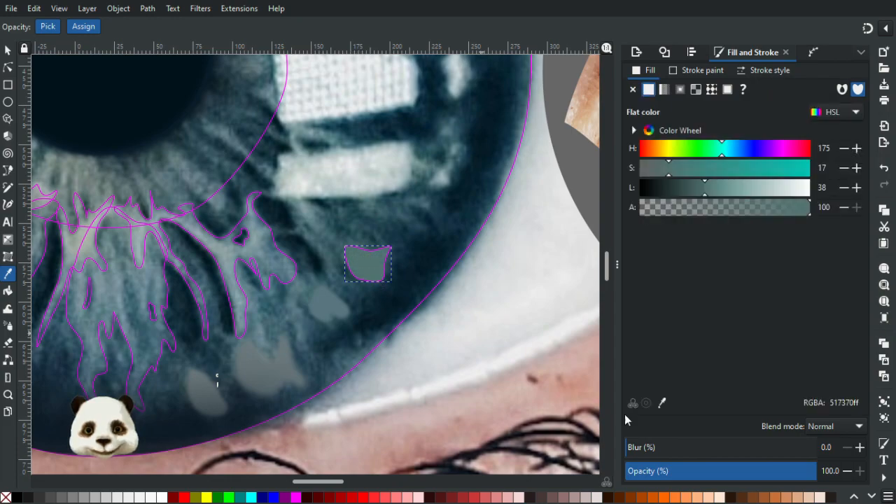
drag(666, 449, 682, 448)
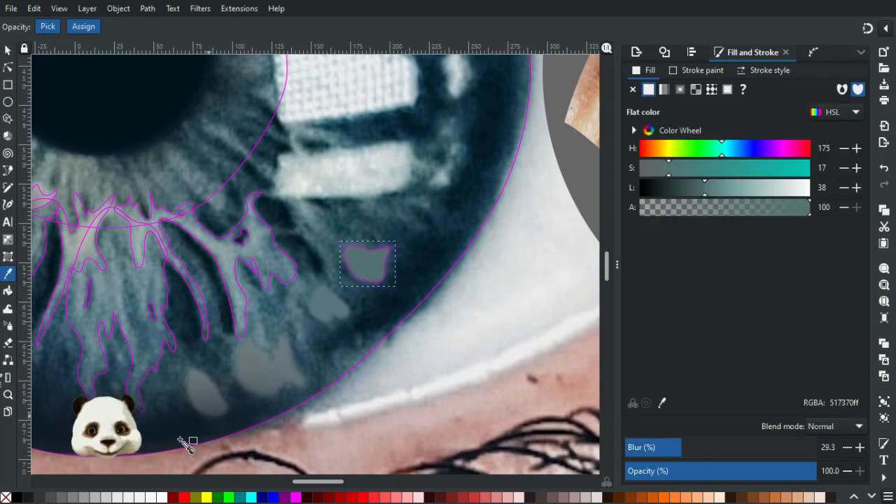
shift+click(7, 498)
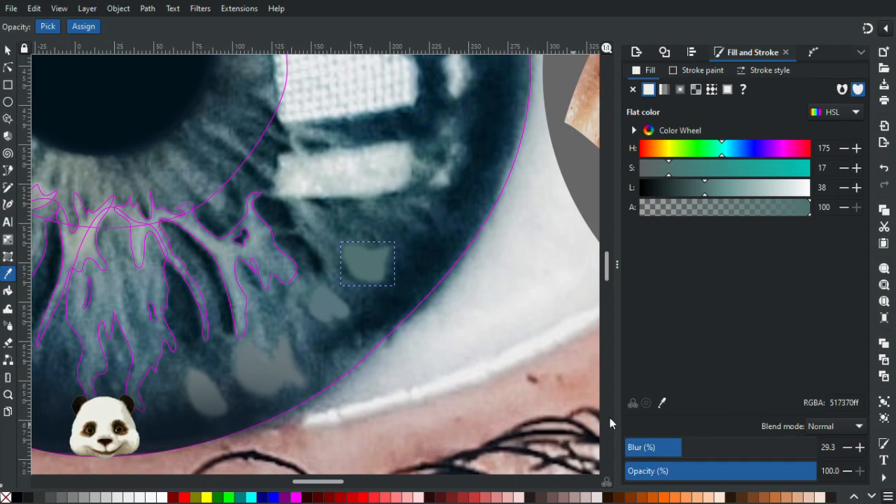
click(8, 50)
drag(371, 268, 496, 314)
click(496, 314)
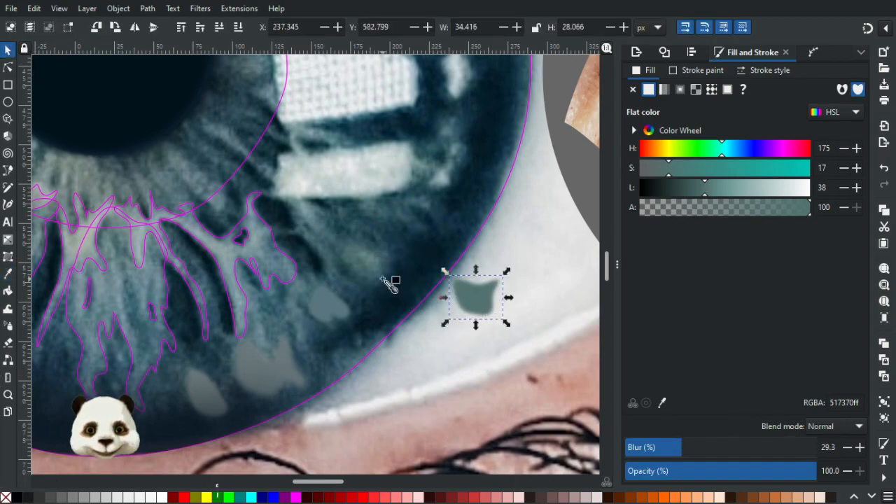
key(d)
key(ctrl+z)
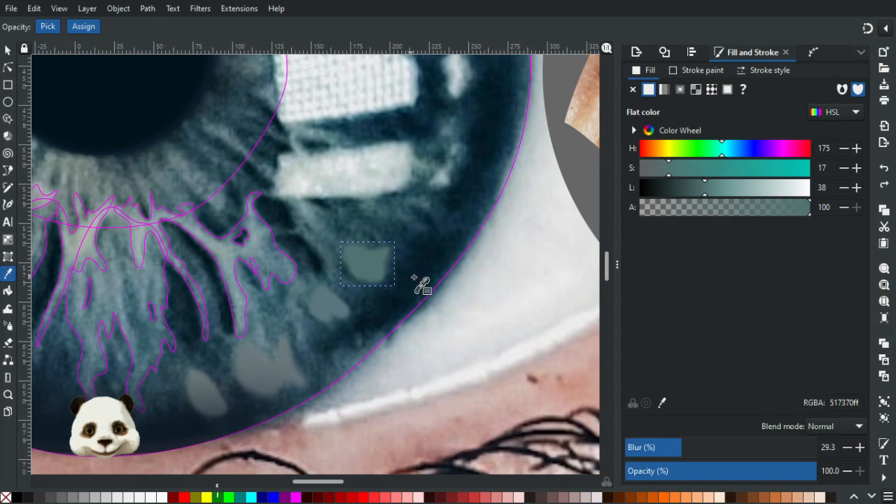
Recolour the upper teal-grey patch with darker teal 406369 sampled from the lower right iris of the unedited eye photo.
ctrl+scroll(417, 283, down, 3)
ctrl+scroll(522, 283, up, 4)
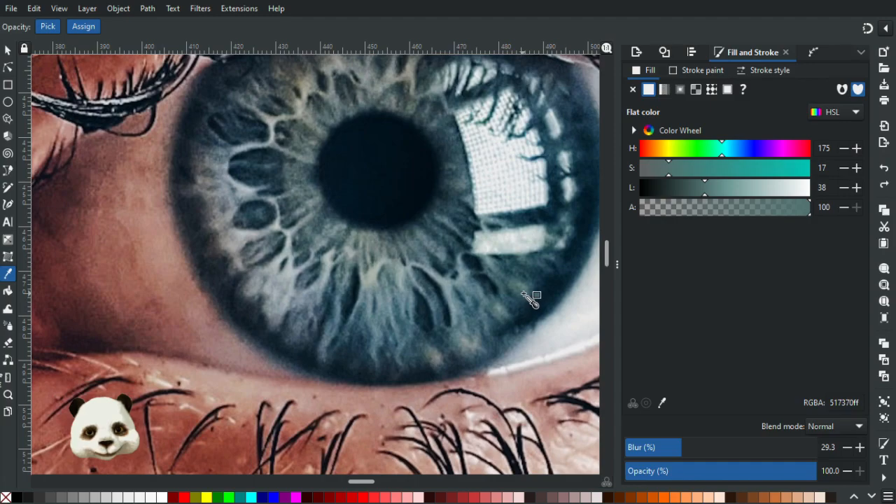
click(524, 294)
ctrl+scroll(515, 301, down, 3)
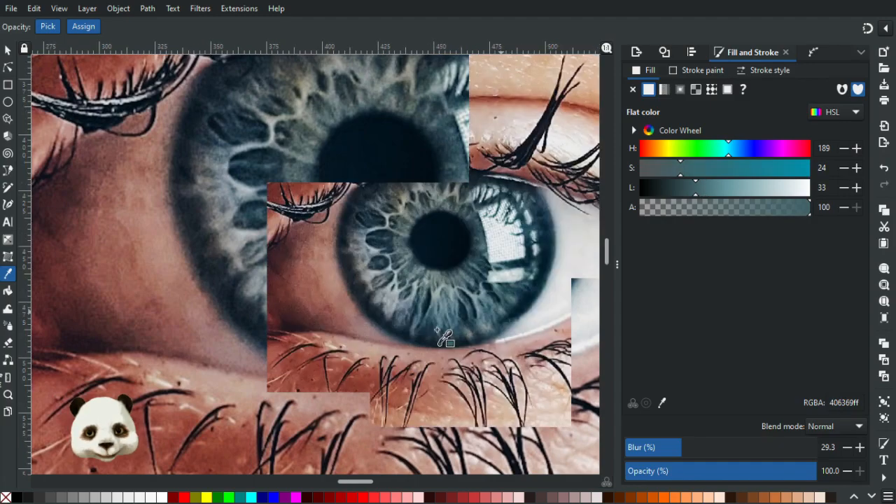
drag(282, 357, 474, 215)
ctrl+scroll(477, 217, down, 2)
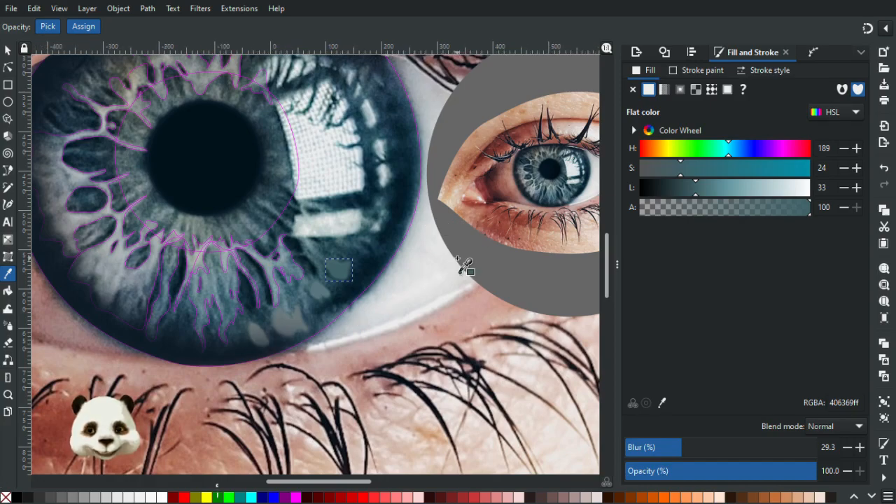
ctrl+scroll(464, 263, down, 3)
ctrl+scroll(463, 266, up, 1)
ctrl+scroll(462, 266, up, 2)
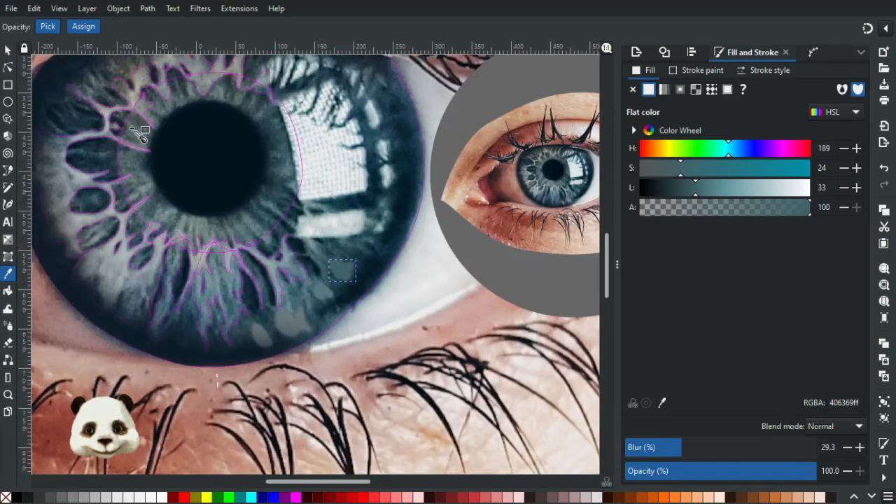
Darken the larger jagged patch at the iris's lower edge to grey-blue 677578 by setting its lightness to 44.
click(8, 50)
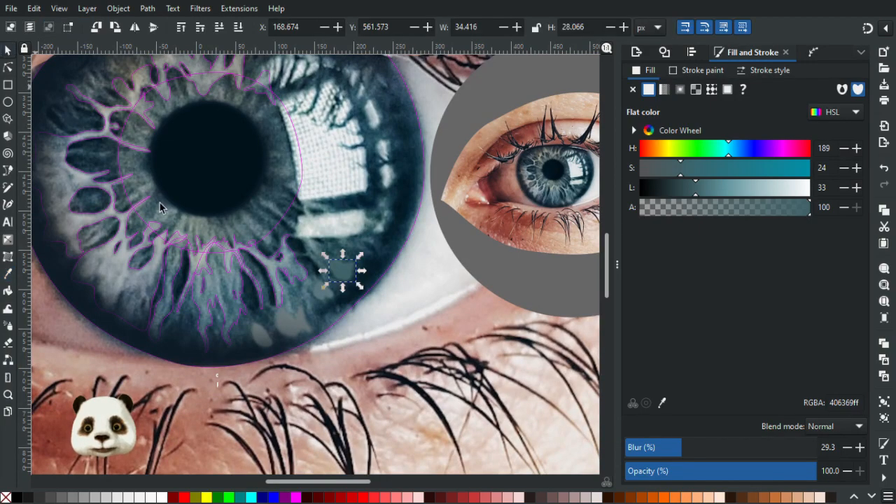
click(286, 315)
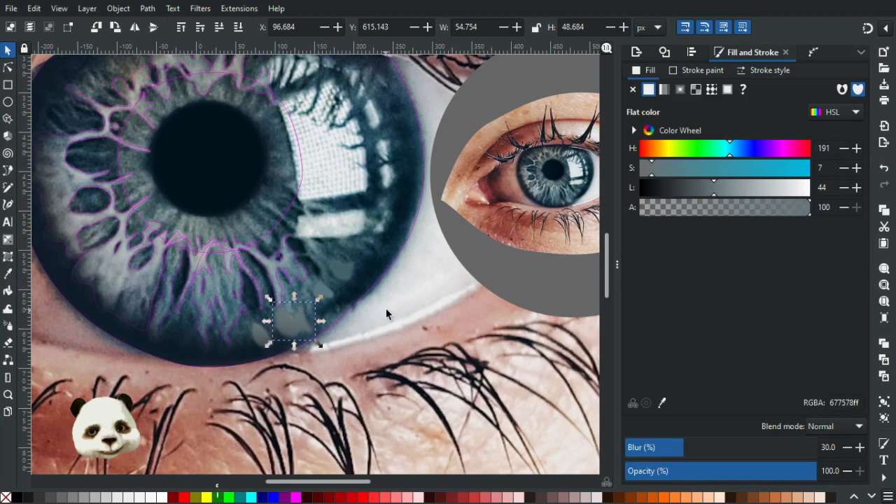
Examine the whole eye composition, the filled patches and the unfilled lower iris fibre shapes at several zoom levels.
scroll(386, 308, down, 3)
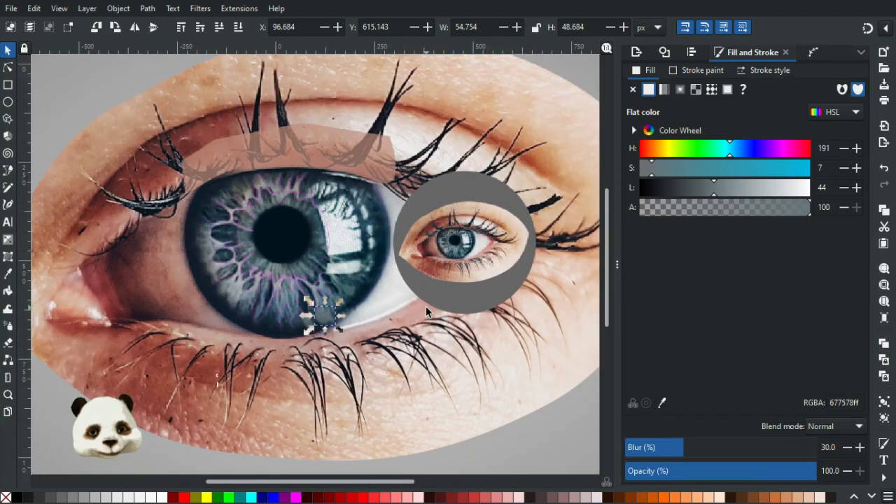
scroll(408, 301, up, 3)
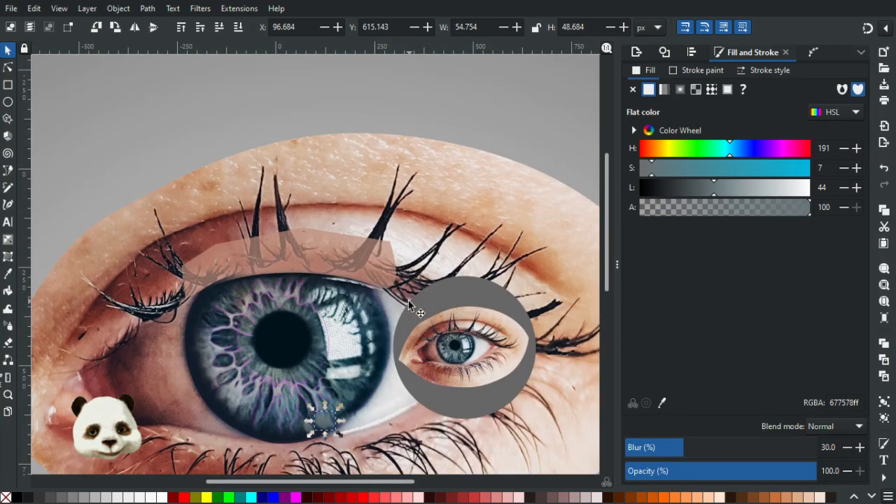
scroll(401, 395, up, 1)
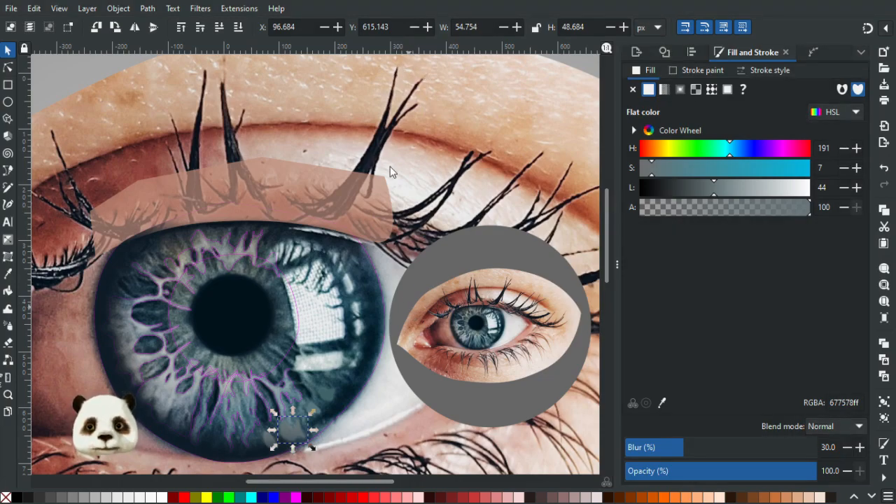
scroll(318, 306, down, 2)
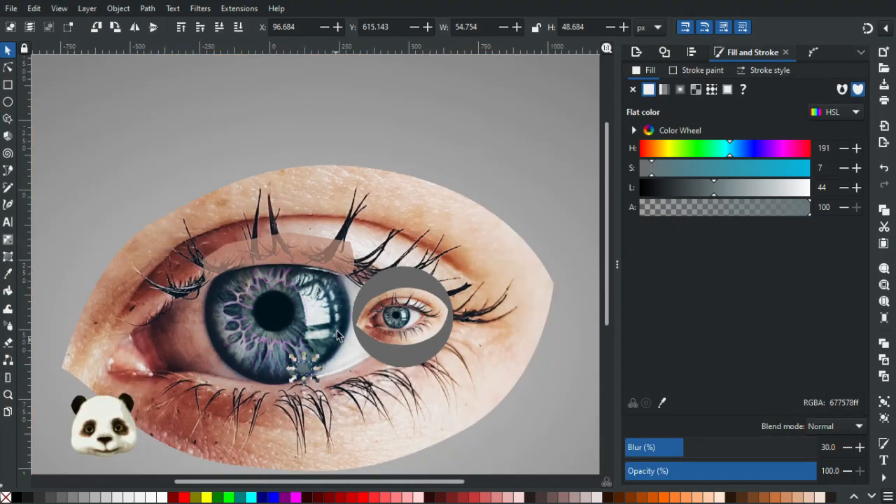
scroll(338, 331, up, 3)
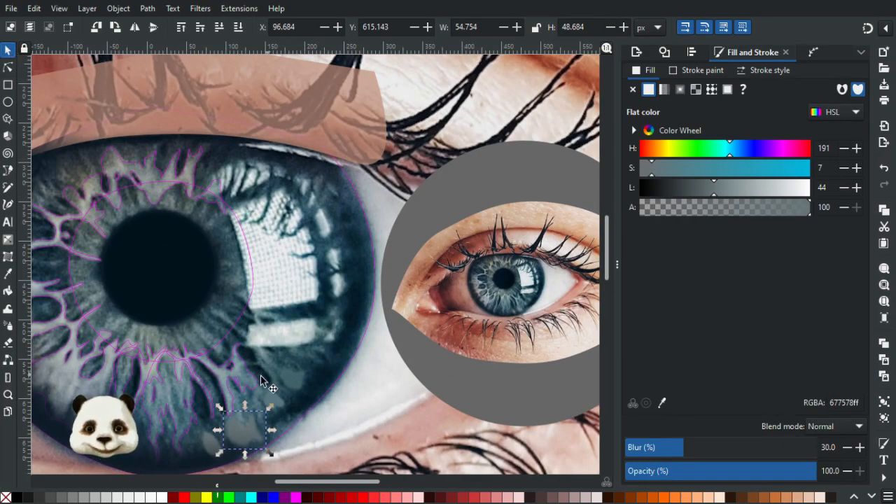
drag(244, 368, 327, 304)
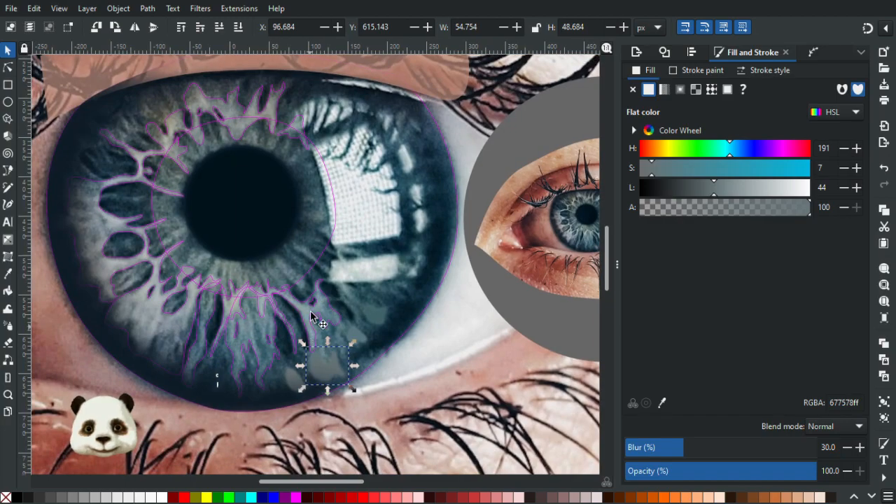
click(301, 319)
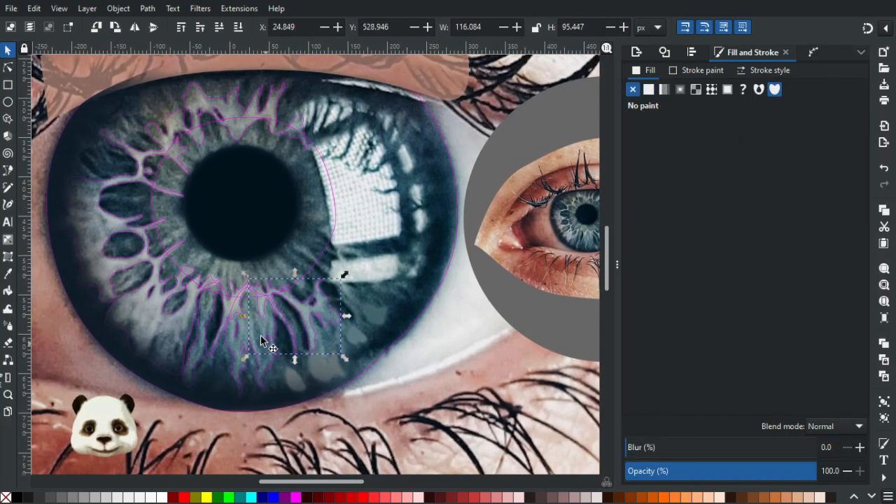
scroll(259, 340, up, 2)
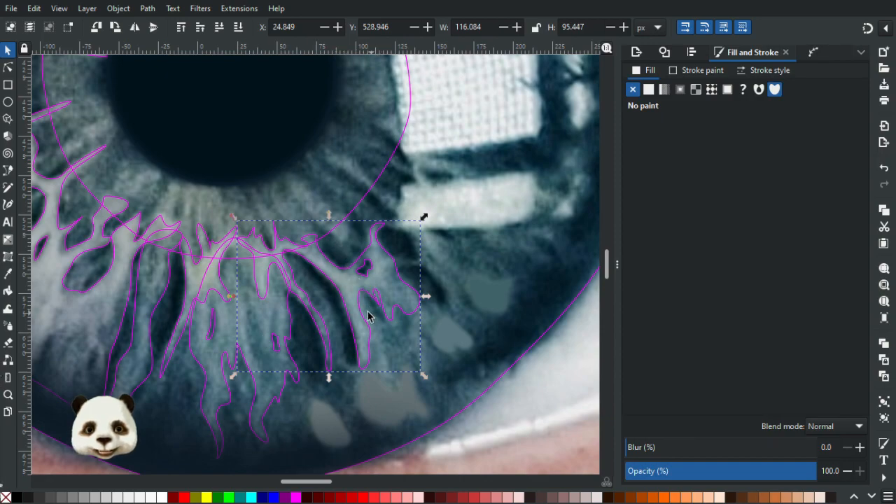
scroll(414, 309, down, 3)
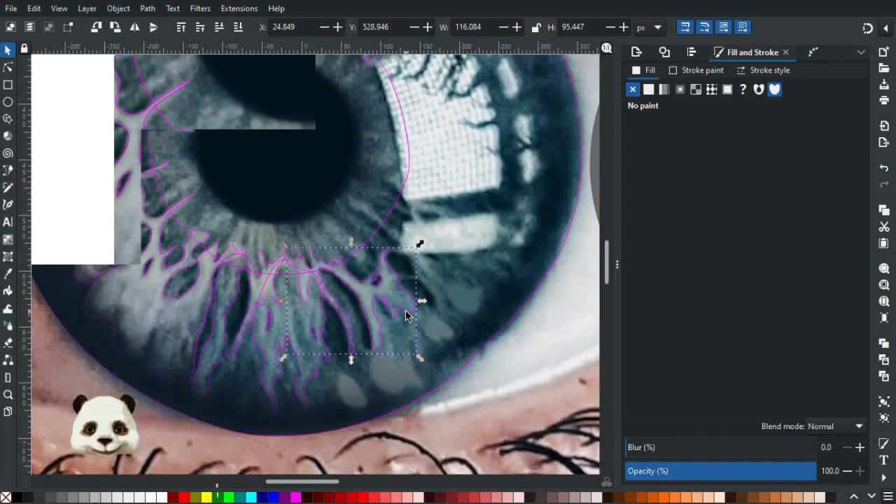
scroll(410, 316, up, 2)
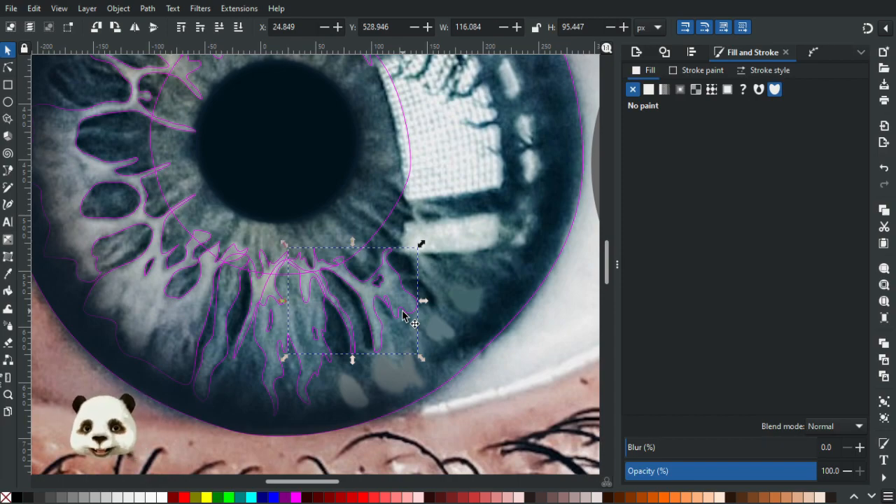
Fill the forked fibre shape below the pupil with grey-green 96a298 sampled from the photo and apply a radial gradient fading to transparent.
click(266, 301)
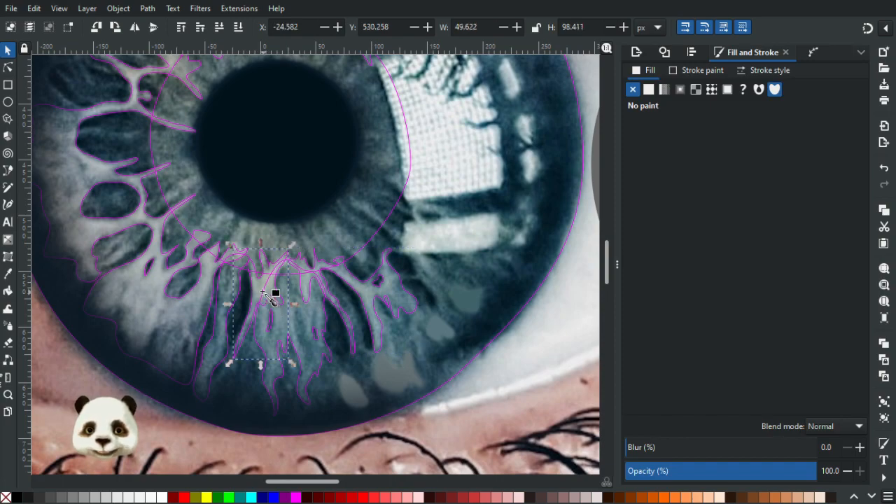
key(d)
click(267, 292)
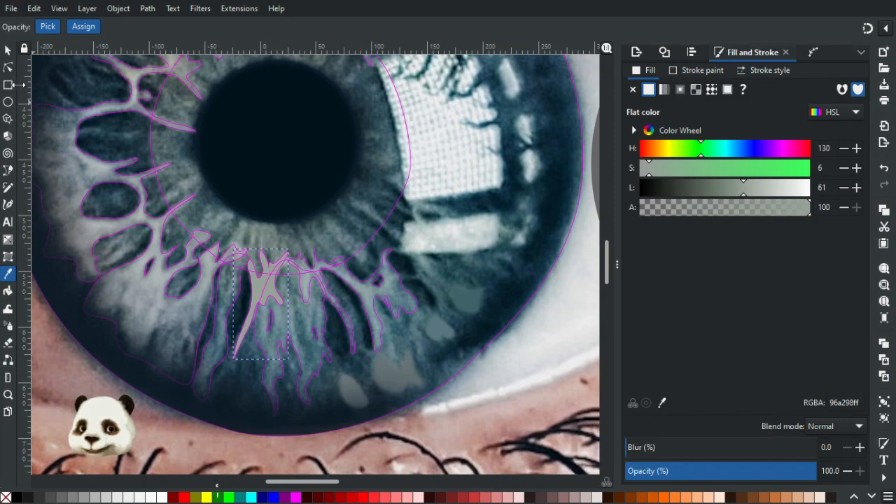
key(g)
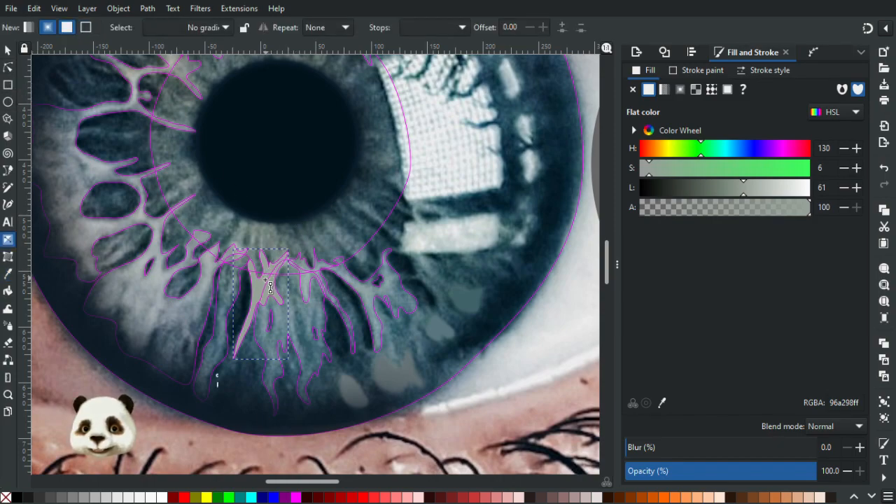
drag(265, 282, 318, 287)
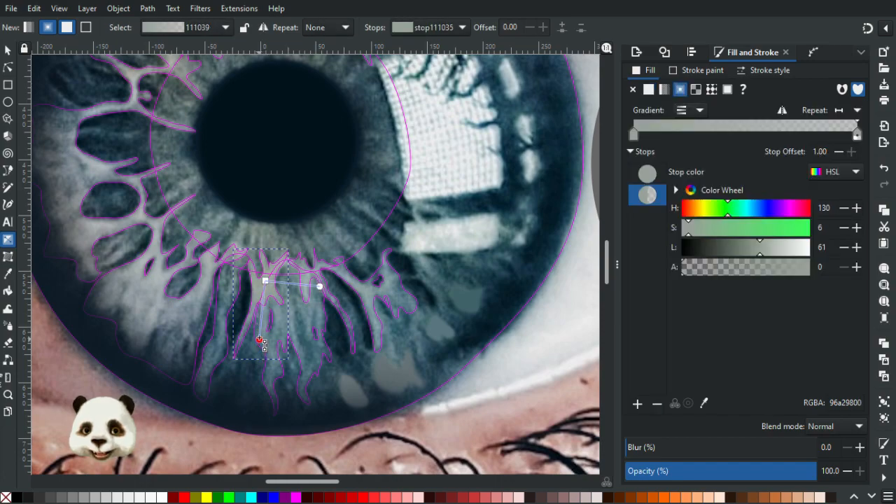
Set the forked fibre gradient's outer stop to opaque blue 365766 sampled near the fibre's tip and lengthen the gradient slightly downward.
click(257, 337)
key(d)
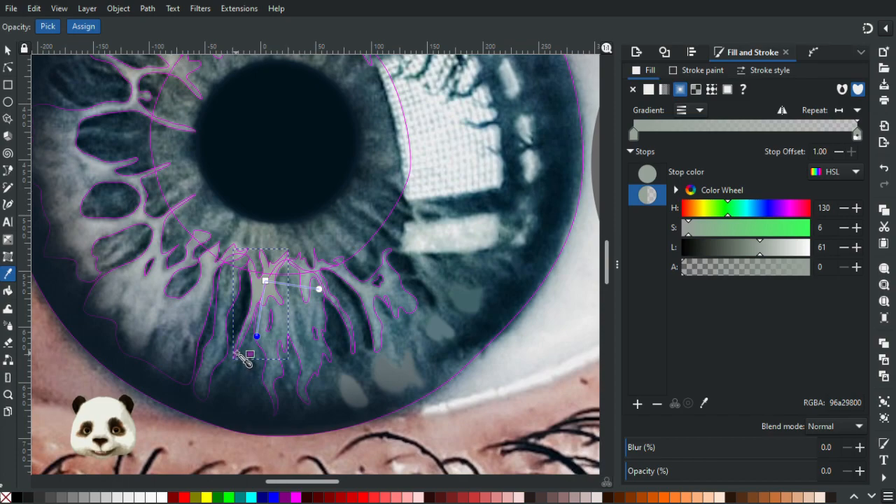
click(238, 352)
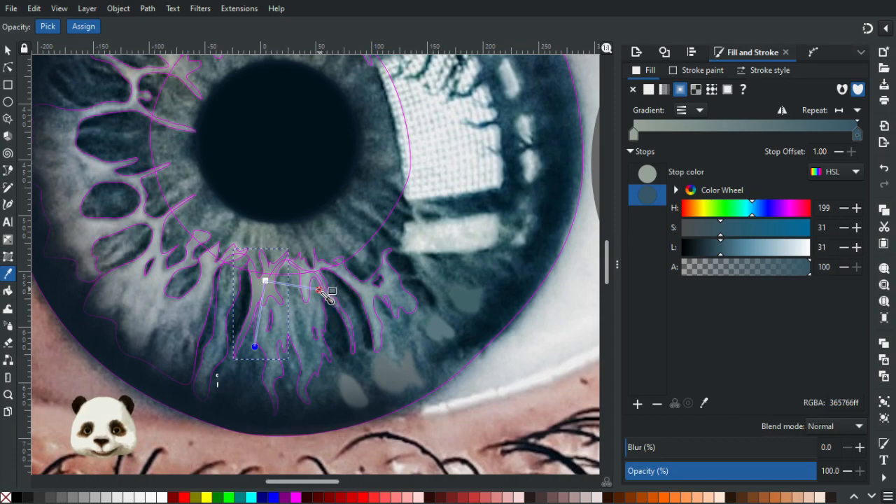
click(8, 52)
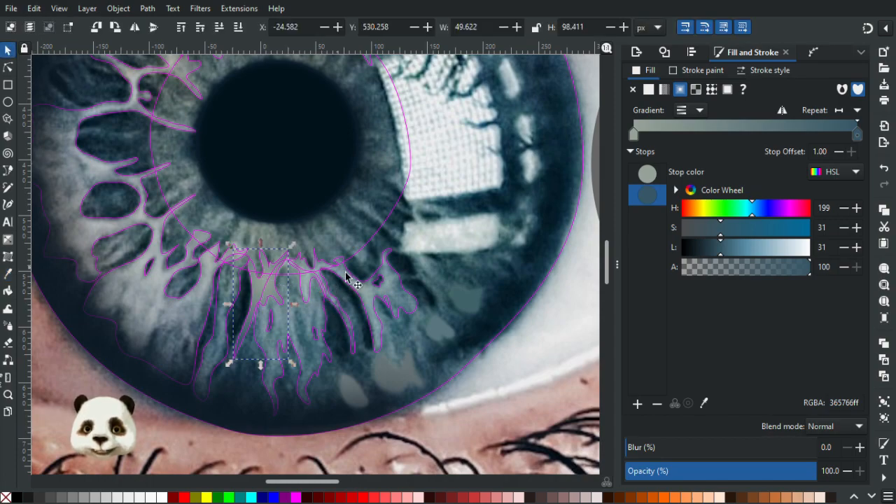
Select the unfilled branching fibre shape beside the forked fibre, below and to the right of the pupil.
scroll(350, 294, up, 2)
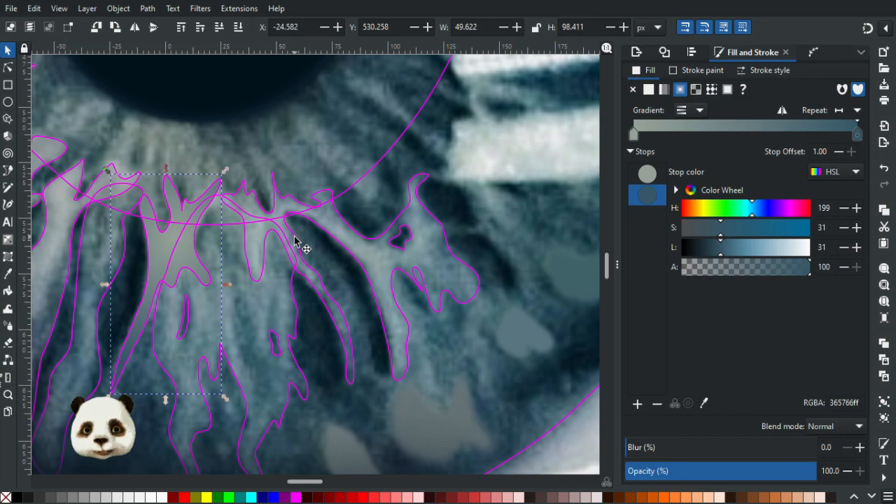
click(295, 242)
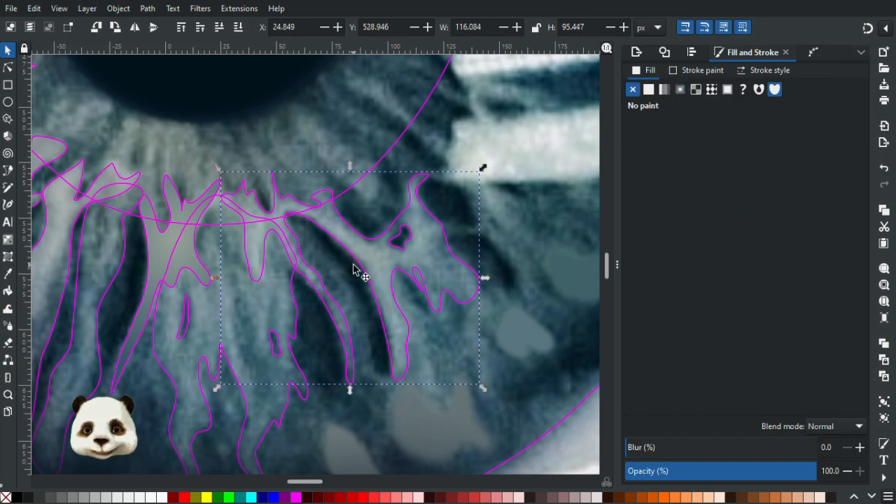
scroll(353, 270, down, 1)
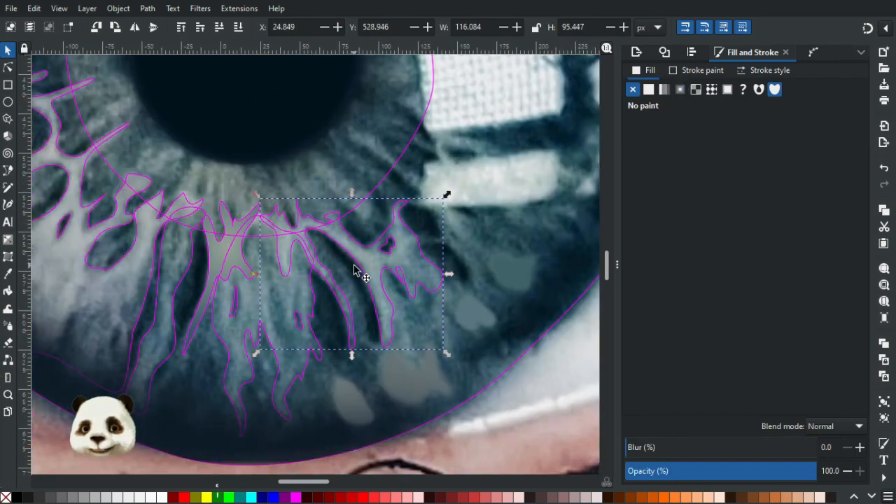
key(g)
drag(340, 236, 351, 260)
key(ctrl+z)
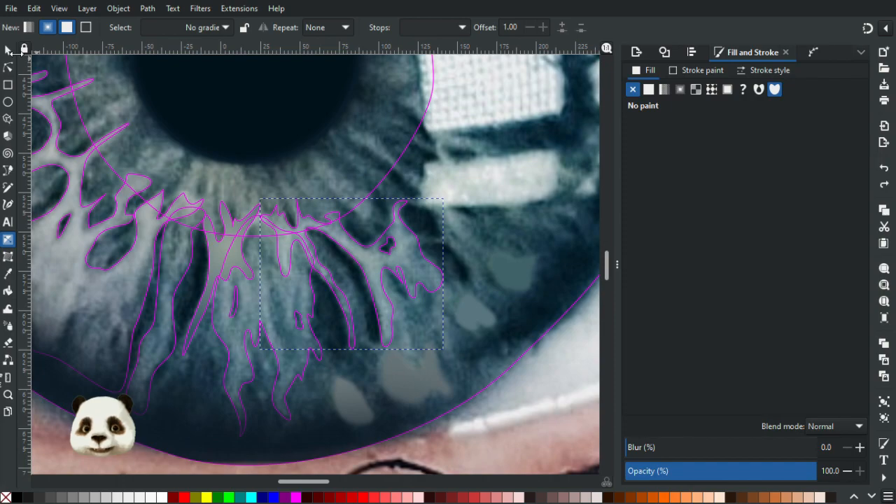
Fill the branching fibre with sampled grey-green 889791 and apply a radial gradient whose outer stop is opaque blue 365665 sampled from the artwork.
key(d)
click(226, 257)
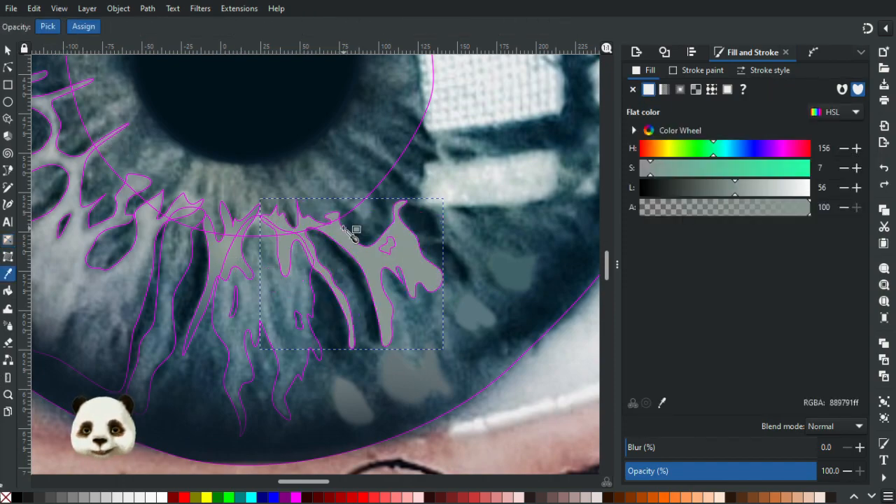
key(g)
drag(341, 239, 358, 328)
key(d)
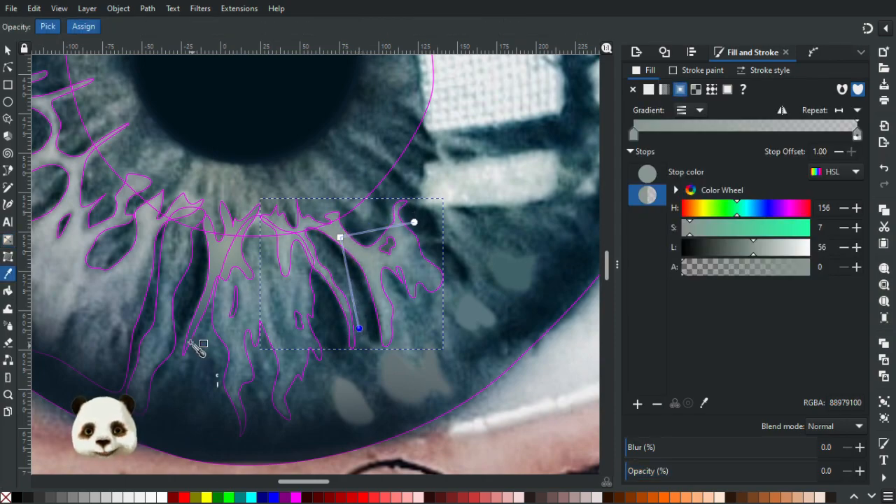
click(218, 338)
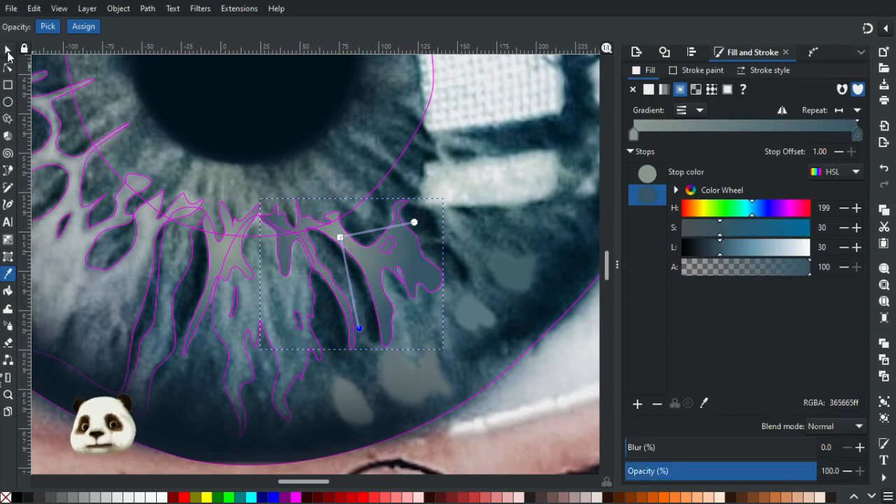
Stretch the branching fibre's radial gradient sideways and downward, shift its centre slightly up and left, and deselect the shape.
drag(418, 224, 517, 211)
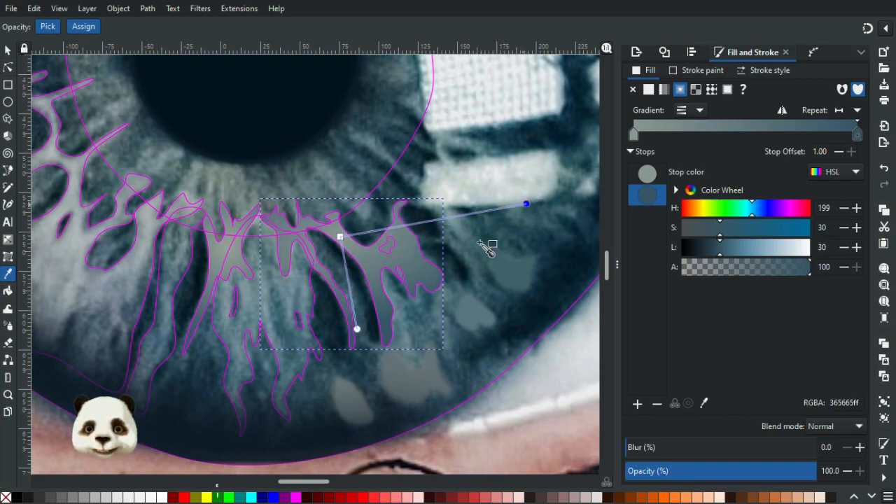
drag(357, 328, 340, 391)
drag(343, 240, 324, 223)
scroll(352, 221, down, 3)
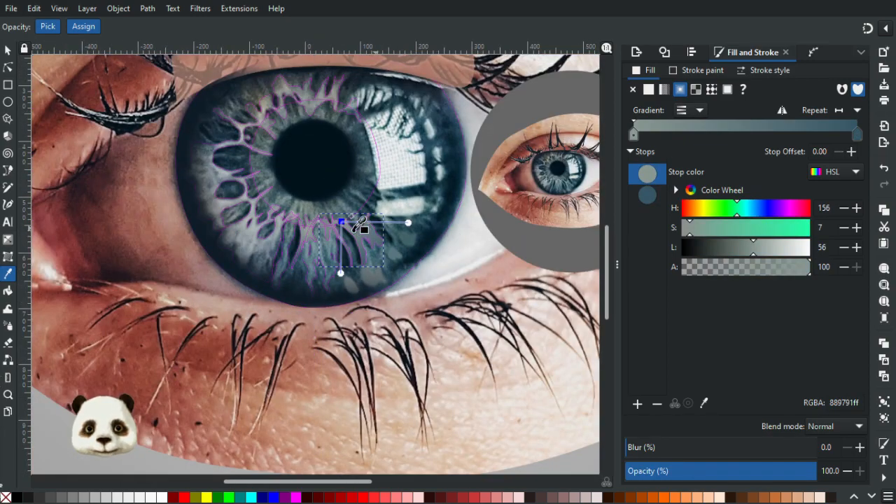
drag(344, 276, 344, 283)
click(408, 222)
drag(410, 222, 451, 221)
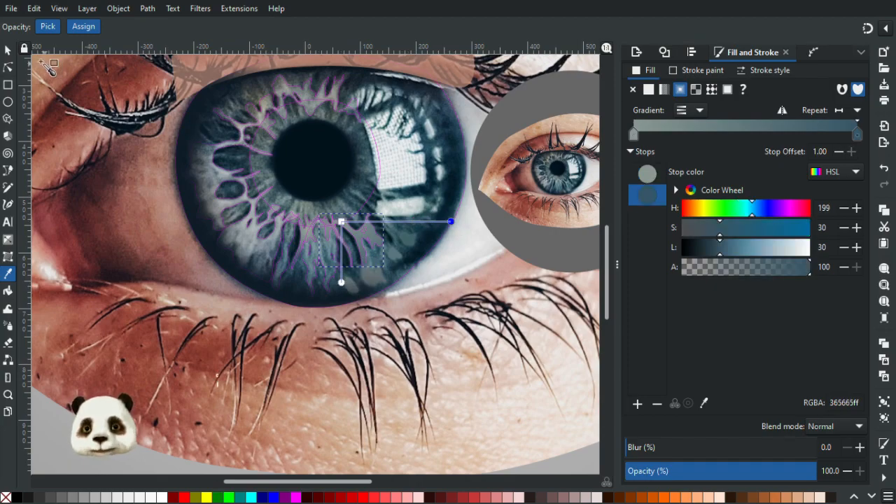
click(8, 50)
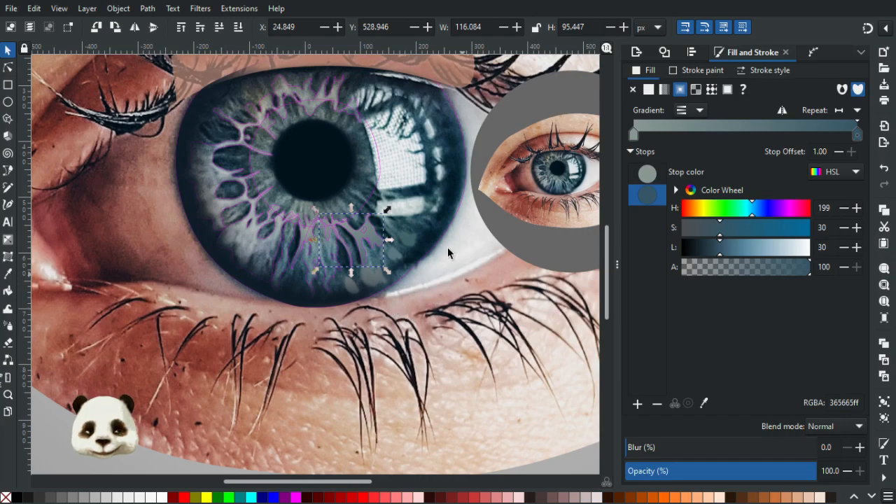
key(Escape)
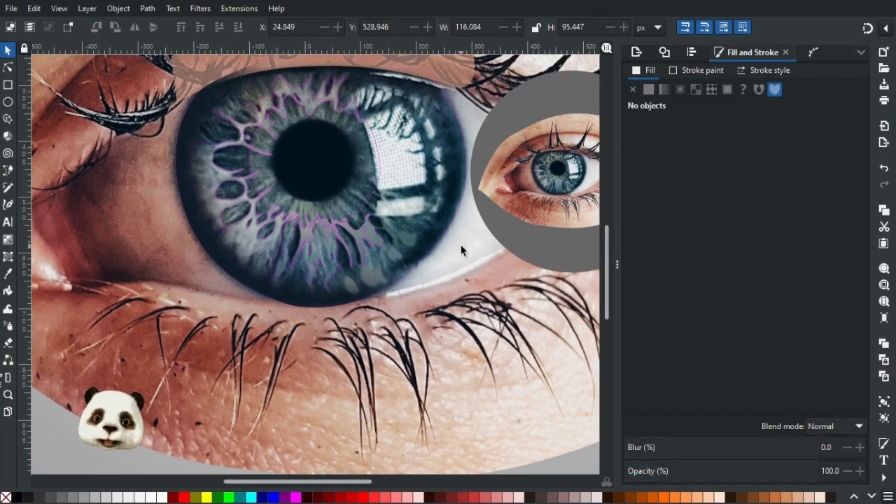
Examine the shaded iris fibres and the whole eye composition at several zoom levels.
ctrl+scroll(462, 250, down, 3)
ctrl+scroll(382, 238, up, 3)
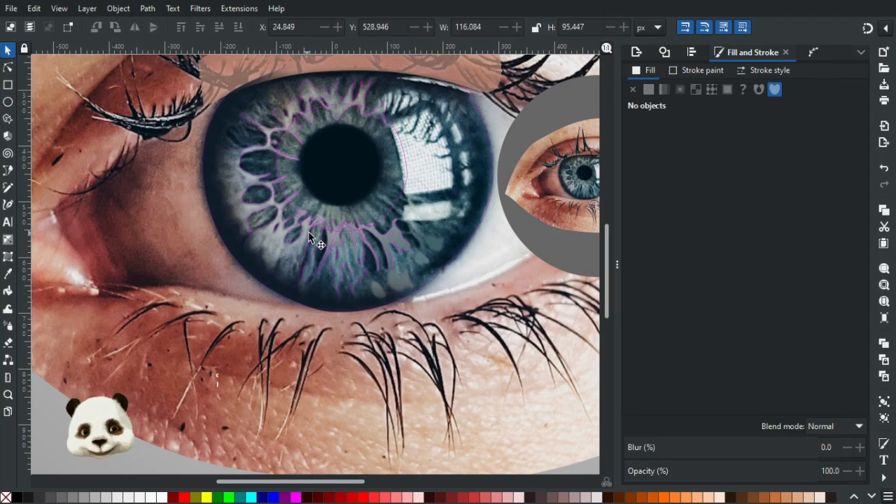
ctrl+scroll(348, 268, down, 3)
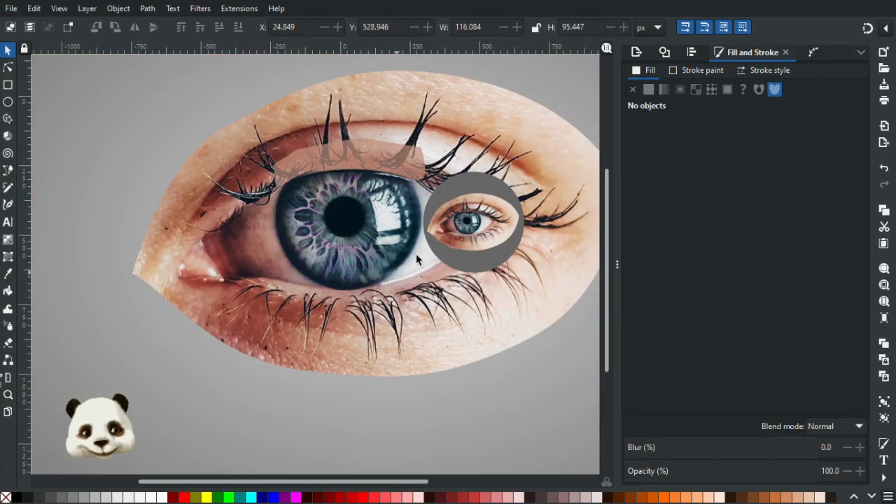
ctrl+scroll(416, 253, up, 3)
ctrl+scroll(343, 320, up, 2)
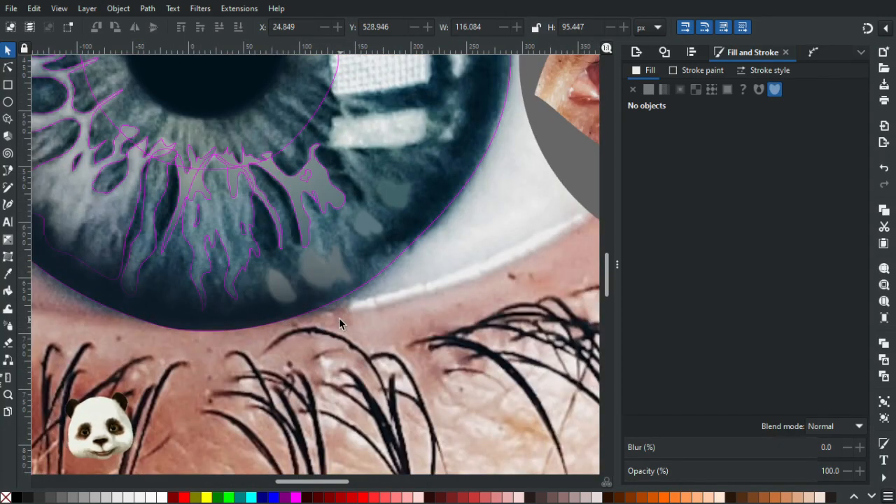
ctrl+scroll(307, 282, down, 3)
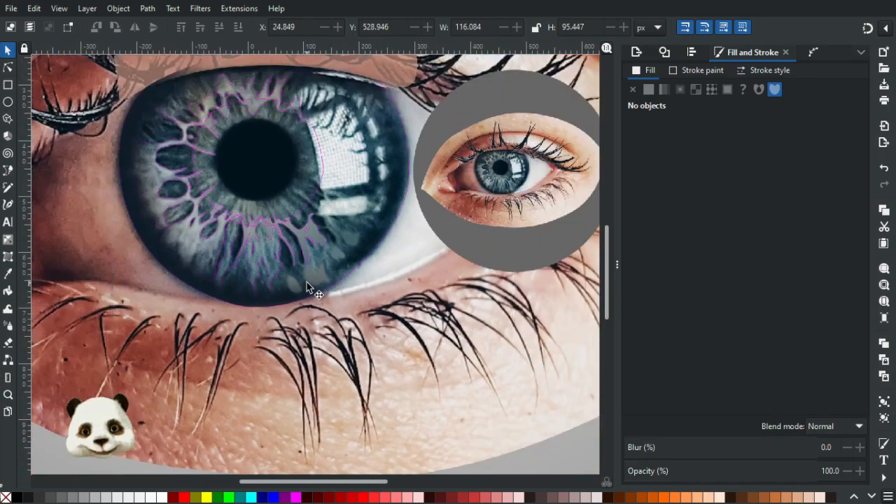
drag(388, 263, 390, 299)
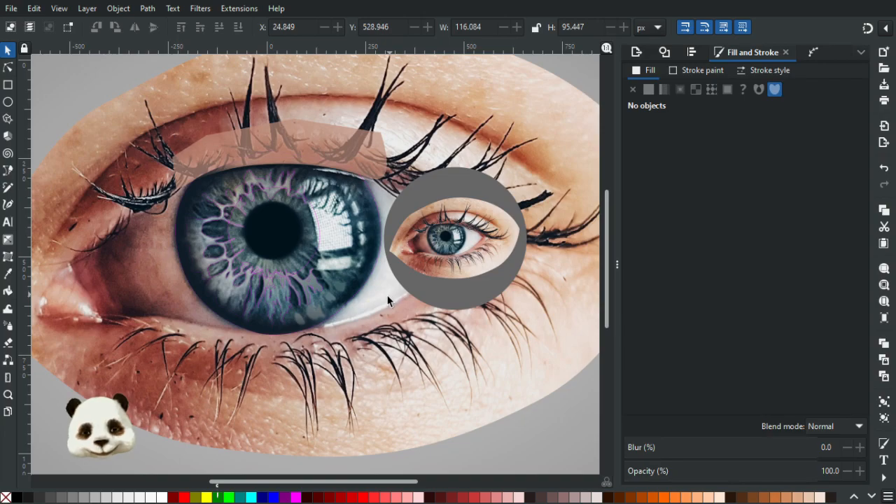
Fill the broad two-pronged fibre shape below the pupil with grey-blue 748c96 sampled from the photo.
ctrl+scroll(283, 318, up, 5)
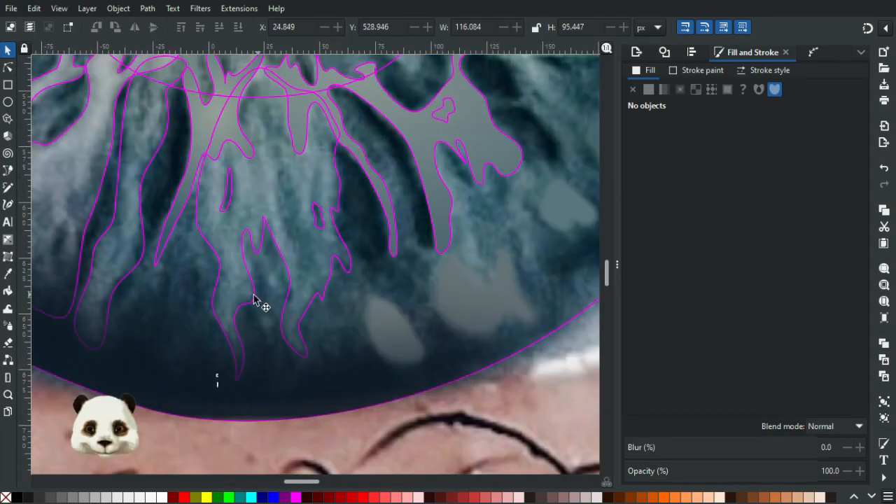
click(253, 300)
drag(274, 198, 310, 306)
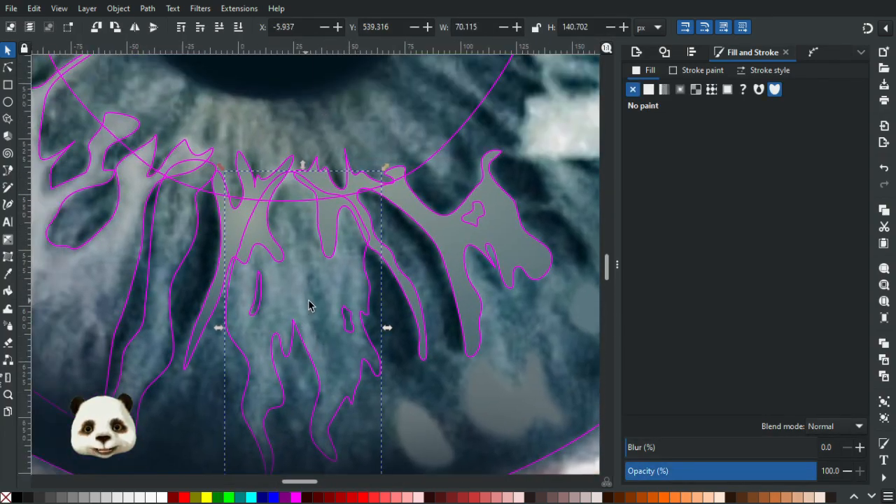
key(d)
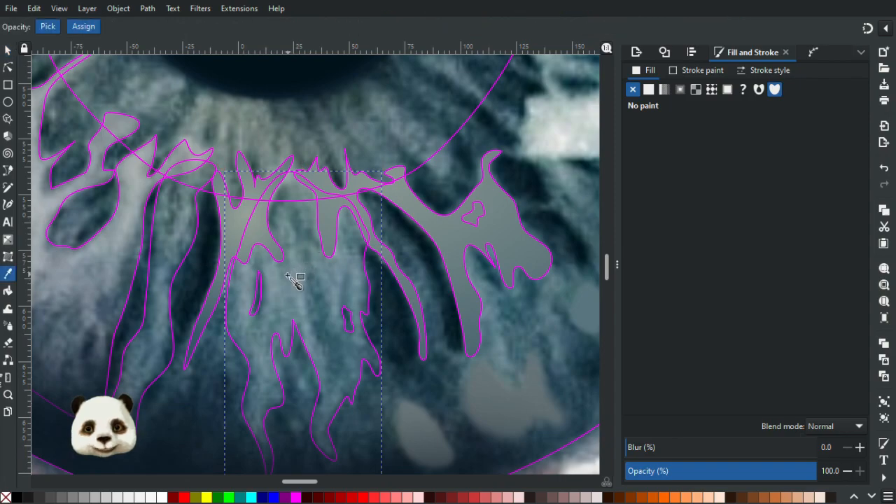
click(294, 279)
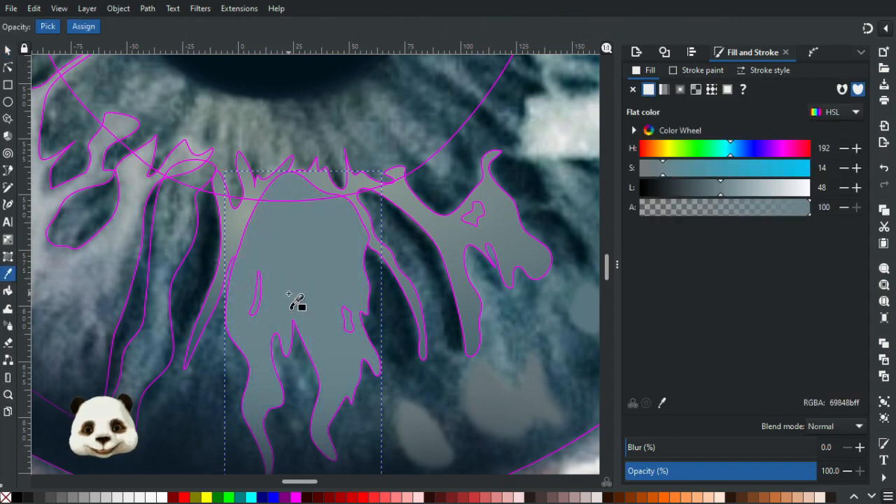
key(ctrl+z)
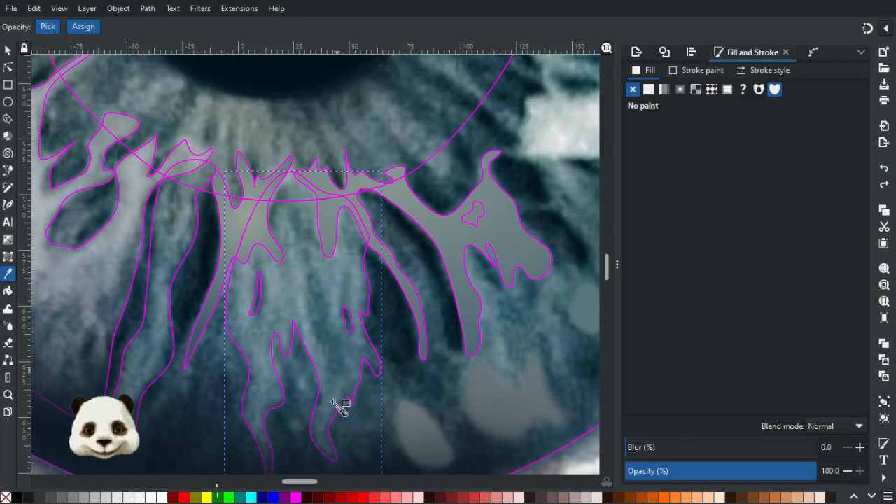
click(300, 280)
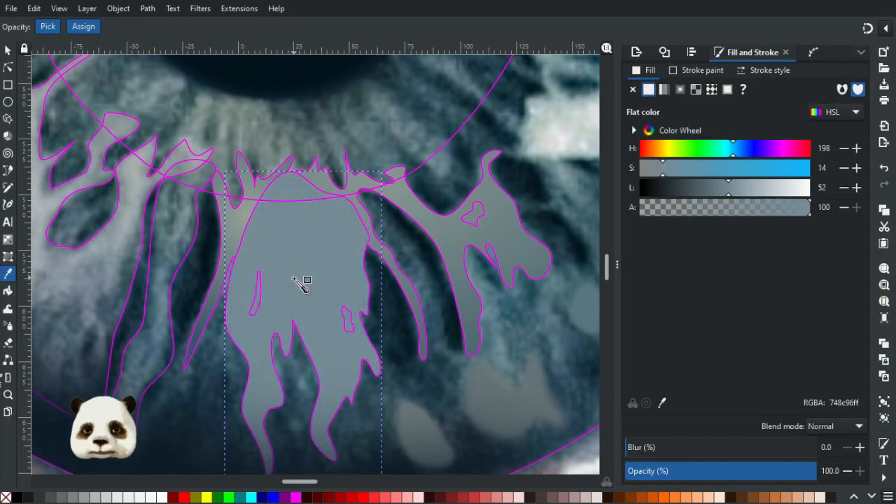
Apply a radial gradient running down the two-pronged fibre and set its outer stop to opaque dark blue 374b58 sampled from the photo.
key(g)
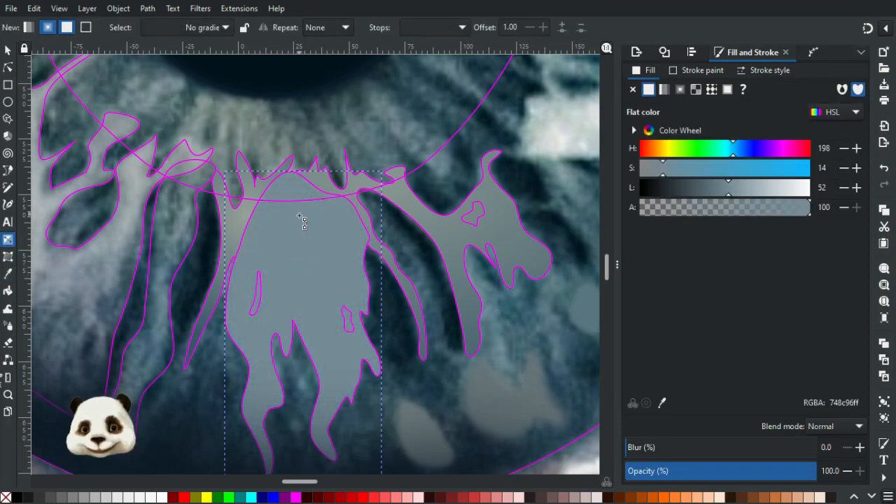
drag(293, 192, 302, 398)
key(d)
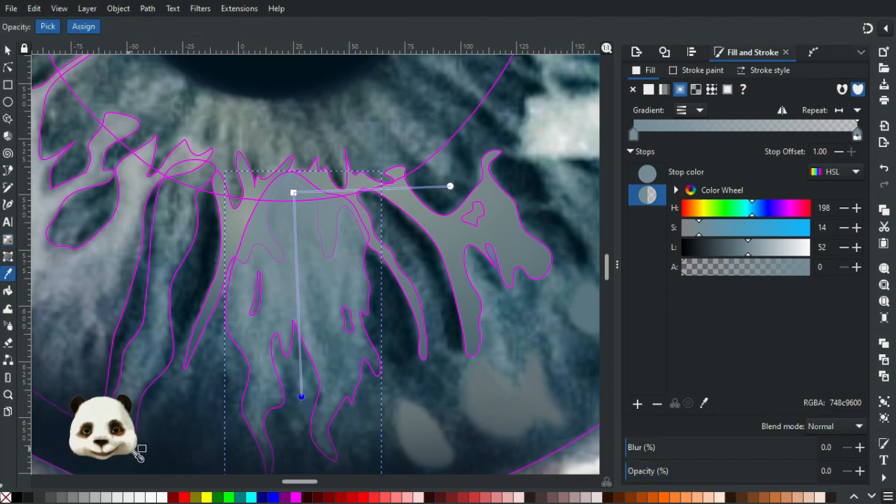
click(114, 418)
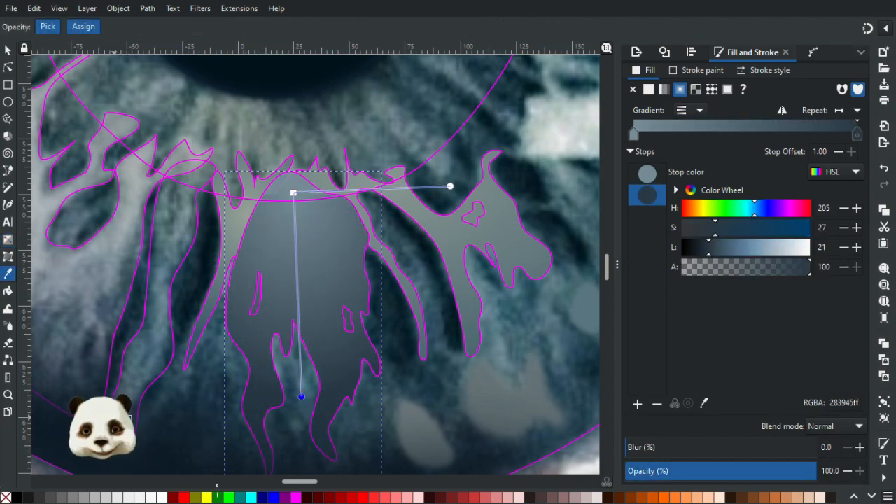
click(129, 400)
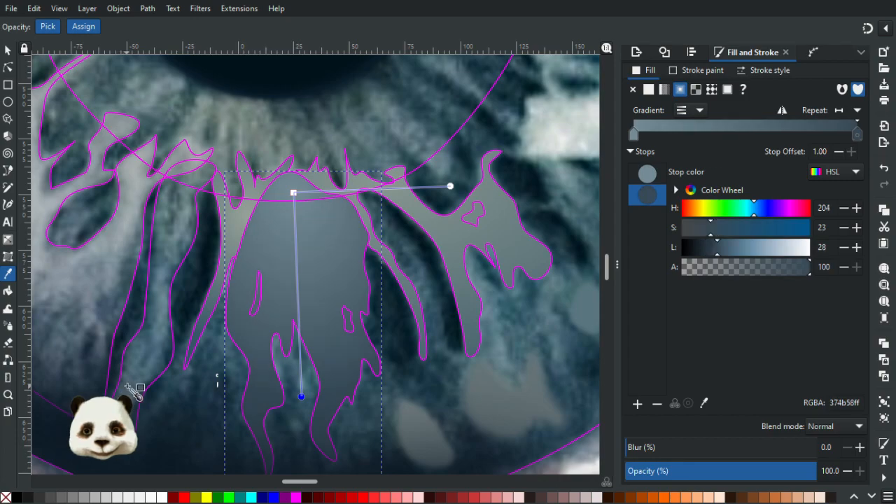
Lower the two-pronged fibre two levels in the stacking order, beneath the neighbouring branching and forked fibres.
scroll(276, 356, down, 2)
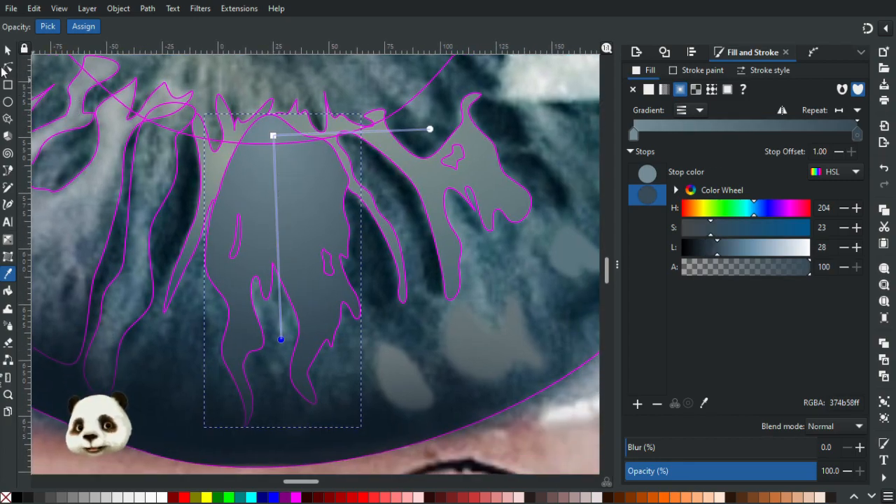
click(7, 50)
key(Page_Down)
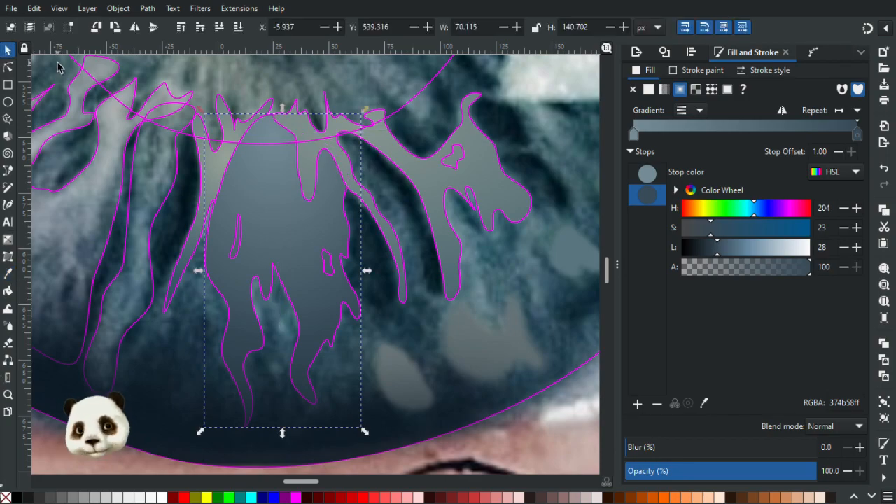
key(Page_Down)
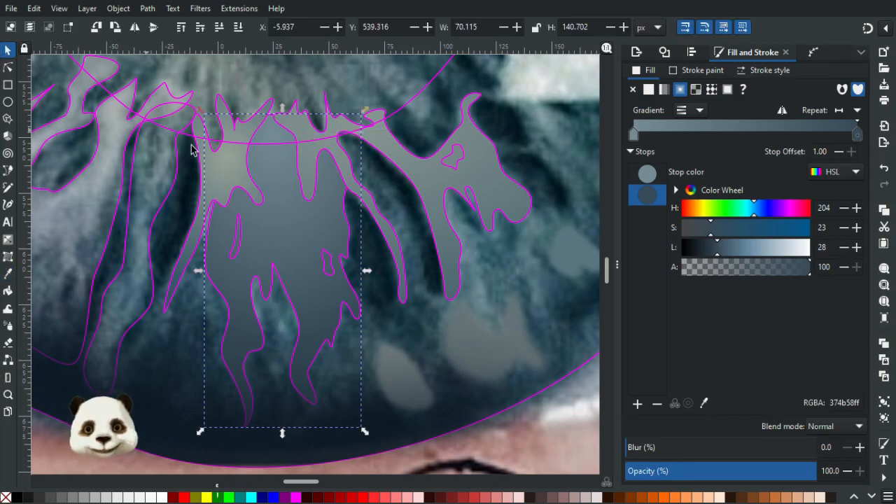
Cut the two small slit outlines out of the broad two-pronged fibre with a path difference.
ctrl+scroll(339, 239, up, 1)
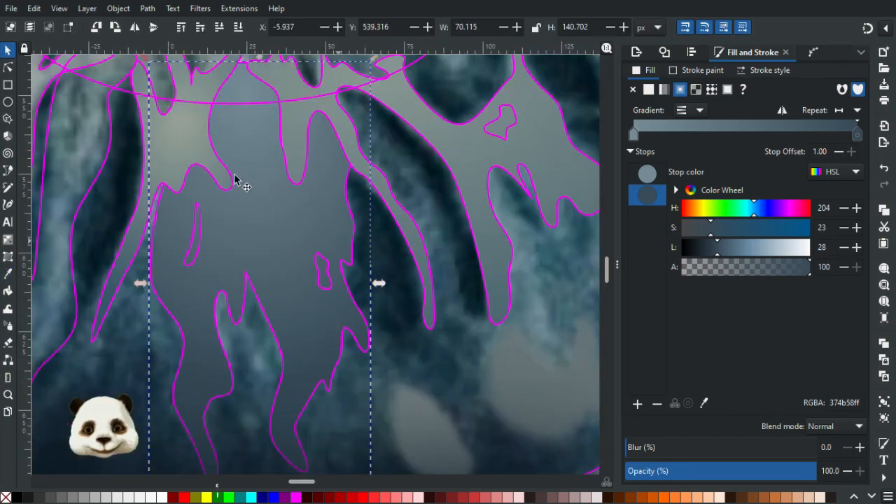
click(201, 246)
shift+click(319, 273)
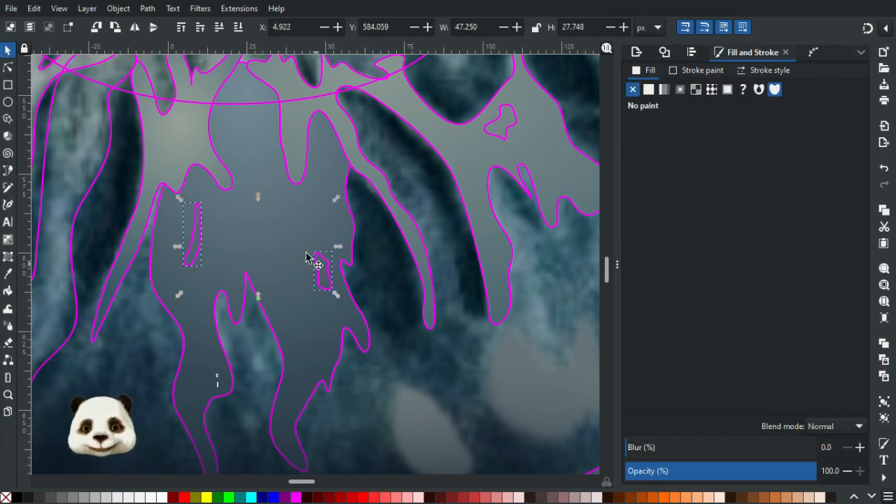
shift+click(263, 167)
key(ctrl+minus)
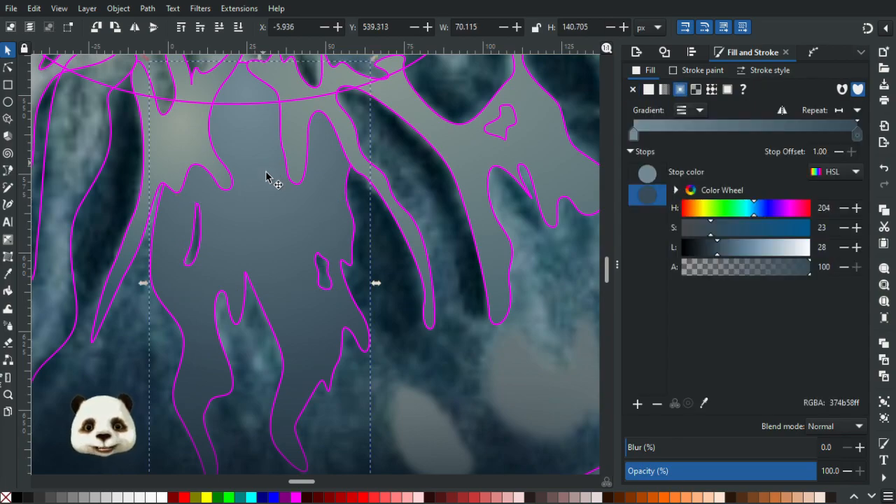
Fill the long wavy fibre outline left of the two-pronged fibre with grey-blue 6d838d sampled from the photo.
scroll(267, 173, down, 1)
drag(144, 197, 346, 292)
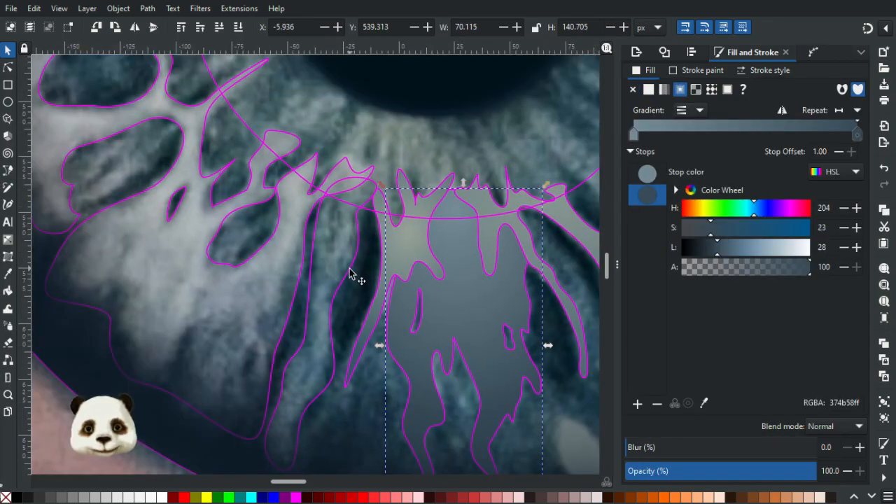
click(346, 274)
key(g)
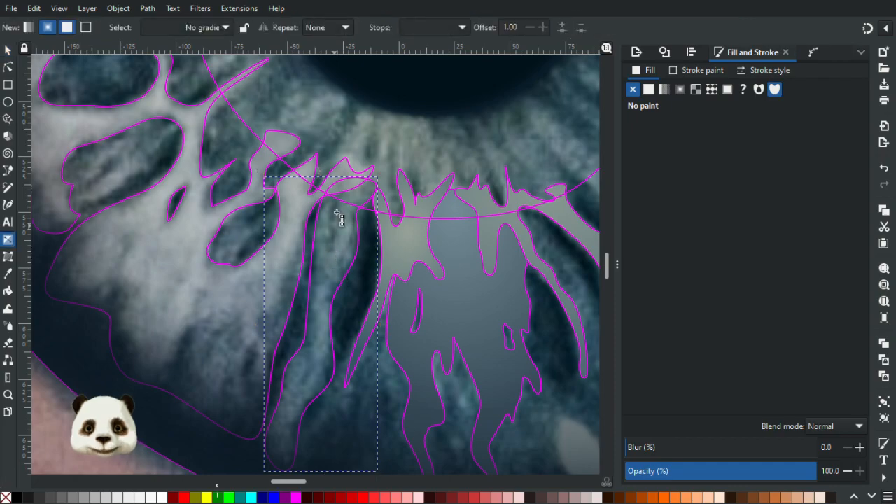
key(d)
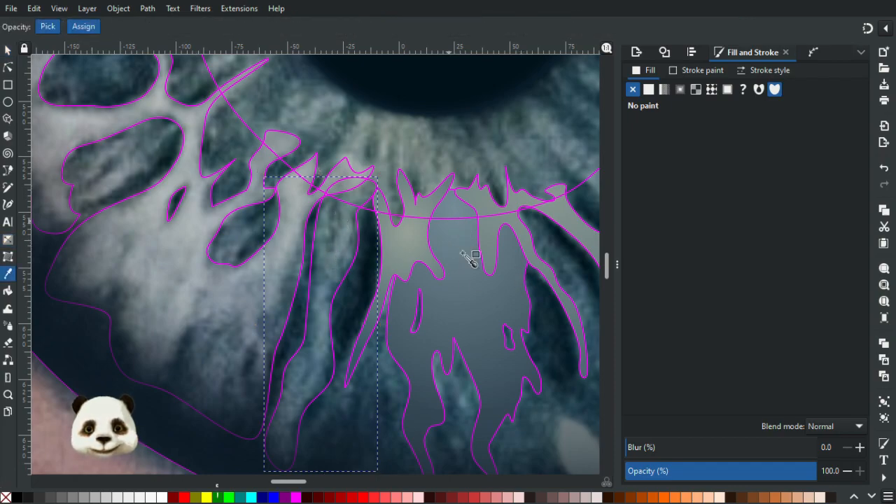
click(341, 247)
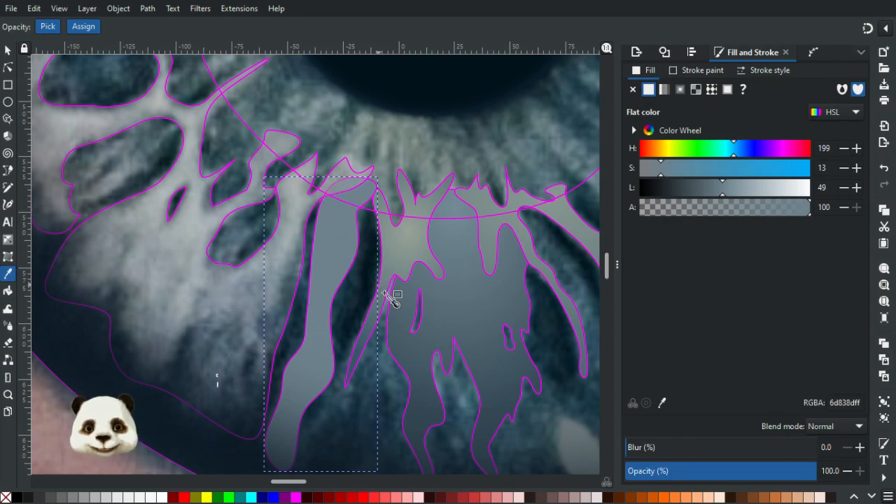
Apply a radial gradient running down the long wavy fibre and set its outer stop to opaque dark blue 344754 sampled from the photo.
key(g)
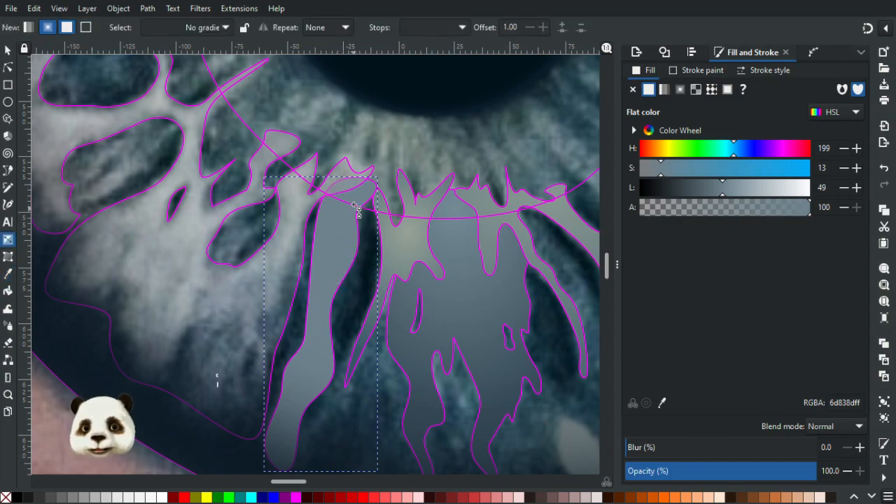
drag(343, 207, 301, 401)
key(d)
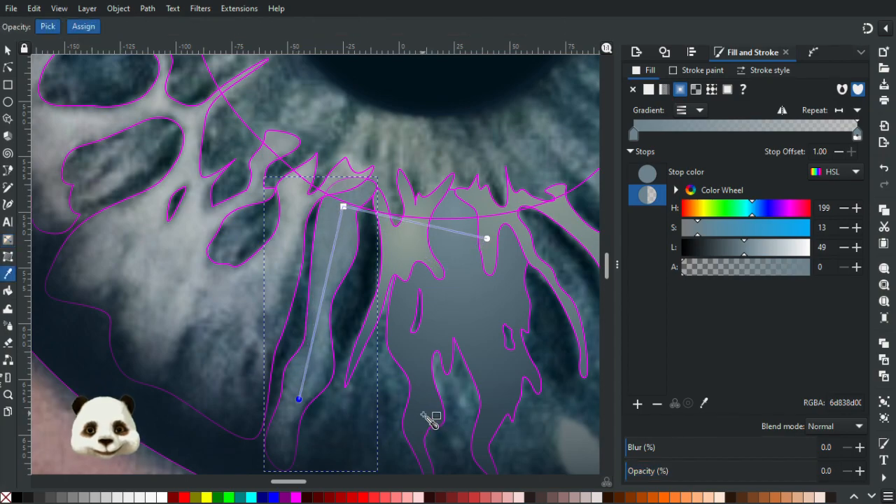
click(321, 433)
scroll(351, 350, down, 3)
ctrl+scroll(331, 292, down, 1)
ctrl+scroll(340, 301, down, 2)
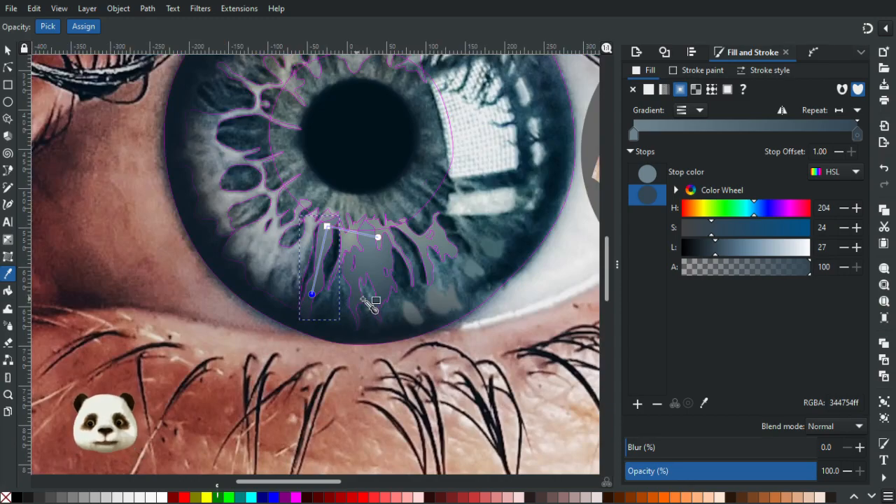
ctrl+scroll(377, 308, down, 3)
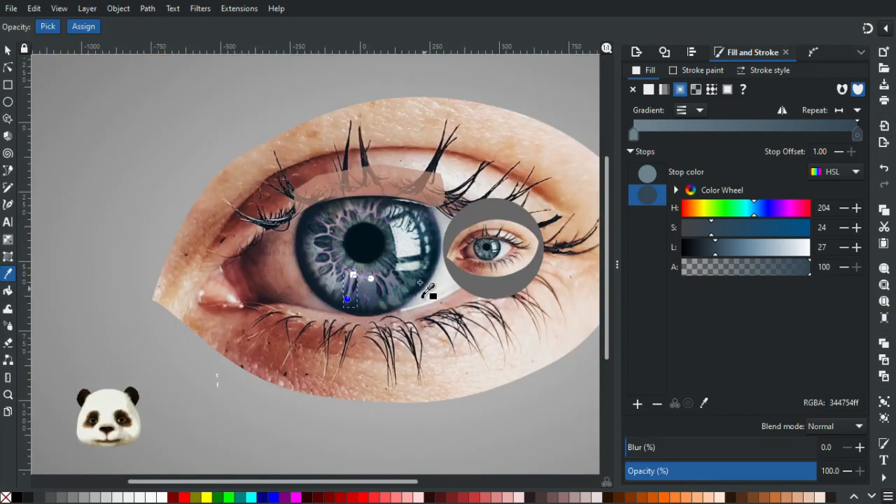
ctrl+scroll(422, 284, up, 1)
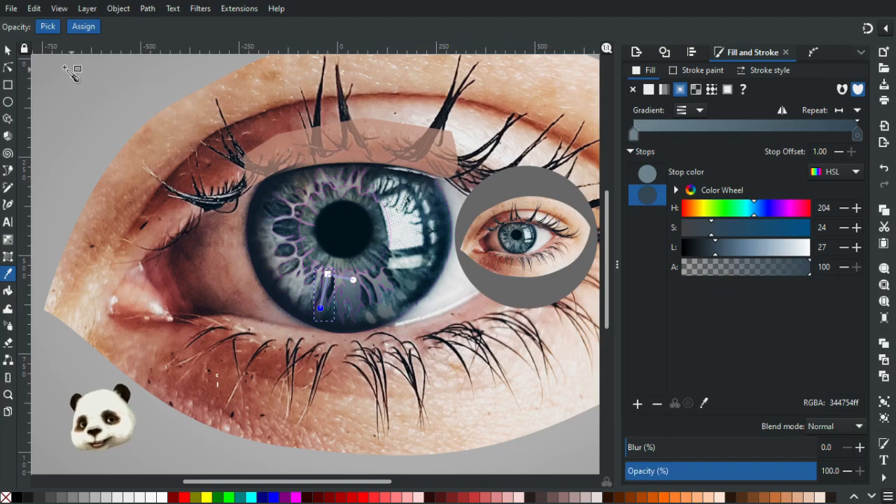
click(8, 52)
click(222, 90)
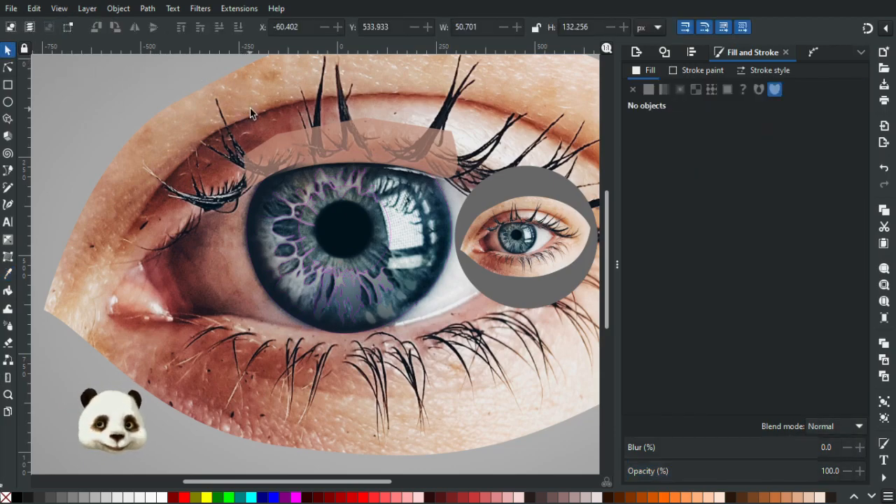
Try opaque dark grey 454e54 sampled from the photo as the outer gradient stop of the large fibre web on the iris's left side.
ctrl+scroll(311, 215, down, 2)
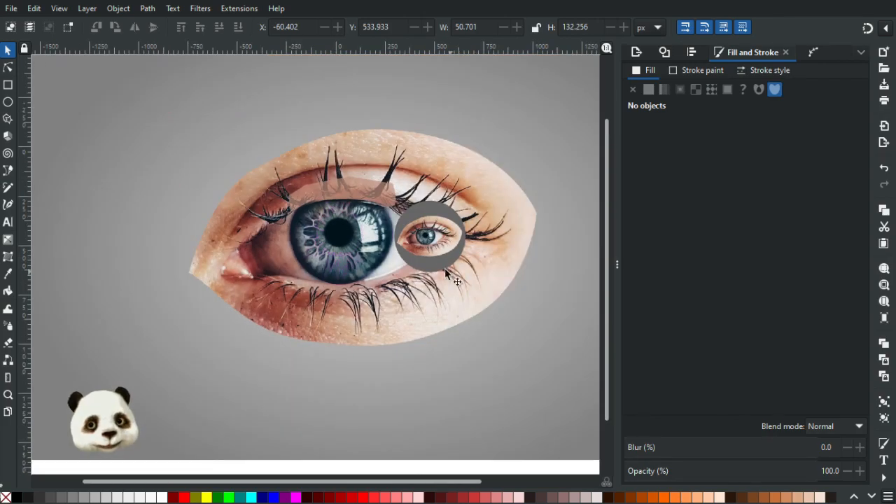
ctrl+scroll(356, 254, up, 4)
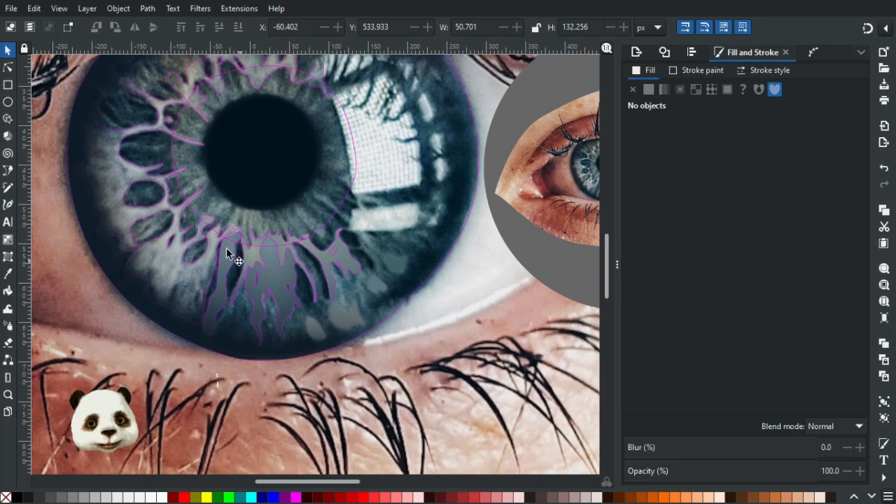
click(139, 166)
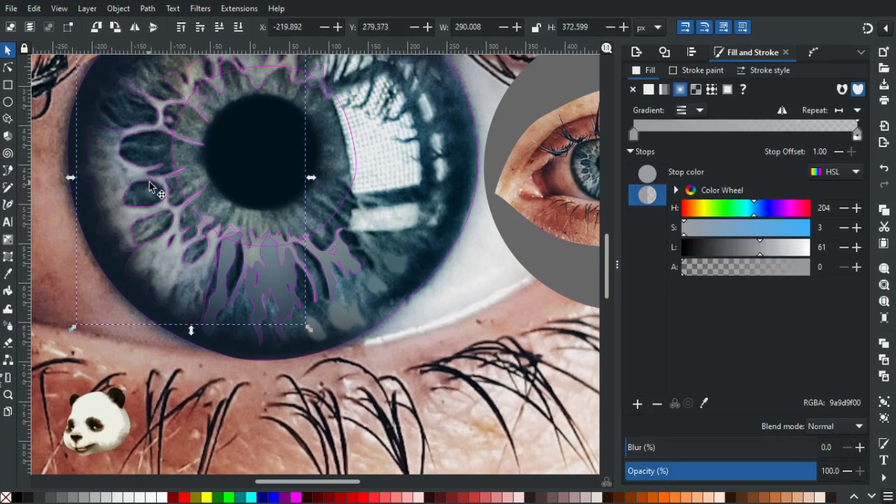
key(g)
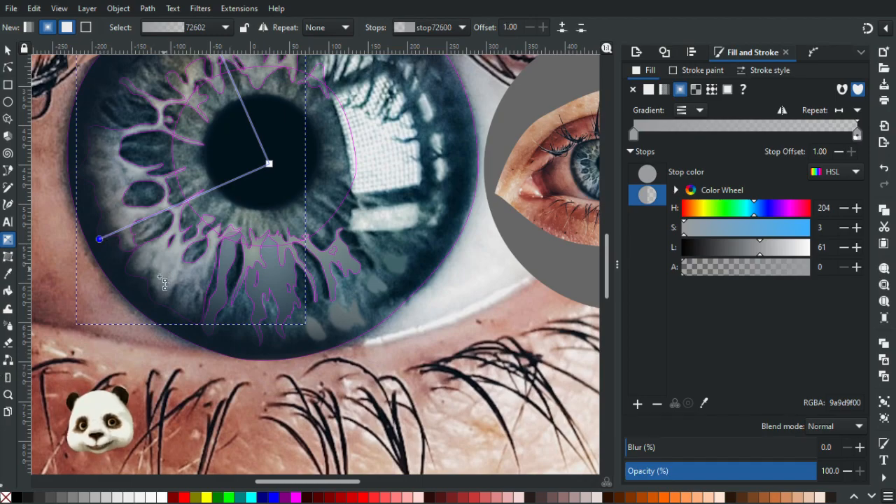
key(d)
click(137, 268)
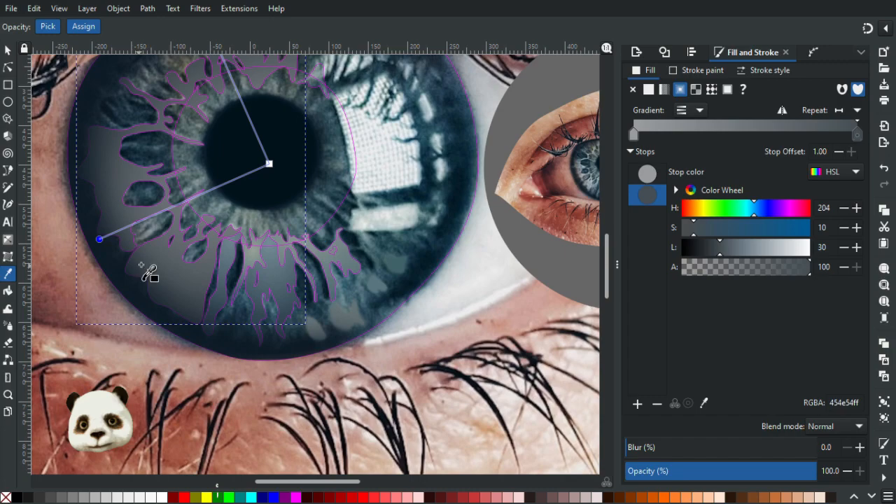
click(166, 270)
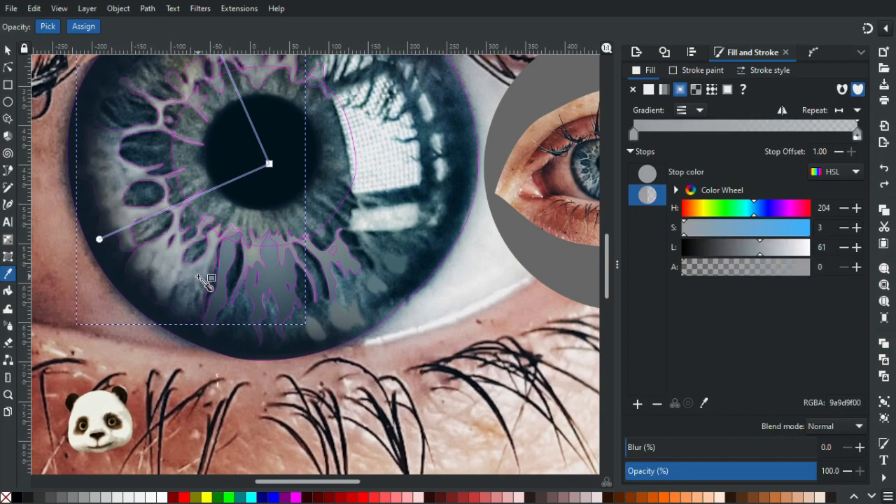
Set the web's inner gradient stop to light grey a3acab and try sampled photo colours such as 516676 for its outer stop.
click(269, 164)
click(212, 237)
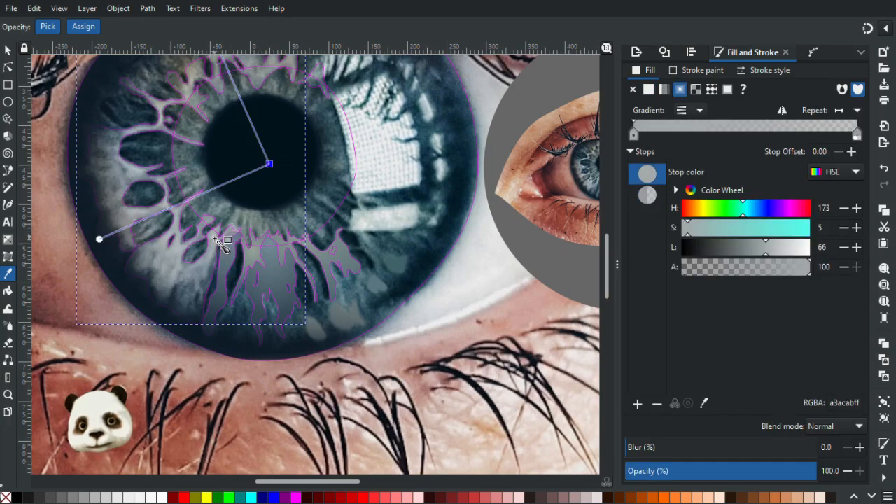
click(100, 239)
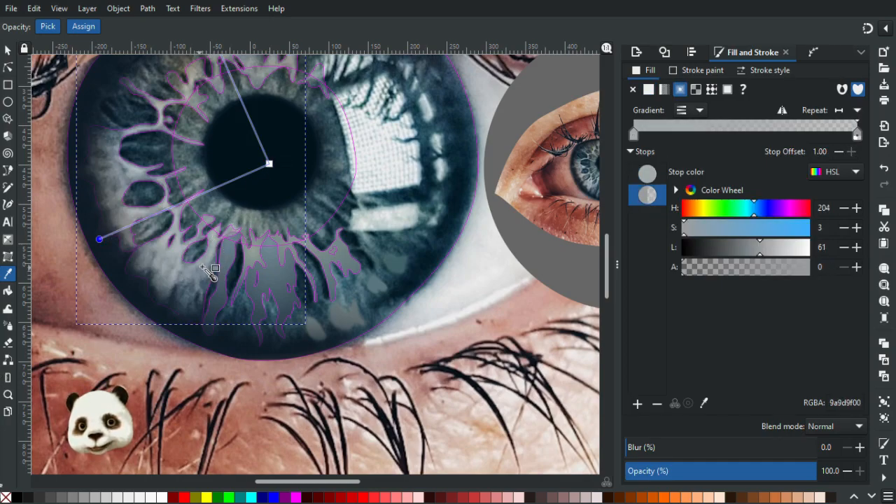
click(204, 279)
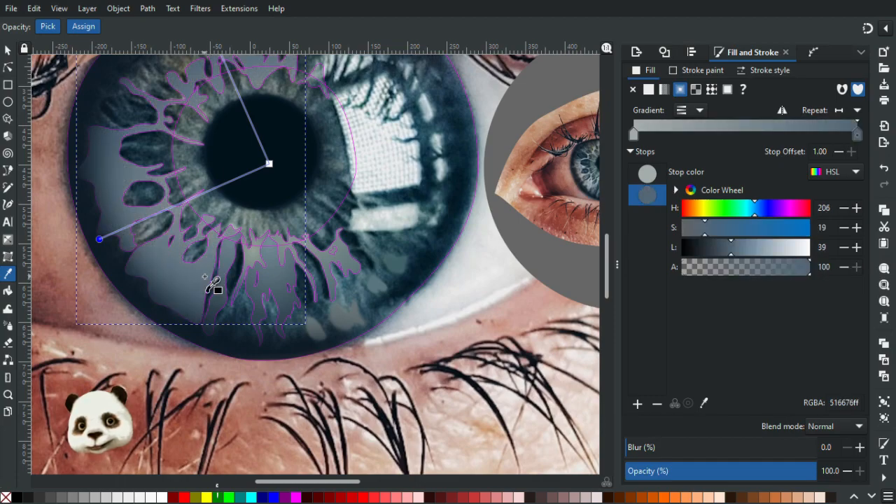
key(ctrl+z)
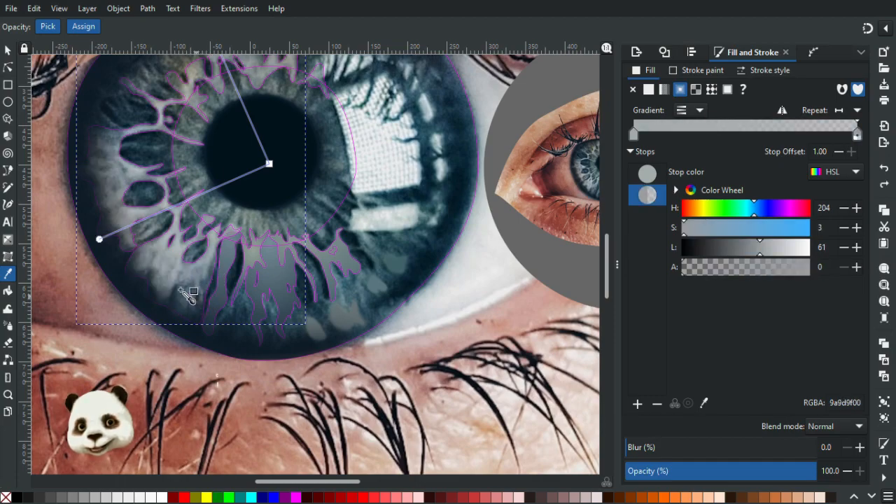
click(145, 268)
key(ctrl+z)
click(145, 263)
key(ctrl+z)
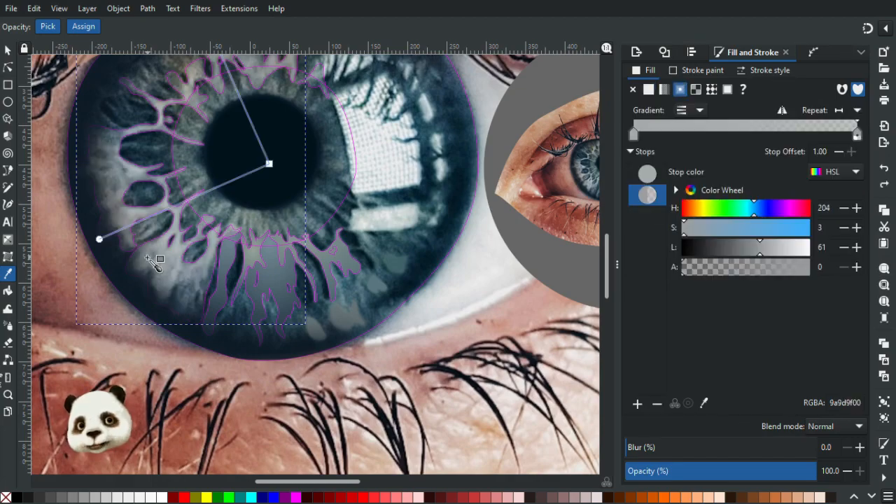
Replace the large fibre web's gradient with flat grey 7e868b sampled from the photo and deselect the web.
click(148, 259)
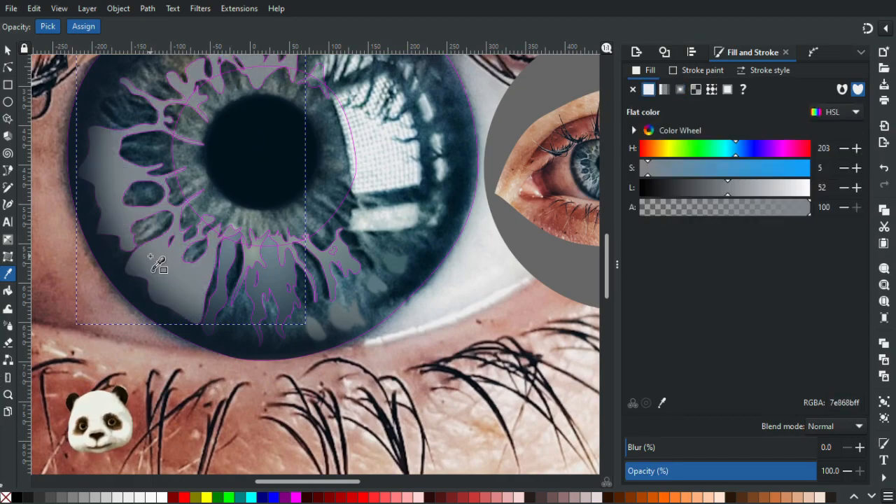
scroll(155, 260, down, 4)
scroll(179, 271, up, 3)
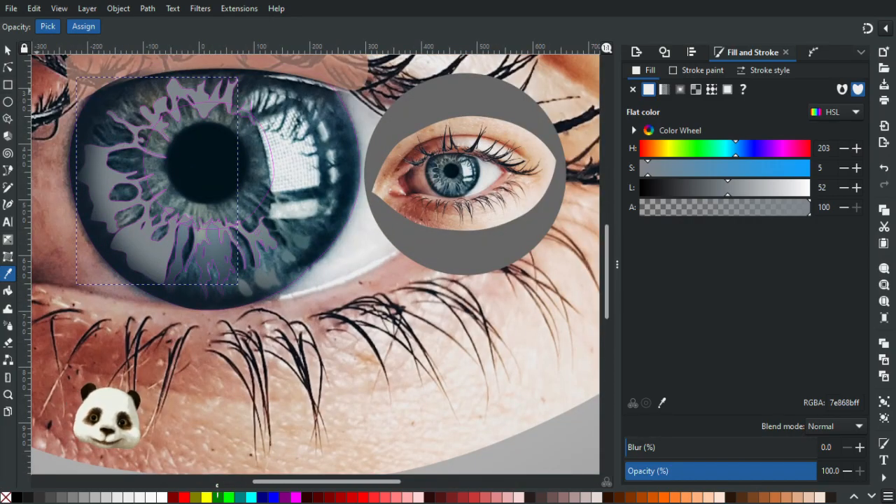
click(8, 52)
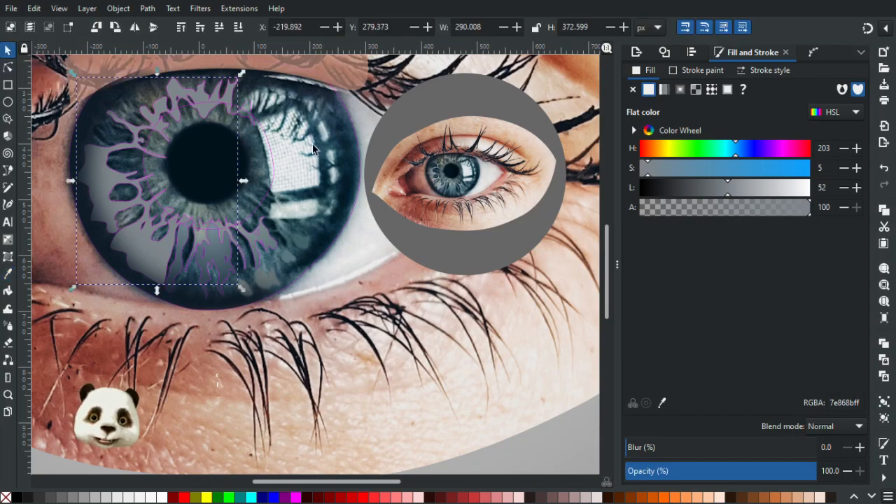
key(Escape)
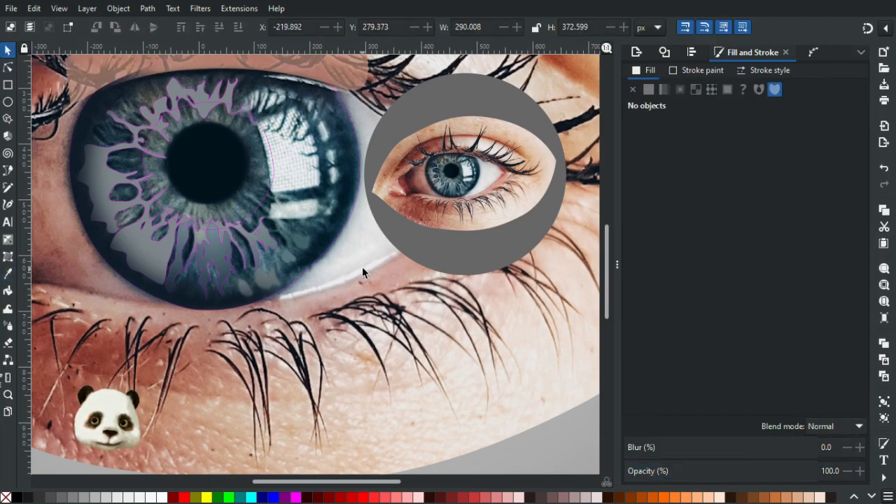
Fill the large iris outline with dark blue 072331 sampled from the photo and lower it to the bottom, beneath the fibre shapes.
scroll(362, 267, down, 2)
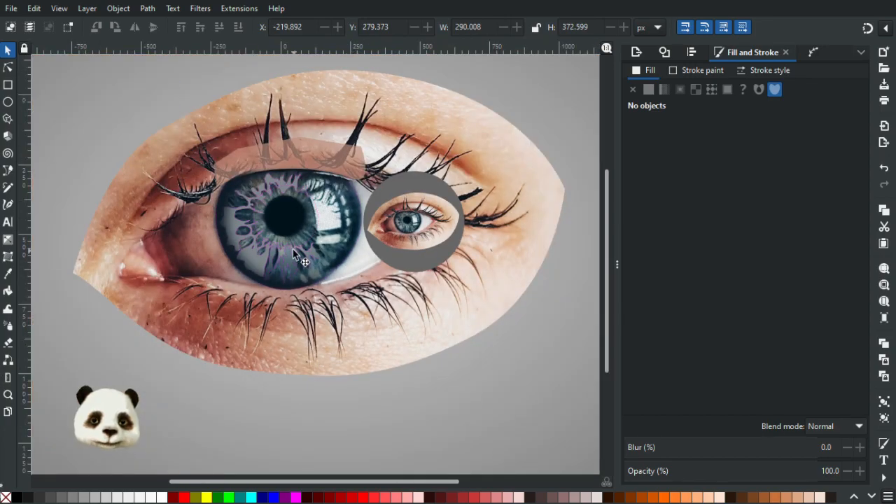
scroll(314, 249, up, 2)
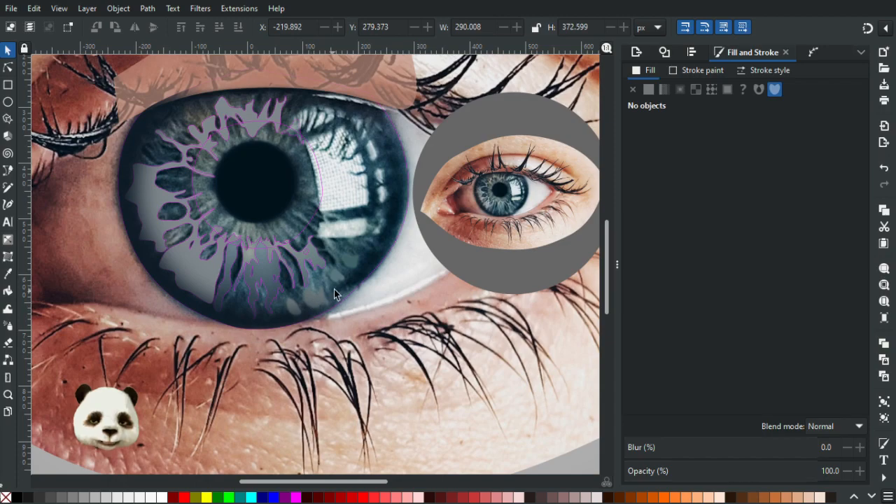
click(371, 275)
key(d)
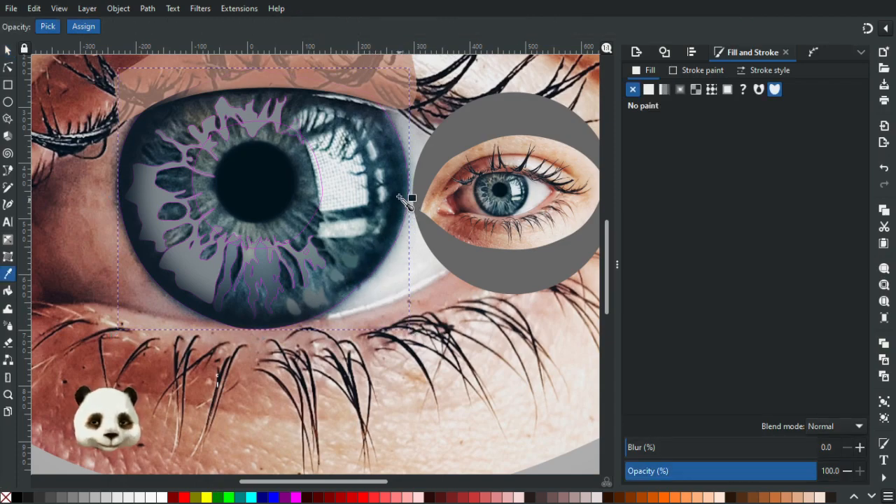
click(397, 215)
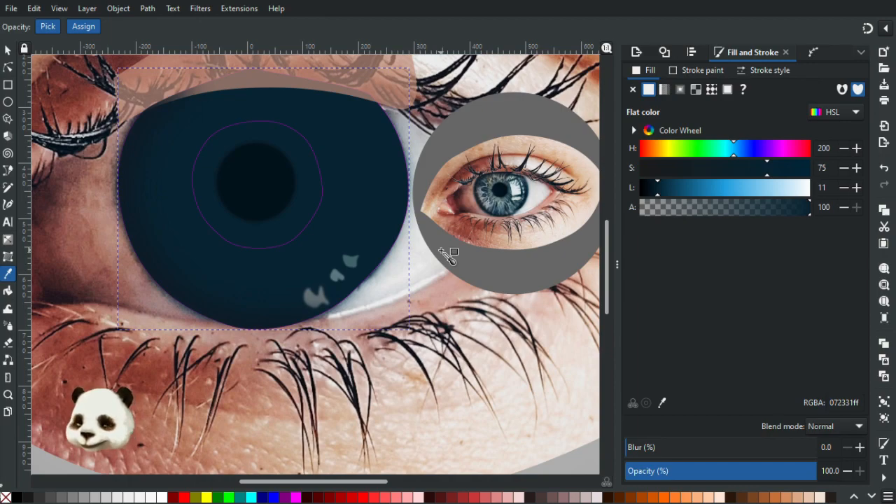
key(End)
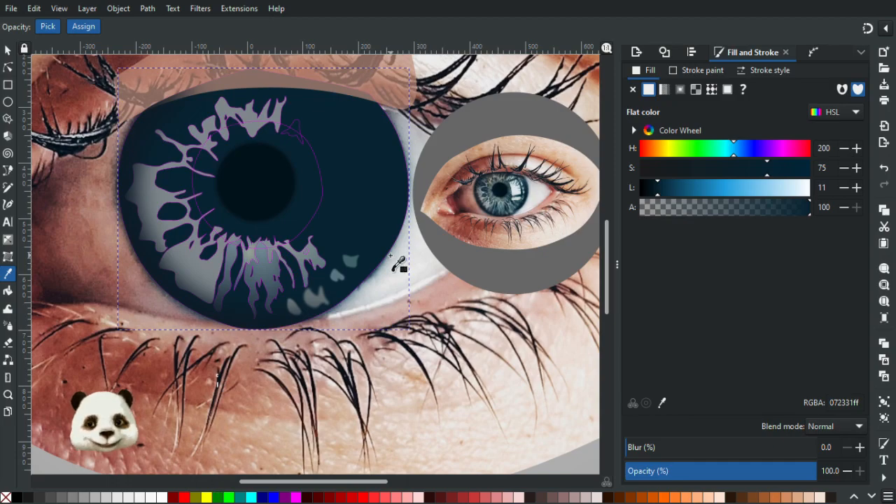
scroll(366, 242, down, 2)
scroll(366, 241, up, 2)
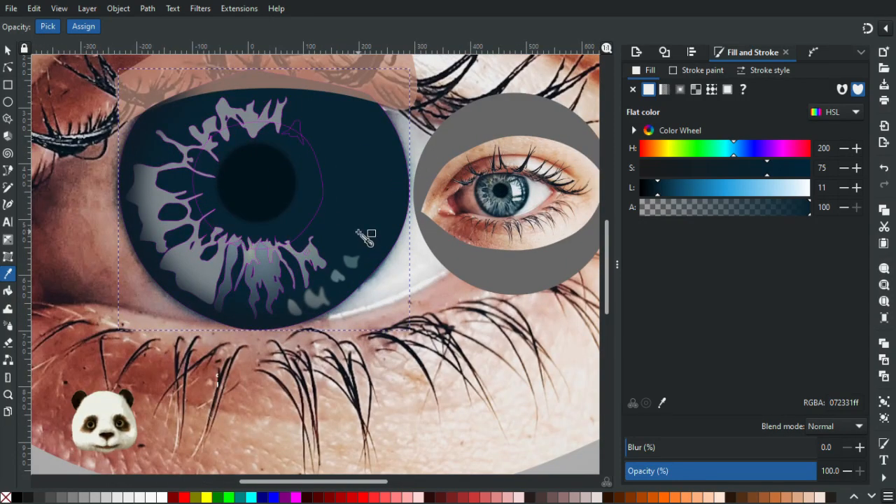
click(8, 51)
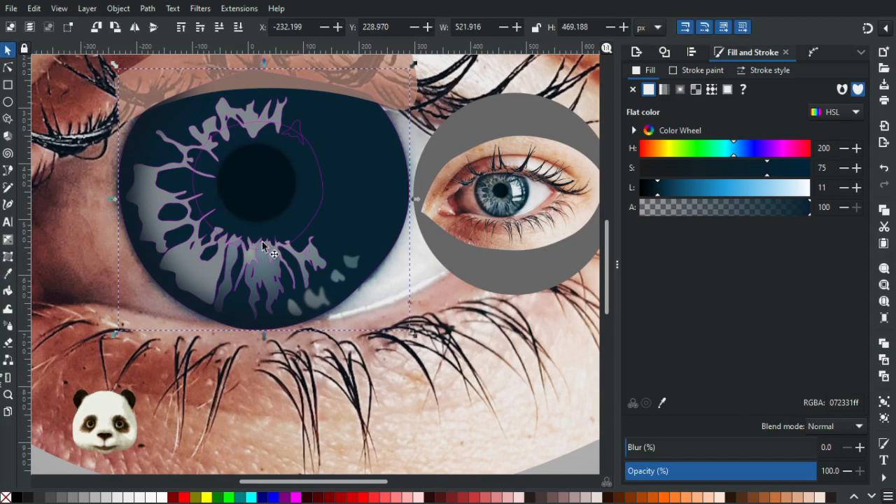
Cut the small irregular hole outline out of the branching fibre below and right of the pupil with a path difference.
scroll(296, 252, up, 2)
click(337, 190)
scroll(337, 190, down, 2)
scroll(356, 194, up, 3)
click(297, 246)
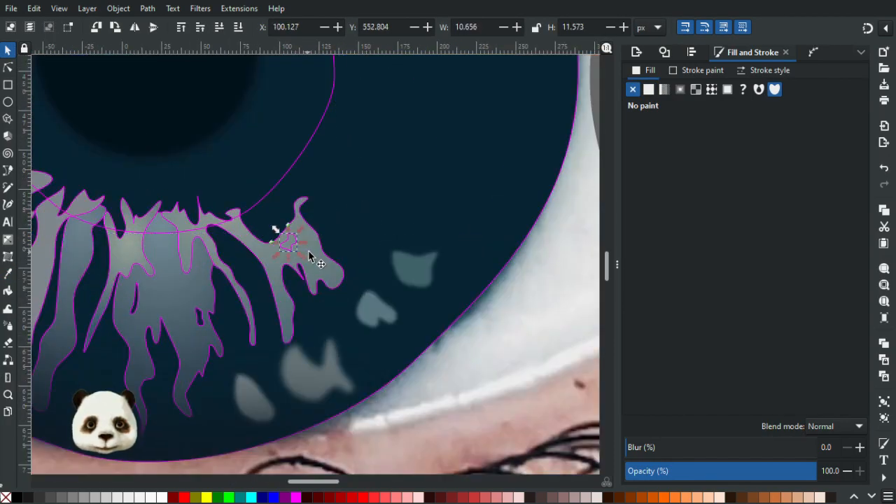
click(316, 250)
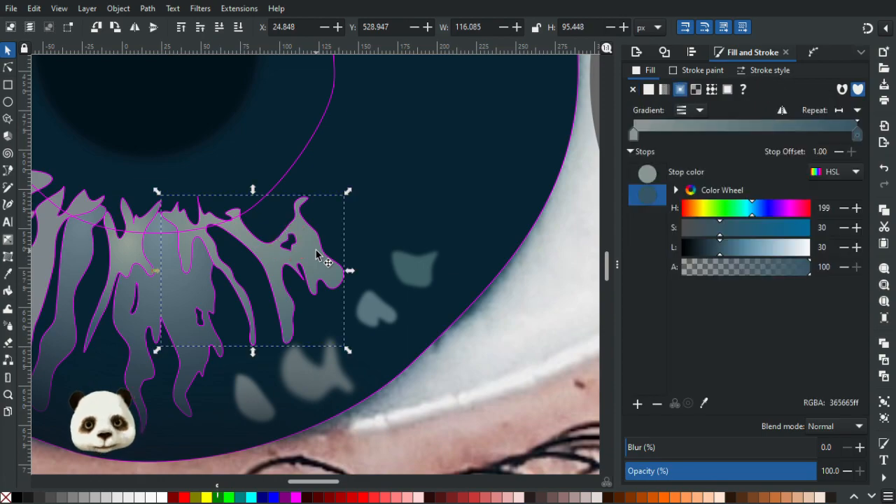
Fill the unfilled ring outline around the large pupil with grey-green 506868 sampled from the small eye's iris.
click(300, 160)
scroll(300, 160, down, 3)
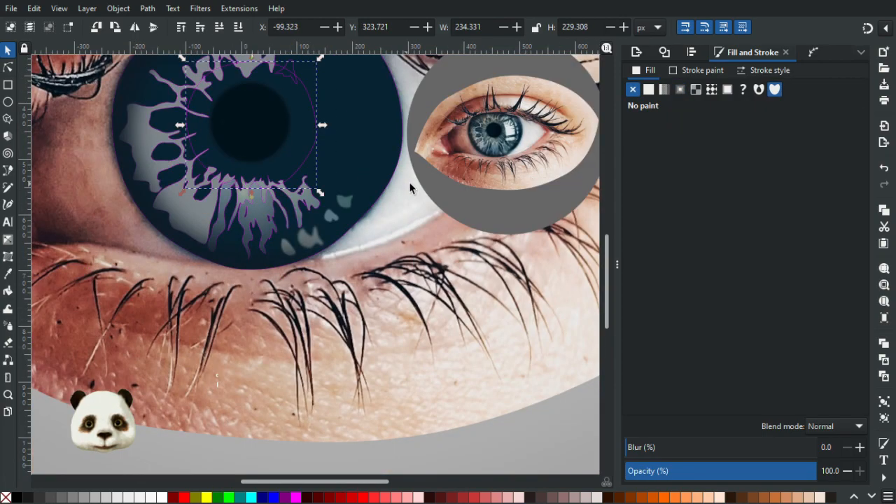
drag(428, 175, 161, 332)
scroll(168, 332, up, 3)
key(d)
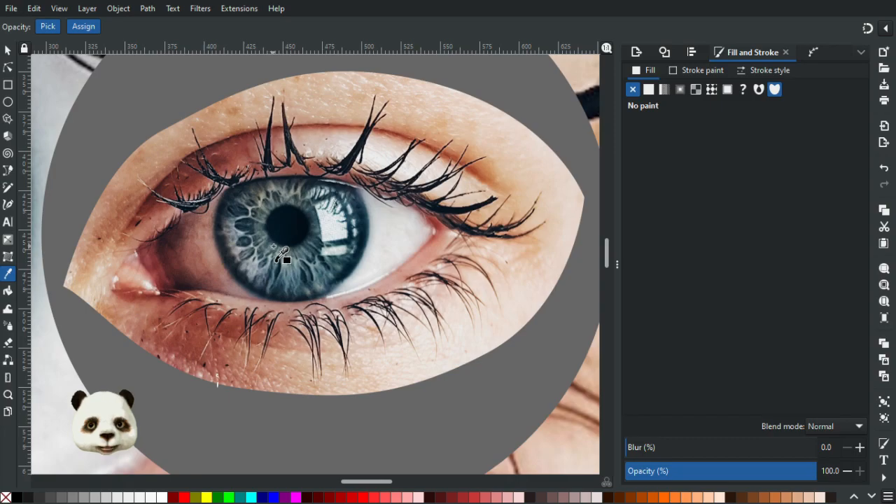
scroll(270, 250, up, 2)
click(234, 193)
scroll(246, 209, down, 4)
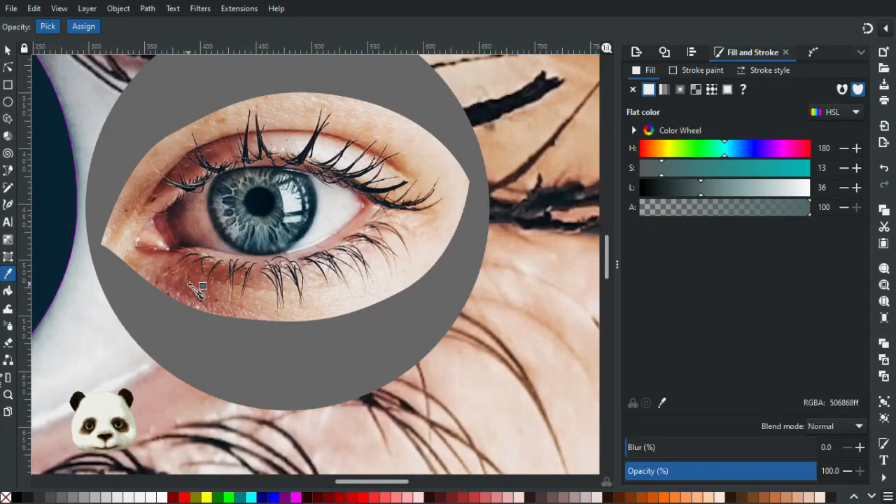
drag(187, 282, 572, 295)
drag(476, 301, 372, 329)
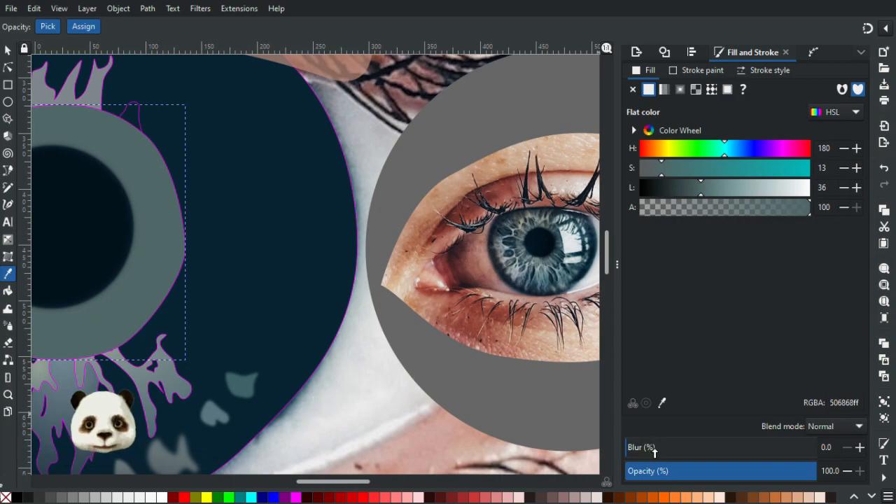
Blur the grey-green ring by 20% and stack it just above the dark blue iris base, beneath the fibres and pupil.
drag(654, 452, 664, 452)
scroll(188, 320, down, 2)
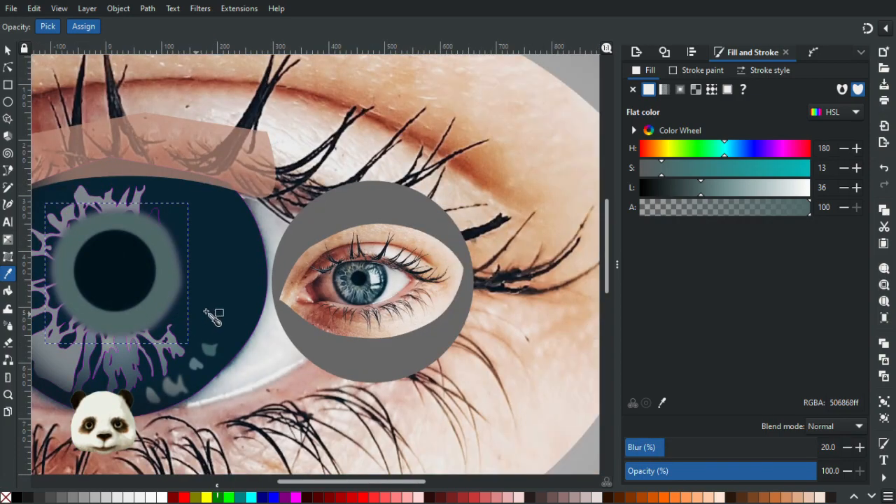
scroll(250, 270, up, 1)
scroll(256, 279, up, 1)
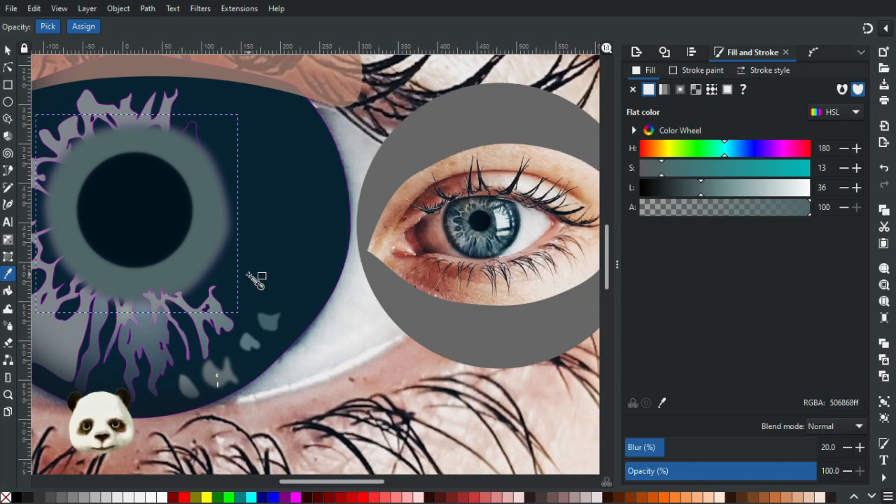
key(End)
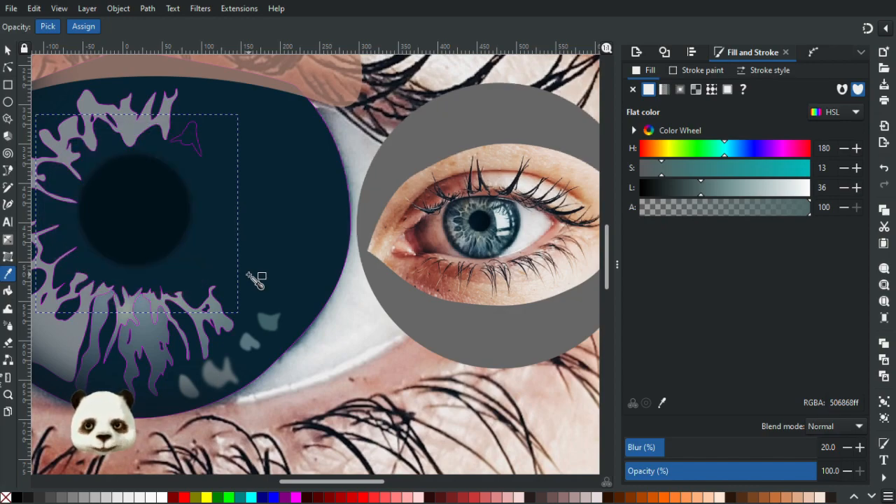
key(Page_Up)
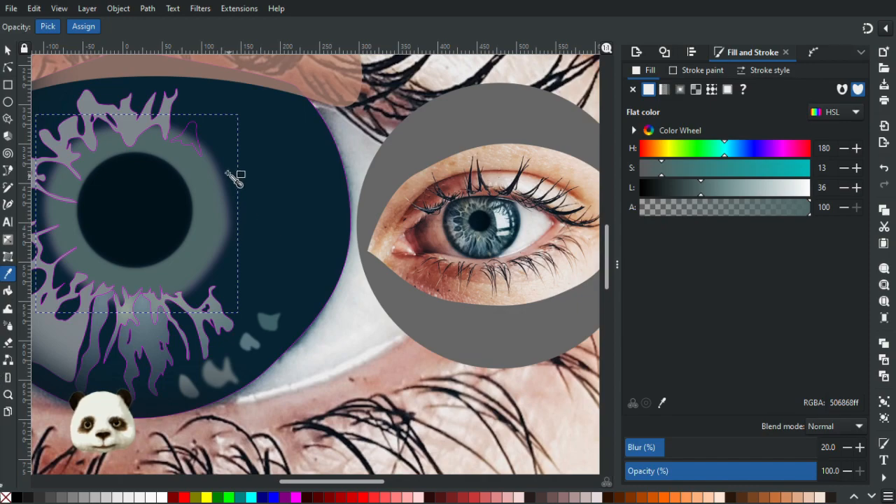
Fill the small fibre outline above and right of the pupil with grey 7e868b sampled from the large fibre web.
ctrl+scroll(138, 112, up, 3)
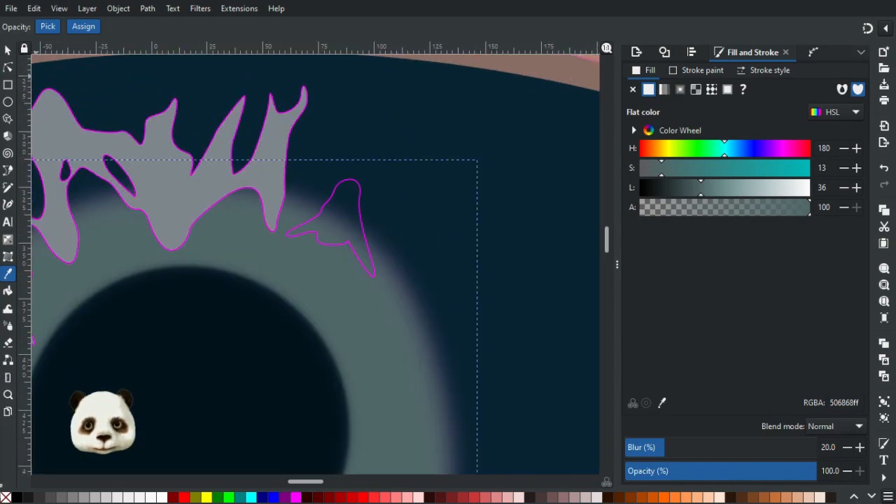
click(7, 53)
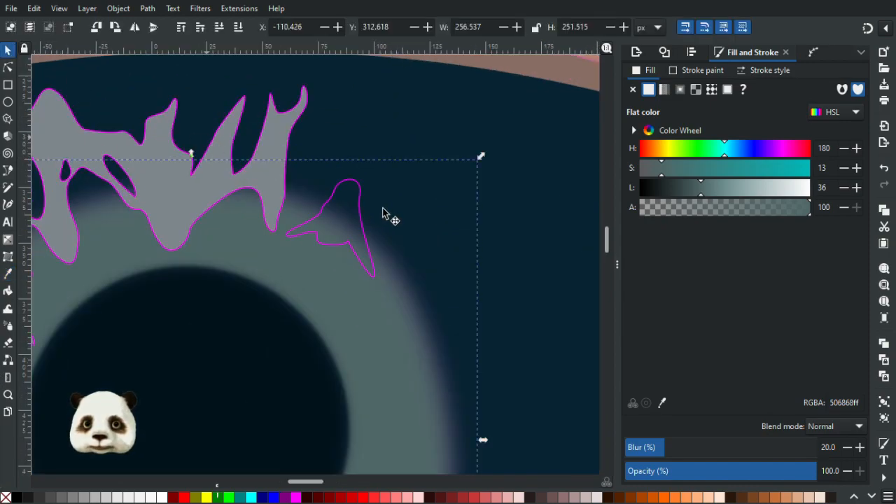
click(326, 205)
key(d)
click(186, 232)
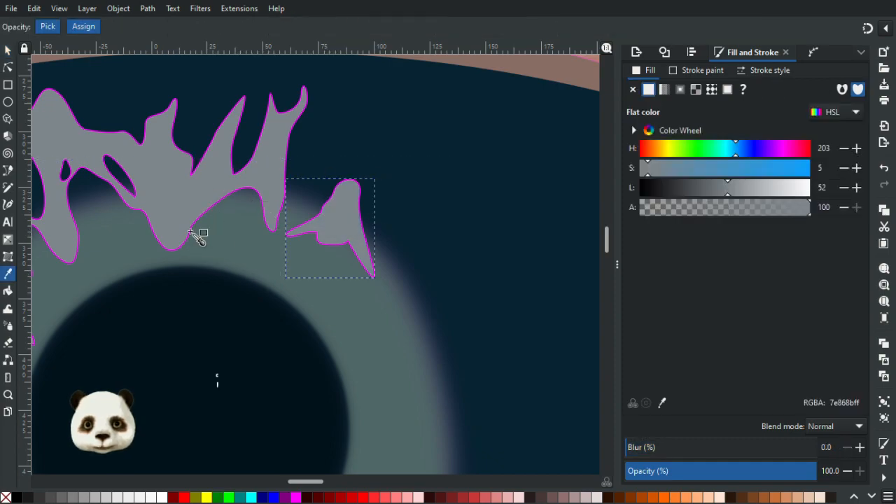
Remove the magenta stroke from the small grey fibre and from the large fibre web.
click(8, 52)
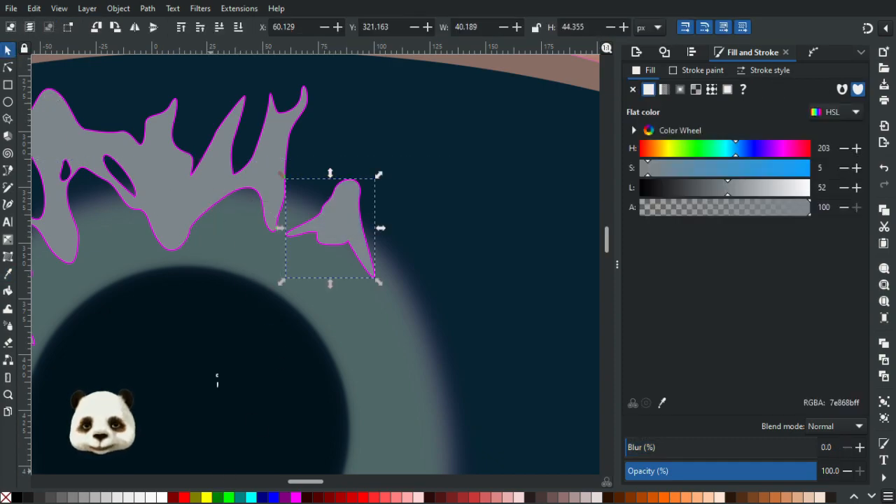
click(200, 219)
shift+click(6, 496)
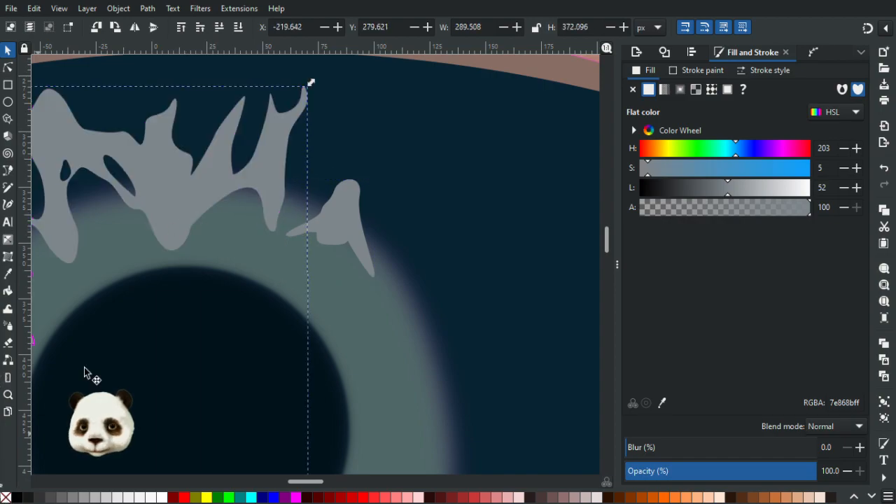
Remove the magenta stroke from the left, central and branching right fibres below the pupil and deselect them.
ctrl+scroll(117, 343, down, 2)
ctrl+scroll(137, 353, down, 3)
ctrl+scroll(297, 196, up, 2)
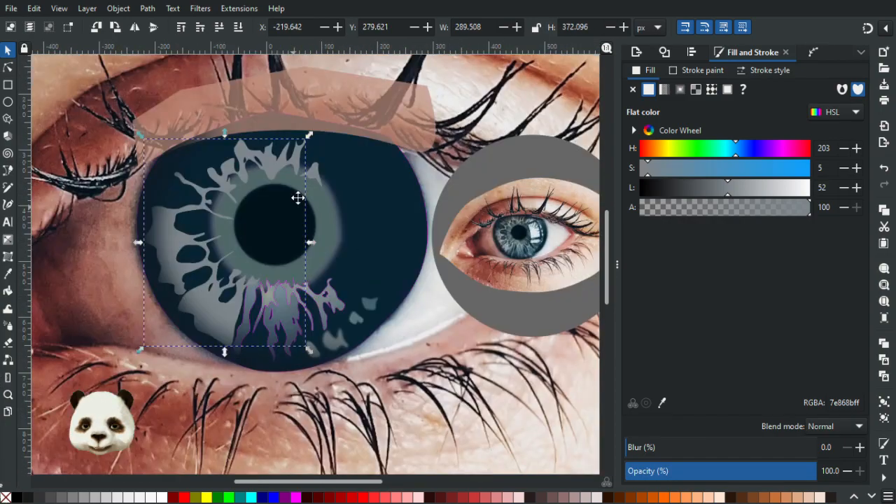
ctrl+scroll(293, 314, up, 2)
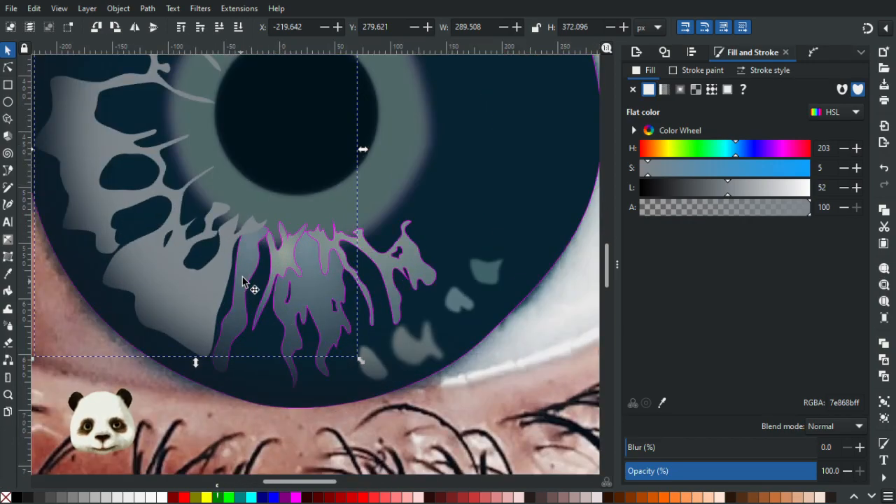
click(243, 275)
shift+click(316, 304)
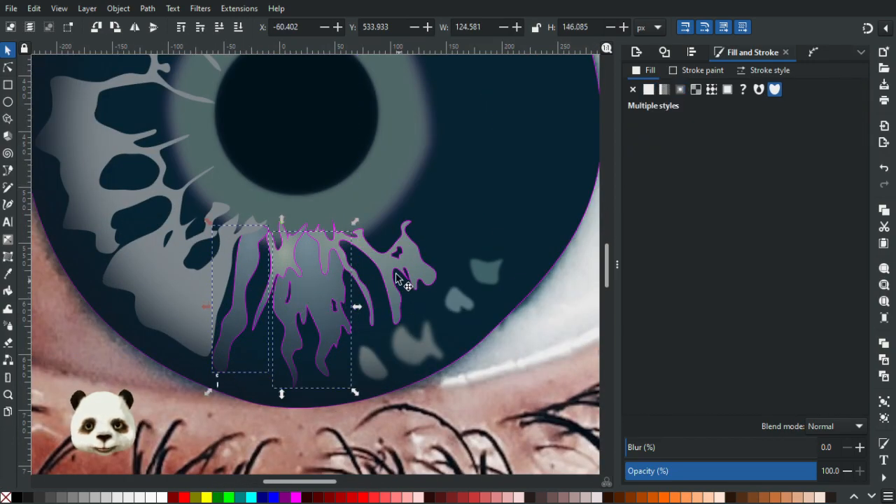
shift+click(419, 265)
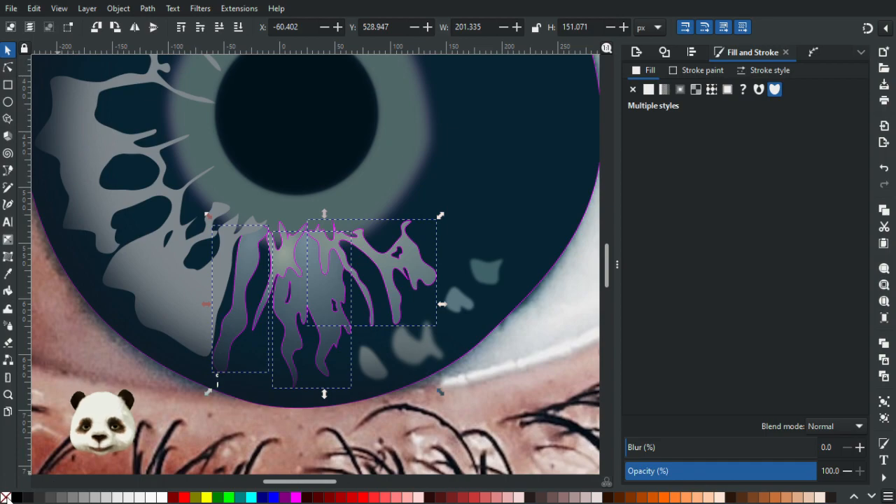
click(501, 340)
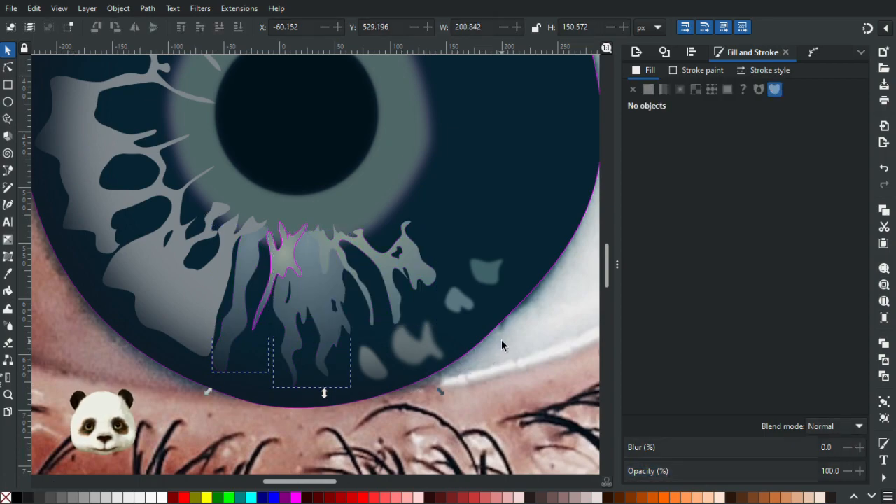
Examine the iris details and reflections in the small eye photo and compare them with the traced large iris.
scroll(502, 339, down, 3)
scroll(501, 340, down, 2)
scroll(508, 339, up, 1)
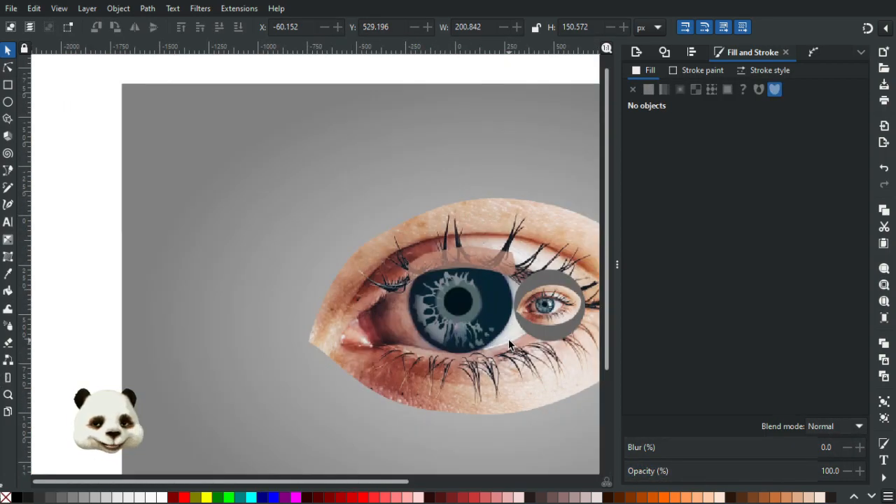
scroll(508, 339, up, 3)
drag(503, 319, 382, 325)
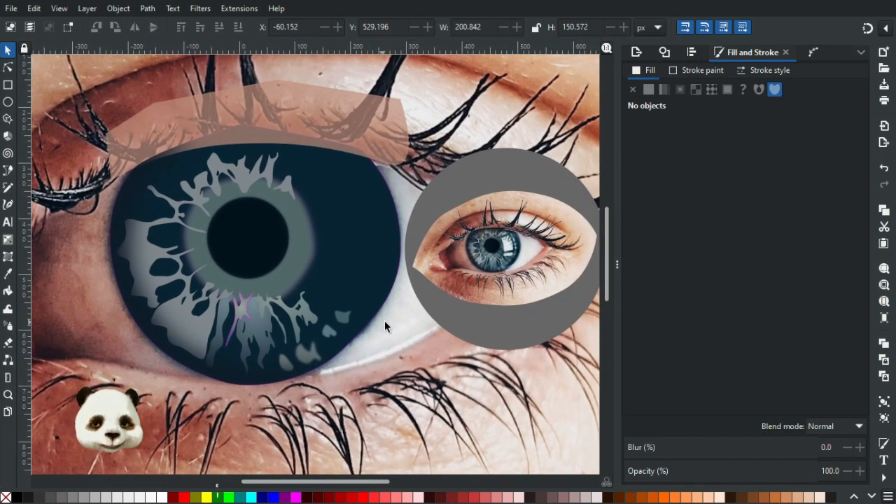
scroll(517, 261, up, 1)
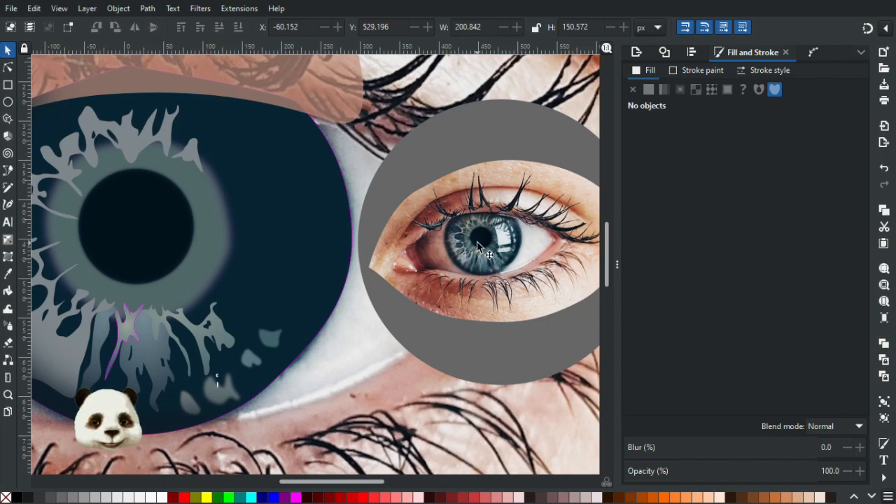
scroll(478, 245, up, 2)
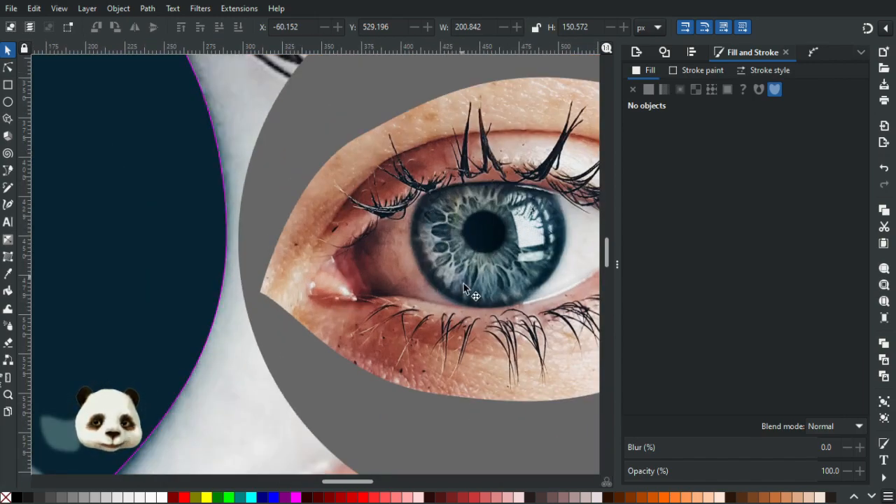
scroll(464, 284, up, 3)
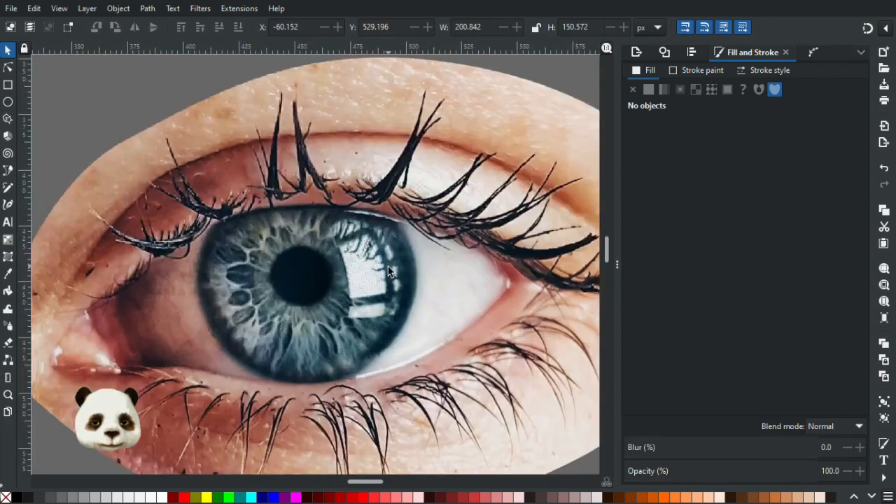
scroll(387, 270, up, 1)
scroll(386, 272, down, 2)
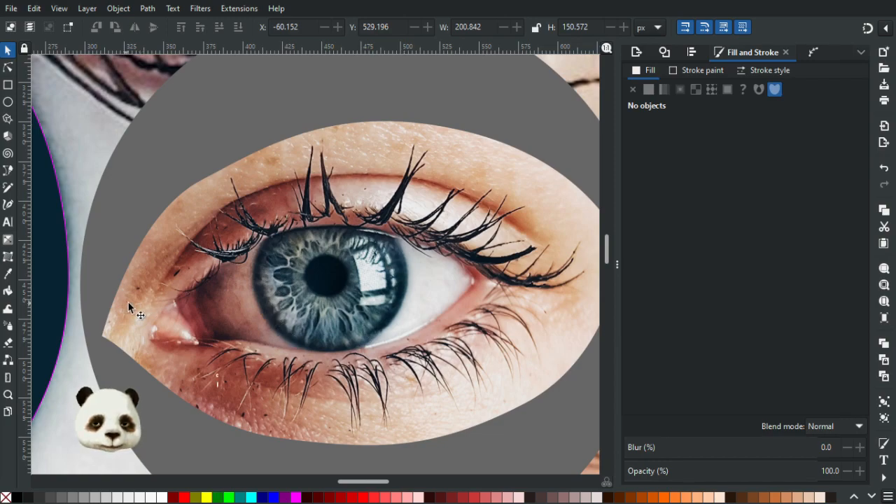
scroll(130, 316, down, 5)
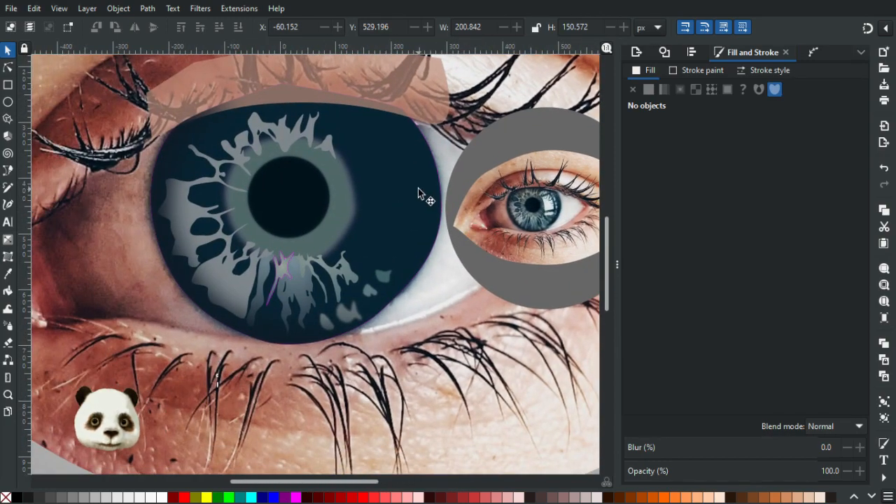
Adjust the curve handle of the dark blue iris base's lower-right node to reshape its edge against the eye white.
click(418, 187)
click(8, 68)
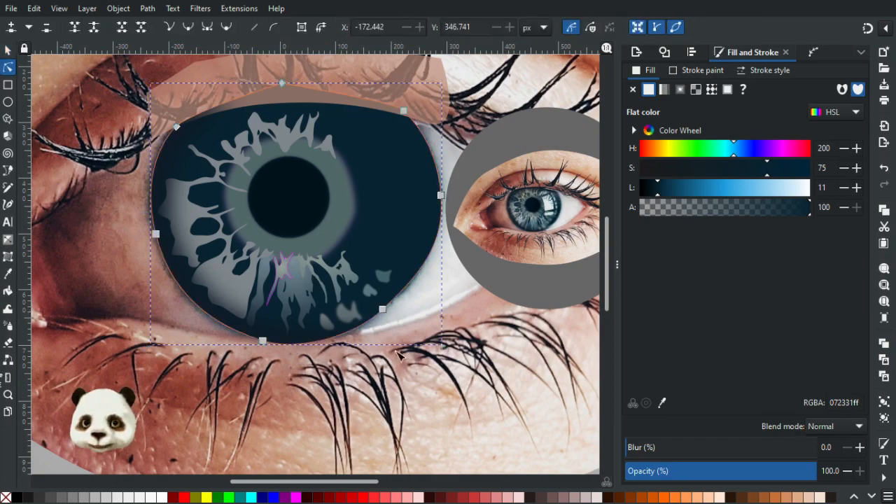
scroll(376, 274, up, 2)
double_click(375, 280)
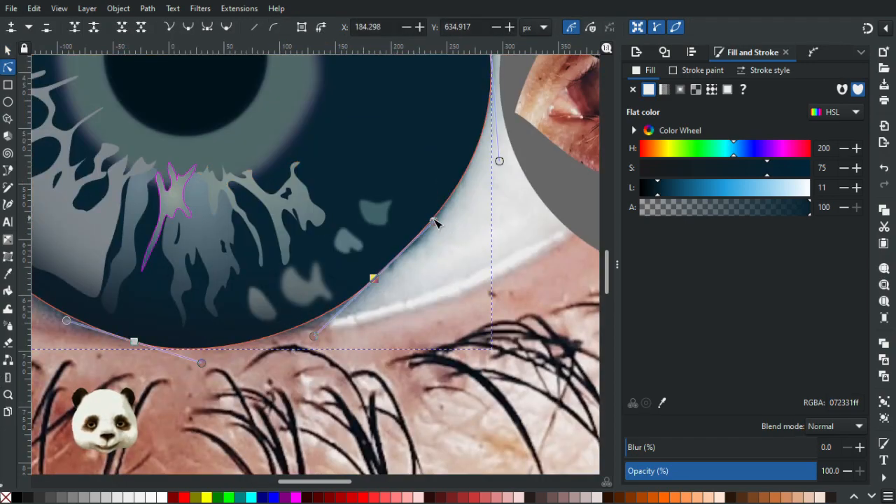
drag(435, 222, 439, 224)
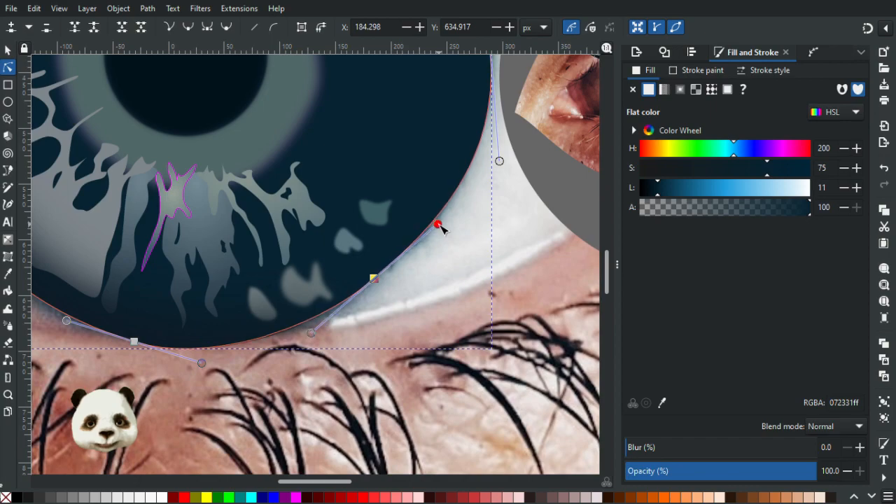
click(486, 247)
key(Escape)
scroll(462, 274, down, 4)
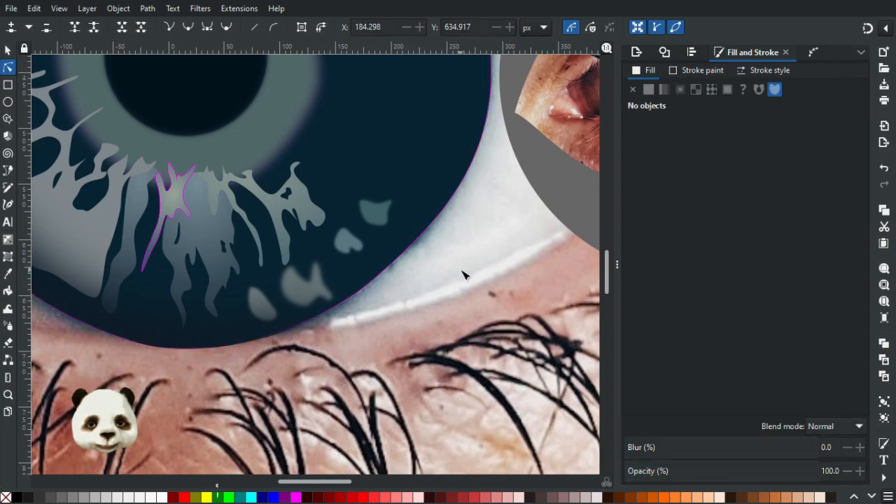
scroll(469, 266, up, 2)
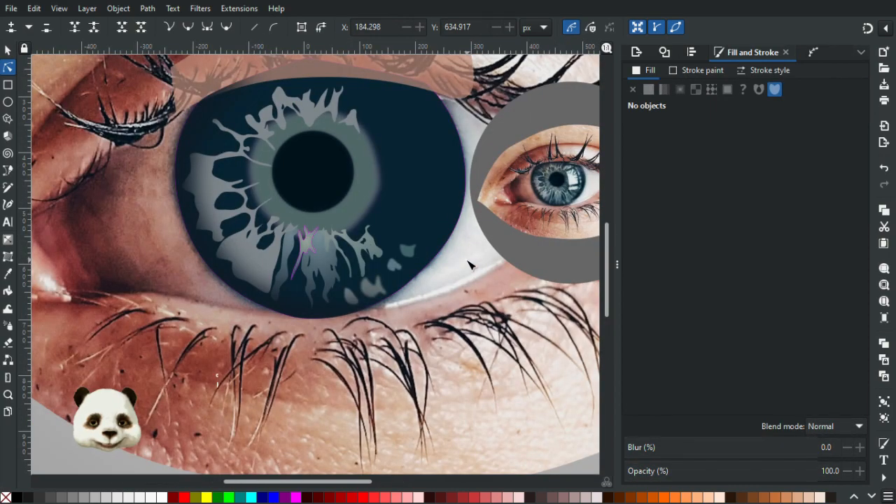
drag(458, 268, 439, 295)
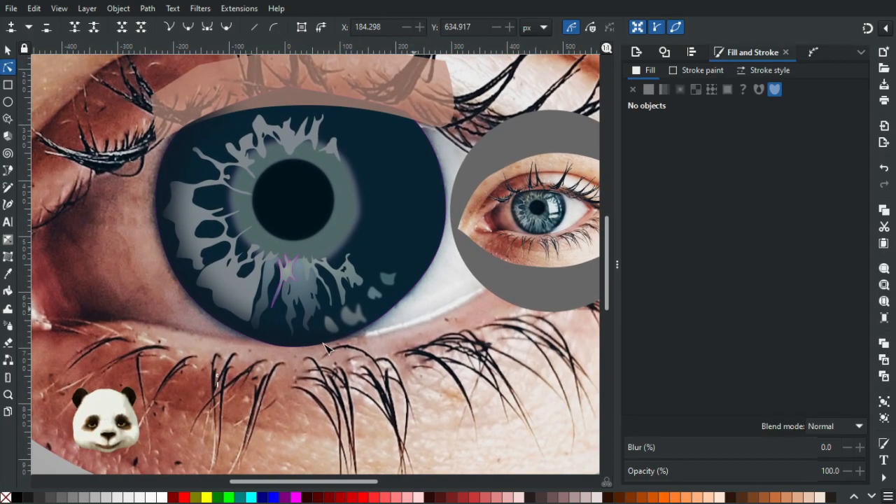
click(275, 347)
scroll(289, 349, up, 2)
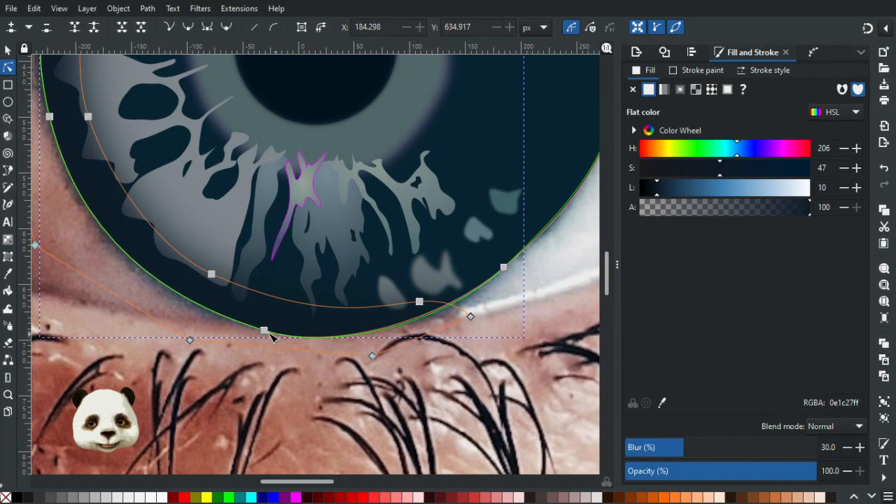
key(Escape)
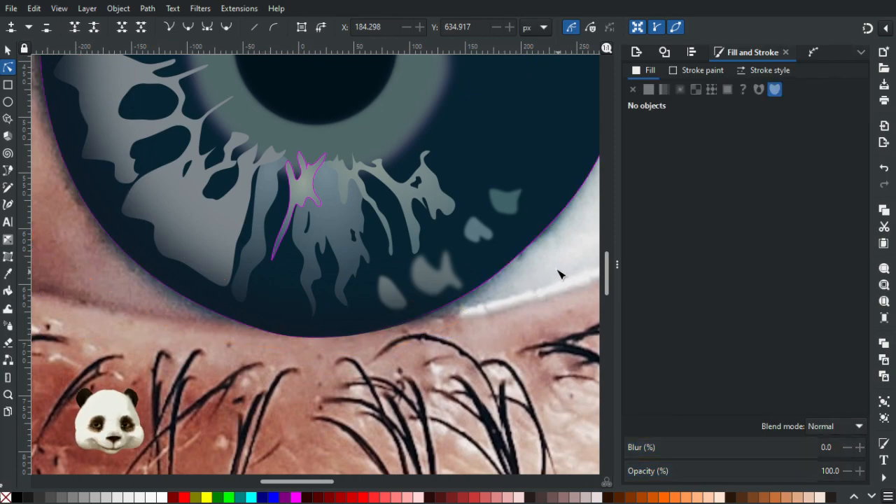
Duplicate the dark blue iris base, bring the copy to the front and shrink it about its centre to about 464 × 417 px.
scroll(333, 324, down, 2)
drag(405, 299, 332, 324)
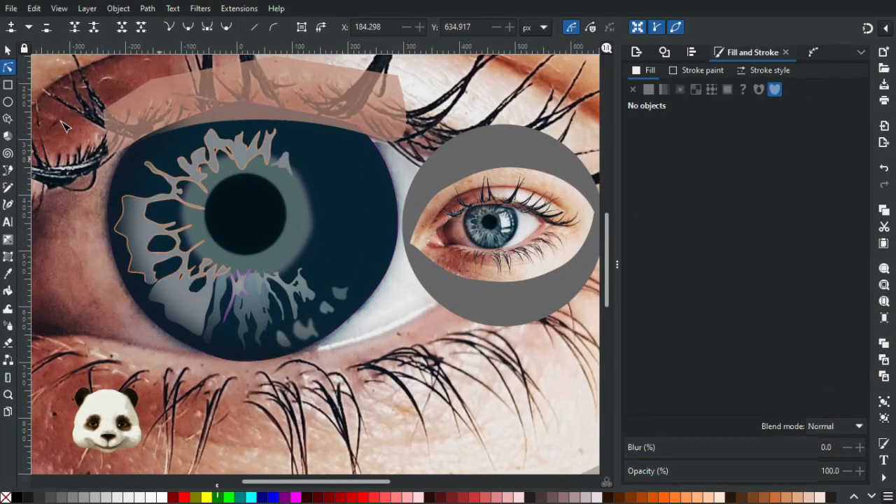
click(8, 50)
click(364, 210)
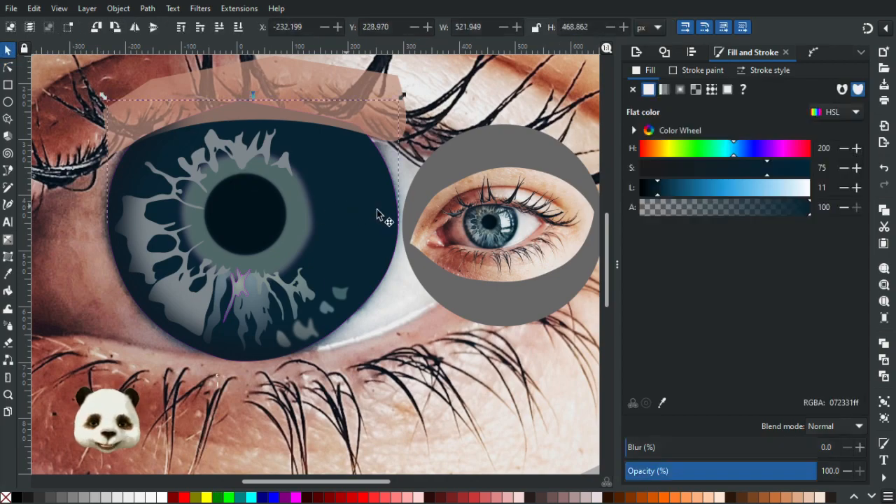
key(Home)
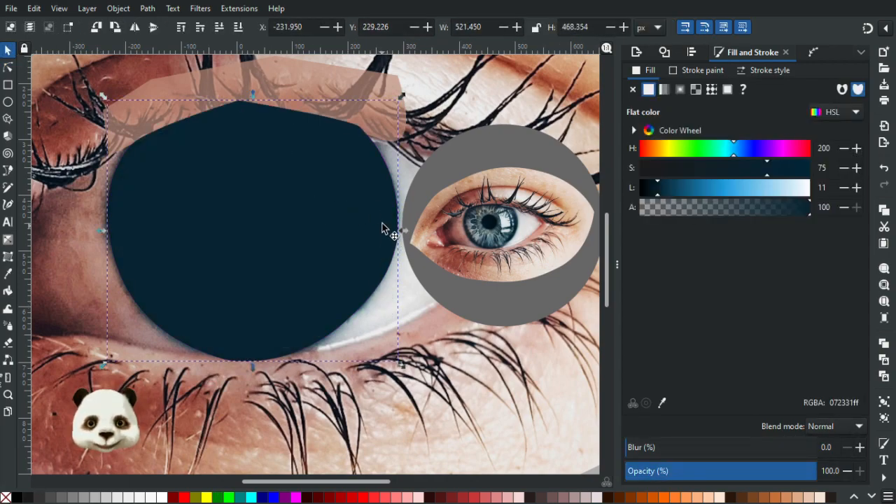
mouse_move(402, 98)
mouse_down()
mouse_move(385, 109)
mouse_move(395, 112)
mouse_up()
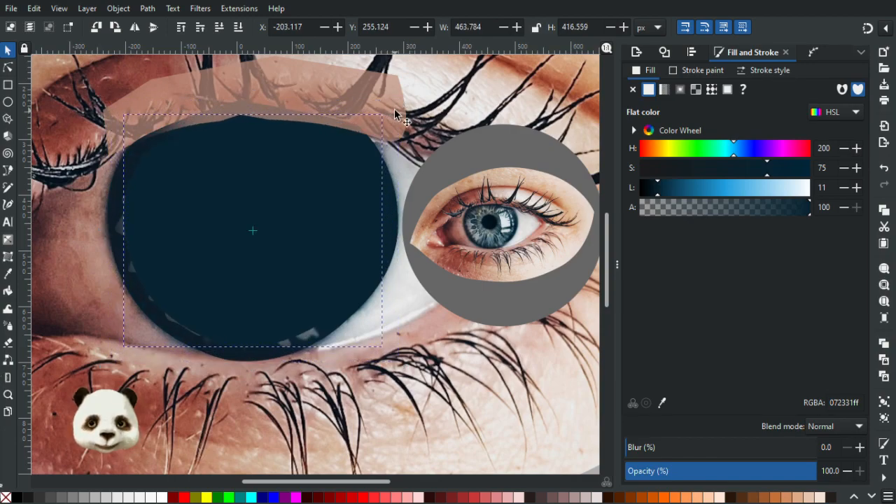
Fill the smaller iris copy with a slate blue sampled from the small eye's iris and send it behind the fibres and pupil.
ctrl+scroll(490, 228, up, 4)
key(d)
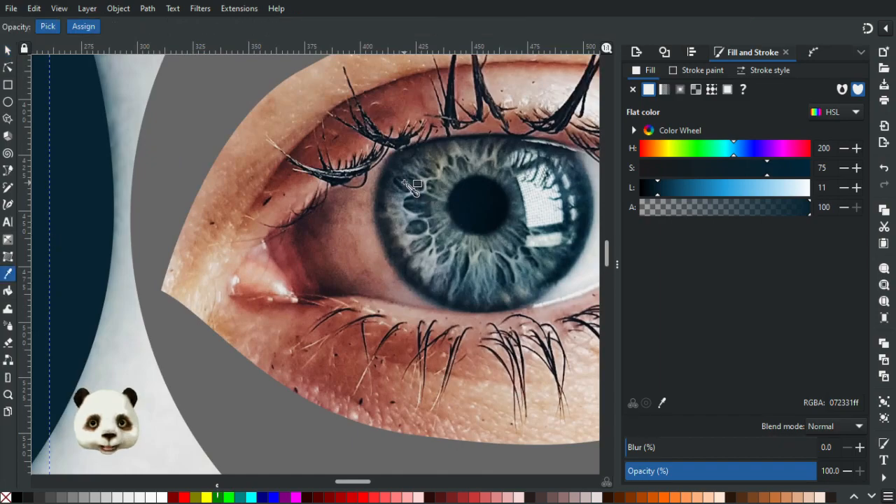
click(407, 186)
ctrl+scroll(224, 259, down, 5)
ctrl+scroll(231, 267, down, 1)
drag(236, 271, 367, 278)
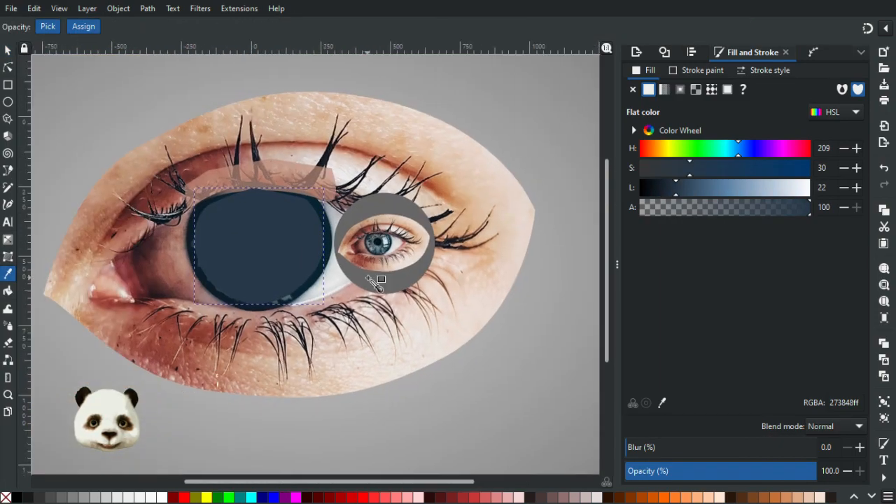
key(End)
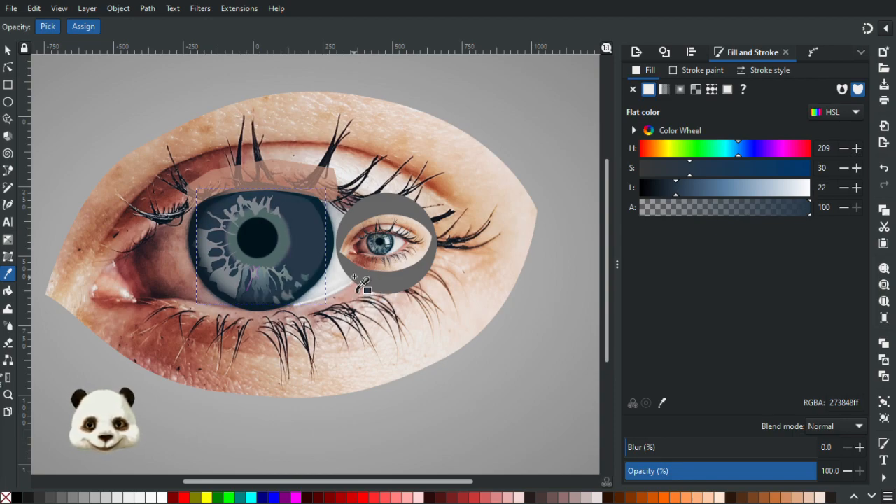
Compare the green ring around the large pupil with the small eye photo and shrink the ring to about 244 × 239 px.
ctrl+scroll(357, 277, up, 2)
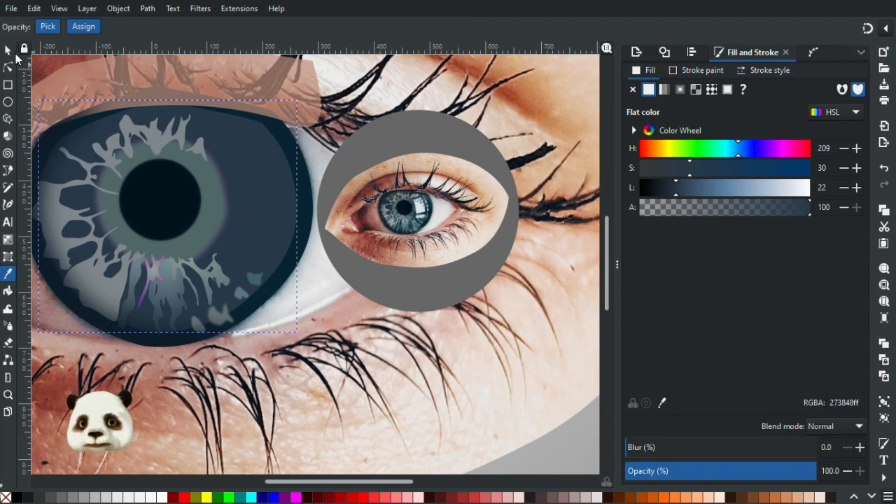
key(s)
click(226, 213)
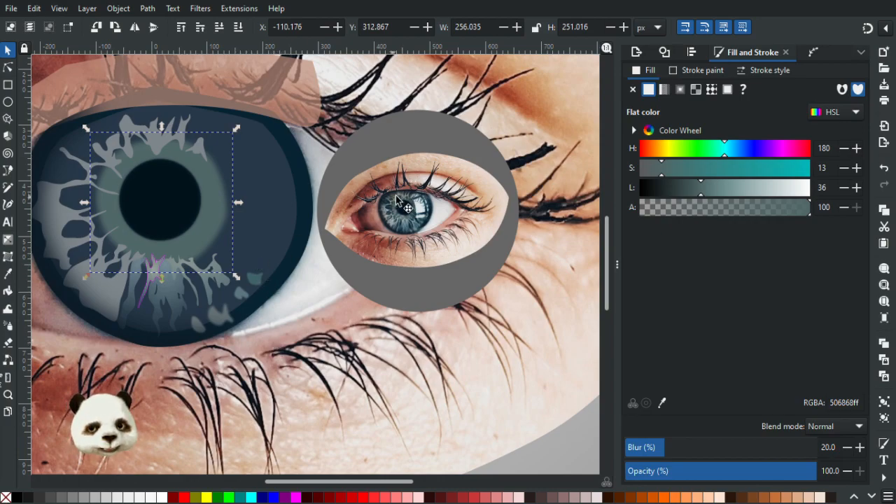
scroll(400, 203, up, 5)
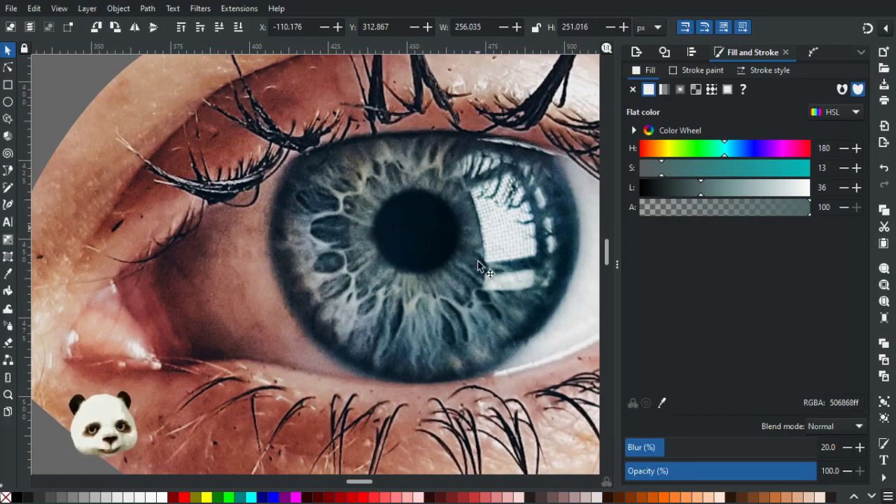
scroll(478, 267, down, 3)
scroll(180, 276, down, 1)
drag(180, 277, 331, 264)
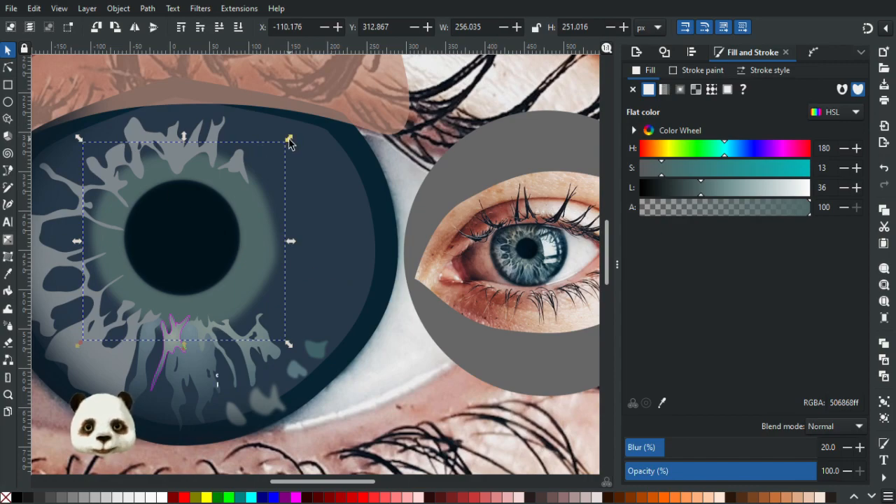
drag(287, 143, 283, 149)
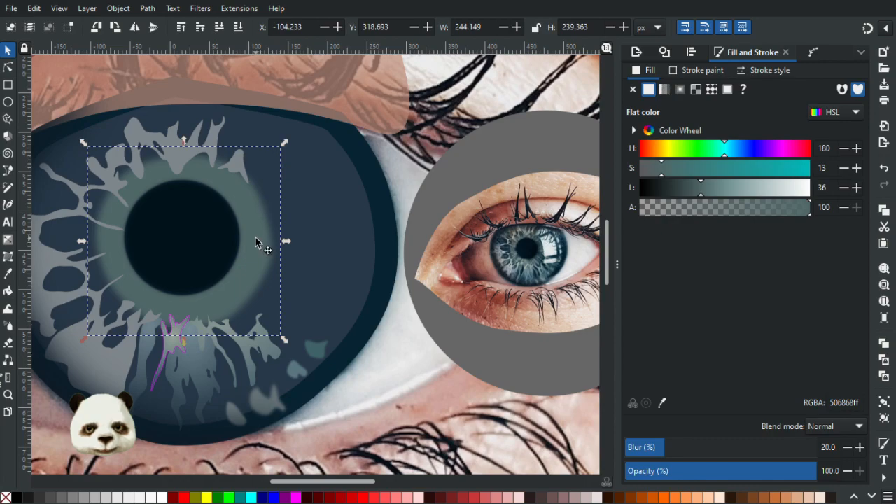
Apply a horizontal linear gradient across the green ring from right to left and sample the ring's green for its transparent end stop.
key(g)
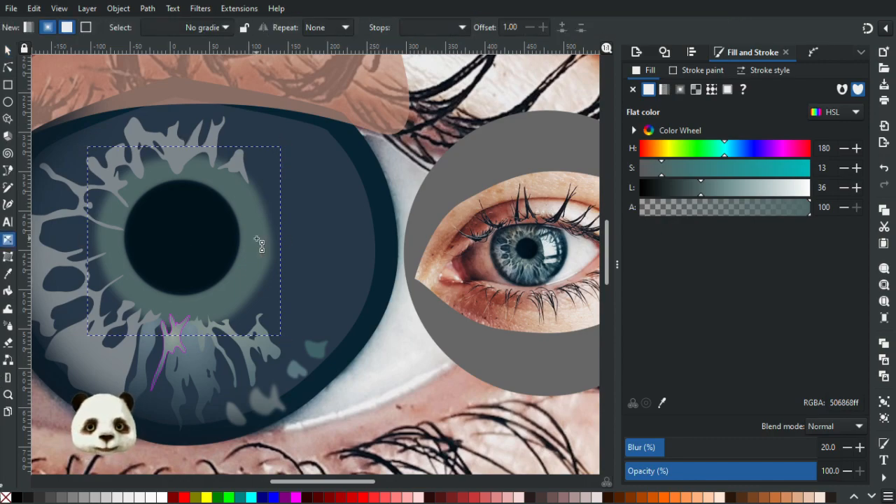
click(28, 27)
mouse_move(256, 241)
mouse_down()
mouse_move(98, 247)
mouse_move(105, 246)
mouse_up()
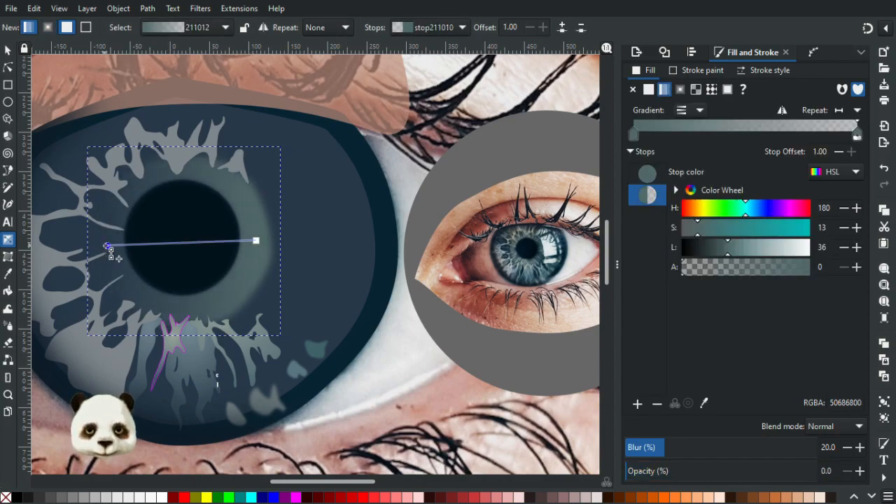
key(d)
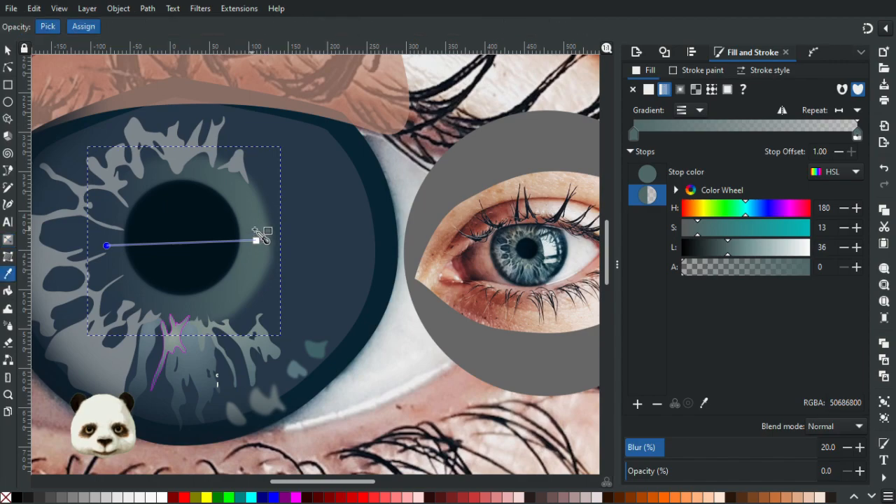
click(272, 245)
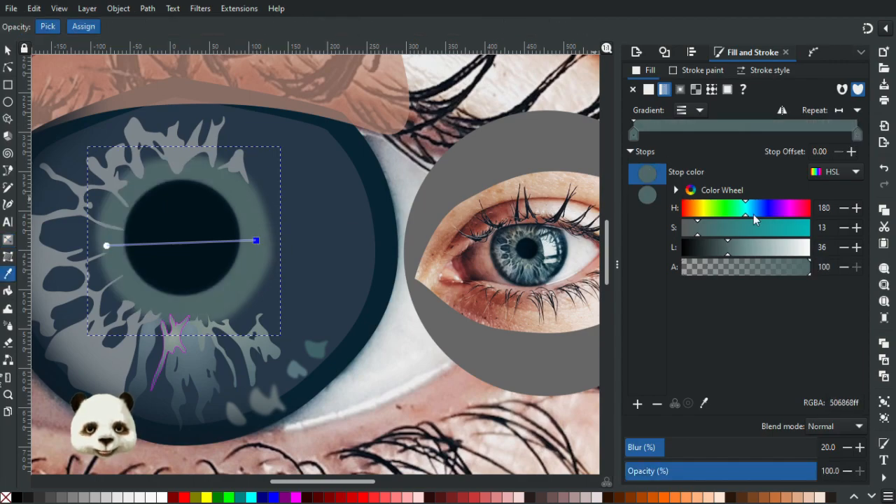
Darken the ring gradient's right stop to a lightness of 31 and reduce its saturation.
click(718, 251)
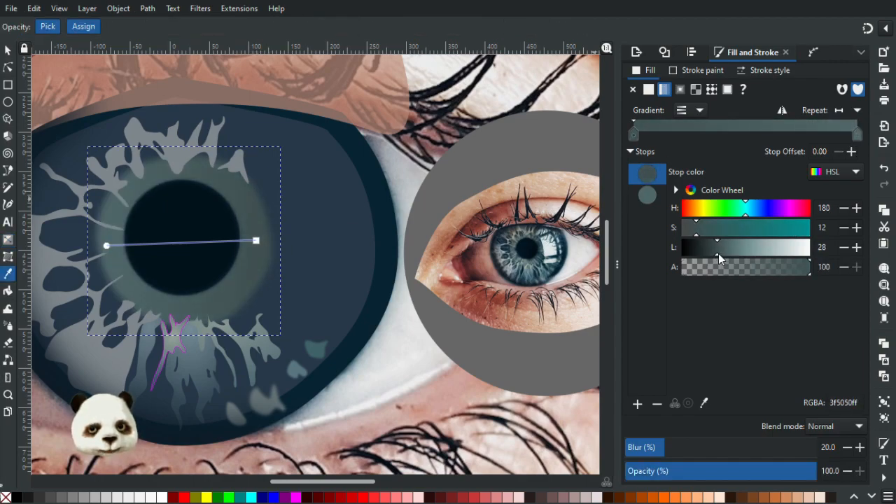
click(722, 253)
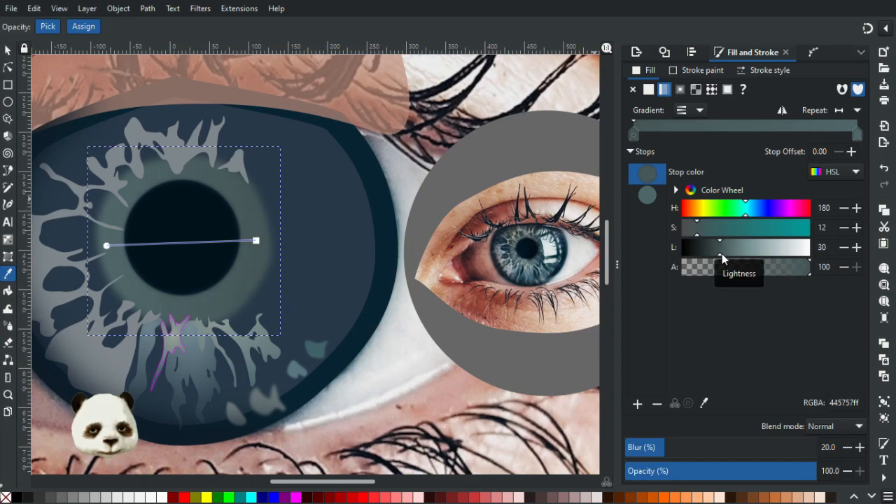
click(692, 232)
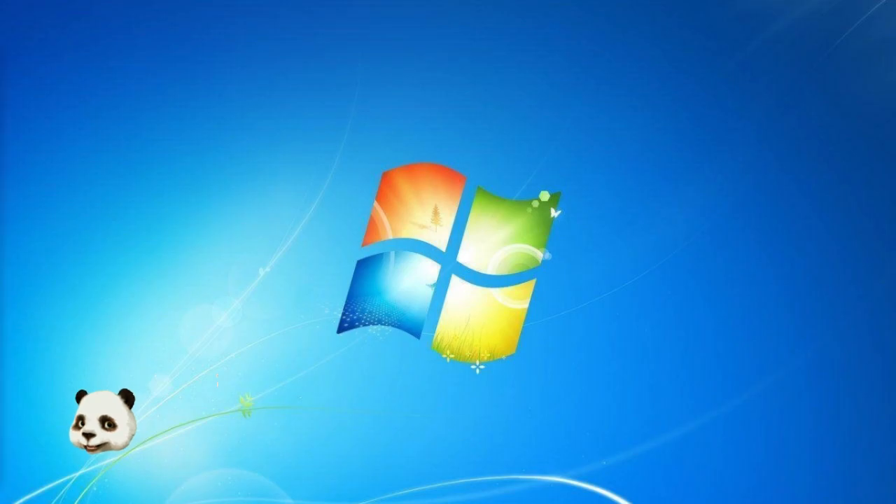
Hide the status bar in the reopened eye drawing's window.
drag(27, 78, 476, 1)
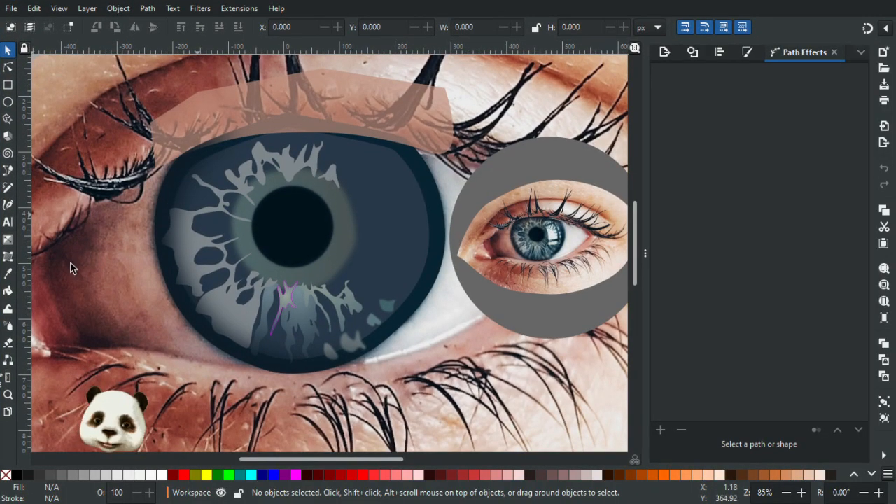
click(61, 8)
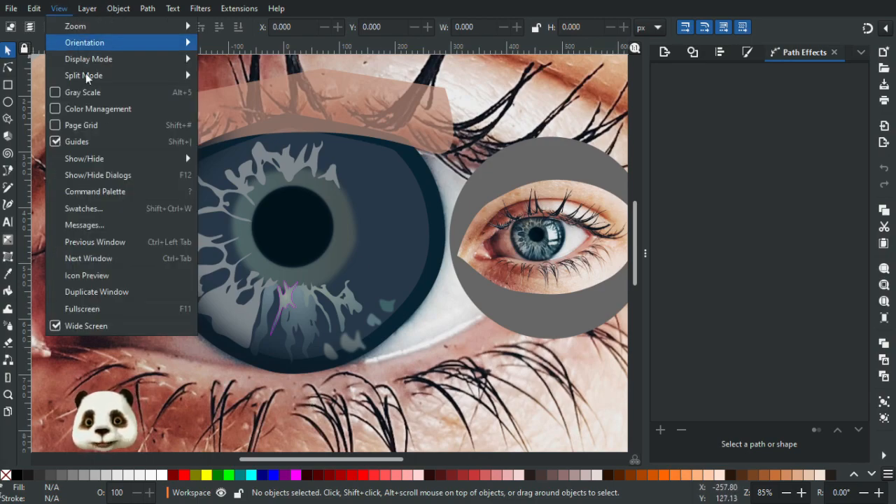
mouse_move(140, 159)
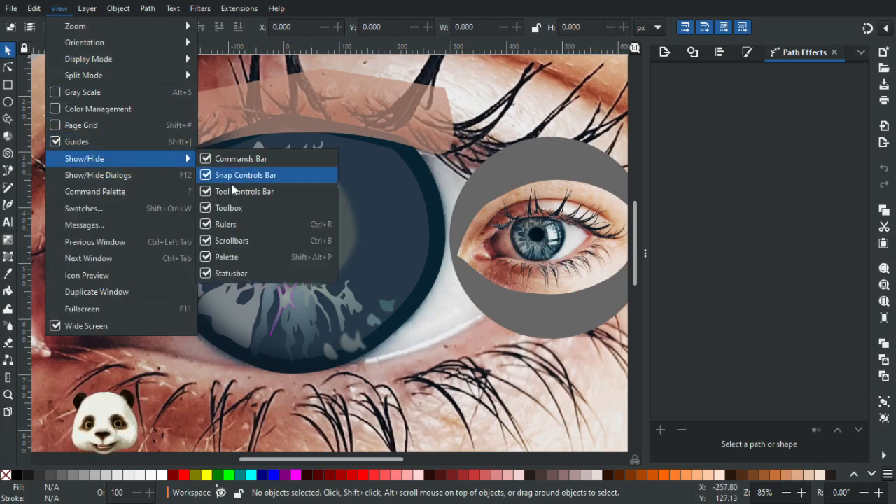
click(230, 274)
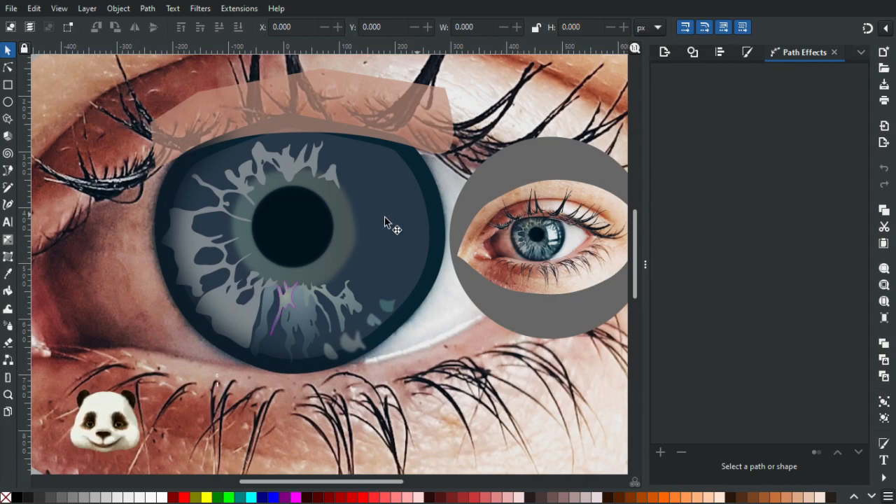
Recolour the right gradient stop of the ring around the large pupil with a teal sampled beside the small eye's pupil.
click(346, 229)
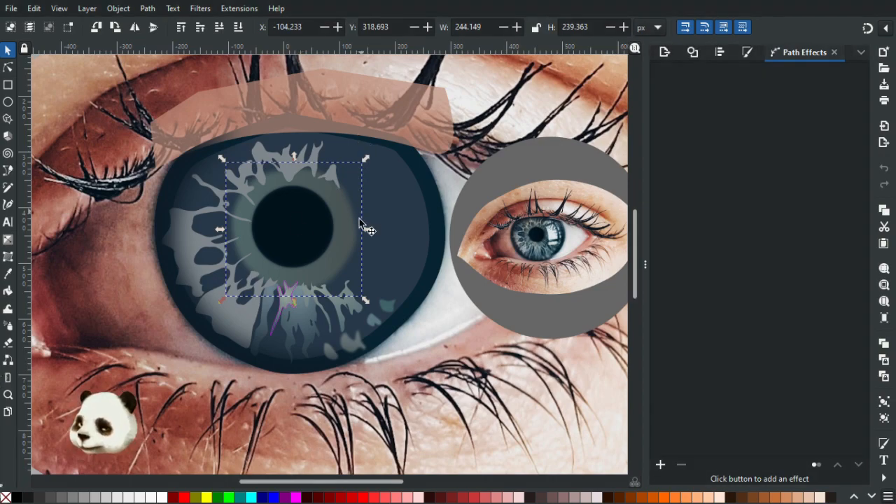
key(g)
click(345, 229)
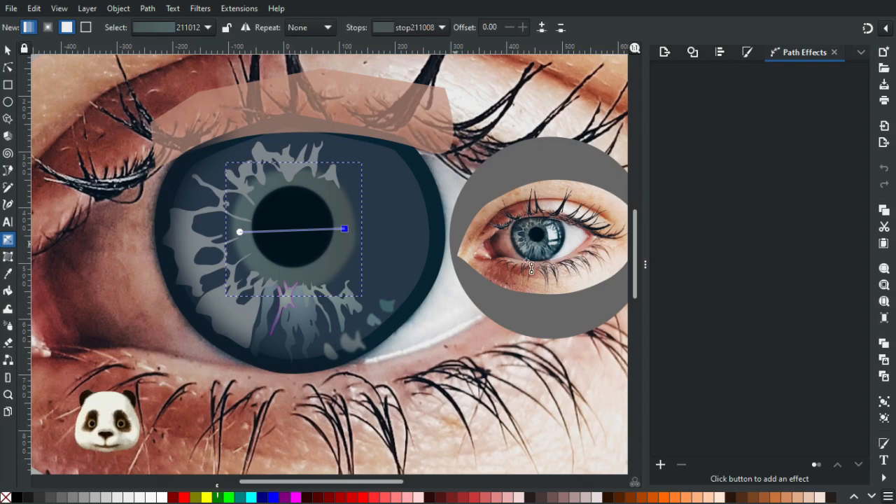
scroll(531, 269, up, 5)
key(d)
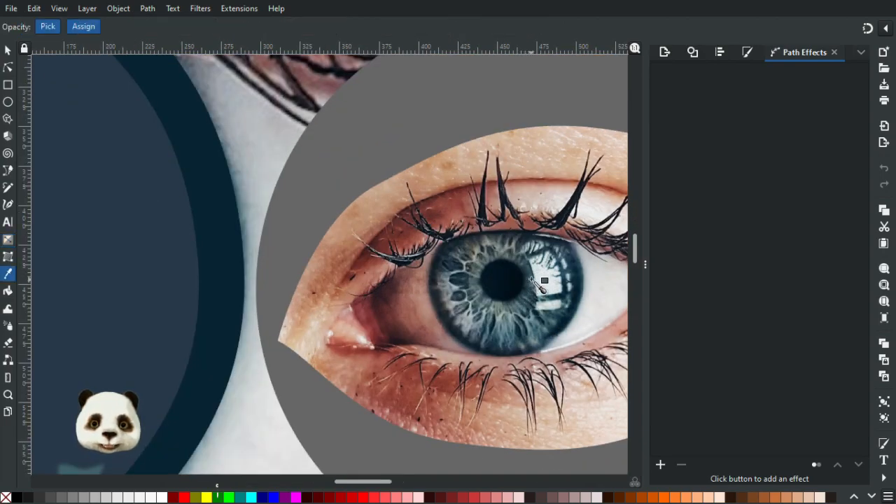
scroll(525, 283, down, 4)
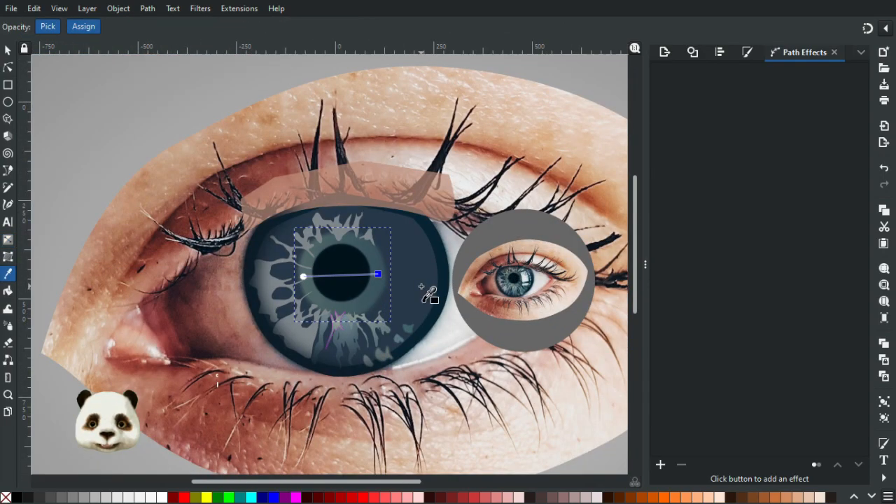
Move the ring gradient's left stop slightly outward, towards the ring's outer edge.
scroll(421, 286, up, 2)
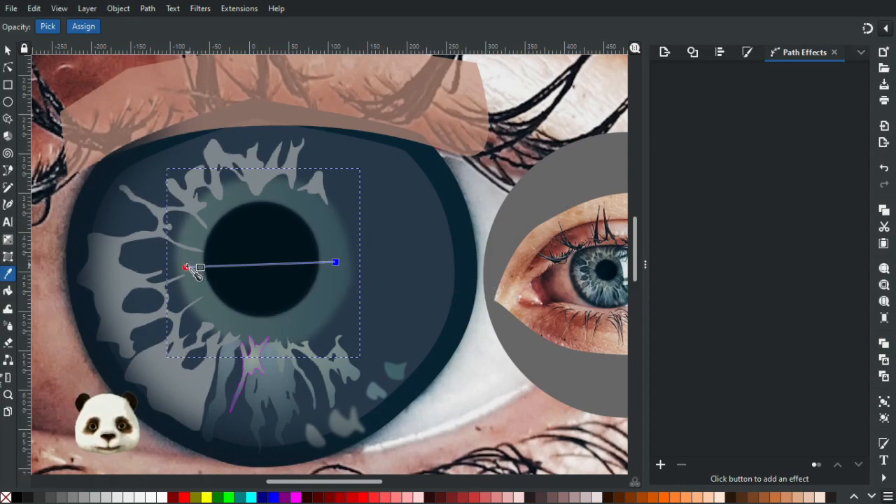
mouse_move(185, 268)
mouse_down()
mouse_move(173, 269)
mouse_move(181, 265)
mouse_up()
click(181, 265)
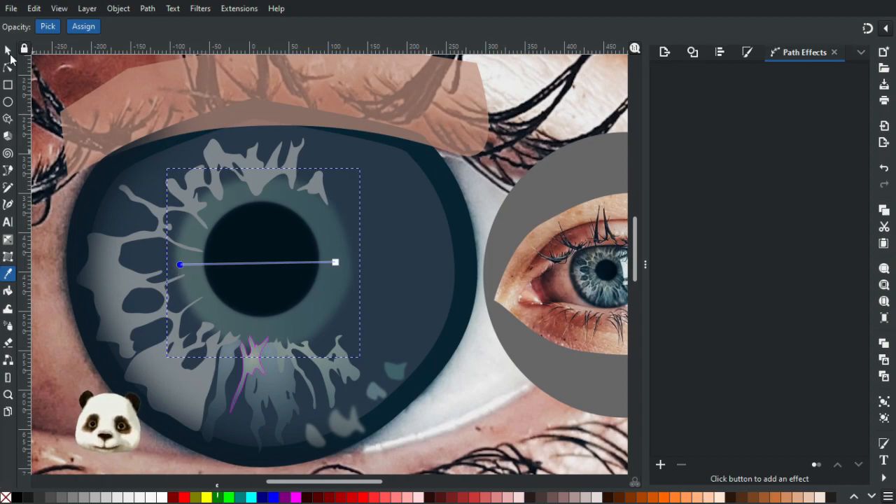
Set the blur of the gradient ring around the pupil to 15% and deselect it.
click(8, 51)
click(330, 224)
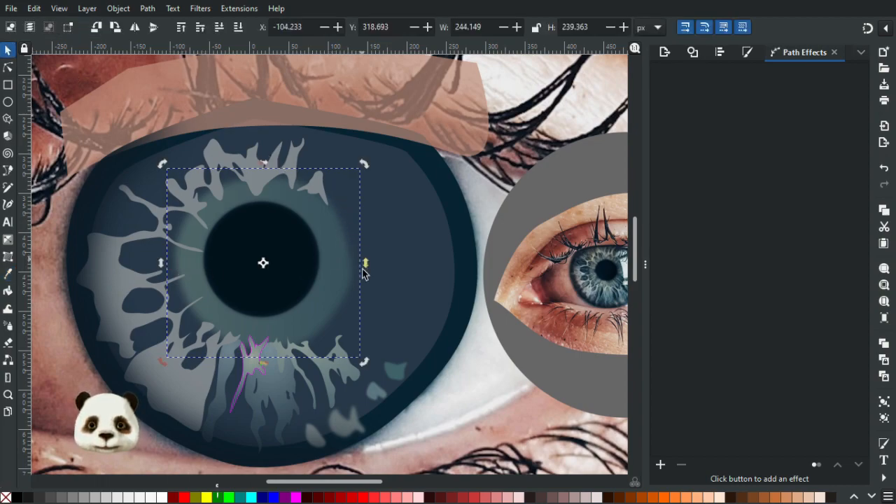
key(ctrl+shift+f)
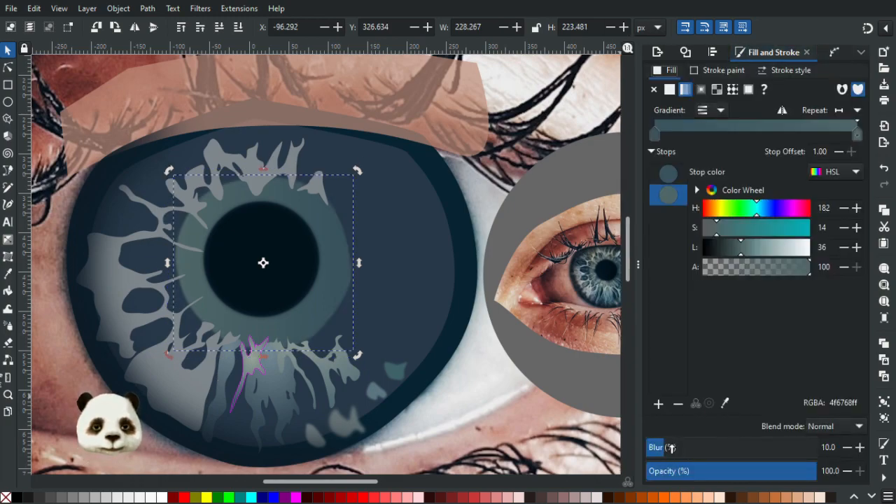
click(847, 448)
click(847, 448)
click(847, 448)
click(847, 449)
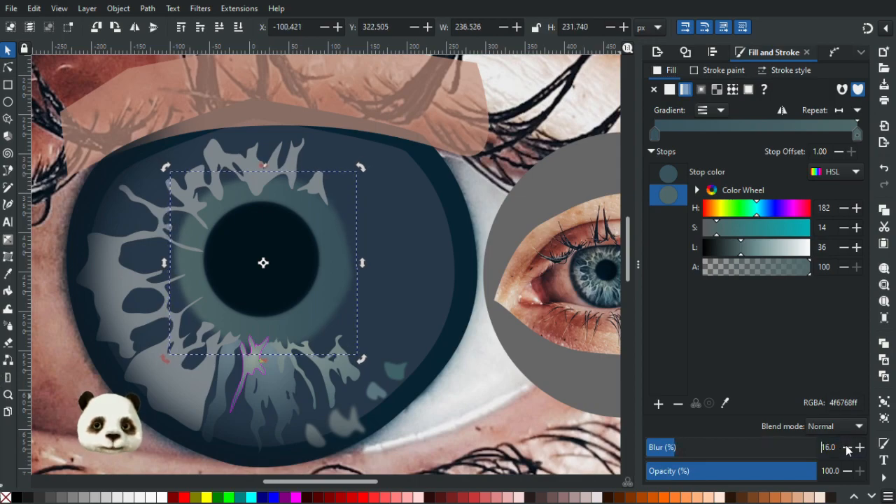
click(847, 449)
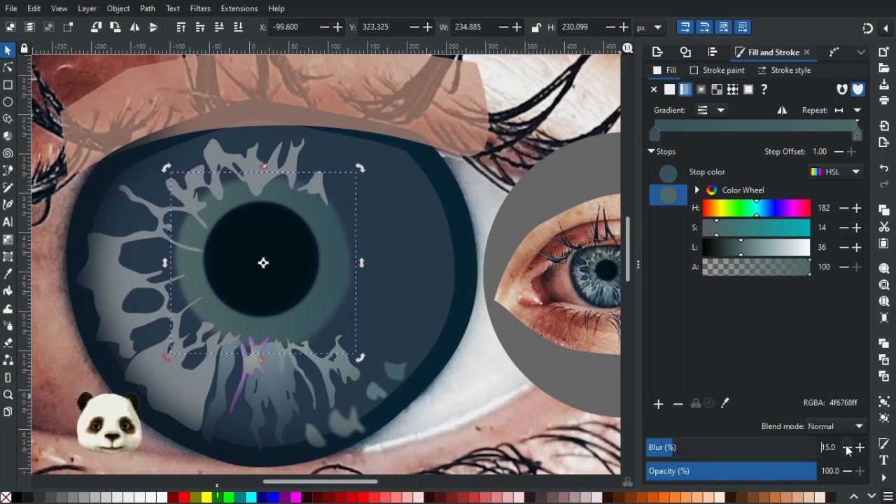
key(Escape)
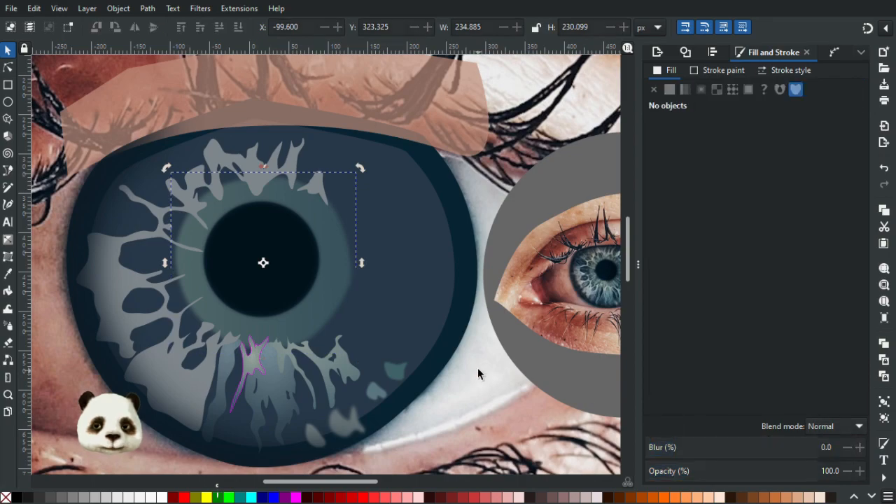
scroll(487, 366, down, 1)
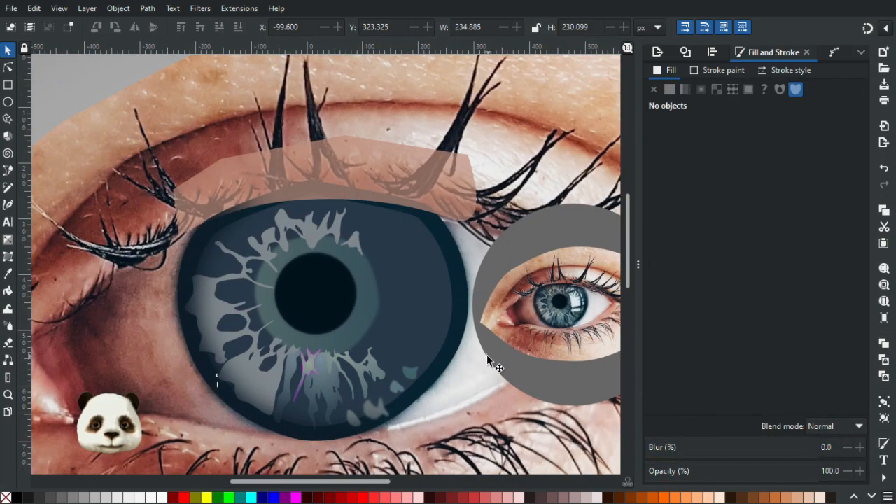
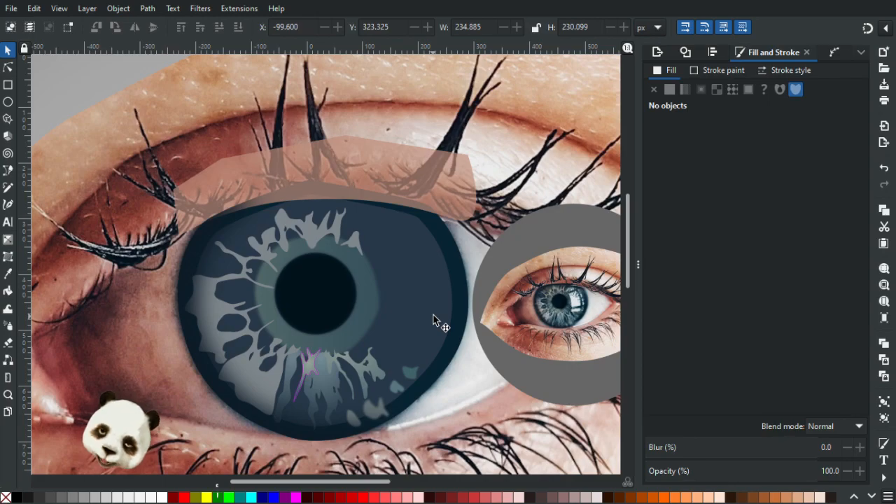
Apply a radial gradient to the large grey fibre shape on the iris's left side, centred on the pupil and extending past the iris edge.
scroll(559, 319, up, 5)
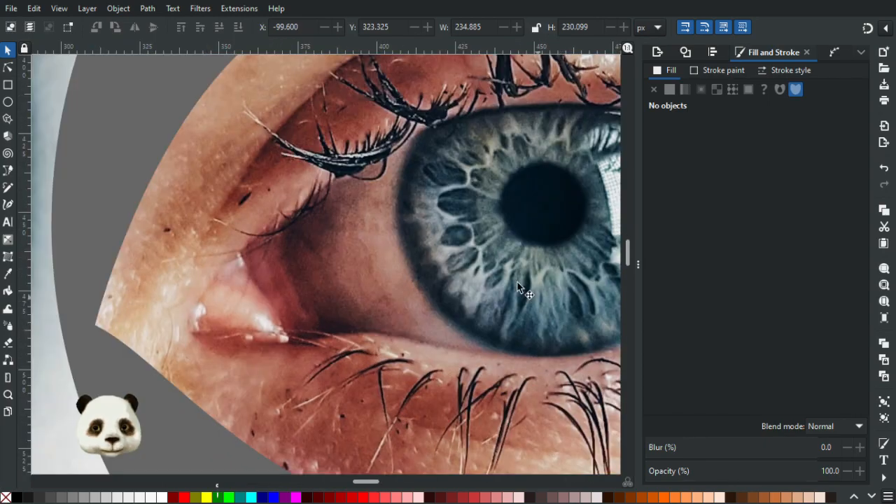
scroll(581, 309, down, 6)
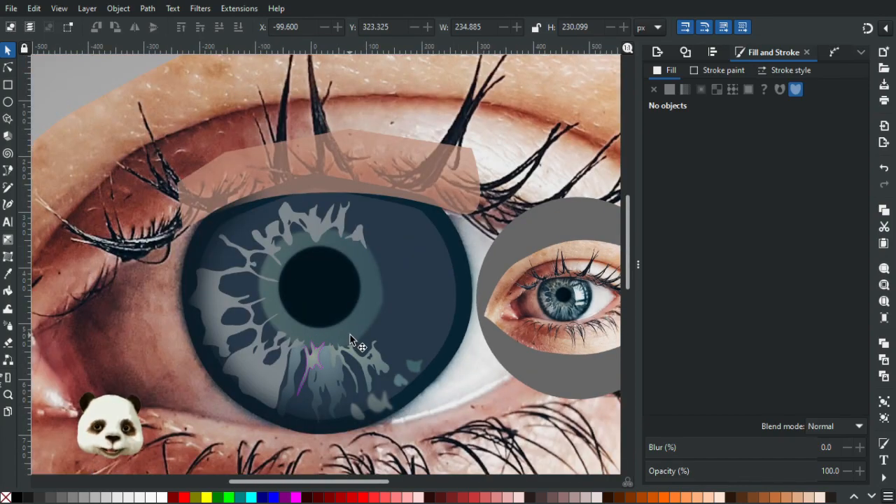
scroll(348, 332, up, 1)
scroll(348, 332, down, 1)
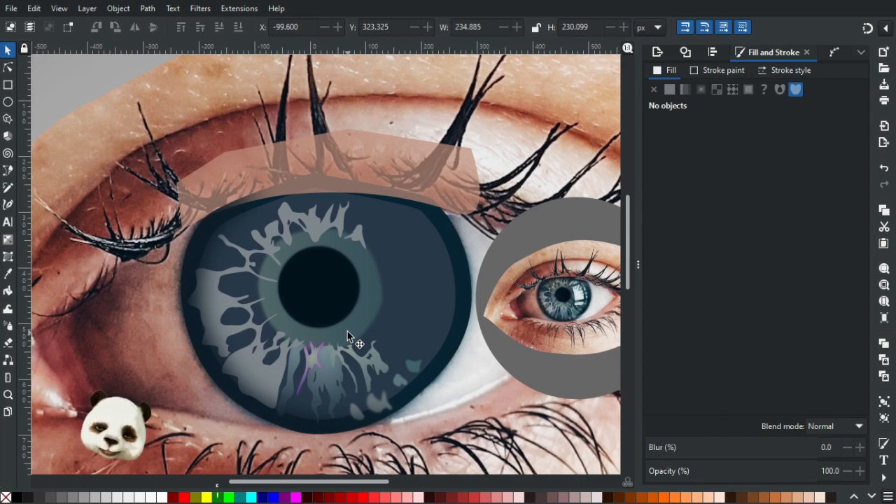
click(218, 303)
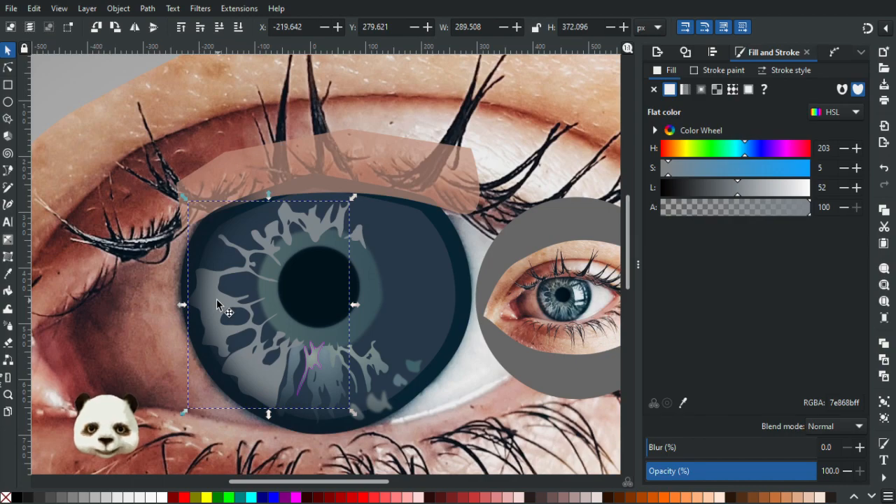
key(g)
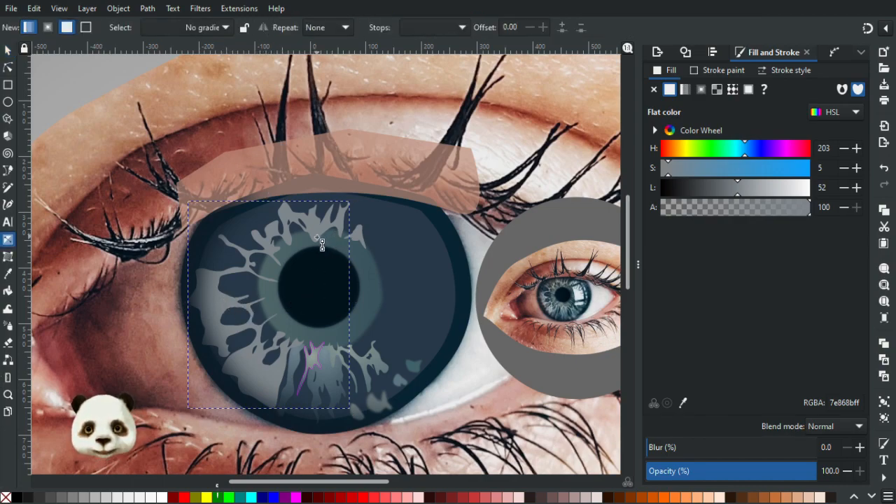
click(48, 27)
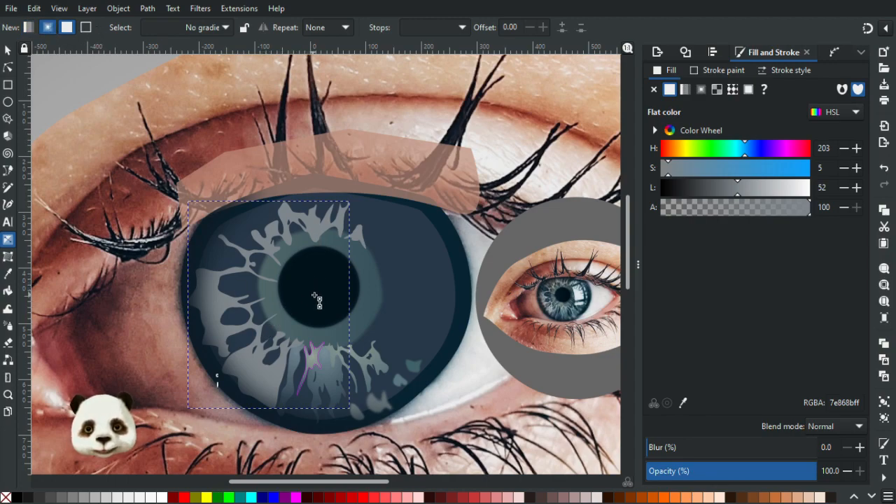
drag(224, 303, 88, 341)
drag(224, 303, 320, 296)
click(343, 388)
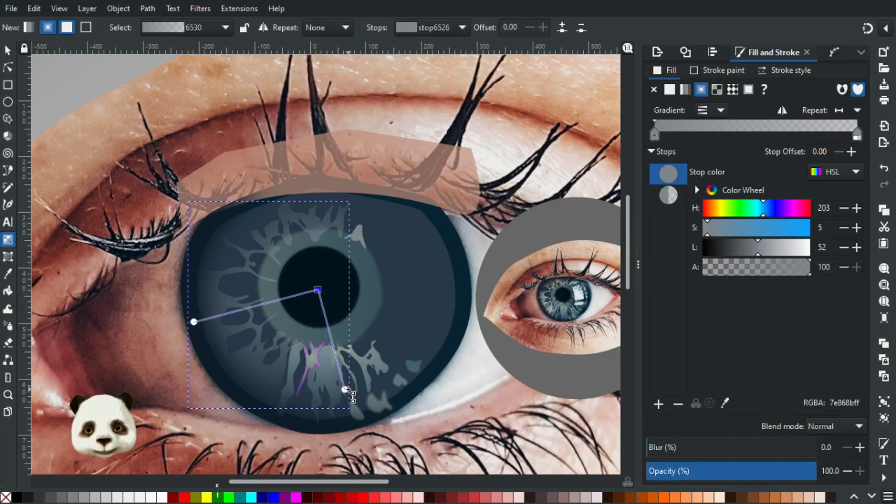
drag(345, 391, 361, 454)
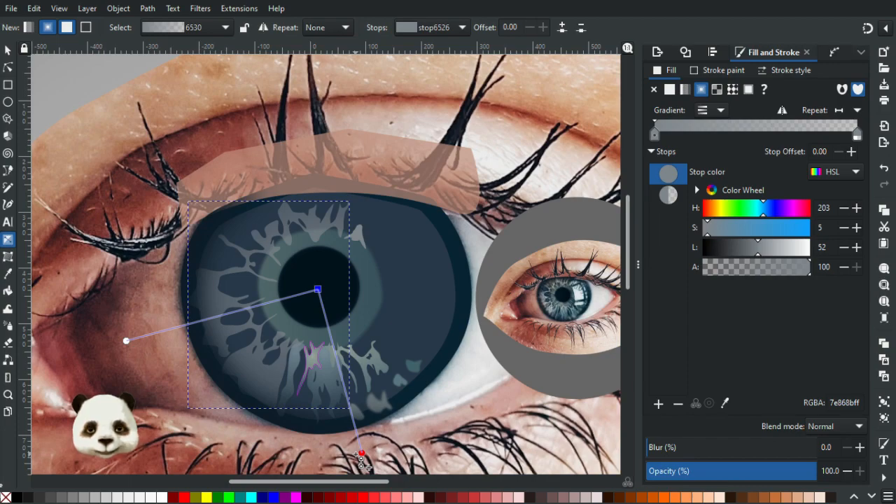
Add a middle stop to the fibre shape's radial gradient, set its alpha to 100 and move it inward to offset 0.31.
double_click(232, 313)
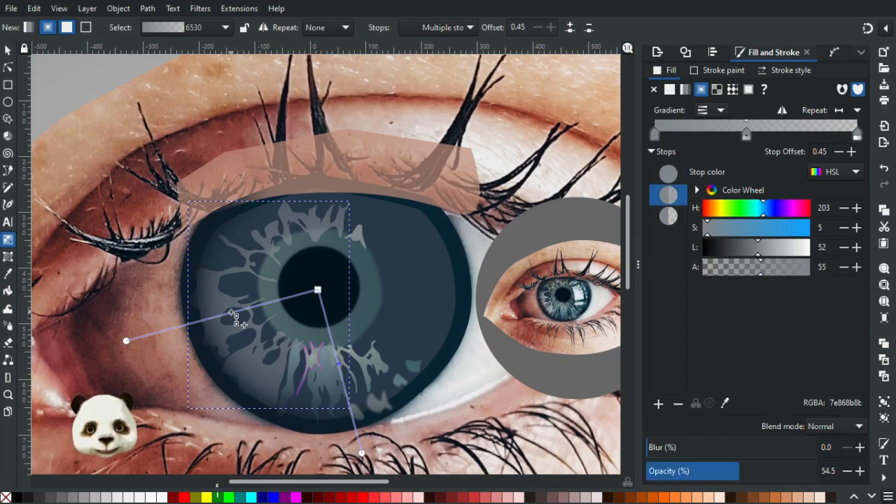
drag(237, 319, 235, 319)
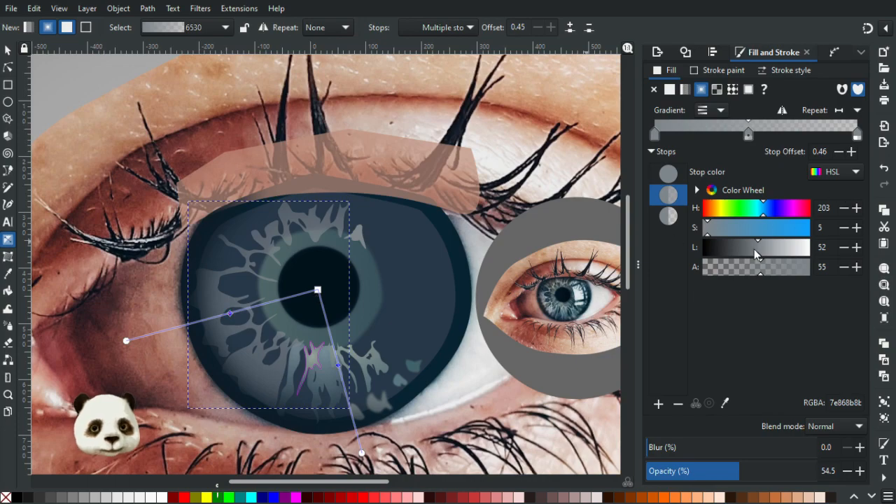
drag(769, 274, 811, 269)
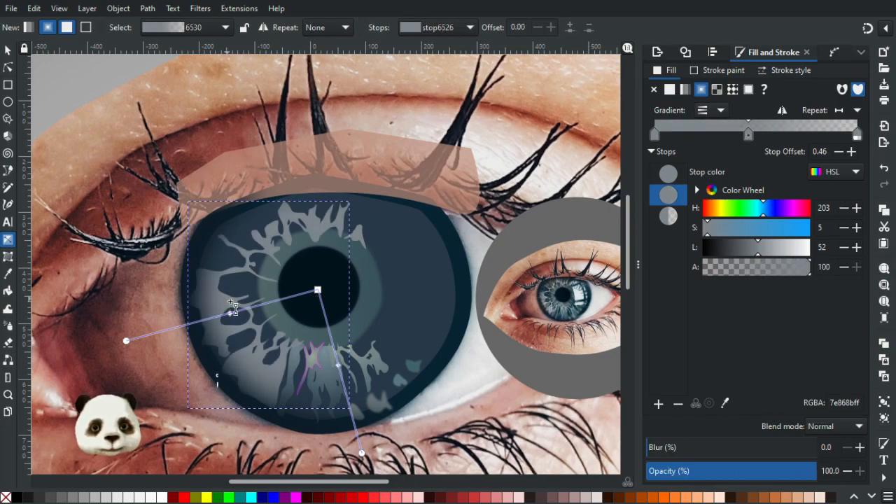
mouse_move(232, 314)
mouse_down()
mouse_move(266, 304)
mouse_move(259, 307)
mouse_up()
Set the blur of the large eye's dark blue iris base to 30% and deselect it.
click(9, 51)
click(413, 246)
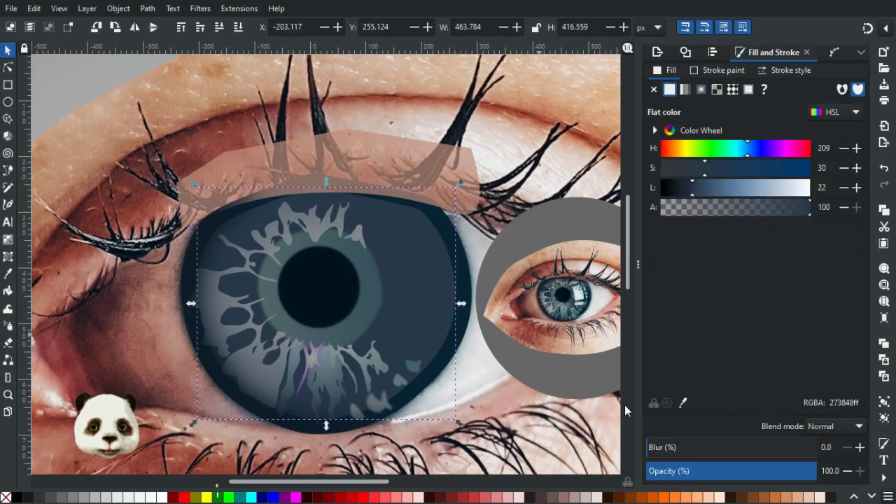
drag(688, 448, 704, 447)
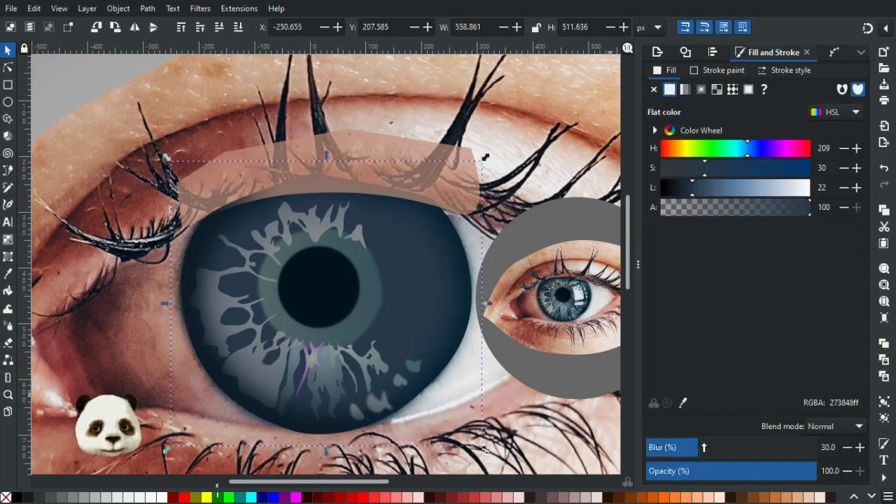
key(Escape)
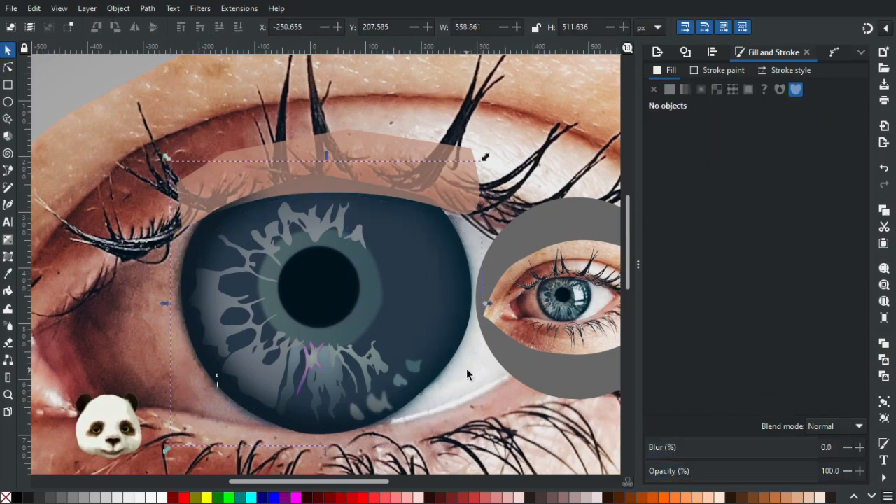
Slightly increase the blur of the small grey fleck near the iris's lower edge and deselect it.
scroll(466, 367, down, 1)
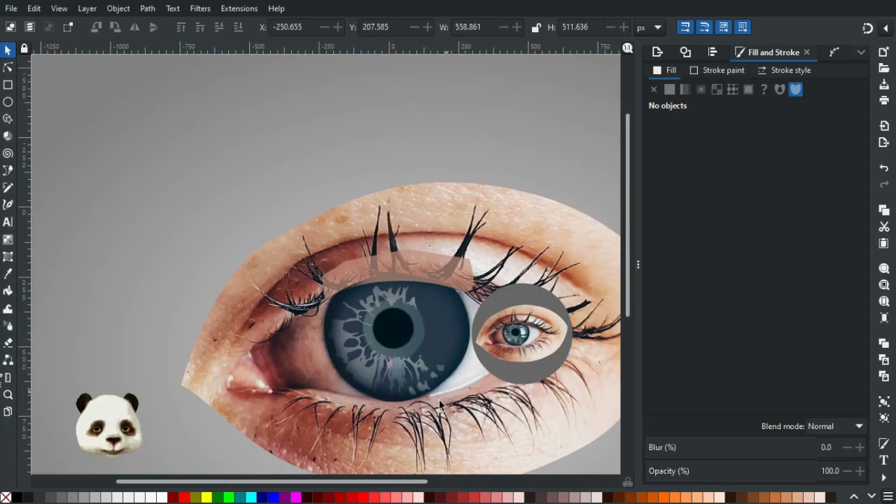
scroll(401, 384, up, 5)
click(336, 323)
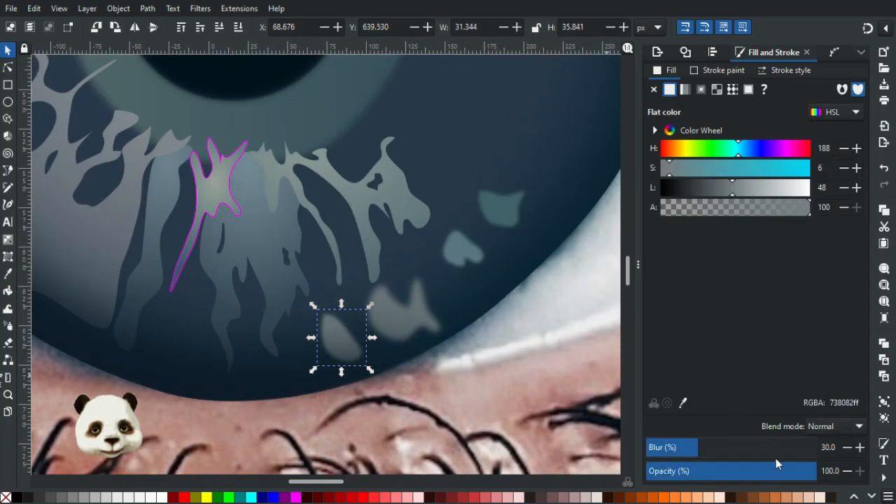
click(860, 448)
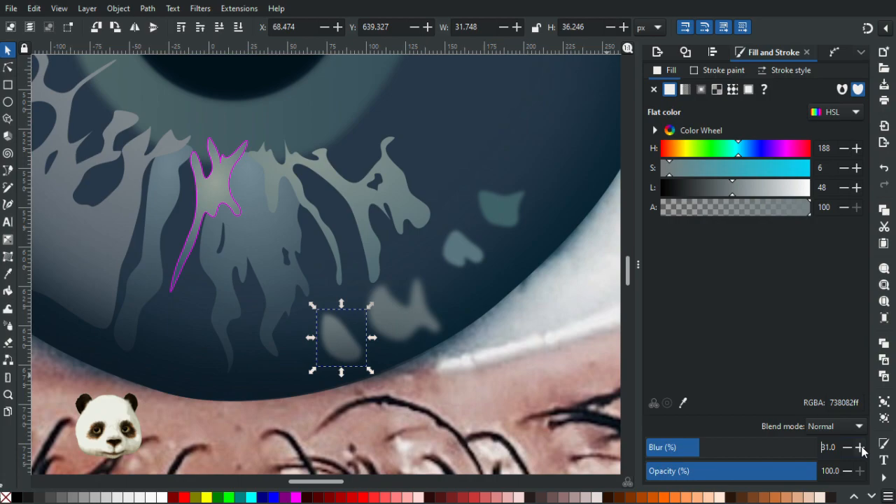
click(861, 448)
click(861, 448)
click(861, 448)
click(860, 449)
key(Escape)
Remove the magenta stroke from the yellowish fibre shape just below the large pupil and deselect it.
scroll(535, 323, down, 5)
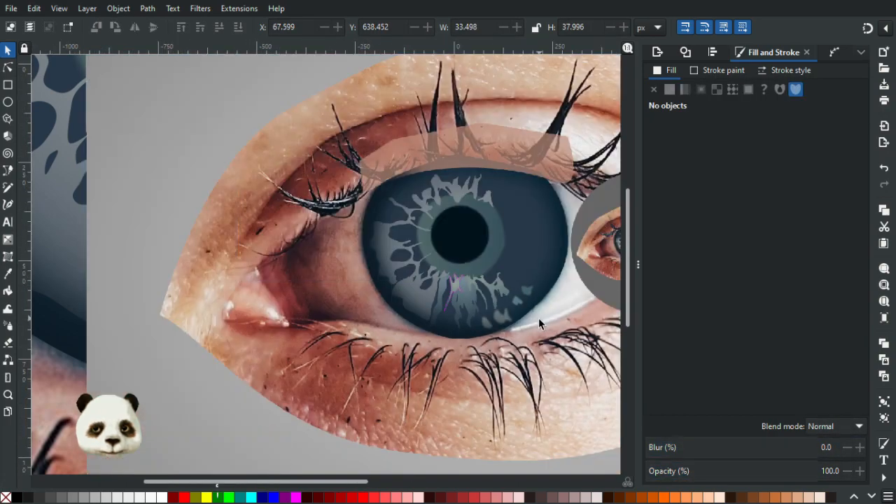
drag(545, 320, 384, 327)
scroll(376, 306, up, 2)
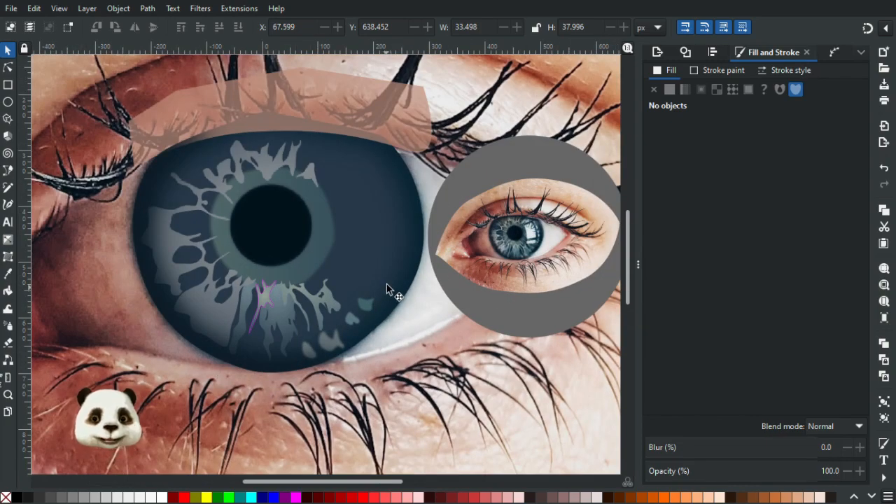
scroll(366, 263, down, 3)
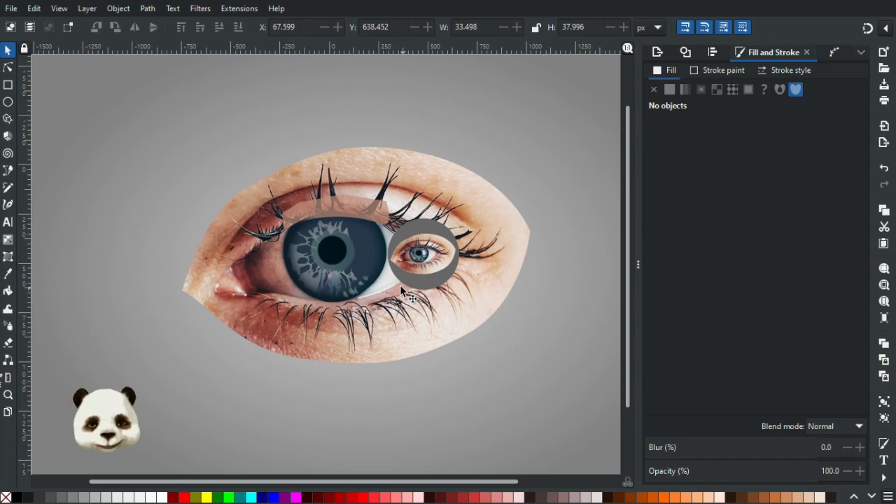
scroll(328, 279, up, 5)
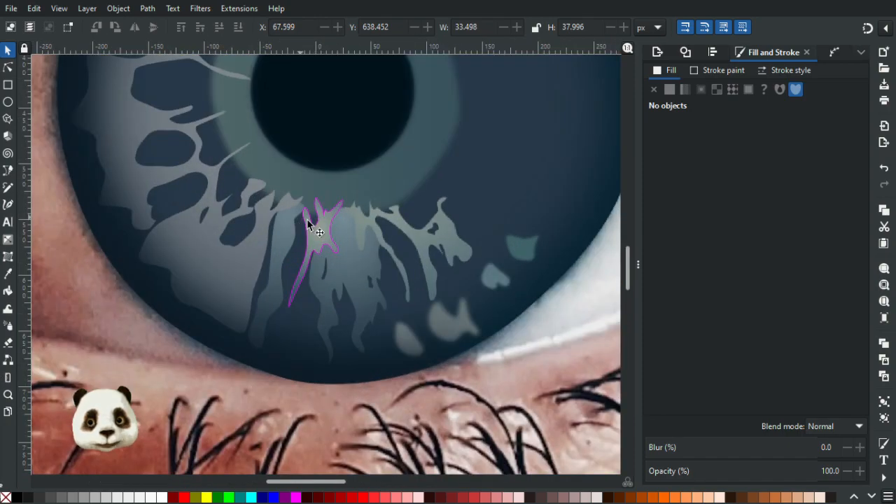
click(318, 235)
shift+click(3, 496)
key(Escape)
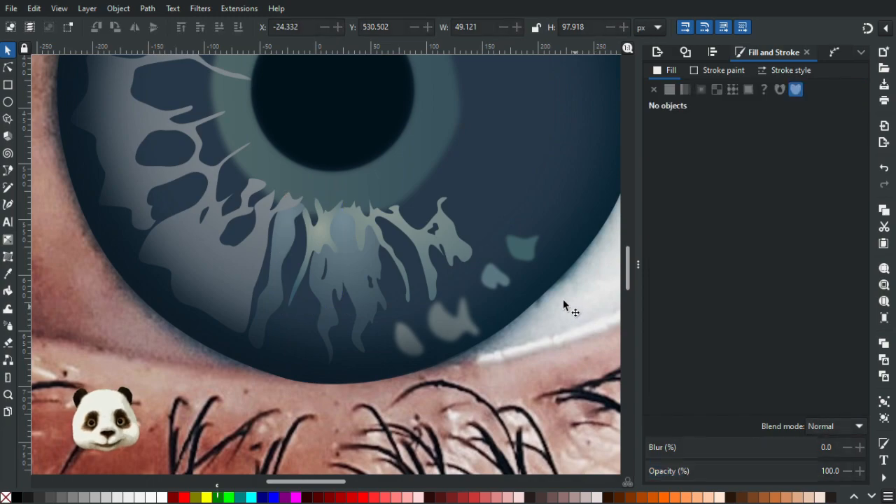
Compare the shading of the large eye's vector iris with the iris in the small eye's photo.
scroll(563, 298, down, 4)
scroll(405, 302, down, 3)
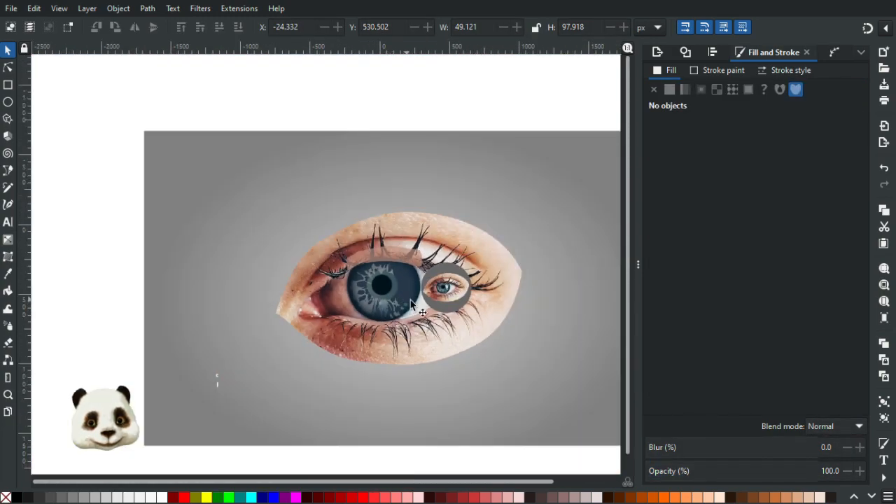
scroll(413, 309, up, 1)
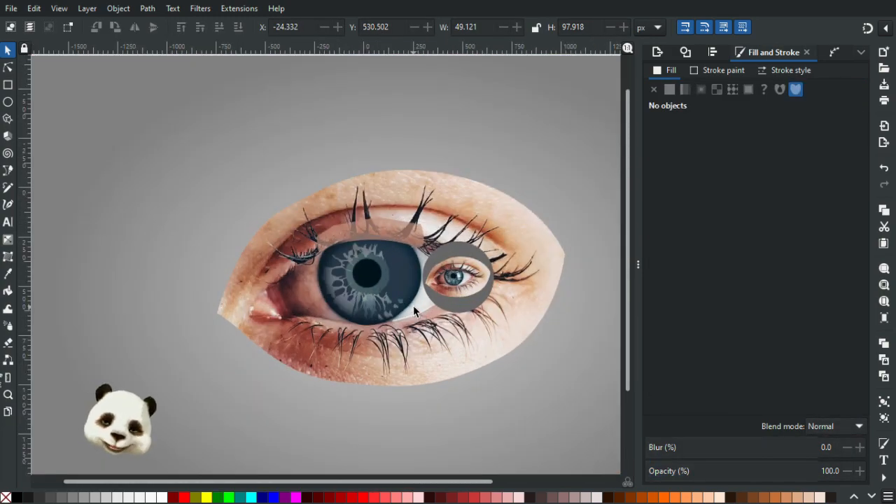
scroll(414, 310, up, 2)
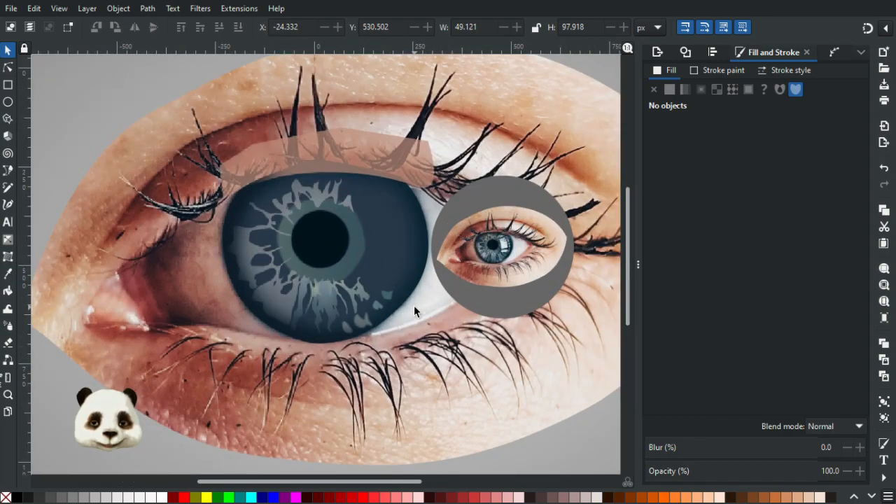
scroll(414, 310, up, 1)
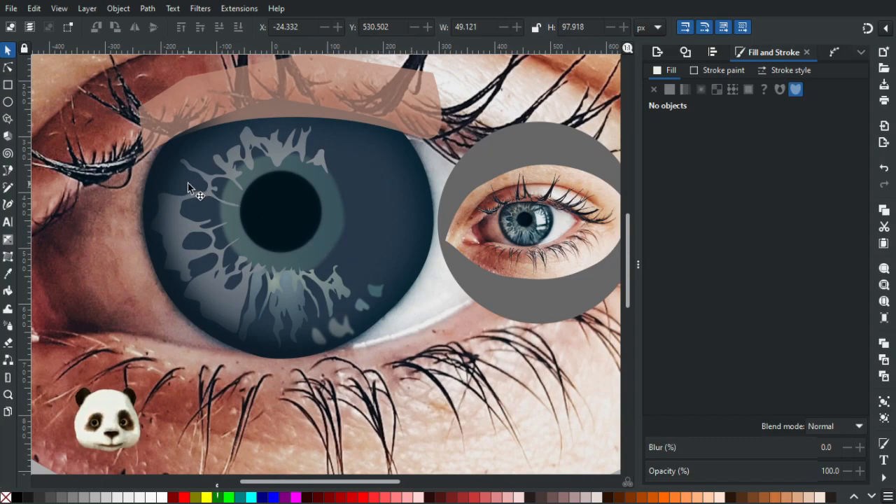
scroll(470, 263, up, 4)
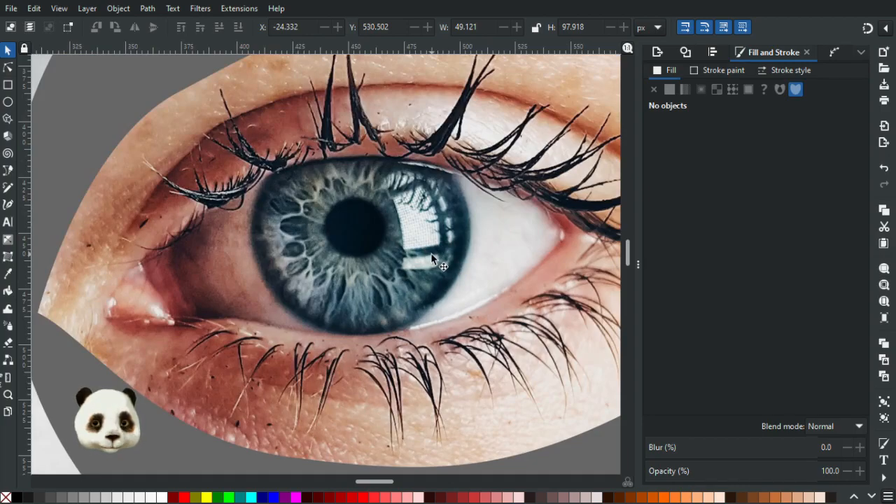
scroll(413, 259, down, 5)
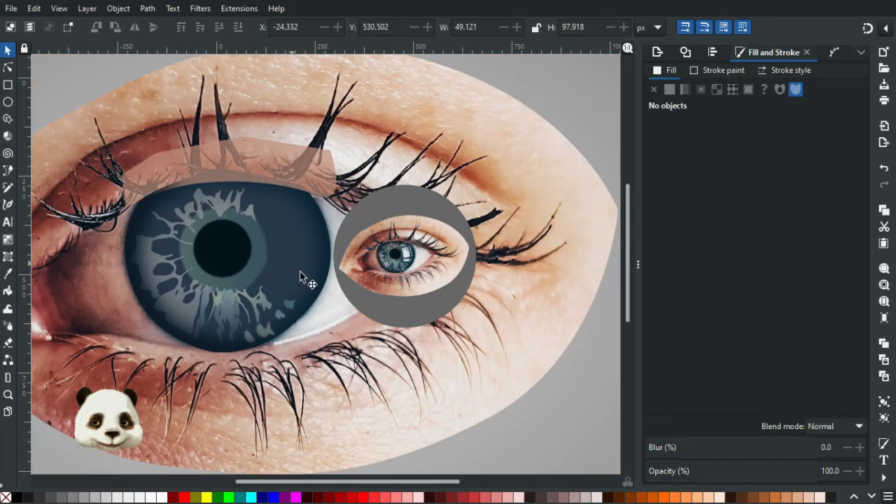
Apply a linear gradient to the dark blue iris base, running horizontally from its right side across the pupil to its left side.
click(295, 262)
key(g)
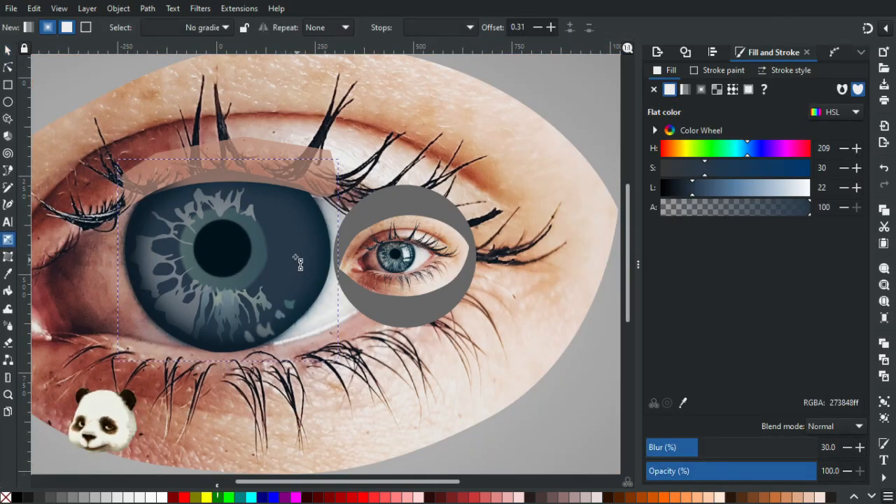
drag(288, 249, 154, 253)
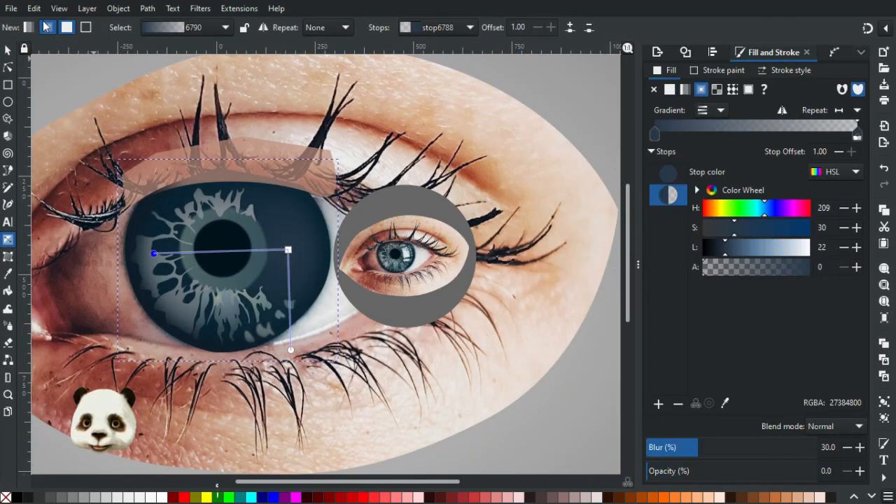
key(ctrl+z)
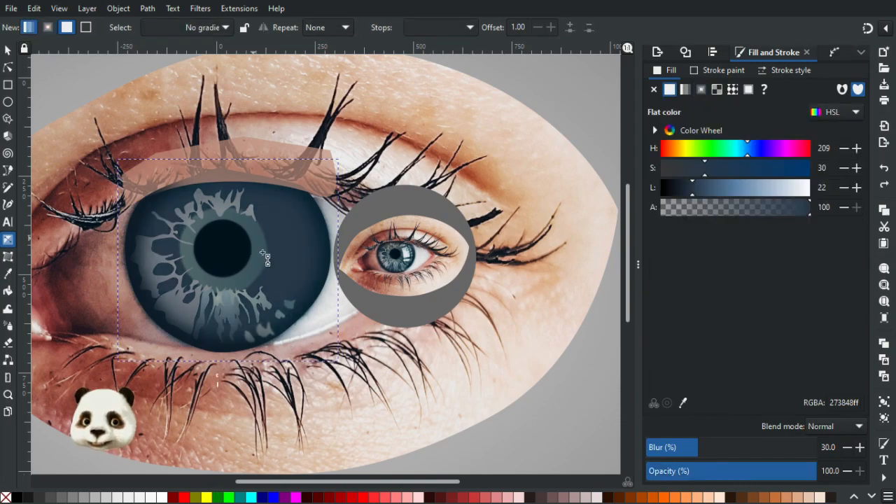
drag(297, 259, 155, 250)
Colour the iris gradient's left stop with opaque dark blue sampled from the iris, and set the right stop's lightness to 19.
key(d)
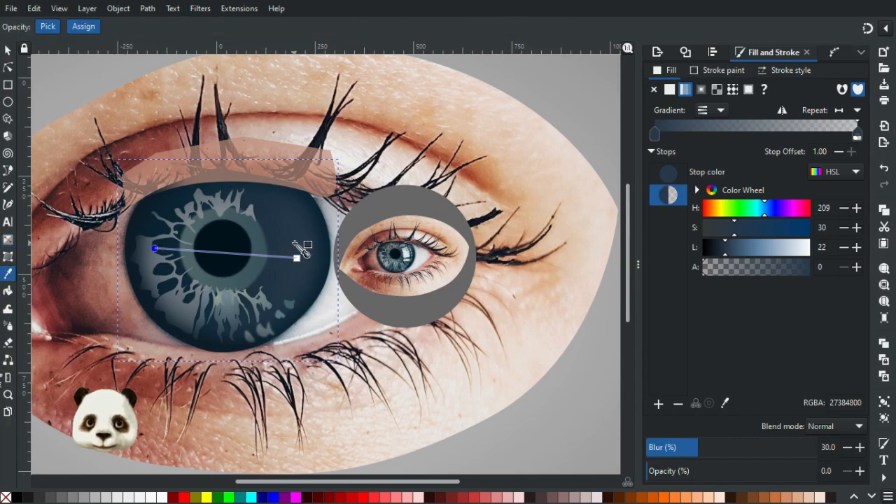
click(301, 260)
click(298, 259)
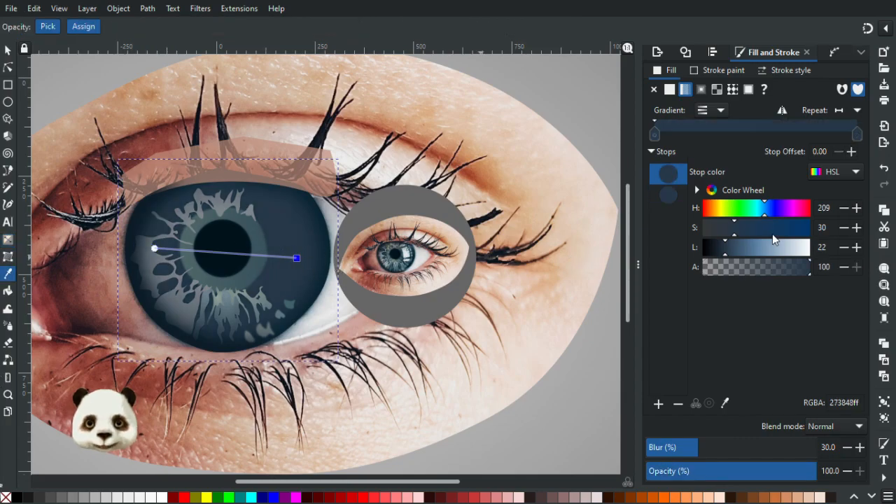
click(724, 250)
Try recolouring the iris gradient's right stop with a colour sampled beside the small eye's reflection, and undo the change.
scroll(443, 270, up, 3)
scroll(350, 224, up, 2)
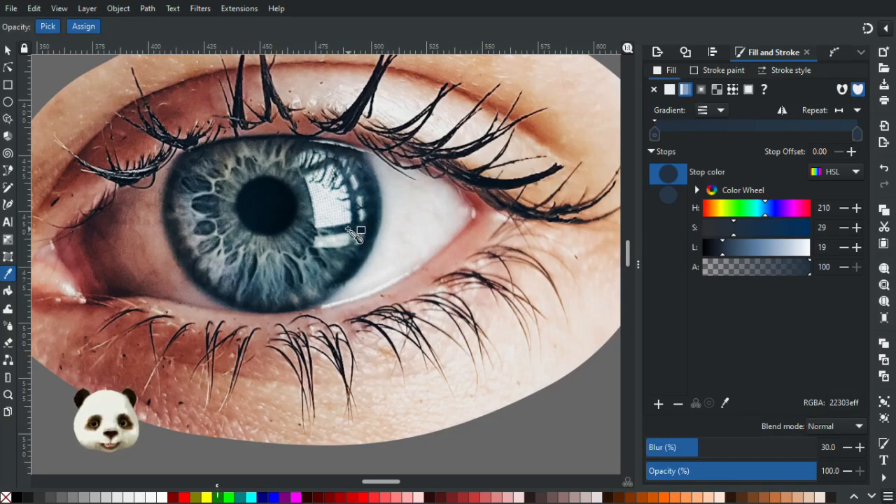
click(364, 242)
scroll(365, 241, down, 4)
drag(308, 308, 401, 284)
key(ctrl+z)
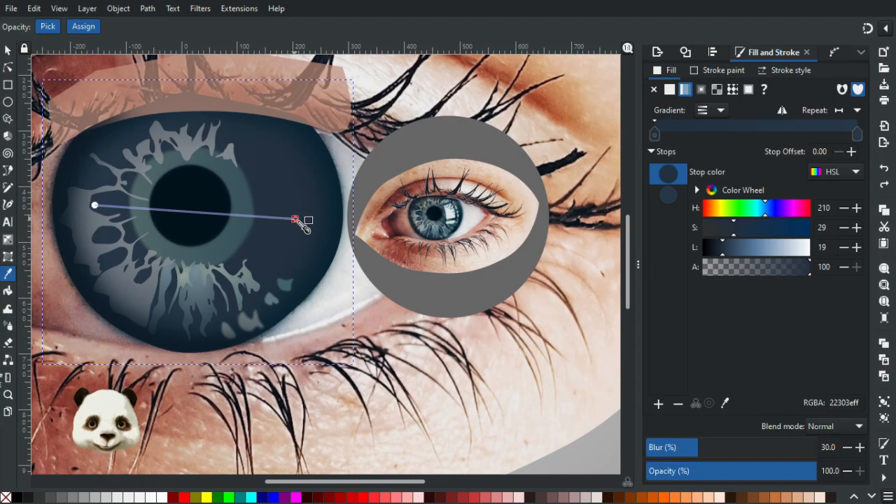
Try colouring the iris gradient's right stop with a very dark blue sampled from the rim of the small eye's iris.
scroll(606, 250, up, 2)
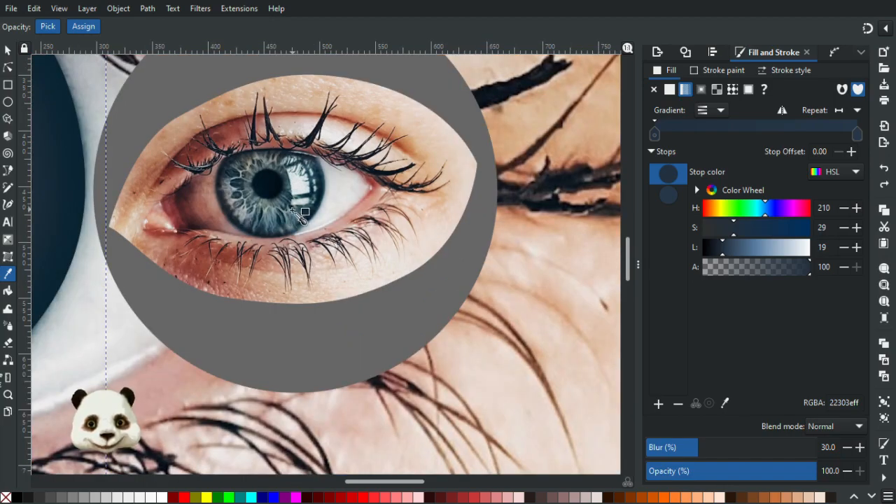
scroll(301, 208, up, 4)
click(306, 238)
scroll(301, 242, down, 8)
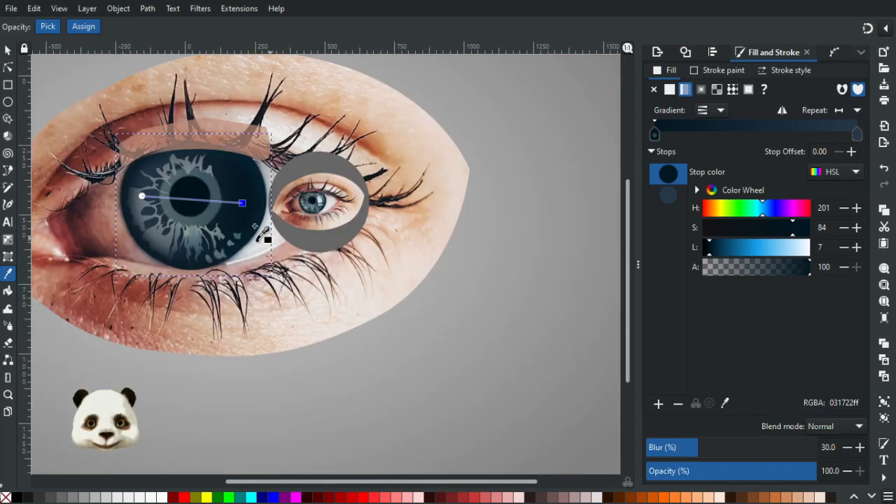
scroll(255, 226, up, 3)
drag(298, 214, 440, 293)
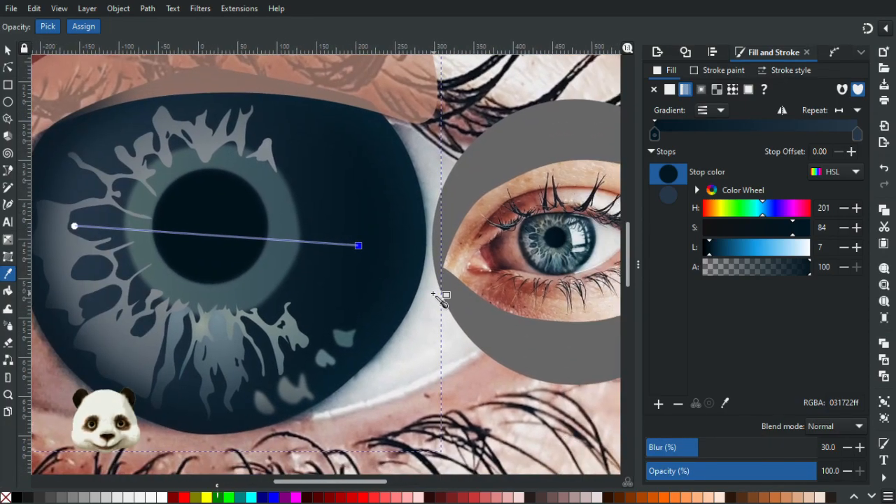
Recolour the iris gradient's left stop with the dark blue 182d39 sampled from the left part of the small eye's iris.
click(75, 226)
scroll(574, 248, up, 5)
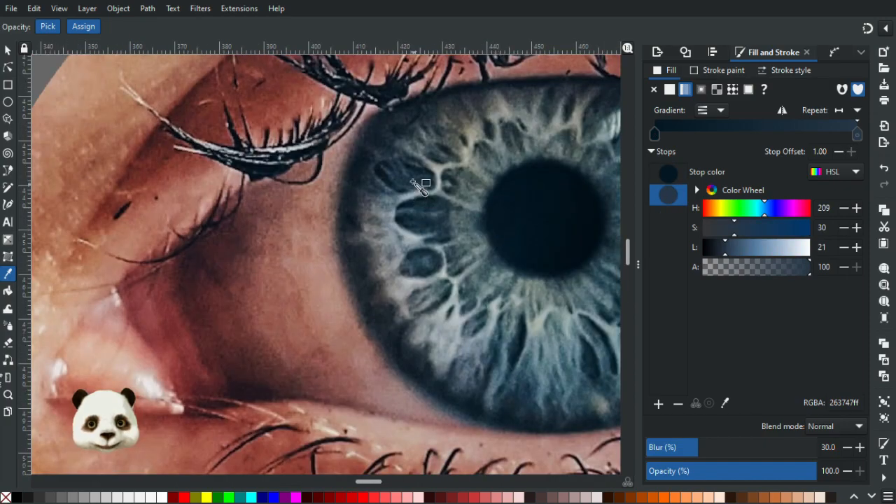
click(413, 185)
scroll(427, 205, down, 4)
scroll(429, 210, down, 2)
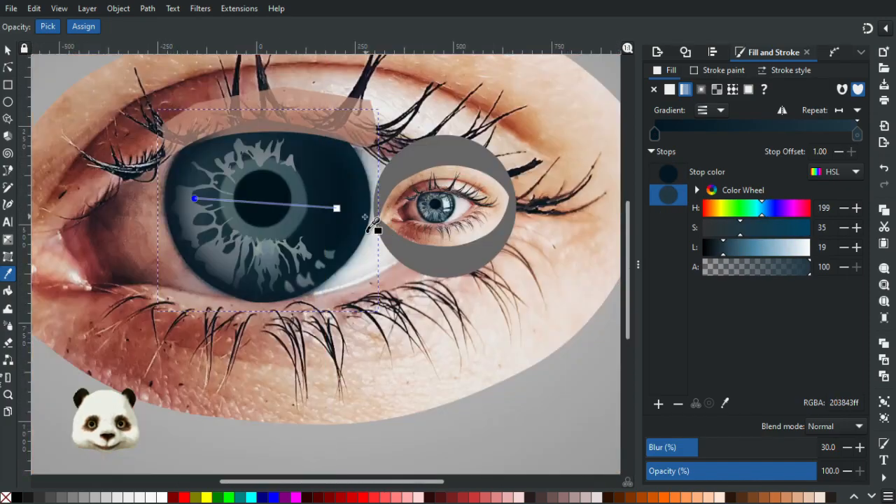
scroll(560, 221, up, 4)
scroll(557, 218, up, 2)
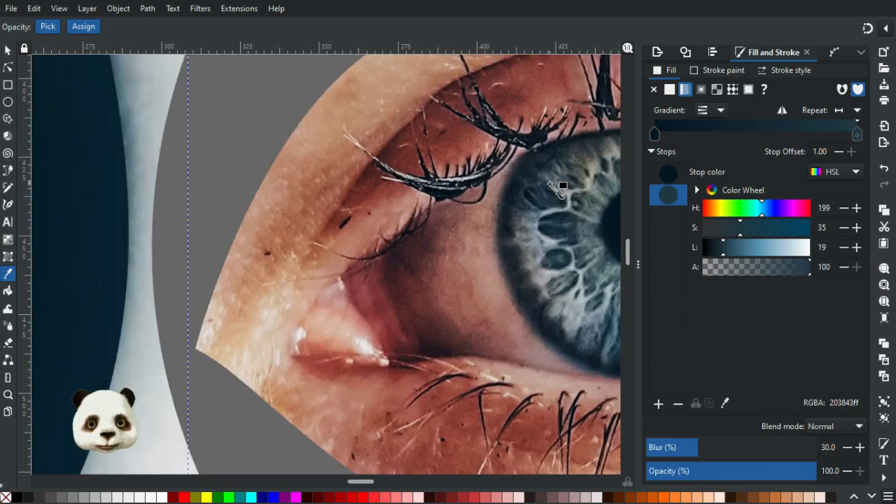
click(577, 245)
scroll(405, 236, down, 3)
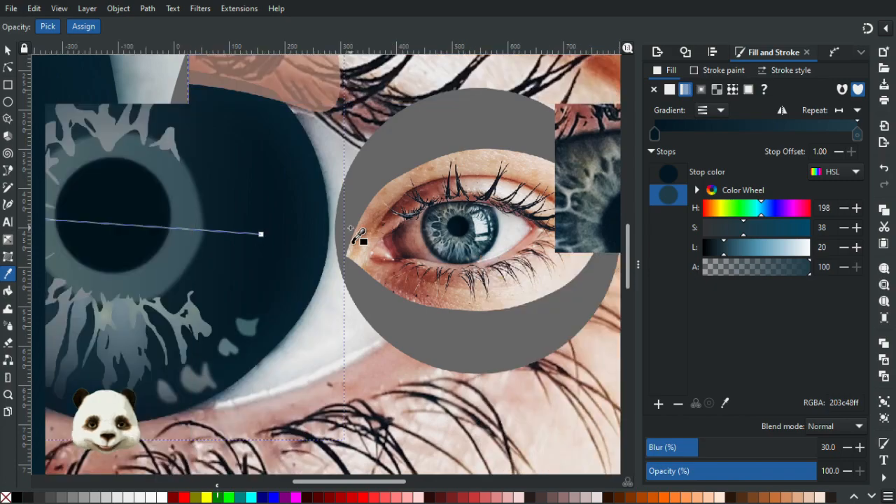
scroll(421, 237, up, 1)
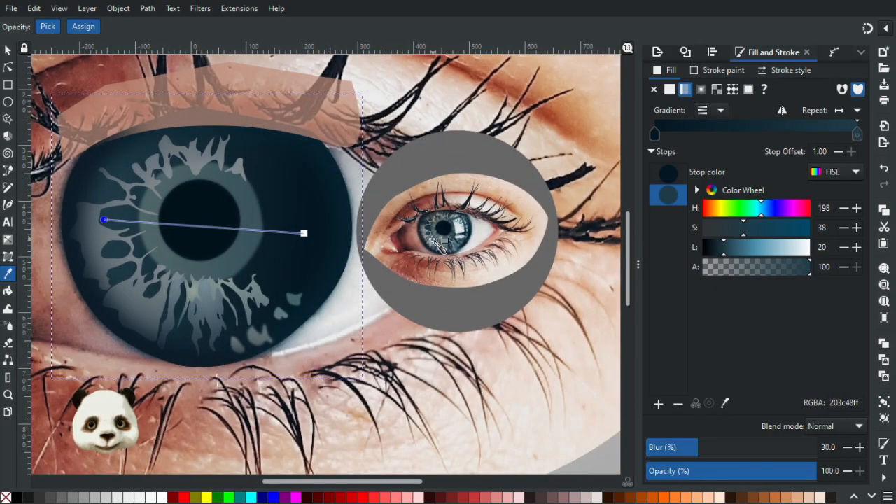
click(430, 230)
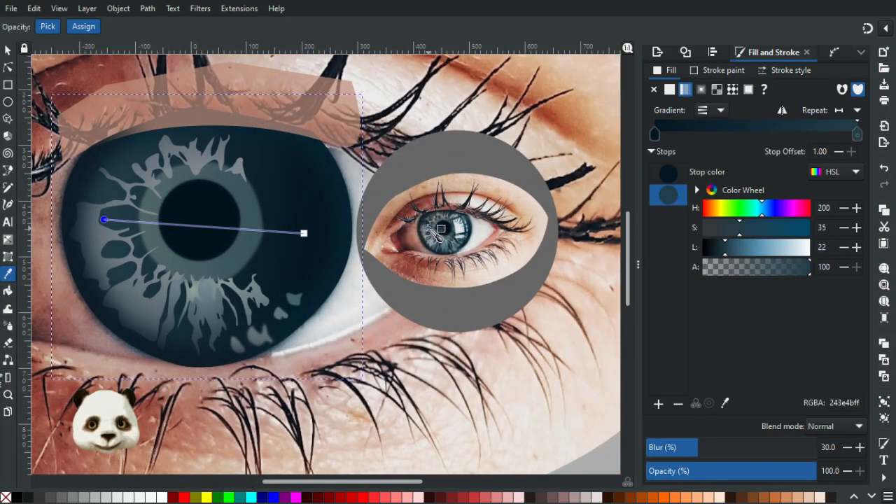
click(428, 228)
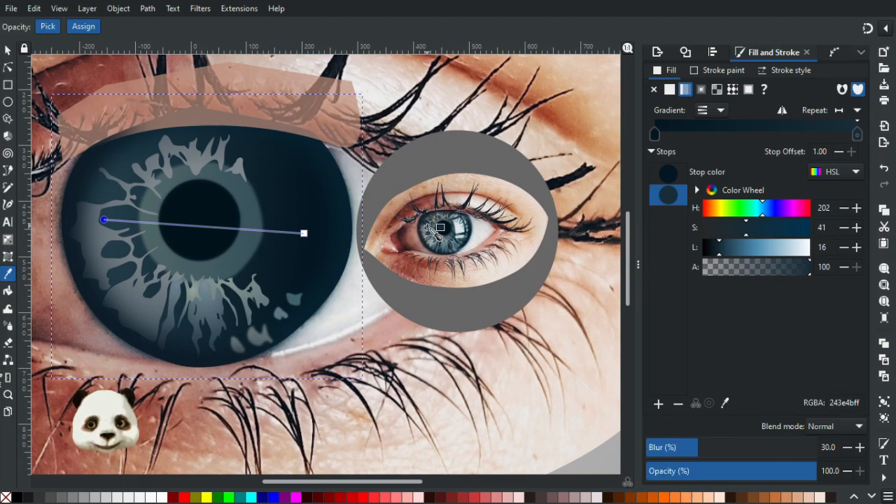
Recolour the iris gradient's right stop with the dark blue 0a1b26 sampled from the lower right part of the small eye's iris.
click(304, 233)
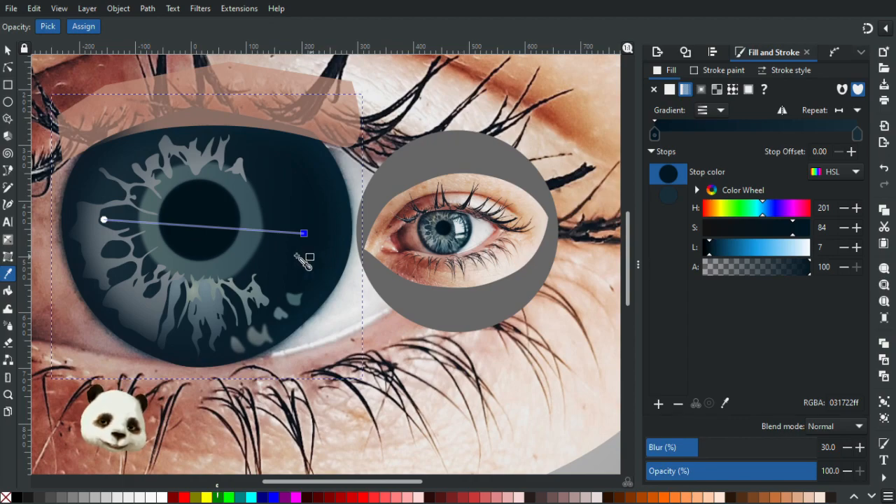
click(453, 248)
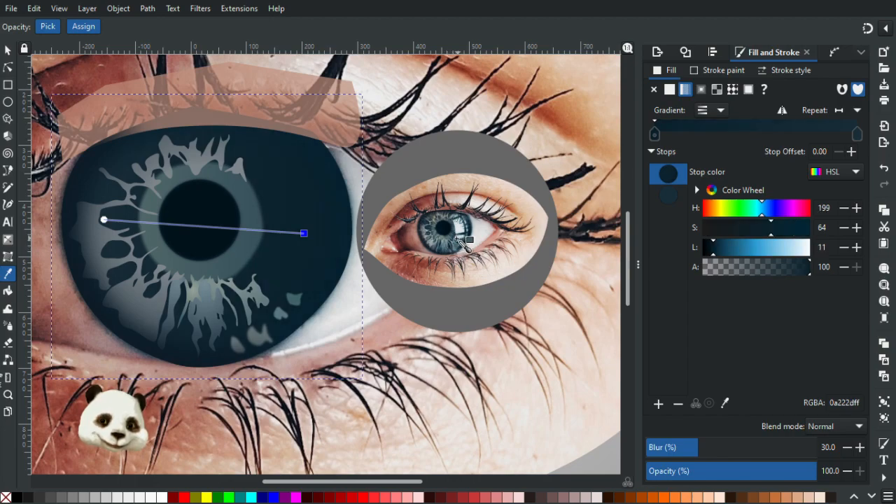
ctrl+scroll(457, 245, up, 3)
click(455, 245)
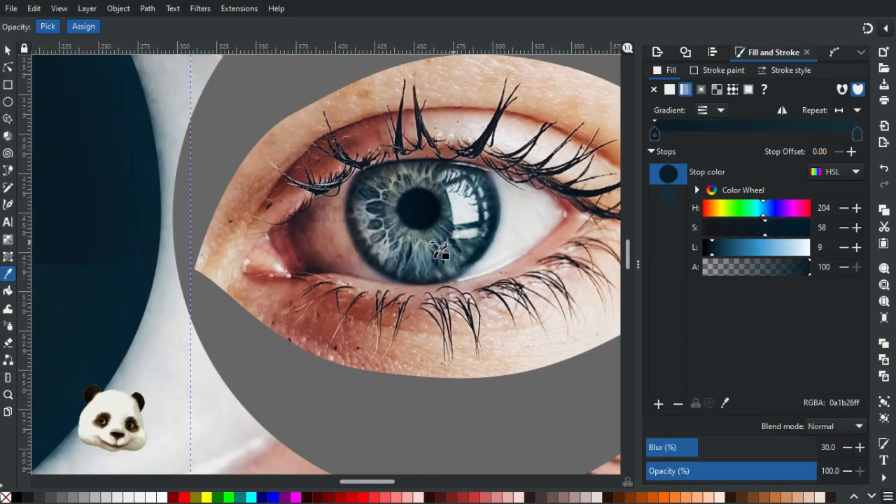
ctrl+scroll(437, 250, down, 3)
ctrl+scroll(366, 260, down, 2)
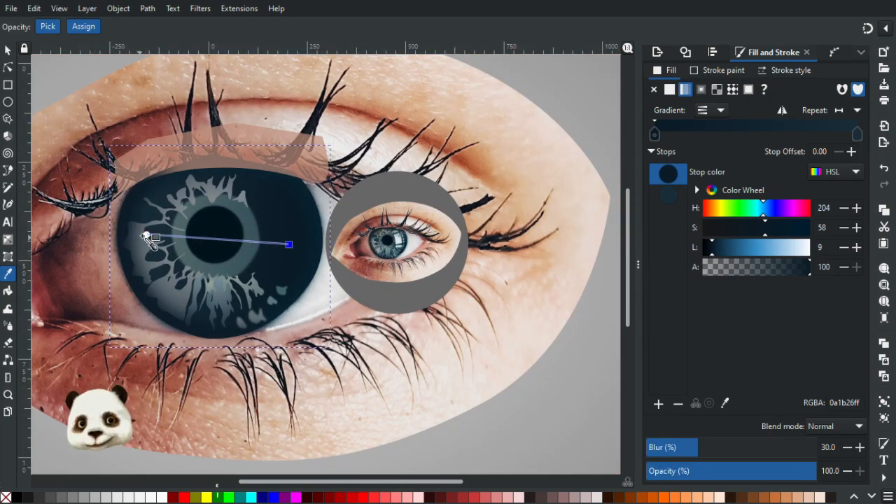
Shorten and tilt the iris gradient so it runs from the ring right of the pupil to the upper left of the iris.
drag(148, 234, 130, 221)
click(289, 244)
mouse_move(290, 248)
mouse_down()
mouse_move(294, 265)
mouse_move(276, 254)
mouse_move(328, 261)
mouse_move(296, 250)
mouse_up()
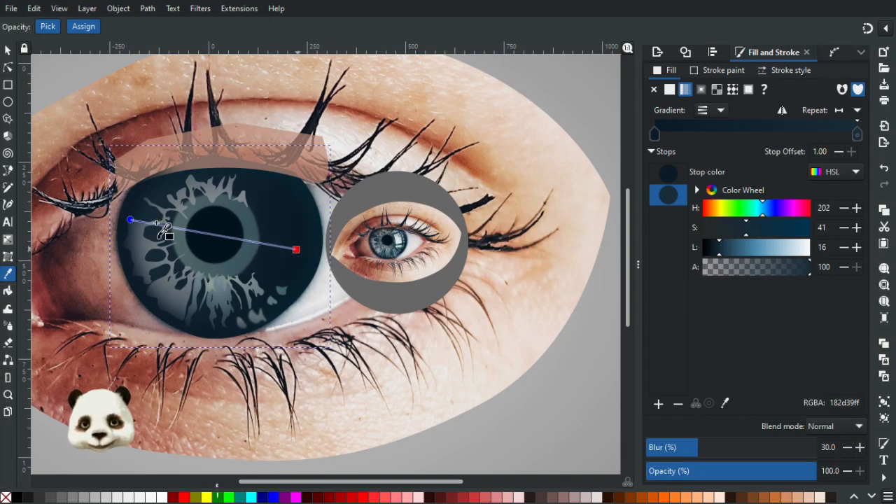
click(130, 220)
mouse_move(163, 228)
mouse_down()
mouse_move(191, 230)
mouse_move(153, 218)
mouse_move(192, 231)
mouse_move(150, 215)
mouse_move(154, 226)
mouse_move(145, 222)
mouse_move(194, 234)
mouse_move(158, 217)
mouse_up()
key(ctrl+z)
click(131, 220)
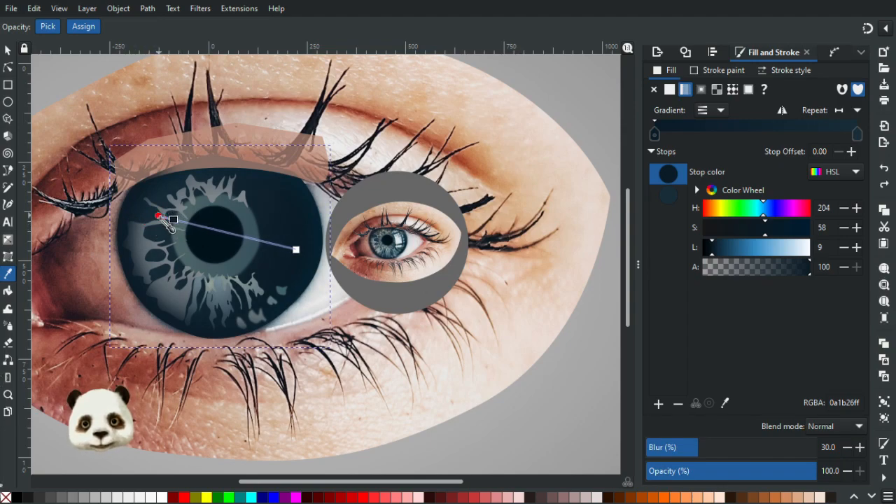
drag(297, 250, 264, 240)
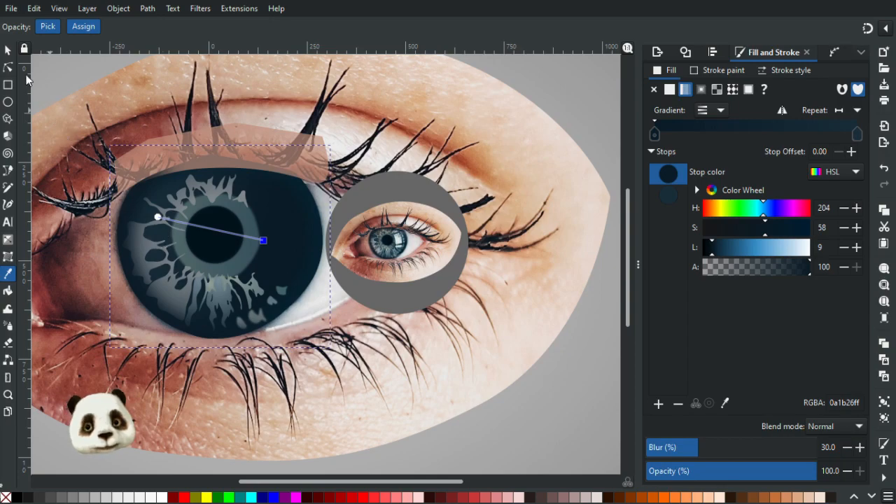
click(8, 51)
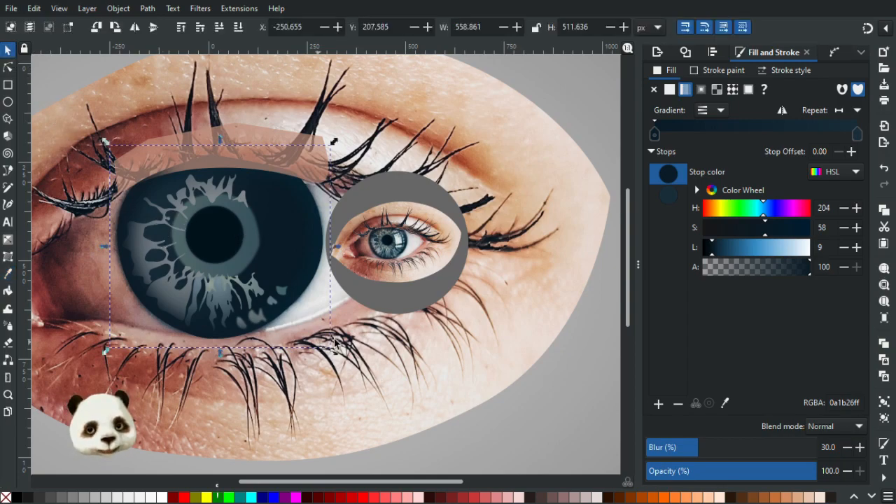
Compare the large iris with the small eye's photo, and reduce the gradient iris shape's blur to 15%.
click(402, 265)
scroll(394, 256, up, 3)
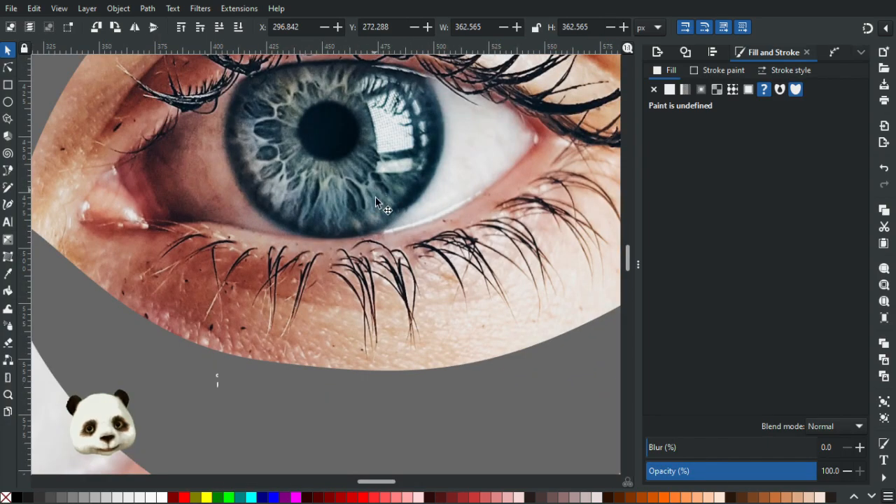
scroll(321, 213, down, 6)
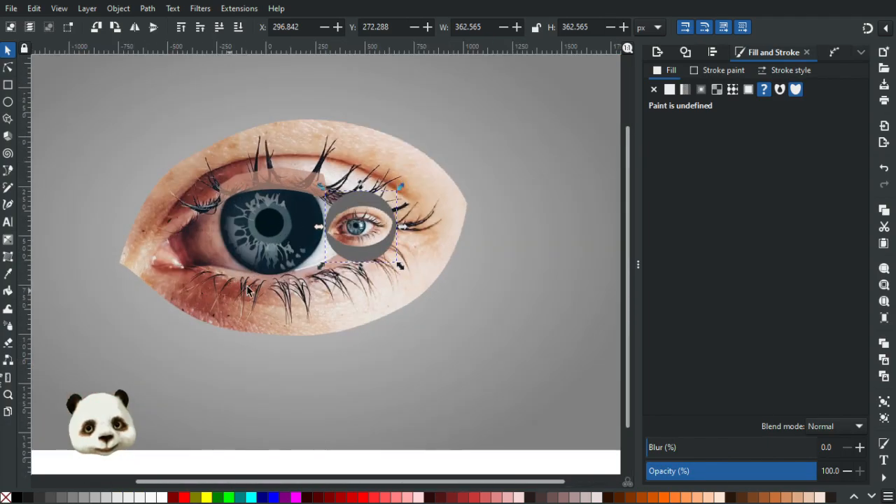
scroll(309, 254, up, 1)
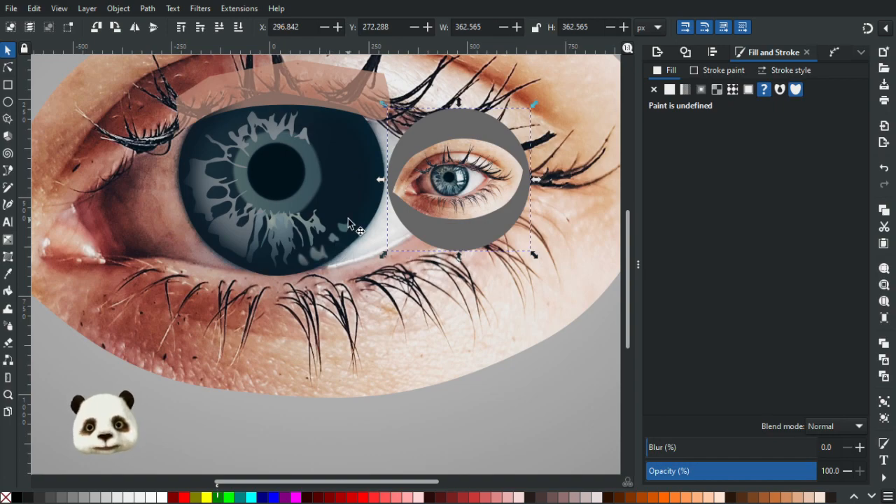
scroll(247, 145, up, 2)
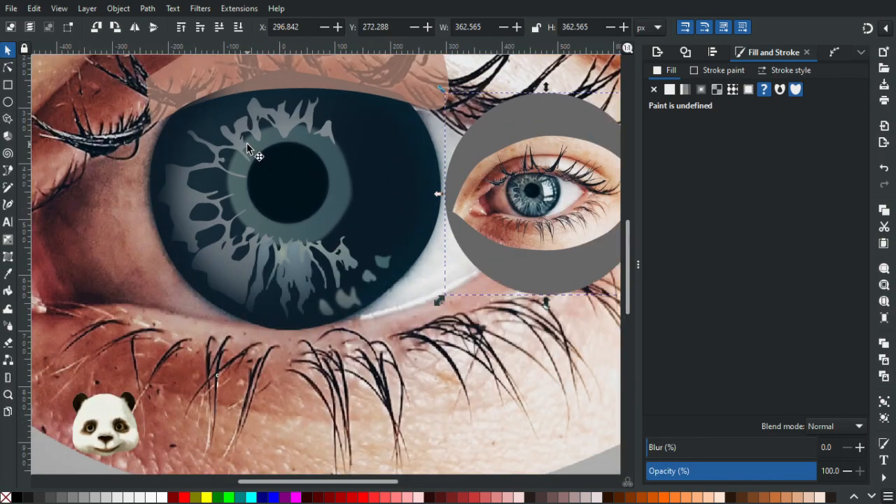
click(170, 163)
click(348, 188)
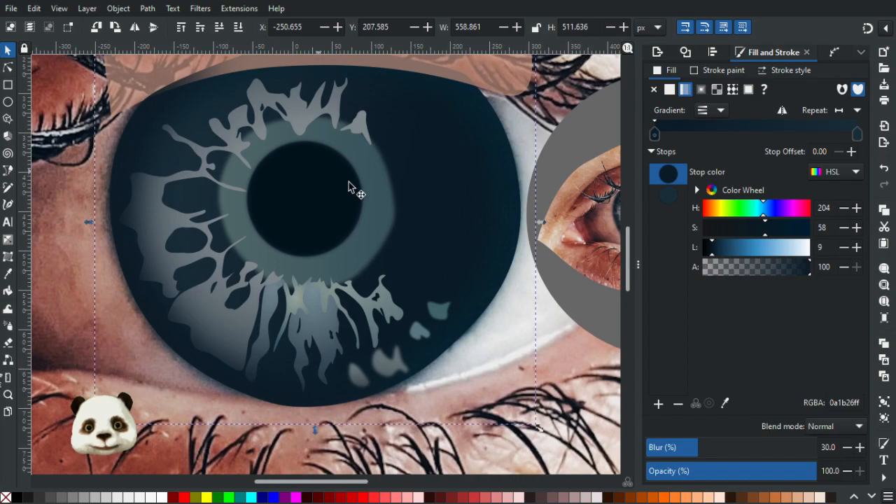
drag(689, 449, 676, 447)
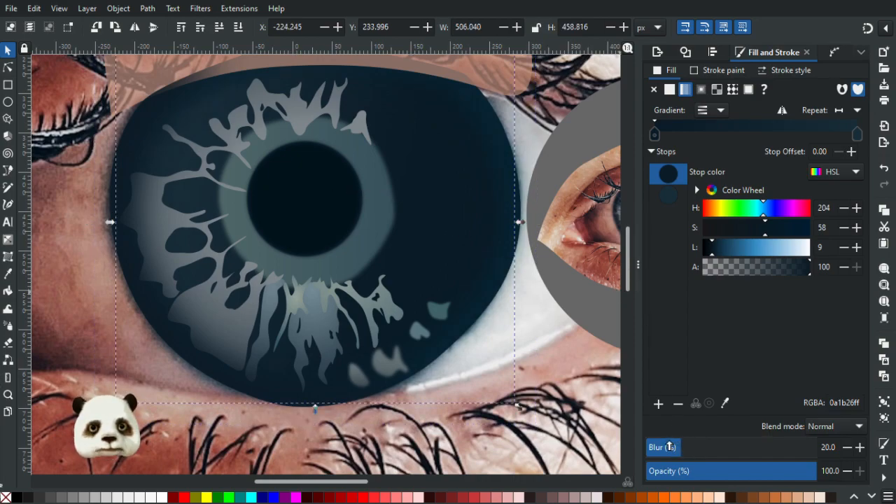
click(849, 449)
click(849, 450)
click(849, 449)
click(850, 449)
click(850, 450)
click(849, 449)
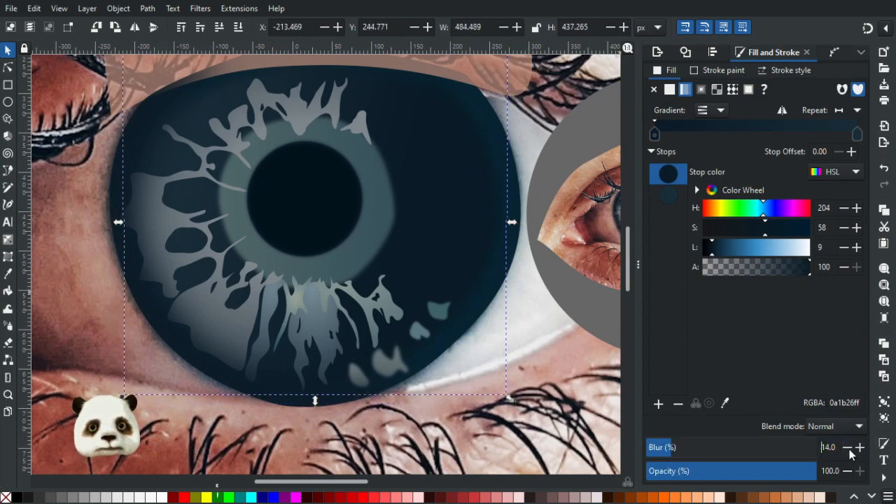
click(850, 449)
click(574, 322)
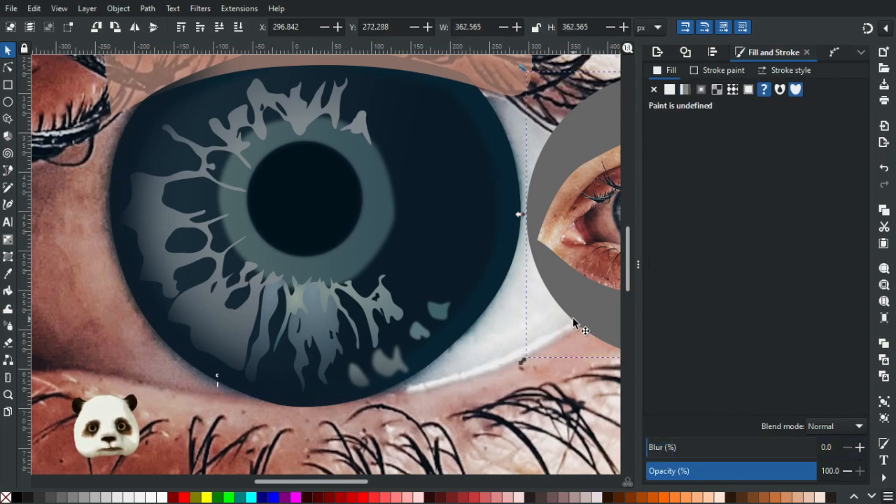
Check the large iris's shading beside the small eye, and lower the gradient iris shape's opacity to 20%.
scroll(470, 264, down, 4)
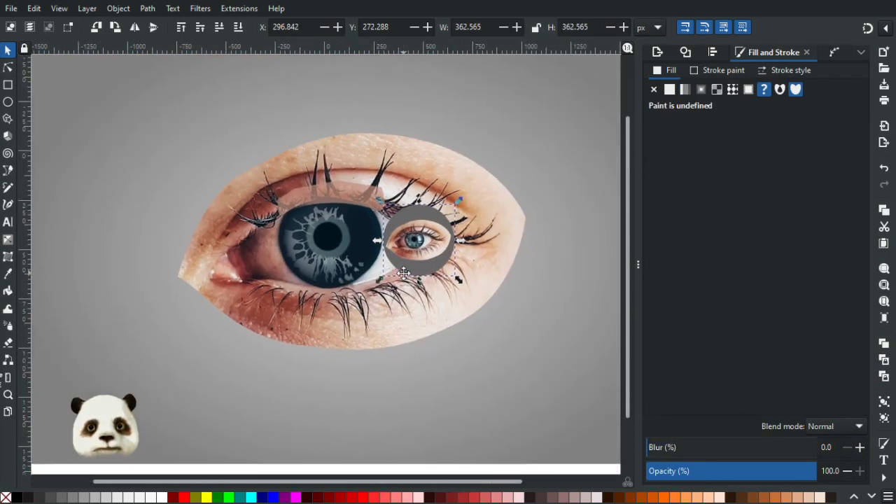
scroll(374, 260, up, 1)
scroll(342, 230, up, 1)
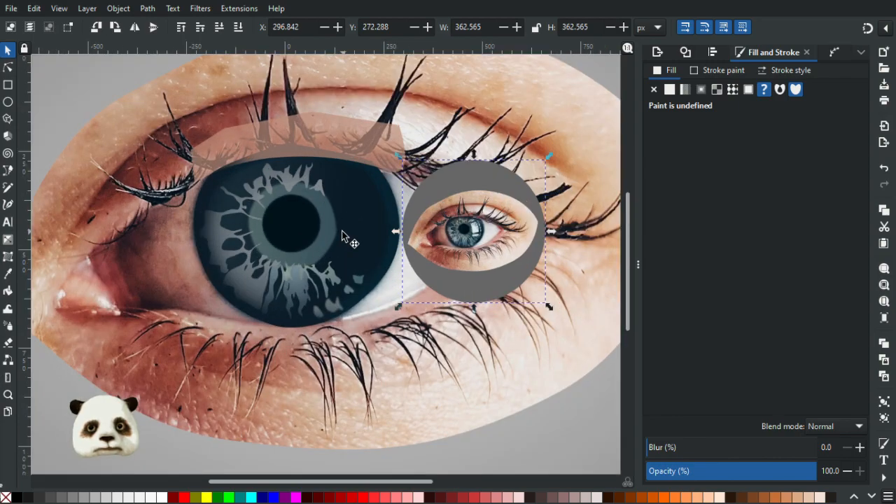
scroll(342, 230, up, 1)
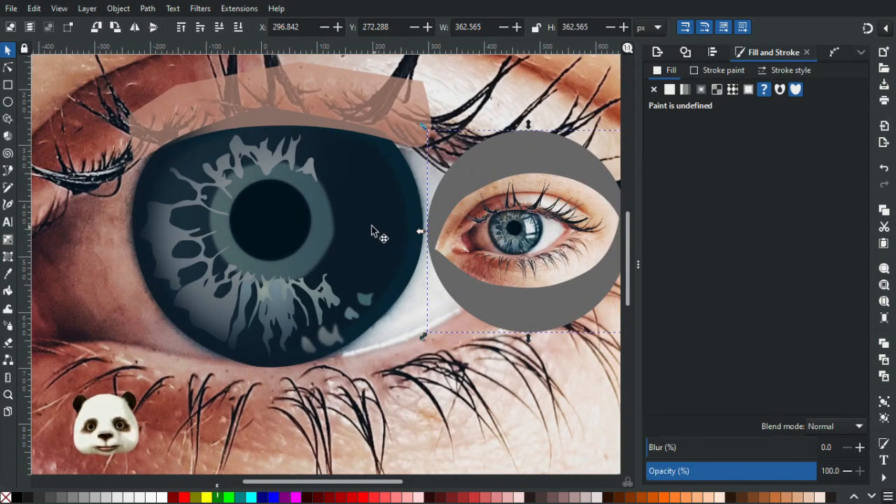
scroll(425, 233, up, 1)
drag(363, 211, 299, 223)
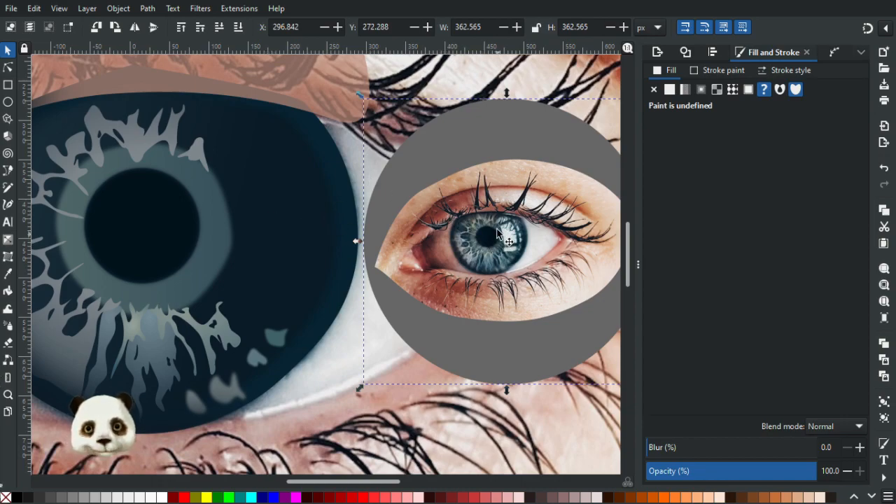
scroll(343, 214, down, 5)
click(343, 213)
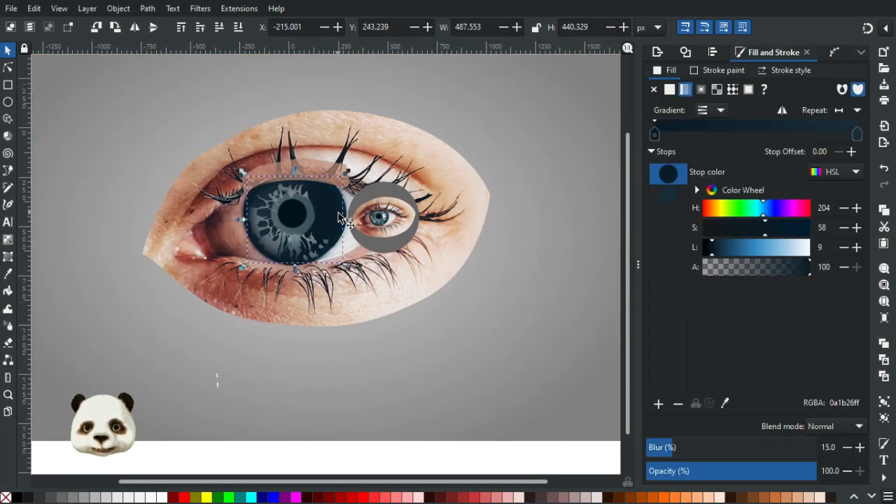
click(716, 475)
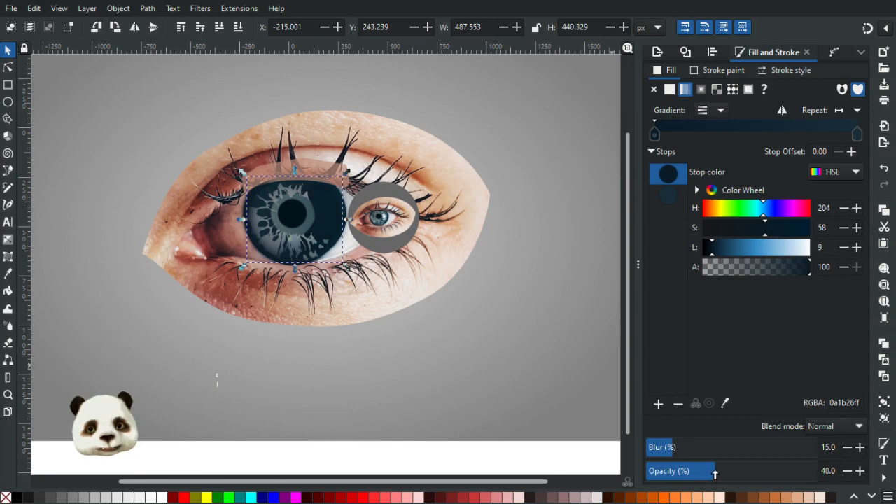
scroll(381, 241, up, 4)
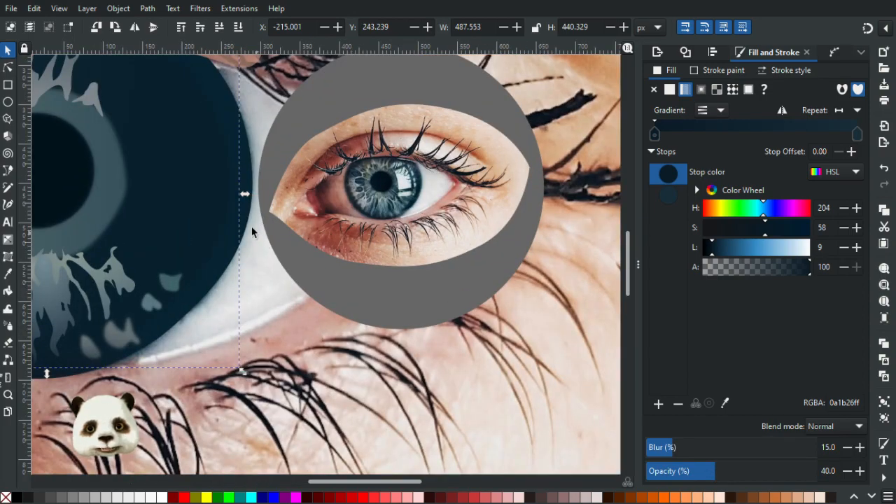
click(681, 472)
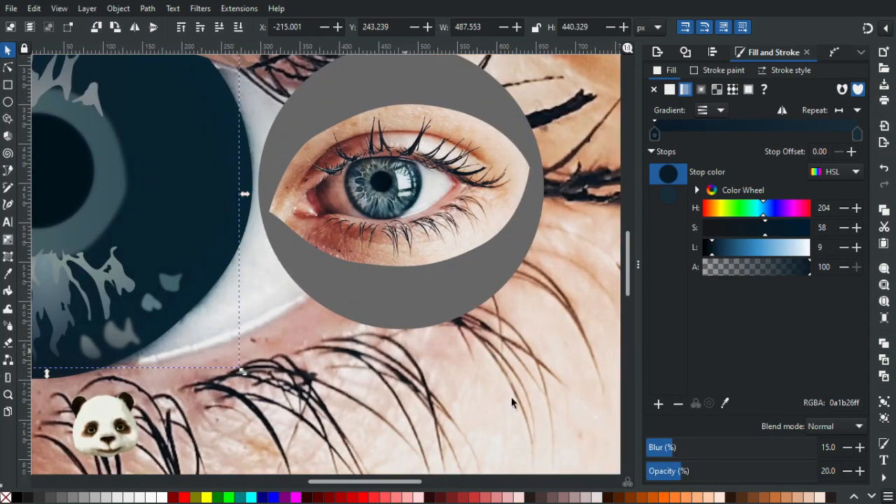
Lower the opacity of the flat dark blue iris shape to 20%, and reselect the gradient iris shape above it.
click(249, 217)
click(681, 472)
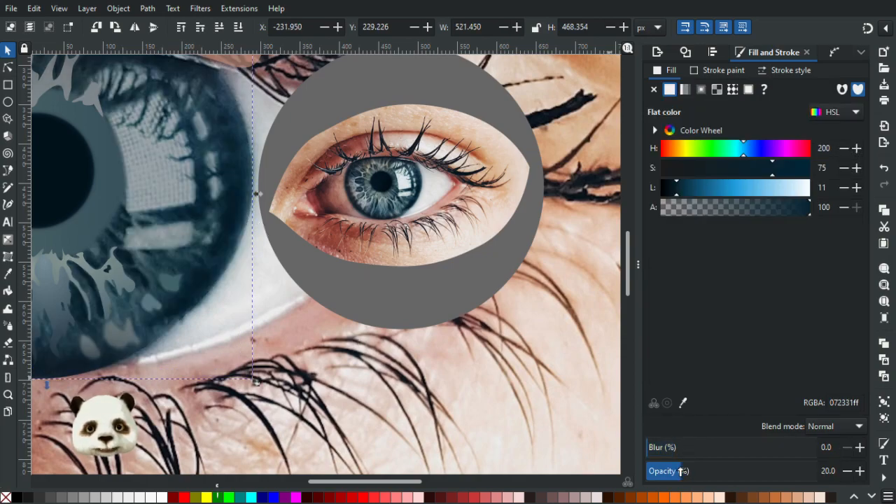
click(664, 472)
click(150, 187)
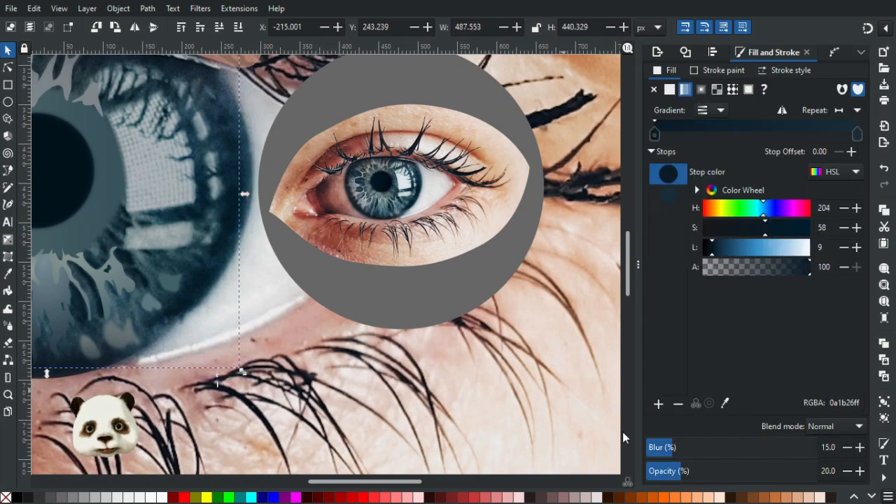
Lower the opacity of the gradient iris shape and the gradient ring around the large pupil to 10%.
click(668, 472)
scroll(340, 295, up, 3)
scroll(339, 295, left, 3)
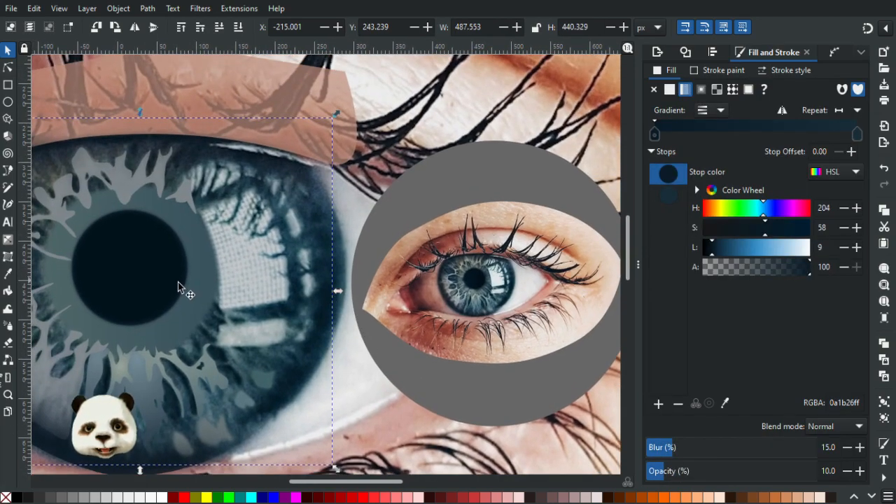
click(195, 298)
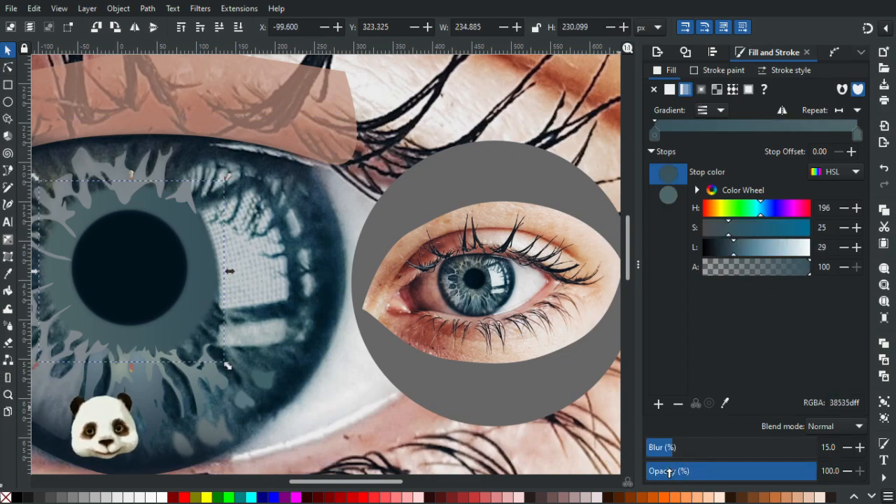
click(669, 474)
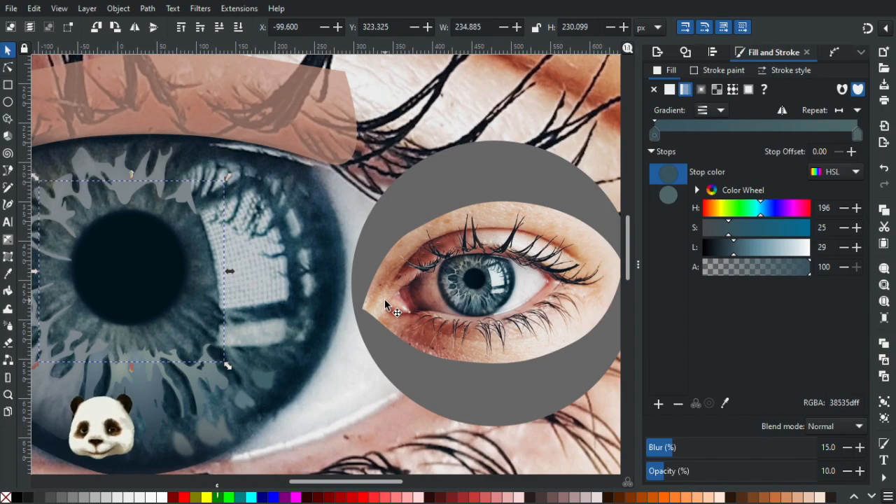
Trace the large window reflection beside the pupil as a closed four-cornered Pen shape, and set its opacity to 100%.
key(p)
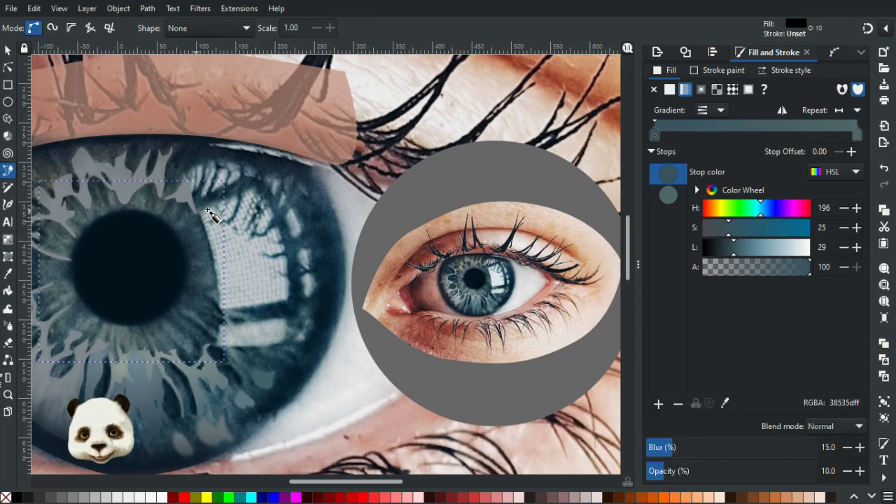
key(Escape)
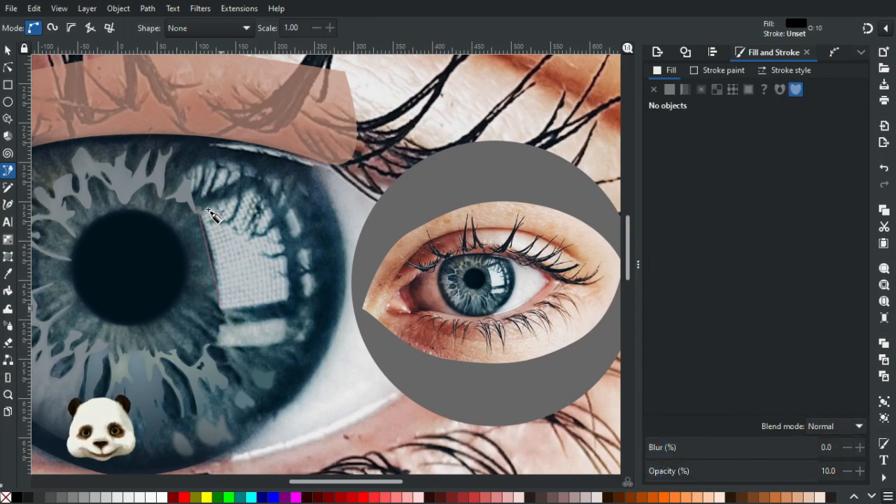
drag(221, 308, 290, 289)
mouse_move(259, 188)
mouse_down()
mouse_move(236, 177)
mouse_move(224, 145)
mouse_move(247, 188)
mouse_up()
drag(198, 209, 189, 214)
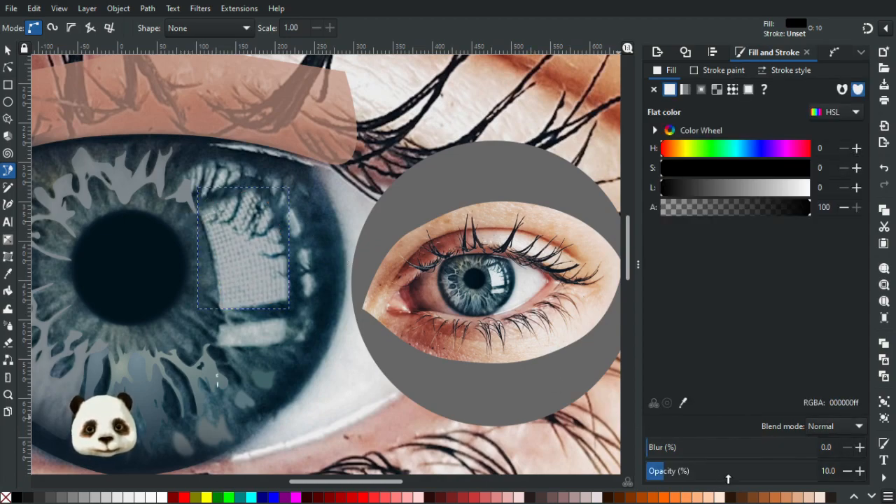
drag(723, 473, 857, 469)
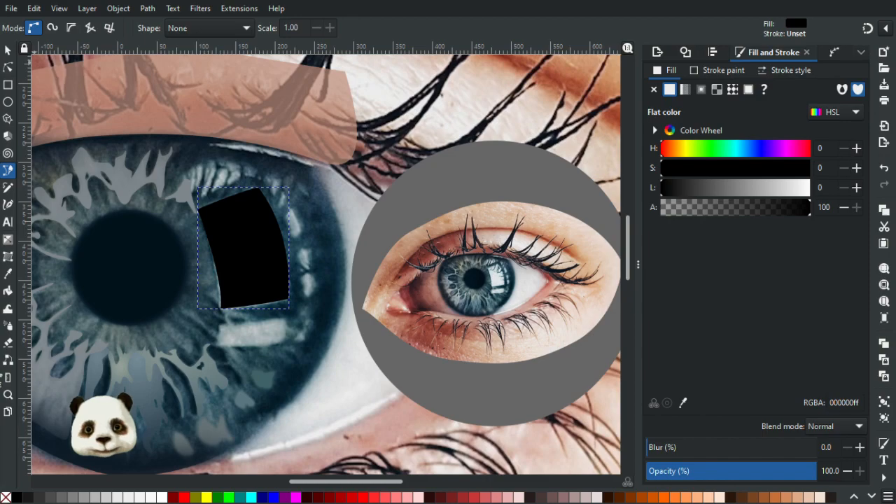
Nudge the lower left corner of the large reflection shape outward and fill the shape with white.
click(8, 68)
scroll(183, 307, up, 2)
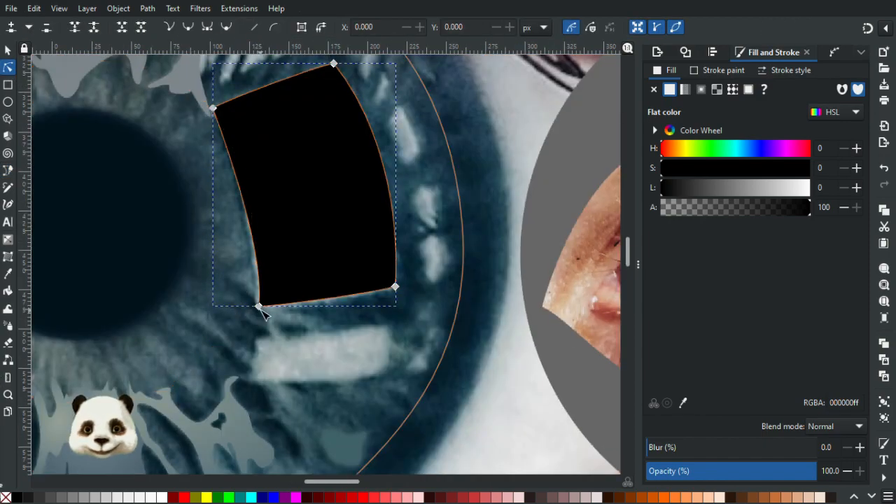
drag(257, 311, 258, 316)
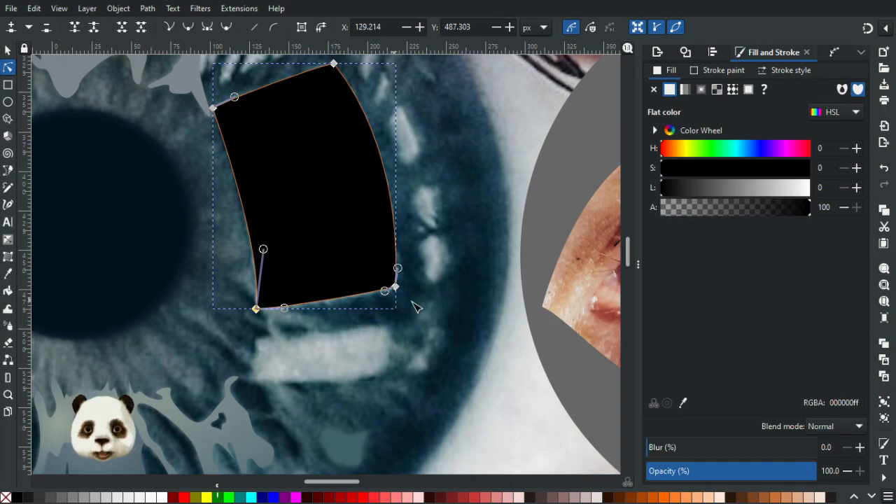
click(162, 498)
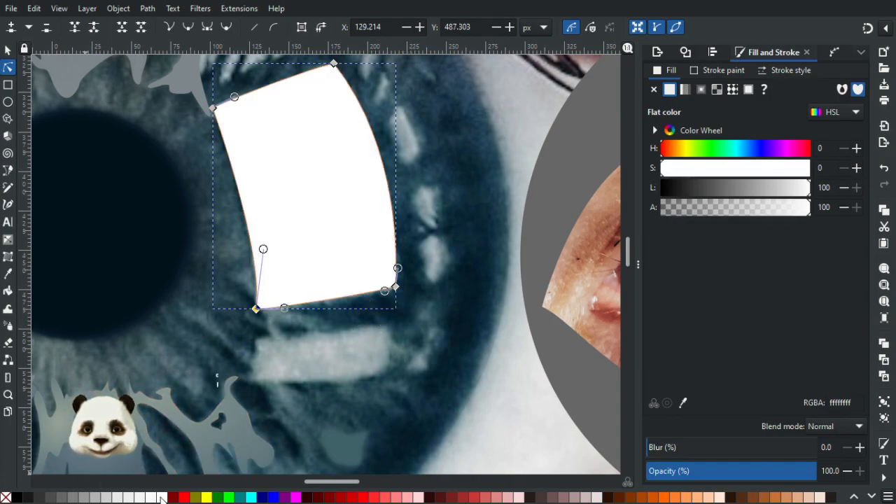
click(394, 346)
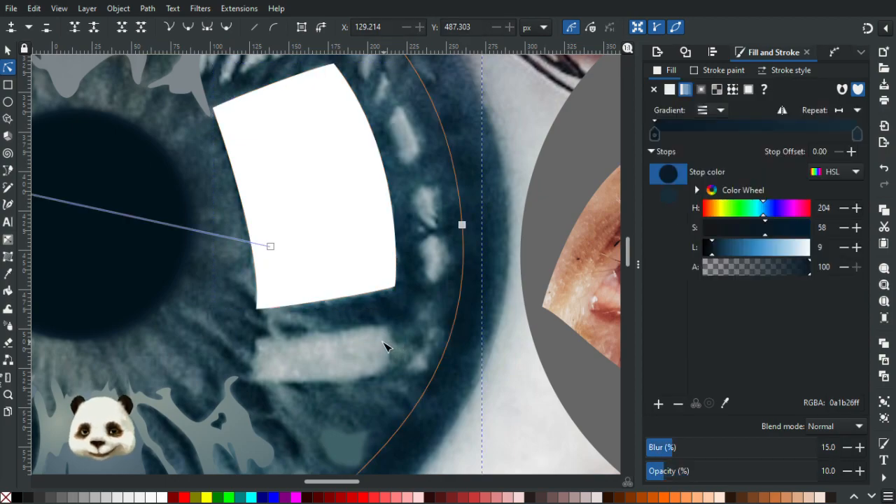
Trace the narrow reflection below the large white shape as a closed, white, four-cornered shape with the Pen tool.
key(b)
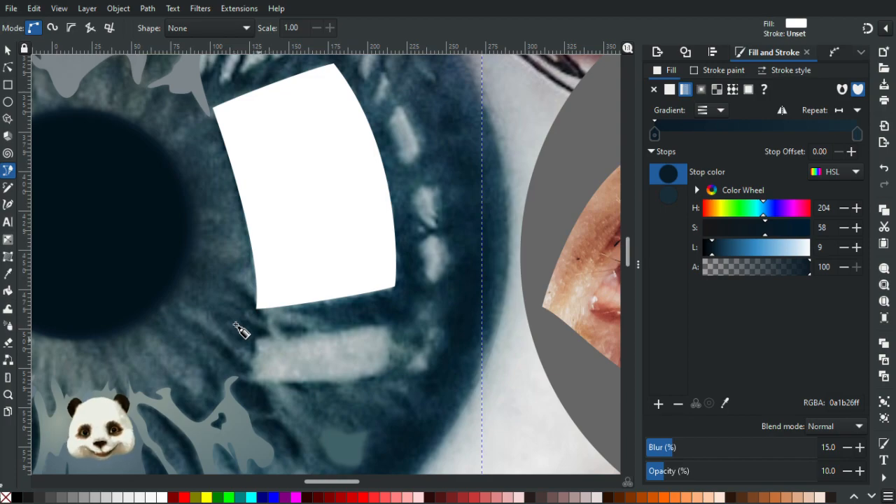
click(241, 332)
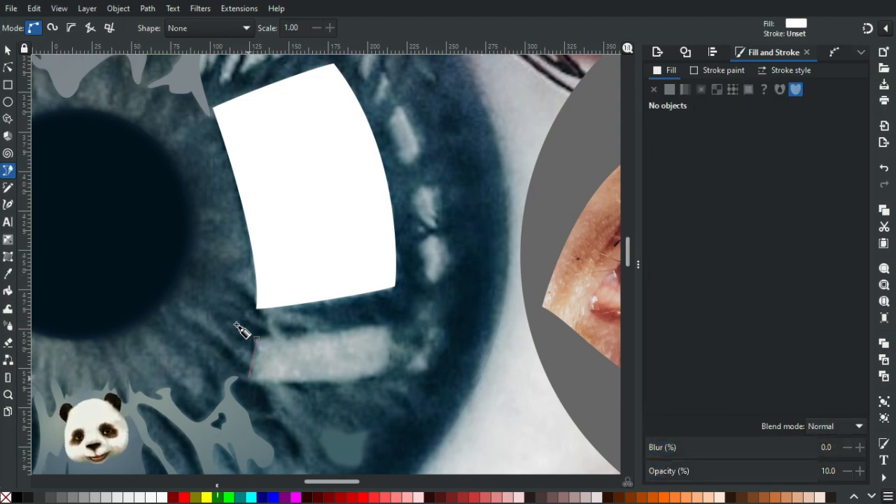
drag(247, 390, 262, 385)
mouse_move(381, 372)
mouse_down()
mouse_move(432, 350)
mouse_move(397, 365)
mouse_up()
click(386, 326)
drag(385, 323, 381, 327)
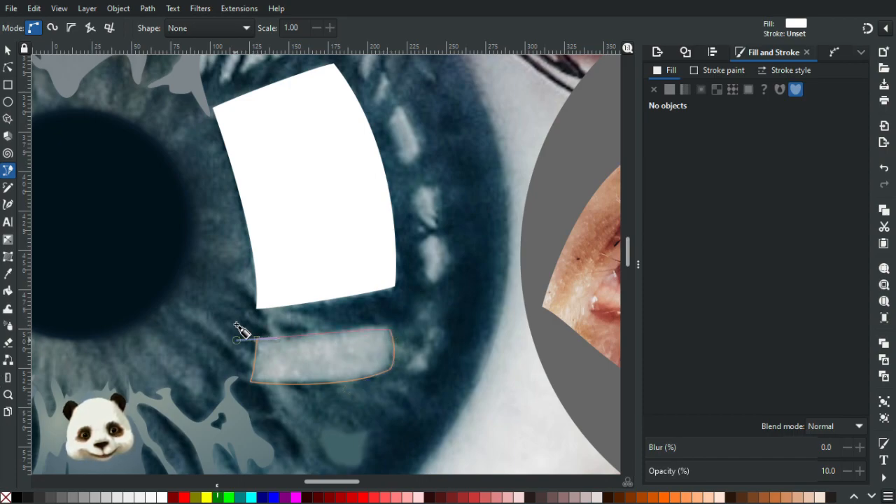
click(256, 339)
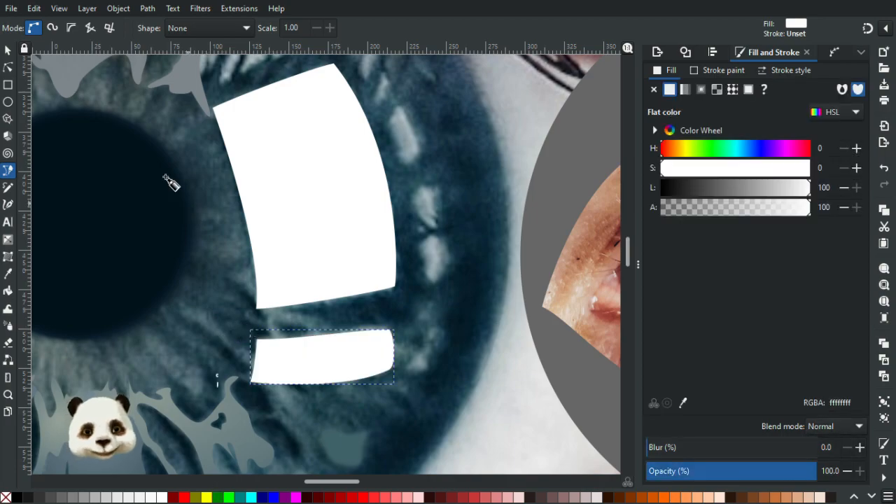
Raise the upper right corner of the lower reflection shape and shorten the lower right node's handle to tighten the curve.
click(8, 67)
scroll(356, 345, up, 3)
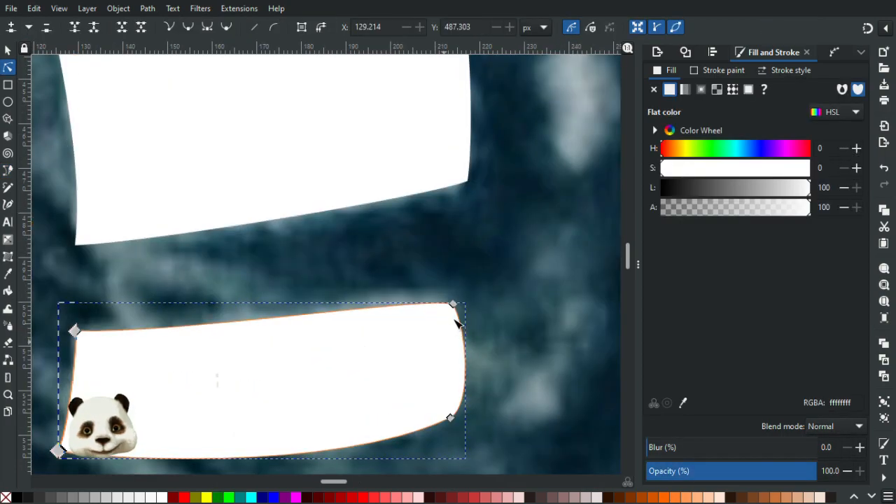
drag(455, 306, 456, 296)
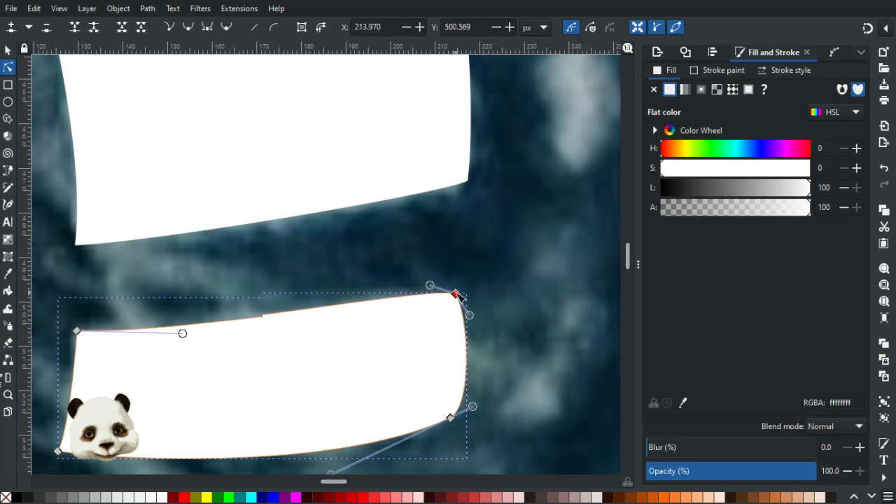
drag(473, 408, 464, 413)
click(509, 363)
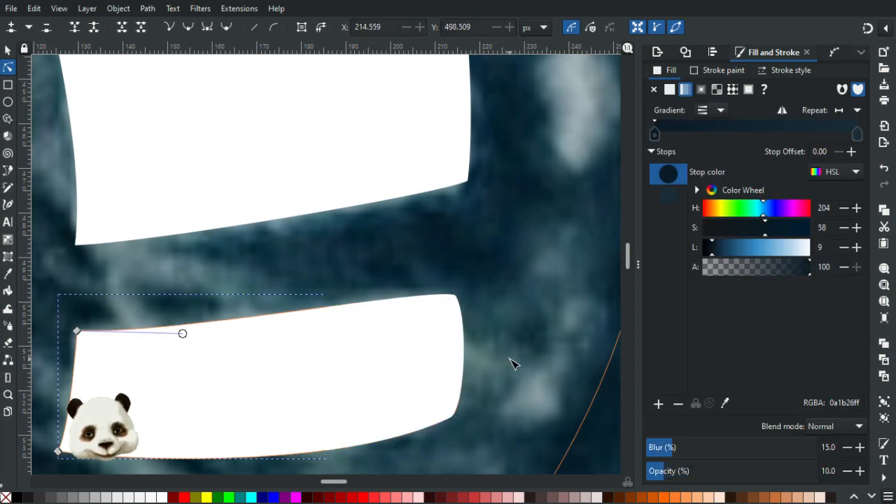
Refine the upper right corner of the lower reflection shape by moving its node slightly outward and shortening the handle beneath it.
scroll(514, 361, down, 4)
scroll(528, 355, up, 5)
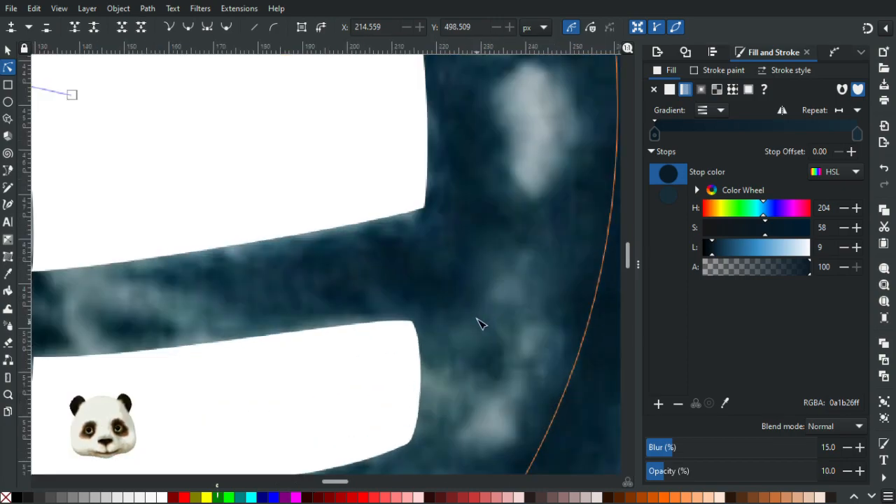
click(350, 327)
click(348, 325)
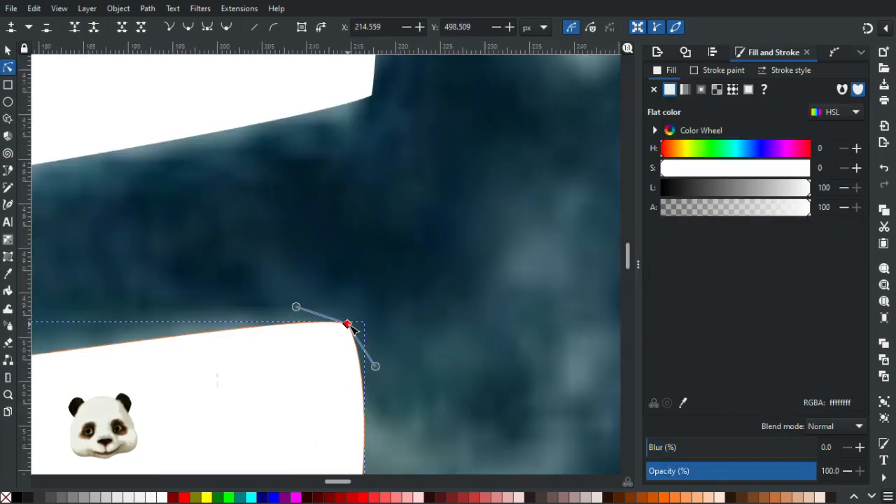
drag(404, 332, 361, 329)
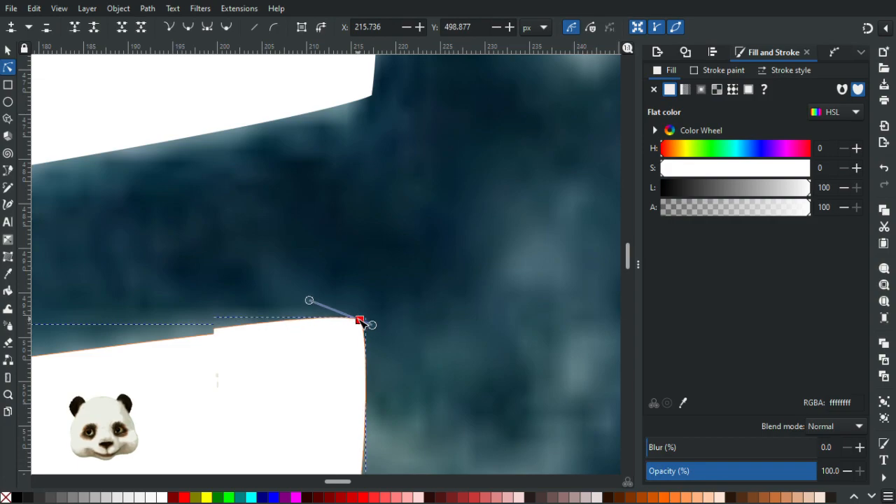
click(437, 296)
scroll(438, 297, down, 3)
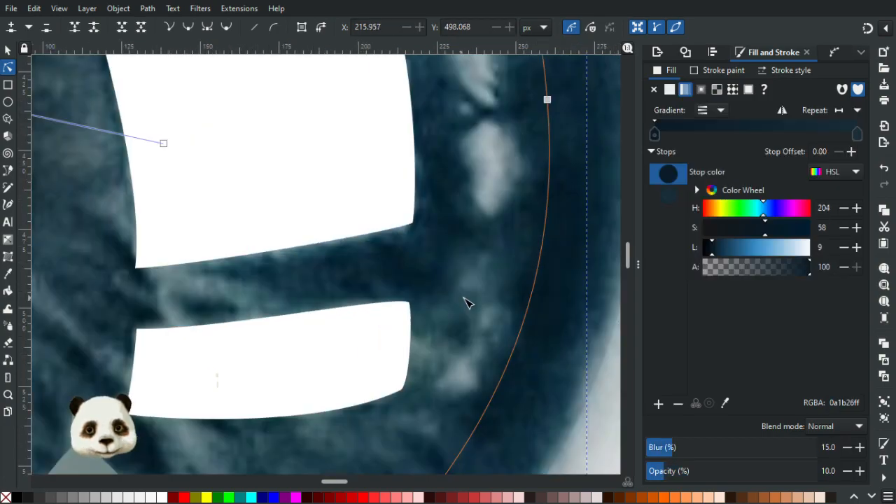
scroll(466, 301, down, 5)
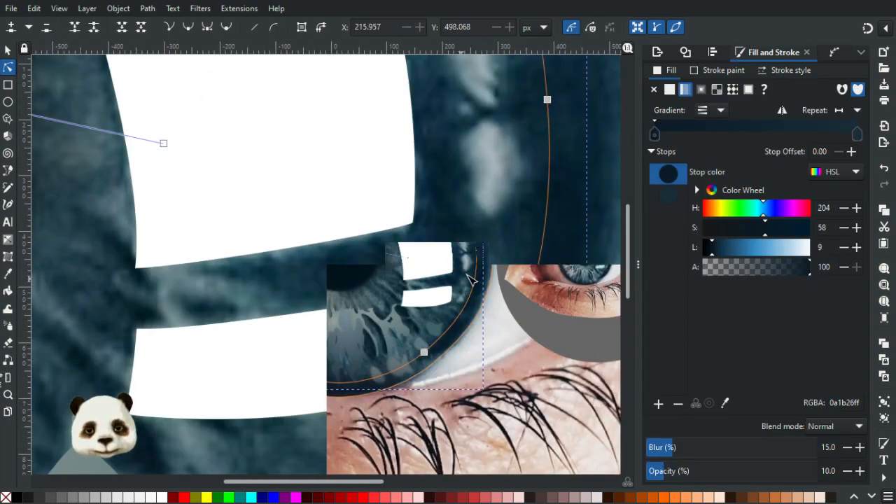
scroll(466, 337, up, 4)
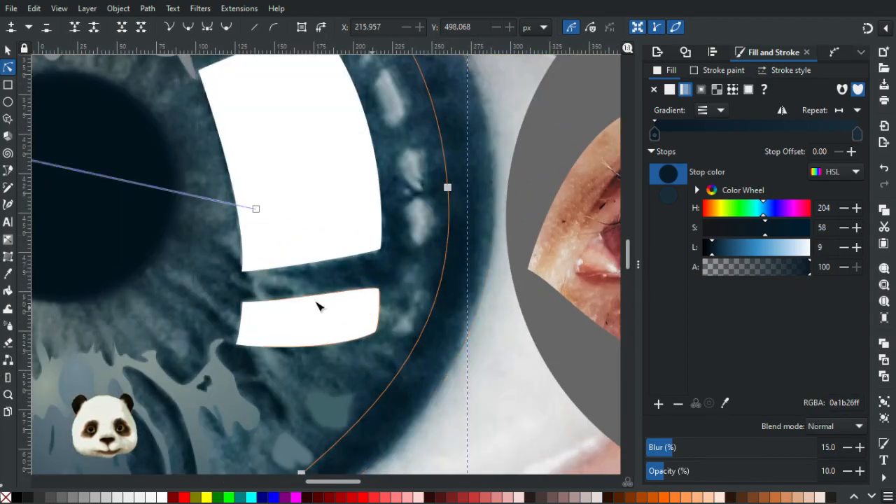
Smooth the upper right node of the lower reflection shape and shorten its lower handle for a tight corner.
click(320, 301)
click(377, 288)
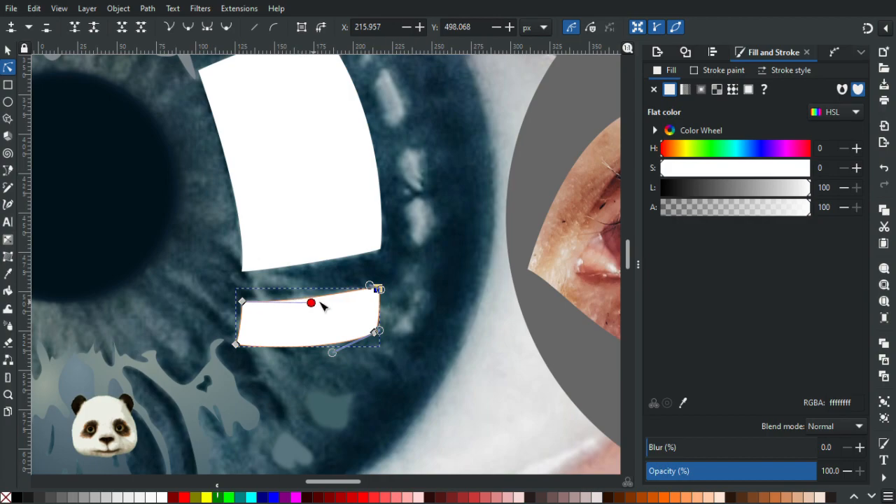
scroll(376, 291, up, 3)
scroll(375, 288, up, 1)
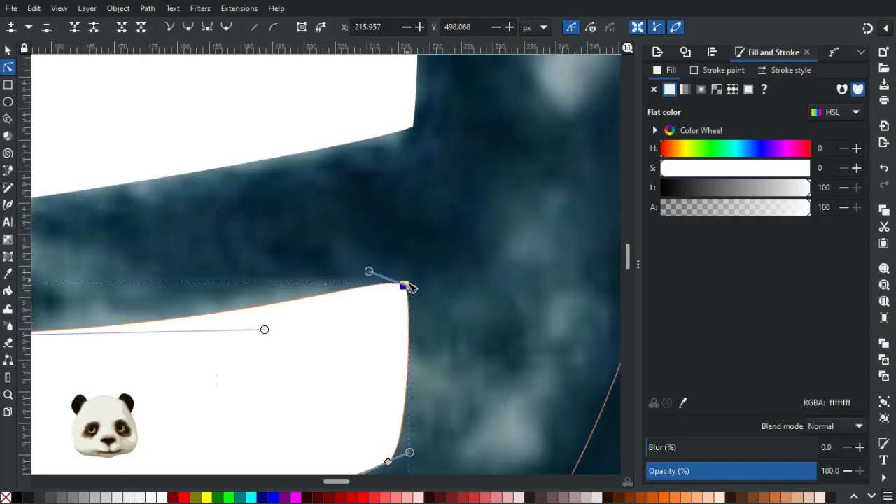
ctrl+click(404, 286)
ctrl+click(404, 287)
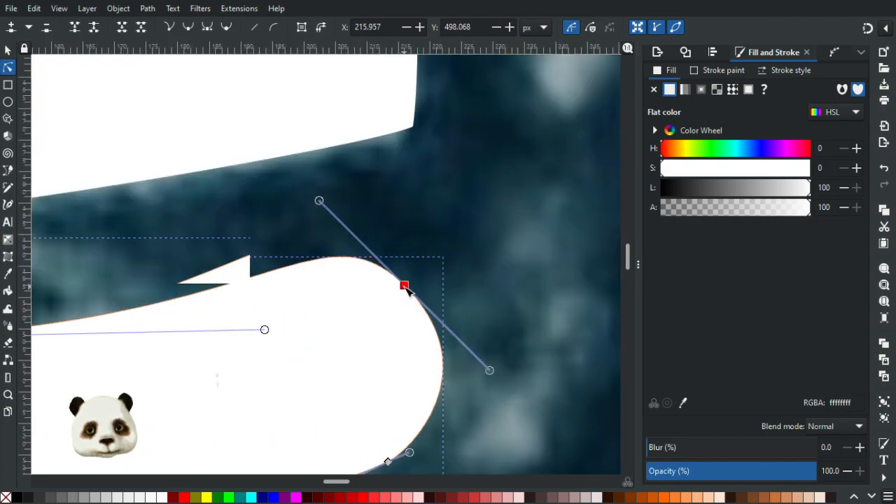
drag(491, 371, 420, 300)
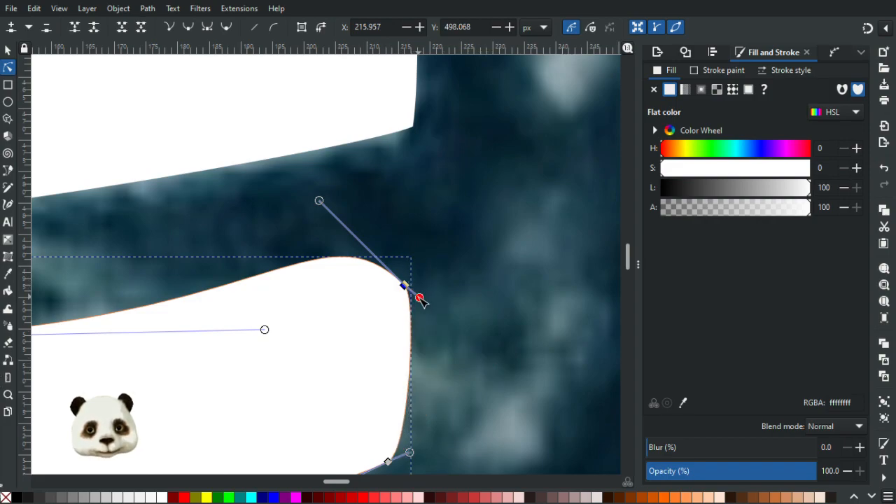
Adjust the handles along the lower reflection shape's upper edge into a nearly straight line rising toward the right corner.
drag(319, 202, 315, 227)
drag(322, 320, 313, 279)
drag(266, 330, 160, 311)
drag(209, 358, 374, 308)
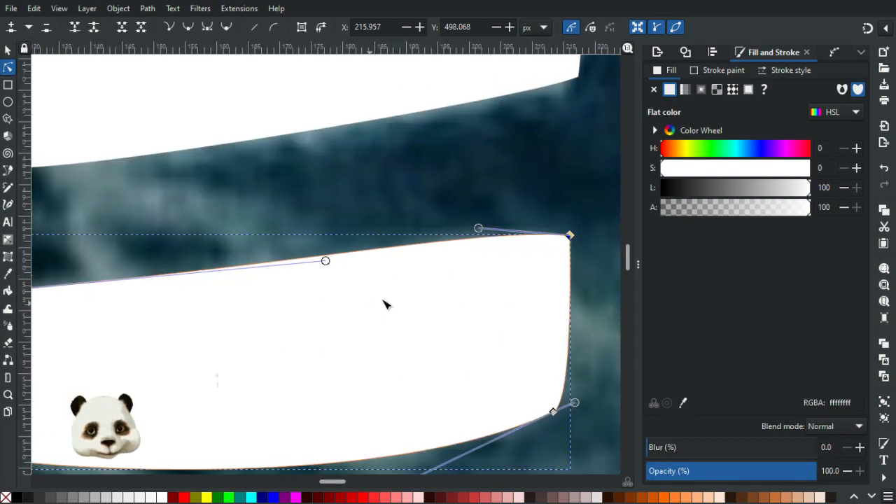
scroll(384, 304, down, 1)
drag(449, 252, 448, 264)
click(568, 234)
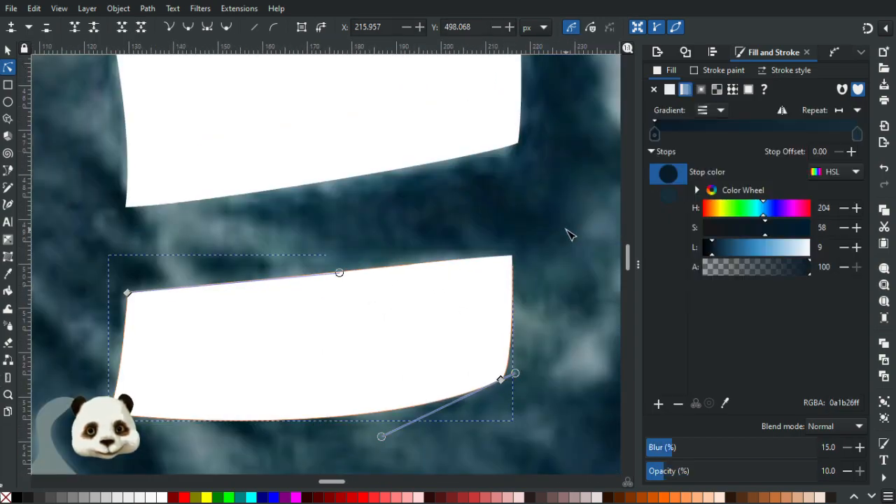
Trace a closed, curved white reflection shape with the Pen tool just above the large window reflection's upper edge.
scroll(568, 234, down, 3)
drag(558, 216, 440, 378)
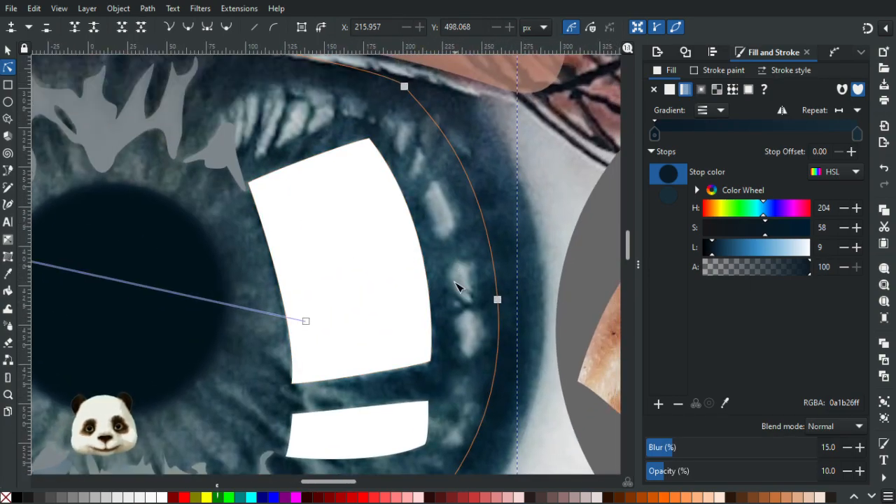
scroll(457, 350, down, 3)
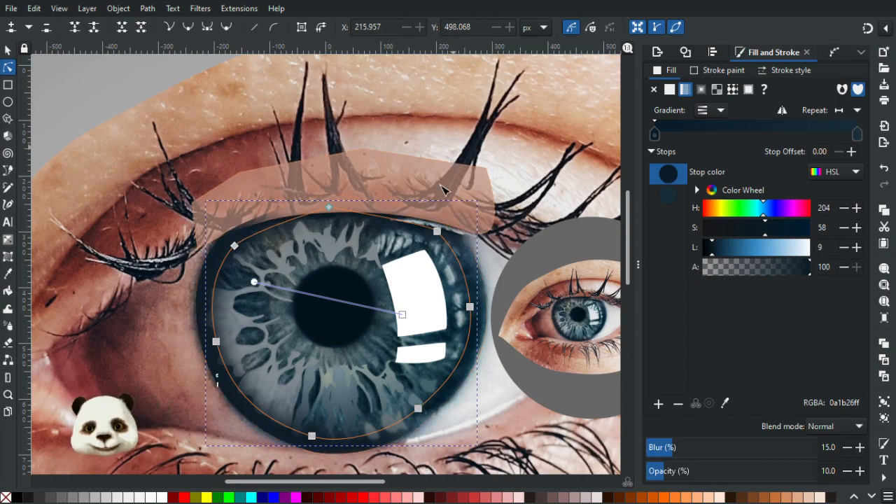
drag(436, 278, 346, 292)
click(386, 278)
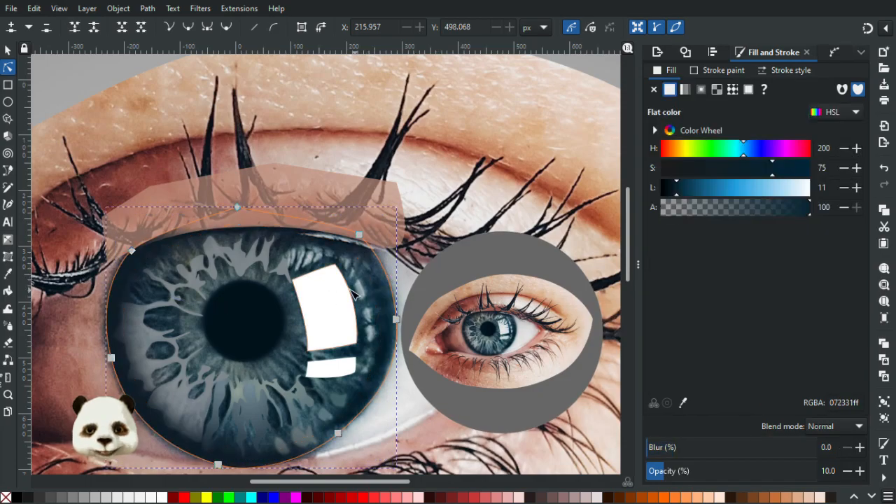
scroll(352, 275, up, 1)
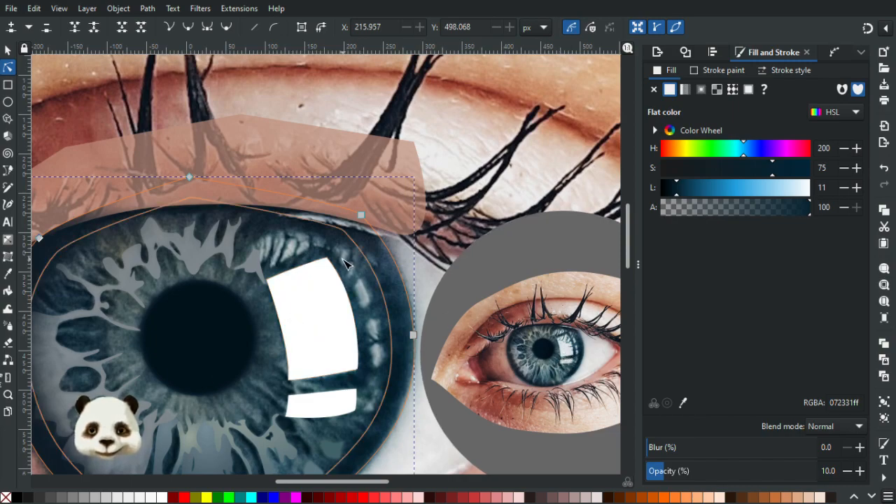
key(b)
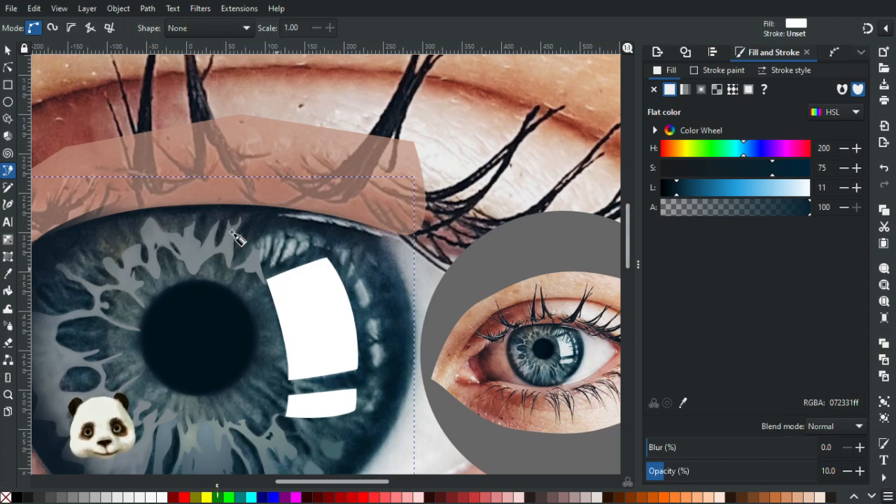
key(Escape)
mouse_move(254, 247)
mouse_down()
mouse_move(263, 232)
mouse_move(317, 234)
mouse_move(337, 253)
mouse_move(302, 254)
mouse_move(281, 269)
mouse_up()
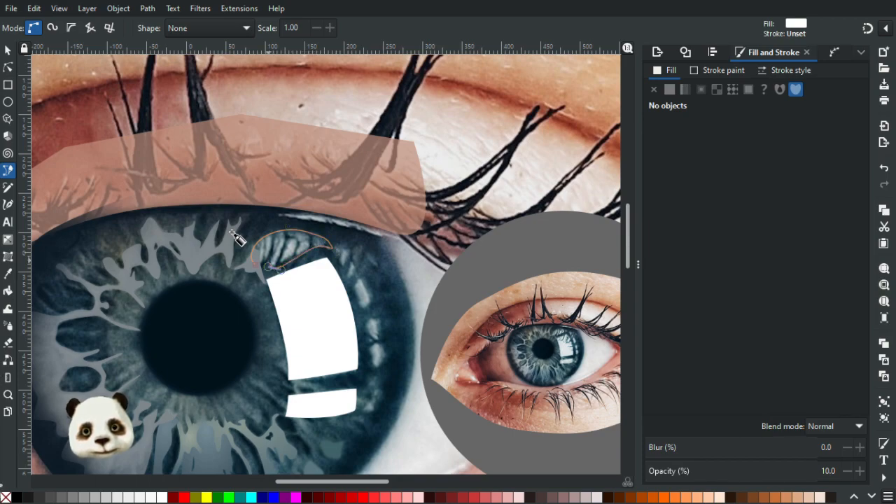
click(255, 265)
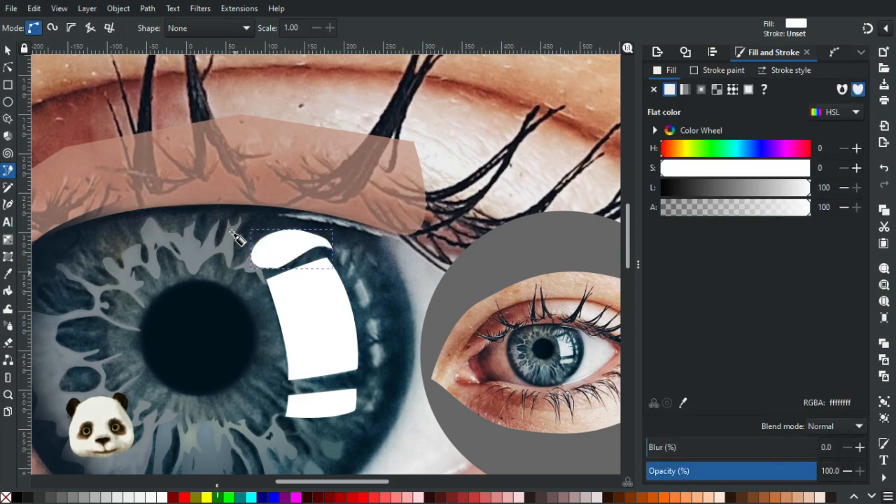
Trace two small white reflections, a narrow triangle and a crescent beneath it, beside the large reflection's upper right corner.
scroll(405, 266, up, 2)
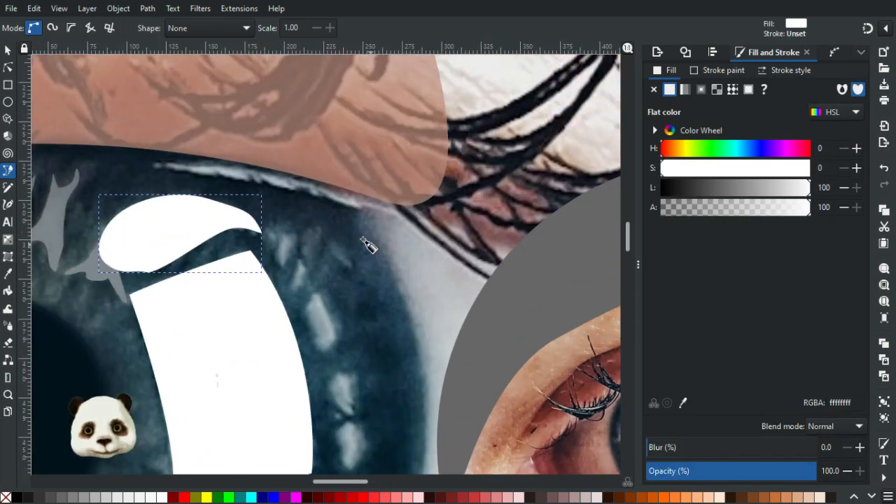
scroll(366, 208, down, 2)
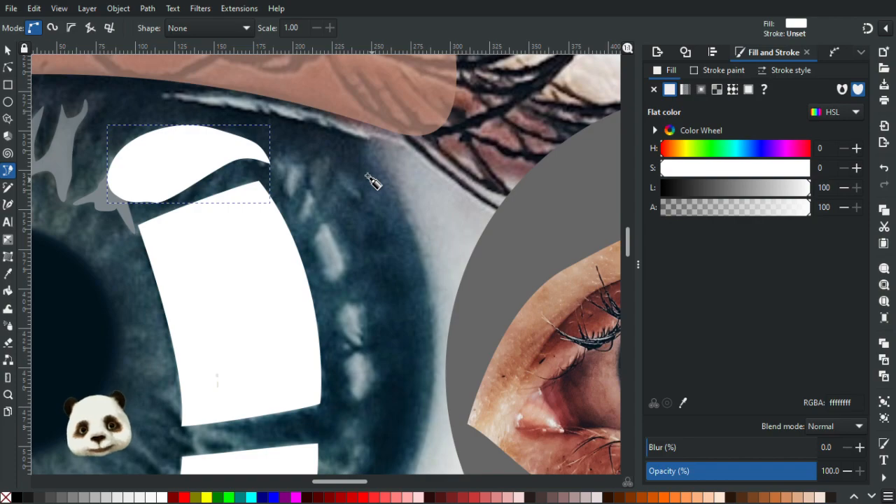
key(Escape)
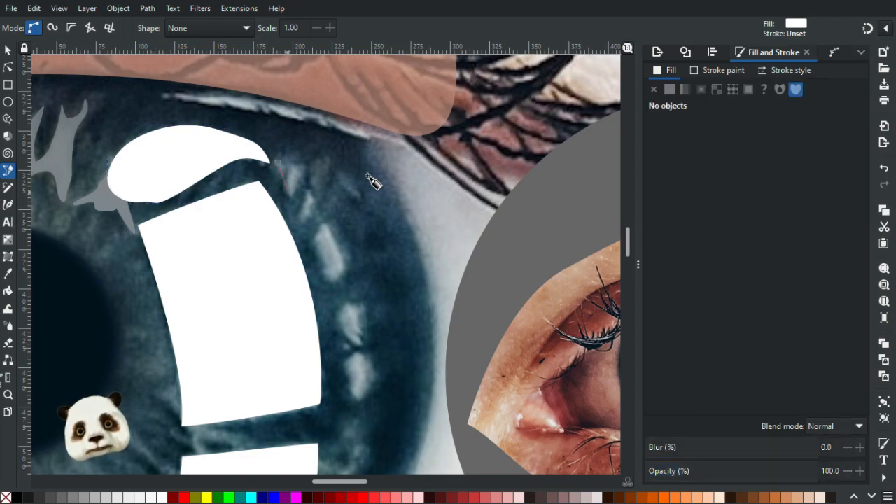
mouse_move(285, 186)
mouse_down()
mouse_move(288, 201)
mouse_move(306, 164)
mouse_move(273, 169)
mouse_up()
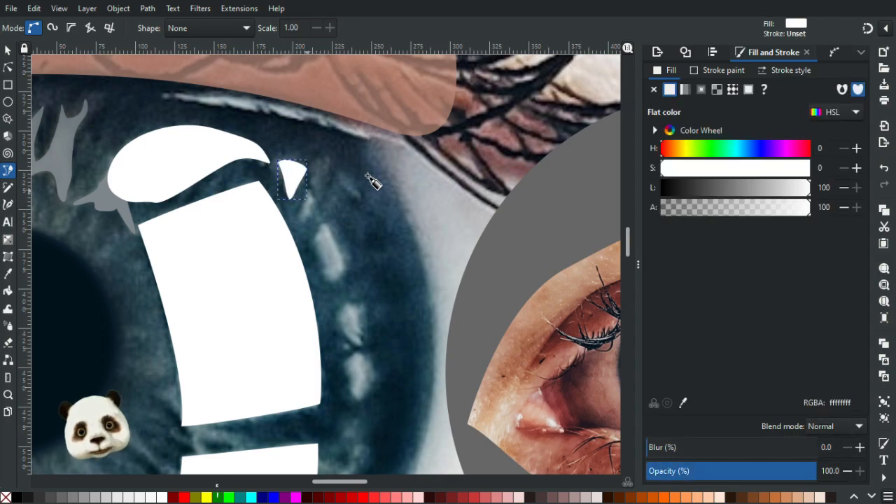
key(Escape)
mouse_move(298, 220)
mouse_down()
mouse_move(294, 226)
mouse_move(319, 200)
mouse_move(299, 181)
mouse_up()
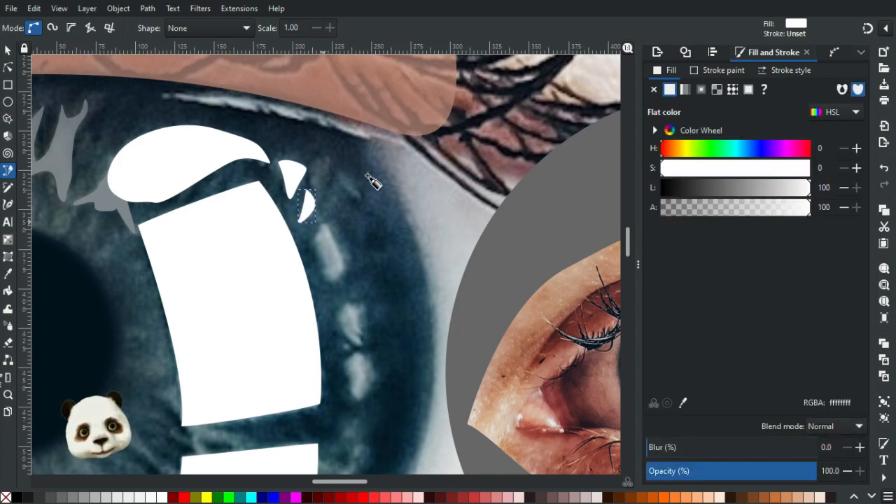
Trace the elongated, slanted highlight below the small crescent as a closed white shape.
key(Escape)
drag(316, 229, 308, 242)
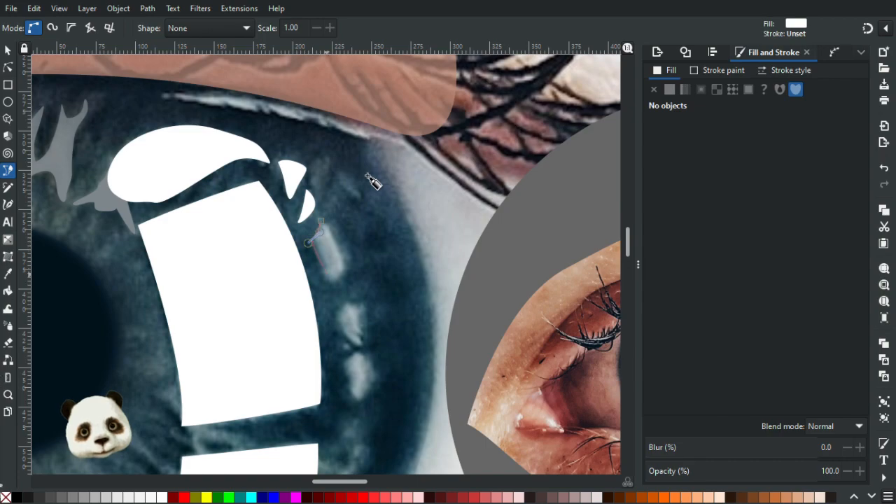
mouse_move(325, 274)
mouse_down()
mouse_move(325, 285)
mouse_move(345, 268)
mouse_move(334, 235)
mouse_up()
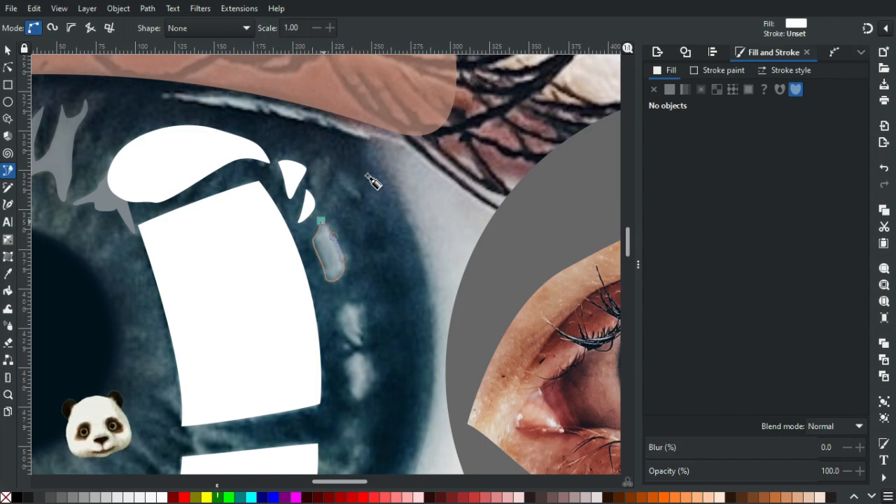
click(321, 222)
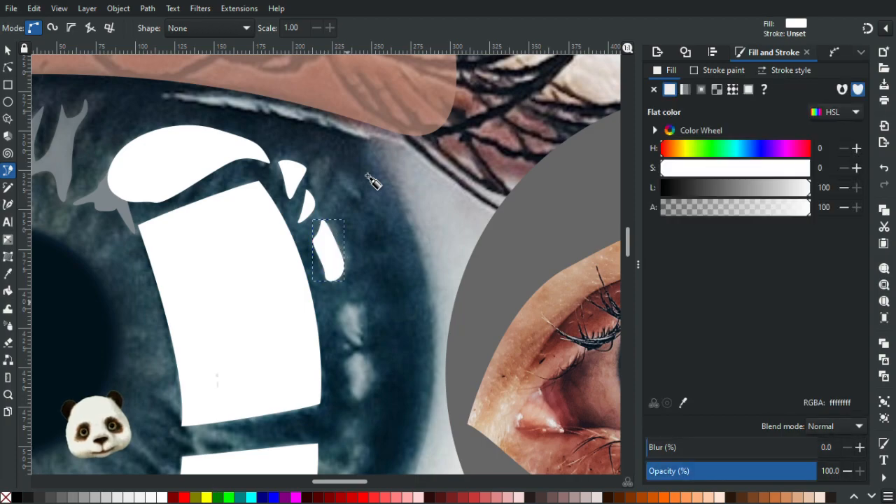
Trace the two rounded highlights stacked beside the large reflection's lower right side as closed white shapes.
key(Escape)
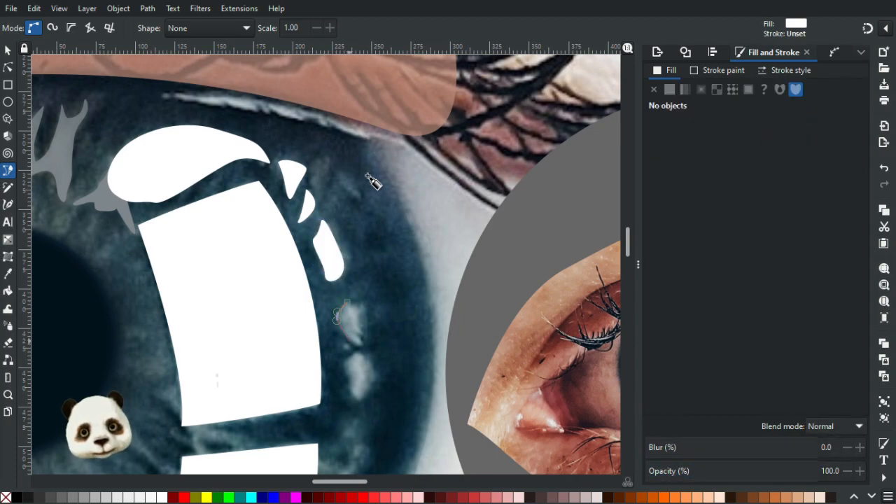
mouse_move(349, 341)
mouse_down()
mouse_move(356, 348)
mouse_move(370, 334)
mouse_up()
drag(361, 304, 351, 302)
click(346, 302)
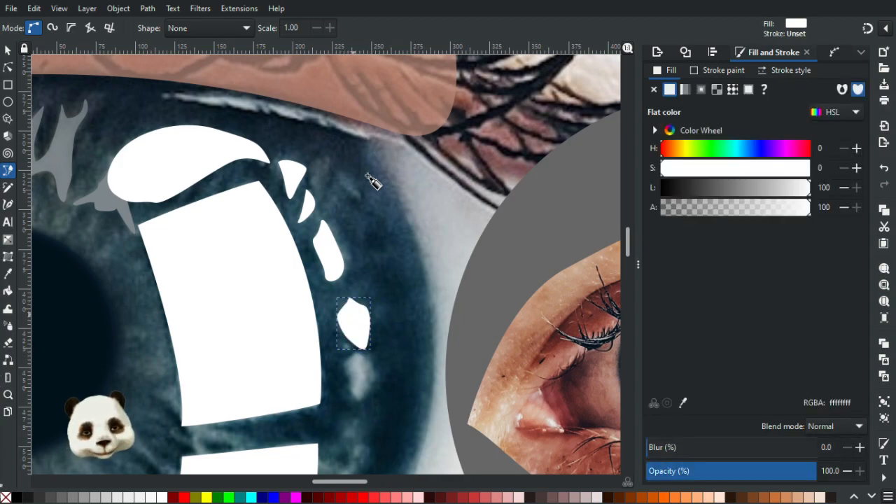
key(Escape)
mouse_move(342, 355)
mouse_down()
mouse_move(349, 399)
mouse_move(368, 395)
mouse_move(378, 369)
mouse_move(346, 358)
mouse_up()
key(ctrl+z)
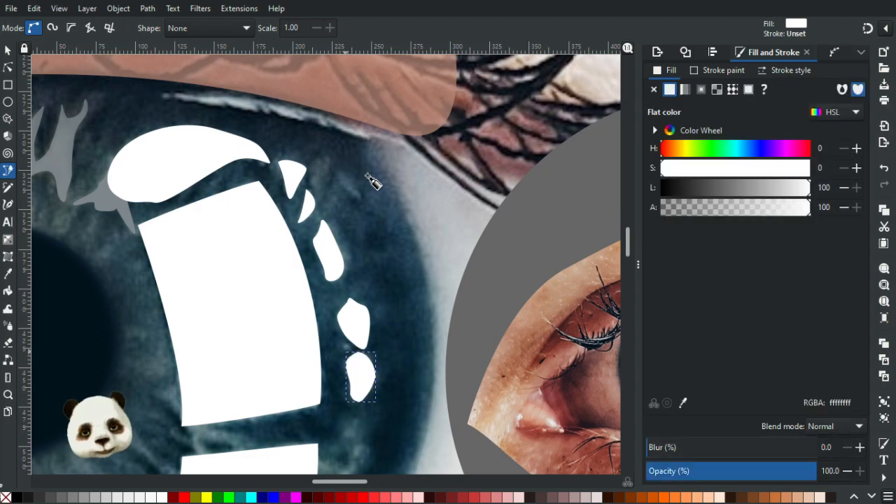
Trace the wavy highlight beside the right end of the lower window reflection as a closed white shape.
scroll(368, 224, down, 5)
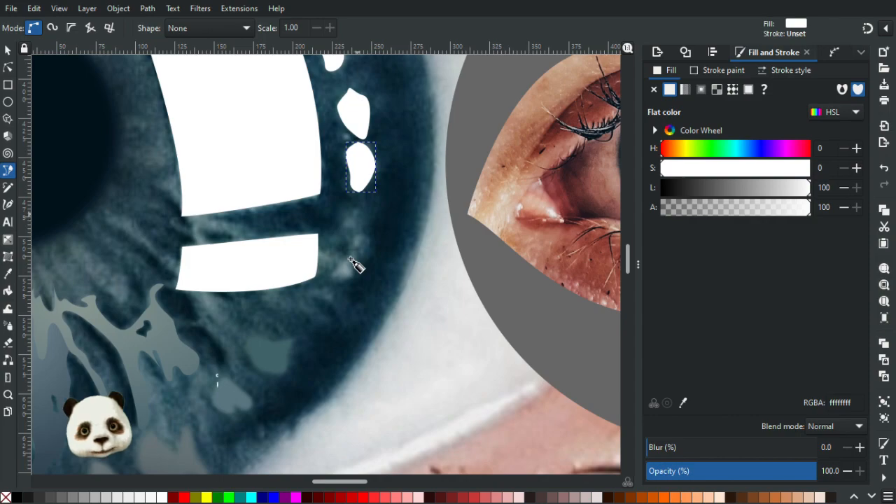
click(361, 211)
mouse_move(348, 232)
mouse_down()
mouse_move(332, 286)
mouse_move(372, 247)
mouse_up()
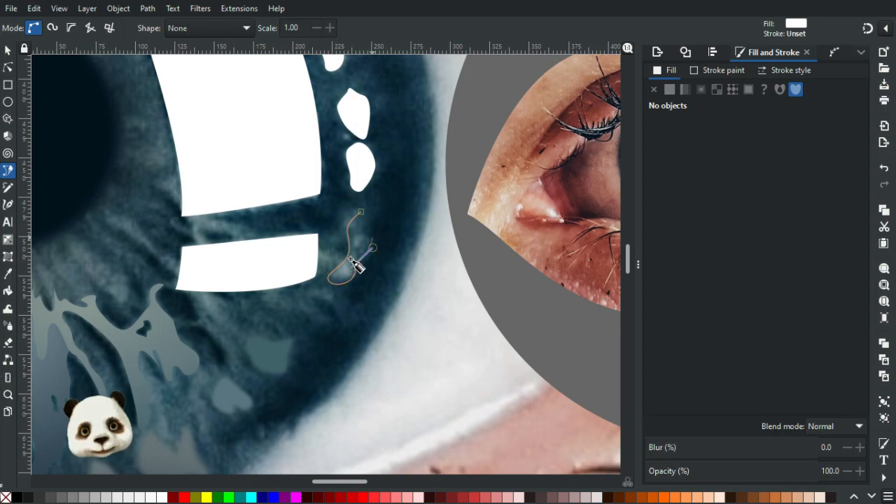
click(361, 211)
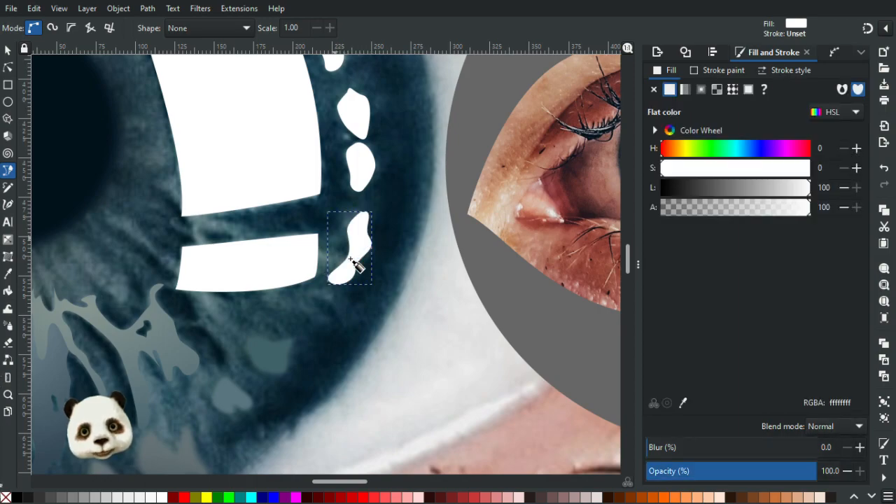
Add a tiny rounded white reflection in the gap to the left of the two stacked highlights.
ctrl+scroll(356, 265, up, 3)
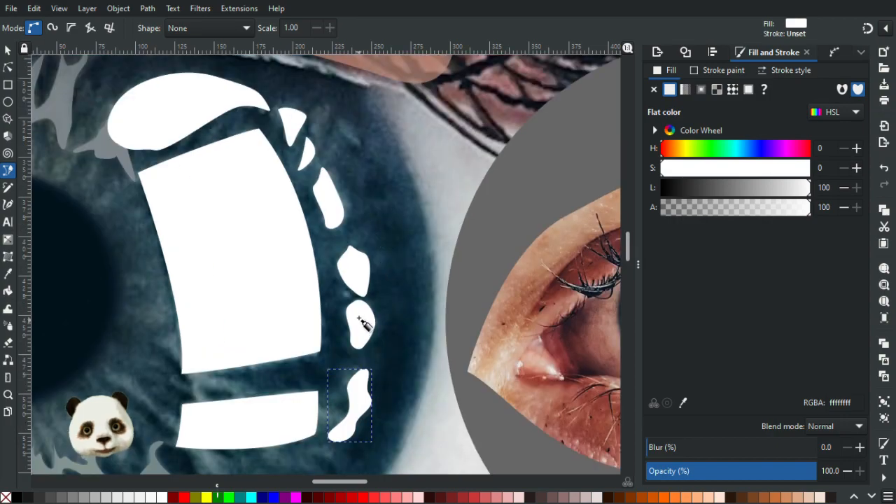
ctrl+scroll(363, 280, up, 1)
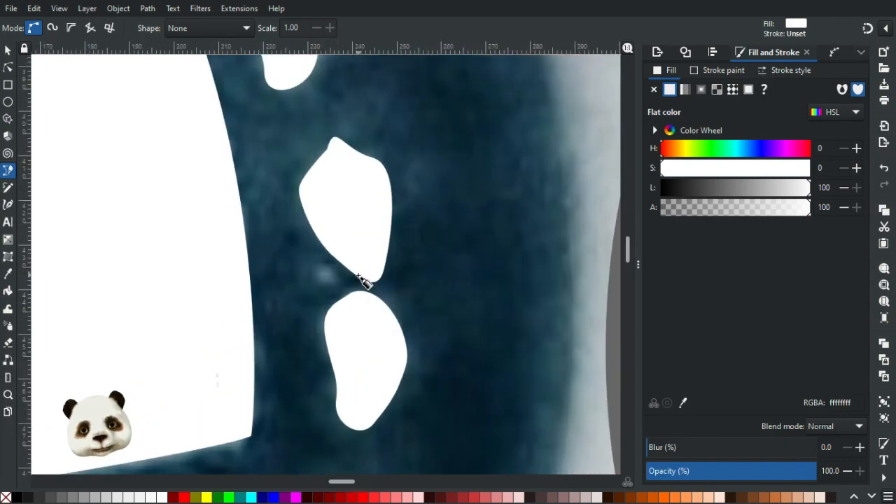
key(Escape)
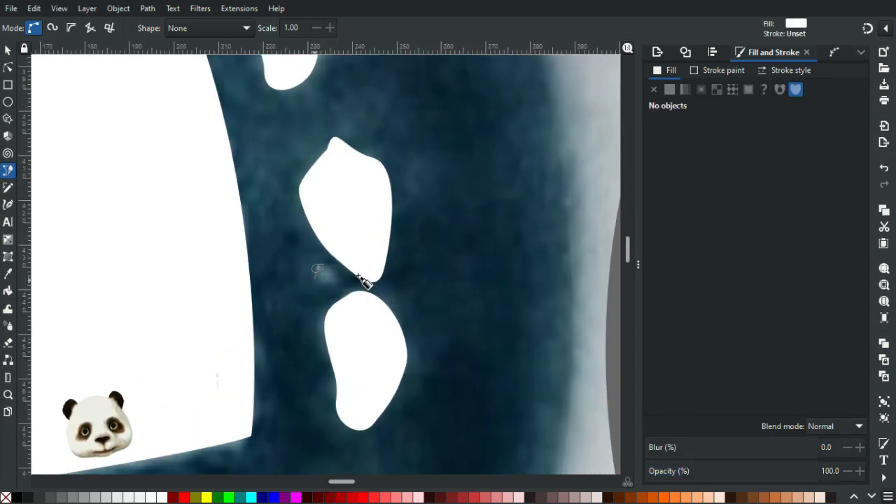
drag(336, 286, 340, 279)
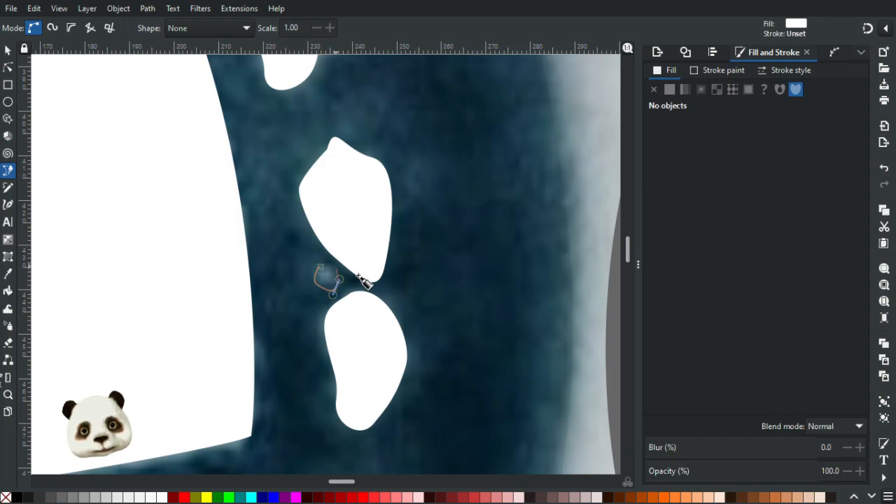
click(321, 267)
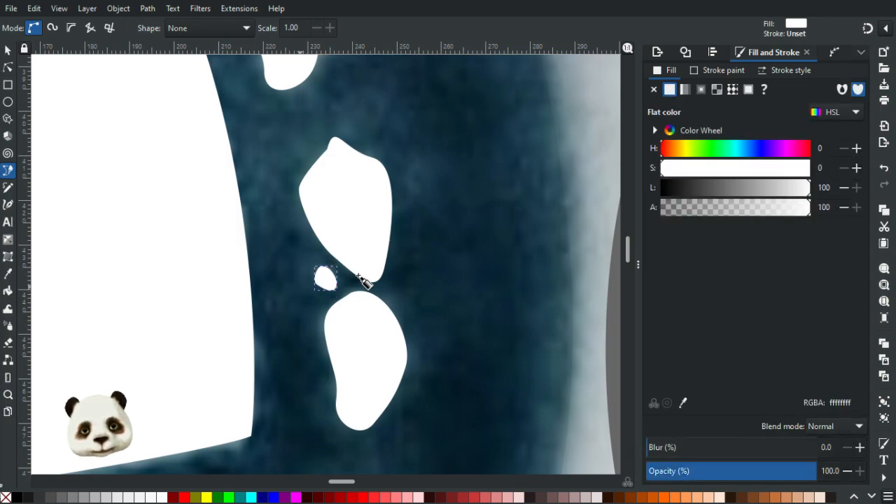
Draw a closed white teardrop reflection to the right of the narrow triangular highlight near the iris's upper right edge.
ctrl+scroll(366, 276, down, 6)
ctrl+scroll(376, 241, up, 2)
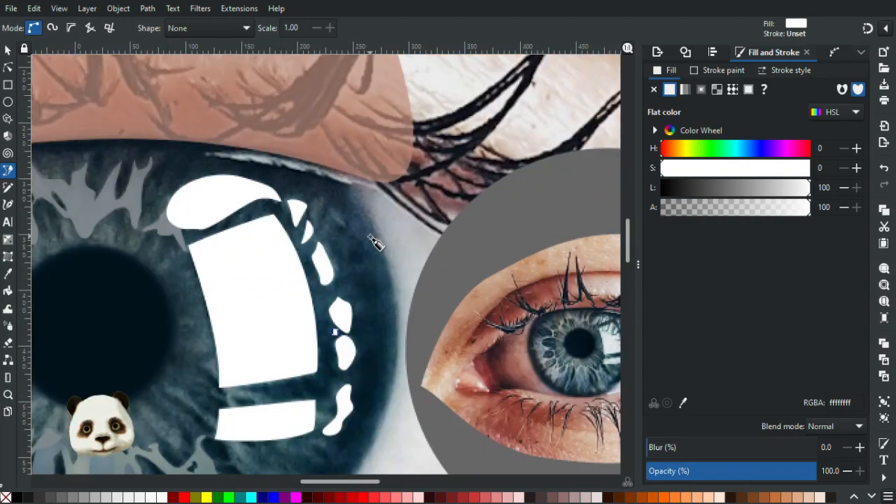
ctrl+scroll(376, 242, up, 1)
ctrl+scroll(375, 240, down, 3)
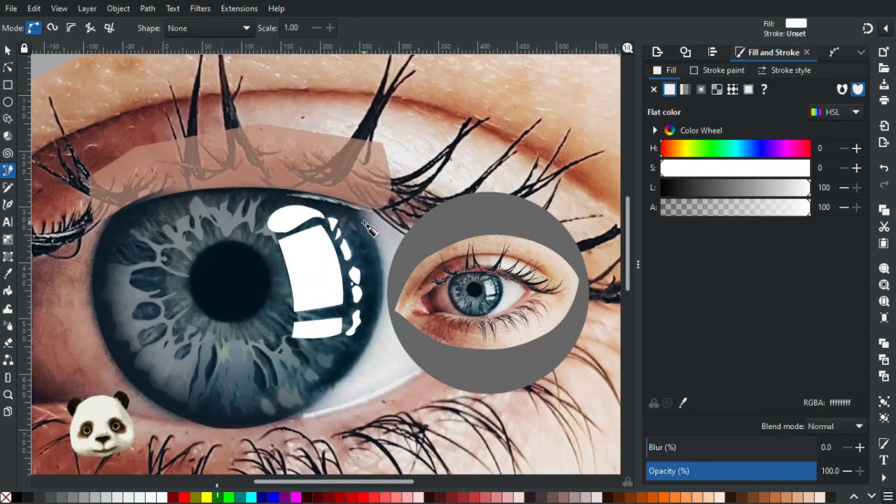
ctrl+scroll(365, 226, up, 5)
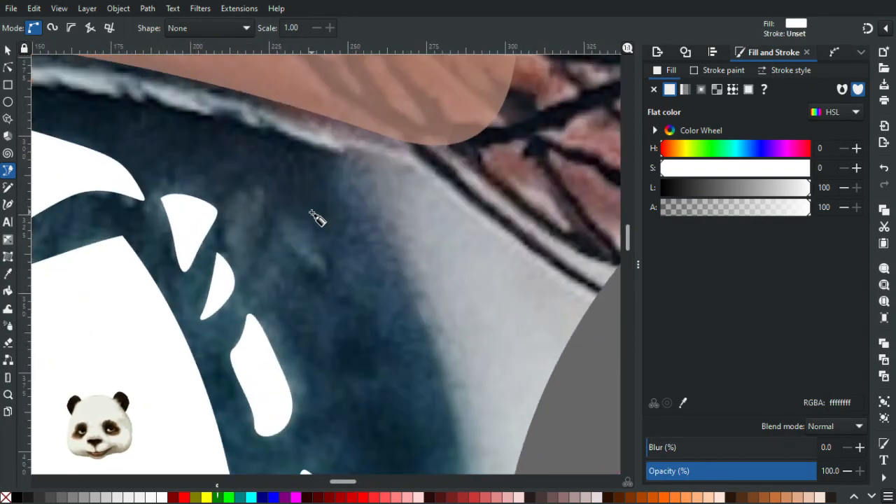
mouse_move(234, 198)
mouse_down()
mouse_move(221, 243)
mouse_move(260, 232)
mouse_up()
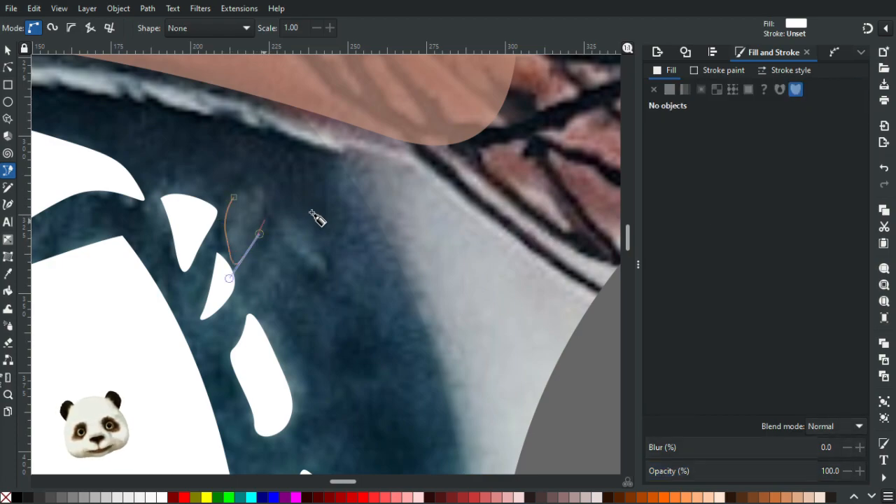
drag(264, 199, 256, 188)
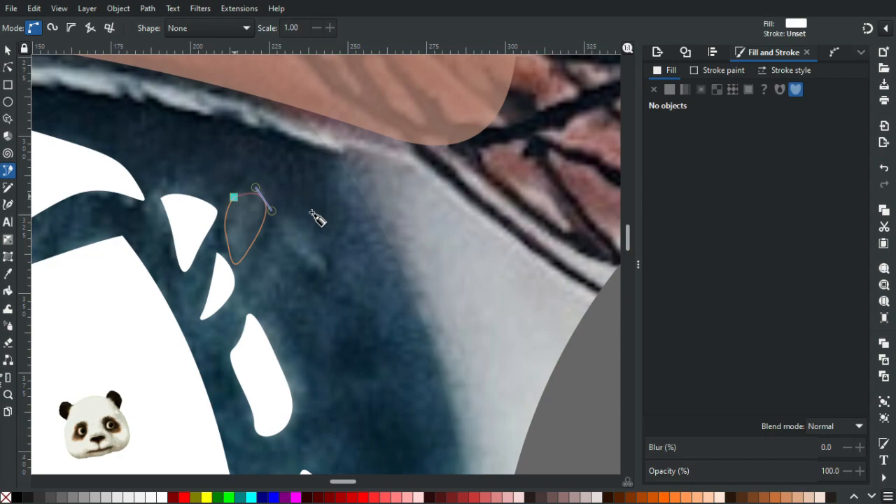
click(234, 197)
Trace the slim, diagonal highlight to the right of the teardrop as a closed white shape.
key(Escape)
drag(319, 264, 331, 281)
drag(323, 247, 280, 223)
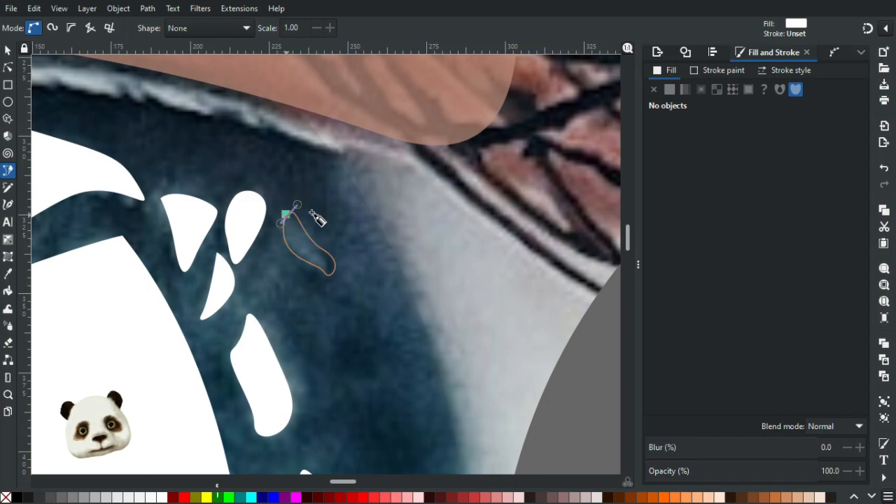
click(286, 213)
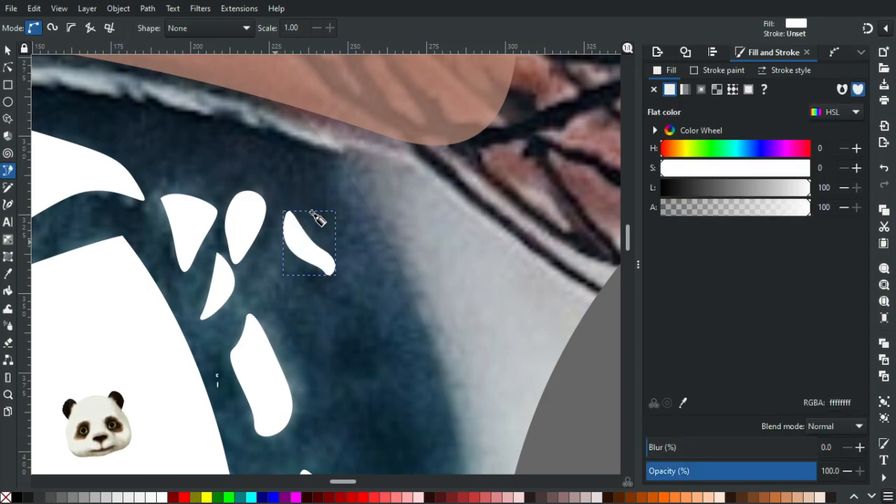
scroll(318, 218, down, 9)
scroll(364, 322, up, 2)
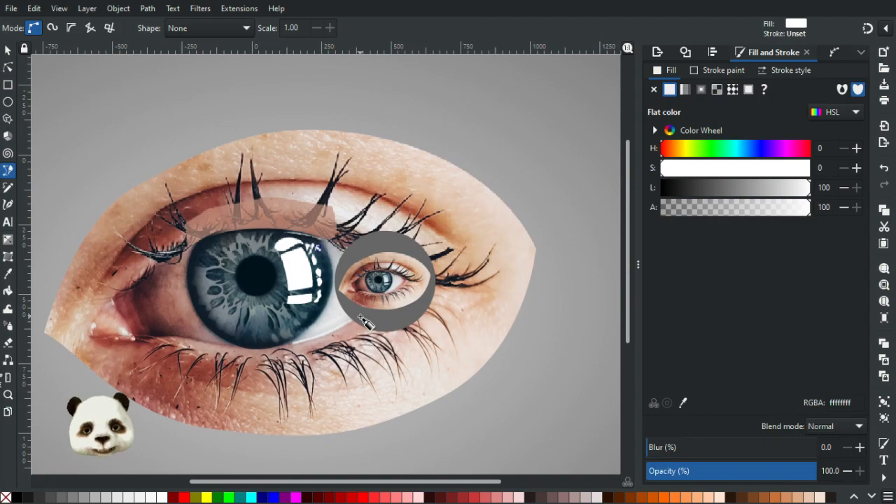
scroll(365, 322, up, 2)
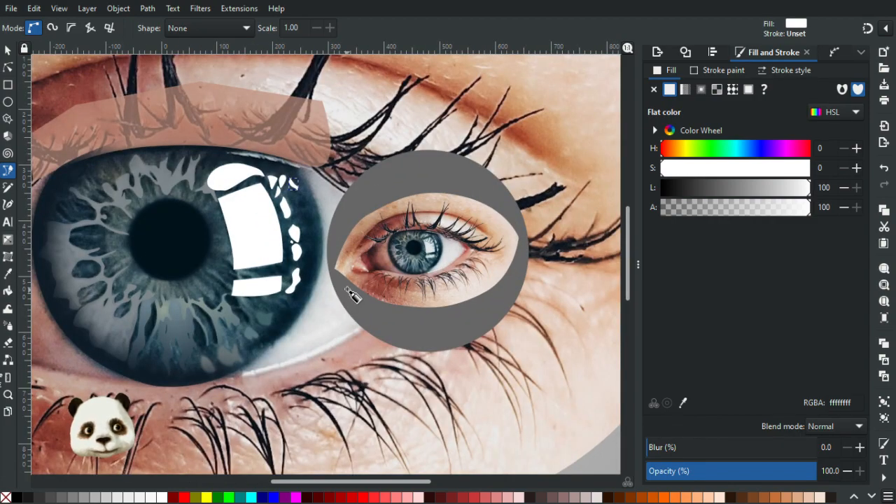
Set the opacity of the blurred inner iris ring, the blurred dark iris shape and the flat outer iris base to 100%.
scroll(352, 296, up, 1)
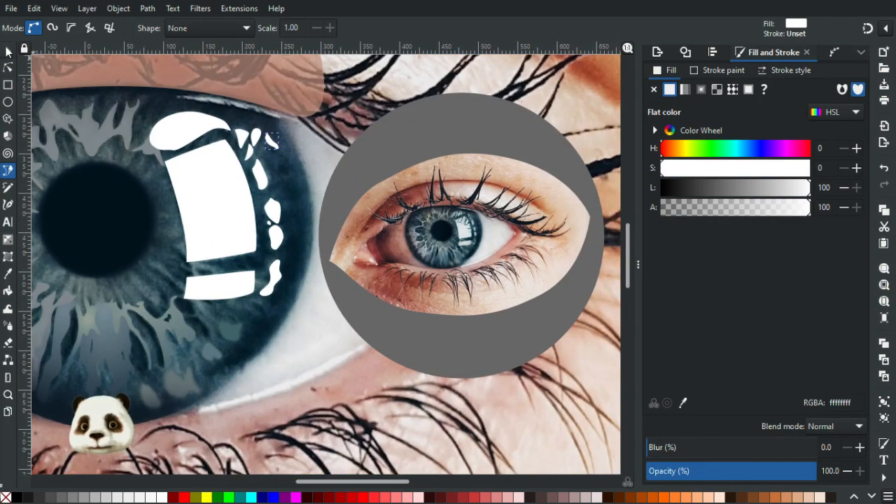
click(7, 51)
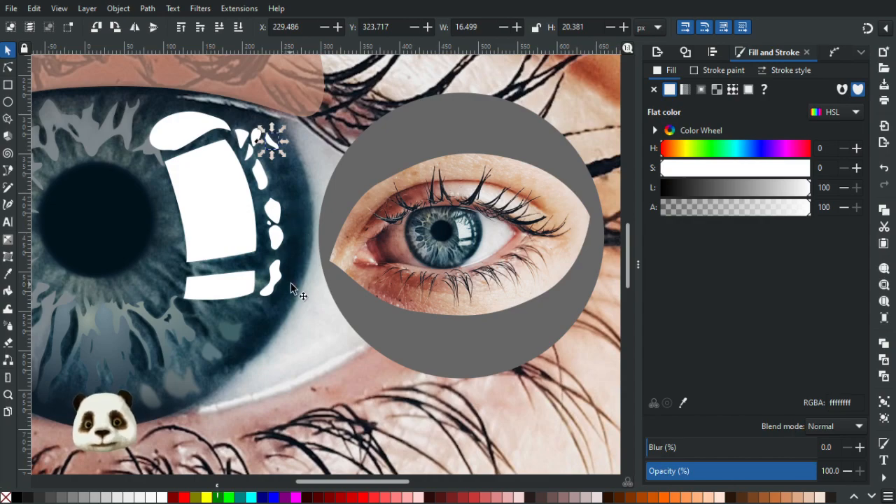
click(143, 299)
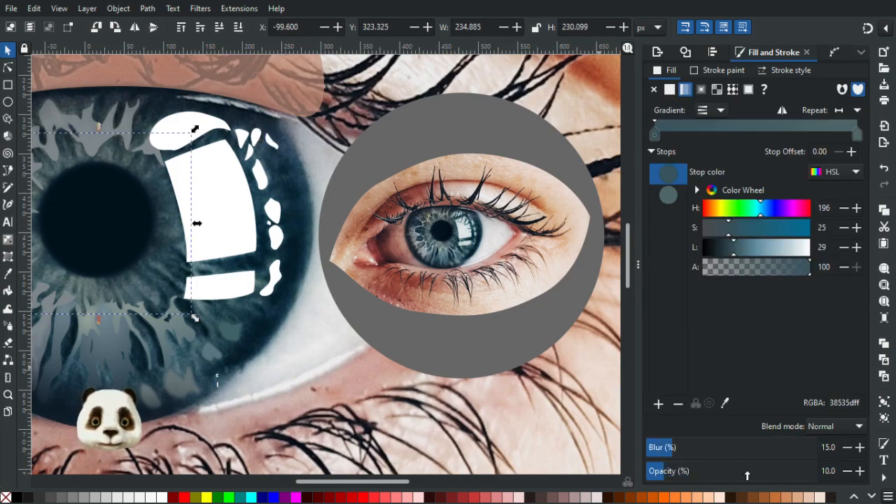
drag(747, 476, 819, 471)
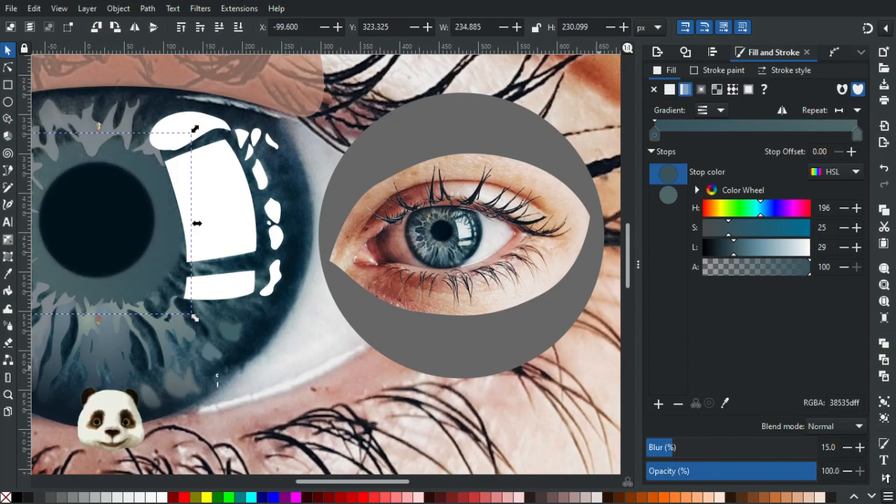
click(238, 319)
drag(742, 471, 893, 478)
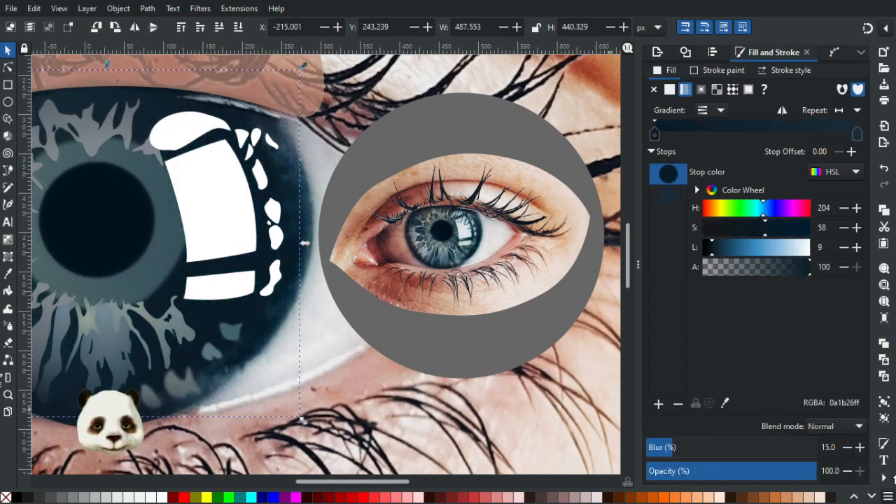
click(307, 204)
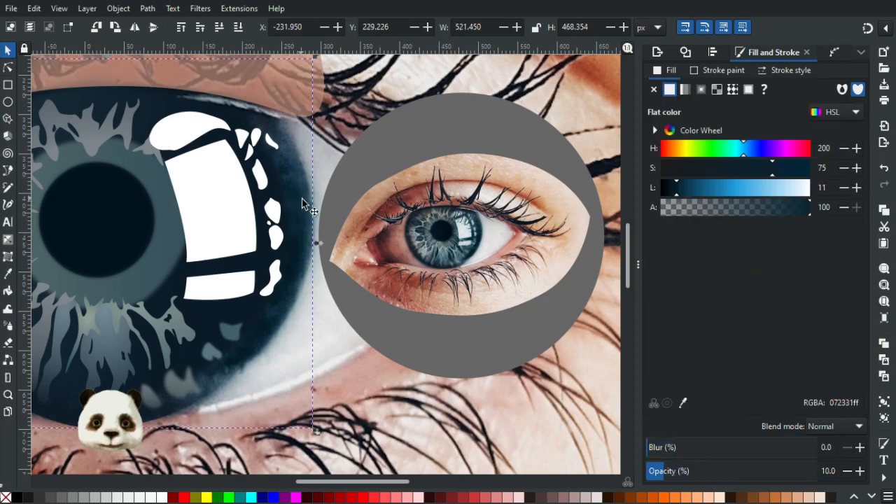
drag(716, 476, 818, 474)
Recolour the large window reflection to e3e8eb and the lower window reflection to d3dbdb by sampling the small reference eye.
ctrl+click(225, 190)
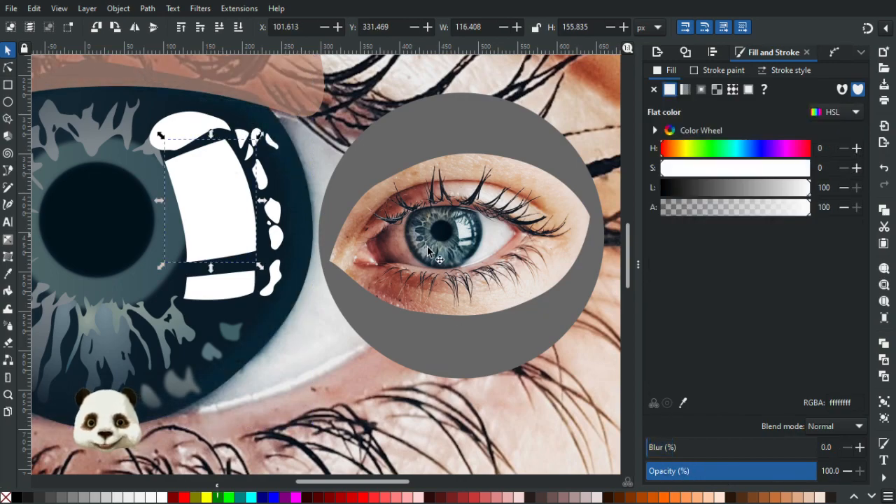
key(d)
click(360, 240)
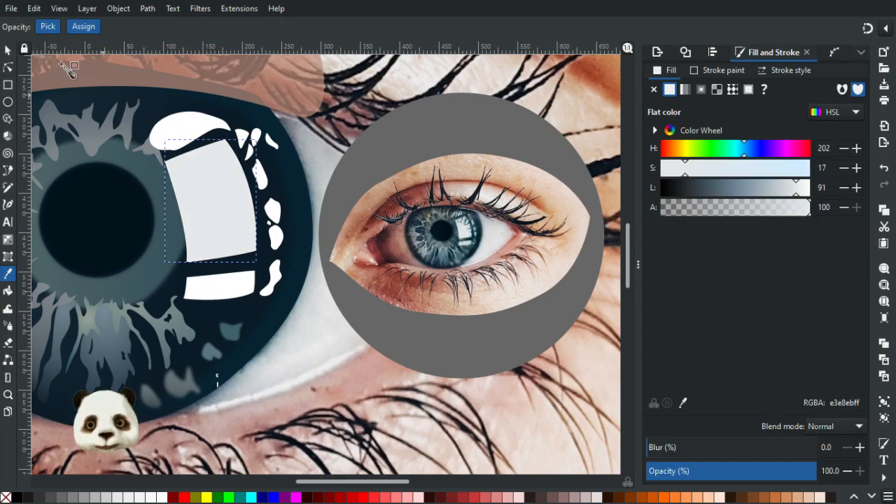
click(7, 51)
ctrl+click(231, 283)
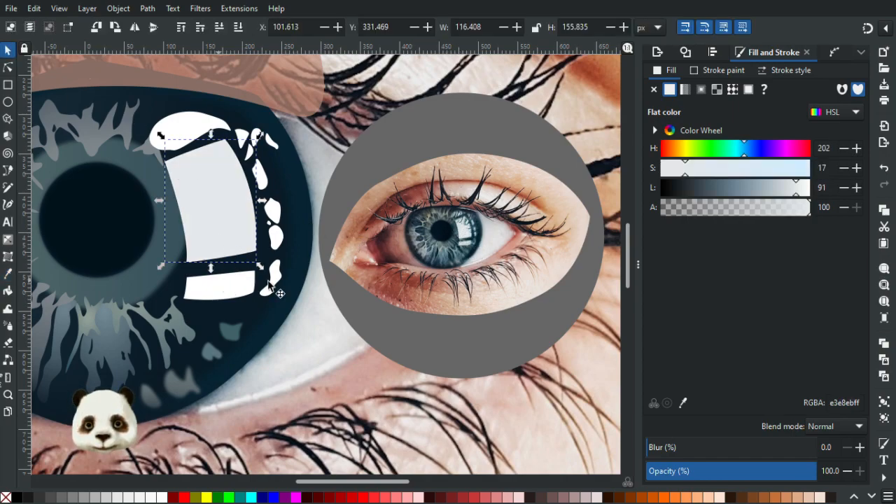
key(d)
click(469, 244)
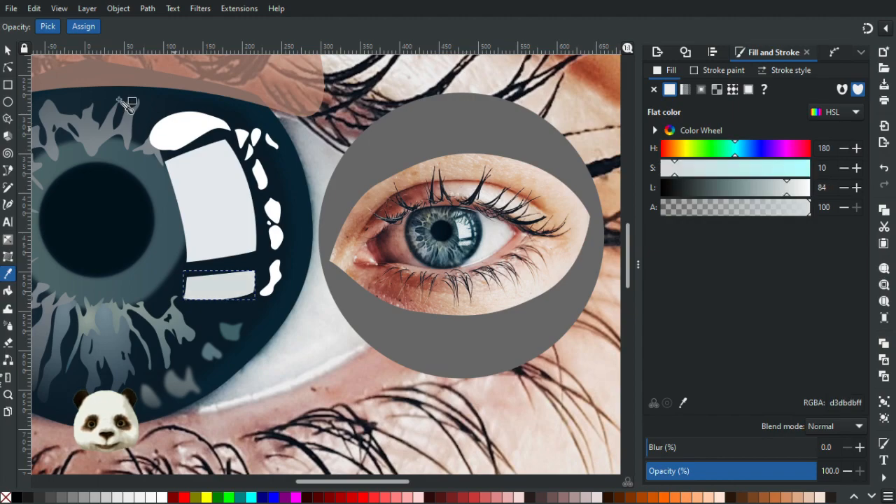
Recolour the rounded reflection above the large window reflection to light grey e9e9eb sampled from the small reference eye.
click(8, 50)
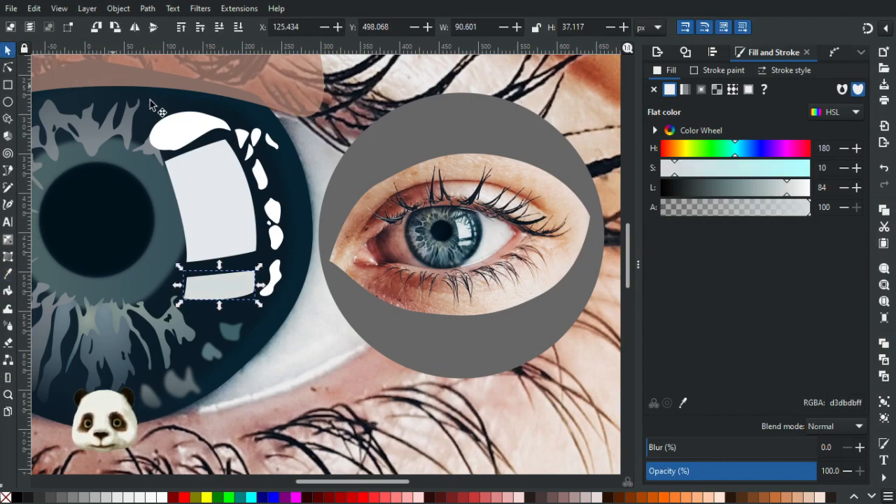
click(185, 134)
key(d)
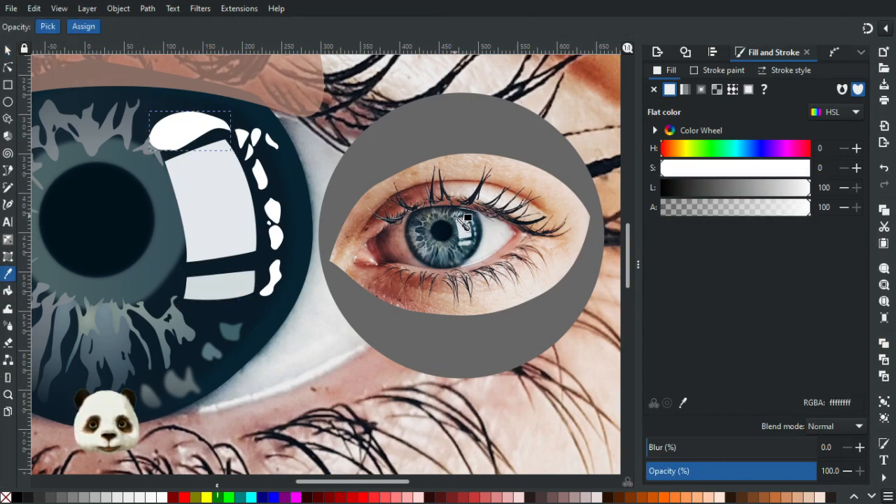
click(468, 218)
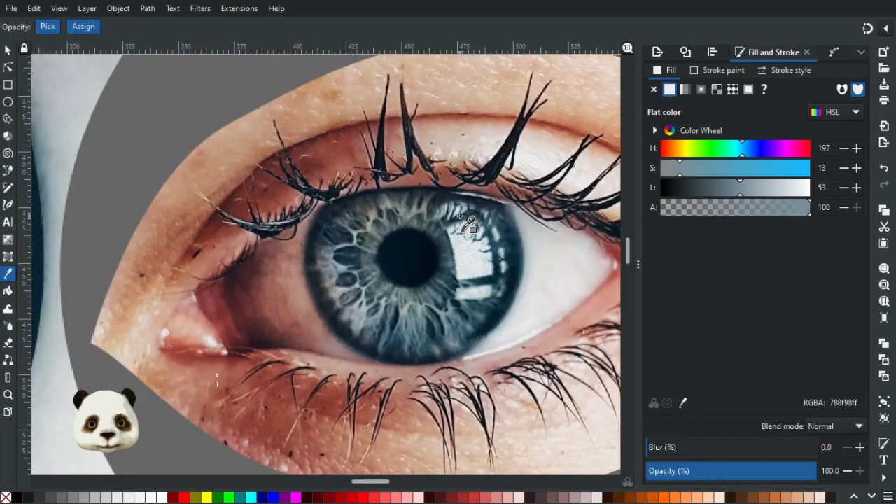
scroll(460, 213, up, 4)
click(457, 211)
scroll(434, 214, down, 3)
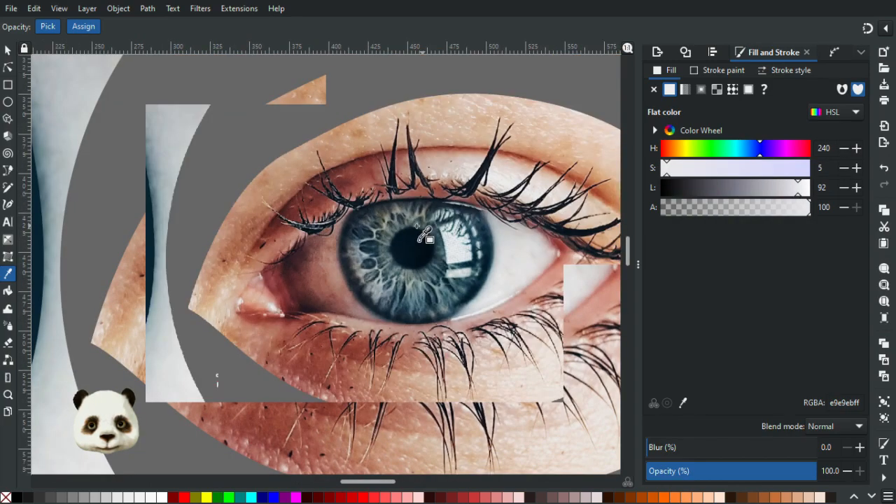
scroll(365, 207, down, 4)
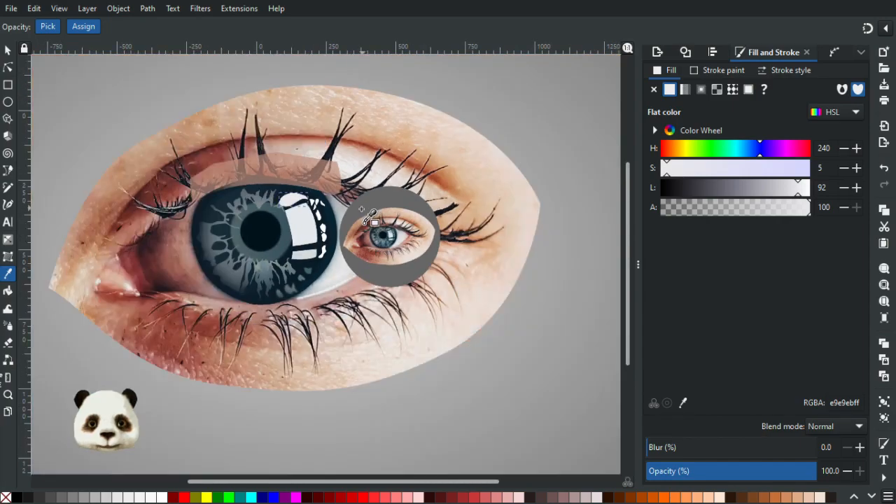
Scale the blurred inner iris ring about its centre to about 237 by 232 px, and deselect it.
scroll(364, 208, up, 1)
scroll(362, 209, up, 2)
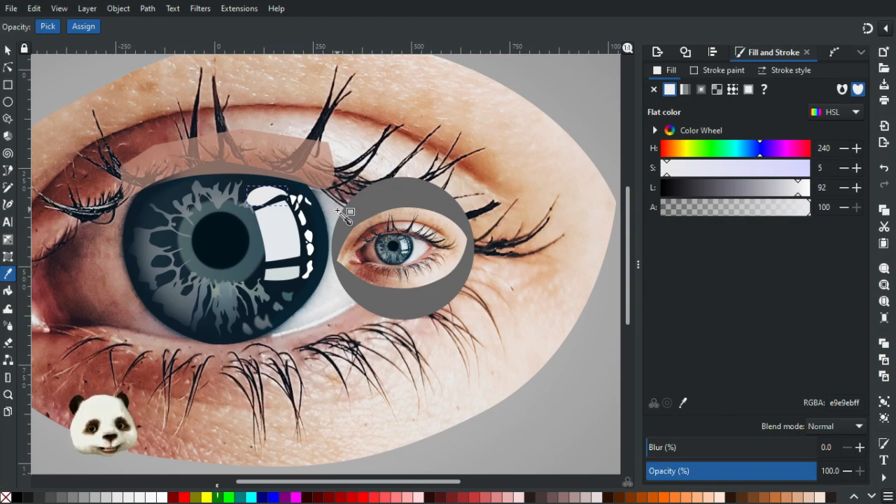
click(7, 50)
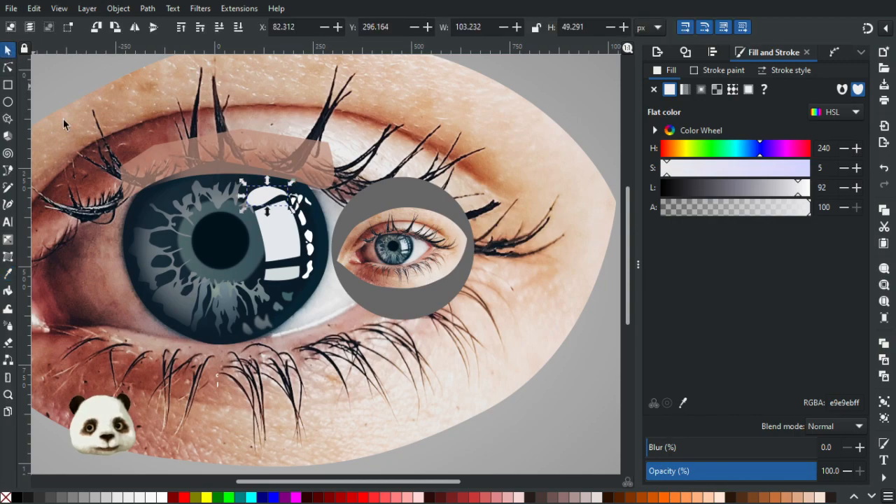
click(184, 245)
drag(273, 276, 282, 297)
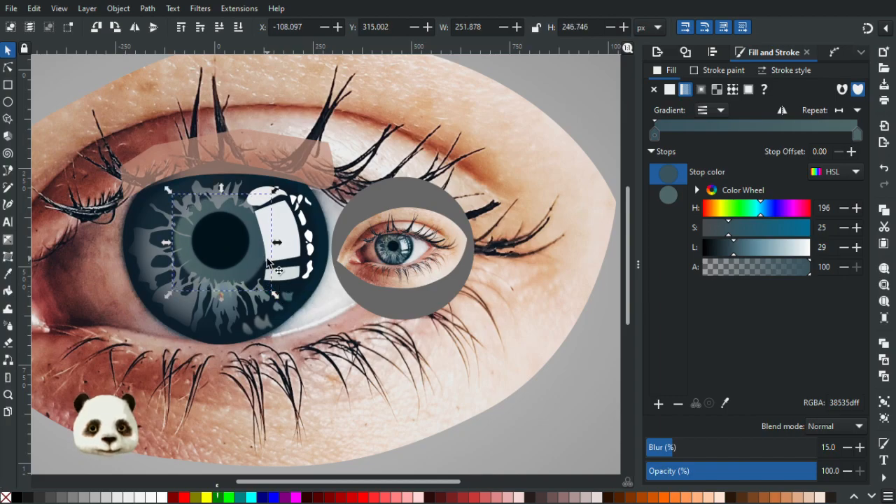
scroll(266, 261, up, 2)
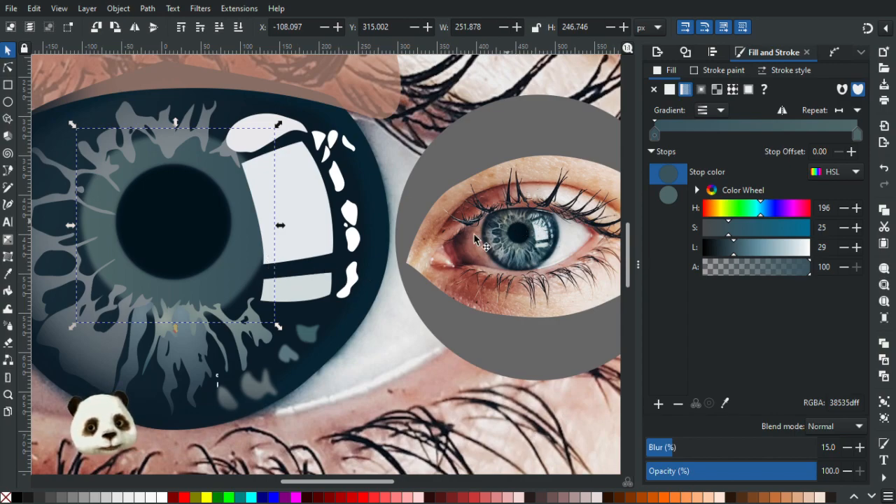
drag(277, 329, 273, 321)
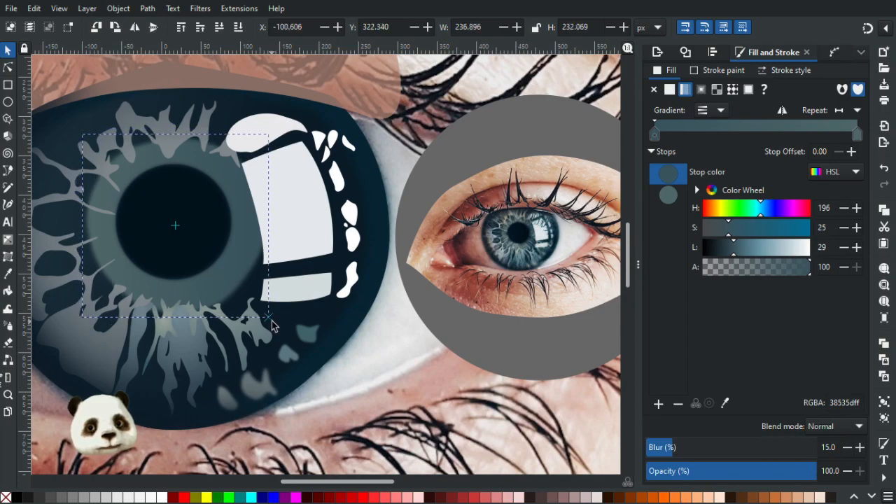
key(Escape)
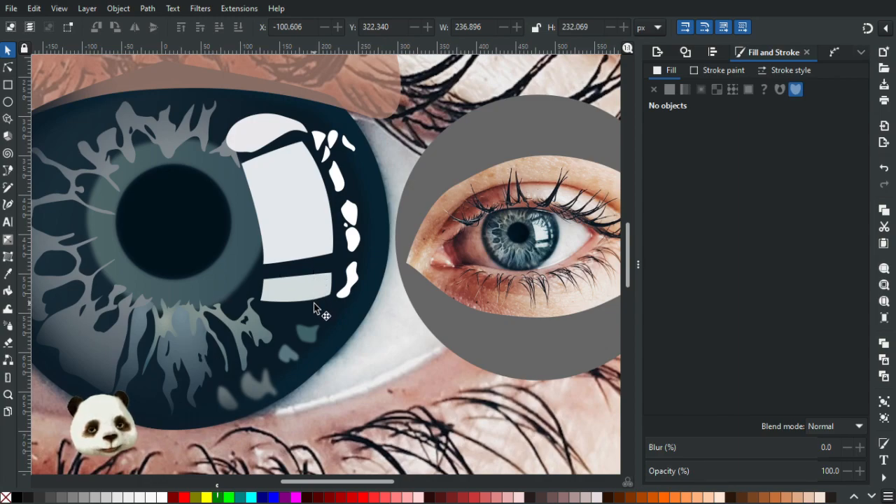
Recolour the teardrop and slim diagonal highlights near the iris's upper right edge together to 42545e sampled from the reference eye.
click(318, 142)
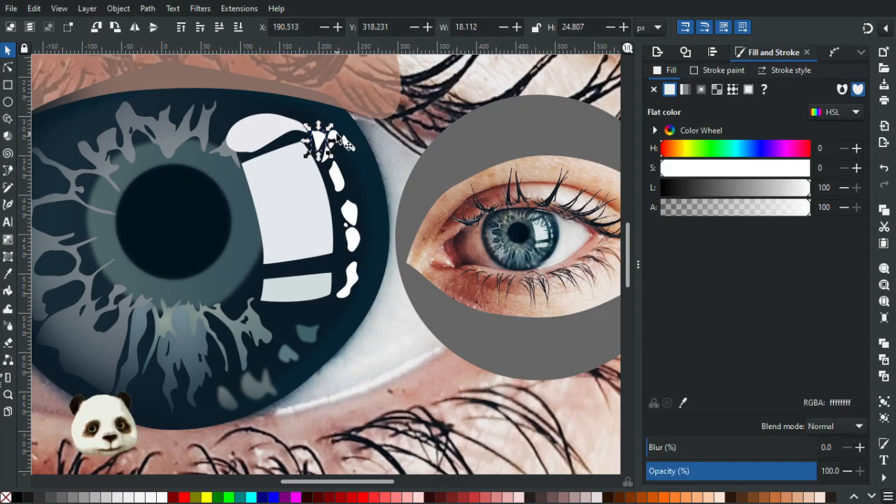
click(336, 138)
shift+click(348, 145)
drag(512, 237, 343, 255)
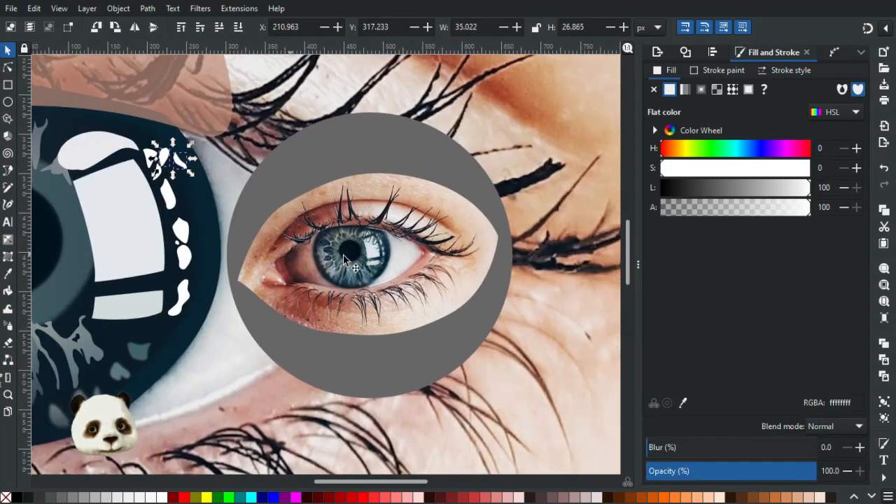
scroll(343, 254, up, 6)
key(d)
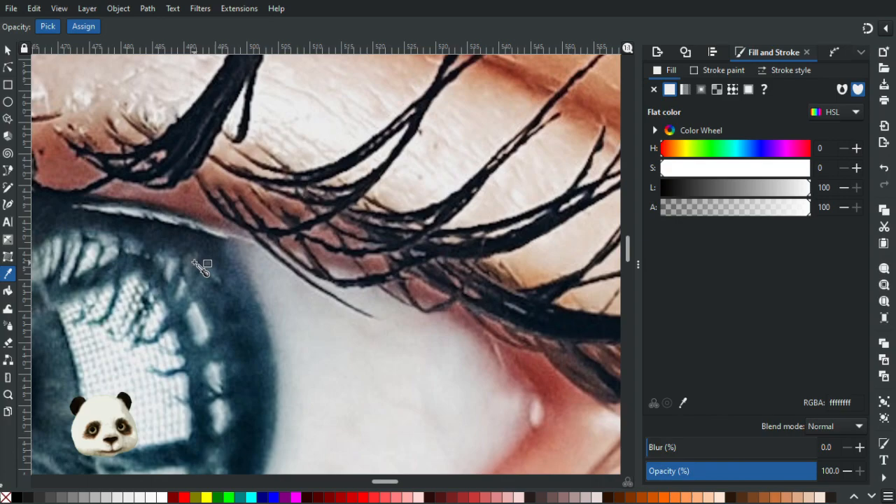
click(196, 264)
scroll(224, 280, down, 5)
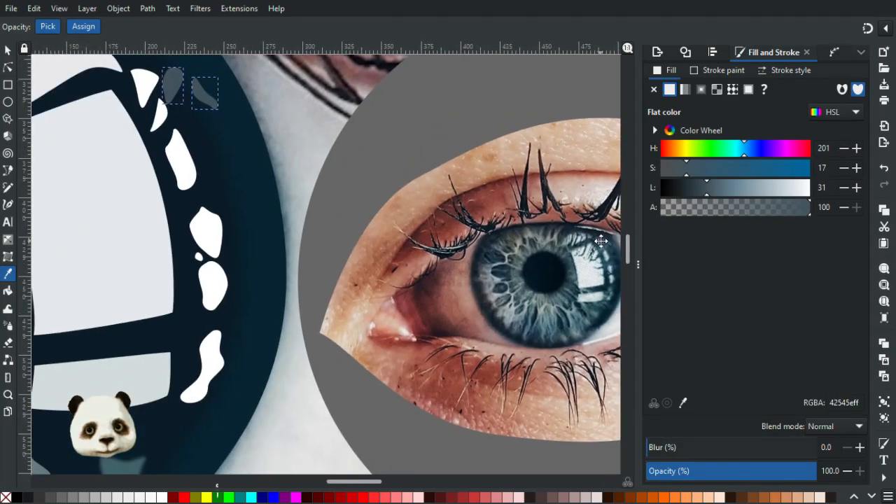
drag(601, 240, 602, 248)
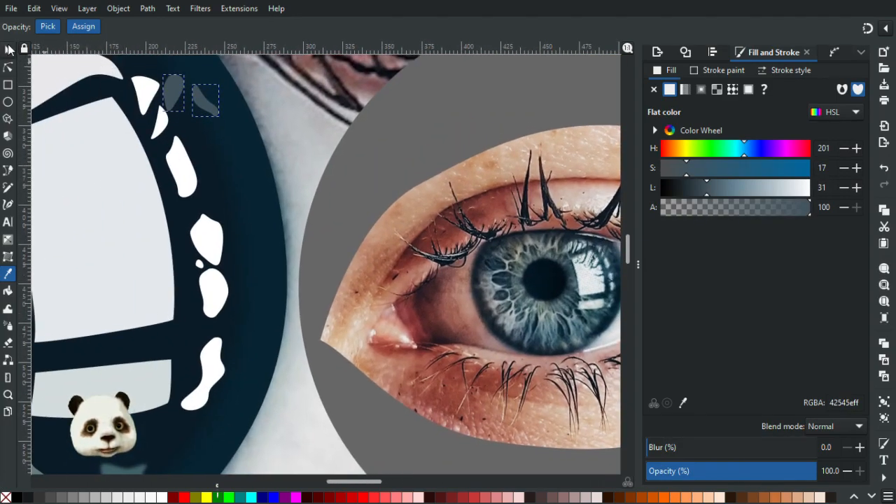
Recolour the triangular highlight beside the teardrop to a5b5bd and the narrow one below it to 6c888f, sampled from the reference eye.
click(8, 49)
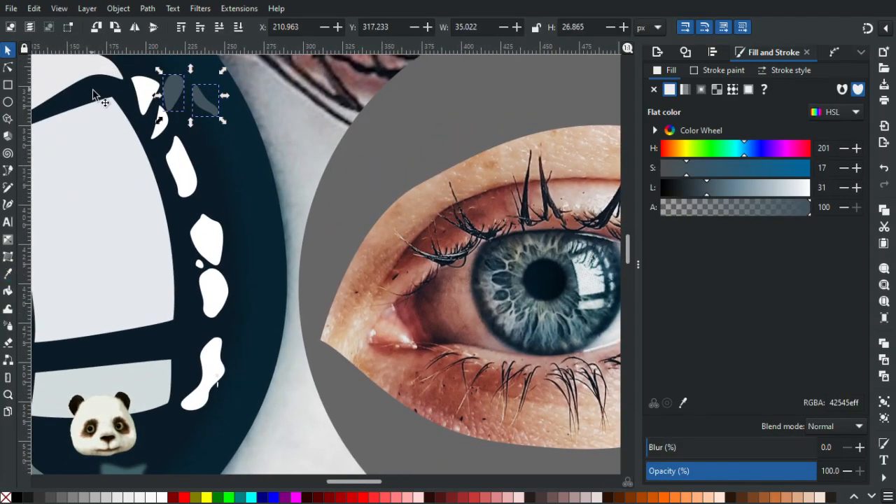
click(143, 92)
key(d)
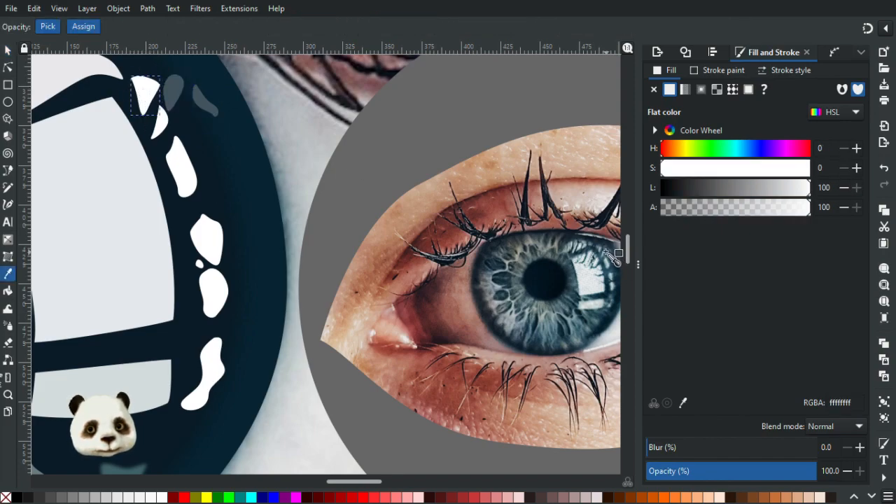
click(602, 250)
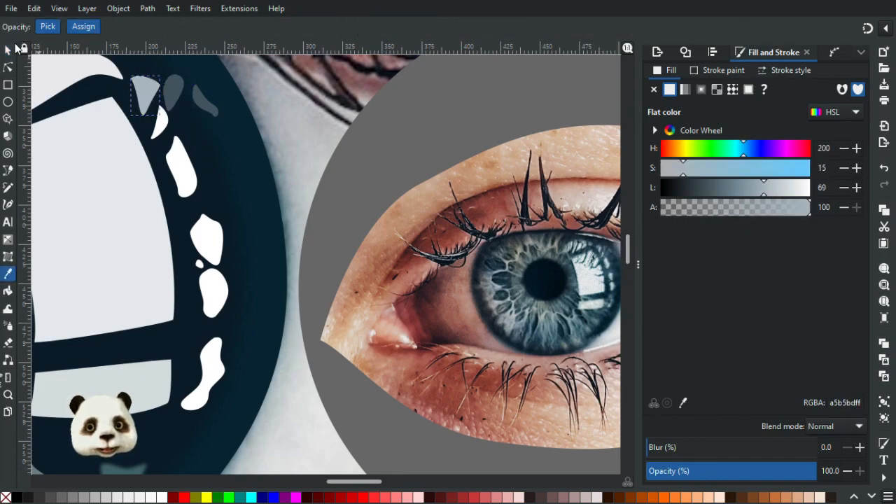
click(9, 49)
click(158, 128)
key(d)
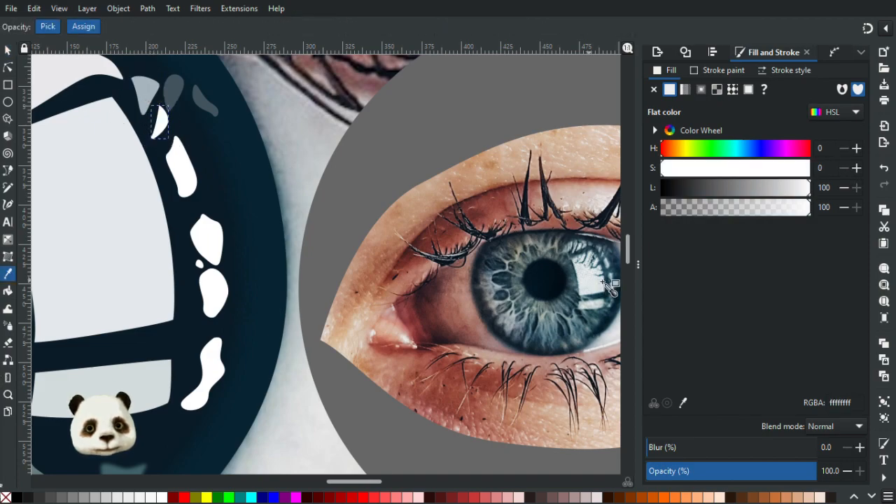
click(603, 254)
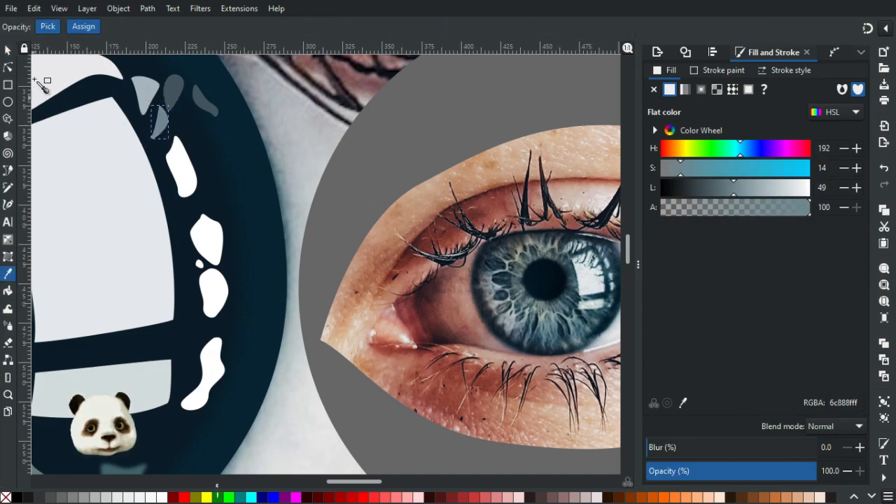
Recolour the elongated highlight below the two triangular ones to b7c7cb sampled from the small reference eye.
click(9, 49)
click(180, 168)
key(d)
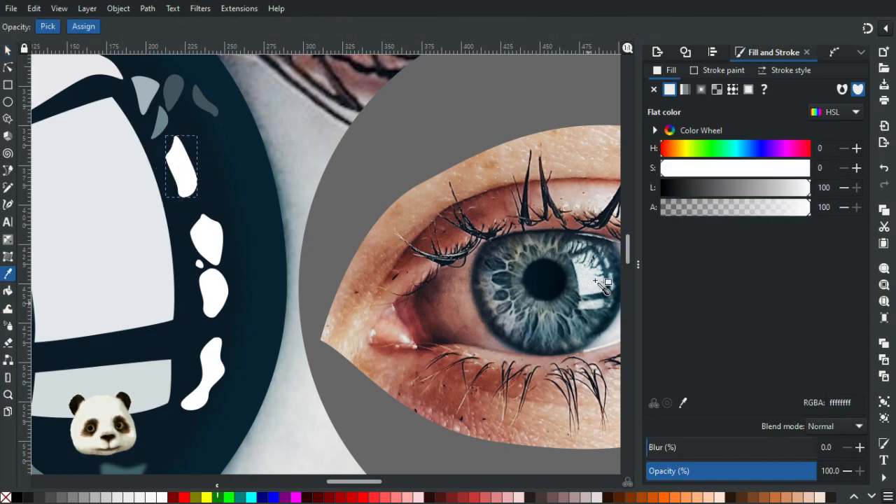
click(610, 267)
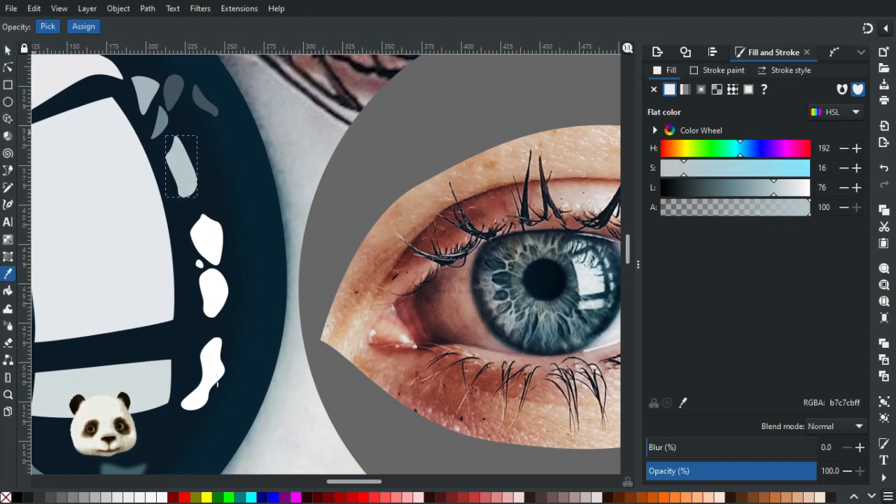
Recolour the angular highlight midway down the iris's outer reflections to a0b8bd sampled from the small reference eye.
click(9, 49)
click(206, 242)
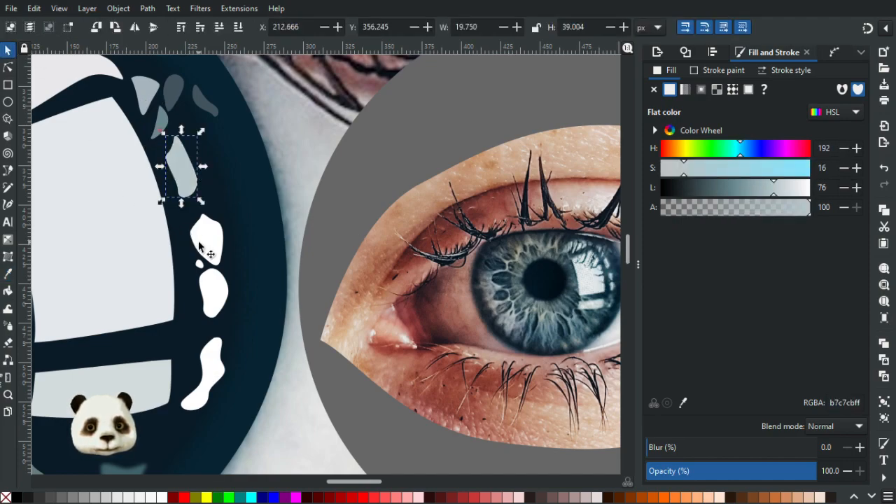
key(d)
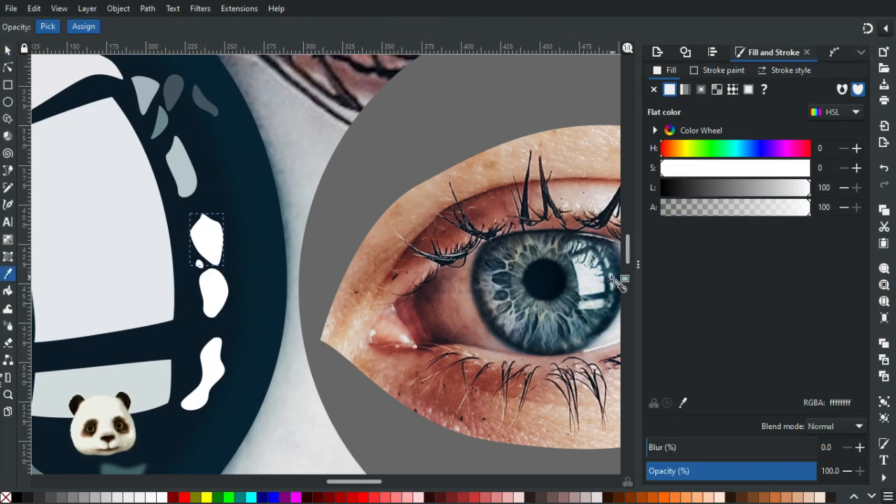
click(615, 281)
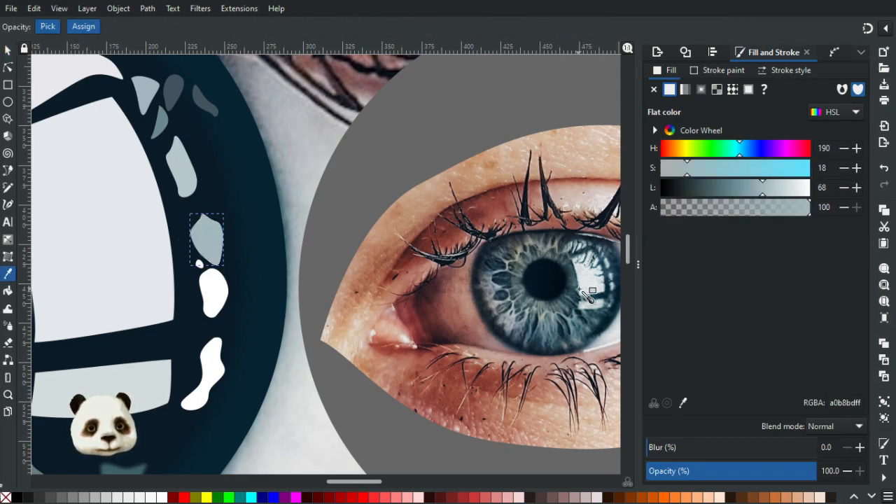
Recolour the rounded white highlight just below the angular one to abbbbe sampled from the small reference eye.
click(7, 50)
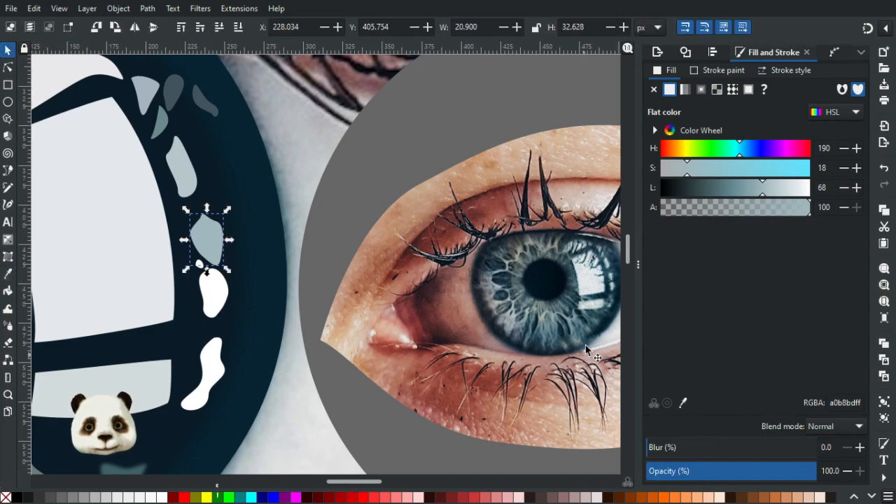
click(614, 287)
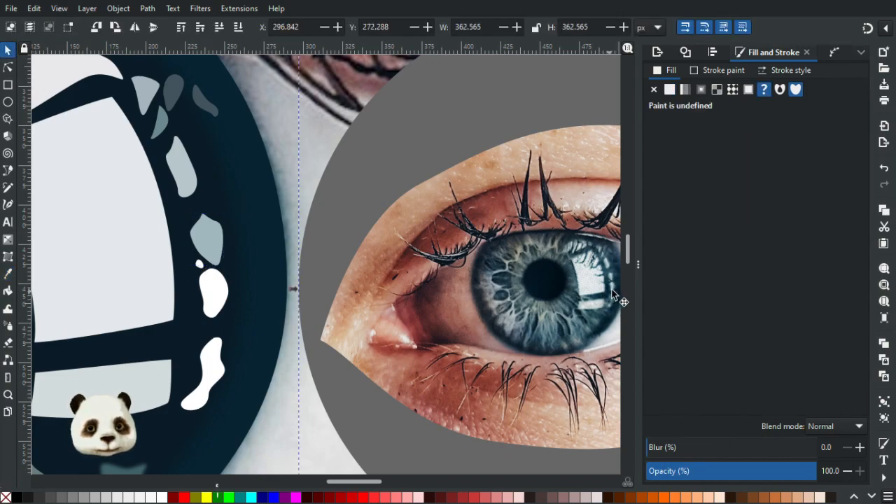
click(221, 288)
key(d)
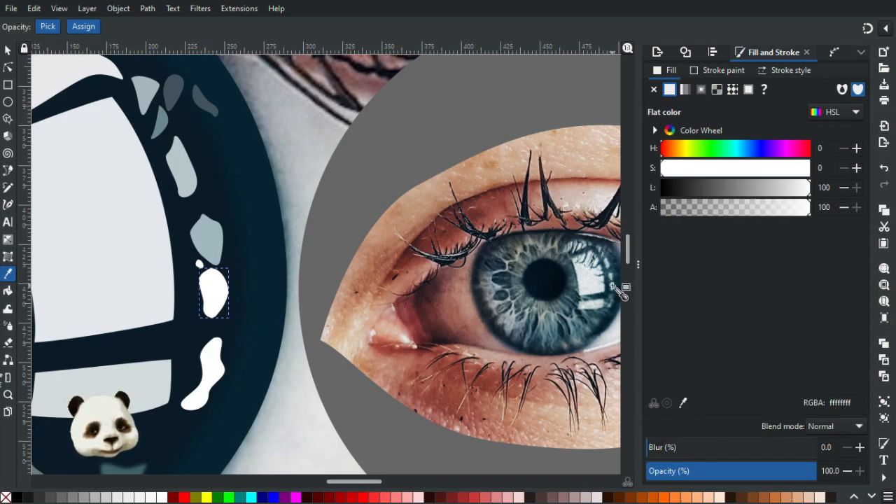
click(615, 289)
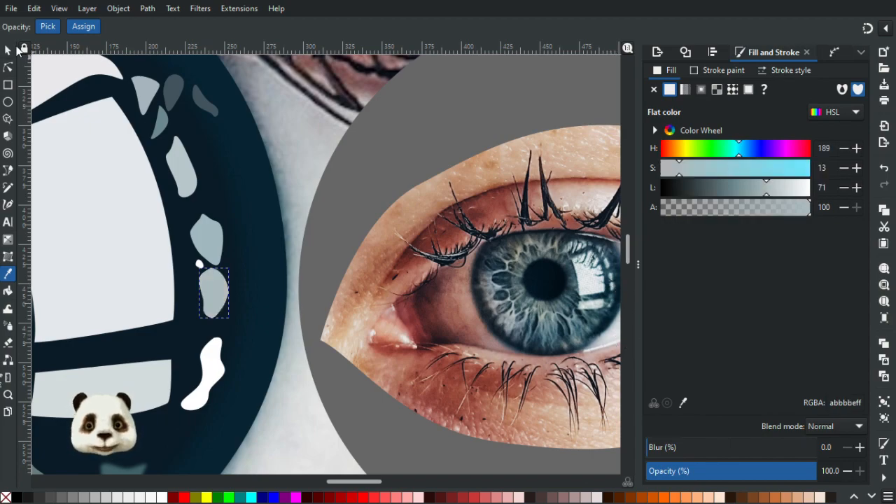
Recolour the wavy highlight at the lower end of the outer reflections to 6c8f96 sampled from the reference eye.
key(s)
click(211, 378)
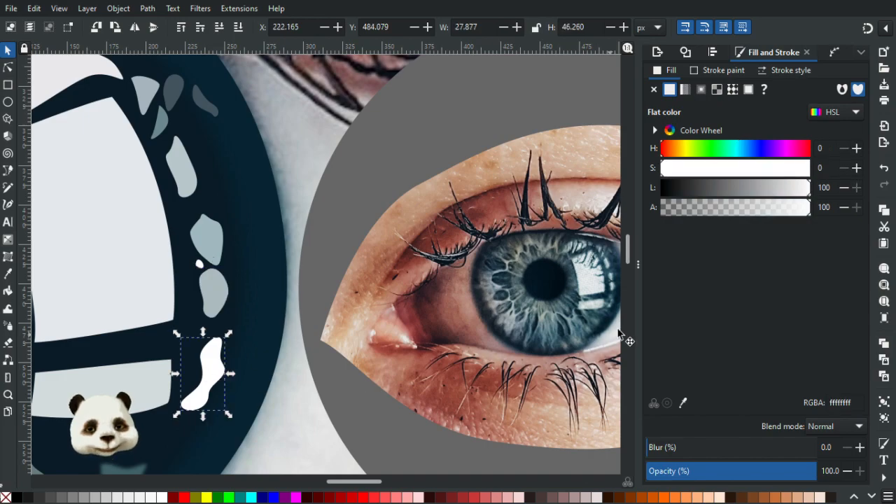
key(d)
click(613, 303)
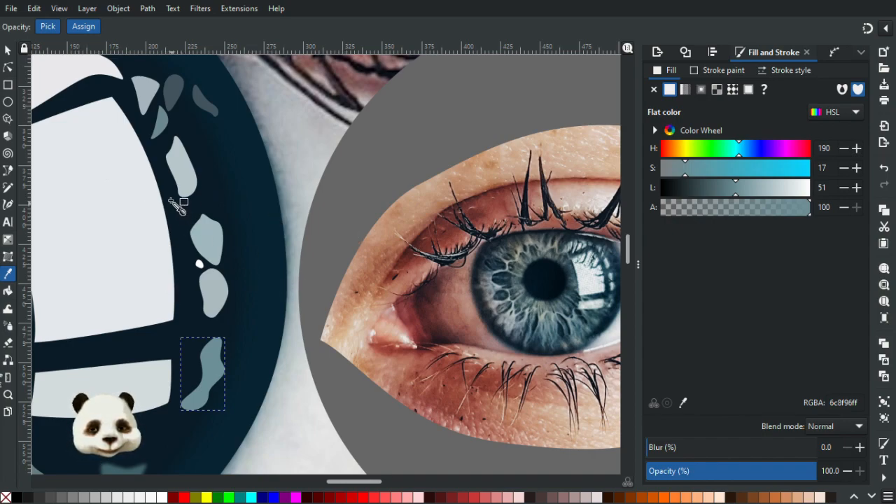
Recolour the tiny dot between the angular and rounded highlights to a0b8bd sampled from the angular highlight above it.
click(7, 52)
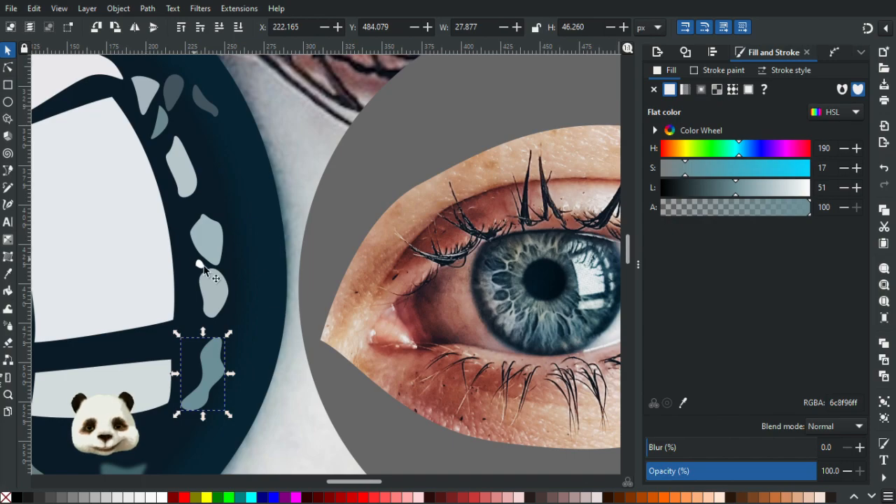
click(200, 265)
key(d)
click(210, 234)
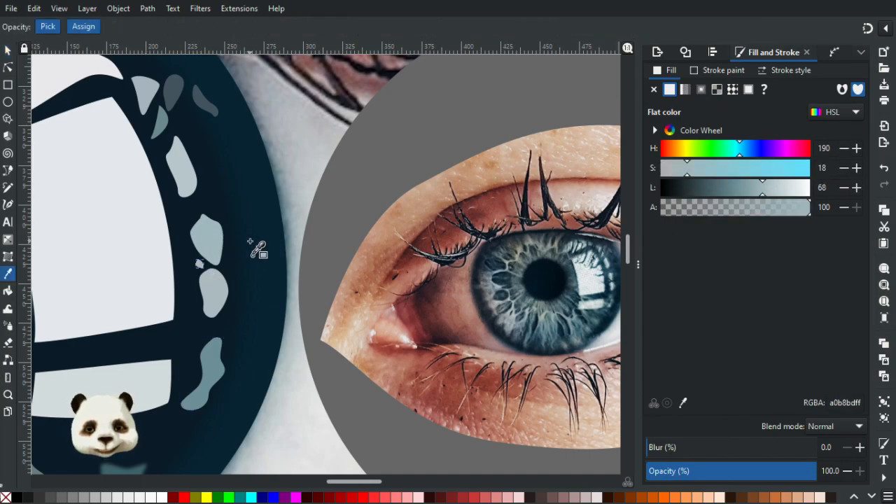
Smooth the lower edge of the rounded white reflection by adjusting its bottom node's handles and moving the node up to Y 343.469 px, and deselect.
scroll(250, 241, down, 3)
scroll(250, 242, up, 3)
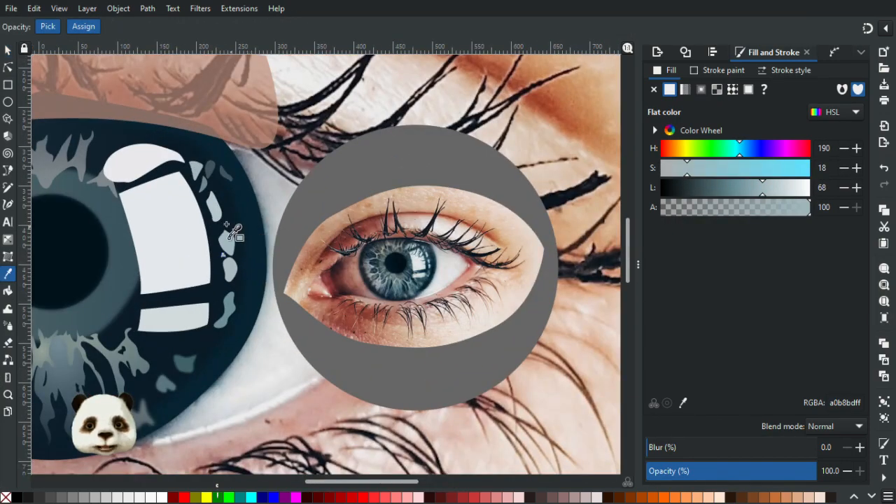
scroll(225, 221, up, 1)
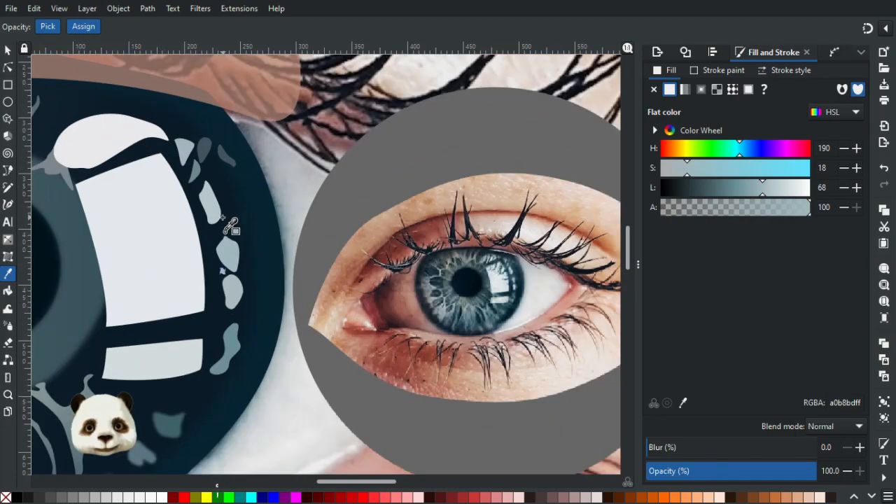
click(7, 66)
scroll(393, 372, up, 3)
click(154, 172)
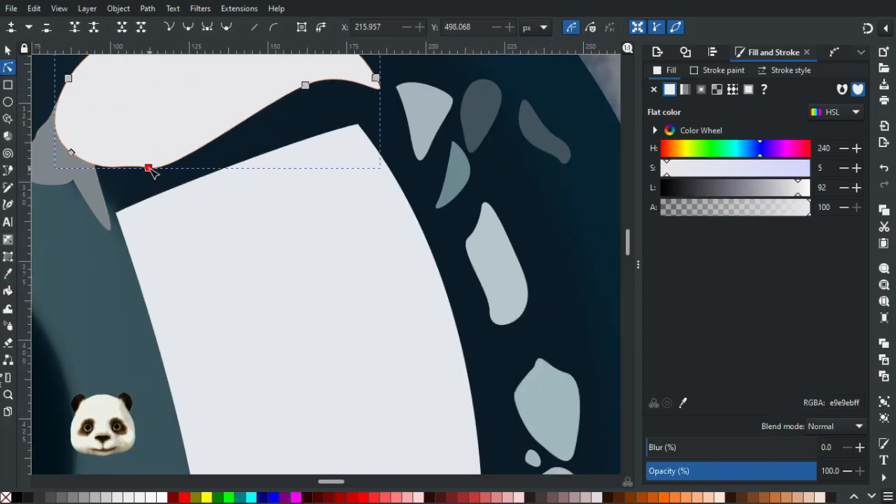
click(149, 168)
drag(175, 173, 187, 163)
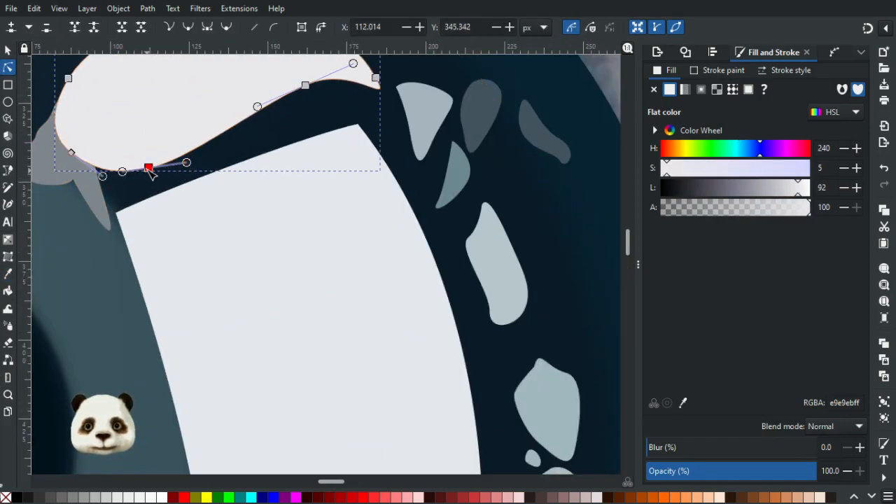
click(241, 158)
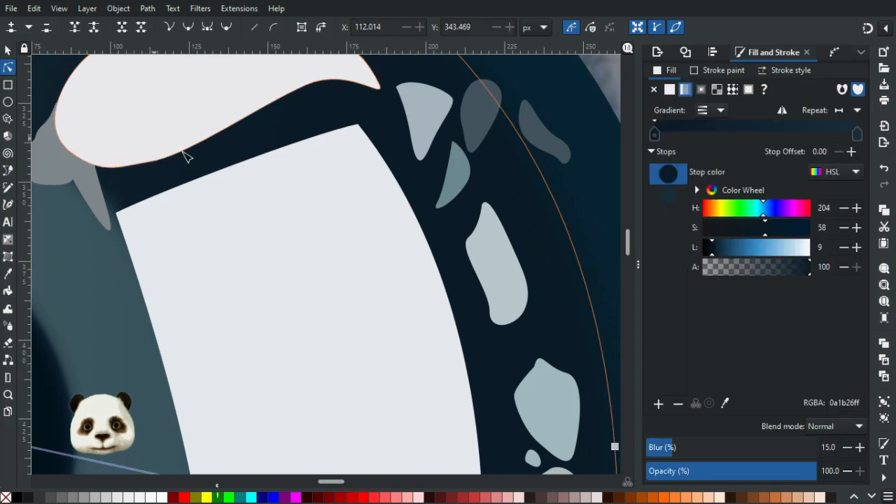
scroll(252, 168, down, 4)
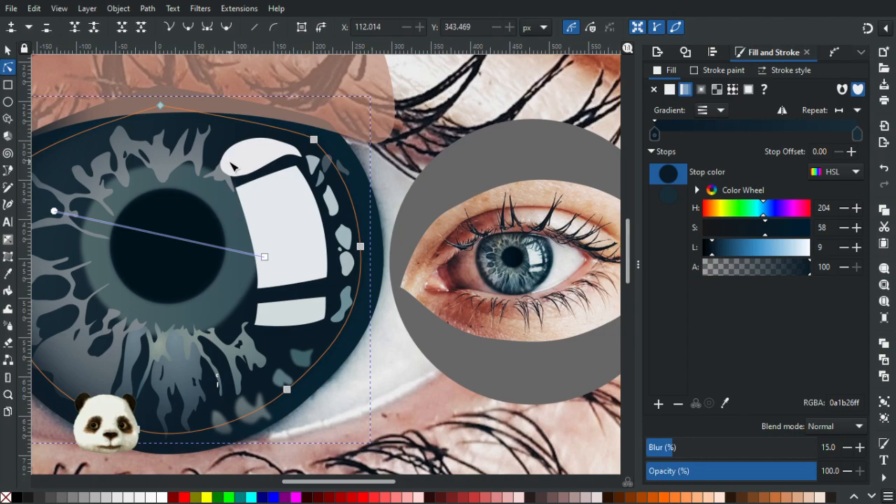
click(405, 361)
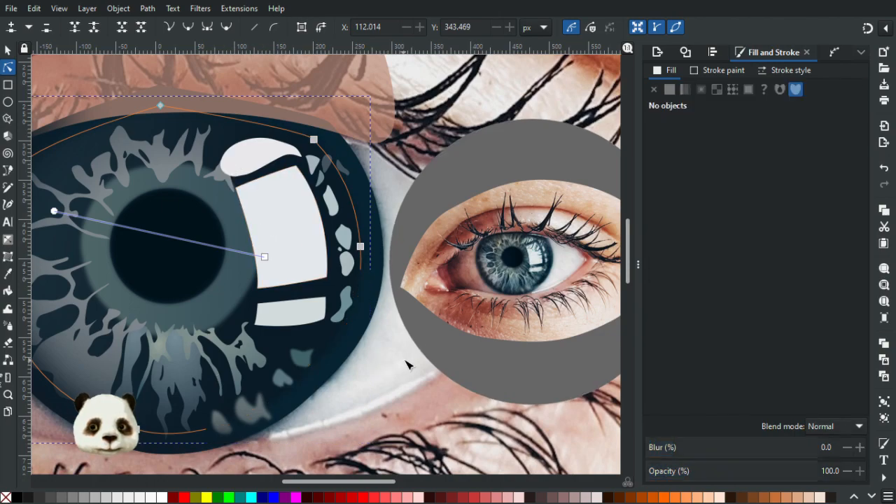
Compare the drawn large iris with the small reference eye, examining the inner ring, radial fibres and reflections both close up and from afar.
scroll(405, 360, down, 6)
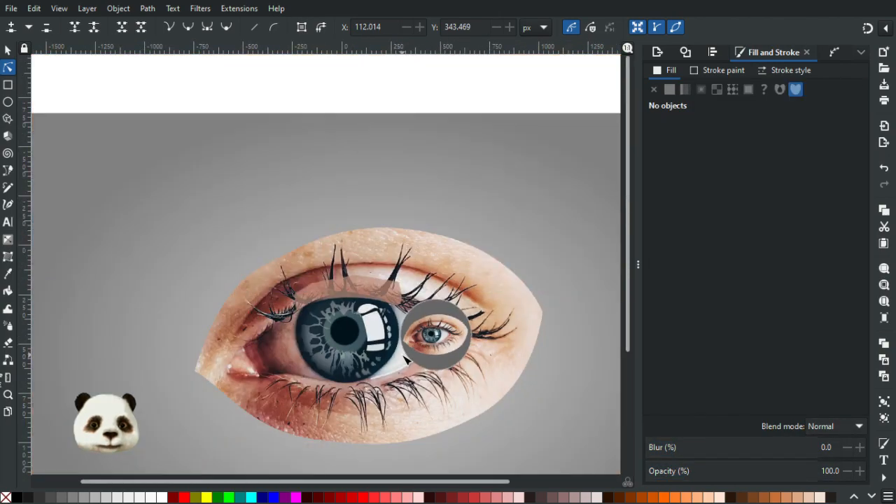
scroll(421, 377, up, 1)
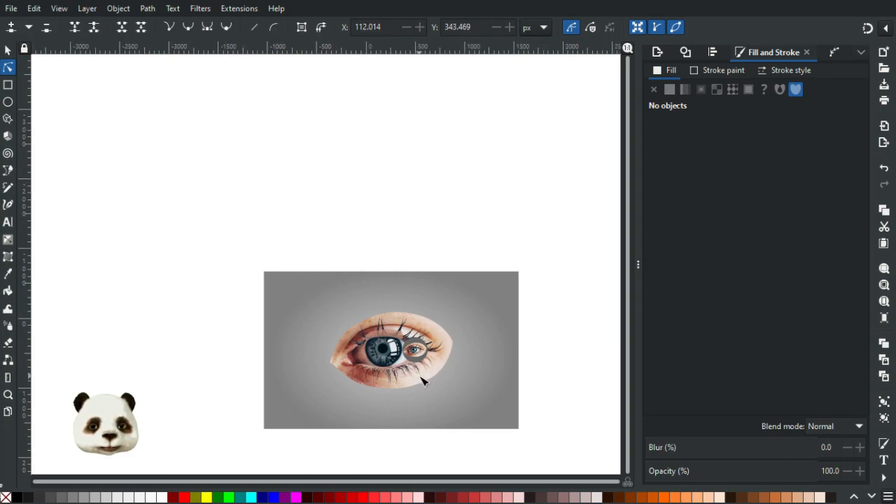
scroll(426, 390, up, 1)
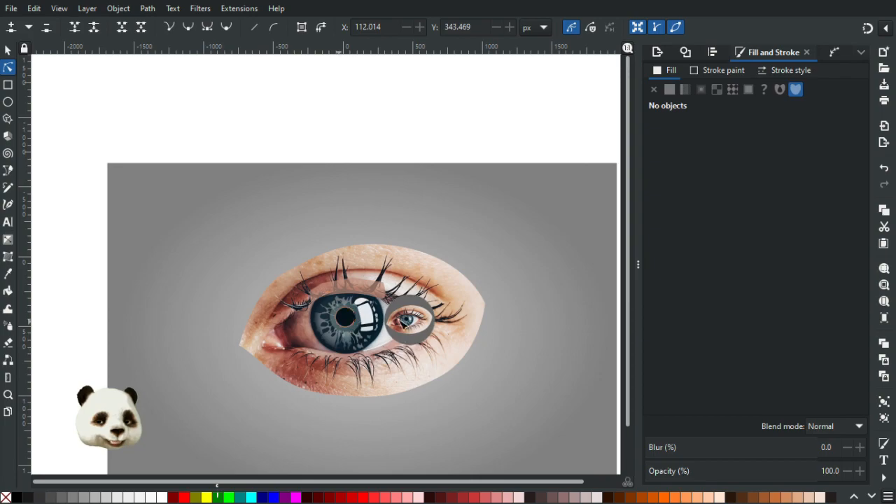
scroll(356, 364, up, 2)
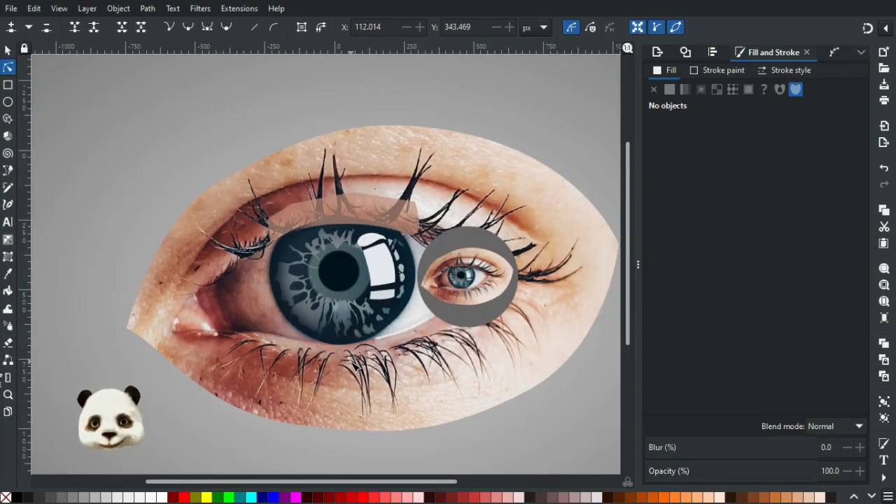
scroll(378, 287, up, 2)
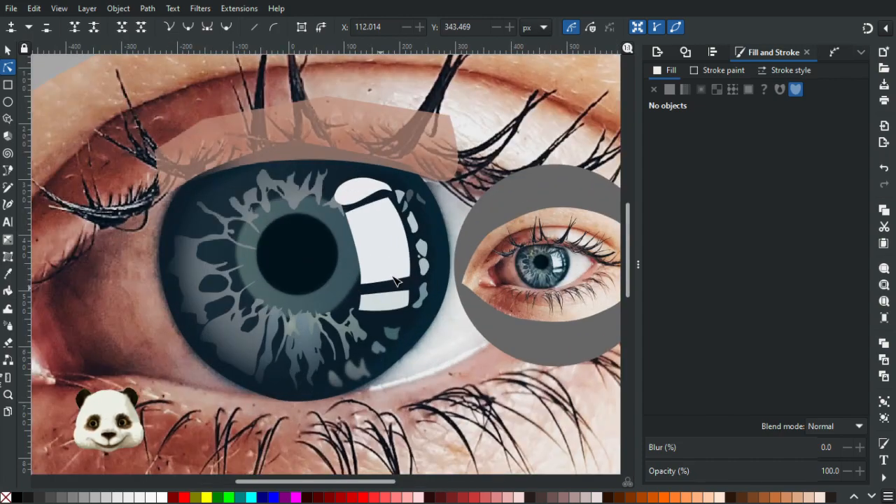
scroll(391, 266, up, 1)
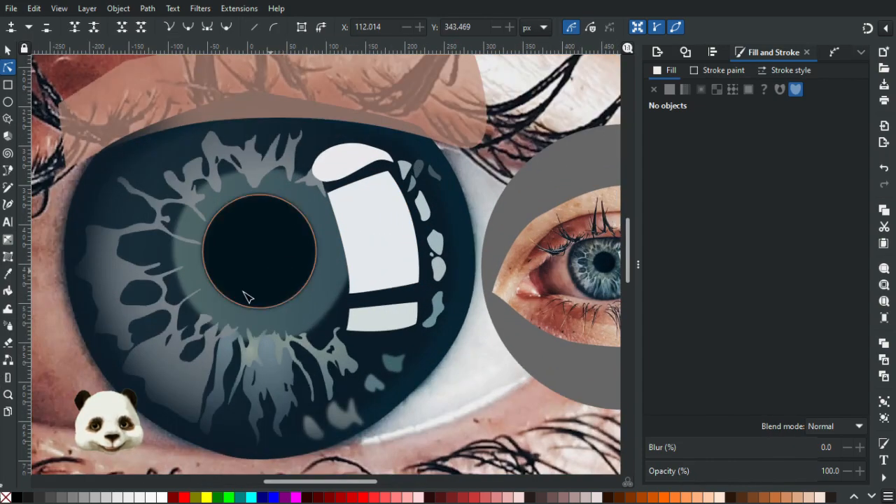
drag(562, 272, 493, 294)
scroll(494, 295, up, 5)
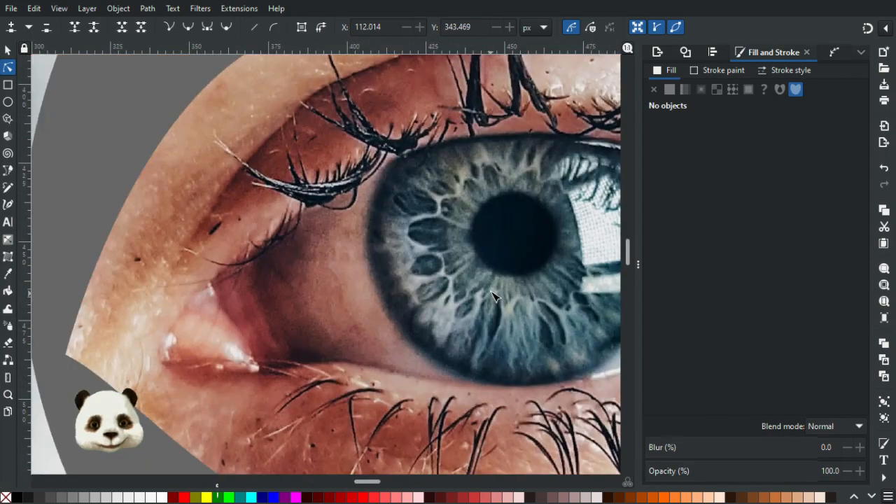
scroll(567, 287, down, 6)
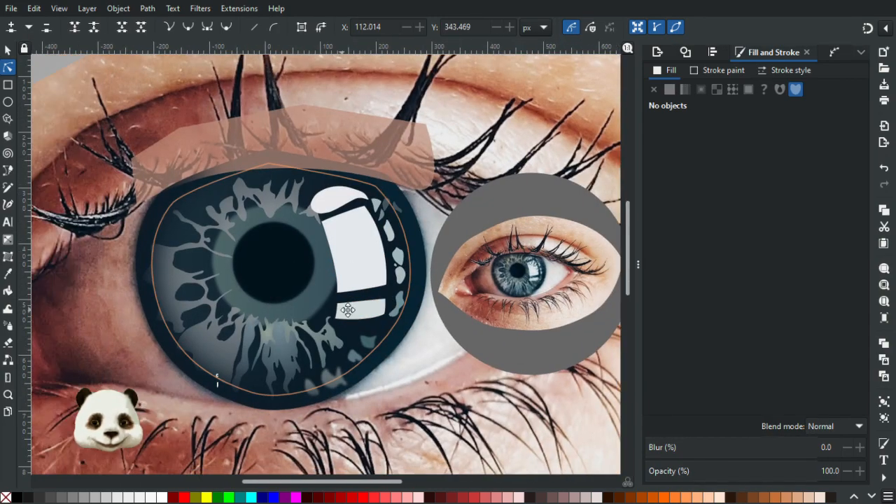
drag(330, 310, 348, 309)
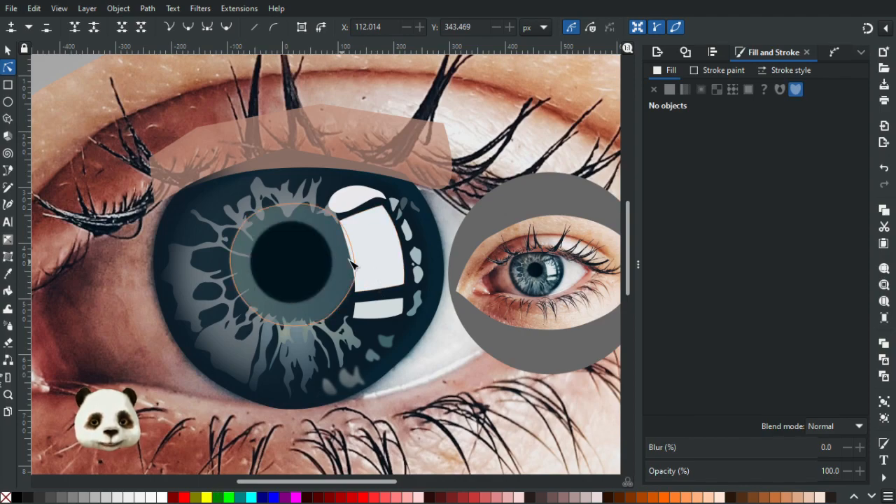
scroll(568, 280, up, 3)
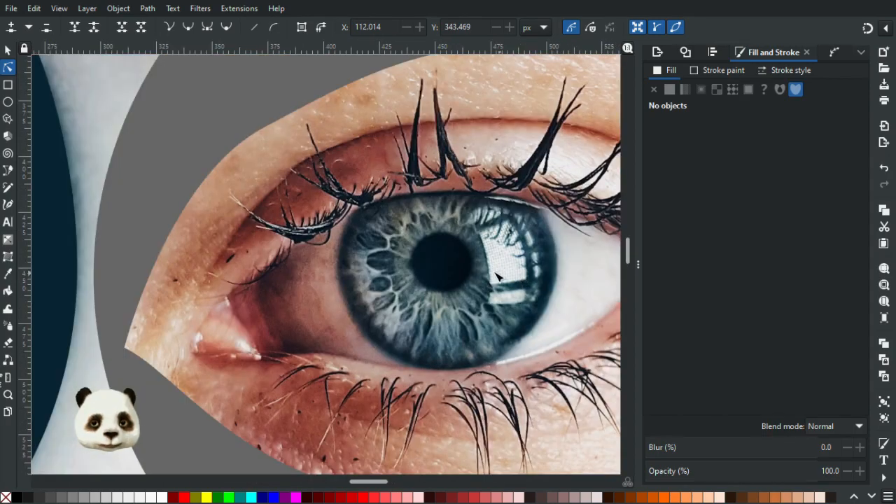
scroll(446, 266, down, 4)
scroll(238, 278, down, 2)
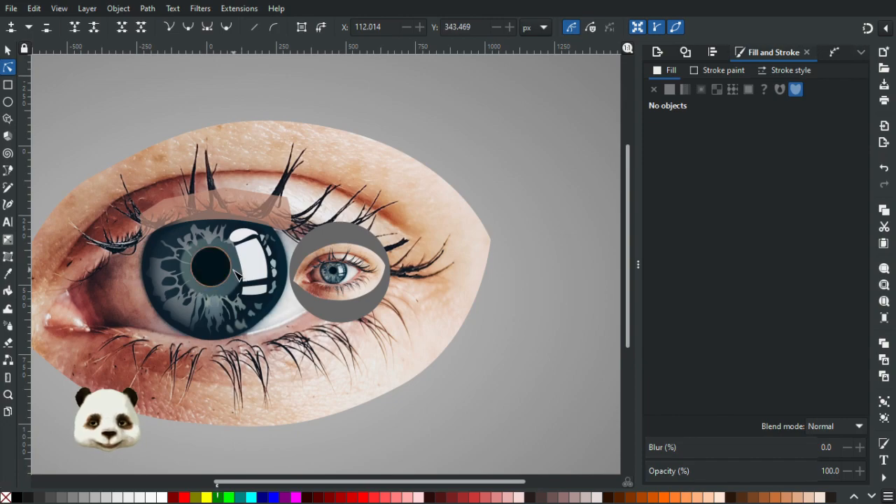
scroll(238, 274, up, 3)
Lower the opacity of the dark iris shapes and inner ring to 10–20% to check the photo beneath, and restore it to 100%.
click(9, 49)
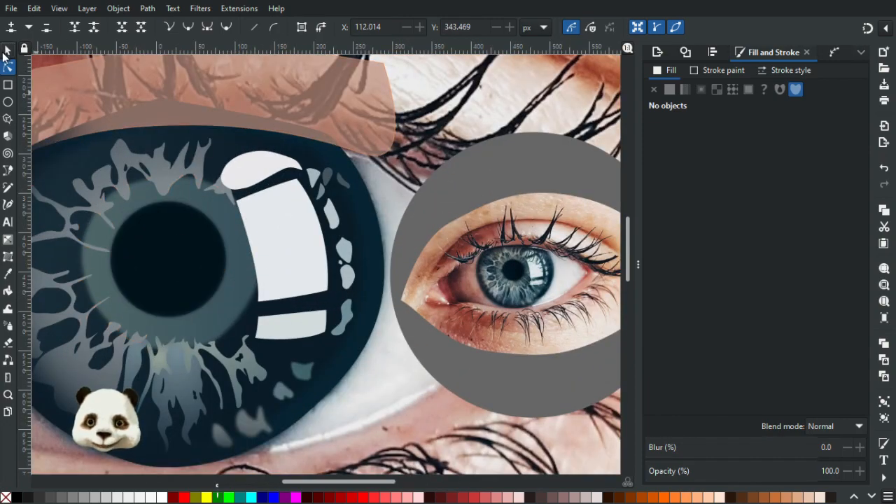
click(287, 358)
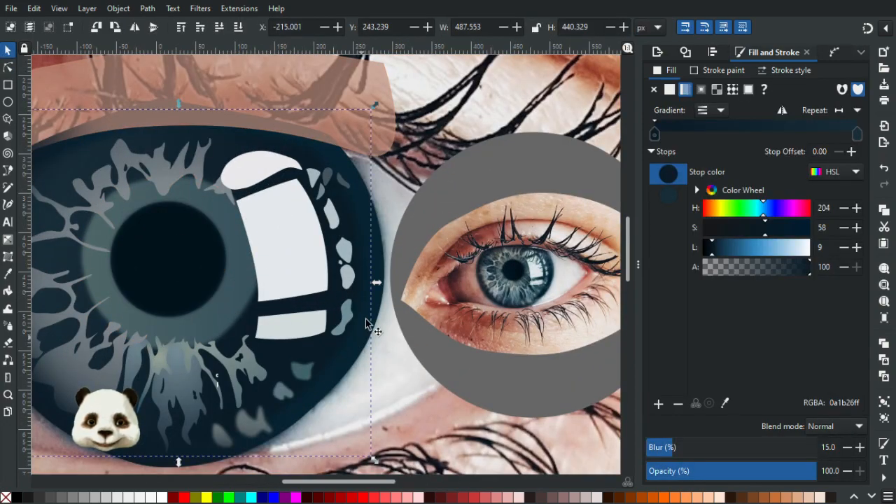
shift+click(376, 258)
shift+click(232, 306)
click(679, 473)
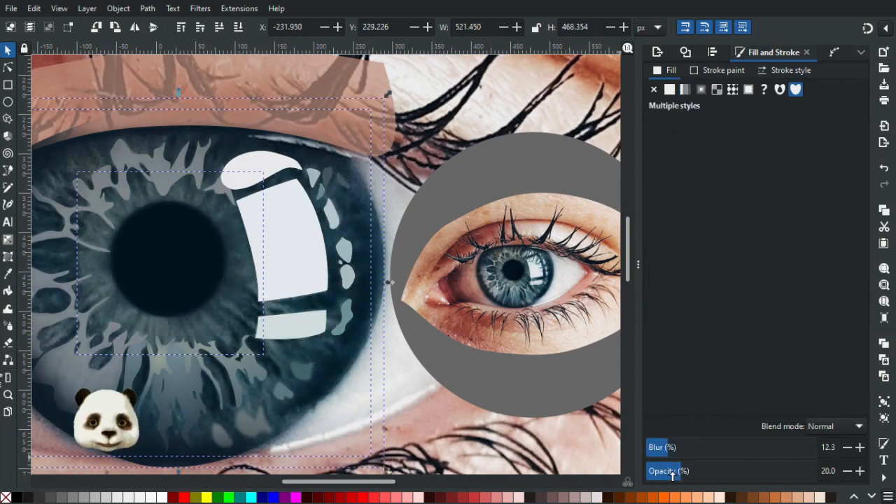
click(663, 476)
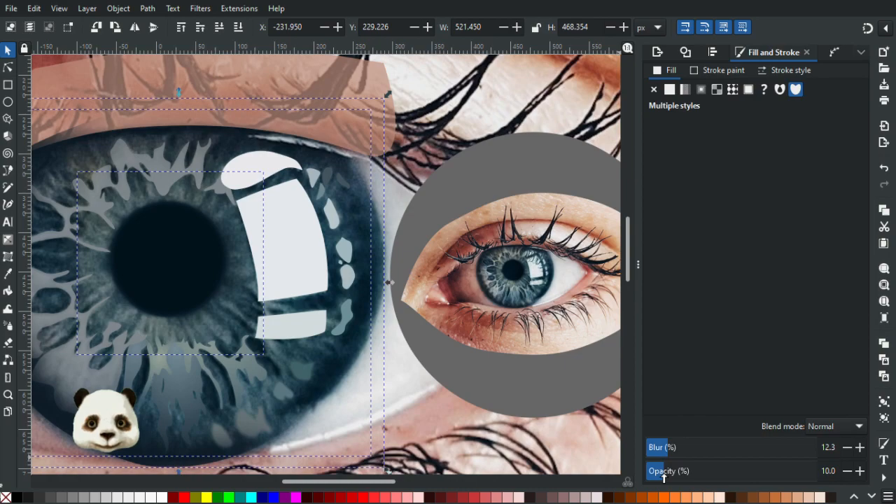
click(676, 473)
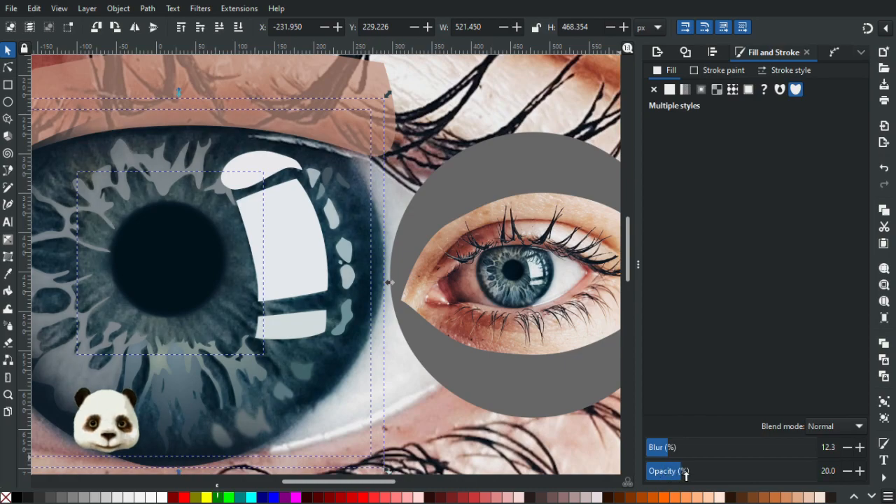
click(699, 473)
drag(700, 475, 889, 476)
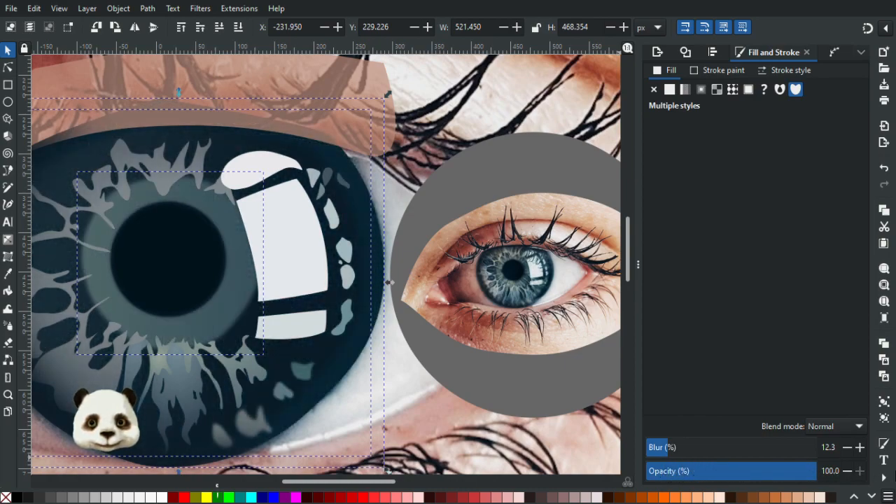
Adjust the lower pupil-side corner node of the large window-shaped white reflection, shifting it slightly toward the pupil.
click(8, 68)
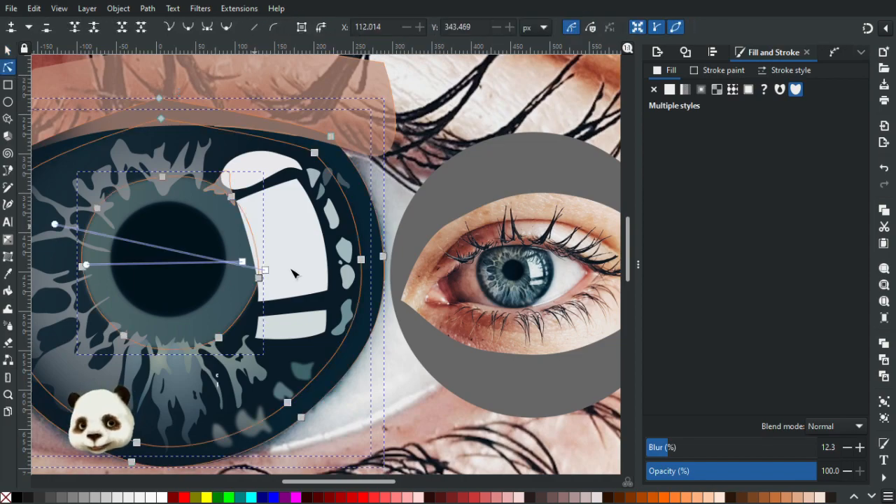
click(267, 306)
click(258, 302)
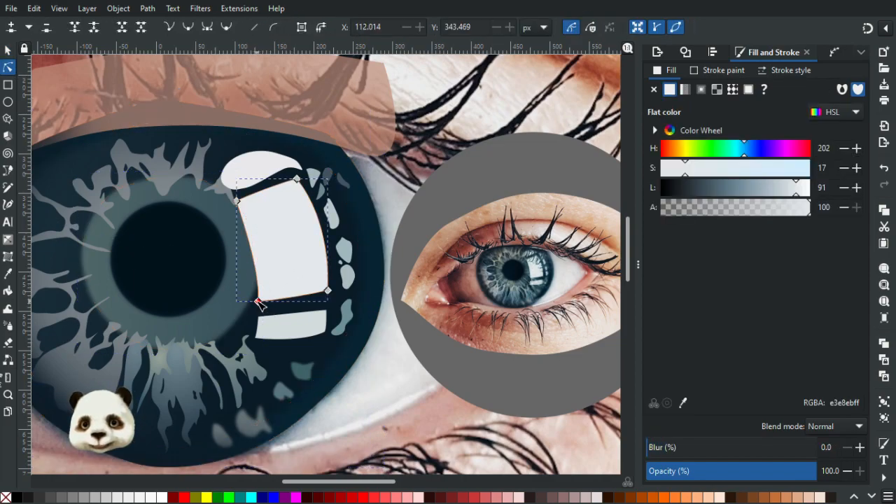
click(257, 301)
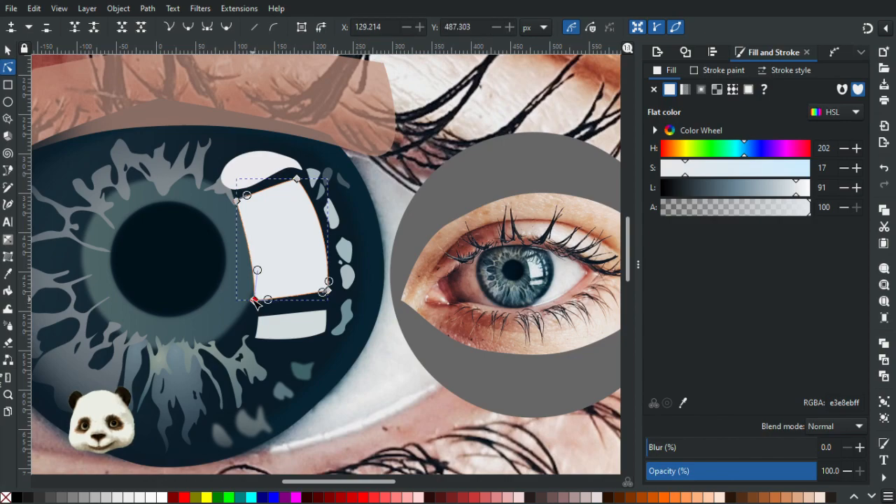
drag(258, 302, 256, 254)
Reshape the lower white reflection, moving its upper pupil-side node to X 126.368, Y 505.655 px and upper outer node to X 216.373, Y 495.987 px.
click(259, 324)
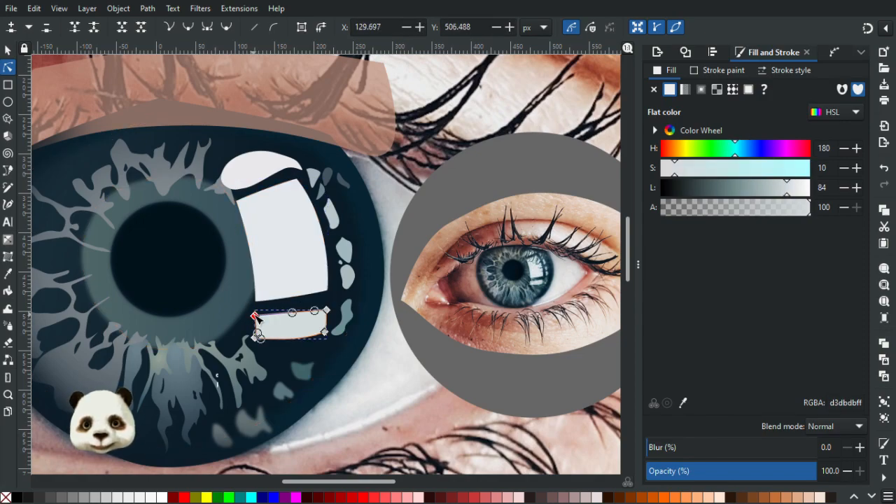
click(277, 297)
click(295, 358)
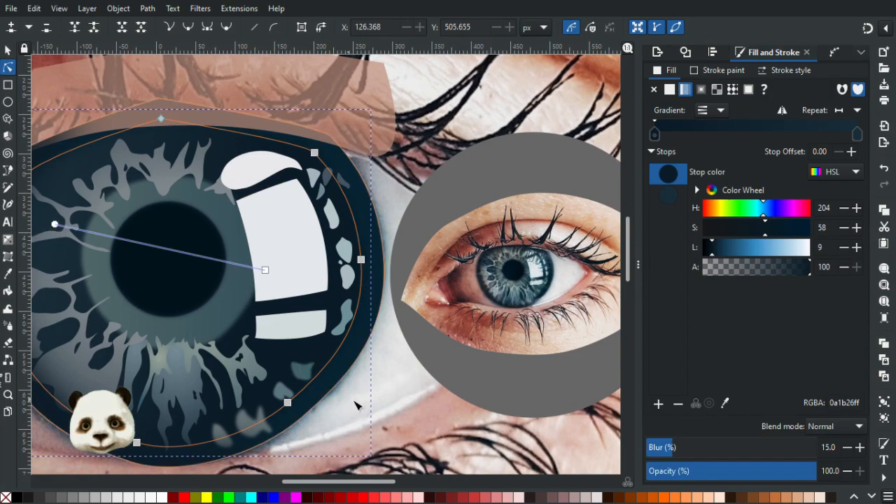
click(420, 389)
scroll(371, 357, up, 6)
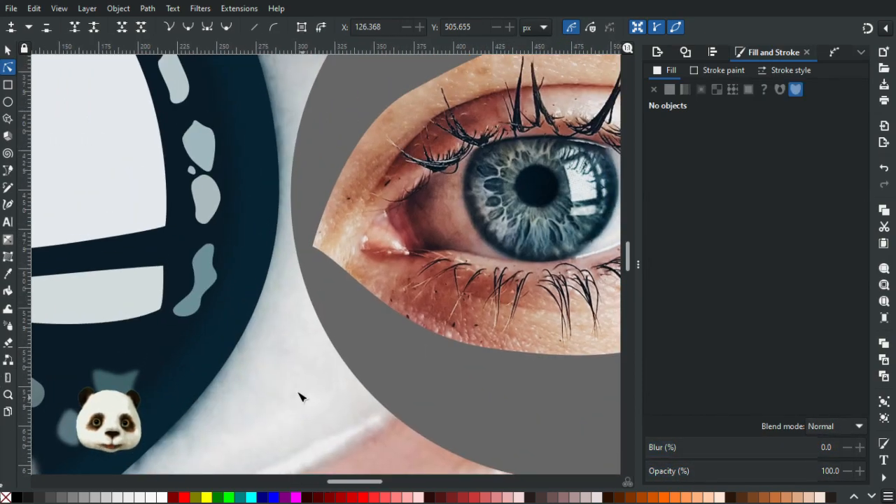
click(163, 269)
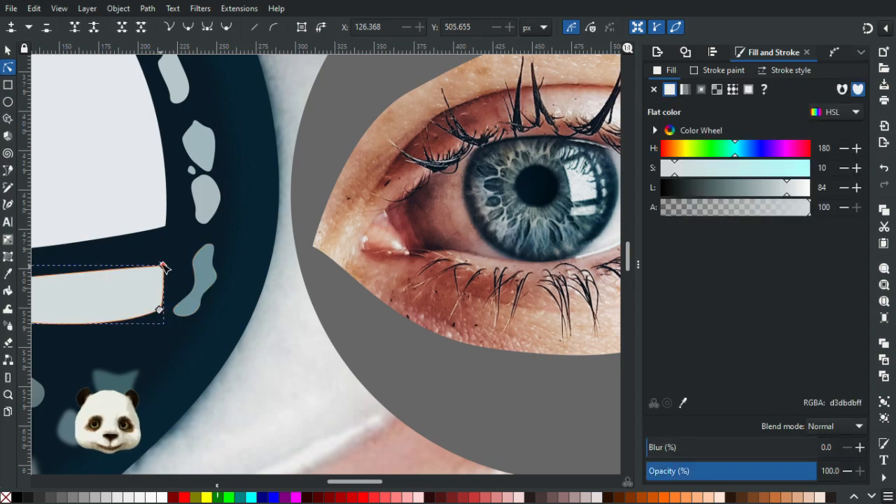
click(164, 264)
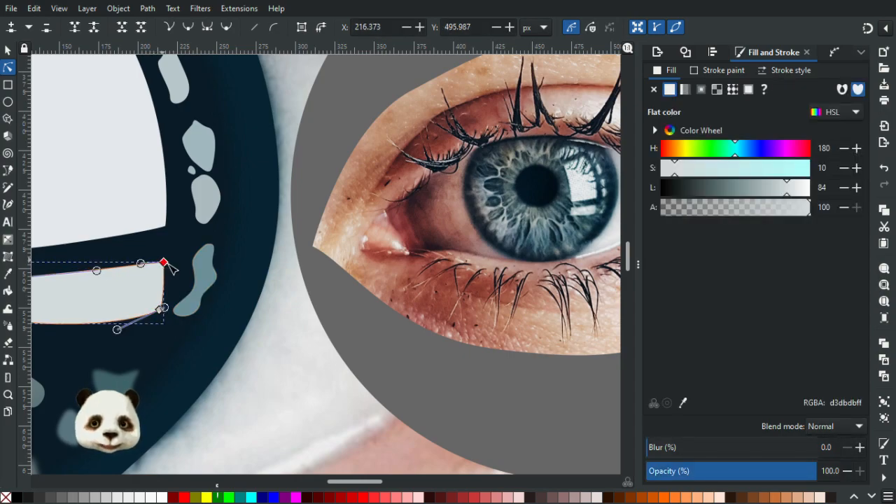
key(Escape)
Lighten the end stop of the blurred dark iris shape's gradient to 1e3945, lightness 19, and deselect.
scroll(290, 355, down, 5)
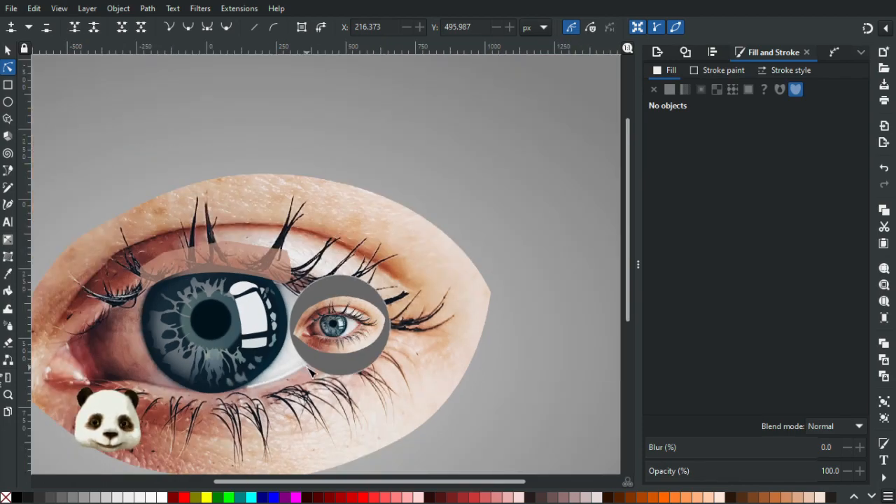
scroll(310, 373, down, 2)
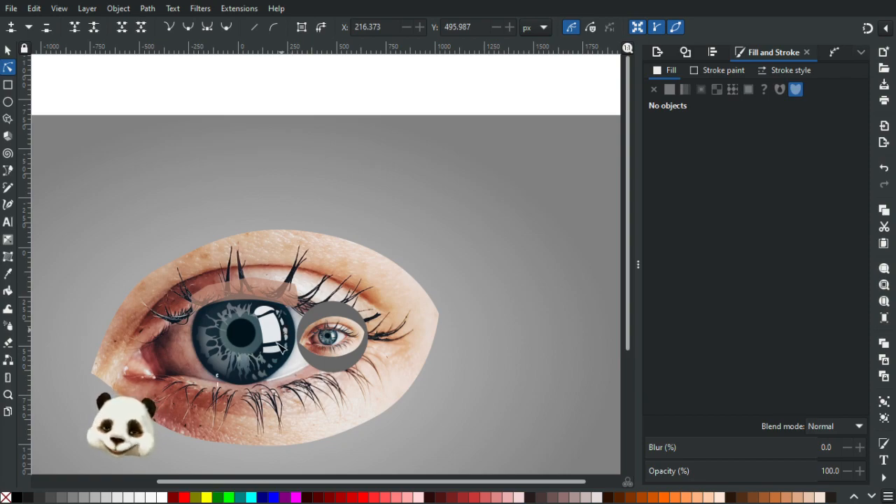
scroll(283, 344, up, 2)
scroll(280, 357, up, 1)
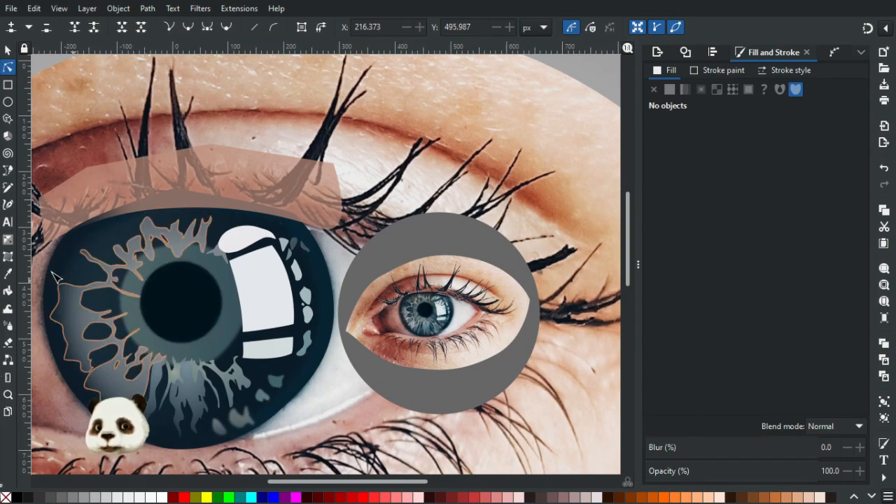
click(154, 310)
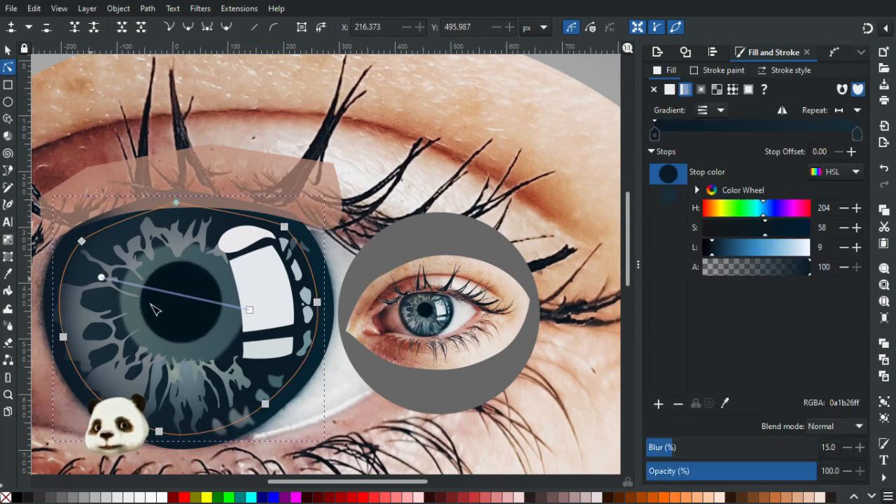
click(101, 278)
drag(721, 258, 725, 252)
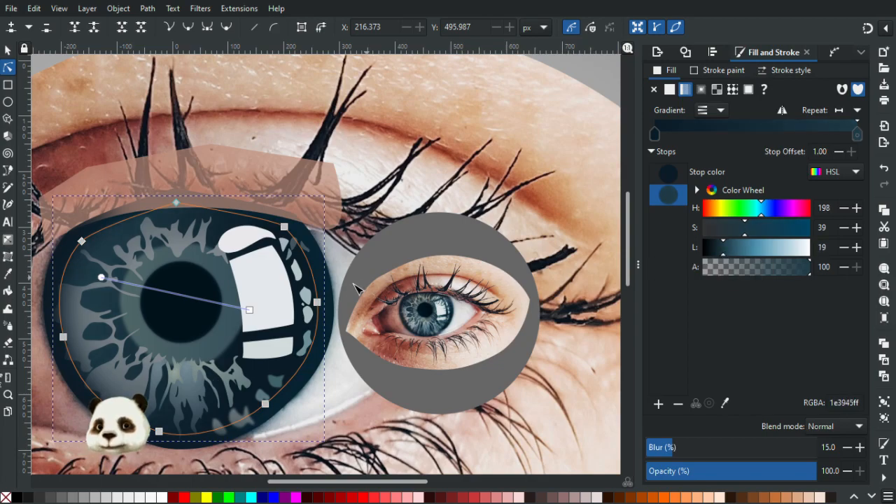
scroll(403, 320, up, 1)
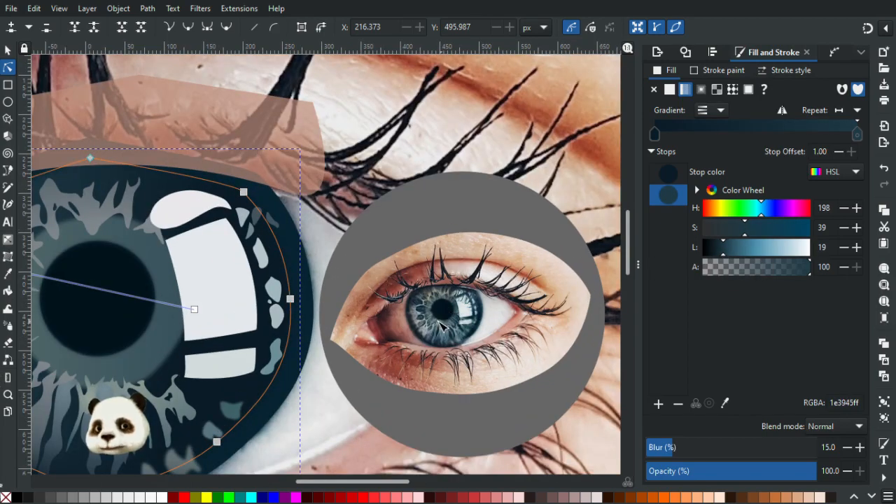
scroll(352, 339, down, 4)
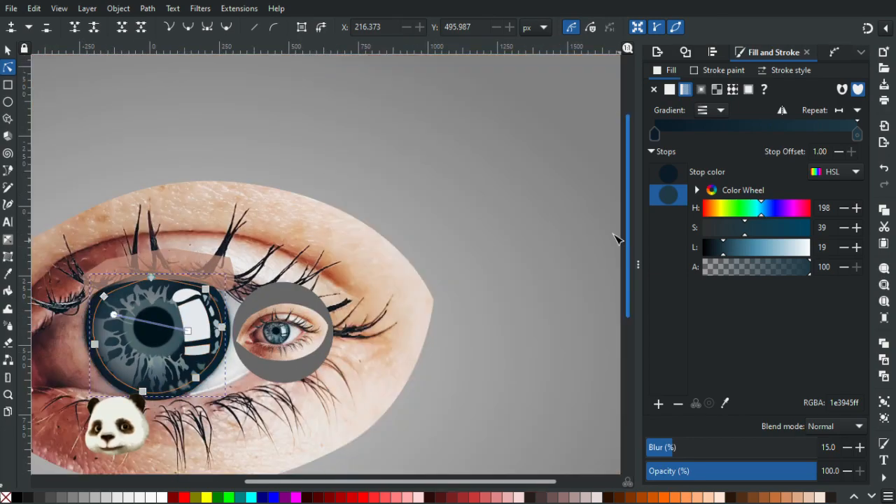
key(Escape)
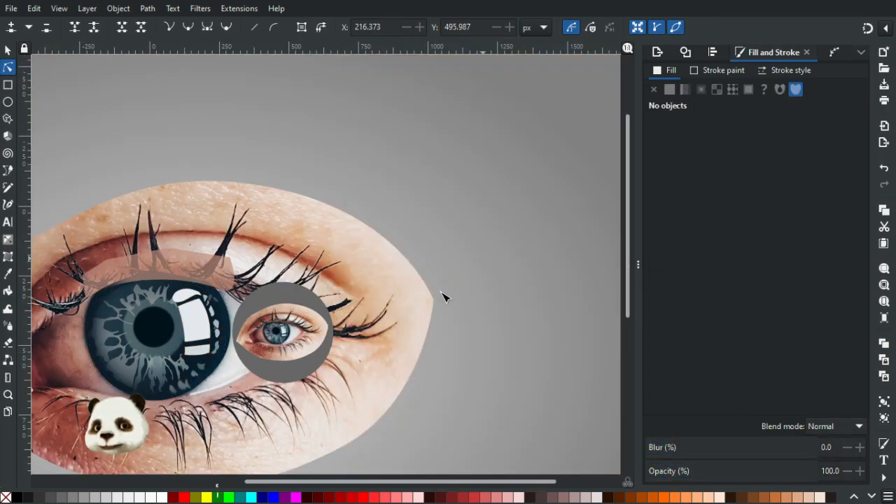
Lighten the start stop of the blurred iris shape's gradient to 102737, lightness 14, and deselect.
scroll(217, 385, up, 3)
scroll(200, 376, down, 4)
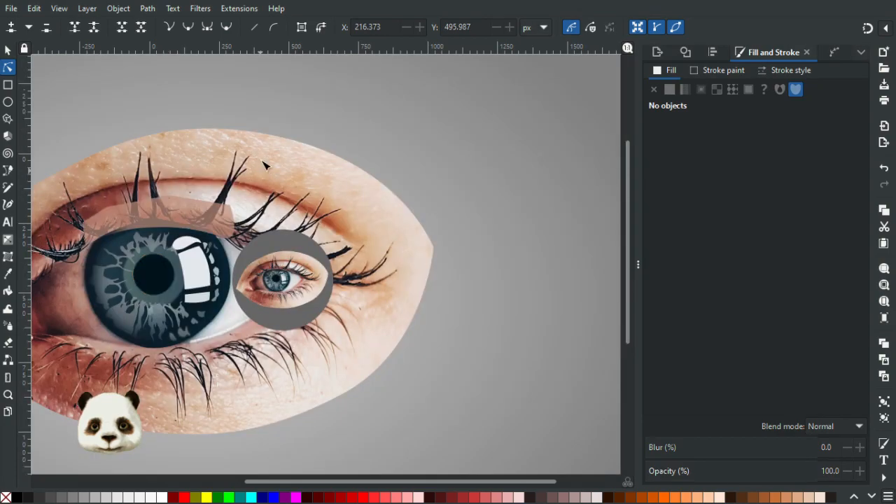
click(195, 316)
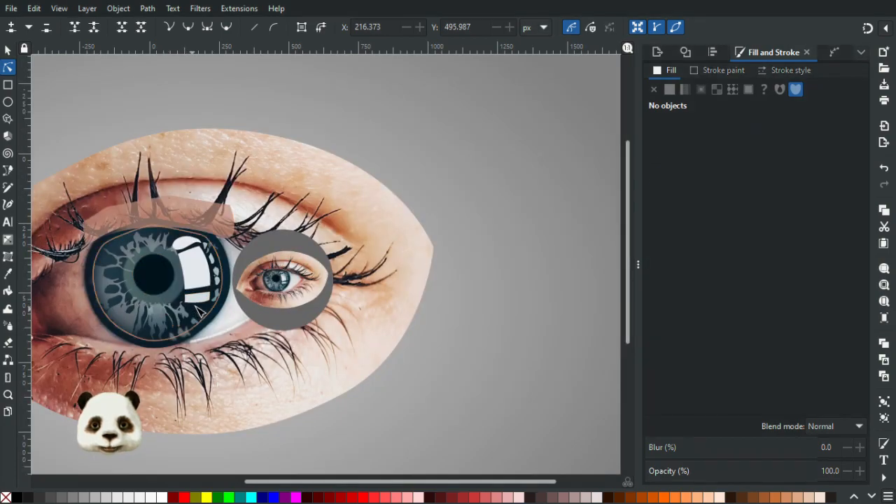
click(189, 280)
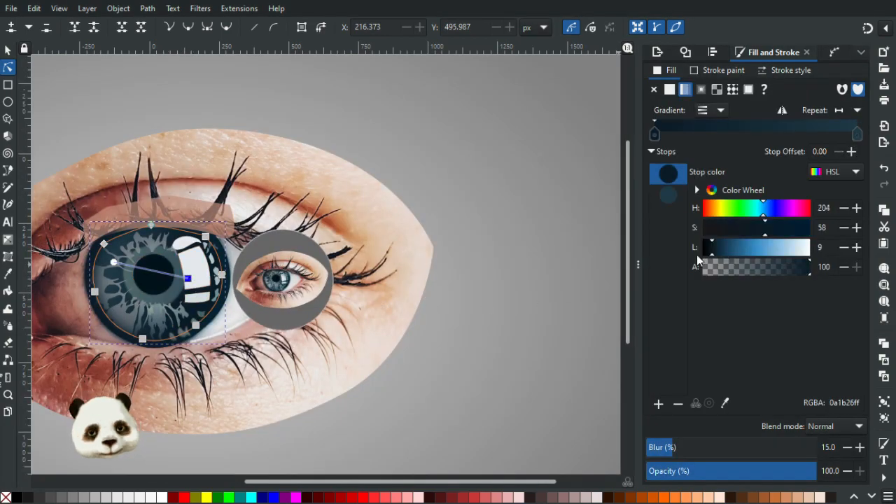
drag(716, 253, 718, 252)
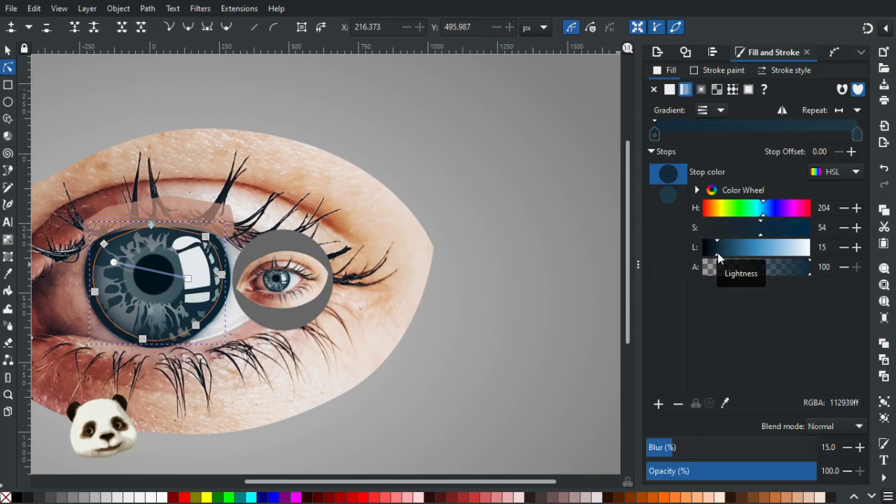
click(465, 309)
scroll(464, 308, down, 4)
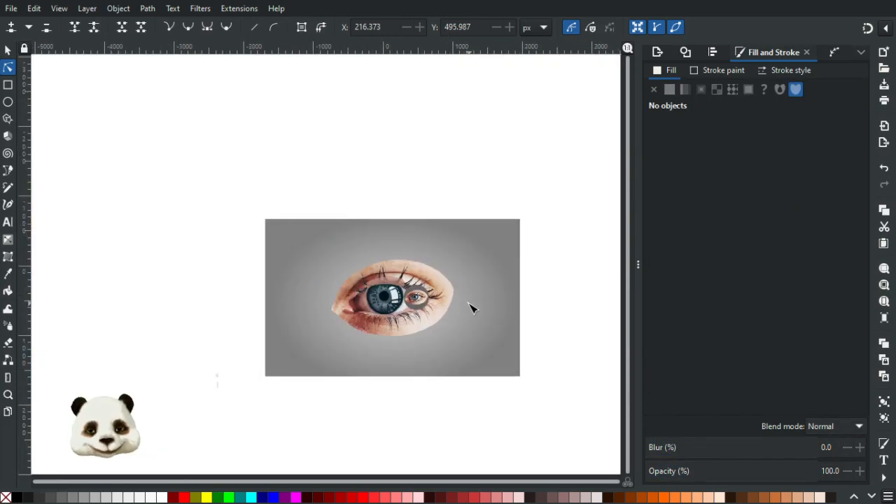
Try black (000000) as the fill of the outermost iris shape, and undo the colour change.
scroll(429, 311, up, 5)
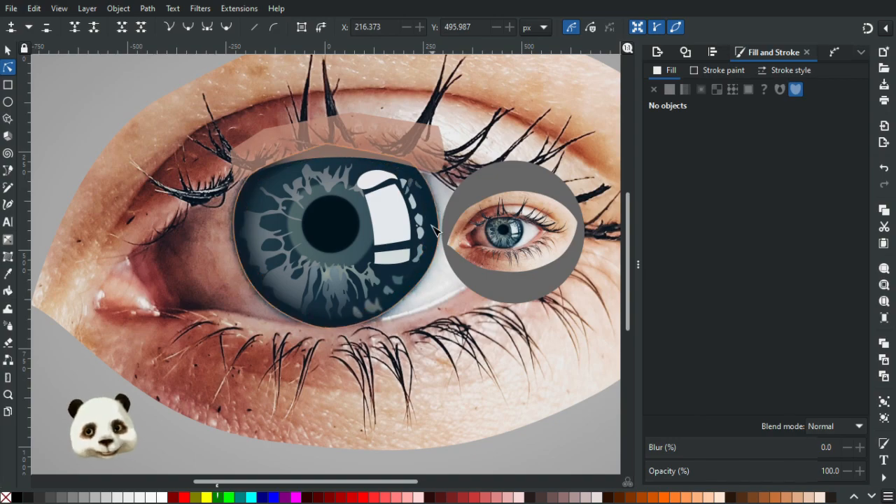
click(436, 226)
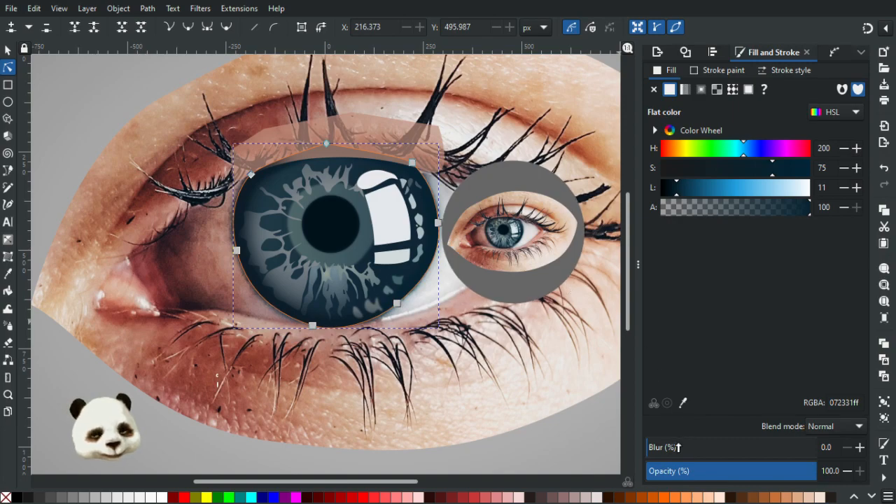
drag(673, 192, 647, 207)
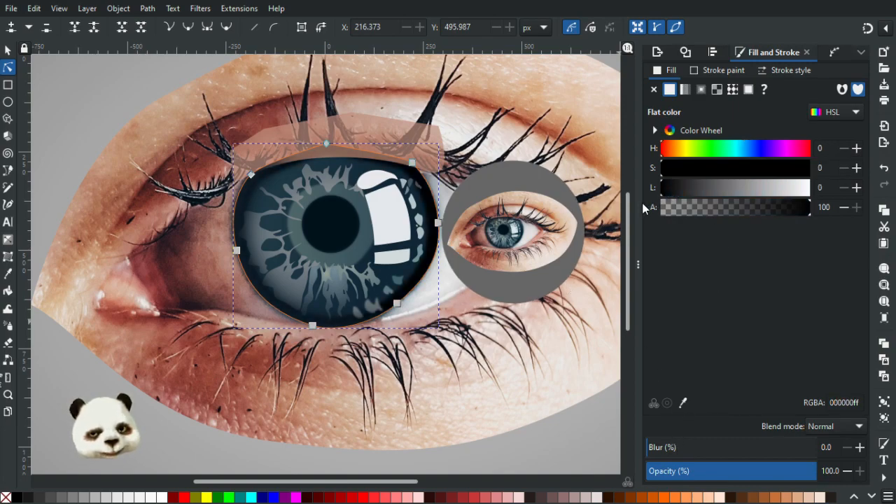
key(ctrl+z)
key(ctrl+z)
key(ctrl+z)
key(ctrl+z)
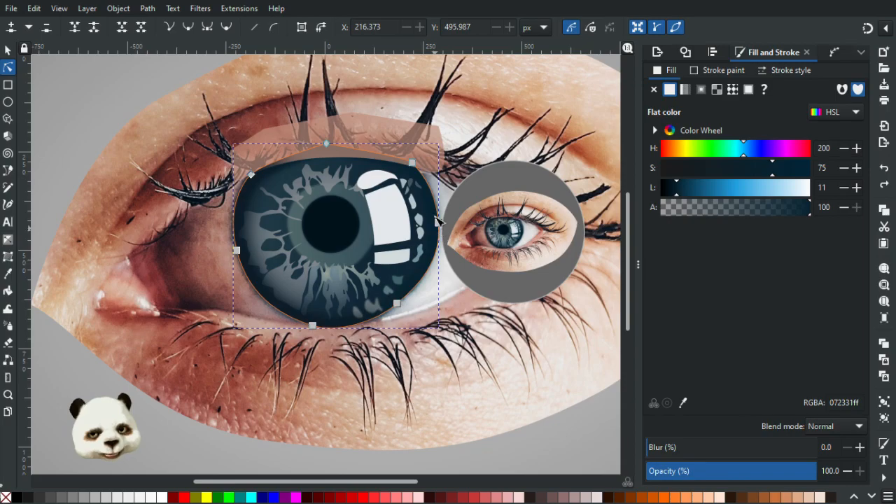
Widen the blurred gradient iris shape, moving its right node to X 270.804, Y 428.774 px and lower-right node to X 174.590, Y 624.273 px.
scroll(442, 221, up, 2)
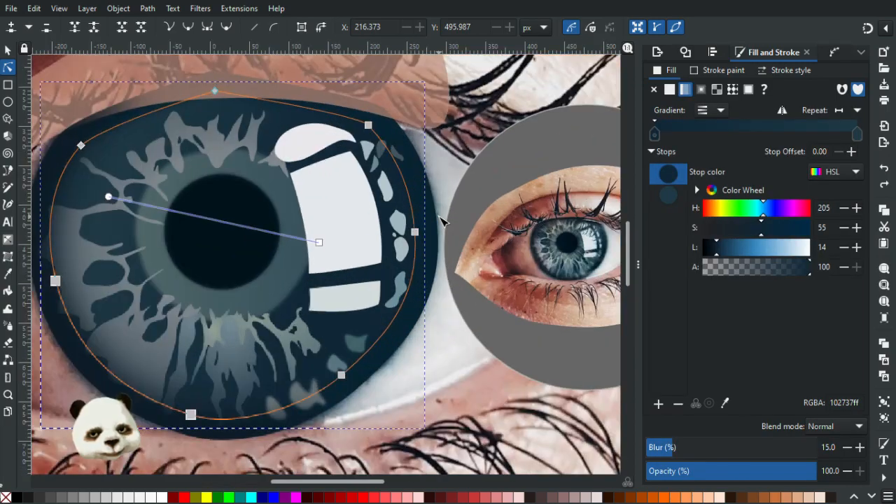
drag(341, 374, 350, 377)
drag(415, 232, 429, 231)
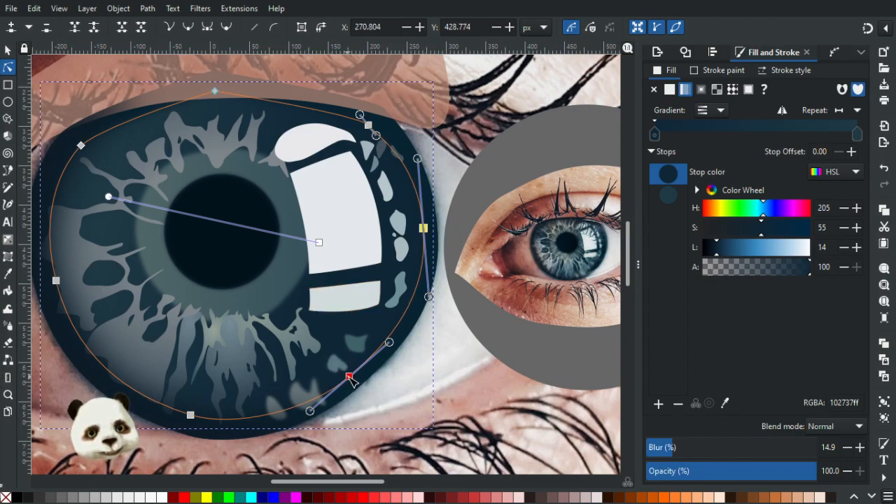
drag(346, 380, 349, 384)
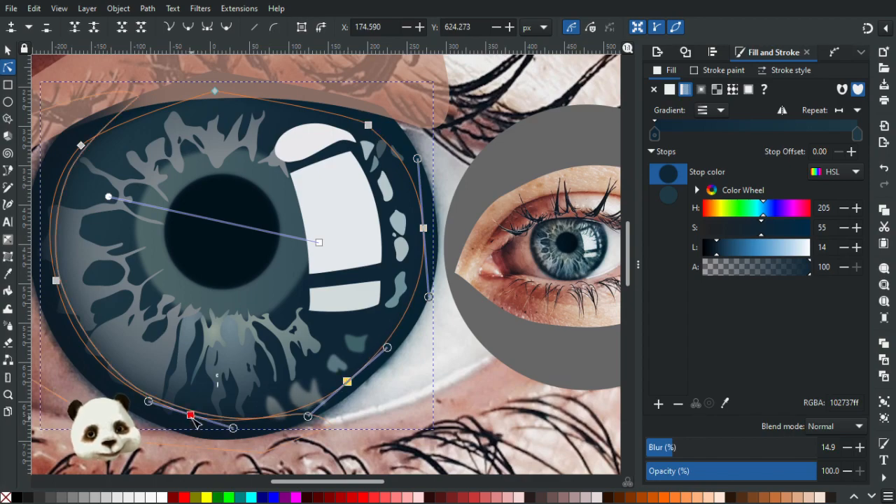
Move the blurred iris shape's bottom node slightly outward and its upper-right node to X 209.776, Y 295.919 px, and deselect.
drag(190, 418, 186, 420)
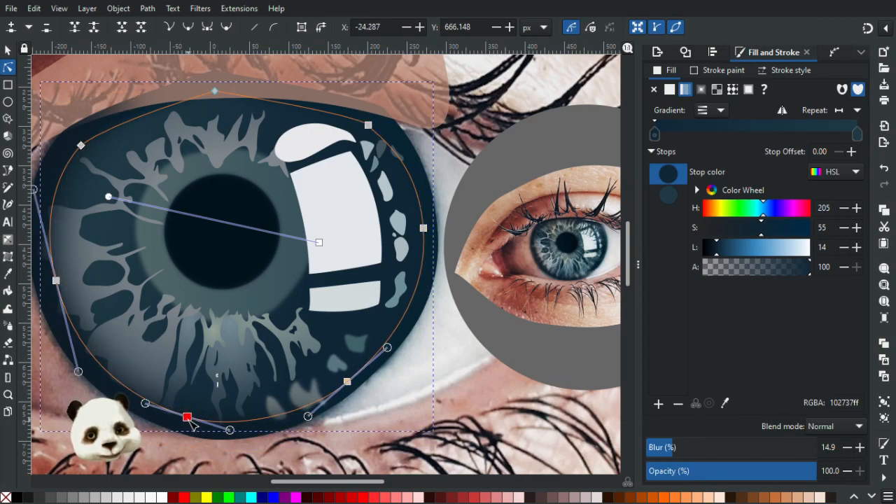
drag(369, 125, 376, 124)
click(440, 153)
key(Escape)
Move the outermost iris shape's lower-right node to X 189.293, Y 634.917 px to follow the iris edge, and deselect.
scroll(449, 163, down, 3)
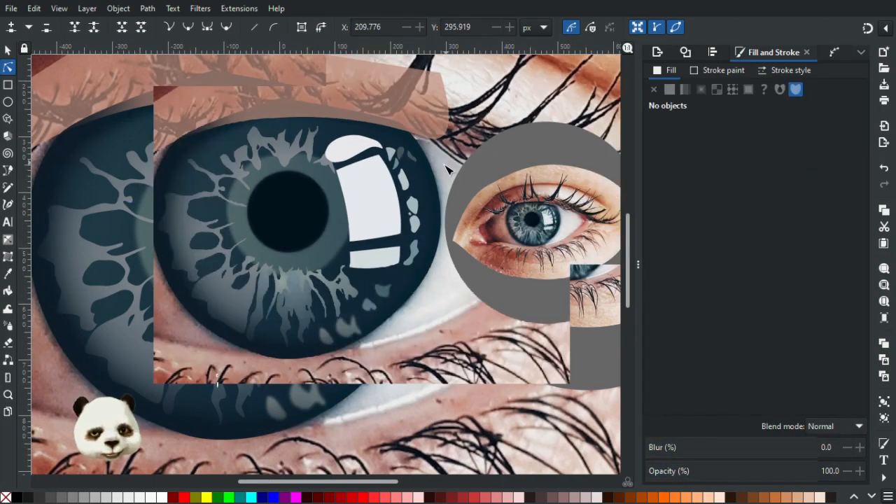
scroll(419, 225, up, 3)
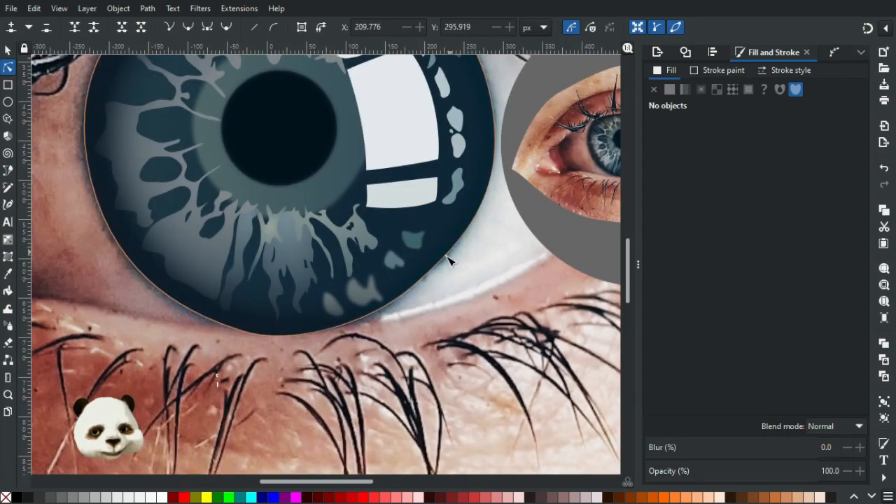
click(413, 287)
drag(415, 291, 419, 291)
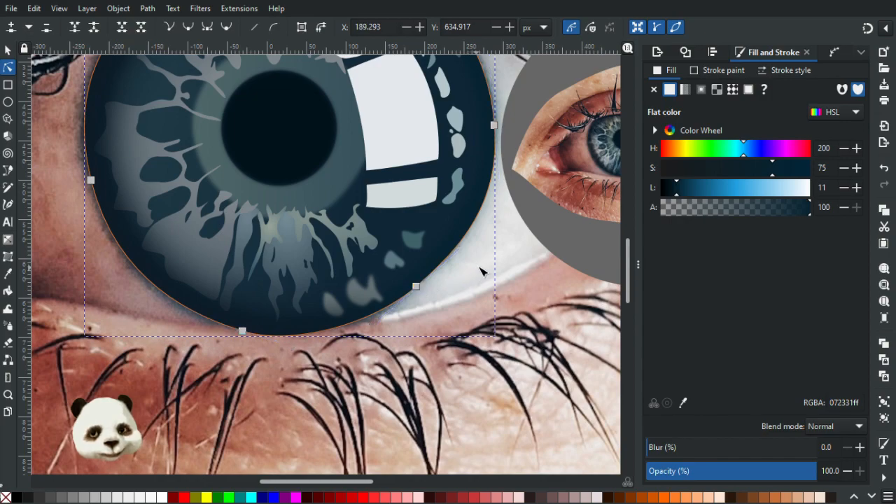
key(Escape)
Move the outermost iris shape's right node to X 287.067, Y 426.753 px to follow the iris edge.
scroll(500, 256, down, 4)
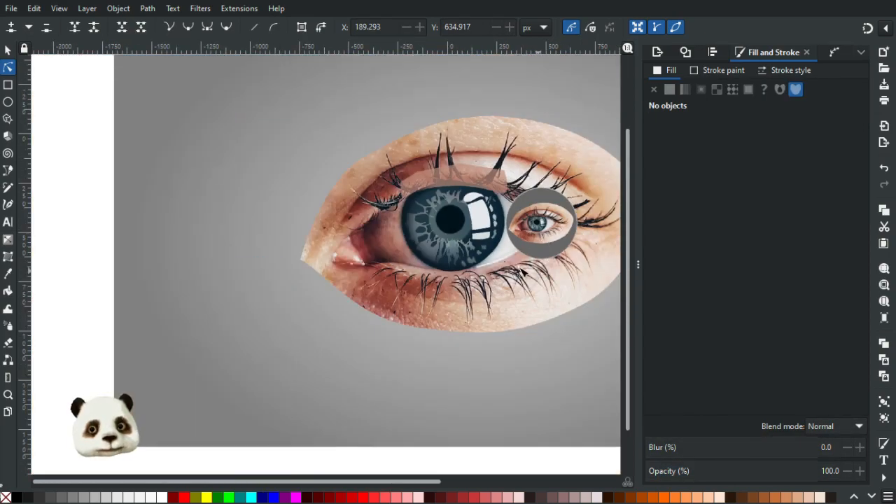
scroll(516, 269, up, 2)
click(499, 202)
click(498, 173)
drag(498, 173, 499, 172)
click(503, 242)
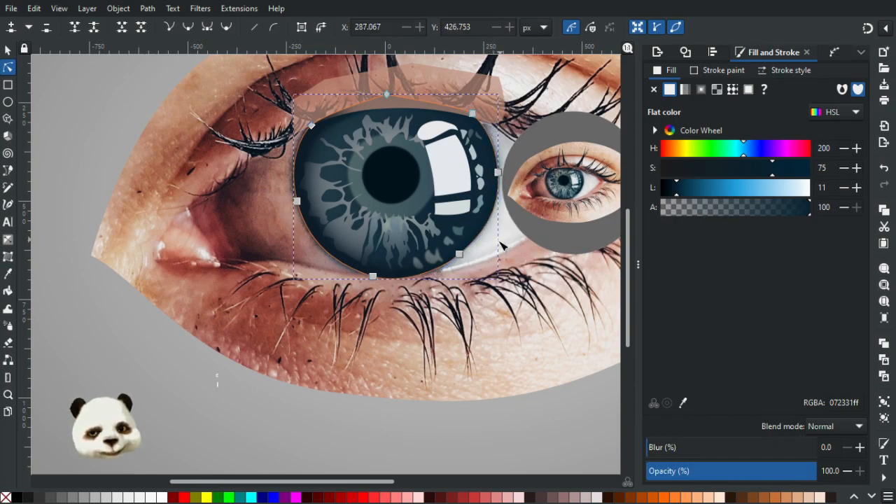
Pull both curve handles of the outermost iris shape's lower-right node slightly outward to round its edge, and deselect.
click(459, 254)
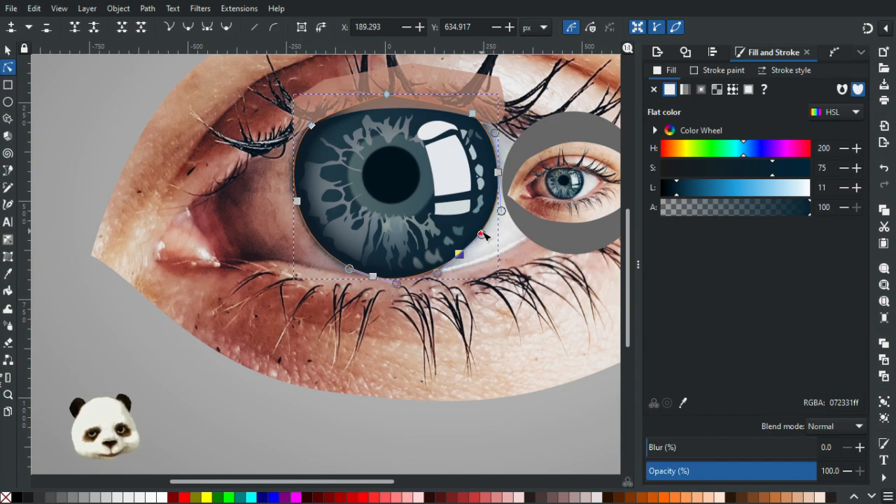
drag(487, 236, 490, 235)
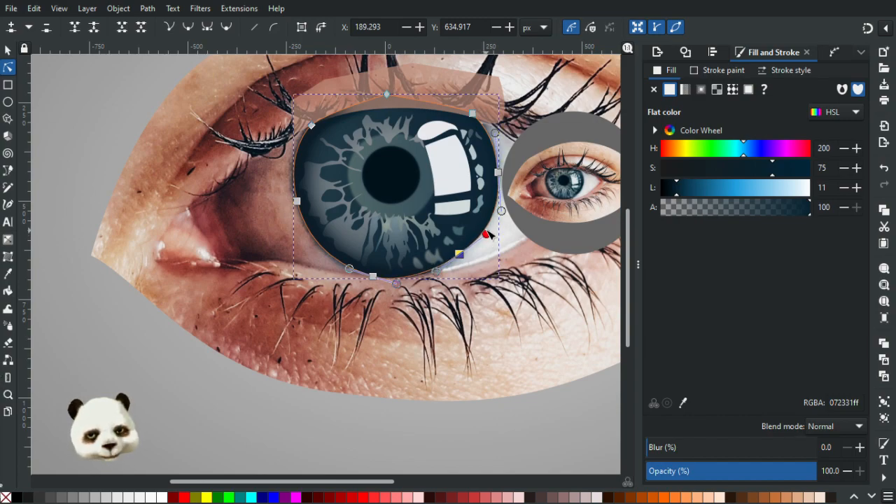
drag(436, 272, 431, 278)
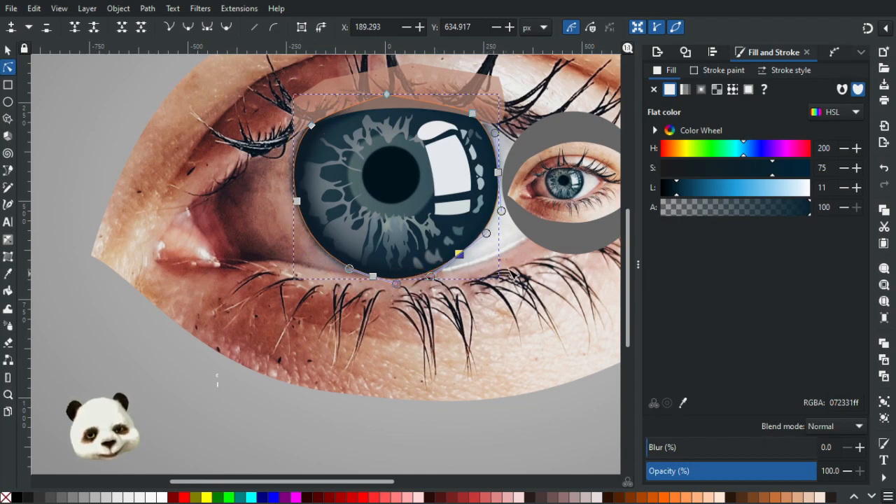
key(Escape)
ctrl+scroll(518, 278, down, 2)
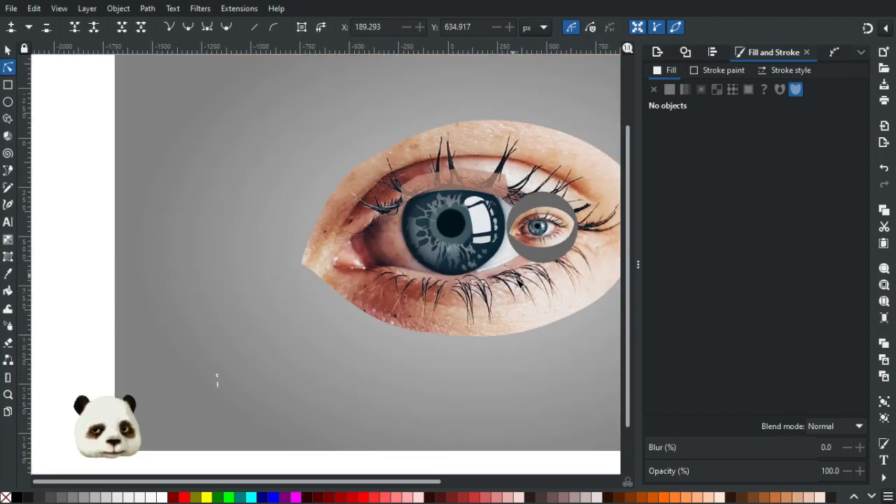
Move the dark blurred shape's bottom node to X -28.530, Y 689.297 px and the outermost shape's to X -30.885, Y 689.003 px, and deselect.
ctrl+scroll(491, 289, up, 3)
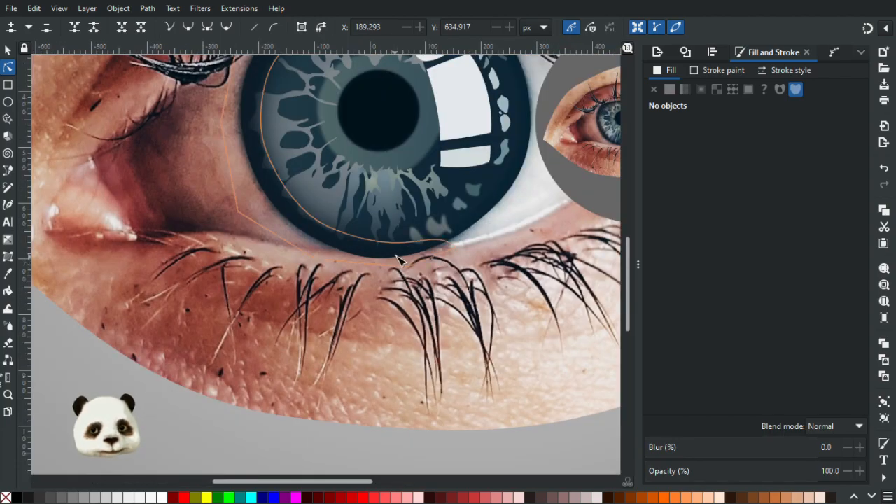
click(398, 260)
ctrl+scroll(397, 260, up, 4)
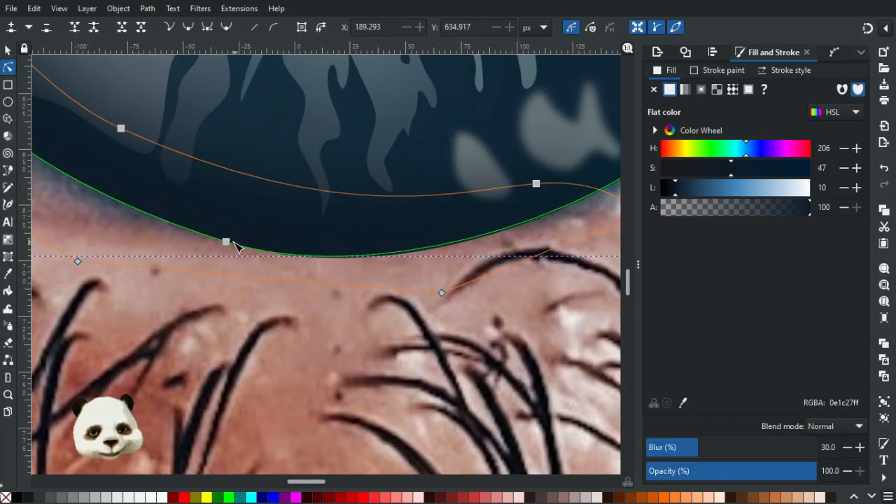
click(226, 242)
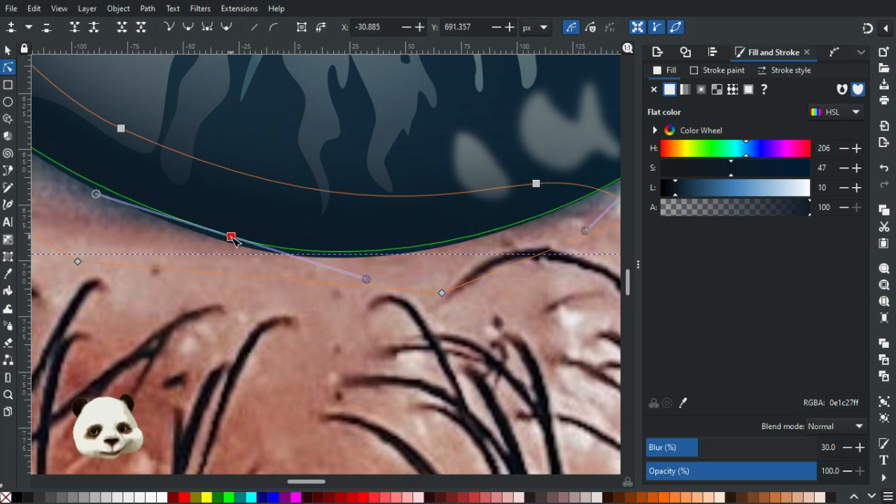
click(218, 243)
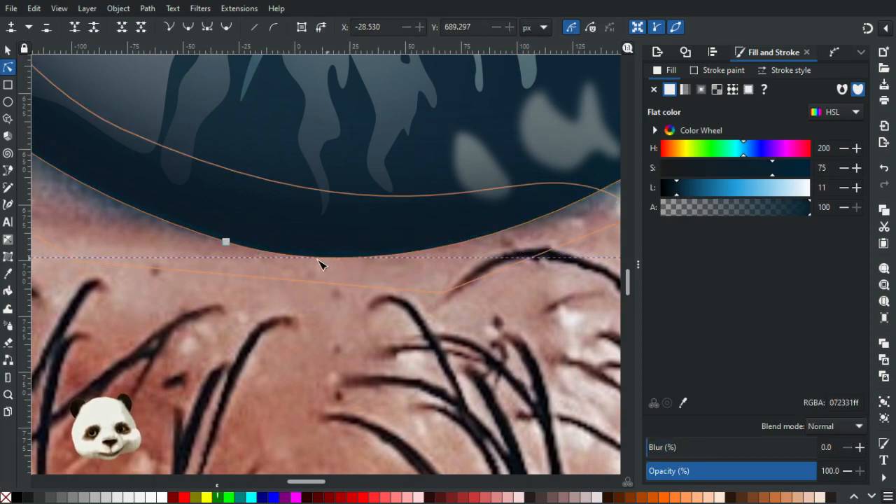
drag(227, 242, 228, 236)
click(476, 257)
key(Escape)
scroll(459, 261, down, 4)
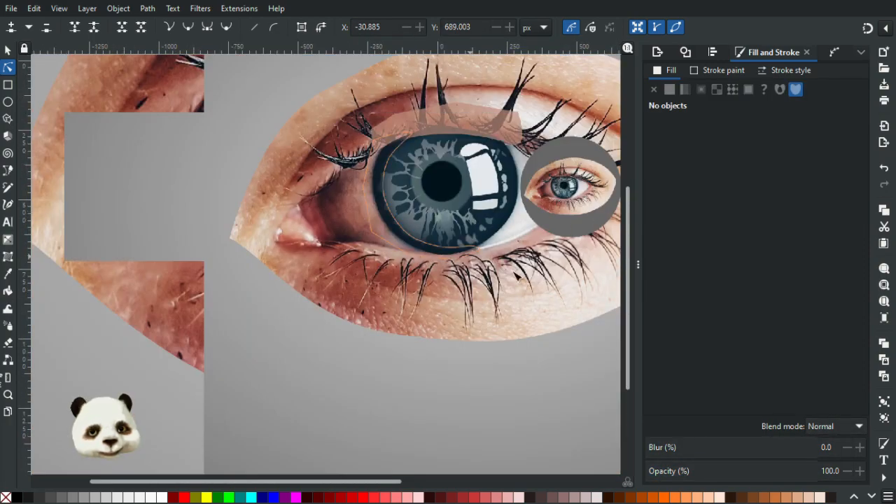
Compare the iris outline with the small eye photo, shorten the lower handle of the outermost shape's lower-right node, and deselect.
scroll(462, 224, up, 3)
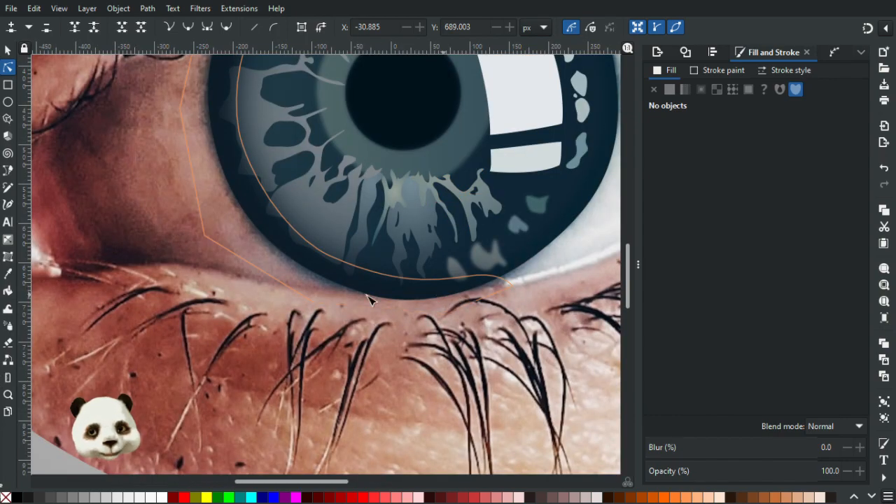
scroll(448, 314, down, 4)
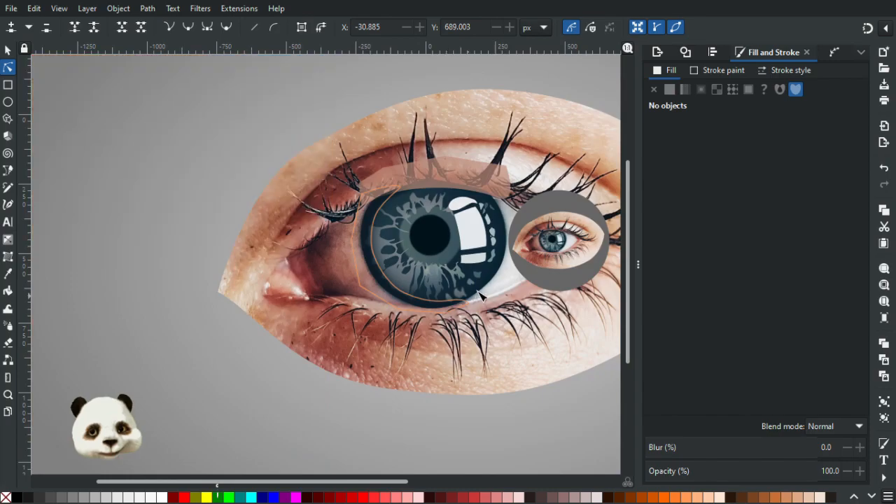
scroll(462, 217, up, 4)
scroll(364, 349, up, 4)
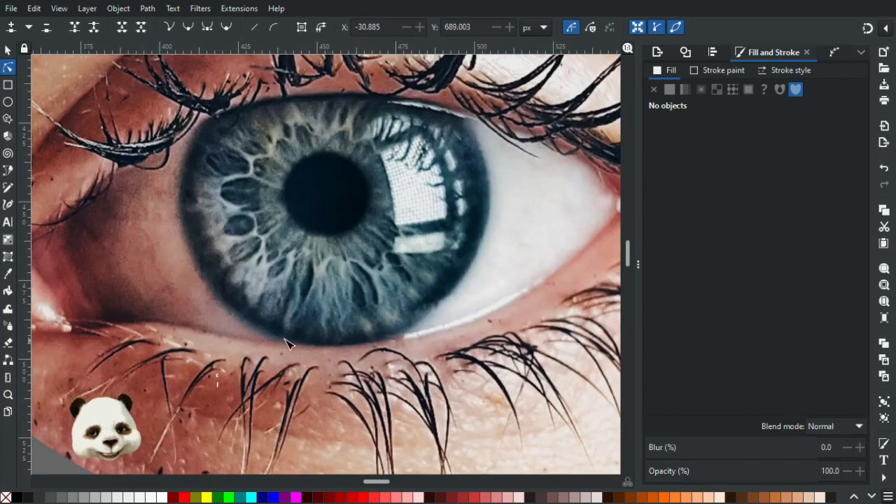
scroll(335, 348, down, 6)
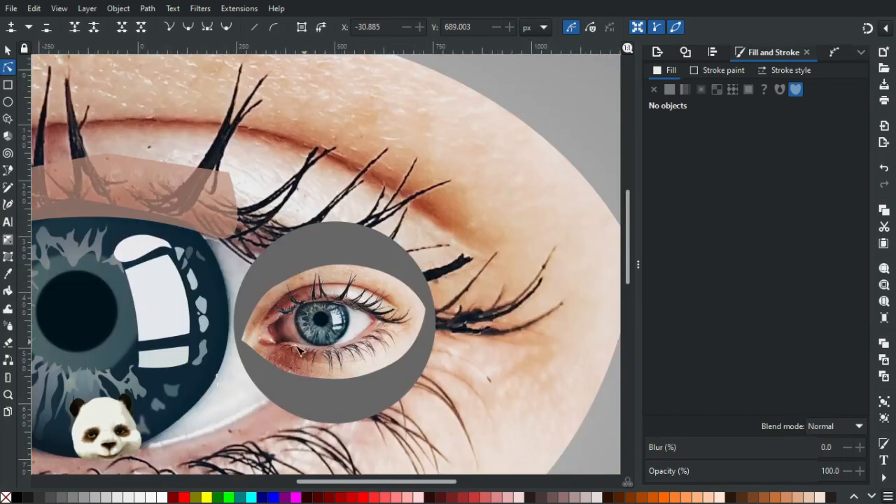
scroll(273, 387, up, 3)
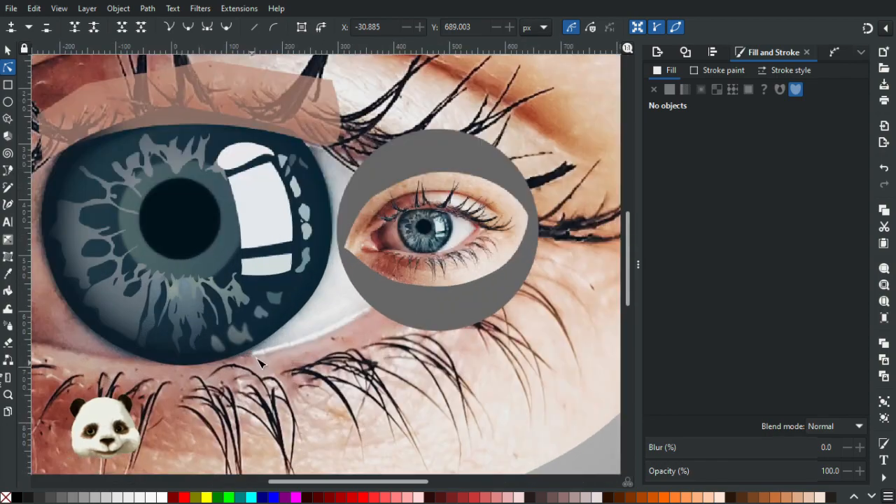
click(280, 333)
click(279, 332)
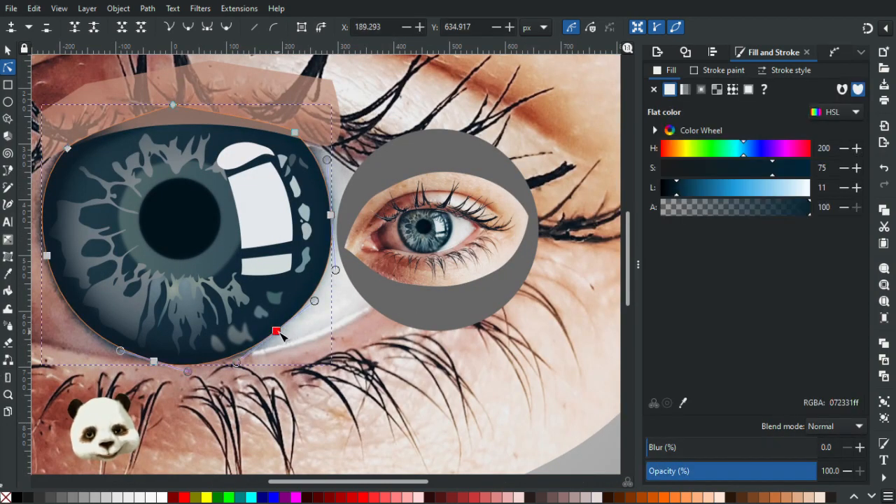
scroll(257, 365, up, 2)
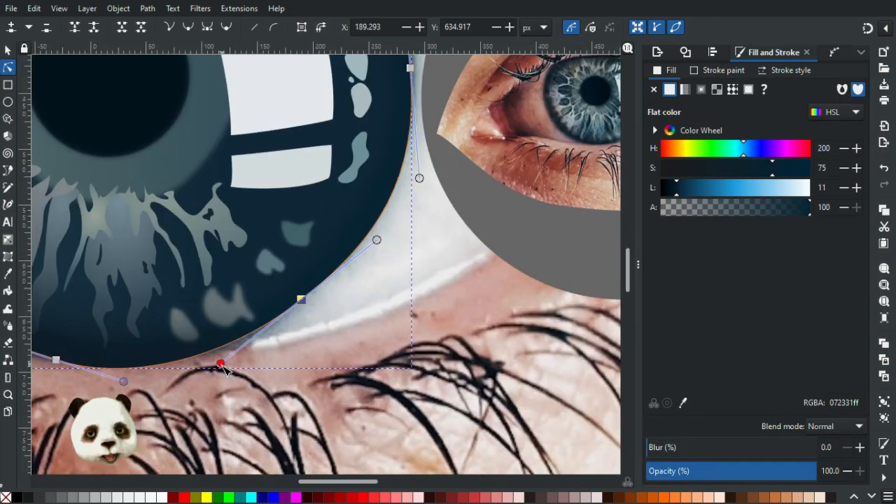
drag(221, 363, 245, 359)
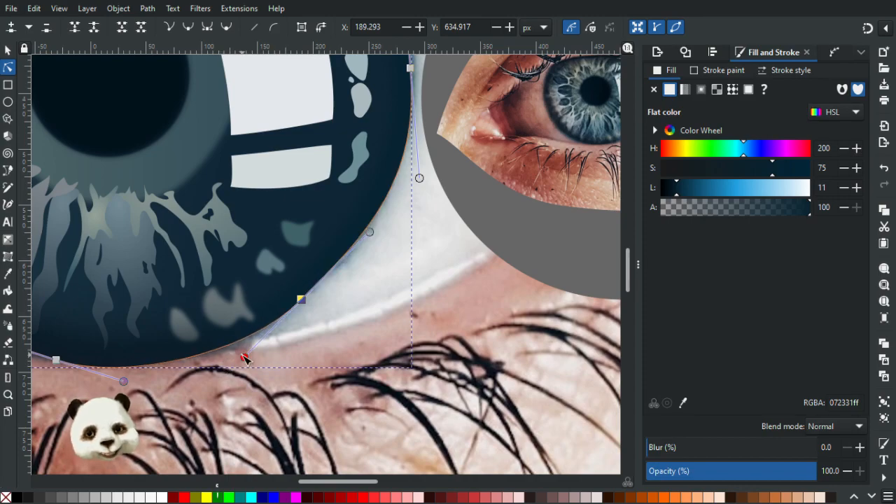
key(Delete)
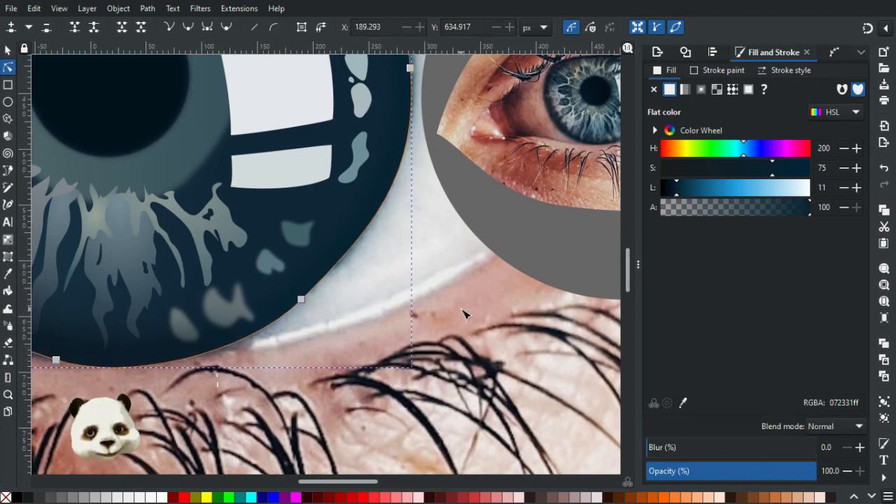
click(466, 315)
scroll(465, 313, down, 4)
Try shifting several selected nodes of the outermost iris shape outward, and undo the move.
scroll(465, 308, up, 2)
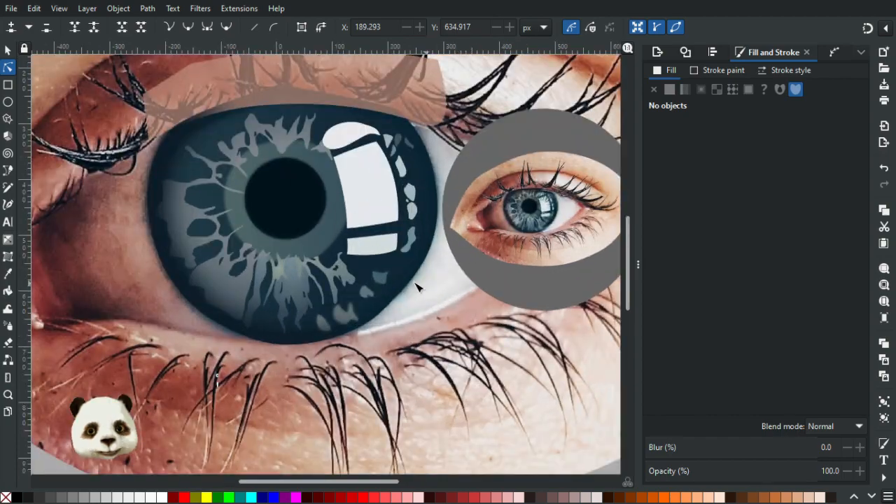
click(386, 316)
click(382, 311)
click(384, 312)
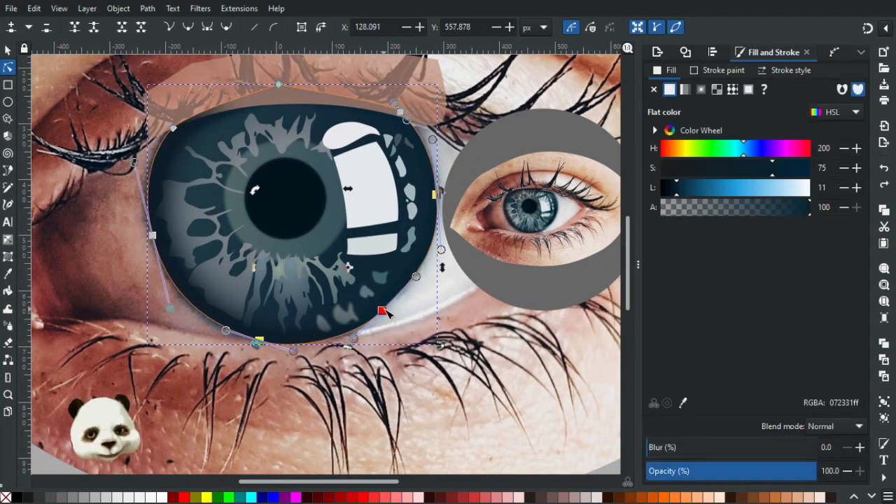
drag(385, 311, 389, 310)
key(ctrl+z)
click(413, 313)
Move the outermost iris shape's lower-right node to X 195.178, Y 637.271 px, shorten its upper handle slightly, and deselect.
click(383, 311)
drag(385, 312, 389, 314)
key(ctrl+z)
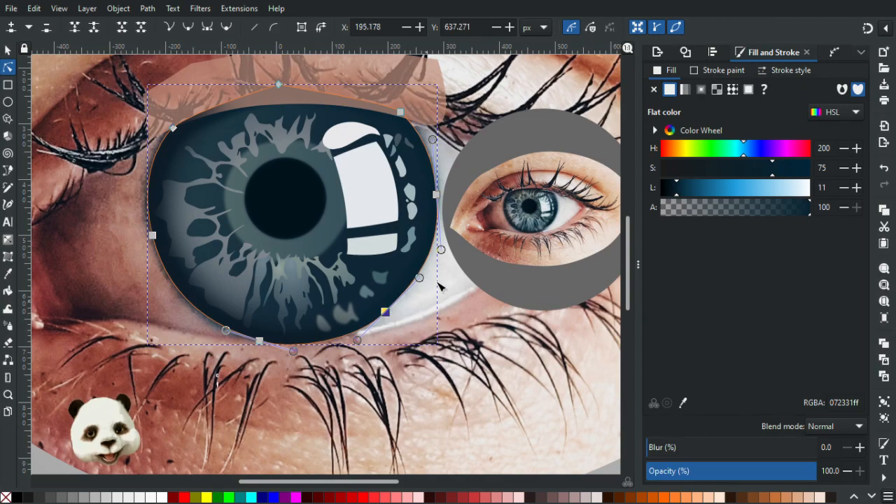
drag(419, 279, 416, 282)
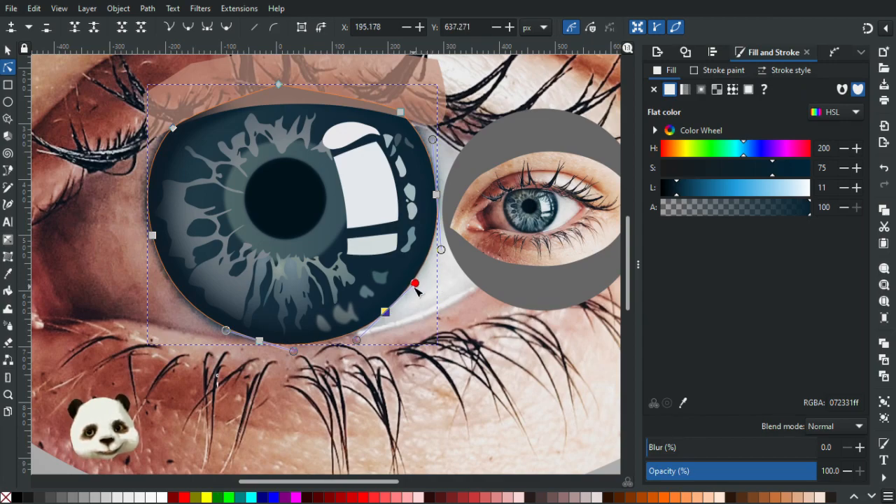
click(456, 301)
click(456, 302)
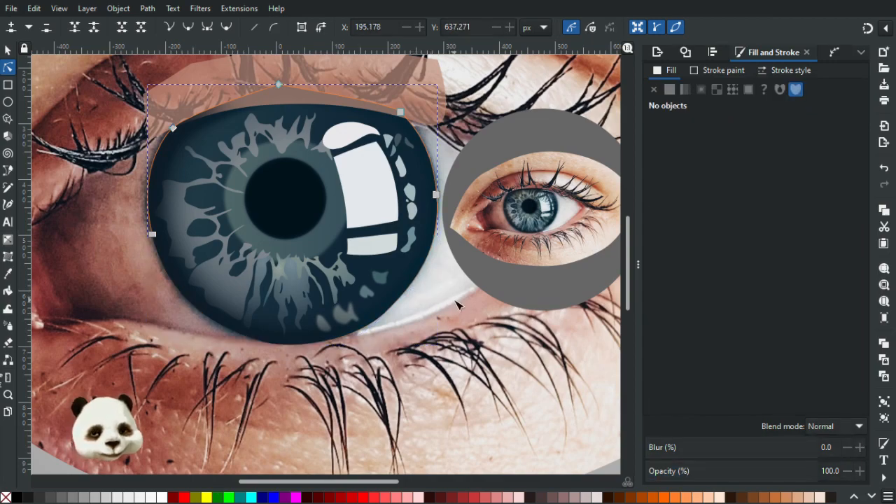
Adjust the lower curve handle of the outermost iris shape's right node to smooth the edge beside the eye white, and deselect.
ctrl+scroll(456, 301, down, 4)
ctrl+scroll(485, 324, up, 4)
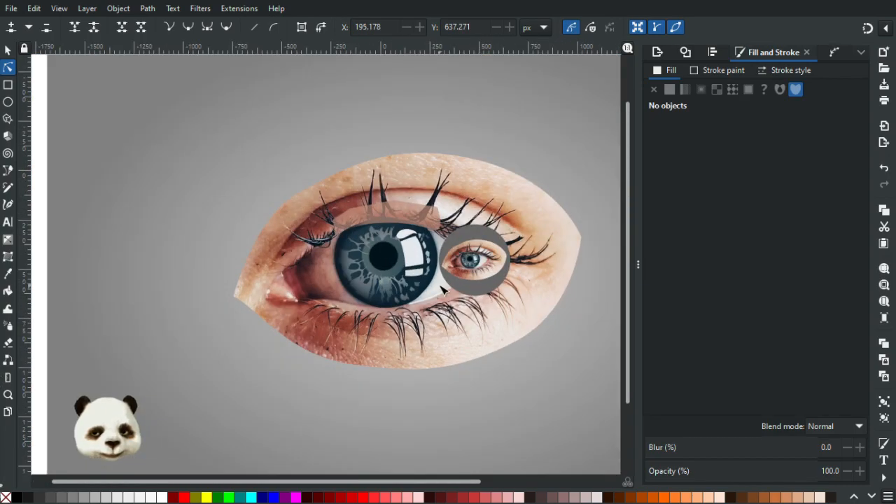
click(429, 256)
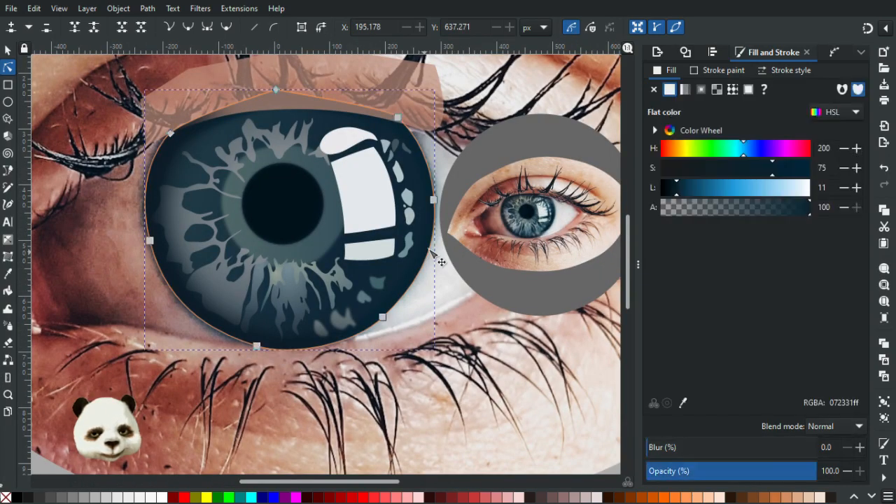
click(434, 200)
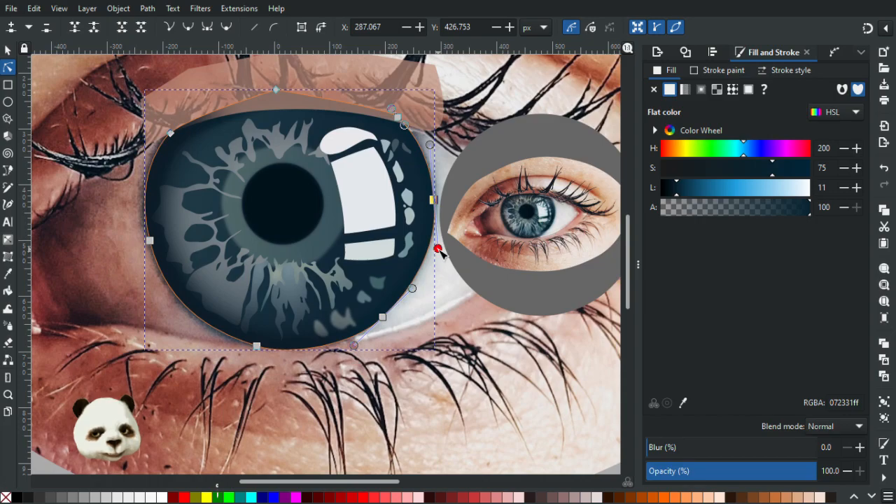
click(454, 297)
key(Escape)
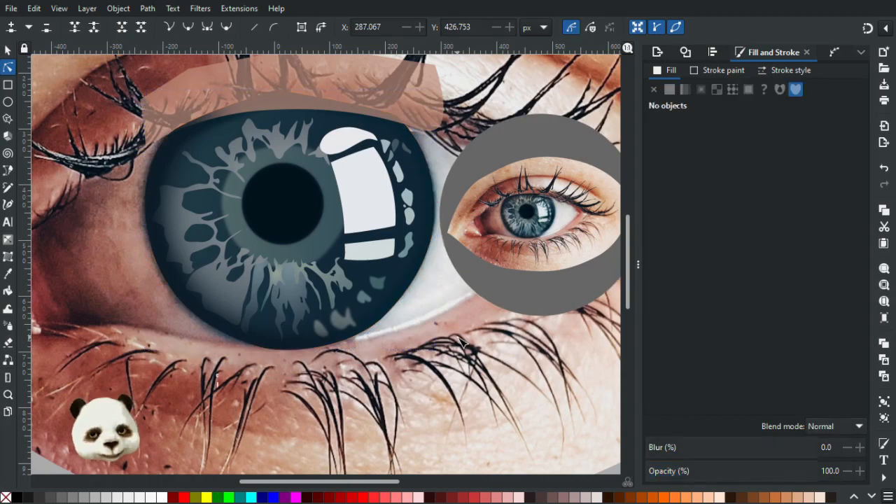
scroll(455, 339, down, 5)
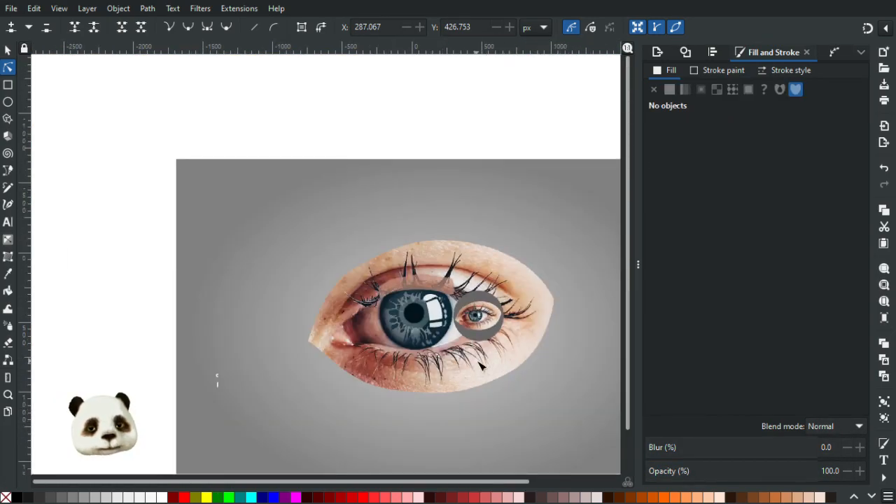
Fine-tune the upper curve handle of the outermost iris shape's lower-right node, and deselect.
scroll(477, 369, up, 5)
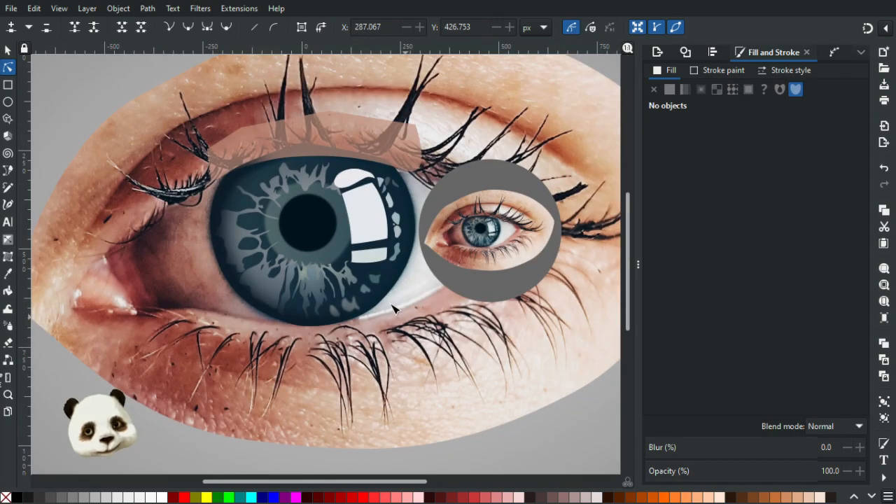
click(378, 310)
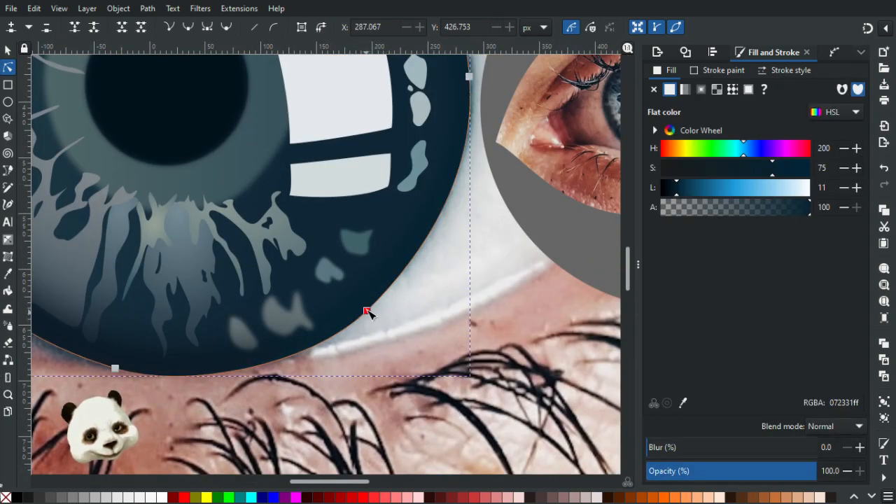
click(366, 310)
drag(432, 254, 438, 251)
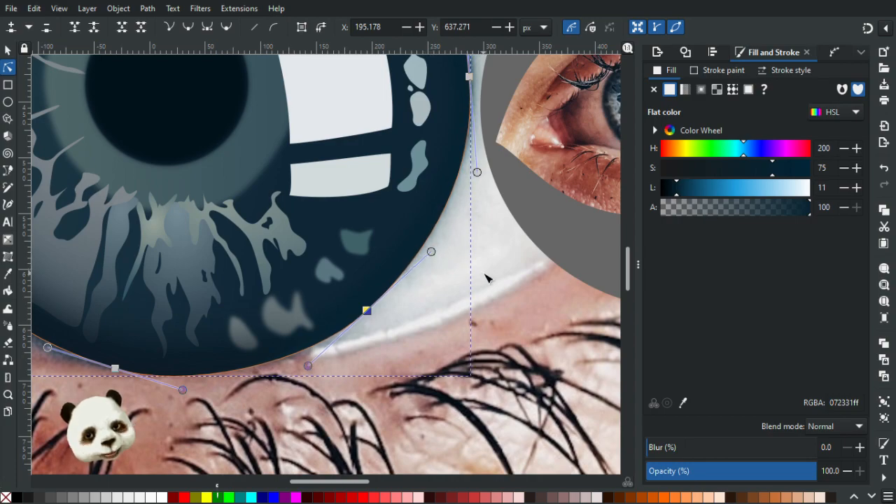
key(Escape)
scroll(516, 286, down, 5)
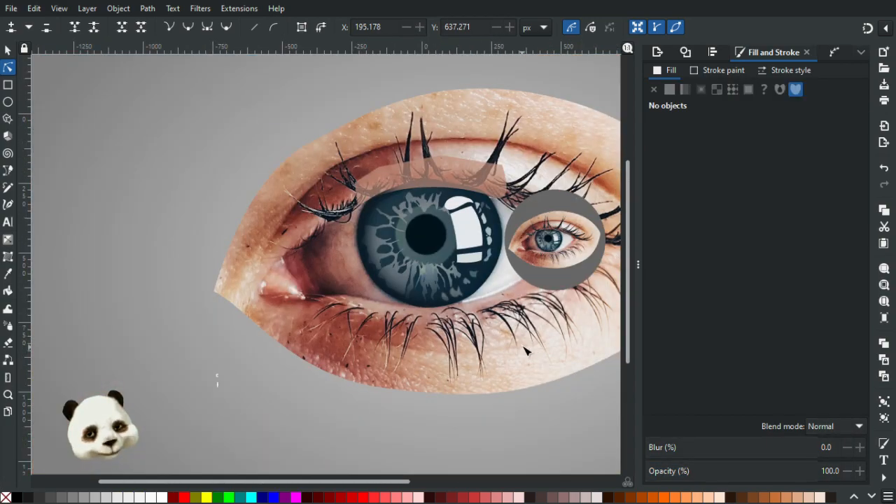
Move the outermost iris shape's lower-right node slightly outward to X 201.653, Y 634.328 px, and deselect.
click(490, 300)
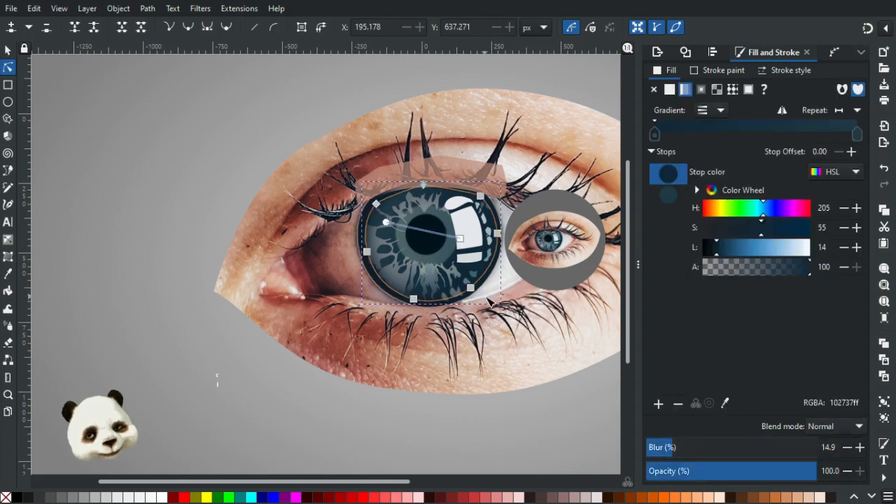
scroll(487, 297, up, 4)
click(463, 272)
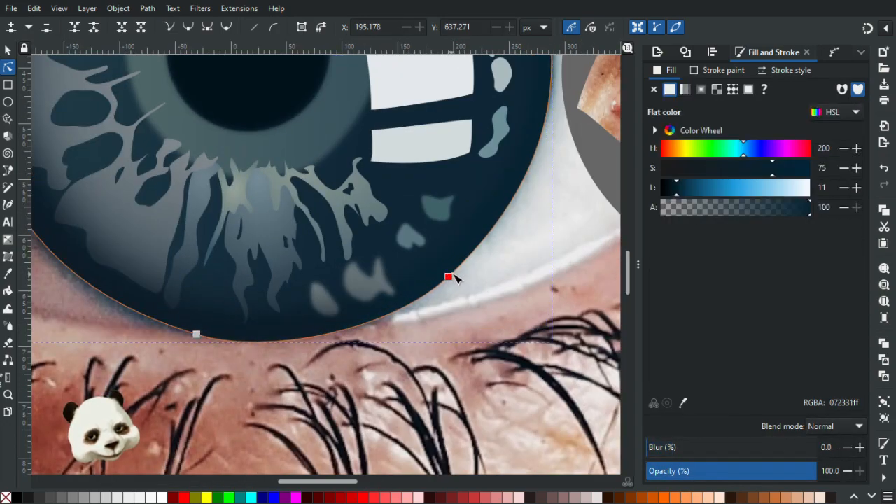
drag(453, 278, 456, 275)
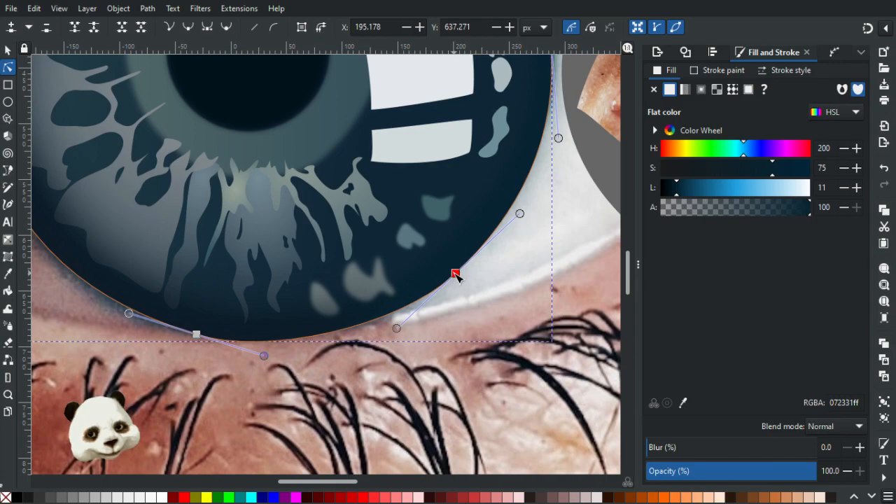
click(532, 275)
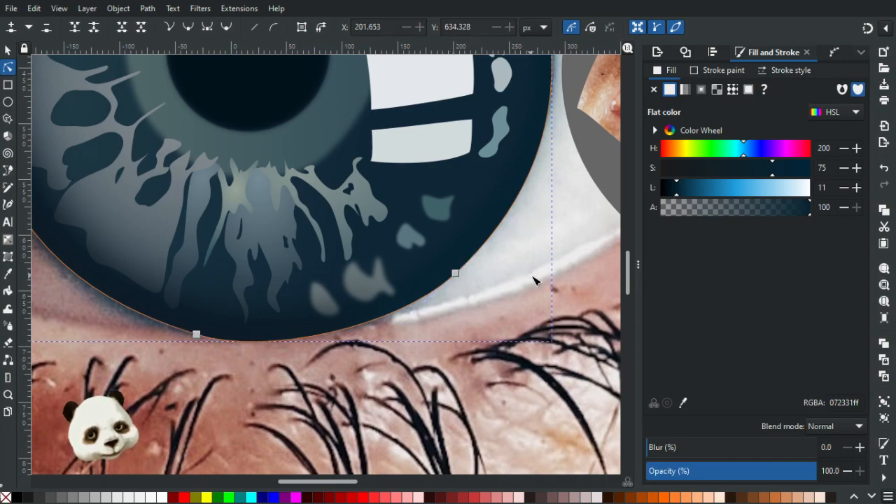
click(537, 281)
scroll(538, 286, down, 5)
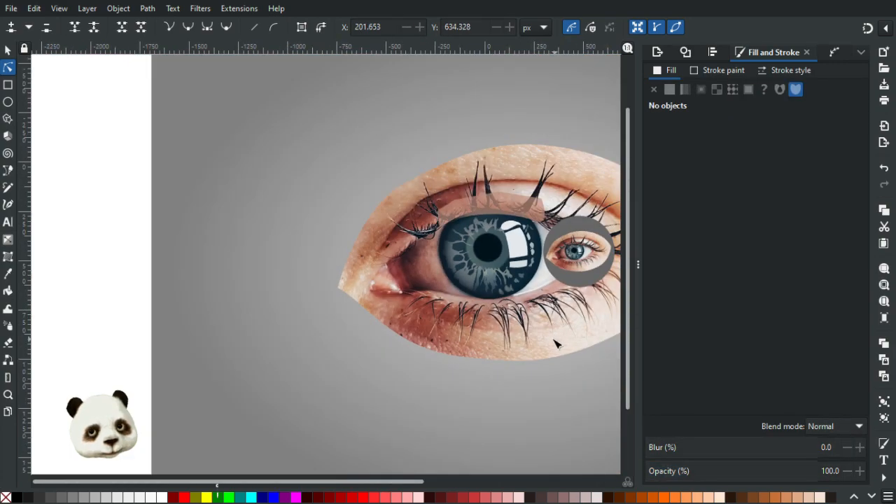
drag(546, 343, 435, 388)
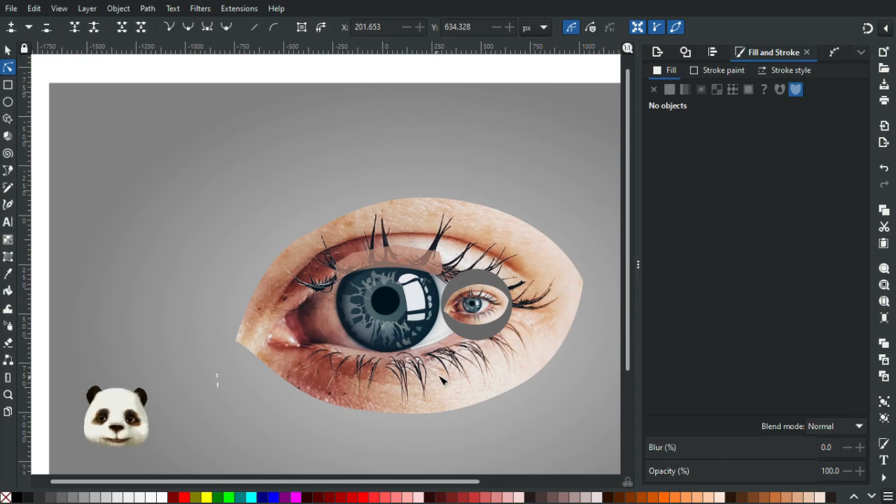
scroll(485, 385, down, 2)
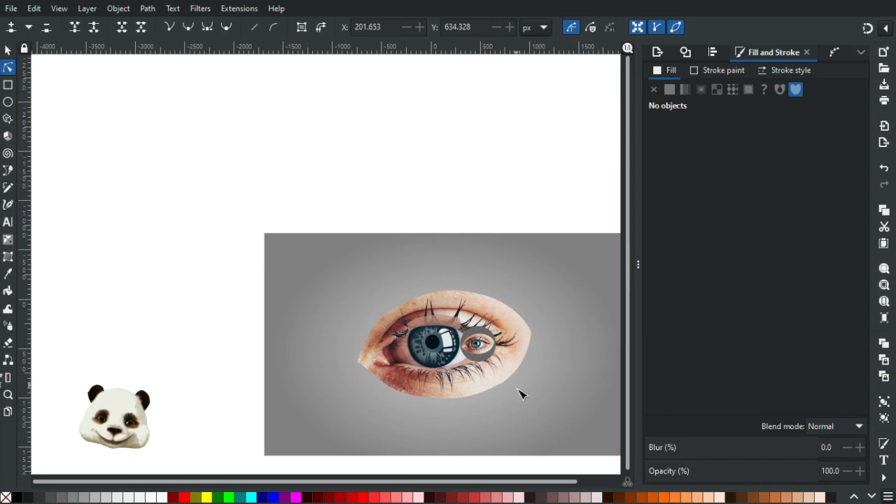
scroll(522, 394, up, 2)
scroll(519, 386, up, 1)
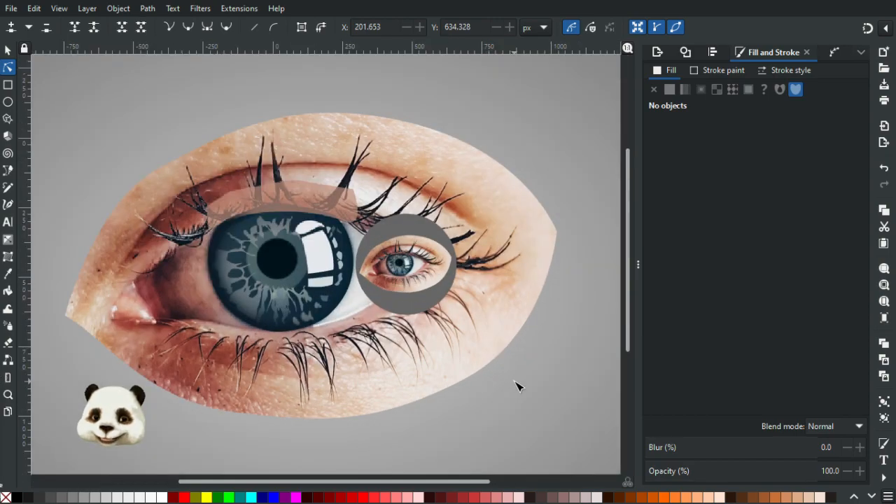